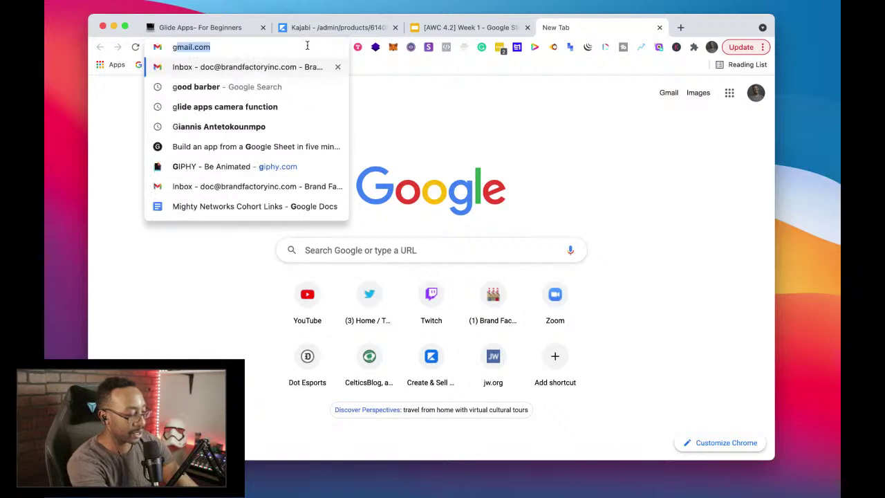
Step: Load glideapps.com in a new browser tab to reach the Glide homepage
{"action": "key", "text": "Return"}
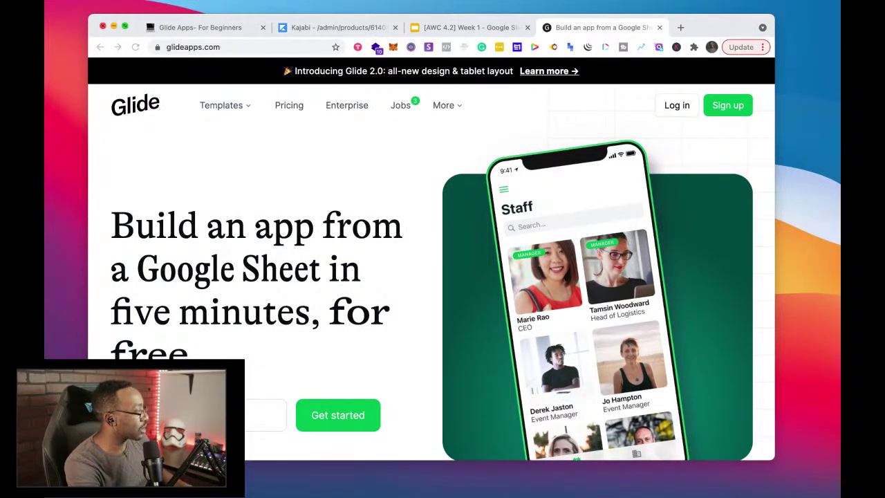
Step: Maximize the browser and open the banner's 'Learn more' Glide 2.0 link in its own tab
{"action": "left_click", "coordinate": [124, 26]}
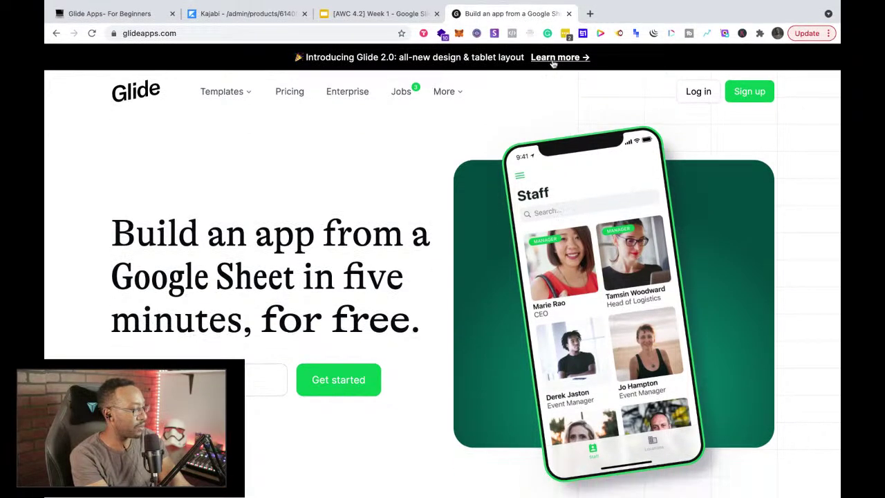
{"action": "right_click", "coordinate": [555, 60]}
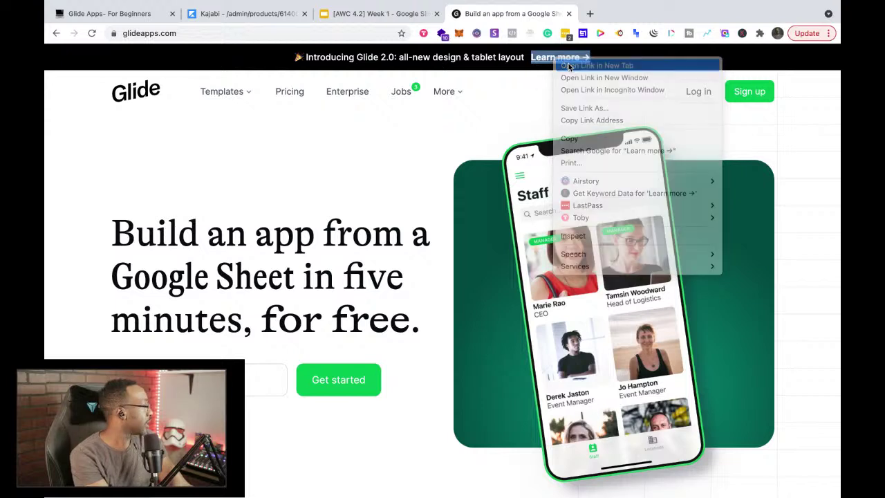
{"action": "left_click", "coordinate": [568, 66]}
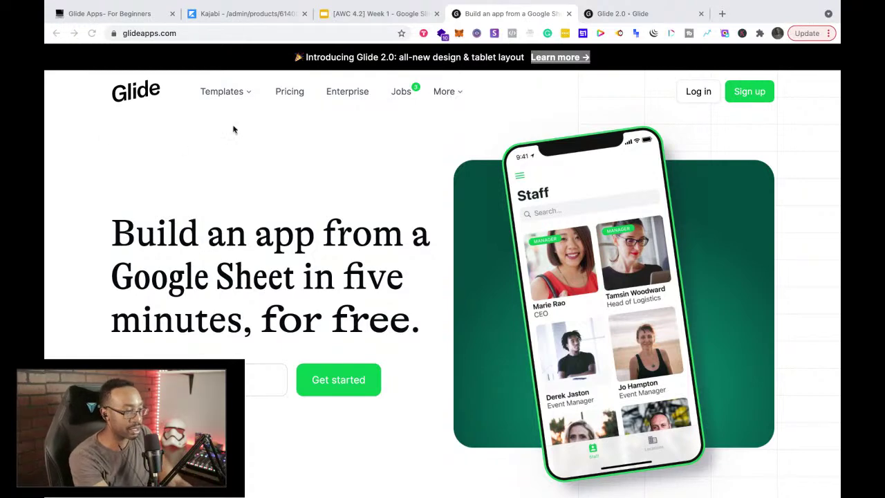
{"action": "left_click", "coordinate": [622, 13]}
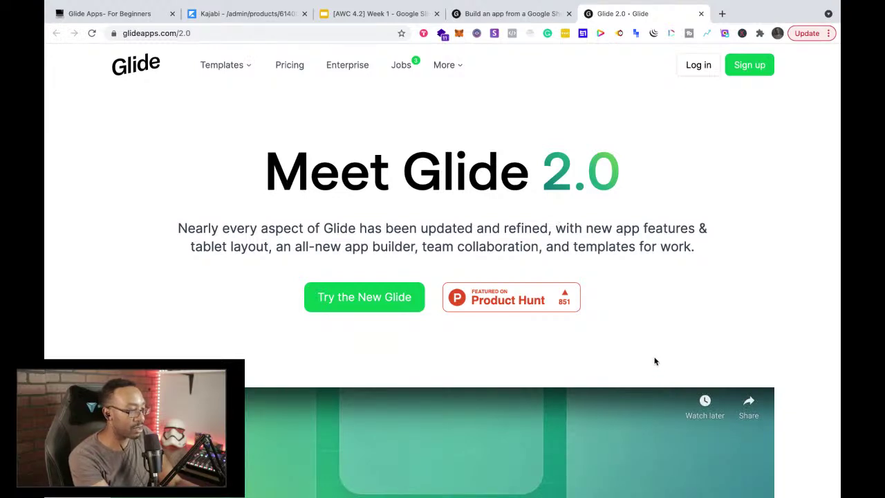
Step: Browse the Glide 2.0 feature sections down to the 'and much more' list, then open a blank tab
{"action": "scroll", "coordinate": [655, 359], "scroll_direction": "down", "scroll_amount": 3}
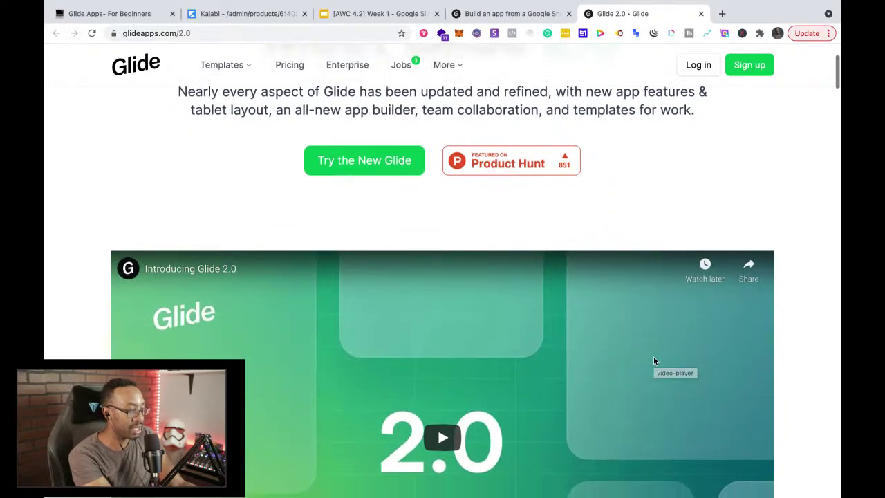
{"action": "scroll", "coordinate": [653, 357], "scroll_direction": "down", "scroll_amount": 5}
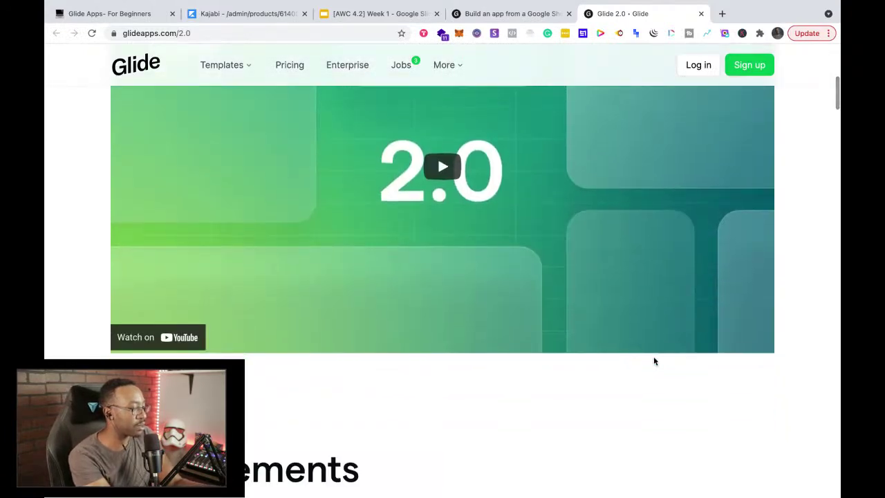
{"action": "scroll", "coordinate": [654, 360], "scroll_direction": "down", "scroll_amount": 5}
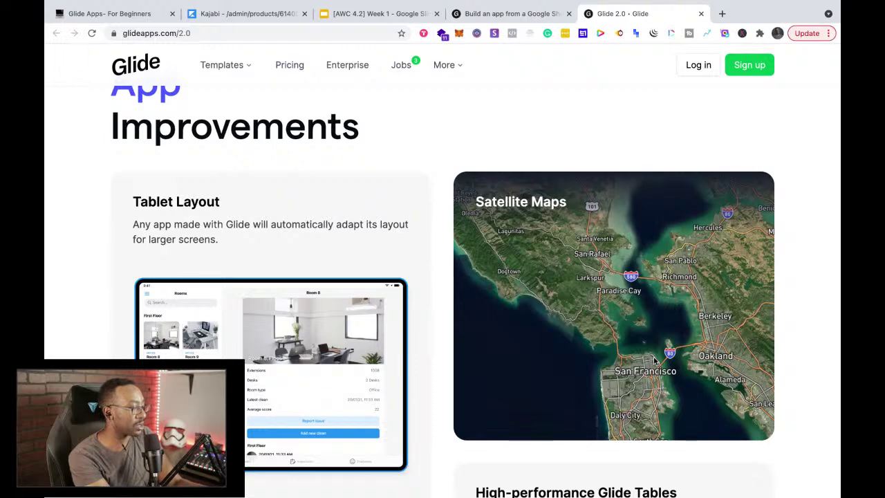
{"action": "scroll", "coordinate": [653, 359], "scroll_direction": "down", "scroll_amount": 5}
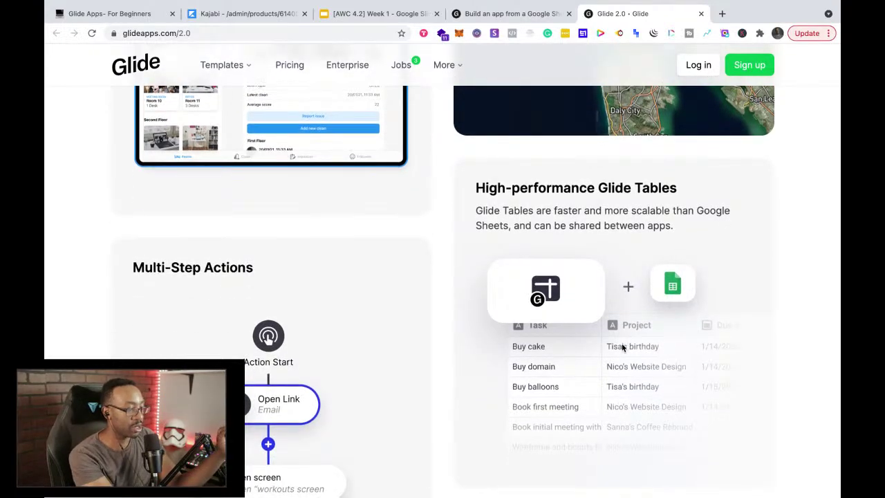
{"action": "scroll", "coordinate": [622, 347], "scroll_direction": "down", "scroll_amount": 7}
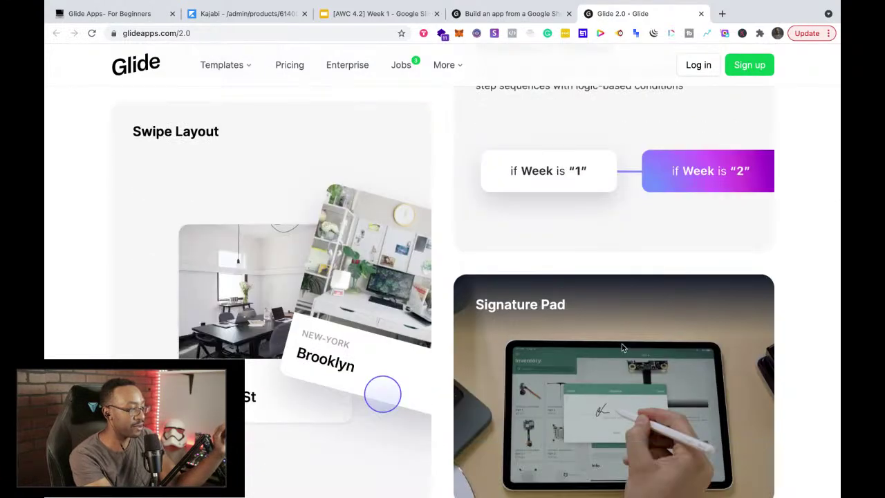
{"action": "scroll", "coordinate": [622, 344], "scroll_direction": "down", "scroll_amount": 1}
{"action": "scroll", "coordinate": [621, 343], "scroll_direction": "down", "scroll_amount": 2}
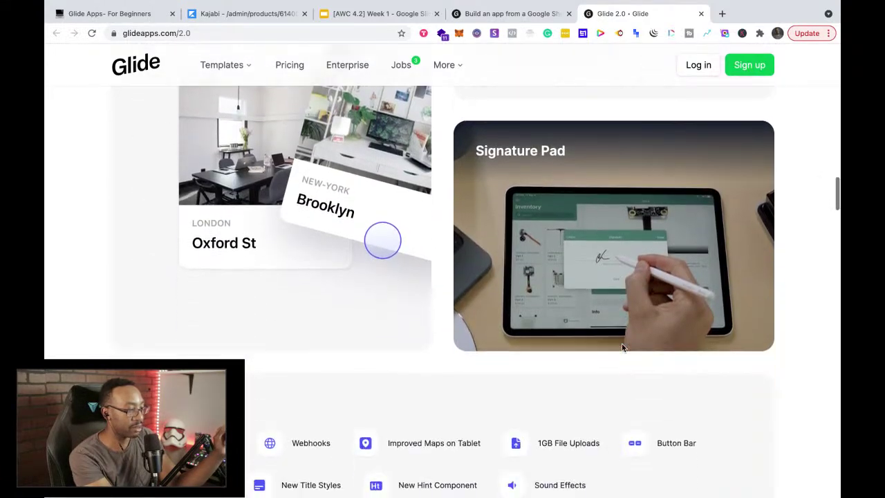
{"action": "scroll", "coordinate": [622, 345], "scroll_direction": "down", "scroll_amount": 3}
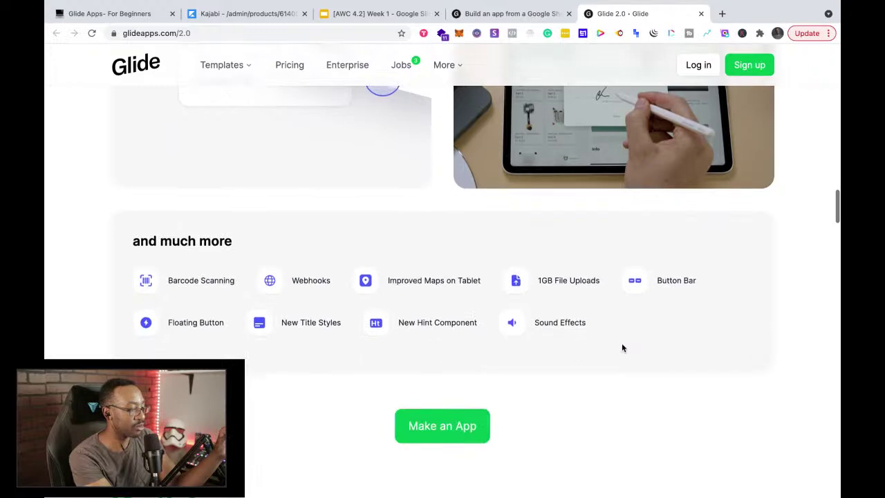
{"action": "scroll", "coordinate": [622, 348], "scroll_direction": "down", "scroll_amount": 4}
{"action": "scroll", "coordinate": [379, 299], "scroll_direction": "up", "scroll_amount": 3}
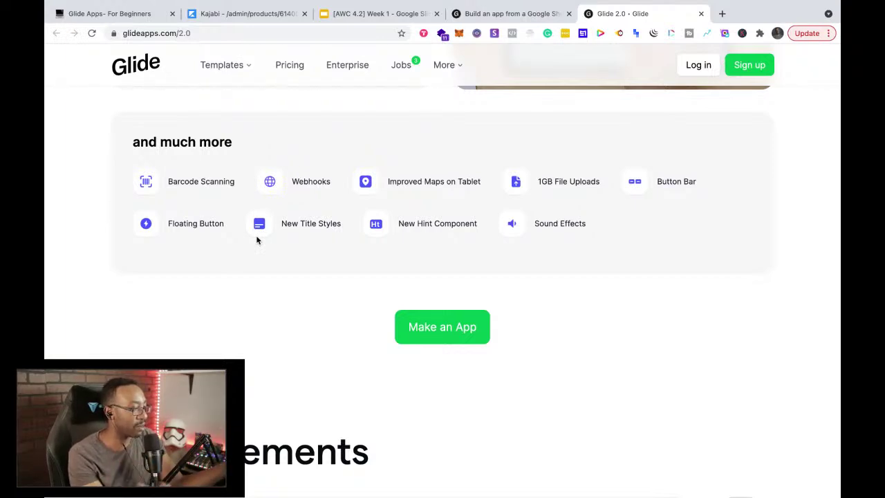
{"action": "scroll", "coordinate": [257, 240], "scroll_direction": "down", "scroll_amount": 4}
{"action": "scroll", "coordinate": [257, 240], "scroll_direction": "down", "scroll_amount": 4}
{"action": "scroll", "coordinate": [257, 240], "scroll_direction": "up", "scroll_amount": 2}
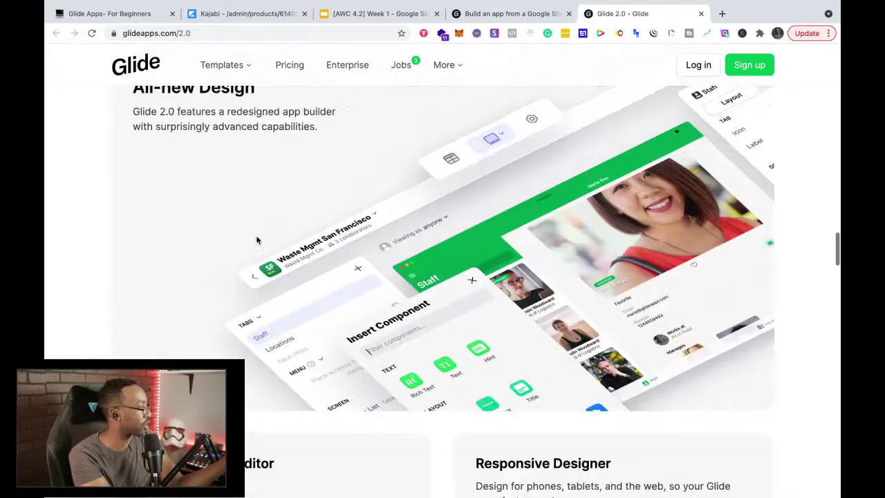
{"action": "scroll", "coordinate": [257, 240], "scroll_direction": "down", "scroll_amount": 1}
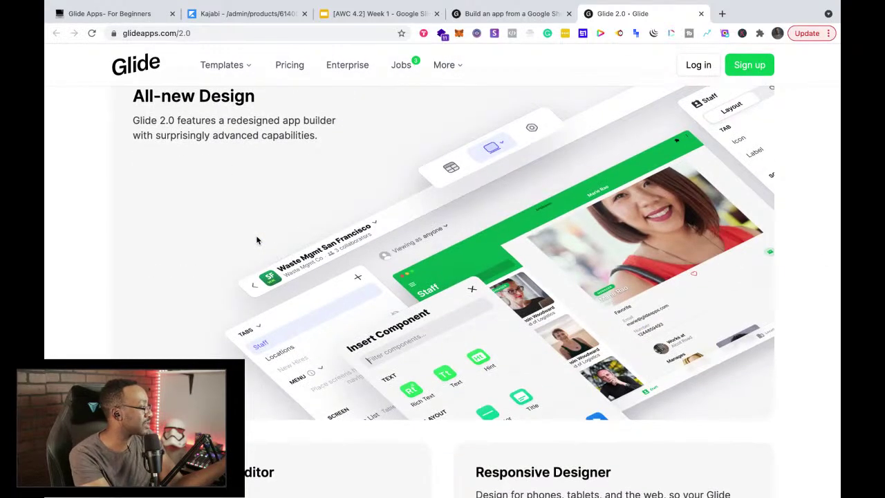
{"action": "scroll", "coordinate": [256, 240], "scroll_direction": "down", "scroll_amount": 6}
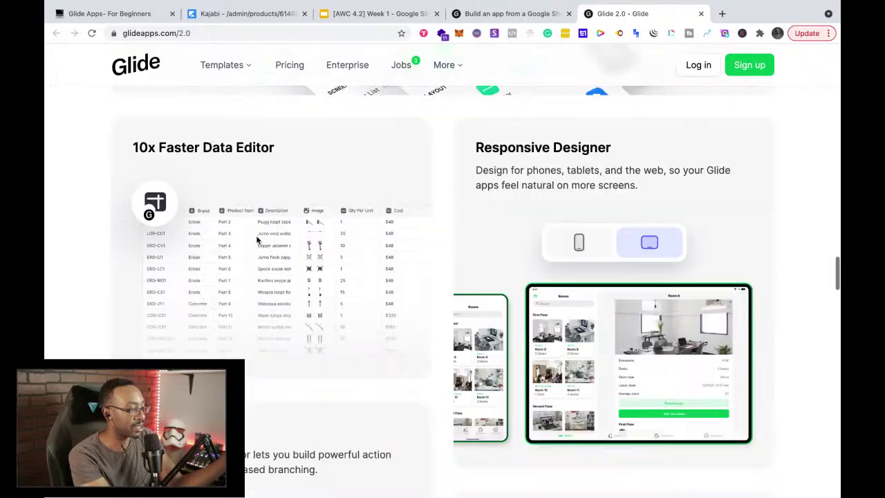
{"action": "scroll", "coordinate": [256, 240], "scroll_direction": "down", "scroll_amount": 4}
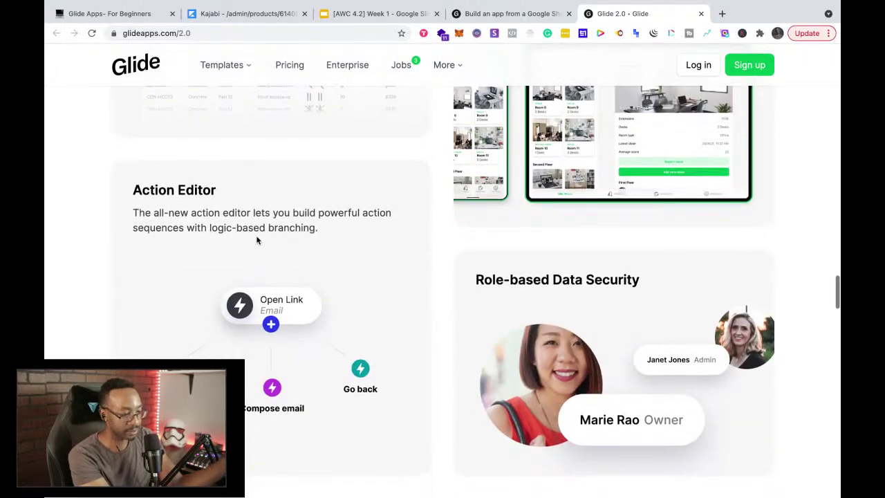
{"action": "scroll", "coordinate": [257, 237], "scroll_direction": "down", "scroll_amount": 4}
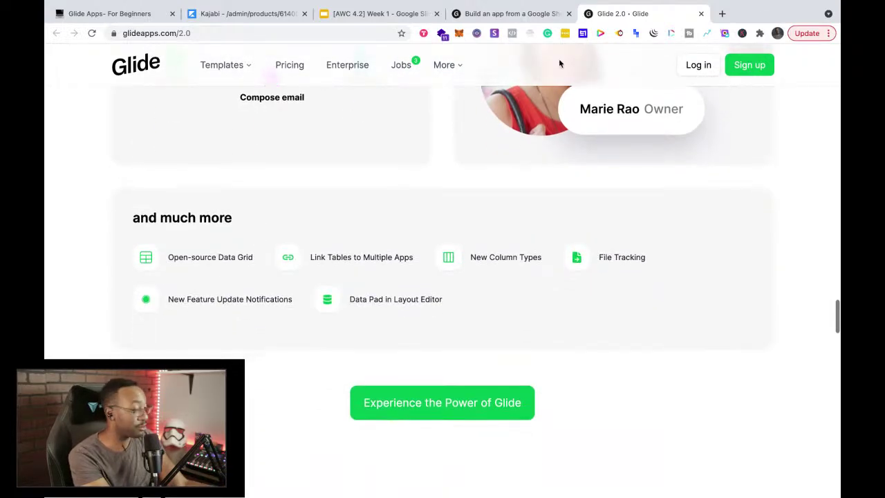
{"action": "left_click", "coordinate": [722, 14]}
Step: Visit repurpose.io, skim its homepage, and return to the Glide 2.0 announcement
{"action": "type", "text": "repurpose.io"}
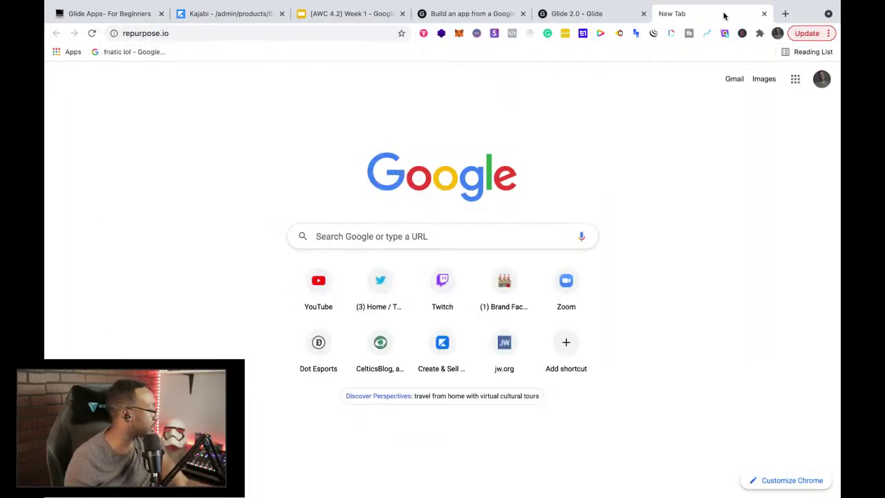
{"action": "key", "text": "Return"}
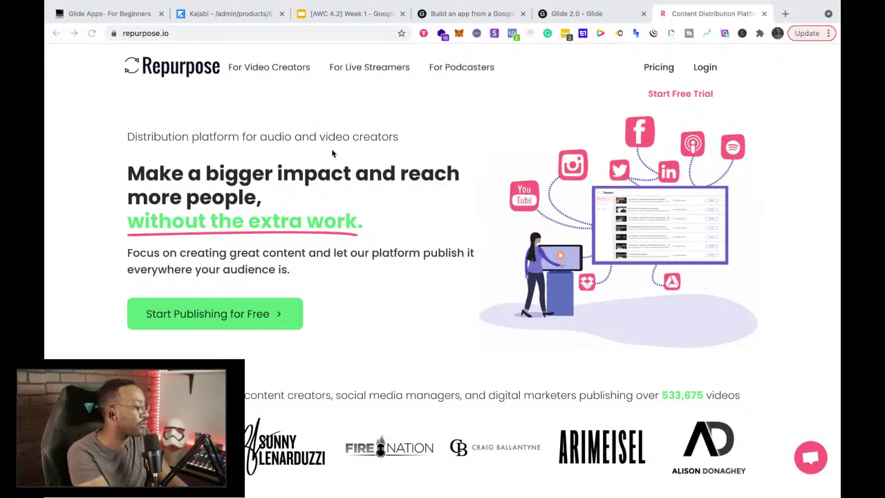
{"action": "scroll", "coordinate": [452, 340], "scroll_direction": "down", "scroll_amount": 5}
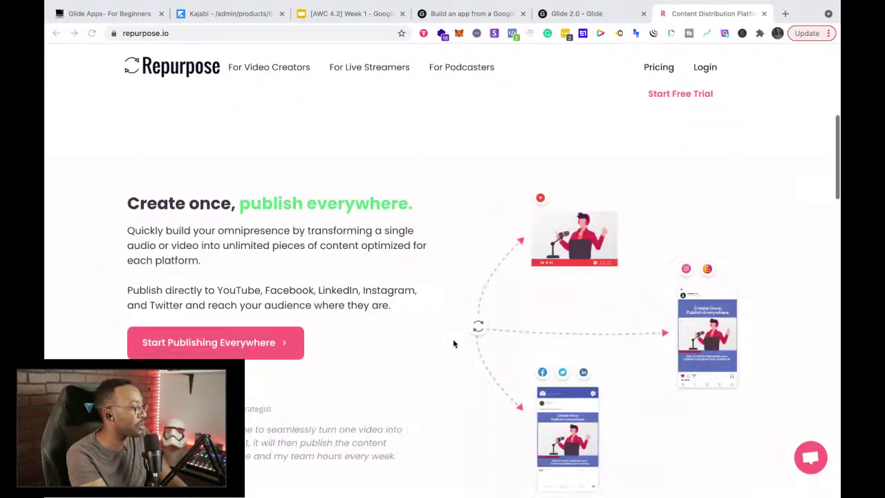
{"action": "scroll", "coordinate": [453, 343], "scroll_direction": "down", "scroll_amount": 2}
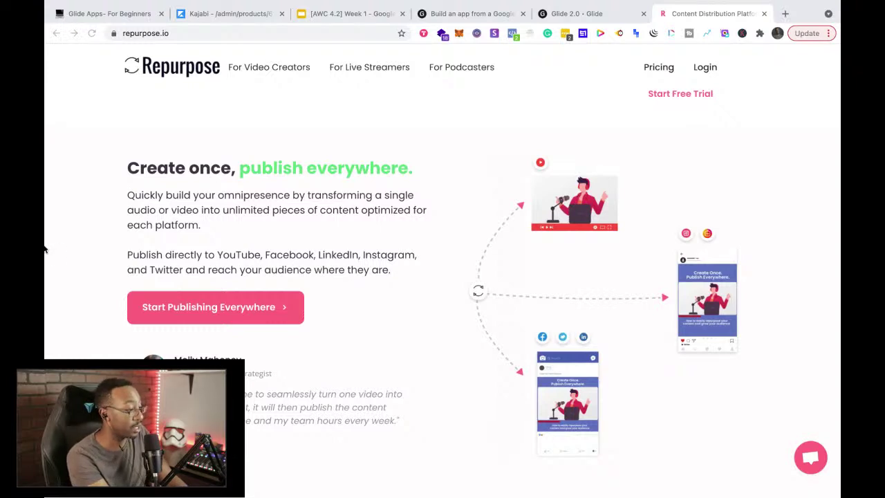
{"action": "scroll", "coordinate": [283, 198], "scroll_direction": "up", "scroll_amount": 5}
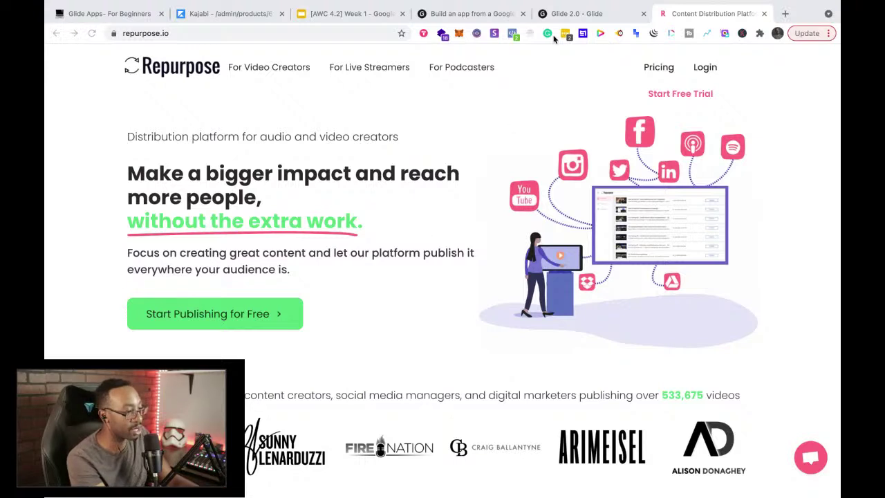
{"action": "left_click", "coordinate": [580, 21]}
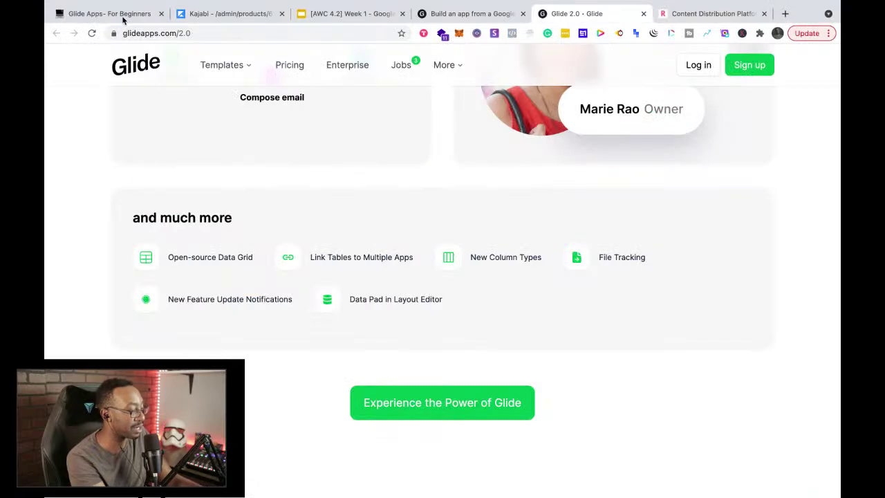
Step: Review the 'Glide Apps- For Beginners' Notion outline, then return to the Glide 2.0 page
{"action": "left_click", "coordinate": [124, 19]}
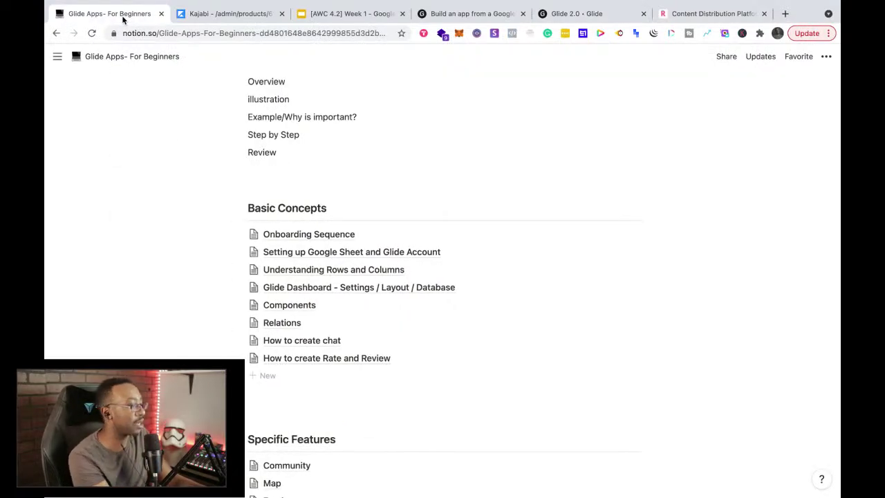
{"action": "scroll", "coordinate": [196, 253], "scroll_direction": "up", "scroll_amount": 5}
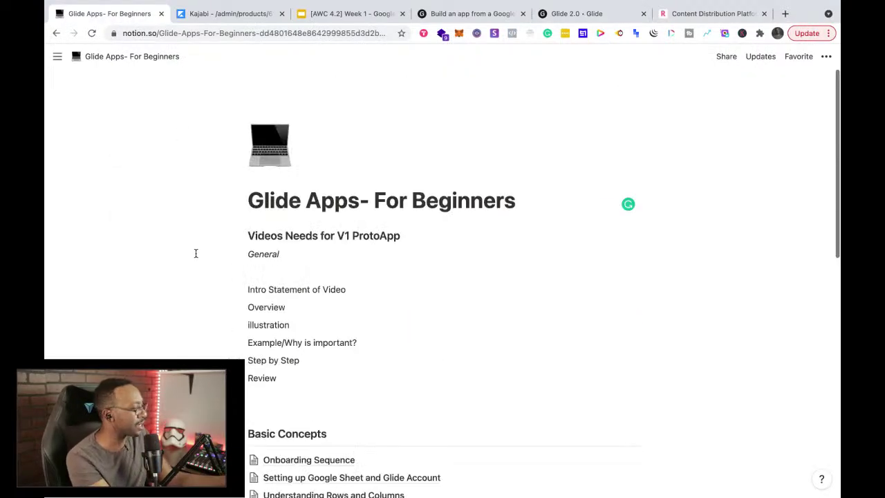
{"action": "scroll", "coordinate": [196, 253], "scroll_direction": "down", "scroll_amount": 6}
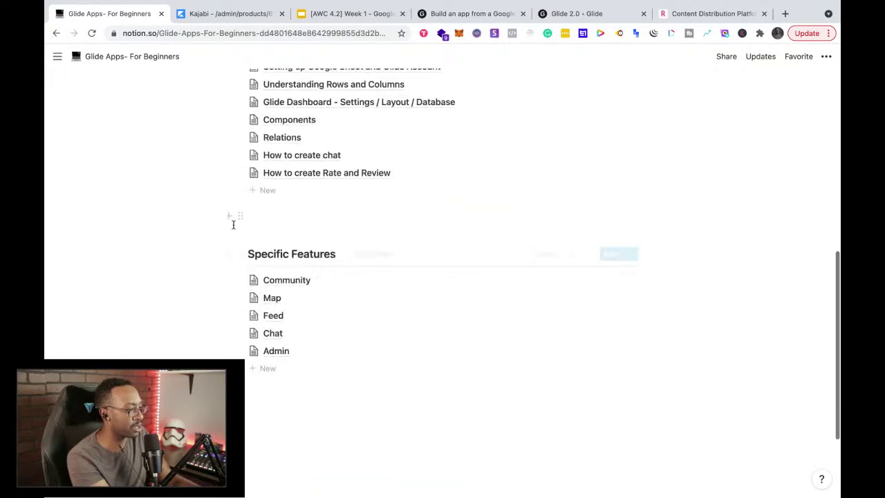
{"action": "scroll", "coordinate": [235, 221], "scroll_direction": "up", "scroll_amount": 2}
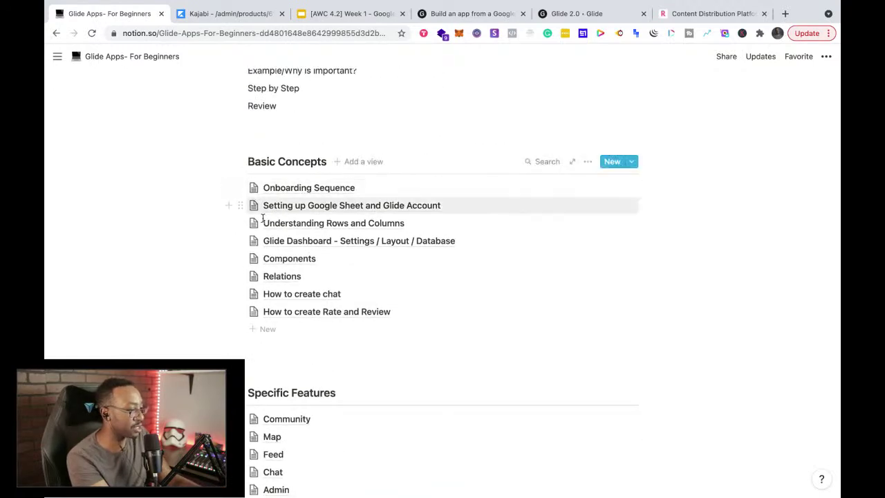
{"action": "scroll", "coordinate": [310, 259], "scroll_direction": "down", "scroll_amount": 1}
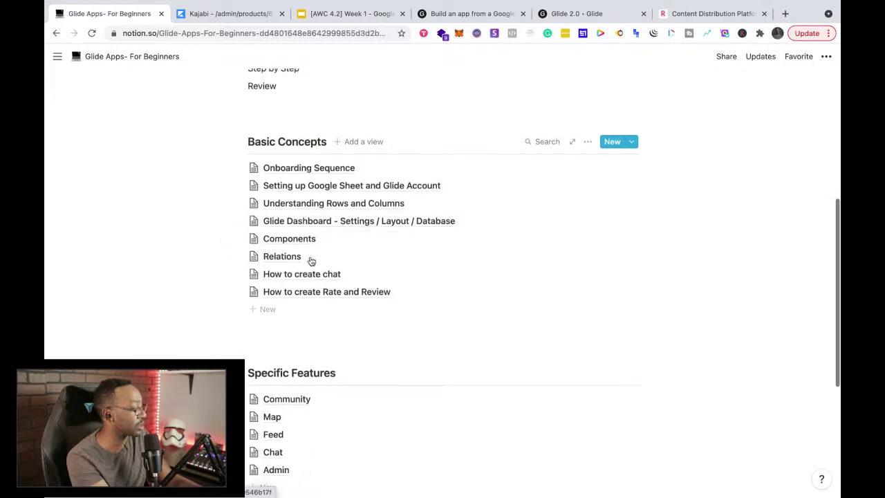
{"action": "scroll", "coordinate": [311, 260], "scroll_direction": "down", "scroll_amount": 1}
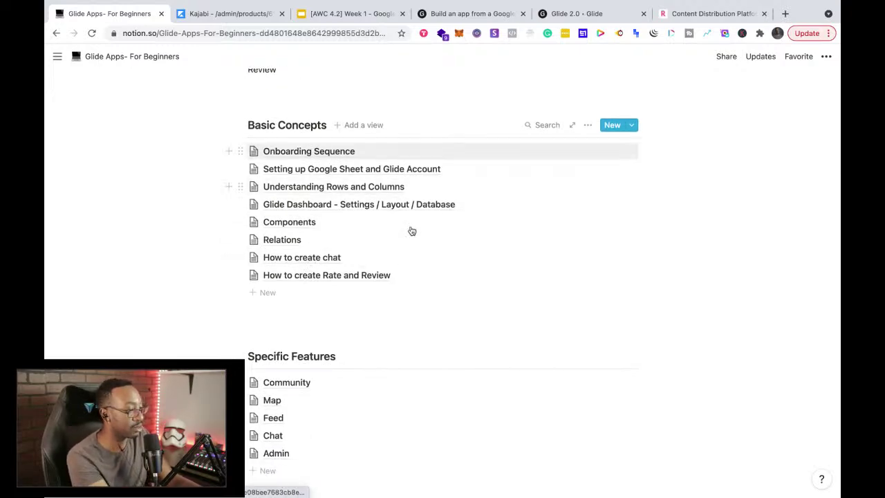
{"action": "scroll", "coordinate": [408, 231], "scroll_direction": "down", "scroll_amount": 5}
{"action": "scroll", "coordinate": [318, 219], "scroll_direction": "up", "scroll_amount": 6}
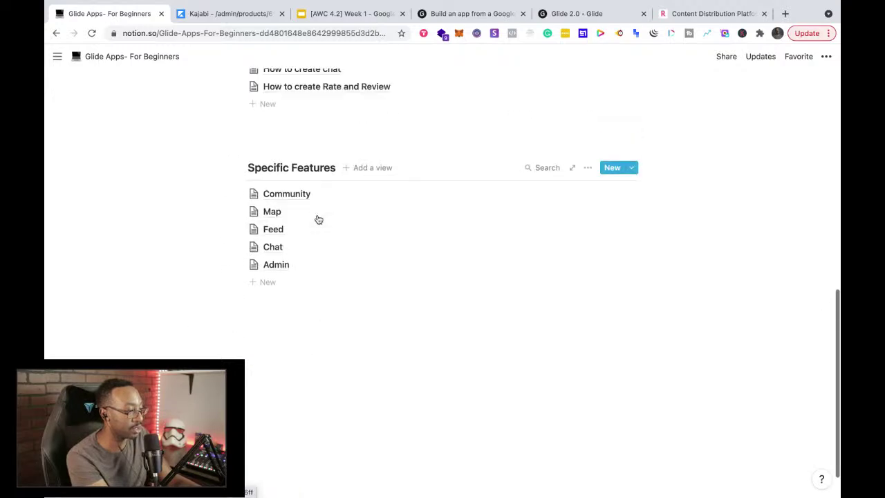
{"action": "scroll", "coordinate": [318, 219], "scroll_direction": "up", "scroll_amount": 5}
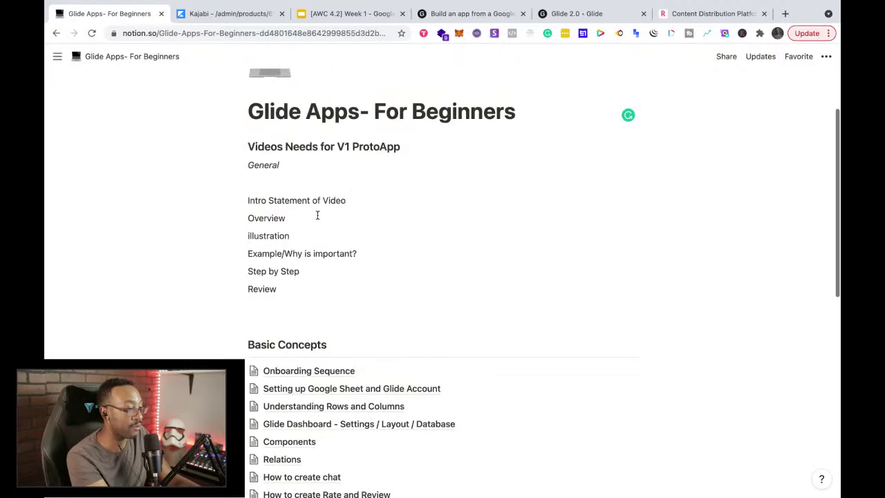
{"action": "left_click", "coordinate": [545, 23]}
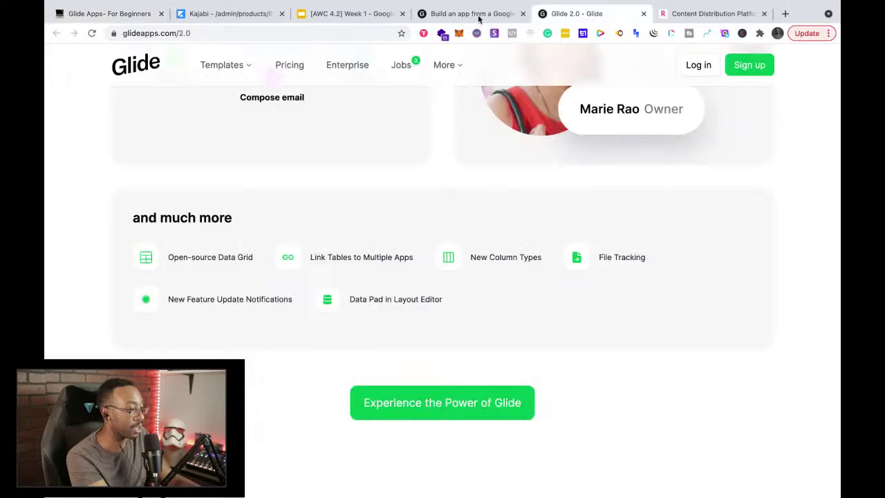
Step: Bring up the Glide homepage tab, 'Build an app from a Google Sheet in five minutes, for free.'
{"action": "left_click", "coordinate": [478, 17]}
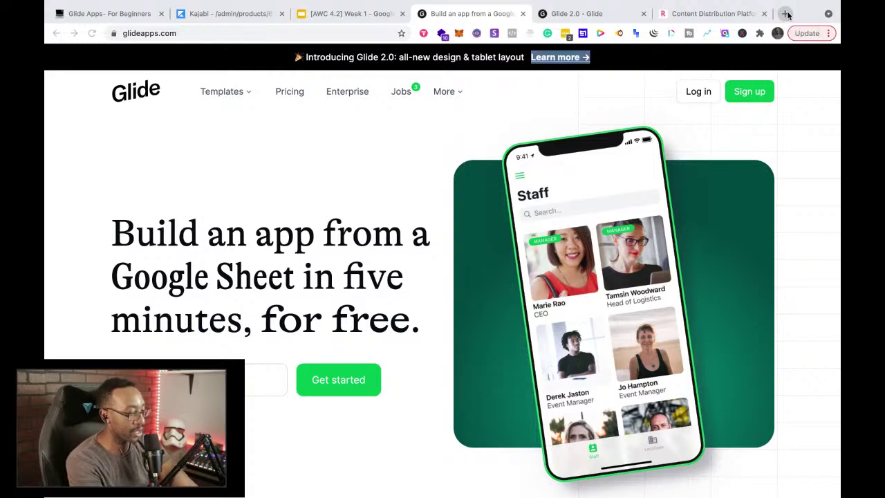
Step: Open twitter.com in a new tab to load the home feed
{"action": "left_click", "coordinate": [787, 14]}
{"action": "type", "text": "twitter.com"}
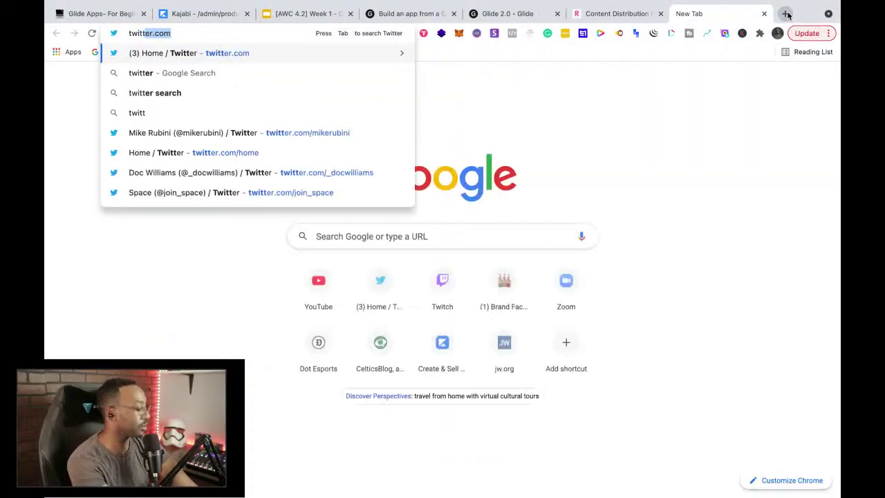
{"action": "key", "text": "Return"}
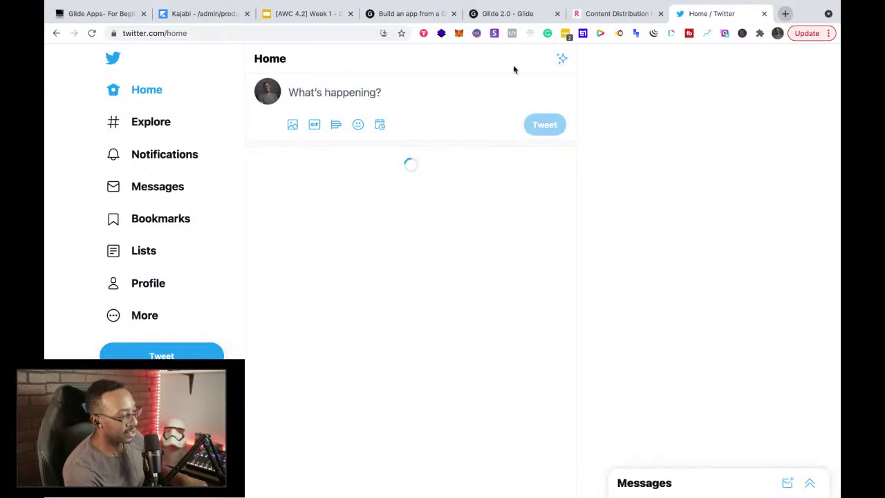
Step: Search for the no-code maker's handle and follow their profile's Restep.io link
{"action": "left_click", "coordinate": [641, 60]}
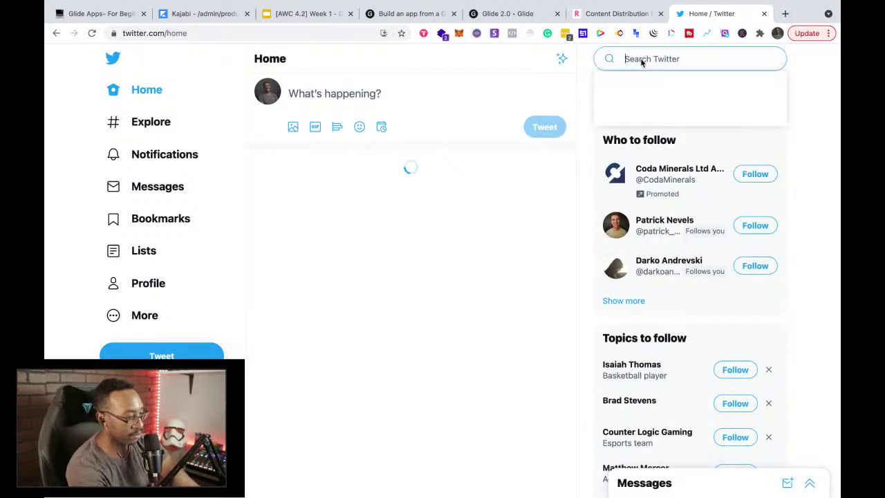
{"action": "type", "text": "sako"}
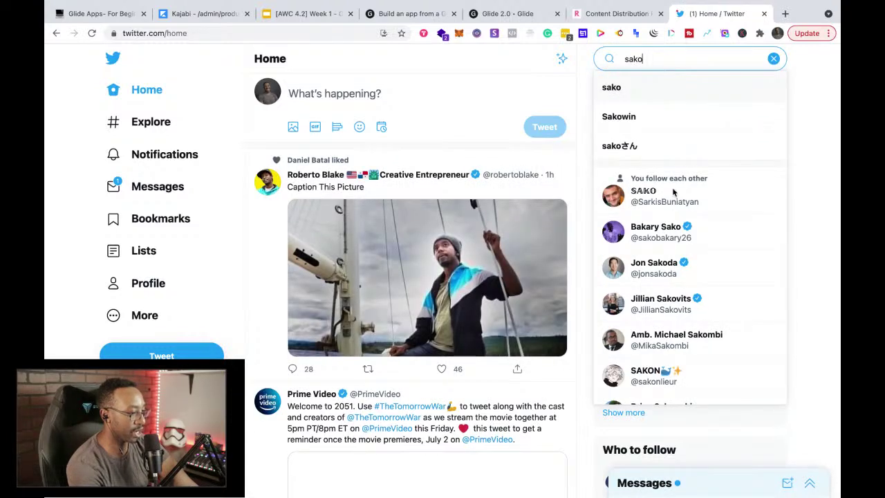
{"action": "left_click", "coordinate": [663, 195]}
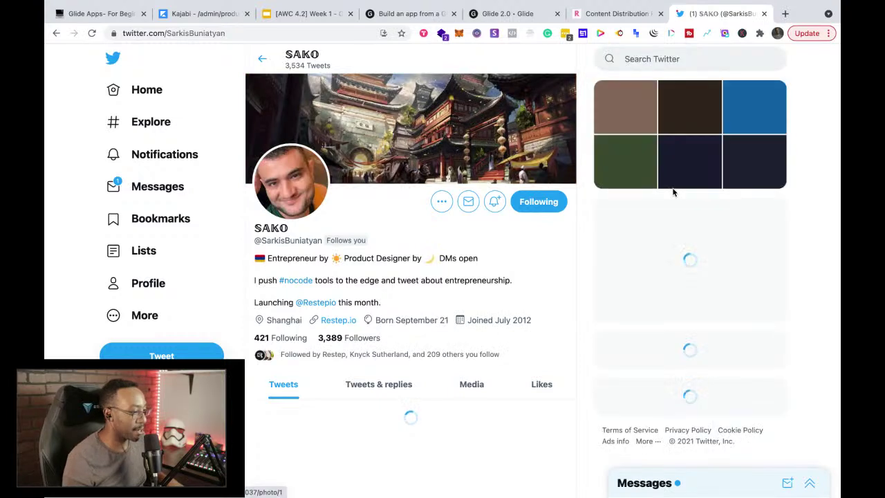
{"action": "left_click", "coordinate": [339, 321]}
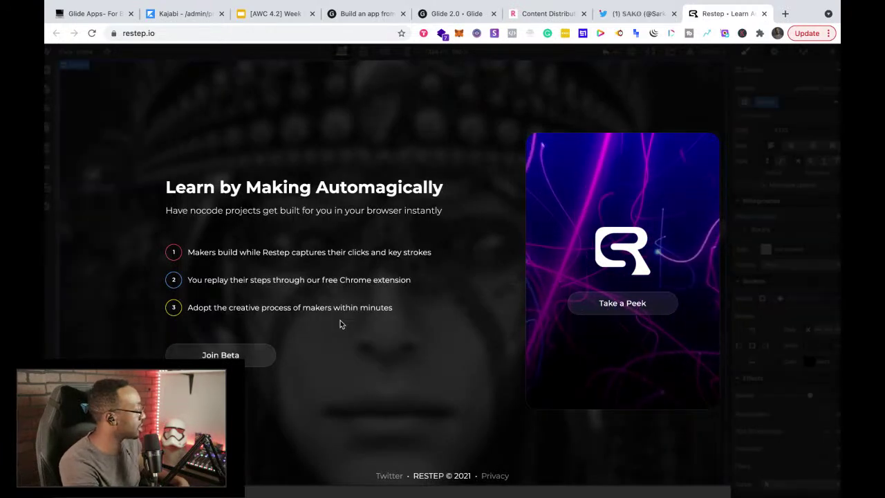
{"action": "left_click", "coordinate": [179, 34]}
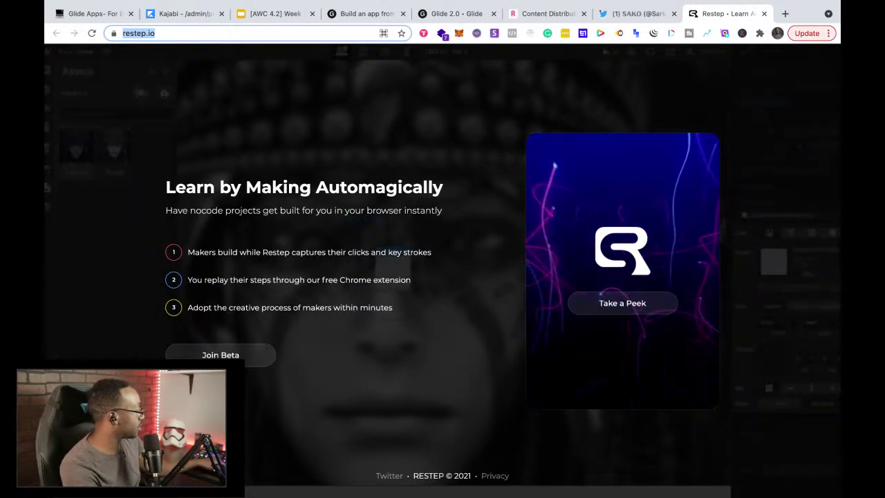
{"action": "key", "text": "super+Tab"}
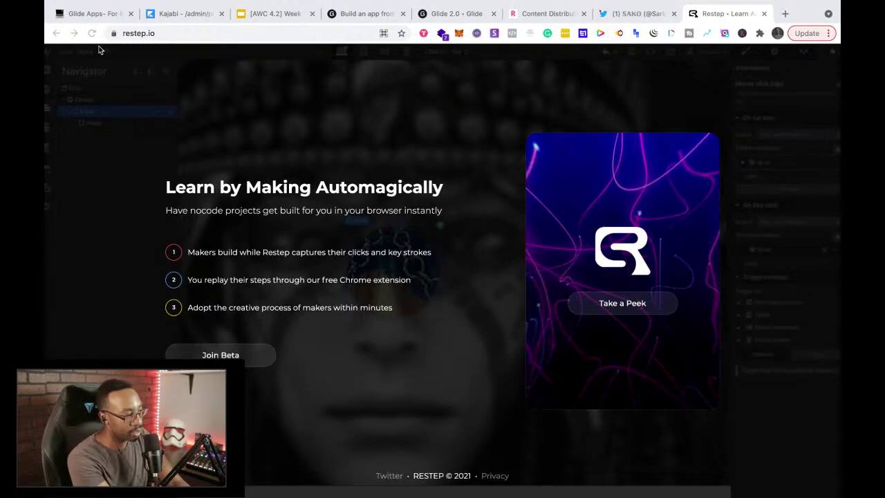
Step: Move through the Notion notes and Glide homepage tabs to the Glide 2.0 page
{"action": "left_click", "coordinate": [90, 16]}
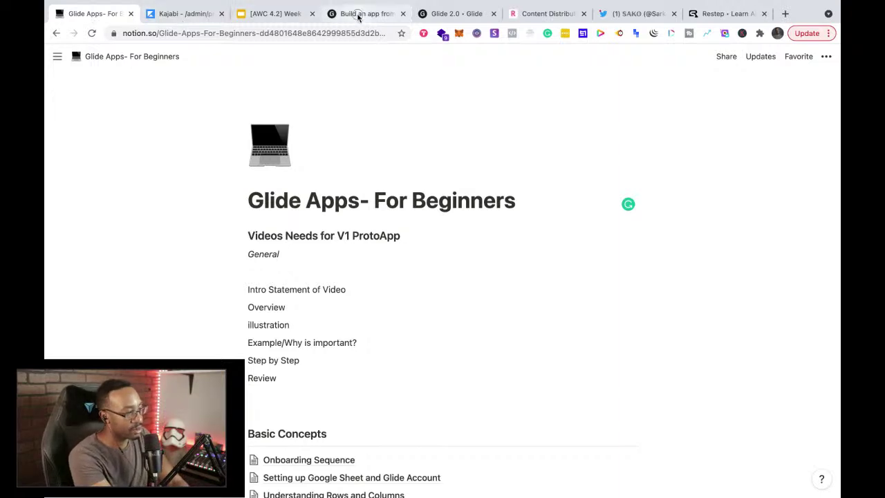
{"action": "left_click", "coordinate": [361, 14]}
{"action": "left_click", "coordinate": [442, 14]}
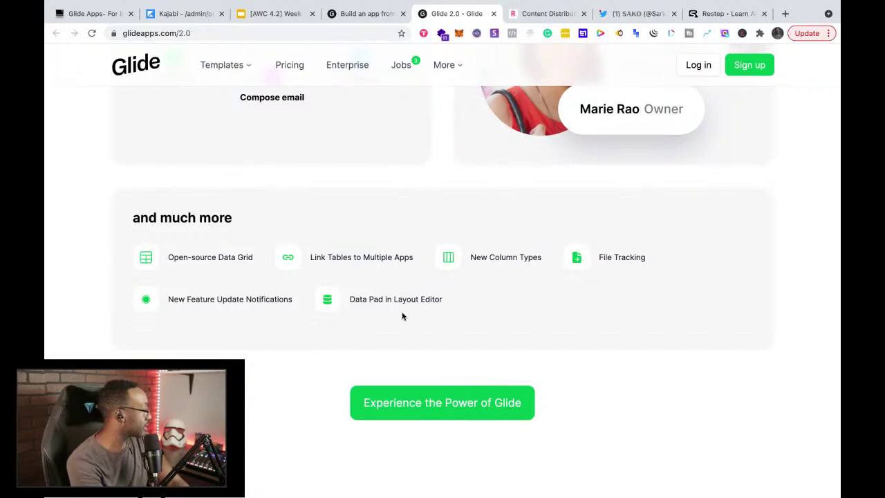
{"action": "scroll", "coordinate": [401, 320], "scroll_direction": "up", "scroll_amount": 15}
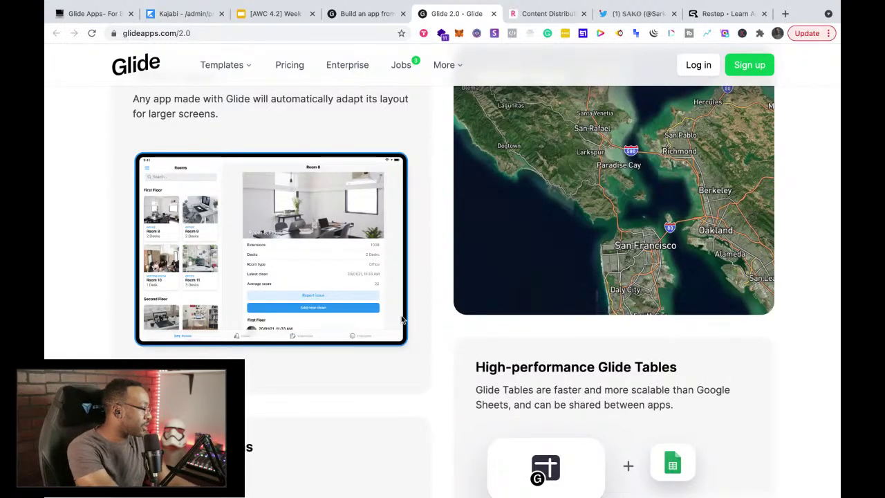
{"action": "scroll", "coordinate": [493, 381], "scroll_direction": "up", "scroll_amount": 10}
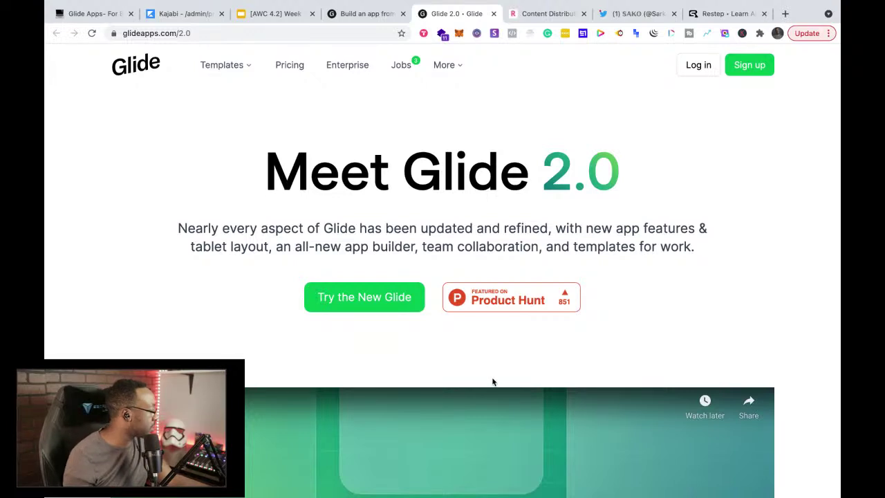
Step: Select the glideapps.com/2.0 address and revisit the feature cards, ending at 'Meet Glide 2.0'
{"action": "left_click", "coordinate": [264, 33]}
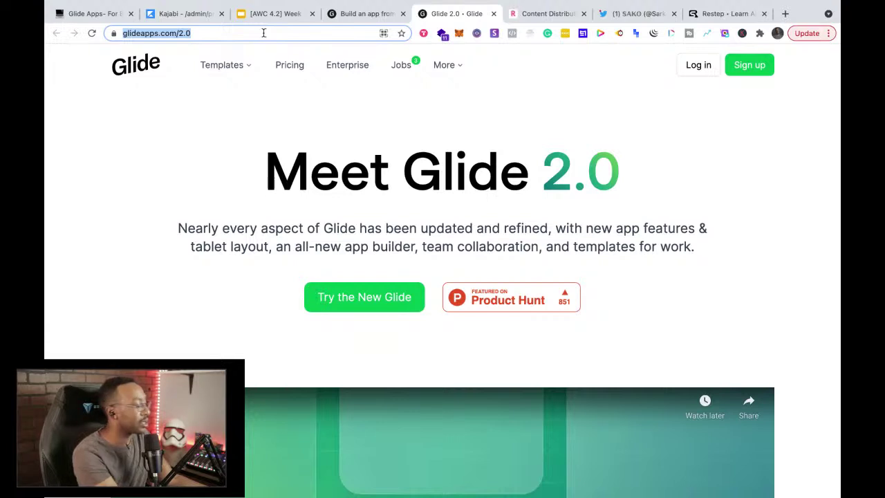
{"action": "key", "text": "super+Tab"}
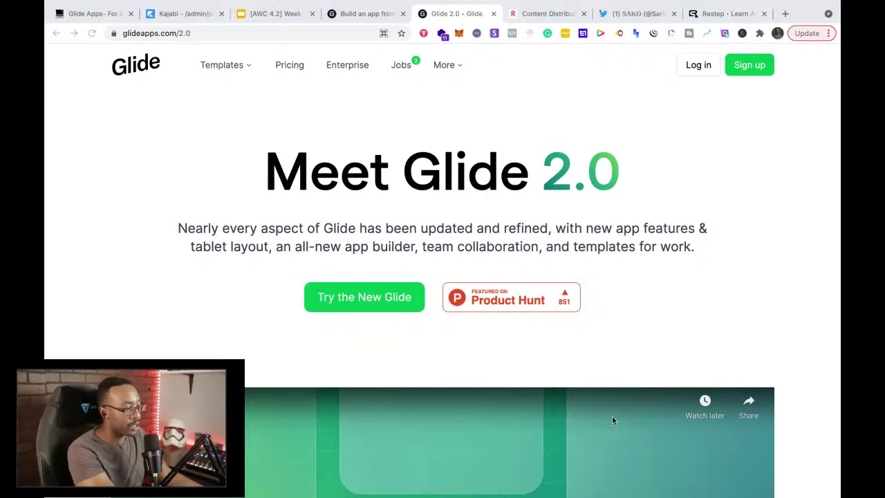
{"action": "scroll", "coordinate": [611, 355], "scroll_direction": "down", "scroll_amount": 1}
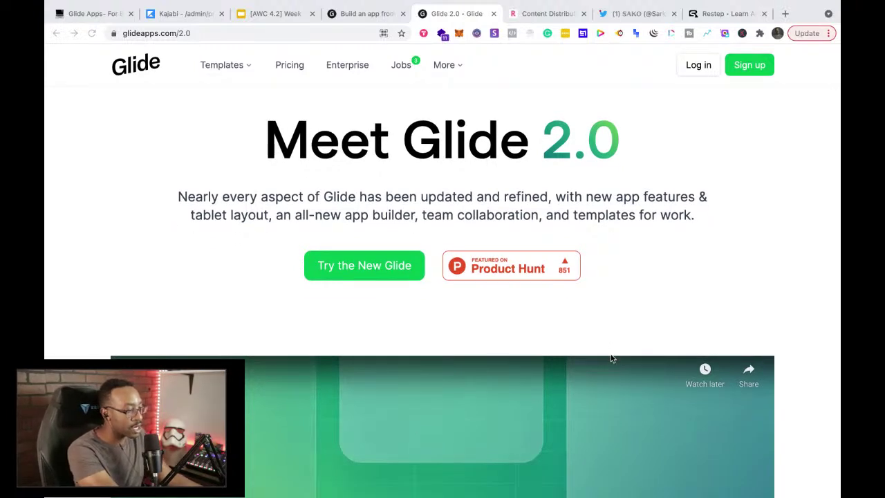
{"action": "scroll", "coordinate": [611, 358], "scroll_direction": "down", "scroll_amount": 4}
{"action": "scroll", "coordinate": [611, 358], "scroll_direction": "down", "scroll_amount": 18}
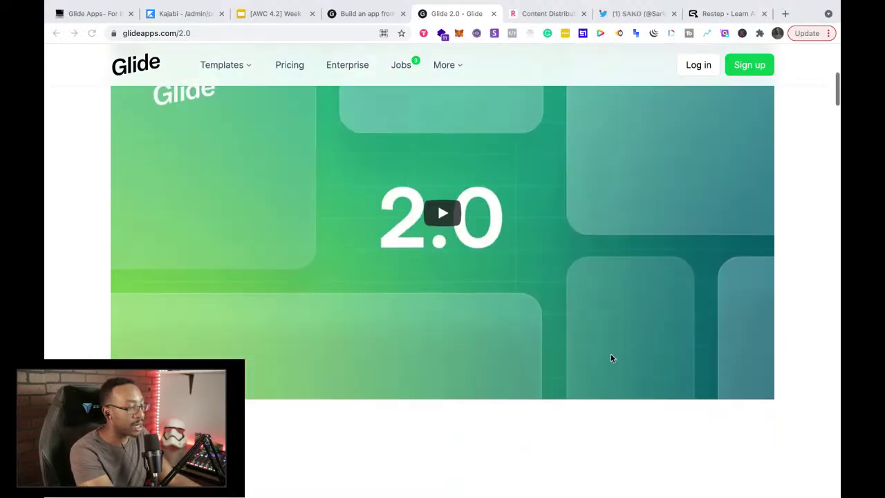
{"action": "scroll", "coordinate": [611, 357], "scroll_direction": "down", "scroll_amount": 14}
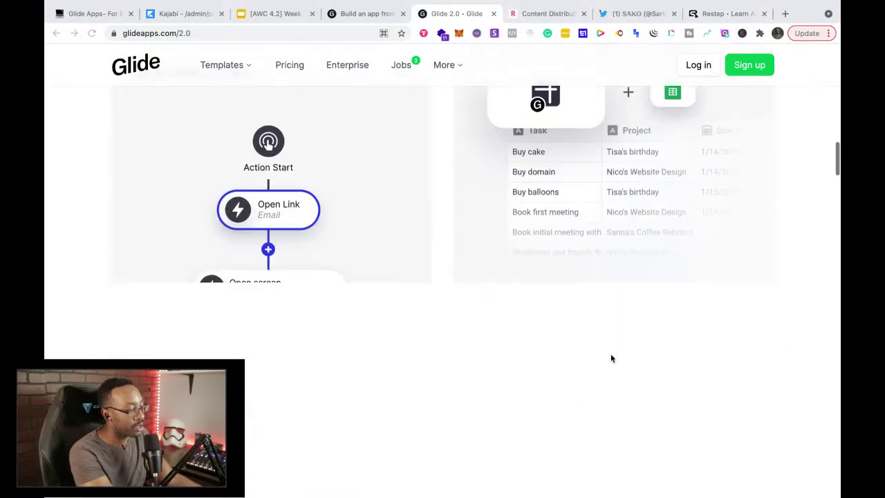
{"action": "scroll", "coordinate": [611, 357], "scroll_direction": "up", "scroll_amount": 4}
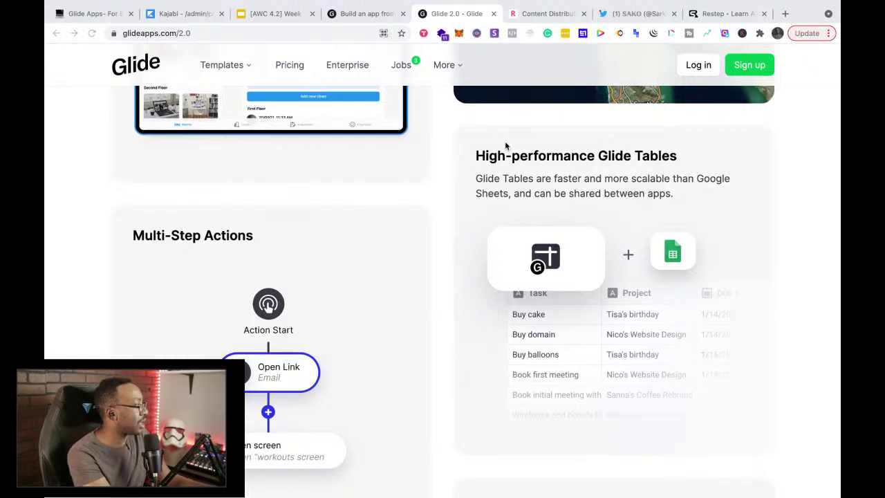
{"action": "mouse_move", "coordinate": [45, 4]}
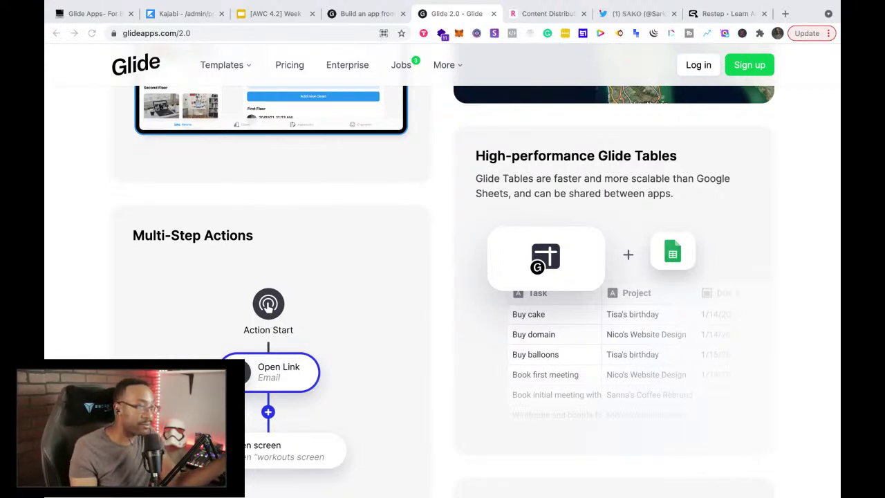
{"action": "scroll", "coordinate": [501, 297], "scroll_direction": "up", "scroll_amount": 15}
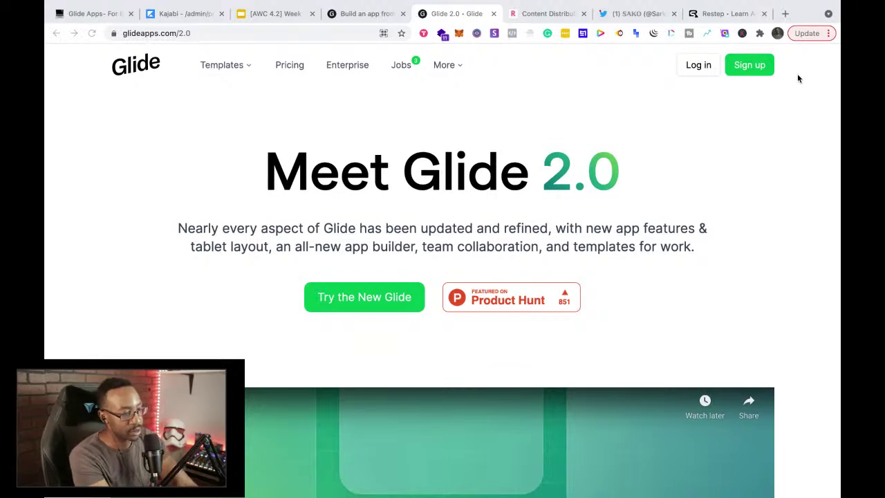
{"action": "left_click", "coordinate": [784, 14]}
{"action": "type", "text": "appsum"}
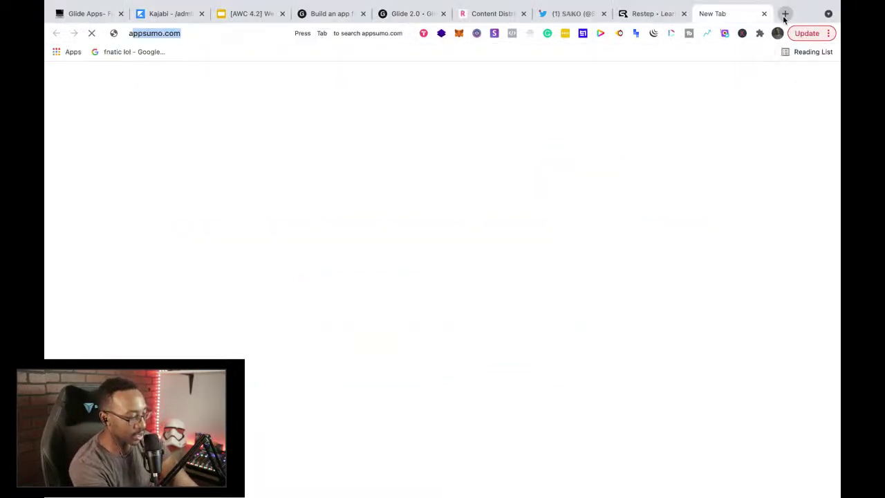
{"action": "key", "text": "Return"}
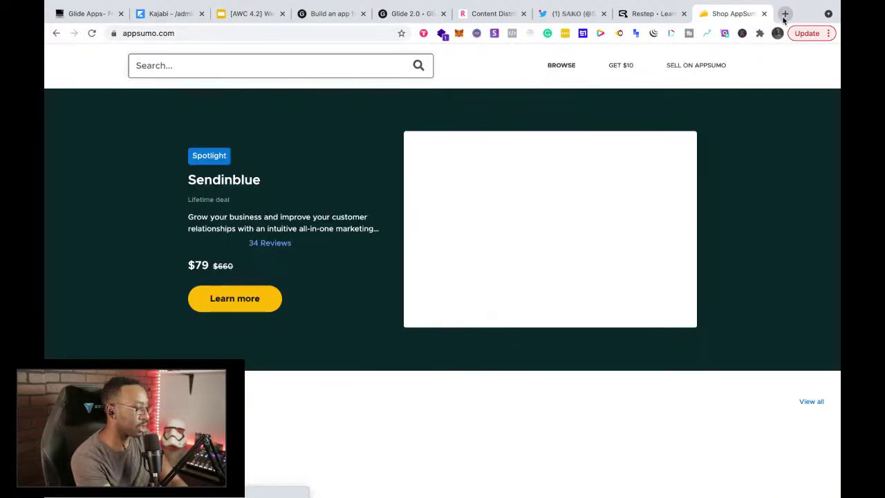
{"action": "scroll", "coordinate": [438, 413], "scroll_direction": "down", "scroll_amount": 3}
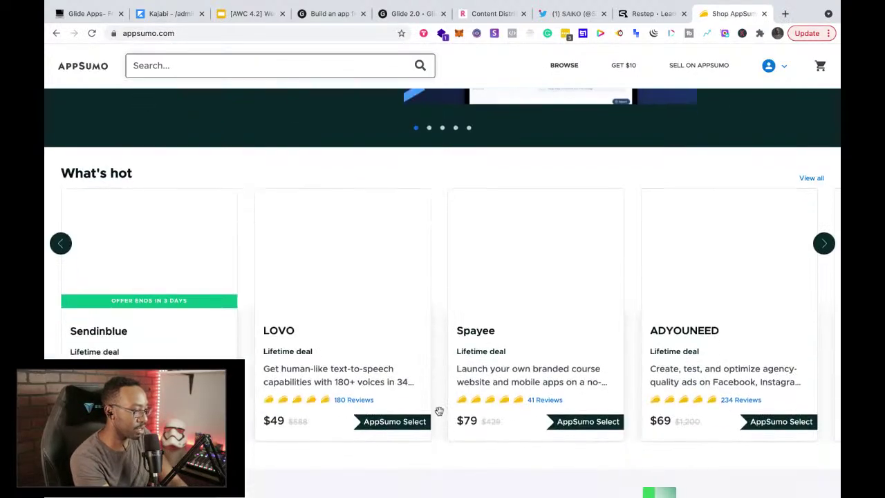
{"action": "scroll", "coordinate": [143, 121], "scroll_direction": "up", "scroll_amount": 3}
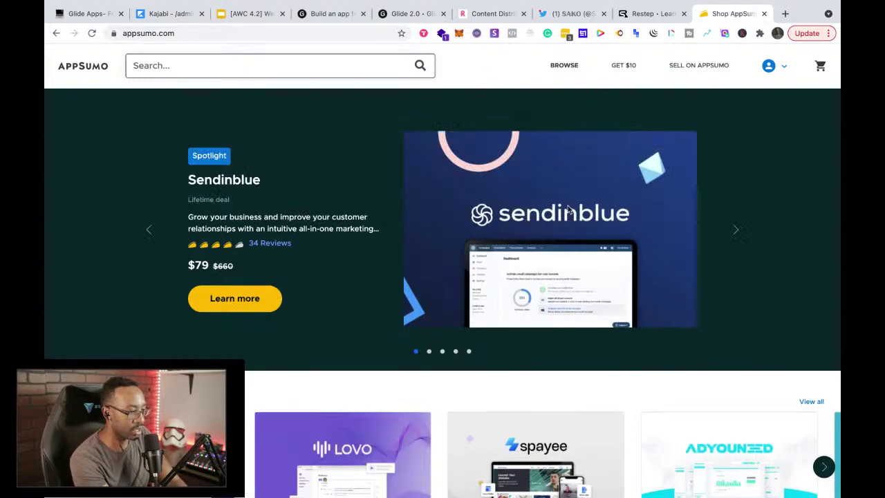
{"action": "scroll", "coordinate": [568, 210], "scroll_direction": "down", "scroll_amount": 12}
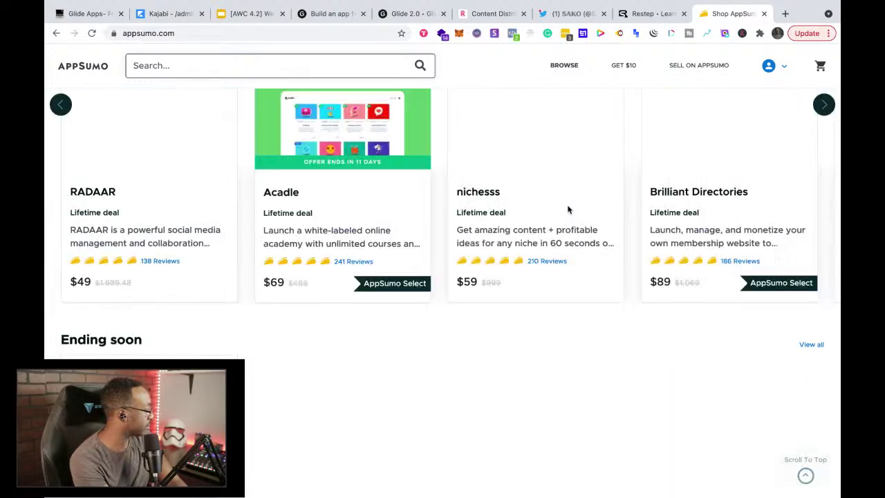
{"action": "scroll", "coordinate": [569, 210], "scroll_direction": "down", "scroll_amount": 1}
{"action": "scroll", "coordinate": [568, 205], "scroll_direction": "down", "scroll_amount": 2}
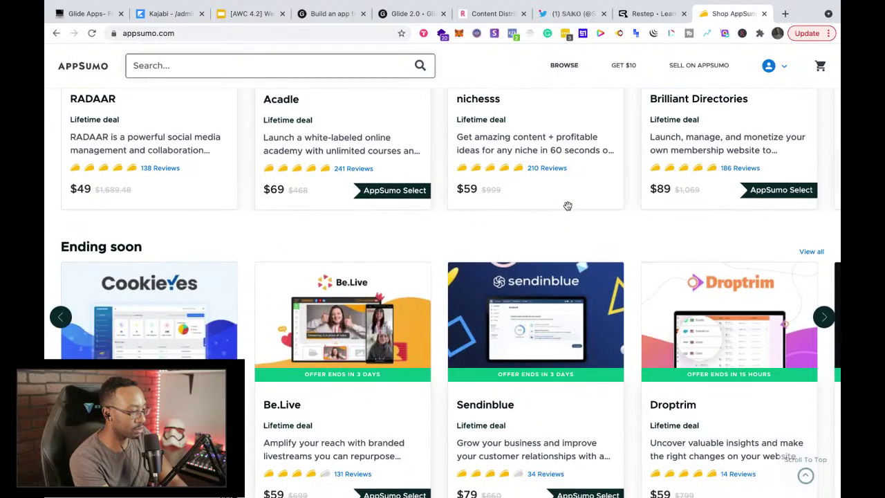
{"action": "scroll", "coordinate": [568, 208], "scroll_direction": "down", "scroll_amount": 7}
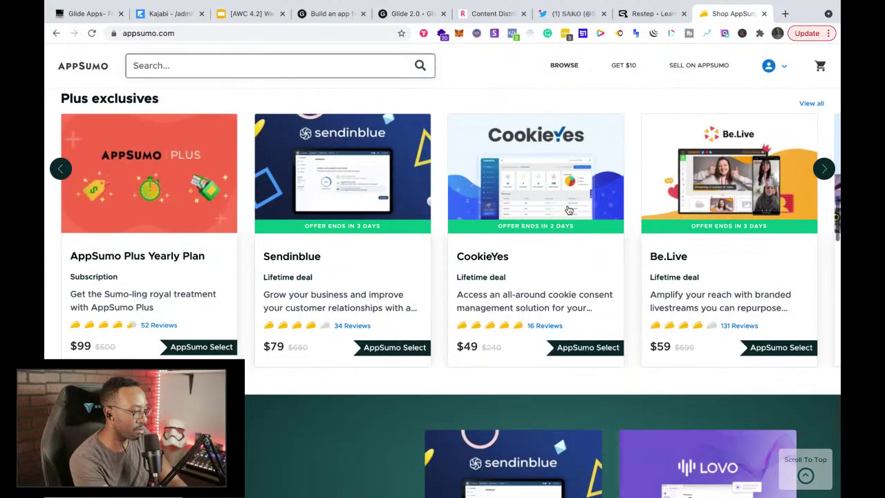
{"action": "scroll", "coordinate": [569, 210], "scroll_direction": "down", "scroll_amount": 6}
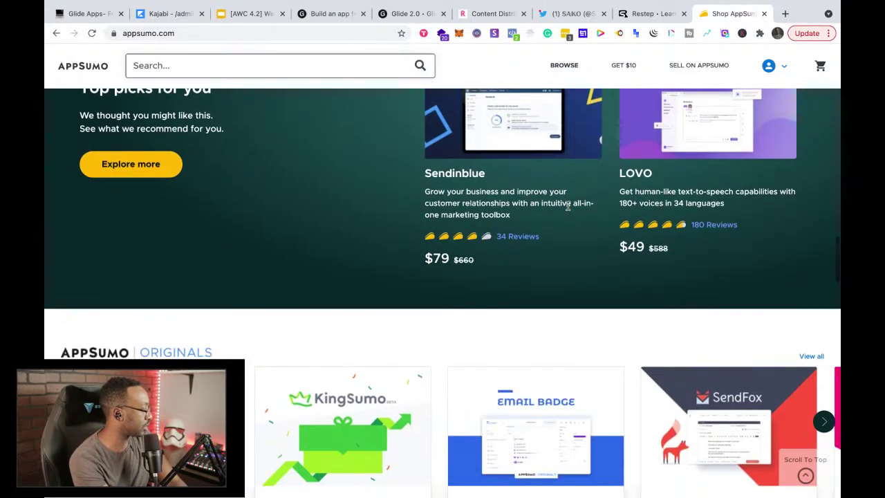
{"action": "scroll", "coordinate": [568, 207], "scroll_direction": "down", "scroll_amount": 7}
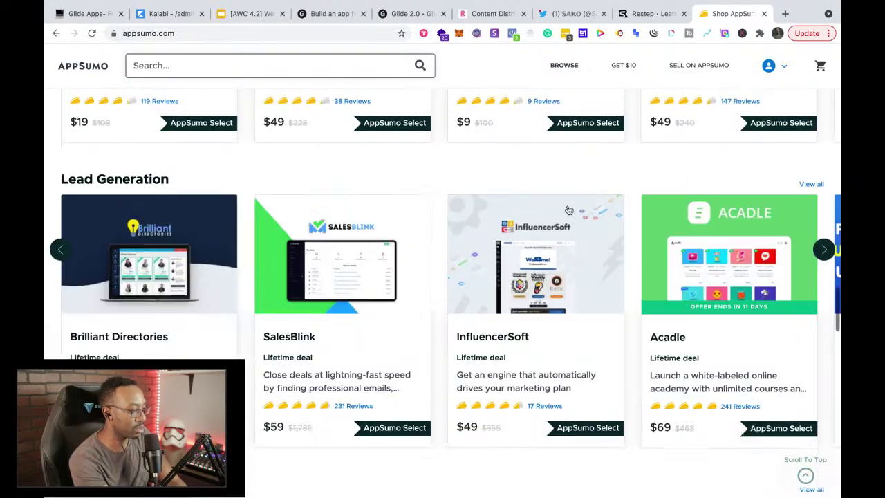
{"action": "scroll", "coordinate": [568, 210], "scroll_direction": "down", "scroll_amount": 2}
{"action": "scroll", "coordinate": [568, 209], "scroll_direction": "up", "scroll_amount": 1}
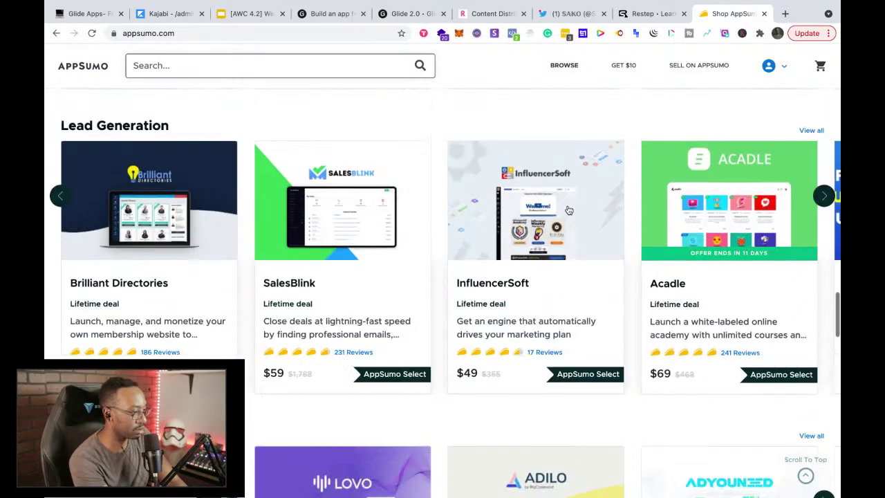
{"action": "scroll", "coordinate": [568, 209], "scroll_direction": "up", "scroll_amount": 1}
{"action": "scroll", "coordinate": [568, 210], "scroll_direction": "down", "scroll_amount": 7}
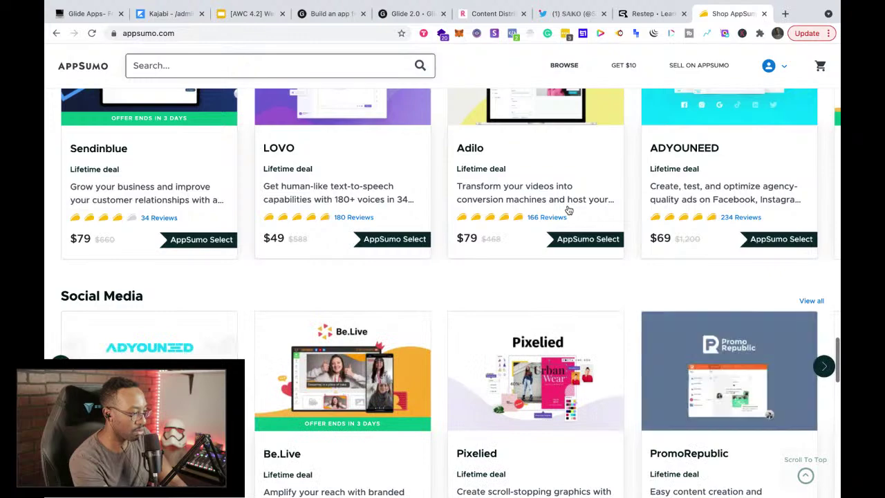
{"action": "scroll", "coordinate": [568, 210], "scroll_direction": "up", "scroll_amount": 20}
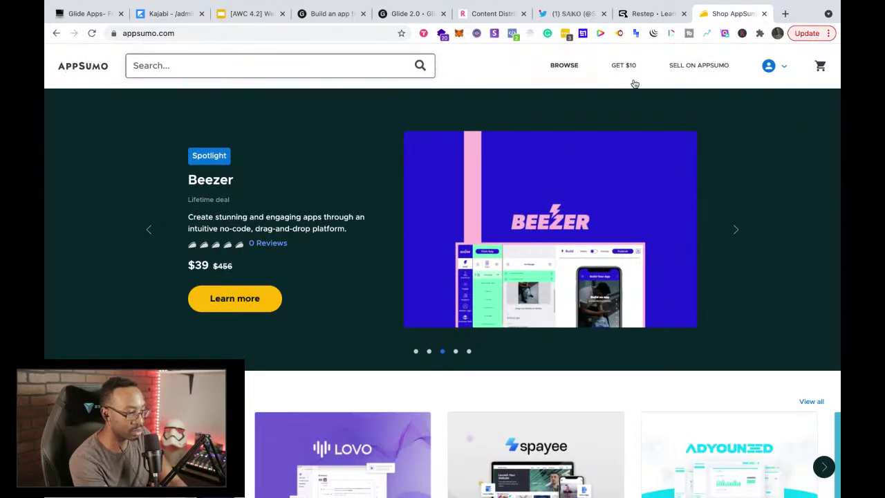
{"action": "scroll", "coordinate": [238, 332], "scroll_direction": "down", "scroll_amount": 8}
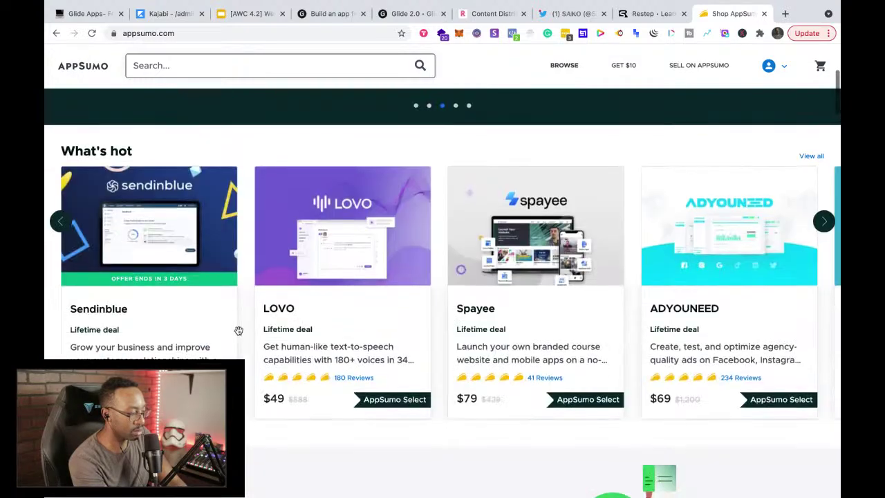
{"action": "scroll", "coordinate": [238, 331], "scroll_direction": "down", "scroll_amount": 2}
{"action": "scroll", "coordinate": [238, 331], "scroll_direction": "up", "scroll_amount": 2}
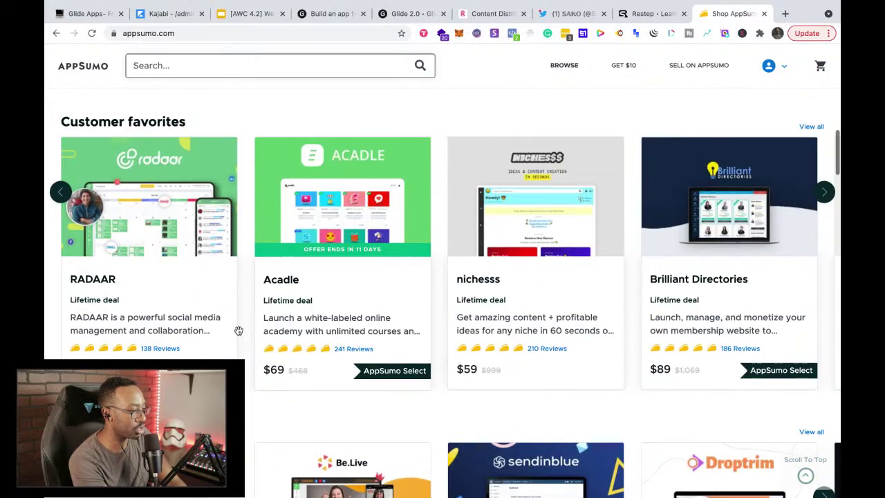
{"action": "scroll", "coordinate": [238, 331], "scroll_direction": "down", "scroll_amount": 20}
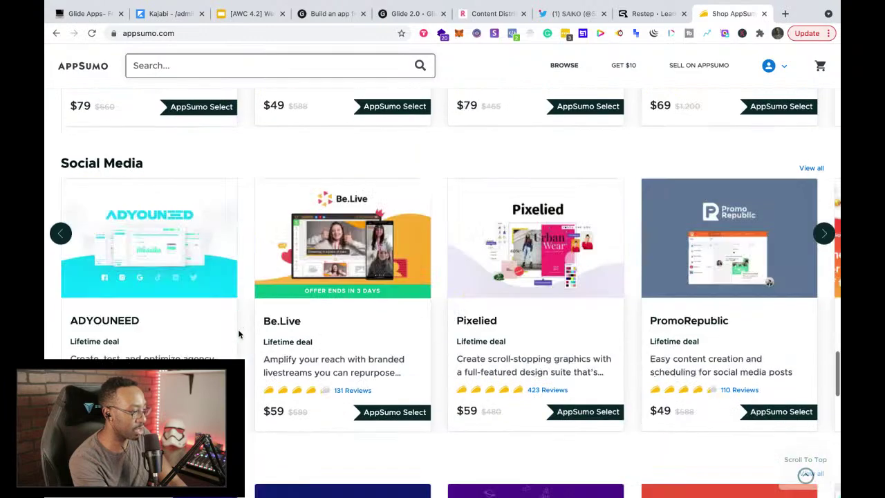
{"action": "scroll", "coordinate": [238, 331], "scroll_direction": "down", "scroll_amount": 2}
{"action": "scroll", "coordinate": [238, 331], "scroll_direction": "up", "scroll_amount": 5}
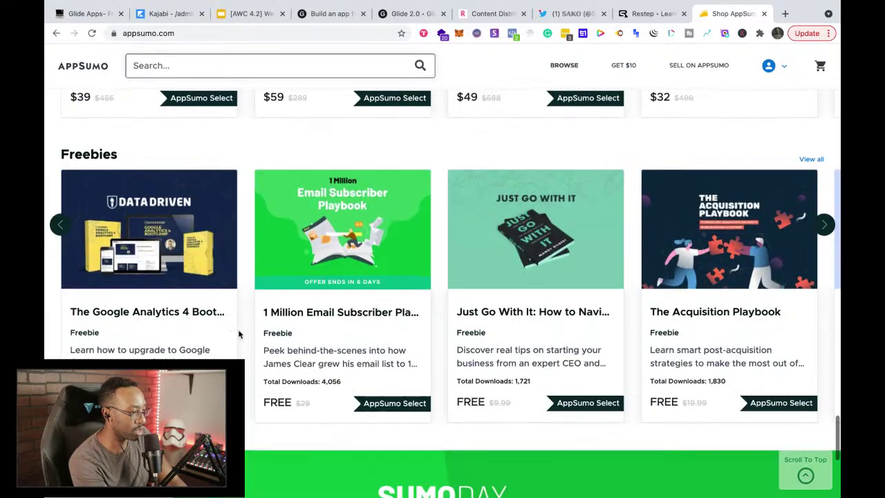
{"action": "scroll", "coordinate": [239, 331], "scroll_direction": "up", "scroll_amount": 5}
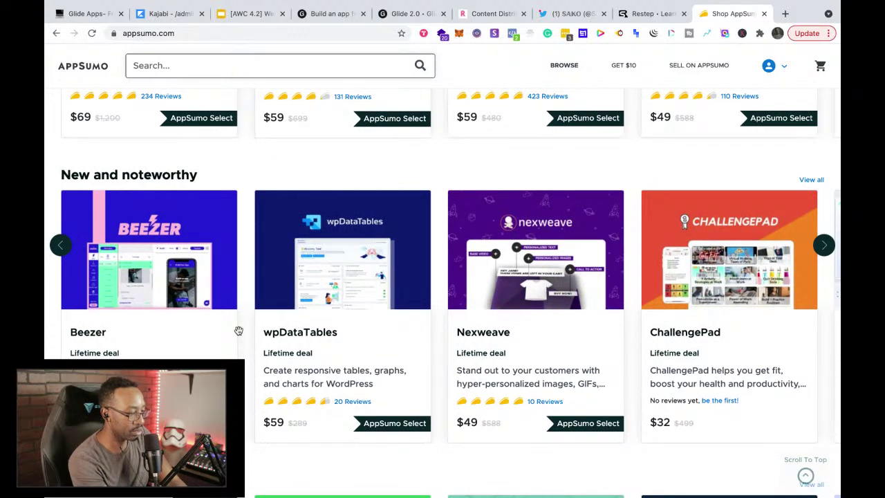
{"action": "scroll", "coordinate": [239, 331], "scroll_direction": "up", "scroll_amount": 5}
{"action": "scroll", "coordinate": [238, 331], "scroll_direction": "down", "scroll_amount": 5}
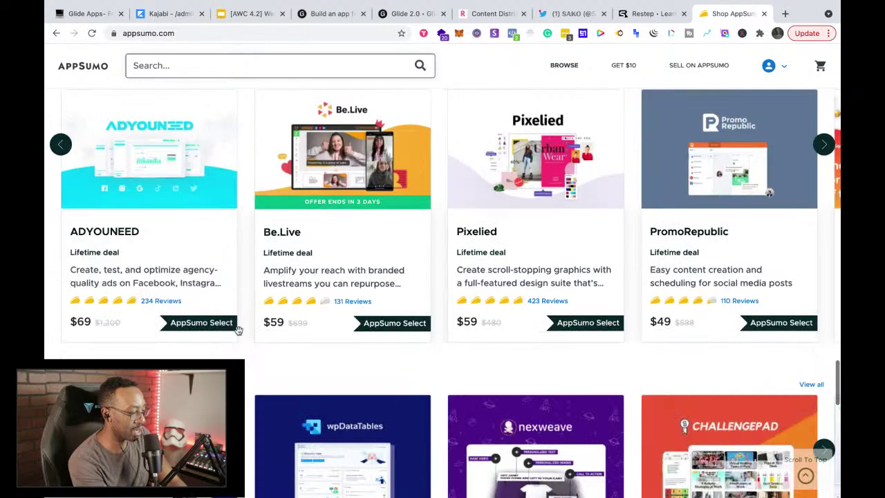
{"action": "scroll", "coordinate": [238, 332], "scroll_direction": "up", "scroll_amount": 7}
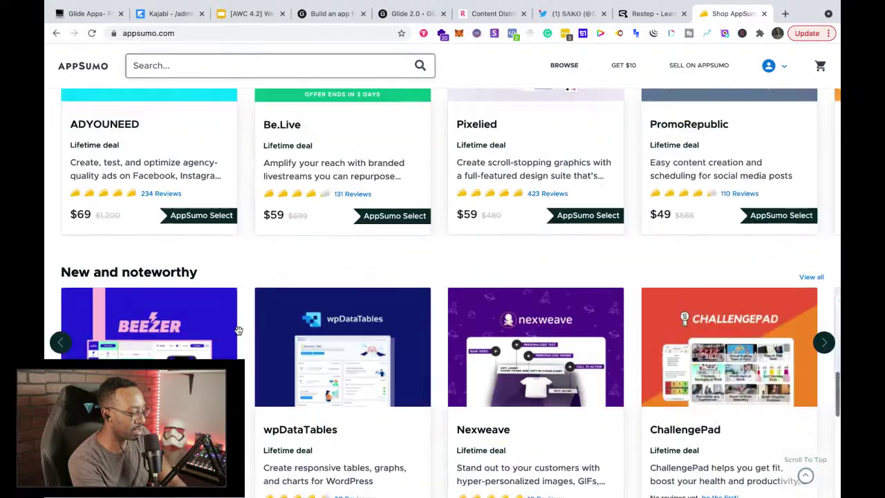
{"action": "scroll", "coordinate": [238, 330], "scroll_direction": "up", "scroll_amount": 6}
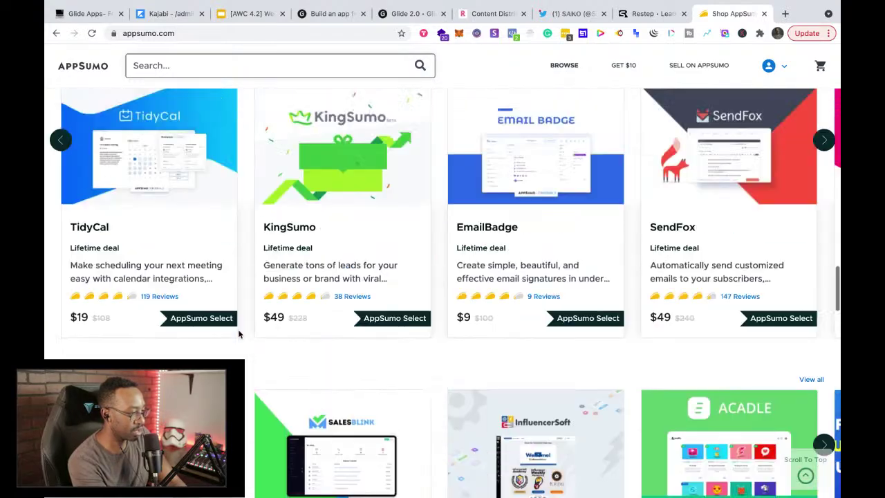
{"action": "scroll", "coordinate": [239, 331], "scroll_direction": "up", "scroll_amount": 4}
{"action": "scroll", "coordinate": [239, 331], "scroll_direction": "down", "scroll_amount": 3}
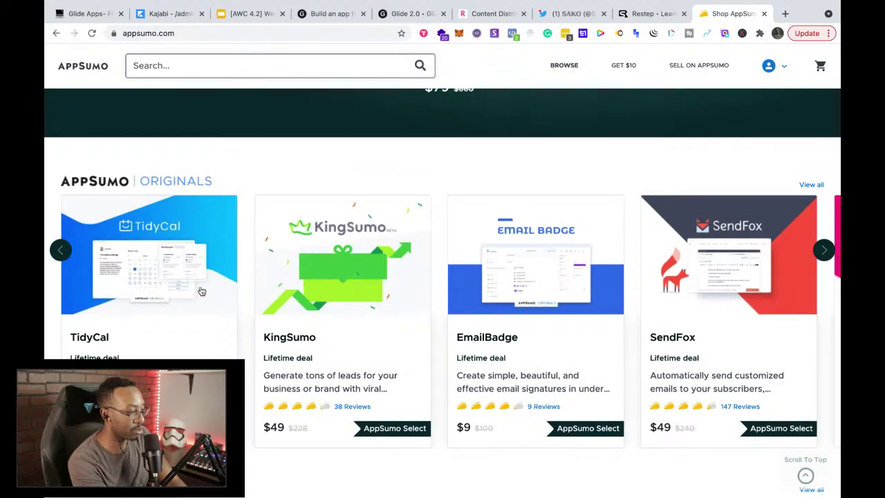
{"action": "scroll", "coordinate": [199, 290], "scroll_direction": "down", "scroll_amount": 4}
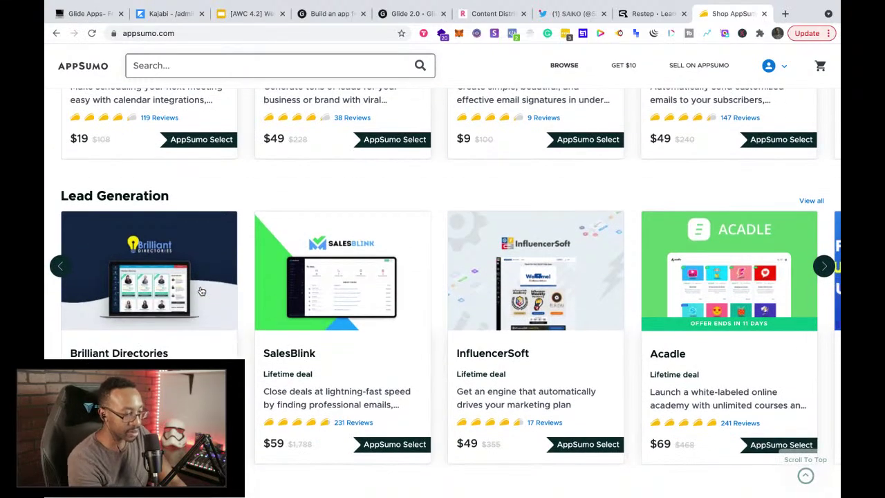
Step: Search the AppSumo deals catalogue for live streaming tools
{"action": "scroll", "coordinate": [342, 202], "scroll_direction": "up", "scroll_amount": 2}
{"action": "left_click", "coordinate": [242, 72]}
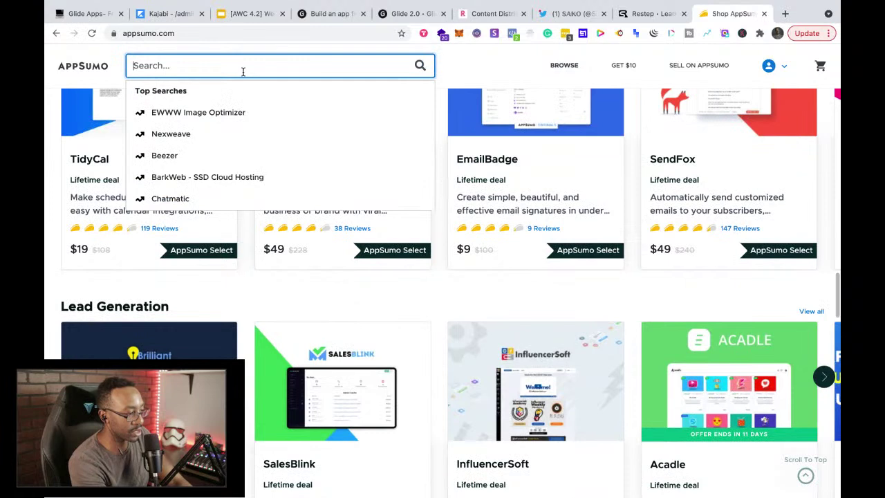
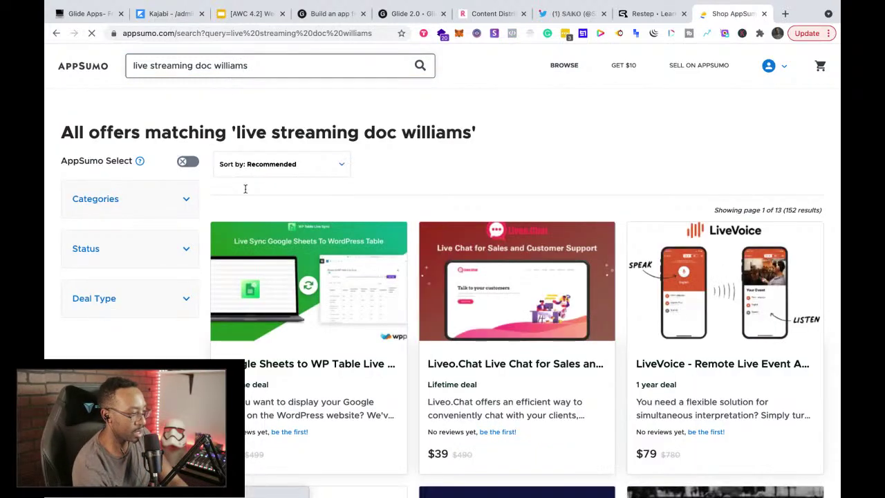
{"action": "scroll", "coordinate": [276, 197], "scroll_direction": "down", "scroll_amount": 8}
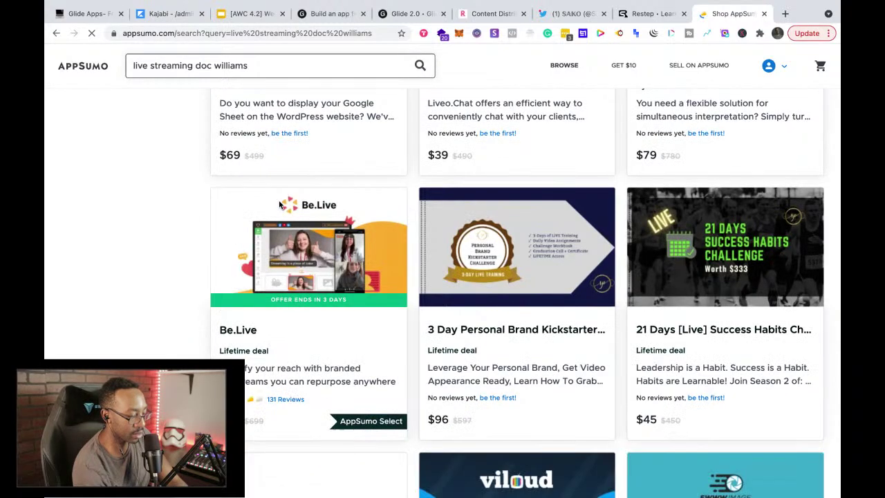
{"action": "scroll", "coordinate": [279, 205], "scroll_direction": "down", "scroll_amount": 4}
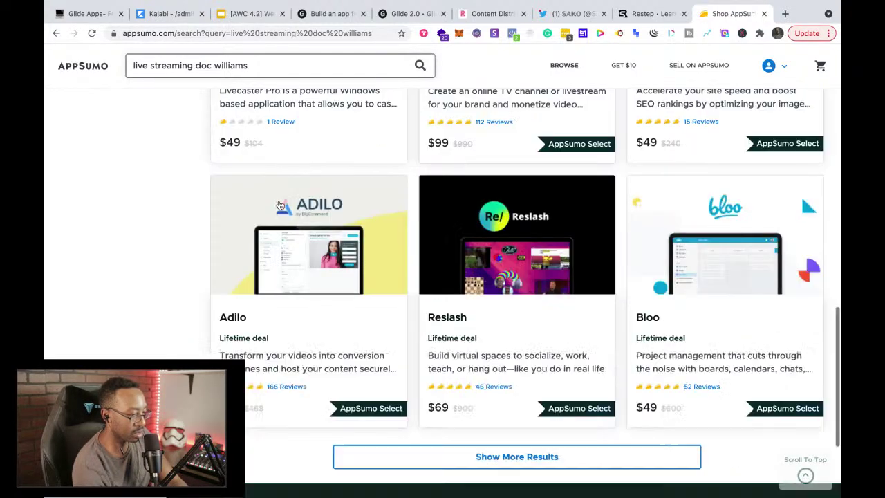
{"action": "scroll", "coordinate": [280, 206], "scroll_direction": "down", "scroll_amount": 1}
Step: Load three more batches of matching deals and scroll through the results
{"action": "left_click", "coordinate": [440, 430]}
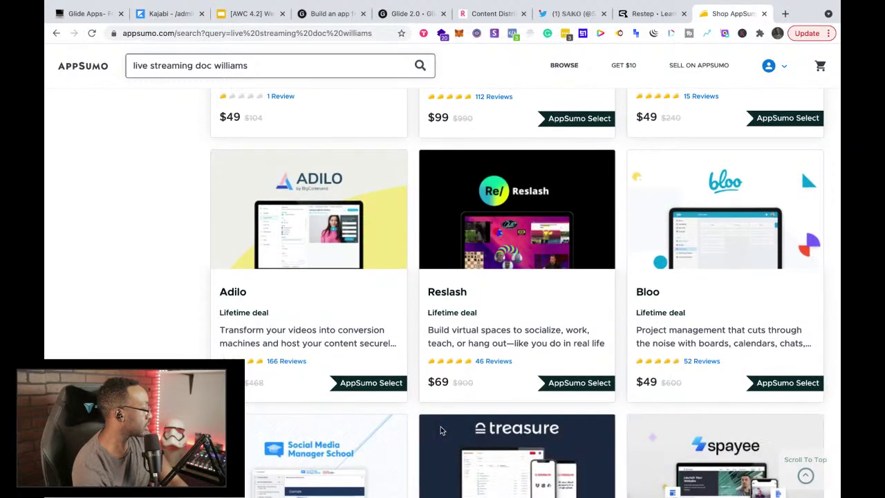
{"action": "scroll", "coordinate": [440, 430], "scroll_direction": "down", "scroll_amount": 2}
{"action": "scroll", "coordinate": [440, 430], "scroll_direction": "down", "scroll_amount": 2}
{"action": "scroll", "coordinate": [441, 430], "scroll_direction": "down", "scroll_amount": 6}
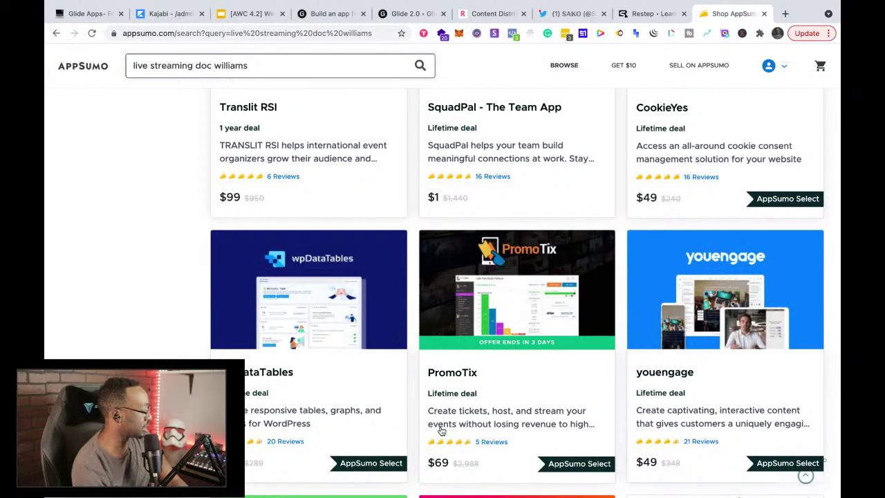
{"action": "scroll", "coordinate": [440, 430], "scroll_direction": "down", "scroll_amount": 7}
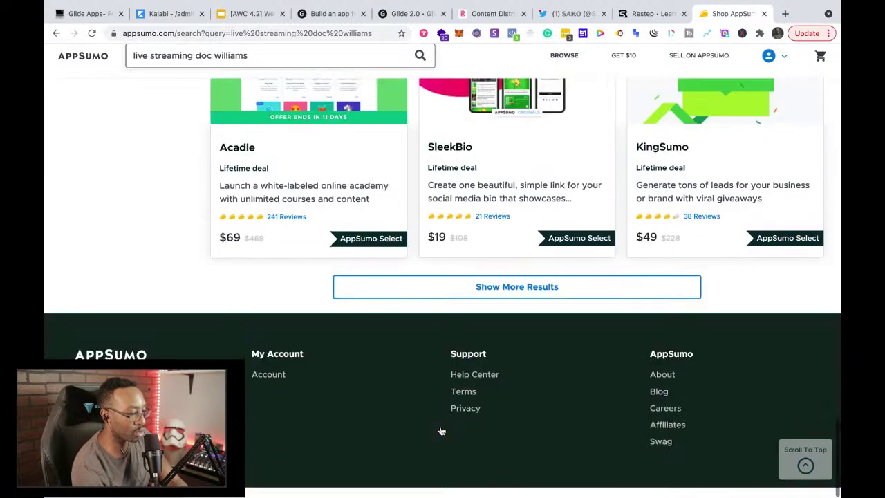
{"action": "left_click", "coordinate": [472, 298]}
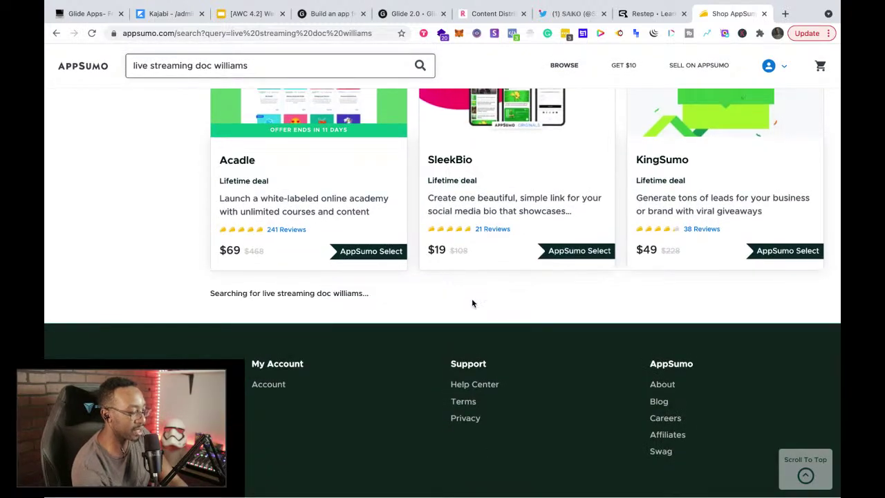
{"action": "scroll", "coordinate": [471, 301], "scroll_direction": "down", "scroll_amount": 2}
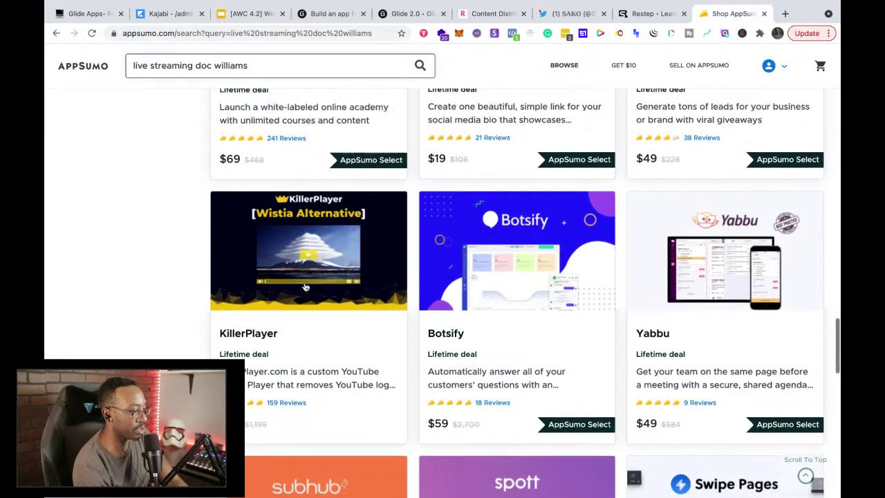
{"action": "scroll", "coordinate": [229, 296], "scroll_direction": "down", "scroll_amount": 4}
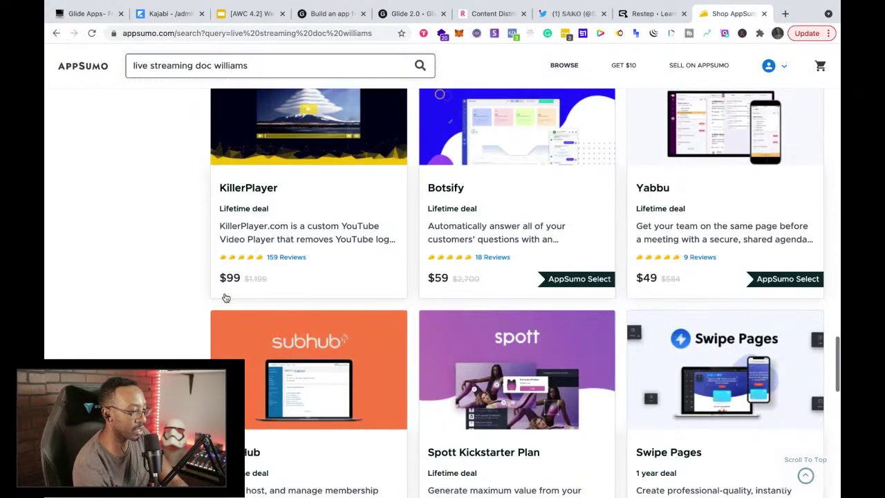
{"action": "scroll", "coordinate": [225, 298], "scroll_direction": "down", "scroll_amount": 12}
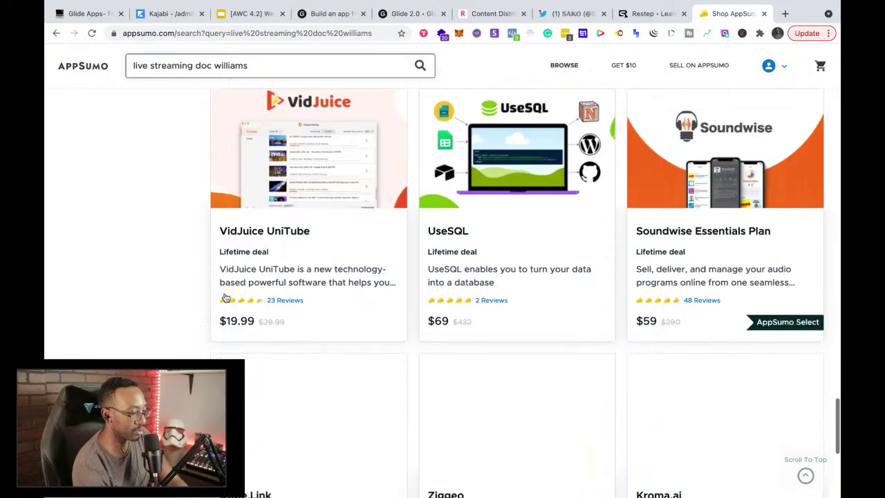
{"action": "scroll", "coordinate": [225, 297], "scroll_direction": "up", "scroll_amount": 1}
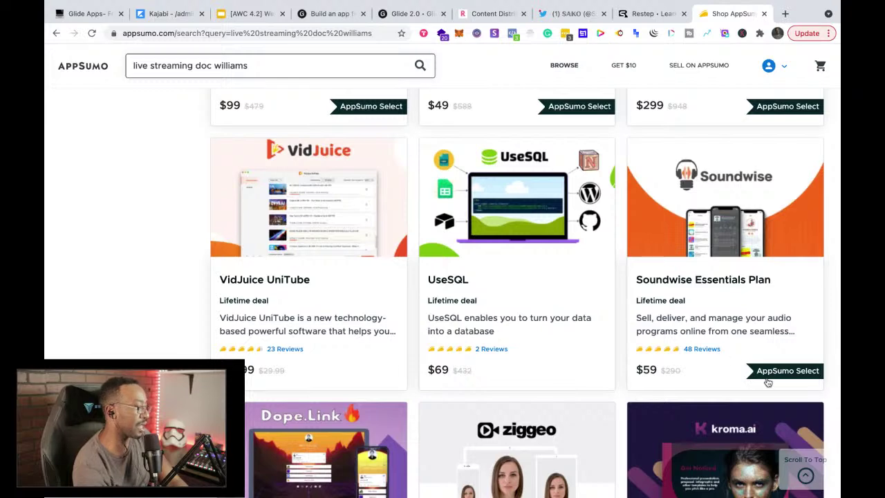
{"action": "scroll", "coordinate": [391, 346], "scroll_direction": "down", "scroll_amount": 4}
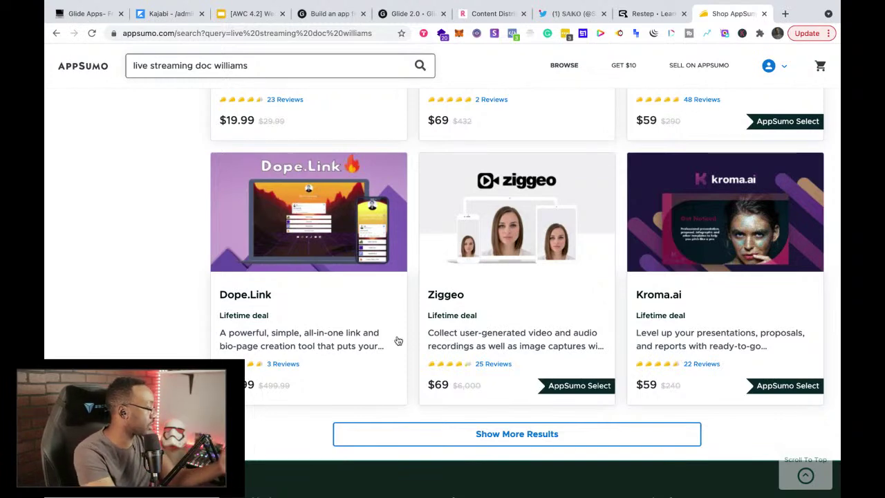
{"action": "scroll", "coordinate": [381, 363], "scroll_direction": "up", "scroll_amount": 1}
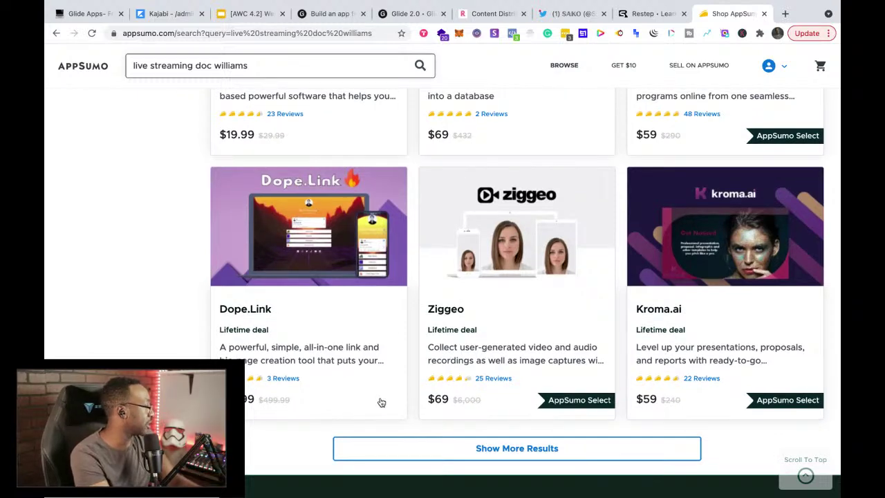
{"action": "left_click", "coordinate": [554, 447]}
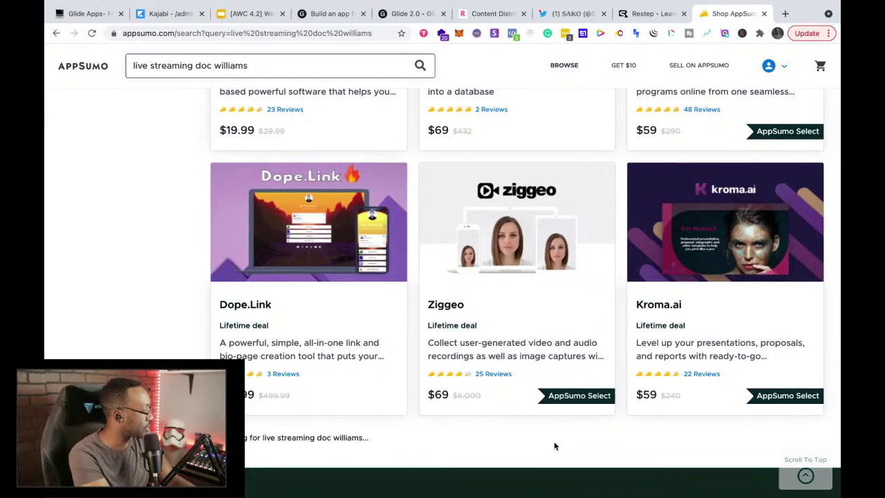
{"action": "scroll", "coordinate": [554, 446], "scroll_direction": "down", "scroll_amount": 2}
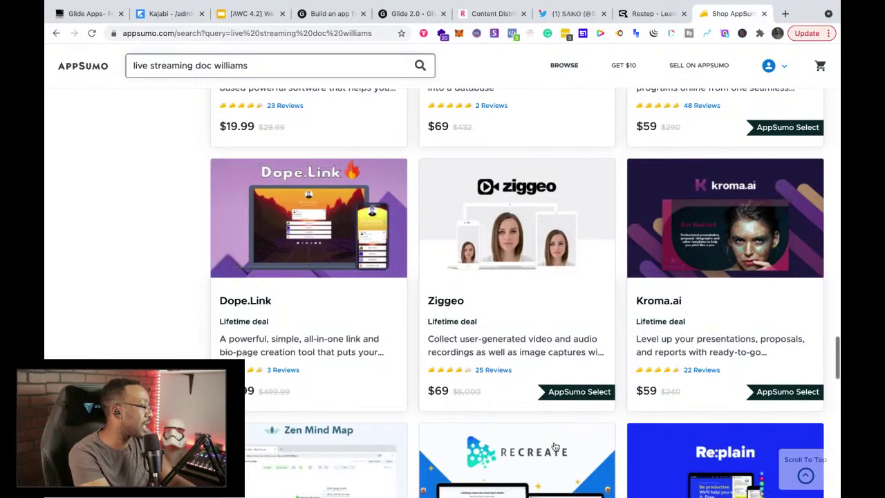
{"action": "scroll", "coordinate": [554, 445], "scroll_direction": "down", "scroll_amount": 1}
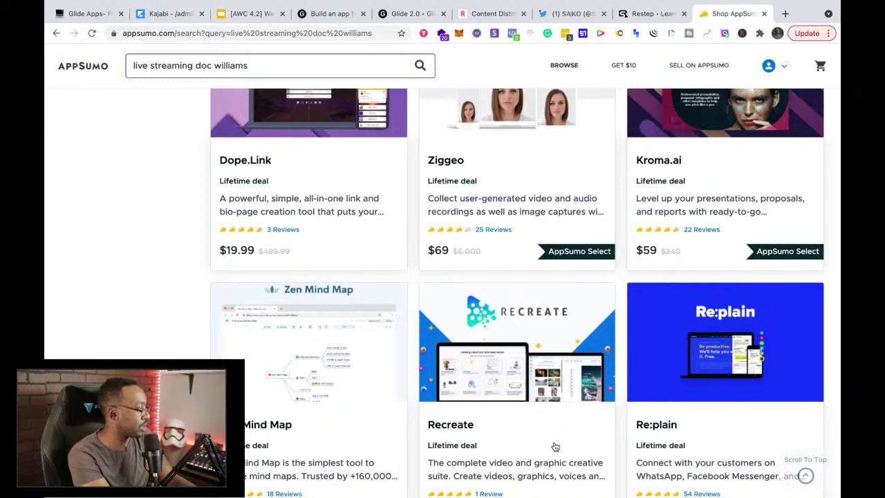
{"action": "scroll", "coordinate": [554, 446], "scroll_direction": "down", "scroll_amount": 10}
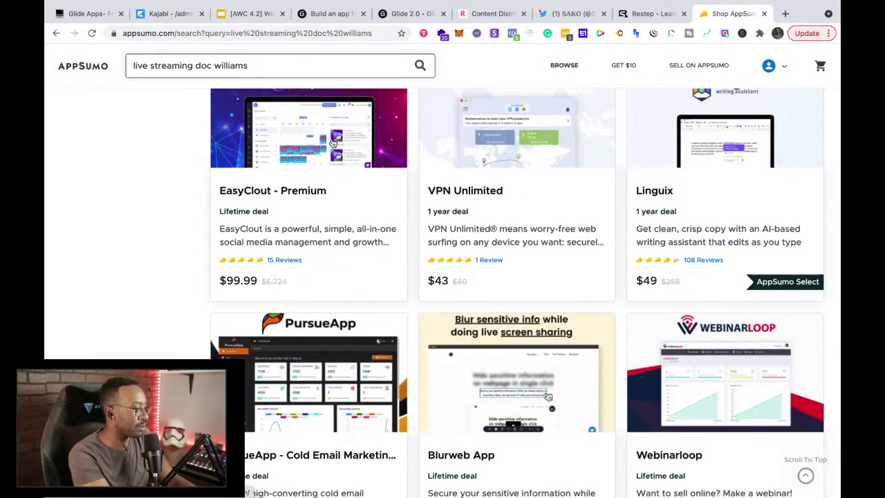
{"action": "scroll", "coordinate": [366, 208], "scroll_direction": "up", "scroll_amount": 1}
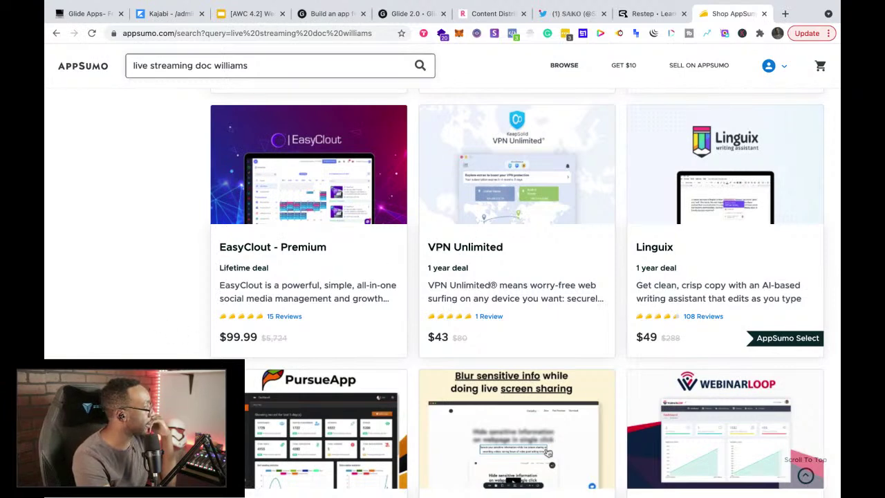
Step: Expand the Categories filter on the results, then return to the AppSumo home page
{"action": "key", "text": "super+Tab"}
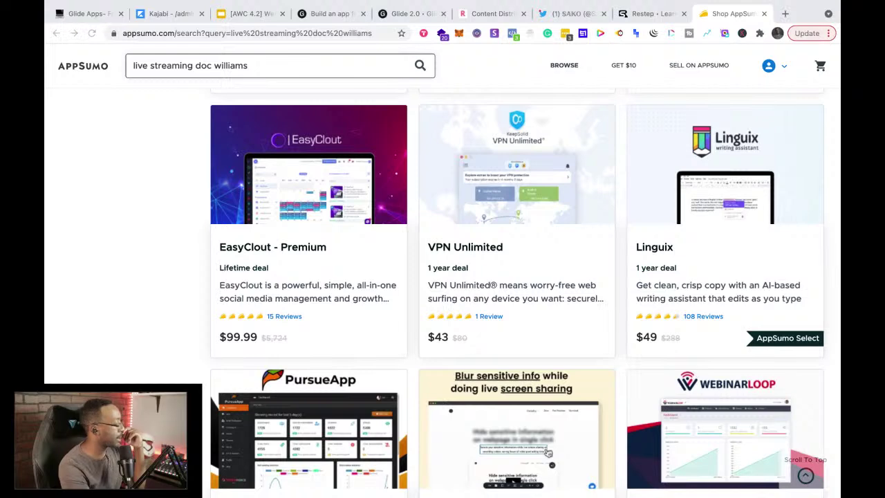
{"action": "scroll", "coordinate": [264, 348], "scroll_direction": "up", "scroll_amount": 15}
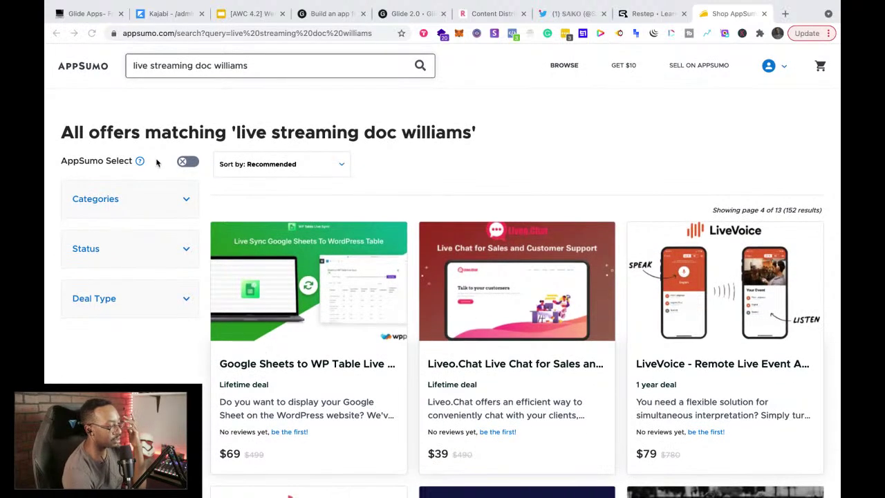
{"action": "left_click", "coordinate": [186, 201]}
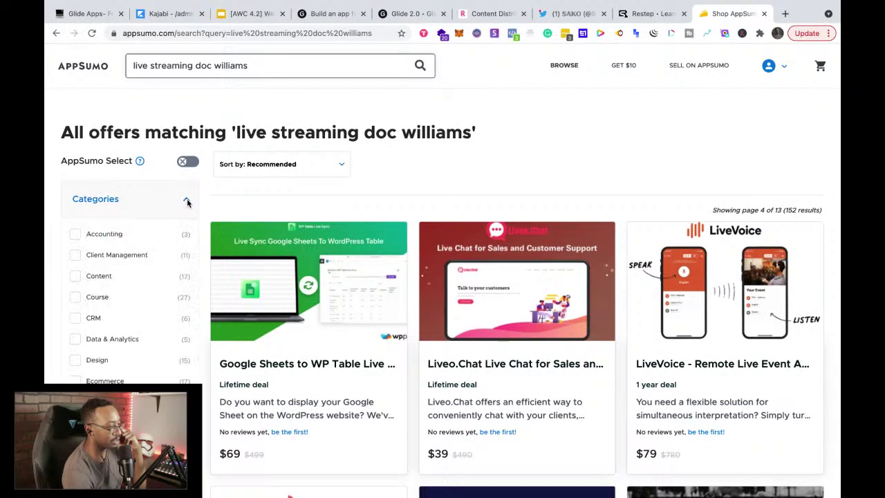
{"action": "scroll", "coordinate": [153, 349], "scroll_direction": "down", "scroll_amount": 15}
{"action": "scroll", "coordinate": [152, 349], "scroll_direction": "up", "scroll_amount": 5}
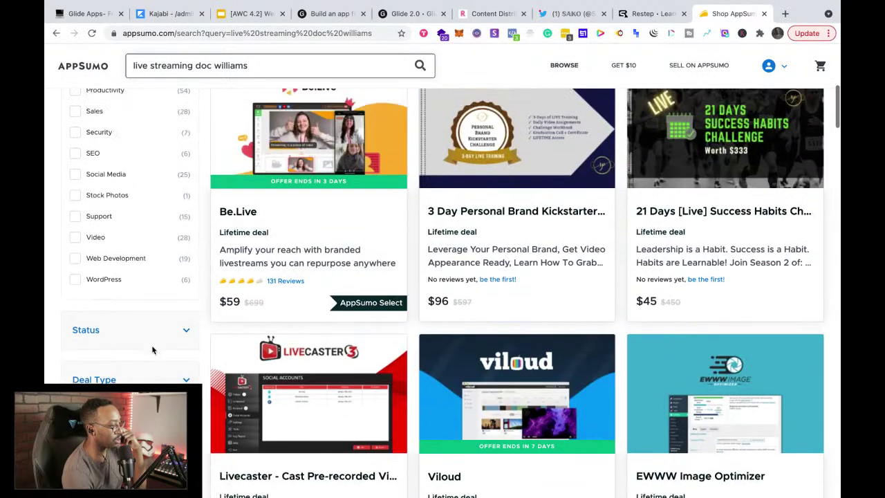
{"action": "scroll", "coordinate": [220, 283], "scroll_direction": "up", "scroll_amount": 10}
{"action": "left_click", "coordinate": [102, 66]}
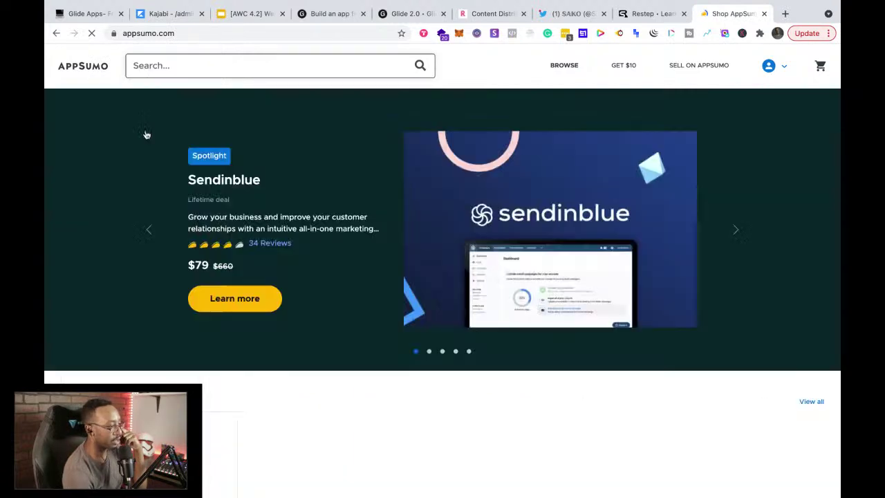
Step: Skim the AppSumo homepage, then switch to the Kajabi admin course page
{"action": "scroll", "coordinate": [283, 275], "scroll_direction": "down", "scroll_amount": 3}
{"action": "scroll", "coordinate": [283, 276], "scroll_direction": "down", "scroll_amount": 8}
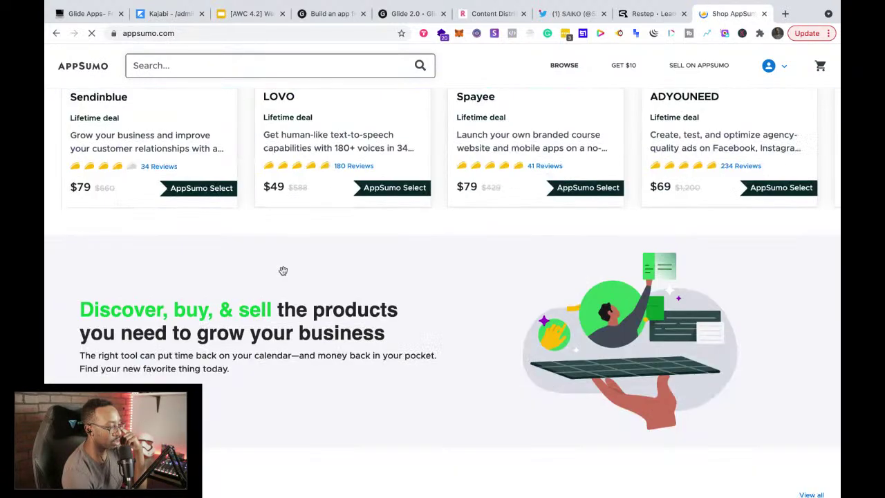
{"action": "scroll", "coordinate": [283, 275], "scroll_direction": "down", "scroll_amount": 4}
{"action": "scroll", "coordinate": [283, 275], "scroll_direction": "down", "scroll_amount": 3}
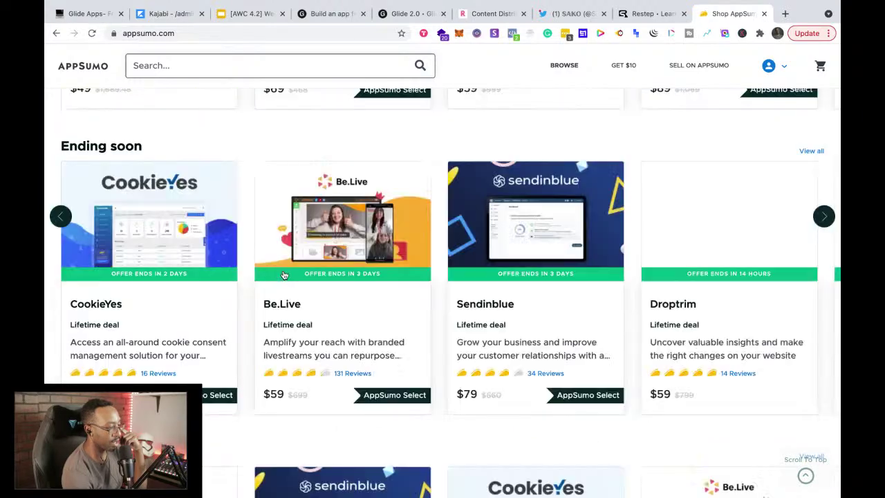
{"action": "scroll", "coordinate": [284, 275], "scroll_direction": "up", "scroll_amount": 12}
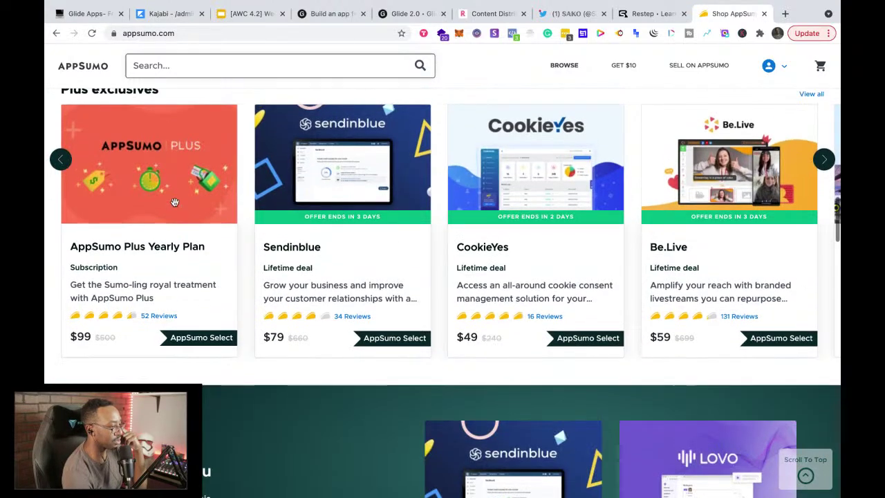
{"action": "scroll", "coordinate": [176, 206], "scroll_direction": "up", "scroll_amount": 4}
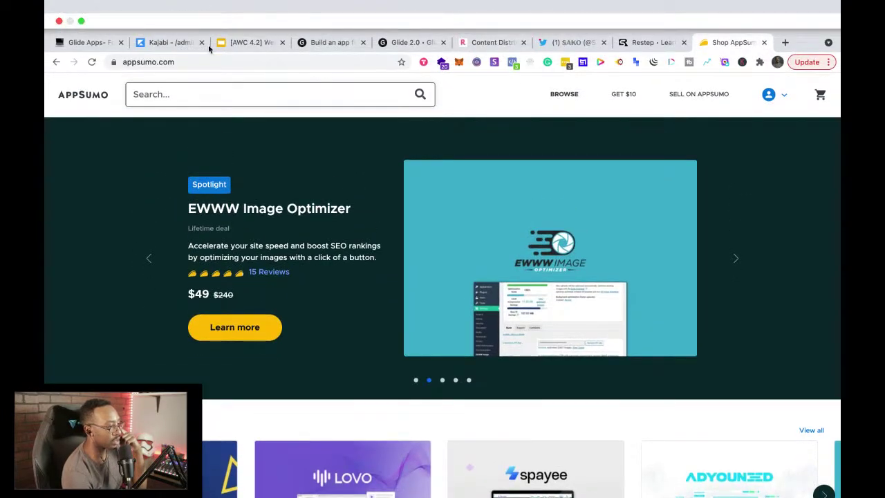
{"action": "left_click", "coordinate": [166, 46]}
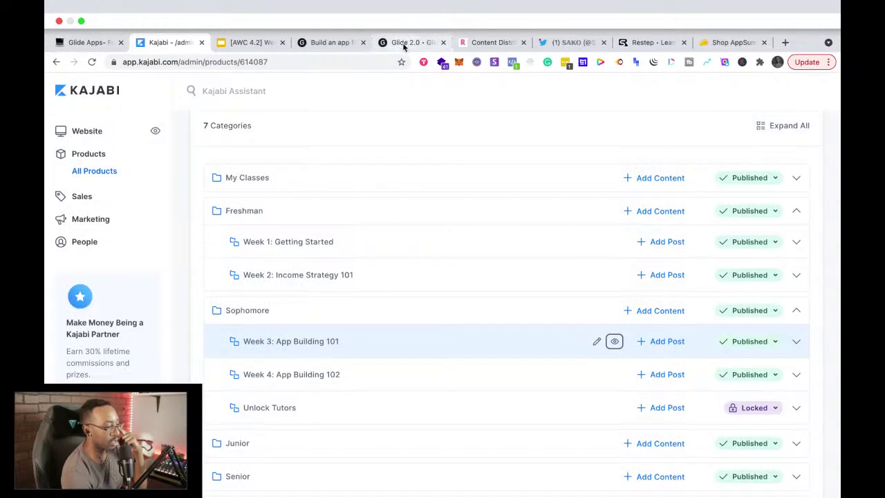
Step: Close the Glide beginners and Kajabi admin tabs and move Glide 2.0 to first position
{"action": "left_click", "coordinate": [405, 42]}
{"action": "left_click", "coordinate": [119, 43]}
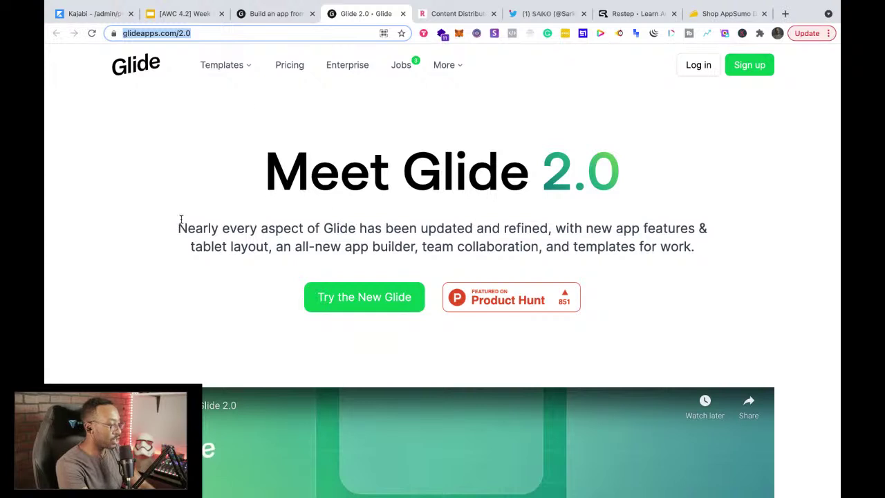
{"action": "left_click_drag", "start_coordinate": [374, 14], "coordinate": [125, 20]}
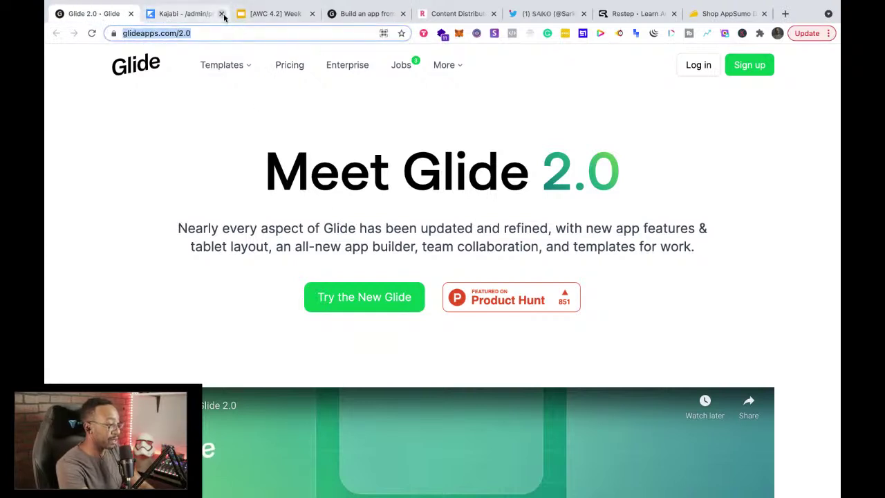
{"action": "left_click", "coordinate": [222, 13]}
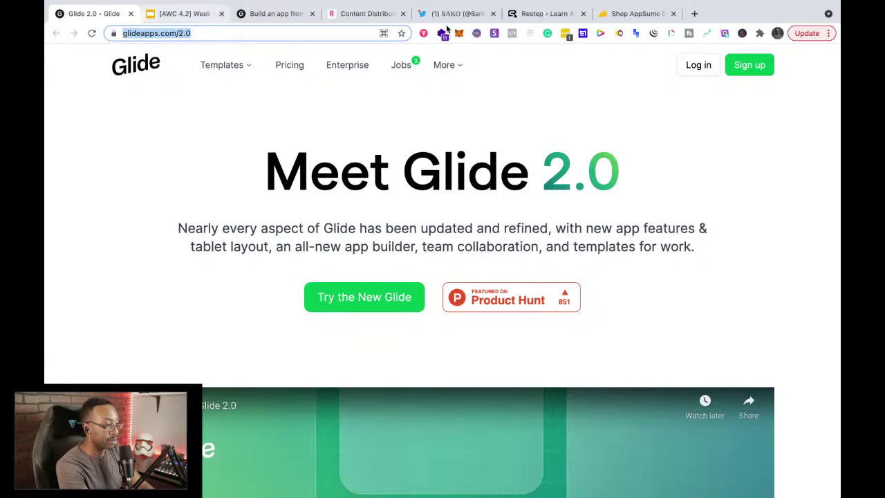
Step: Open a new tab in third position and load the glideapps.com home page
{"action": "left_click", "coordinate": [695, 13]}
{"action": "left_click_drag", "start_coordinate": [698, 15], "coordinate": [290, 14]}
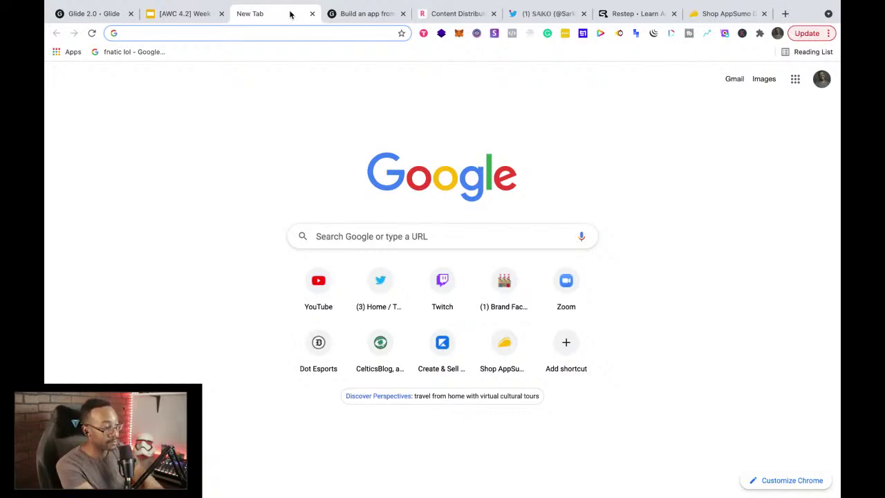
{"action": "type", "text": "glide"}
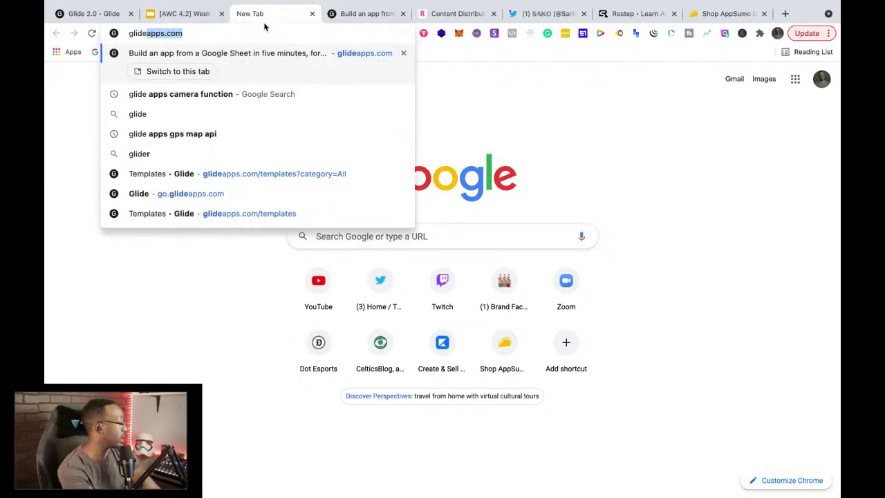
{"action": "key", "text": "Return"}
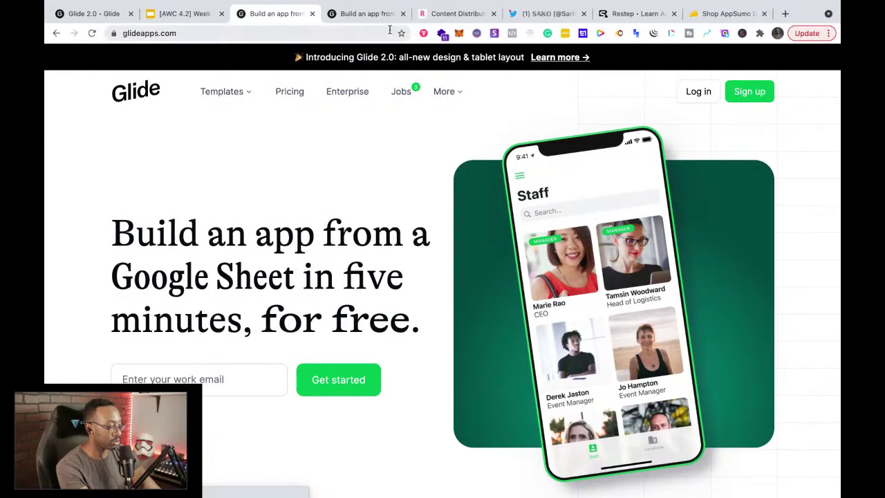
Step: Close the duplicate Glide, Repurpose, Twitter, Restep and AppSumo tabs
{"action": "left_click", "coordinate": [373, 13]}
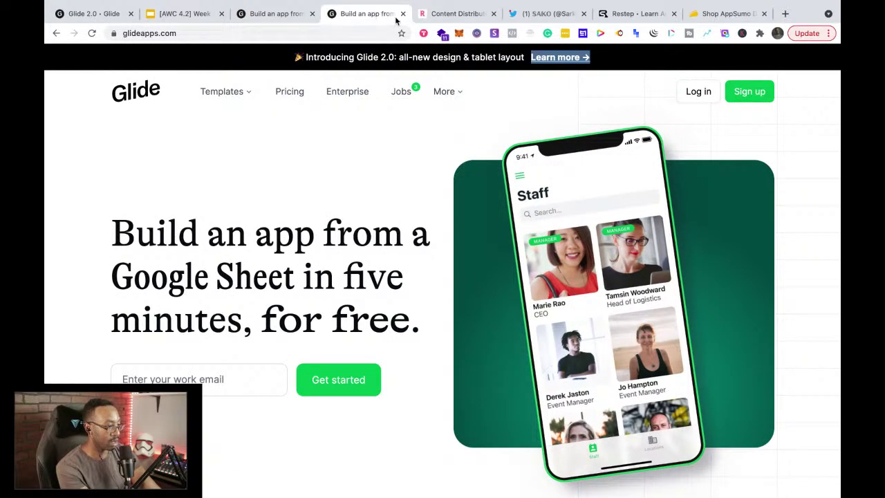
{"action": "left_click", "coordinate": [402, 13]}
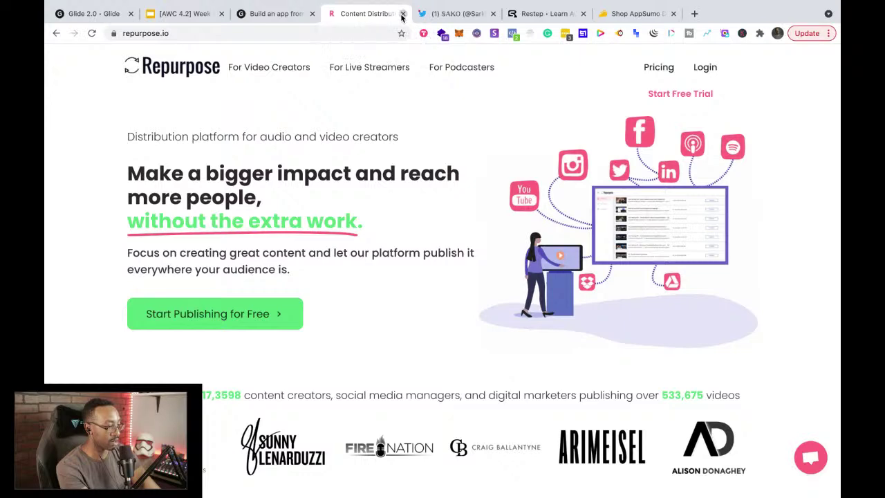
{"action": "left_click", "coordinate": [402, 14]}
{"action": "left_click", "coordinate": [402, 13]}
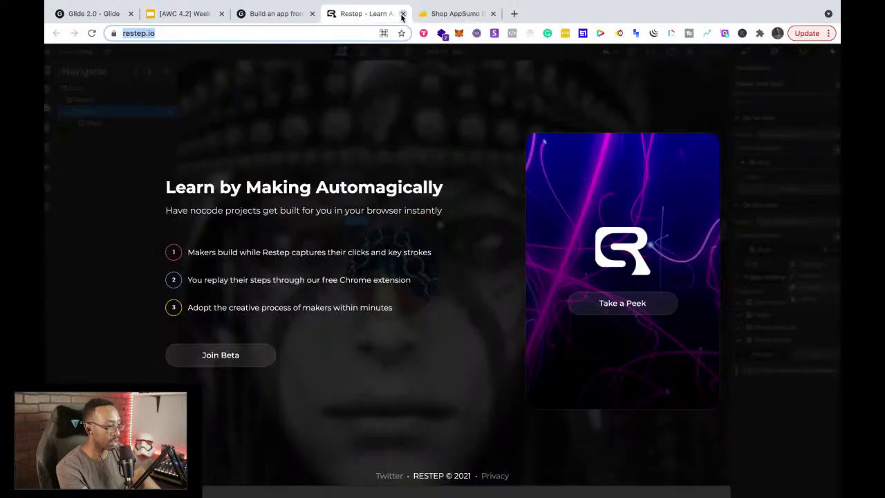
{"action": "left_click", "coordinate": [402, 13]}
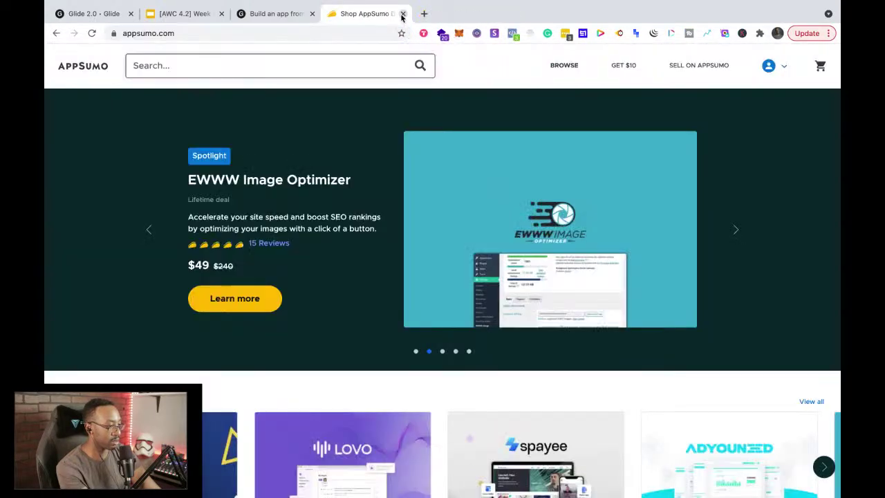
{"action": "left_click", "coordinate": [402, 13]}
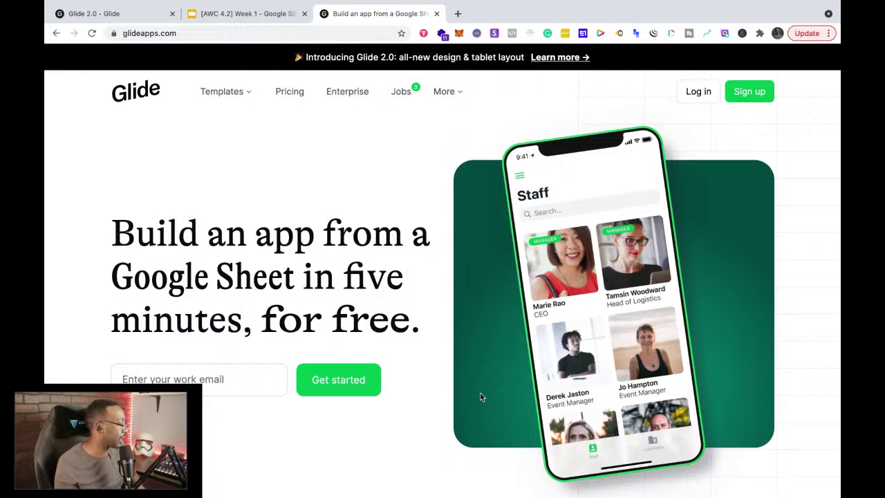
Step: Check the Week 1 account-setup slide, then open Gmail in a new tab via a 'gmail account' search
{"action": "left_click", "coordinate": [244, 14]}
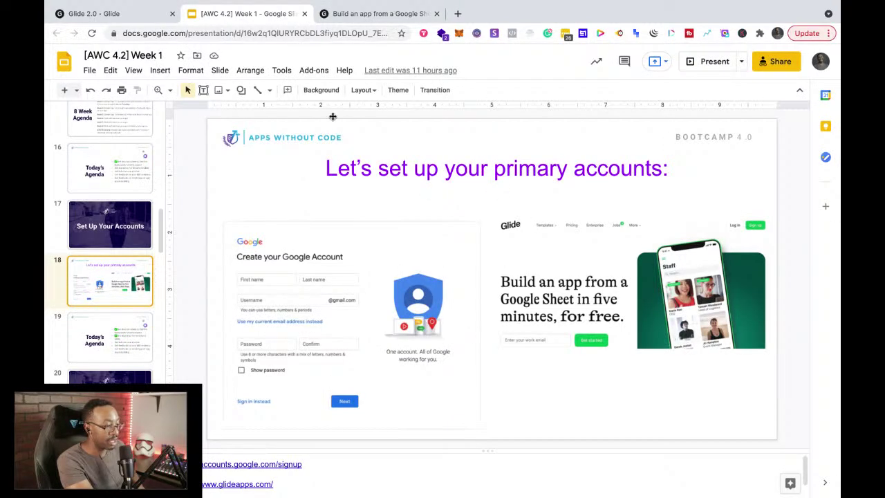
{"action": "left_click", "coordinate": [366, 15]}
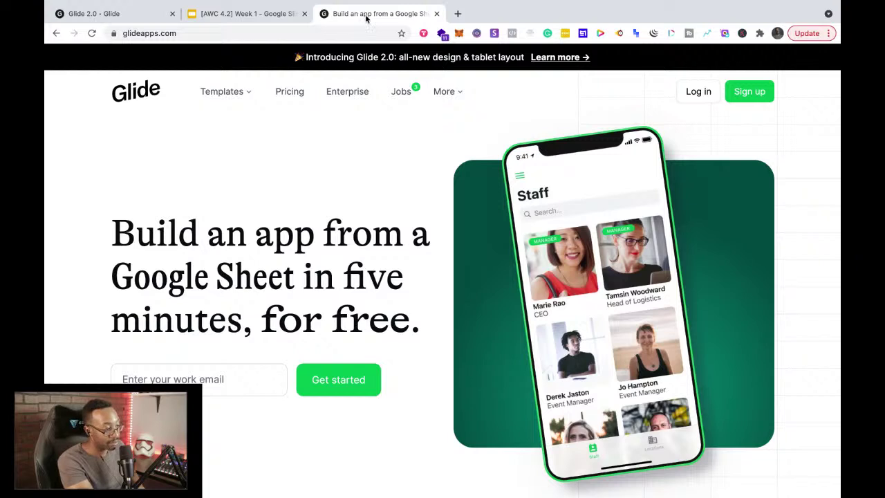
{"action": "left_click", "coordinate": [458, 14]}
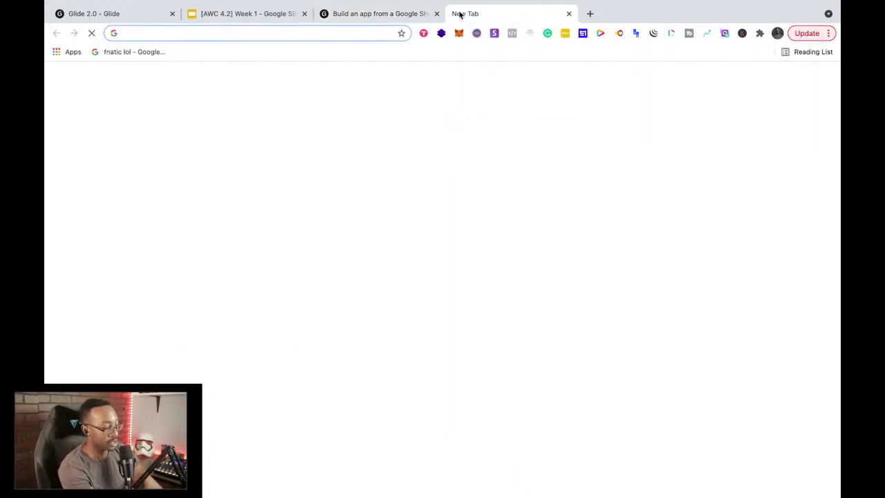
{"action": "type", "text": "gmail "}
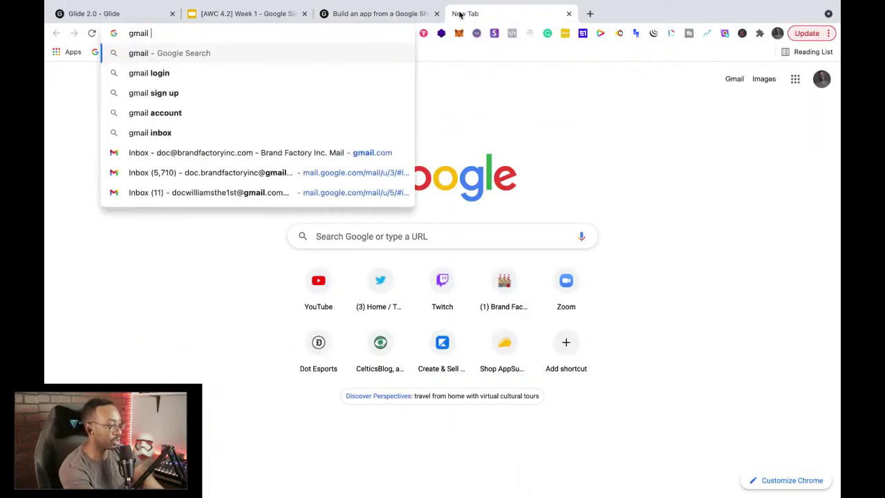
{"action": "type", "text": "account"}
{"action": "key", "text": "Return"}
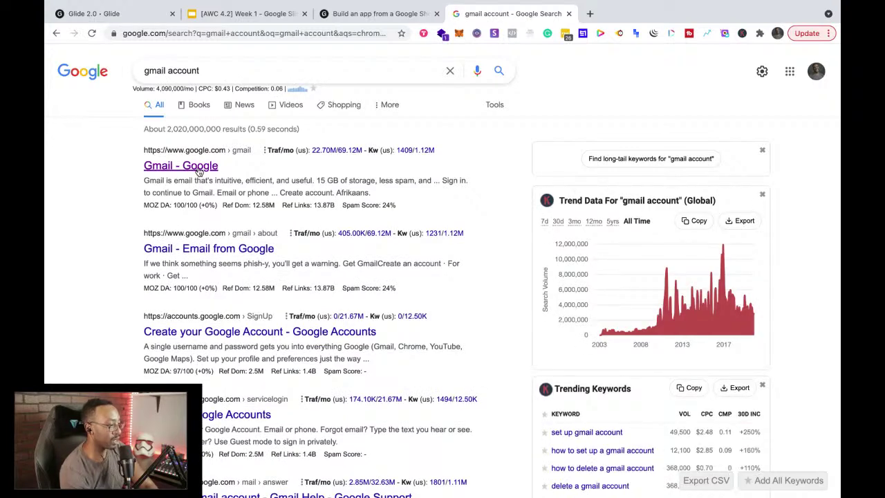
{"action": "left_click", "coordinate": [199, 171]}
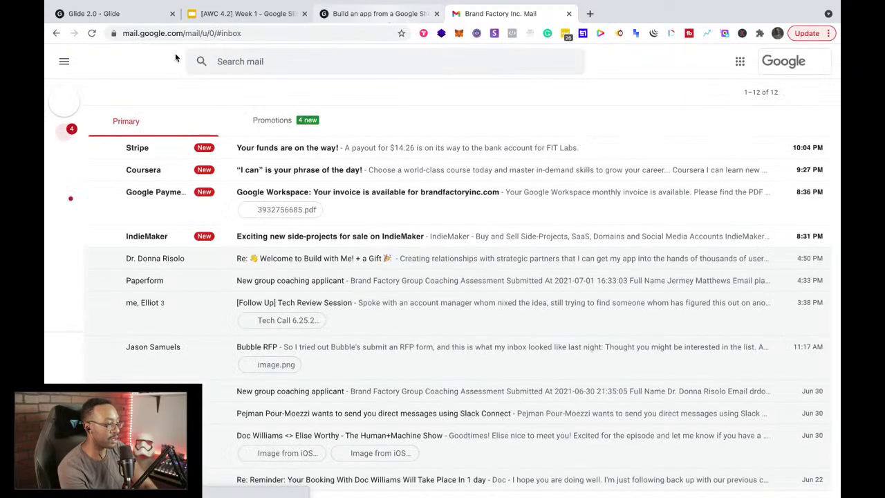
Step: Review the Week 1 slide's Google signup link and full-screen view, then return to the Glide home page
{"action": "left_click", "coordinate": [398, 14]}
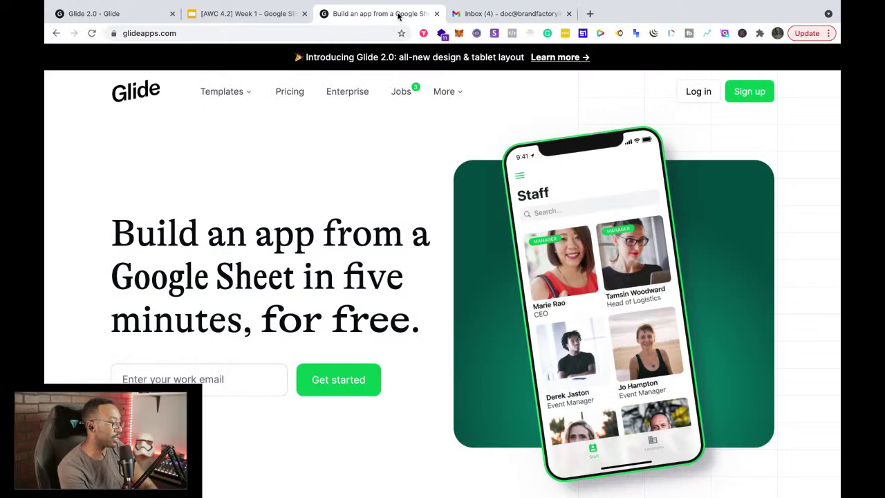
{"action": "left_click", "coordinate": [237, 15]}
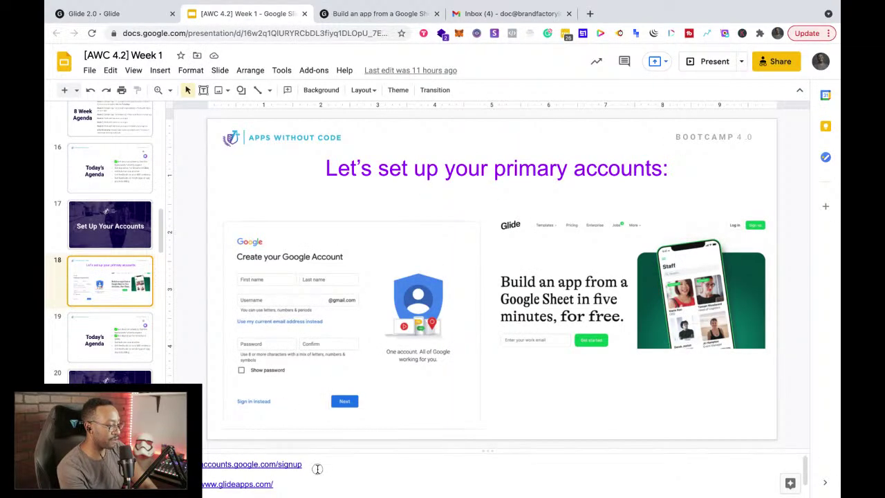
{"action": "triple_click", "coordinate": [252, 464]}
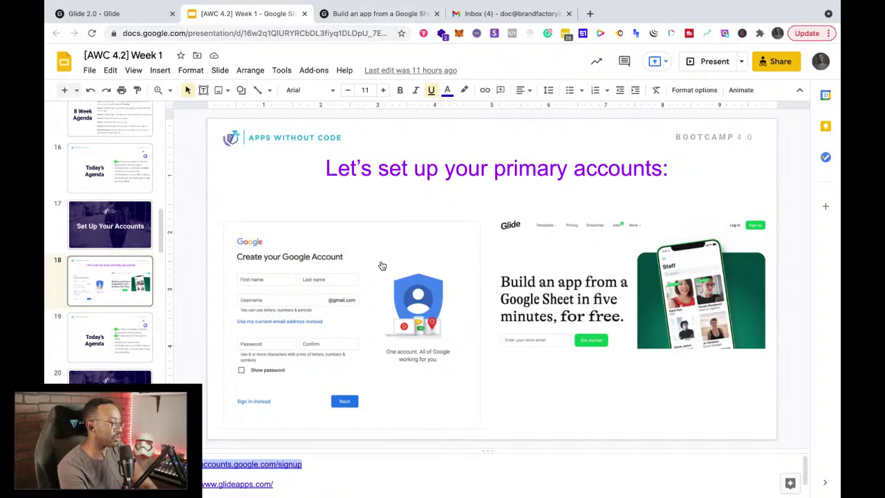
{"action": "left_click", "coordinate": [708, 62]}
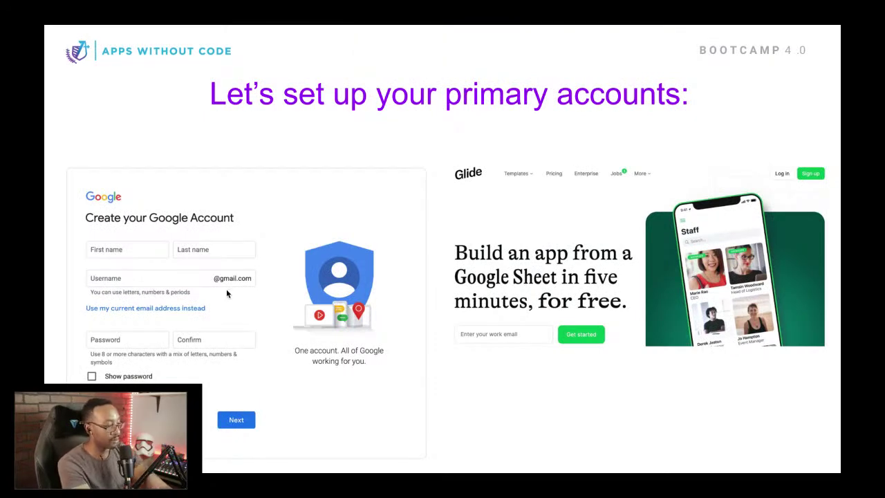
{"action": "key", "text": "Escape"}
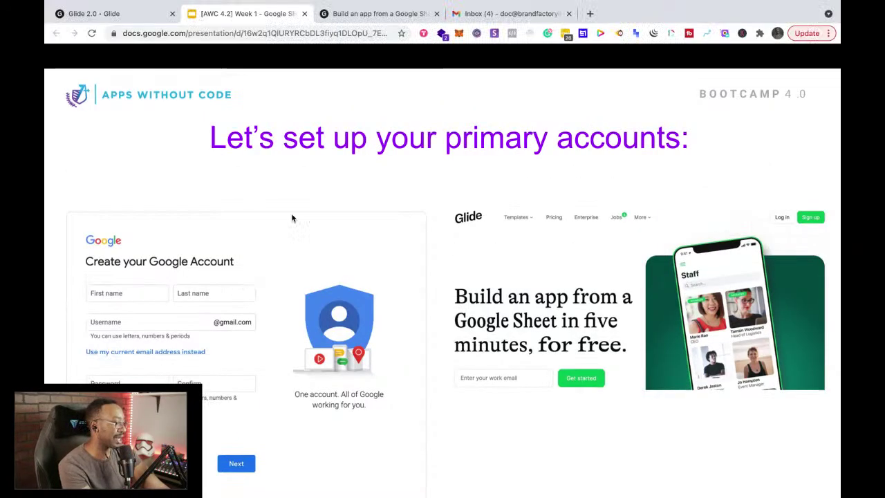
{"action": "left_click", "coordinate": [359, 16]}
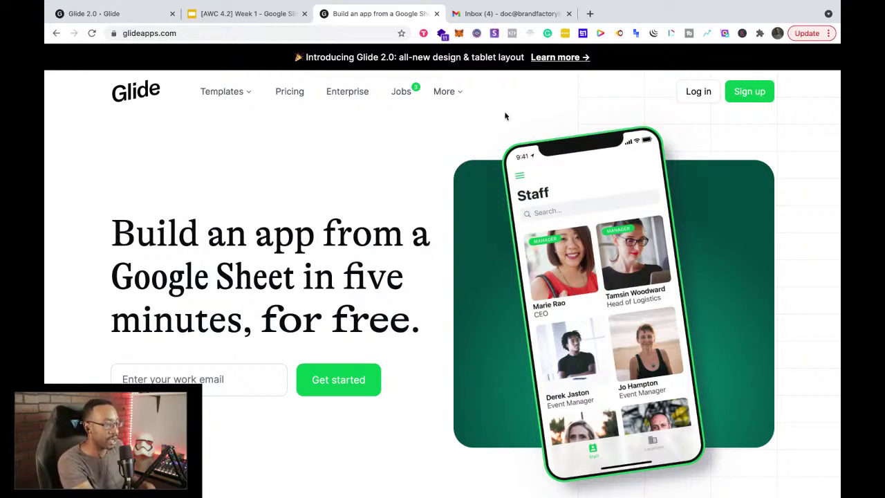
Step: Sign up from the Glide landing page to open the My Apps dashboard in a new tab
{"action": "left_click", "coordinate": [764, 91]}
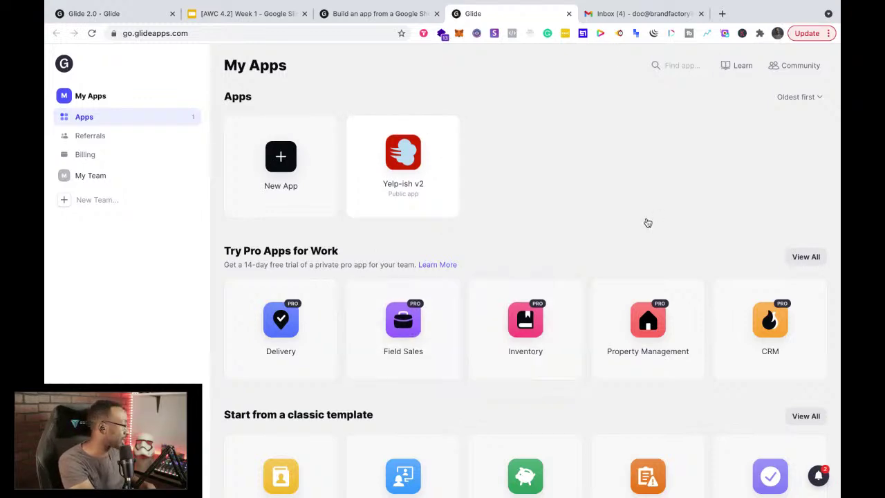
Step: Browse the My Apps dashboard, then go back to the Glide landing page tab
{"action": "scroll", "coordinate": [627, 266], "scroll_direction": "down", "scroll_amount": 2}
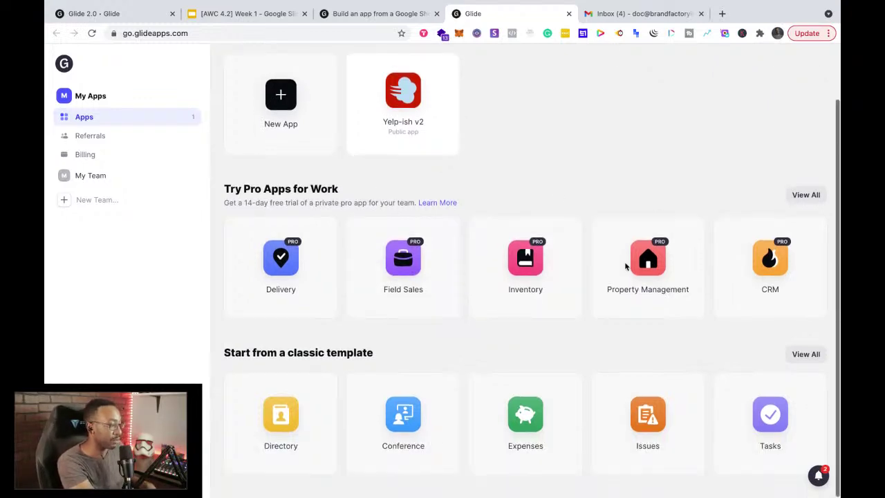
{"action": "scroll", "coordinate": [626, 266], "scroll_direction": "up", "scroll_amount": 2}
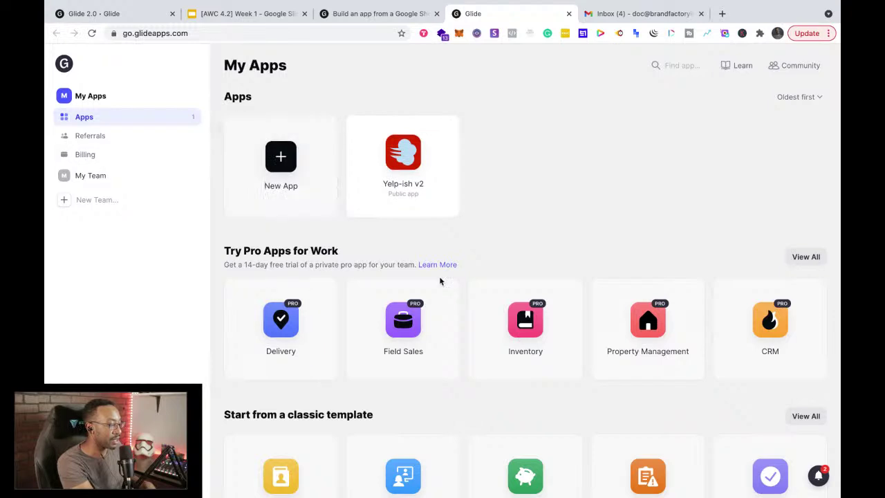
{"action": "scroll", "coordinate": [439, 281], "scroll_direction": "down", "scroll_amount": 2}
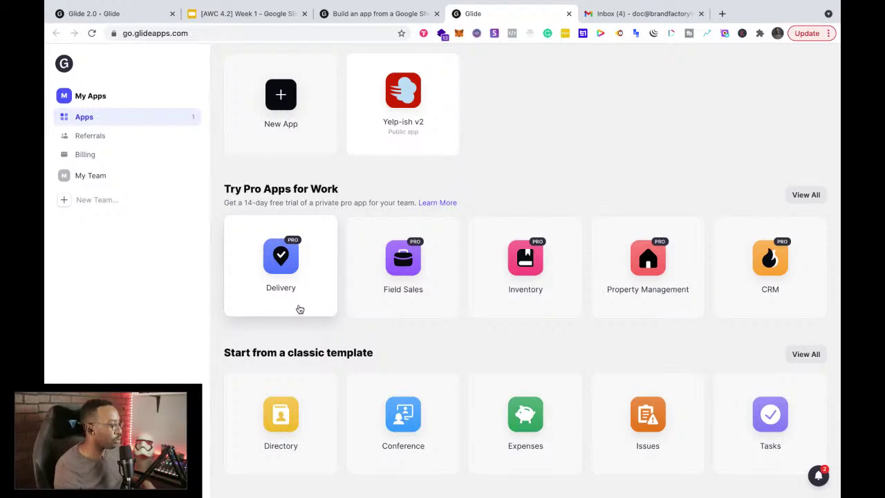
{"action": "scroll", "coordinate": [299, 309], "scroll_direction": "up", "scroll_amount": 2}
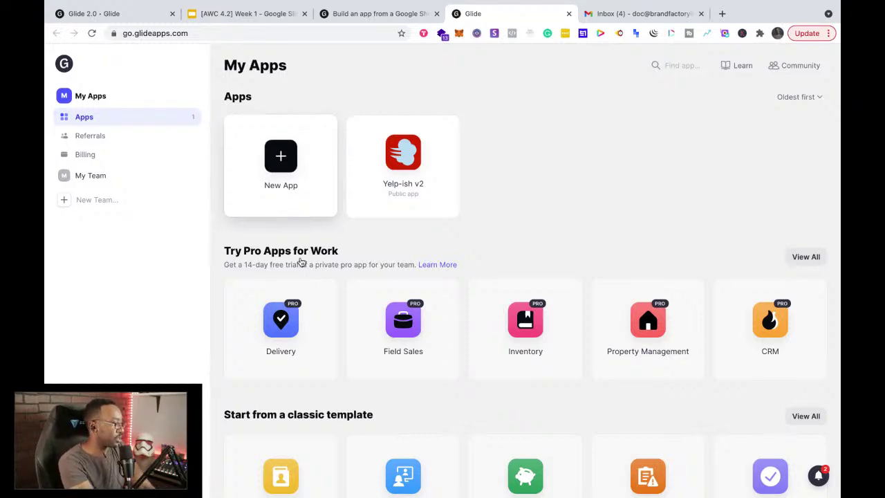
{"action": "scroll", "coordinate": [311, 294], "scroll_direction": "down", "scroll_amount": 2}
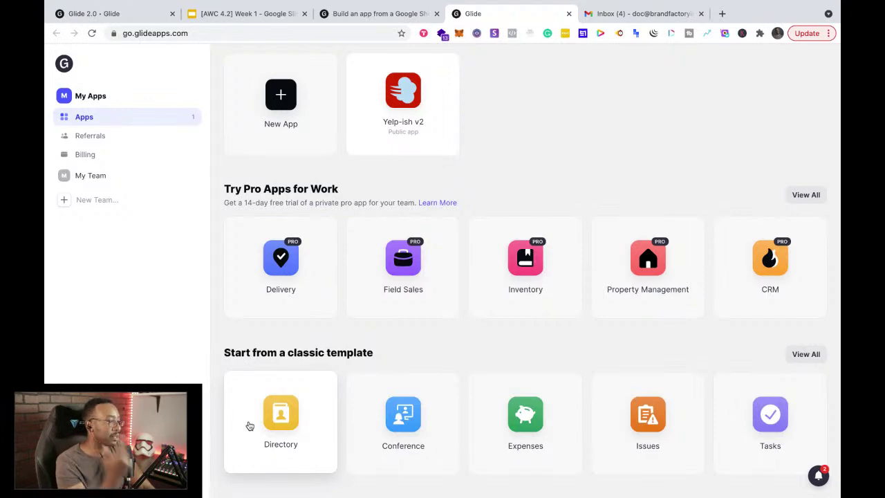
{"action": "left_click", "coordinate": [356, 21]}
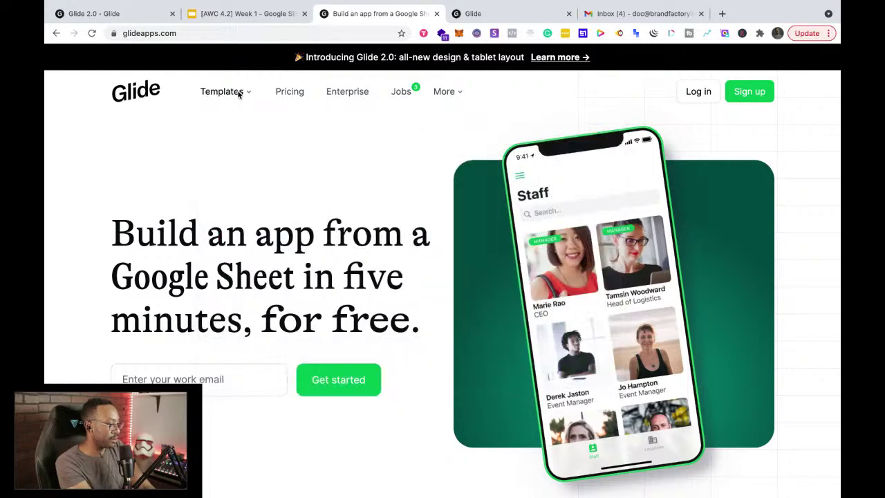
Step: Open the full Glide template gallery from the Templates menu
{"action": "mouse_move", "coordinate": [239, 94]}
{"action": "left_click", "coordinate": [451, 302]}
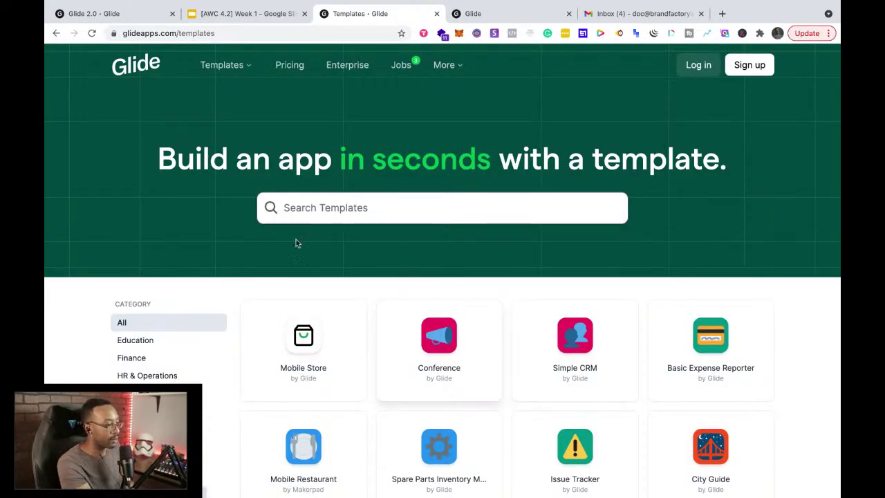
{"action": "left_click", "coordinate": [223, 65]}
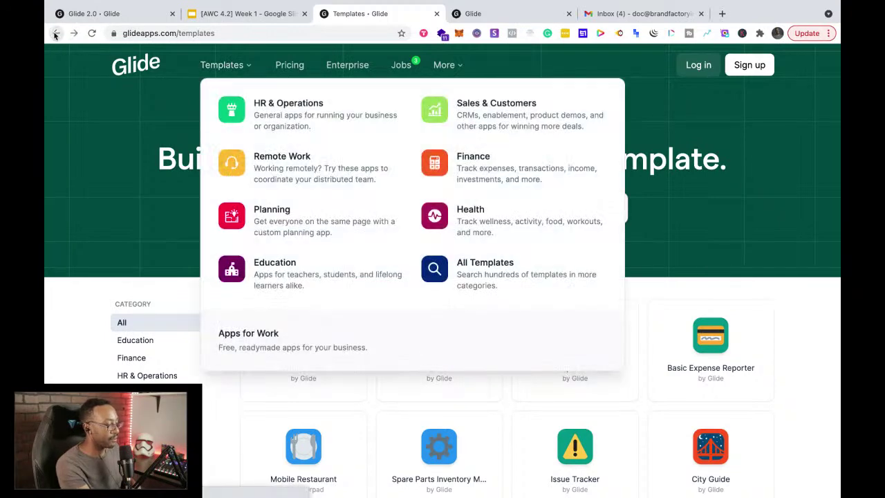
{"action": "left_click", "coordinate": [56, 33]}
{"action": "left_click", "coordinate": [222, 93]}
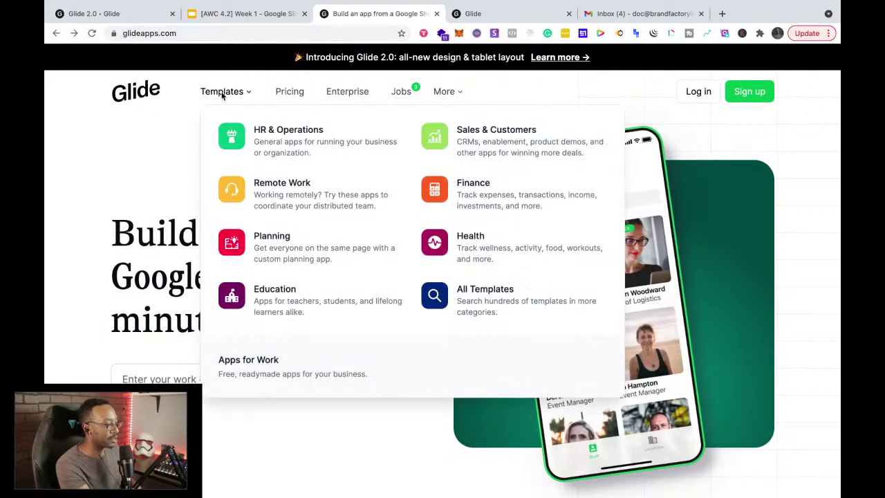
{"action": "left_click", "coordinate": [475, 304]}
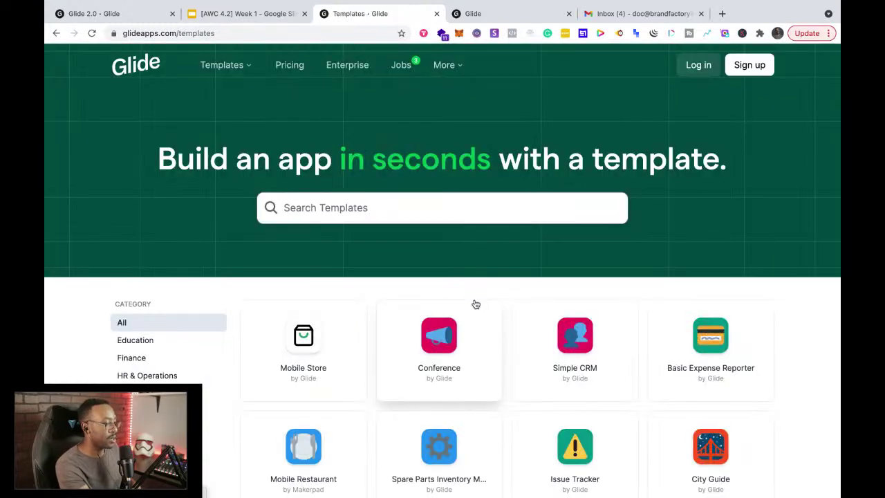
Step: Scroll the template grid and open the Podcast template's page
{"action": "scroll", "coordinate": [335, 377], "scroll_direction": "down", "scroll_amount": 3}
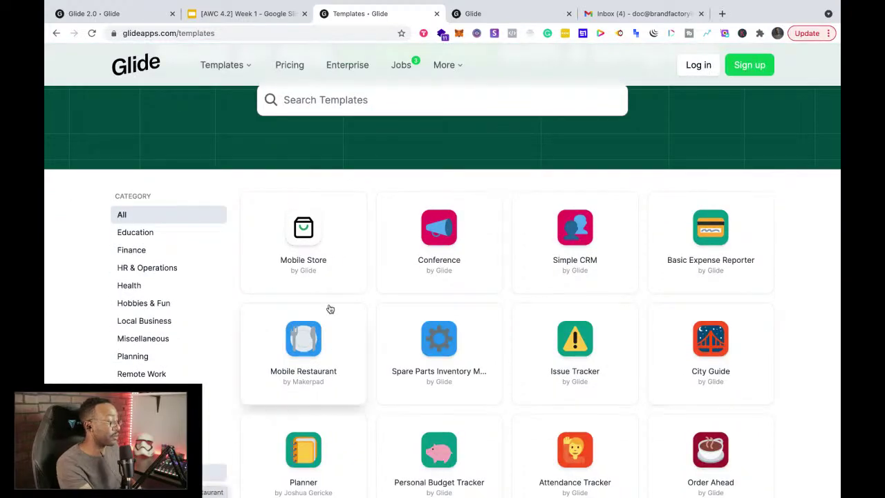
{"action": "scroll", "coordinate": [341, 319], "scroll_direction": "down", "scroll_amount": 10}
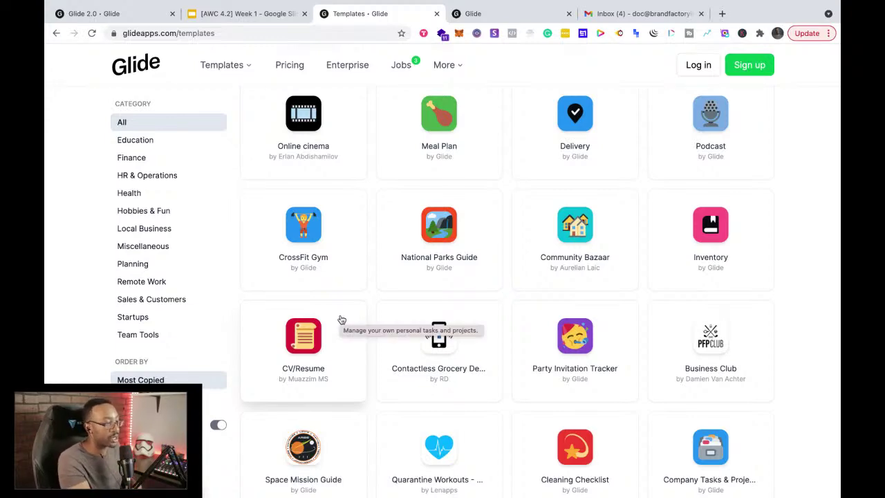
{"action": "scroll", "coordinate": [519, 181], "scroll_direction": "up", "scroll_amount": 9}
{"action": "scroll", "coordinate": [547, 197], "scroll_direction": "down", "scroll_amount": 3}
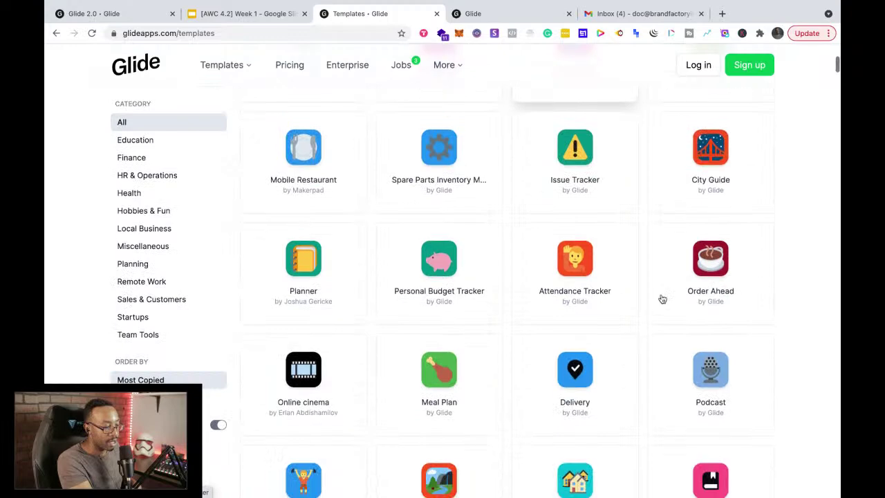
{"action": "left_click", "coordinate": [680, 371]}
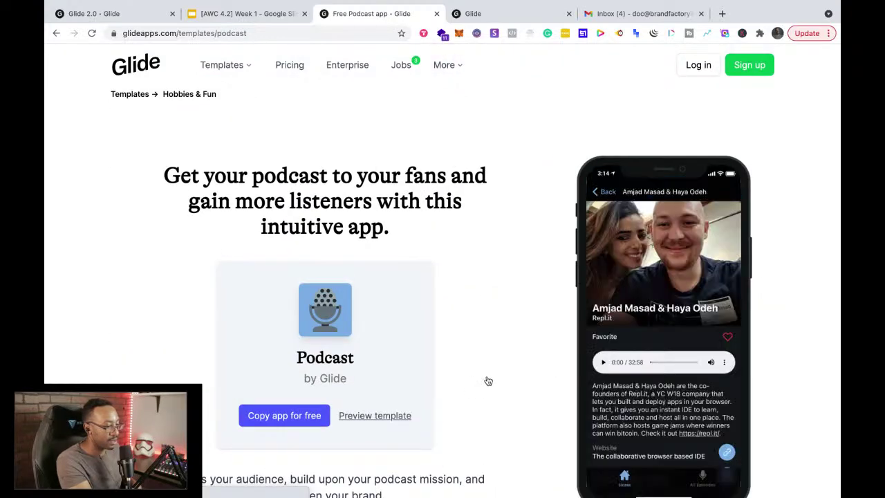
Step: Preview the Podcast template in a new tab
{"action": "scroll", "coordinate": [618, 362], "scroll_direction": "down", "scroll_amount": 3}
{"action": "scroll", "coordinate": [617, 361], "scroll_direction": "up", "scroll_amount": 3}
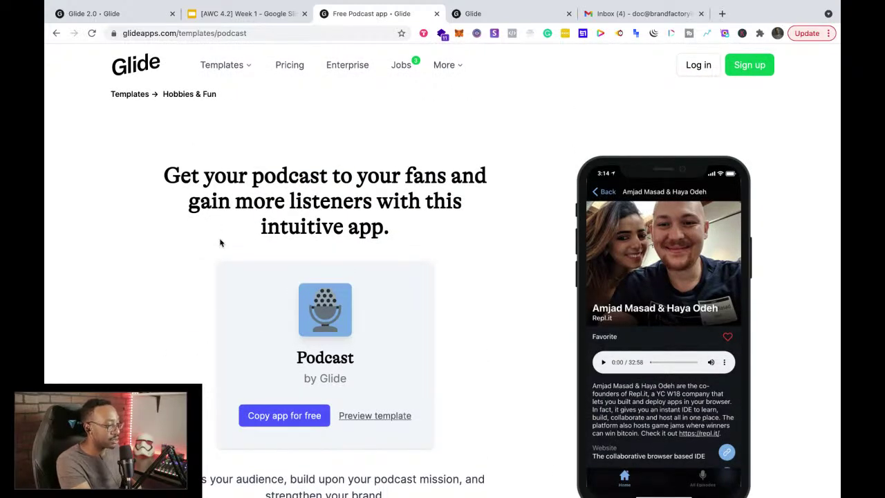
{"action": "scroll", "coordinate": [219, 242], "scroll_direction": "down", "scroll_amount": 7}
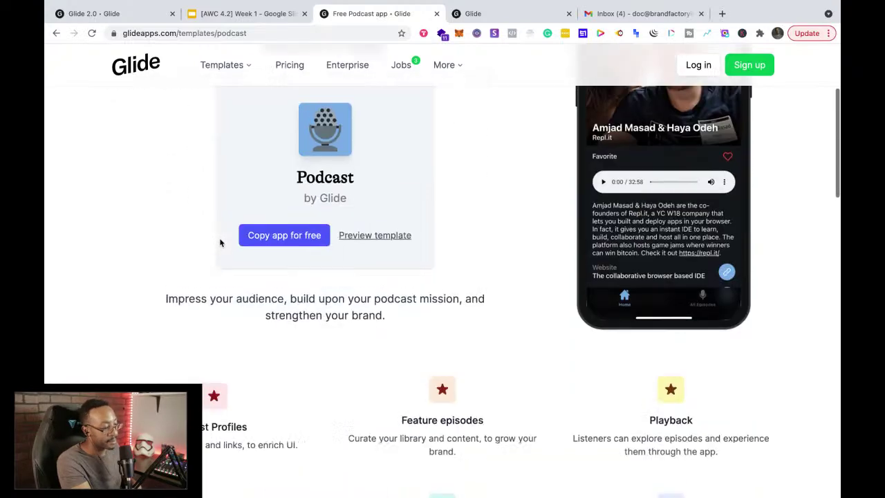
{"action": "scroll", "coordinate": [220, 242], "scroll_direction": "up", "scroll_amount": 7}
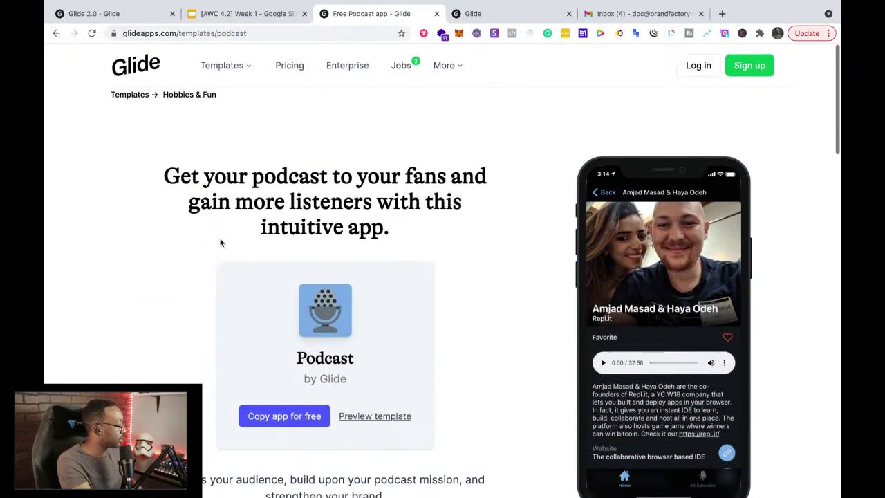
{"action": "left_click", "coordinate": [391, 417]}
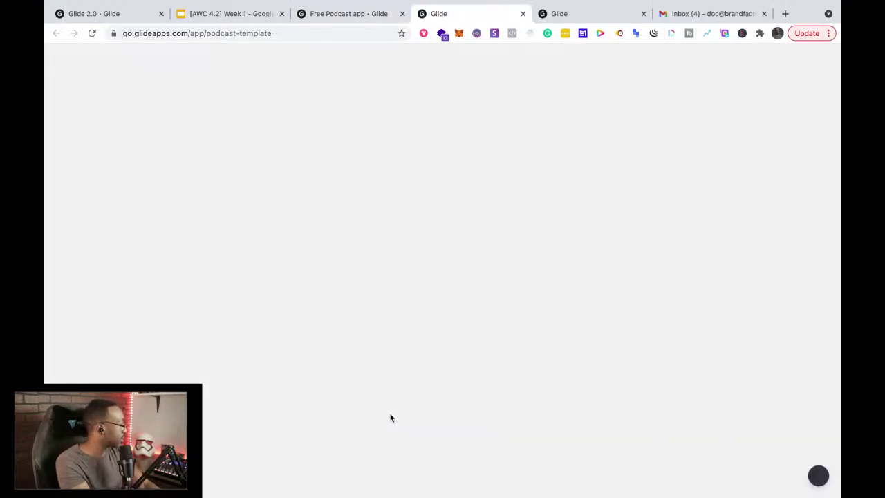
Step: Go back from the Podcast template page to the template gallery
{"action": "left_click", "coordinate": [334, 14]}
{"action": "left_click", "coordinate": [56, 33]}
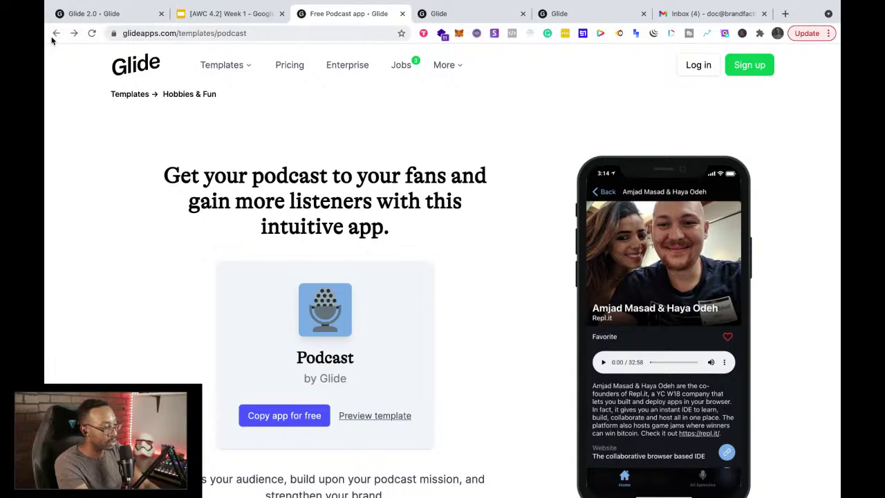
{"action": "left_click", "coordinate": [56, 36]}
{"action": "left_click", "coordinate": [55, 34]}
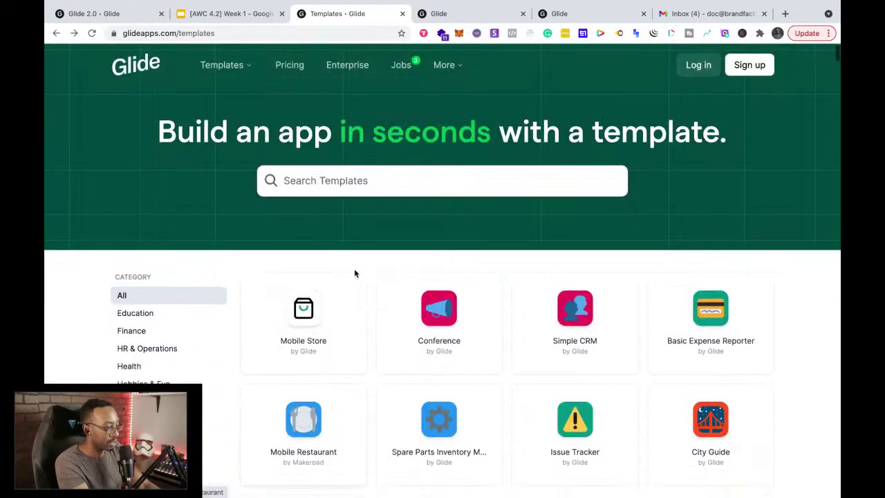
Step: Search templates for 'meal plan', open the Meal Plan template, and close the Podcast preview tab
{"action": "left_click", "coordinate": [329, 164]}
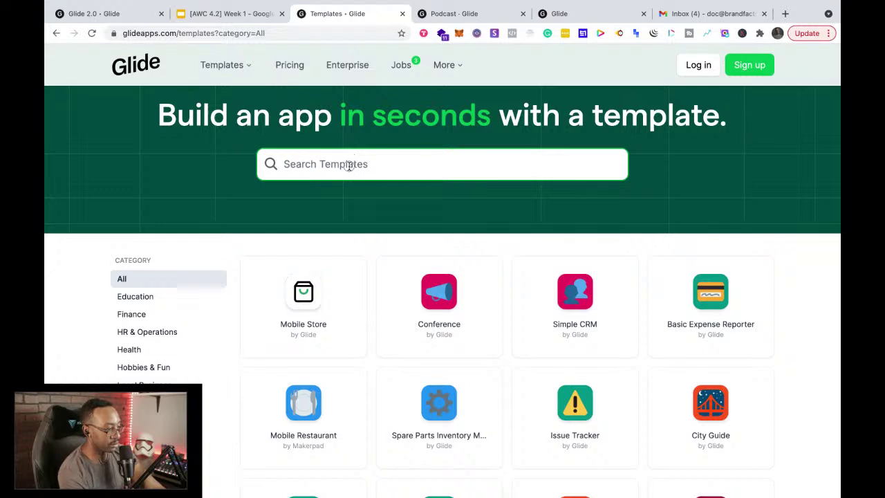
{"action": "type", "text": "meal plan"}
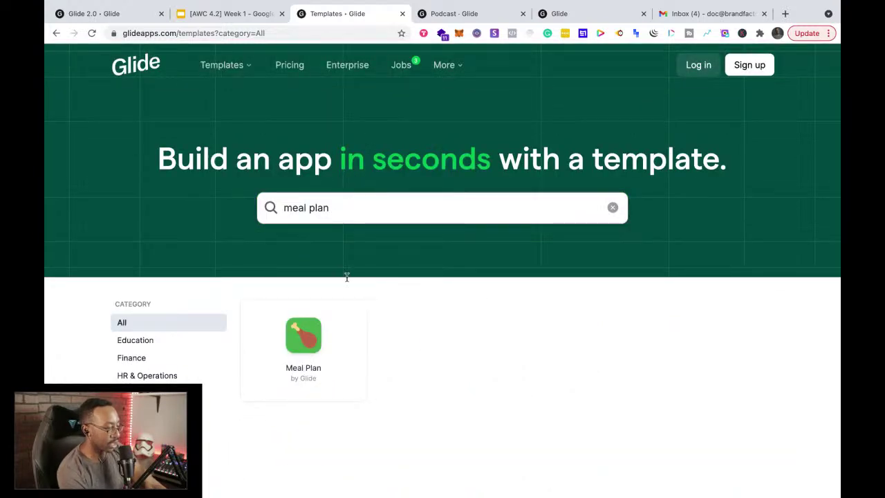
{"action": "left_click", "coordinate": [320, 337]}
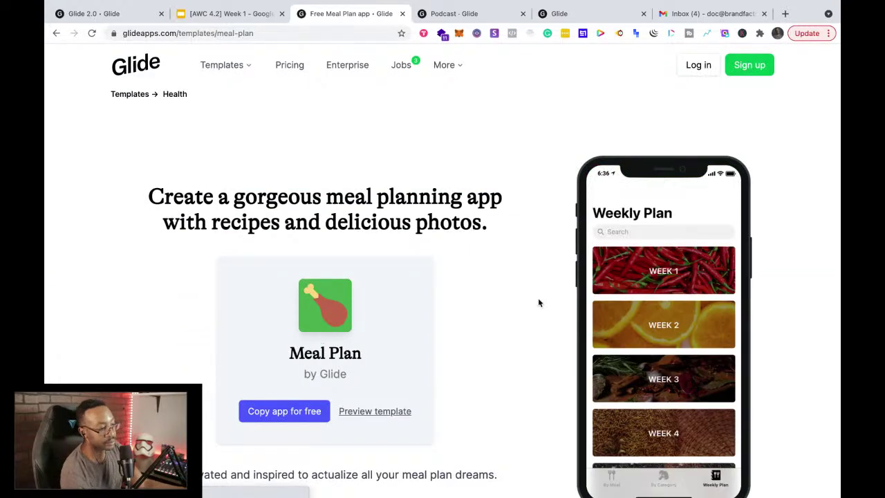
{"action": "left_click", "coordinate": [523, 14]}
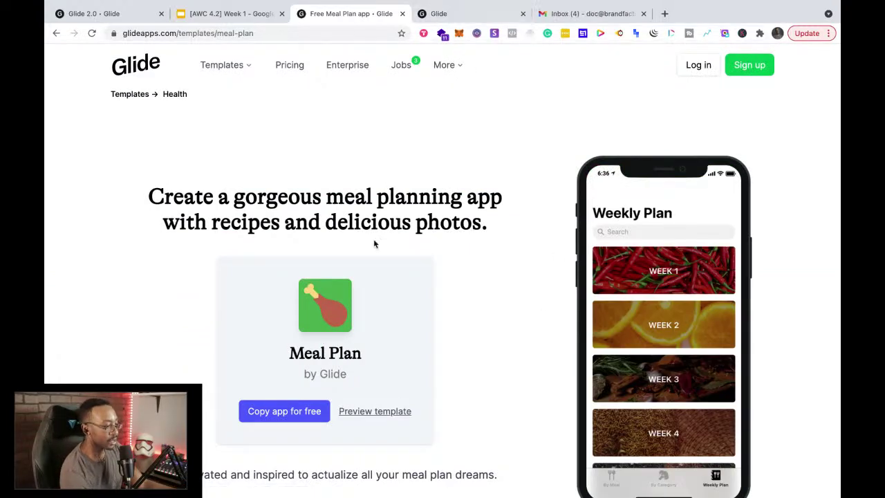
Step: Open the Meal Plan template preview in a new tab and switch to it
{"action": "scroll", "coordinate": [487, 298], "scroll_direction": "down", "scroll_amount": 1}
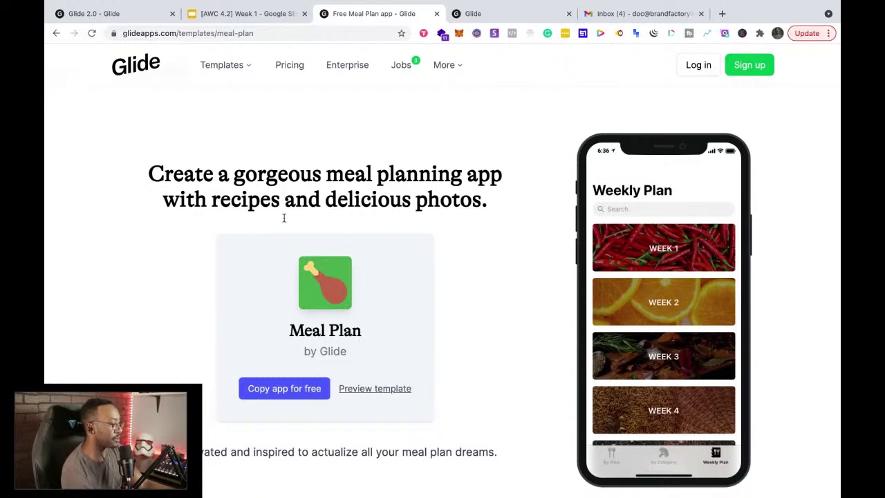
{"action": "scroll", "coordinate": [284, 218], "scroll_direction": "down", "scroll_amount": 3}
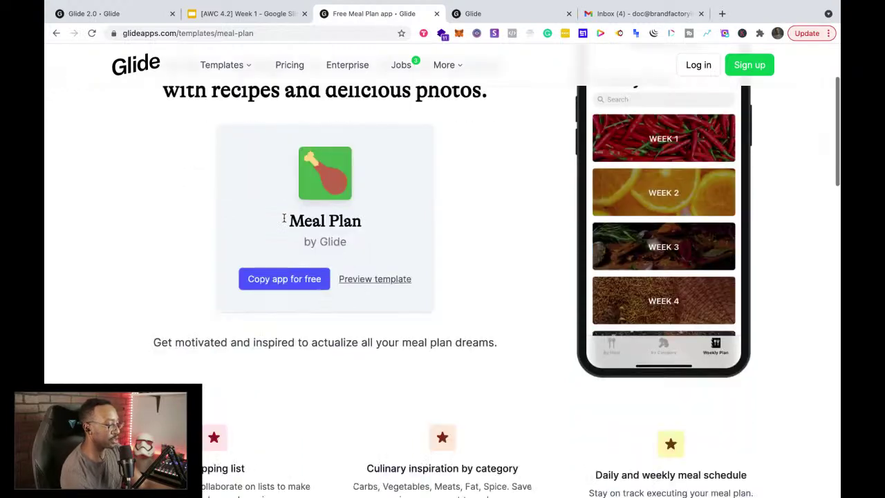
{"action": "left_click", "coordinate": [371, 280]}
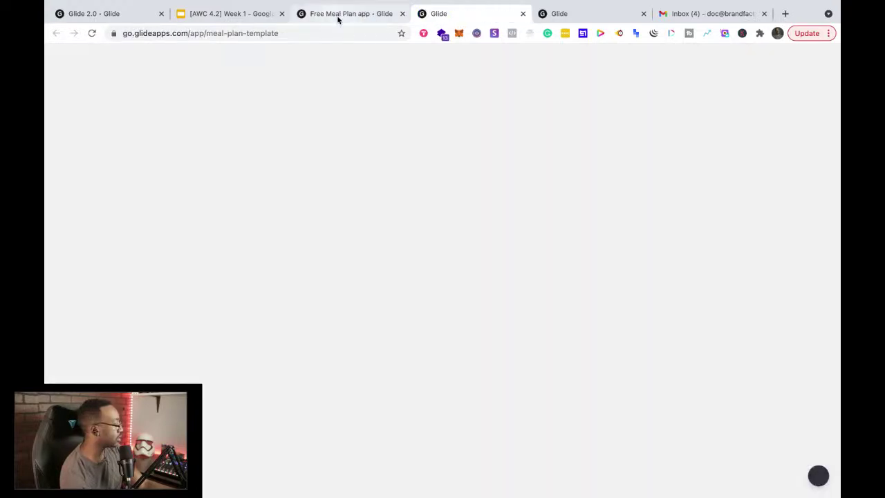
{"action": "left_click", "coordinate": [338, 18]}
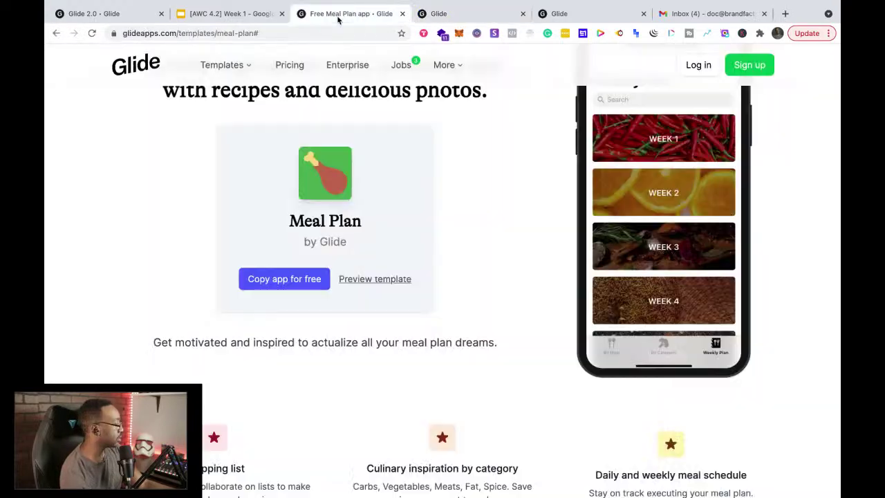
{"action": "left_click", "coordinate": [439, 22]}
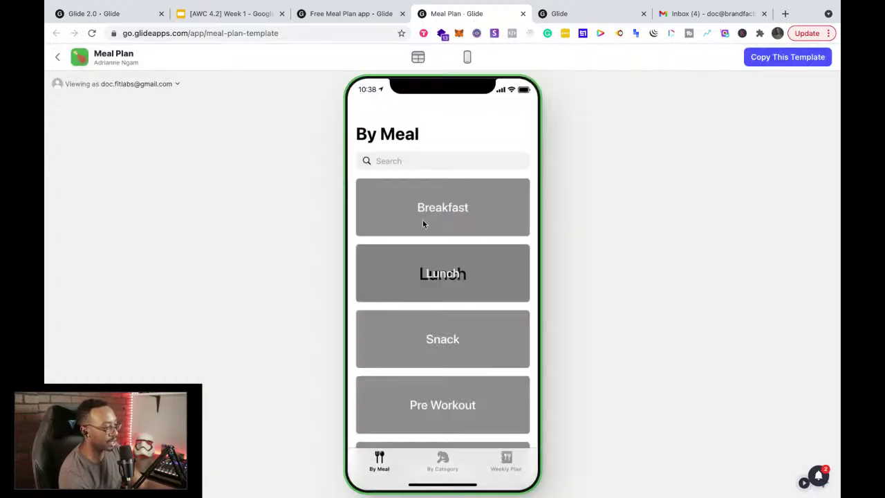
Step: Explore the Breakfast meal details and the By Category and By Meal screens in the preview
{"action": "scroll", "coordinate": [423, 218], "scroll_direction": "down", "scroll_amount": 4}
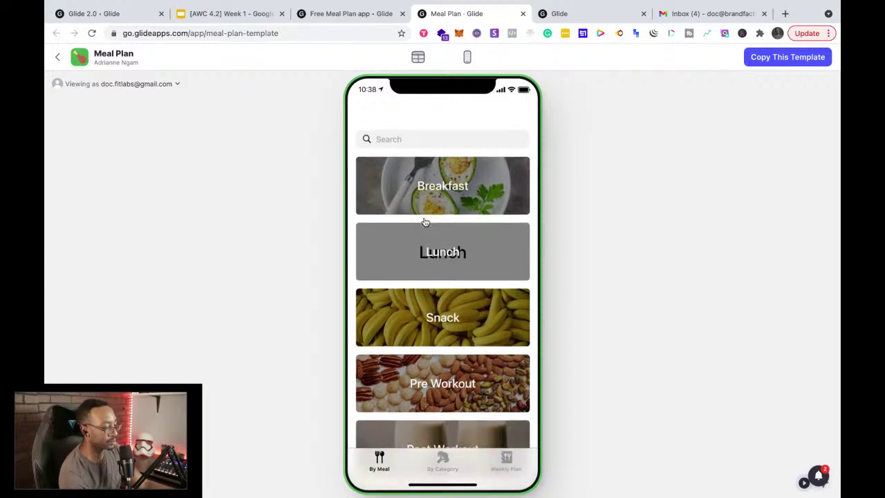
{"action": "scroll", "coordinate": [425, 220], "scroll_direction": "up", "scroll_amount": 4}
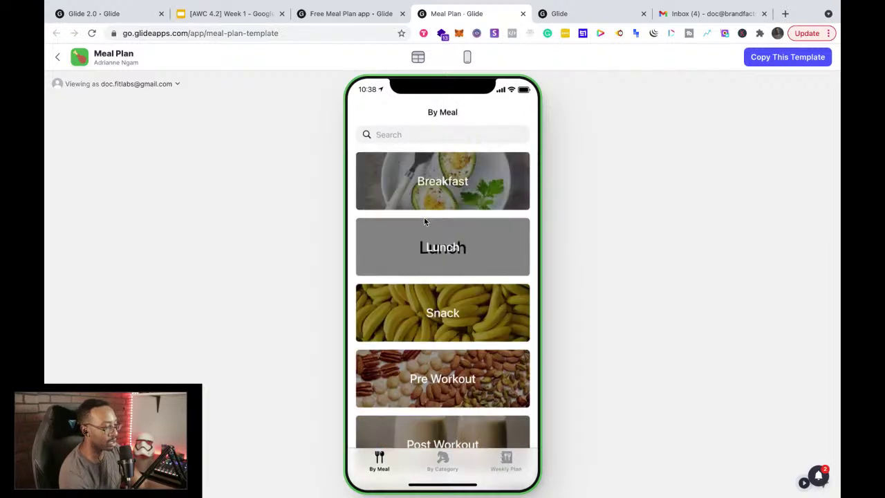
{"action": "left_click", "coordinate": [423, 197]}
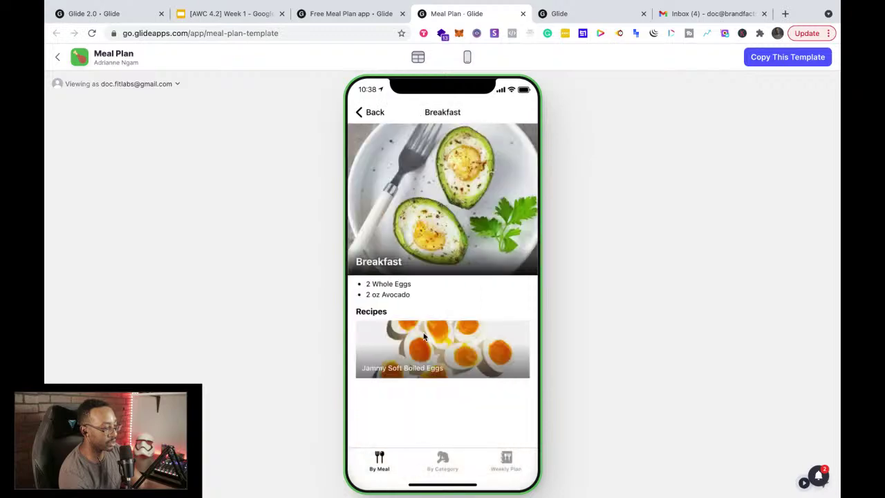
{"action": "left_click", "coordinate": [443, 468]}
{"action": "scroll", "coordinate": [401, 437], "scroll_direction": "down", "scroll_amount": 2}
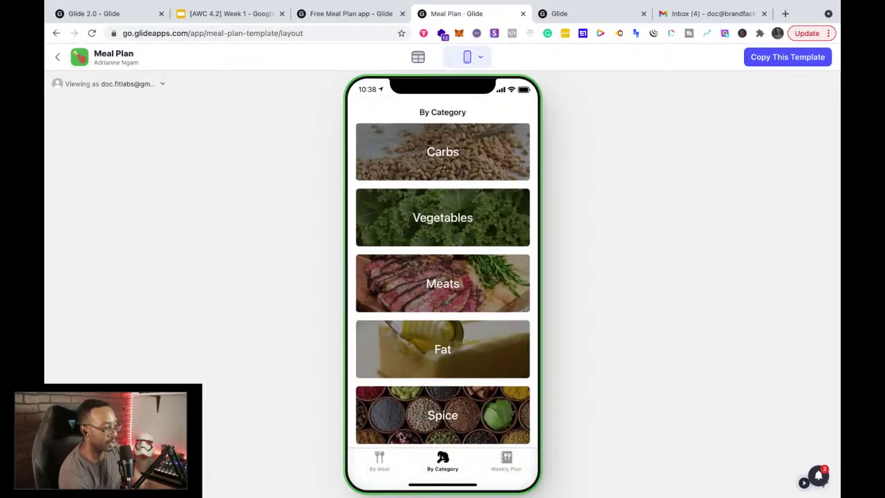
{"action": "left_click", "coordinate": [378, 462]}
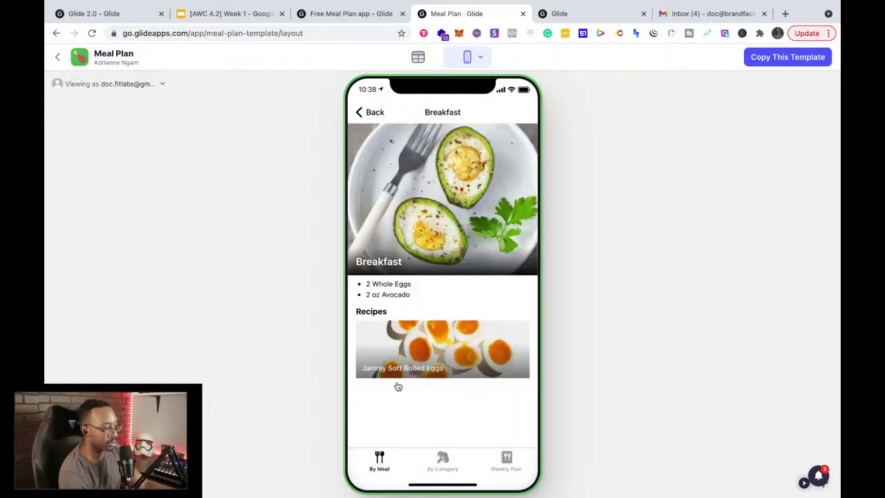
{"action": "left_click", "coordinate": [374, 116]}
{"action": "scroll", "coordinate": [430, 273], "scroll_direction": "down", "scroll_amount": 3}
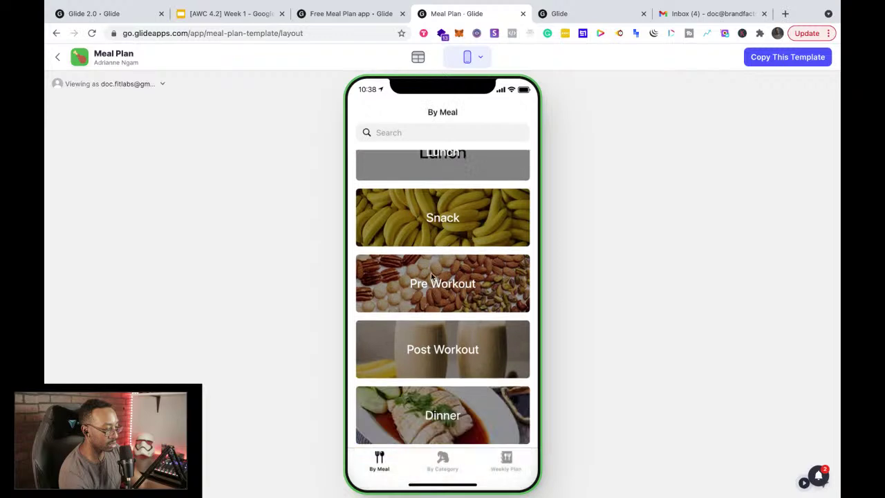
Step: View the Weekly Plan screen and the Week 1 shopping list, then return to the template page
{"action": "left_click", "coordinate": [509, 468]}
{"action": "scroll", "coordinate": [464, 292], "scroll_direction": "down", "scroll_amount": 3}
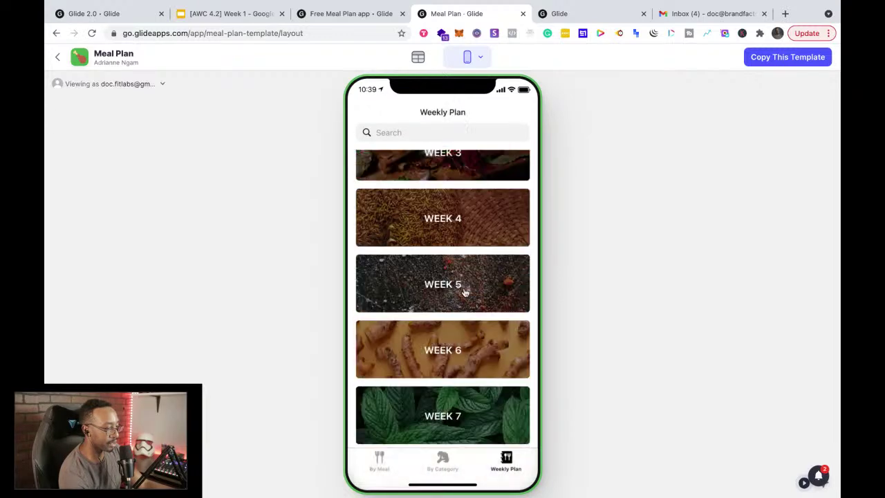
{"action": "scroll", "coordinate": [465, 292], "scroll_direction": "up", "scroll_amount": 5}
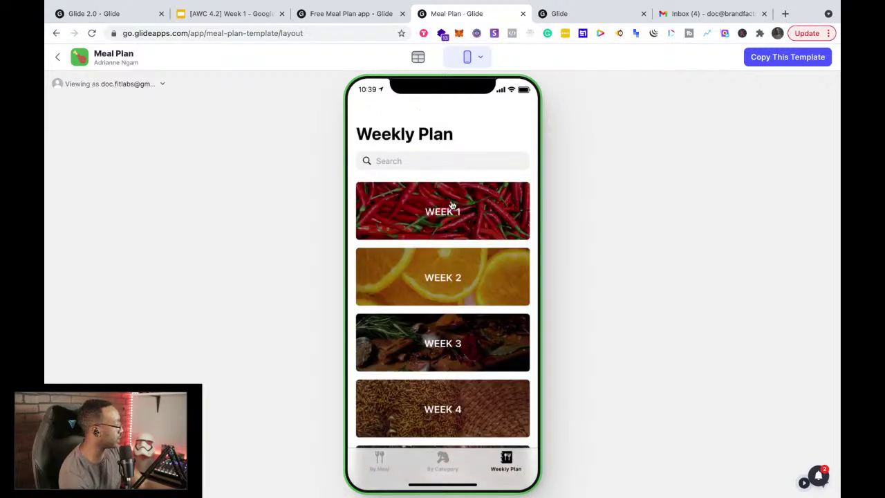
{"action": "left_click", "coordinate": [452, 208]}
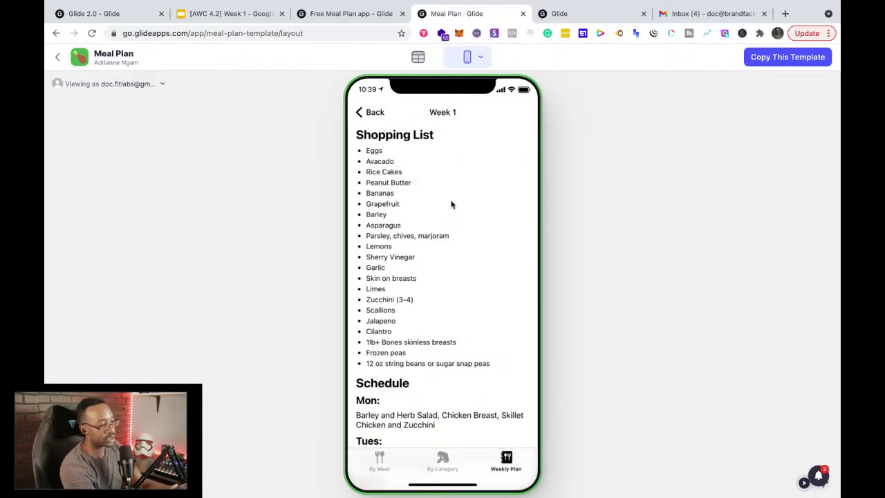
{"action": "left_click", "coordinate": [378, 113]}
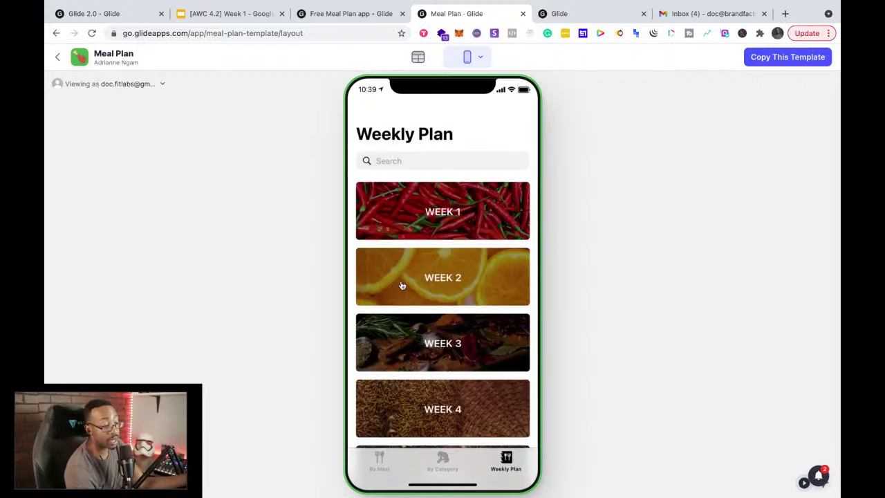
{"action": "scroll", "coordinate": [401, 283], "scroll_direction": "down", "scroll_amount": 3}
{"action": "scroll", "coordinate": [401, 285], "scroll_direction": "up", "scroll_amount": 5}
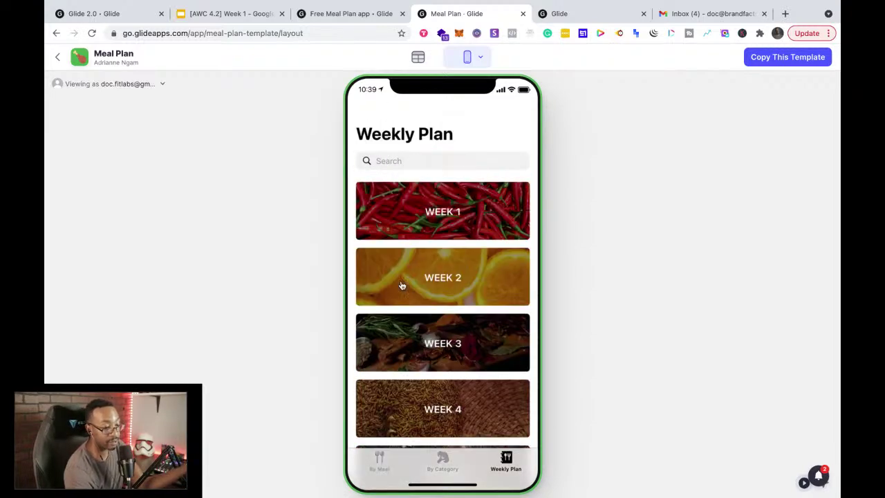
{"action": "mouse_move", "coordinate": [369, 16]}
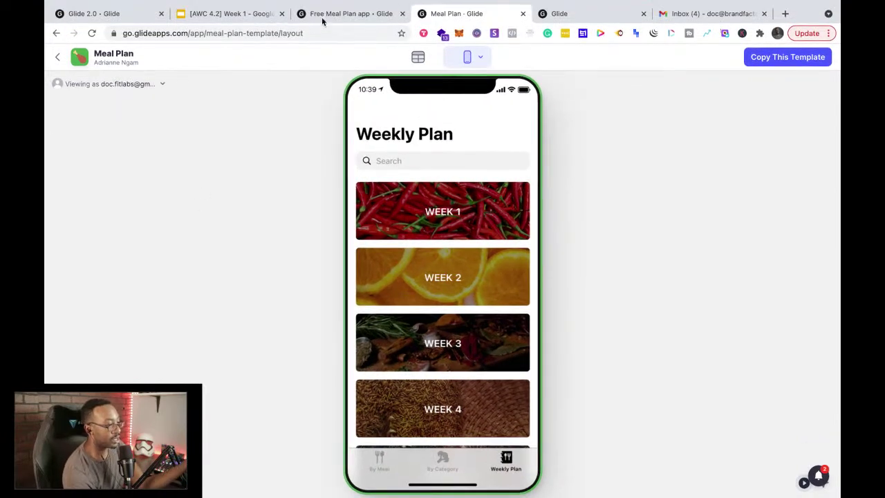
{"action": "left_click", "coordinate": [324, 20]}
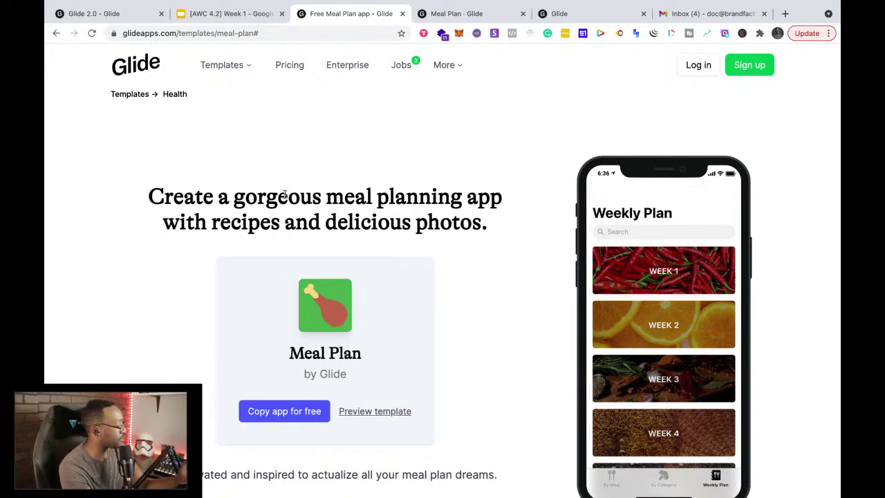
Step: Move the My Apps dashboard tab to third place, beside the Meal Plan template tab
{"action": "scroll", "coordinate": [284, 315], "scroll_direction": "down", "scroll_amount": 5}
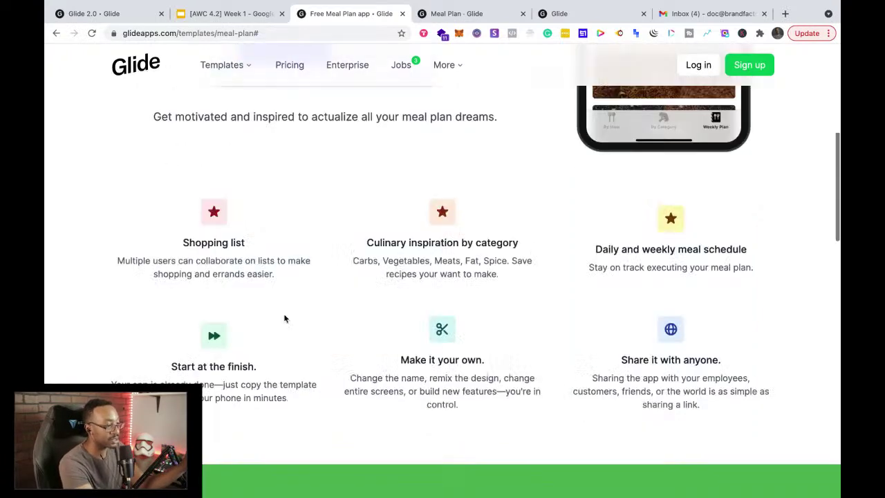
{"action": "scroll", "coordinate": [284, 318], "scroll_direction": "up", "scroll_amount": 5}
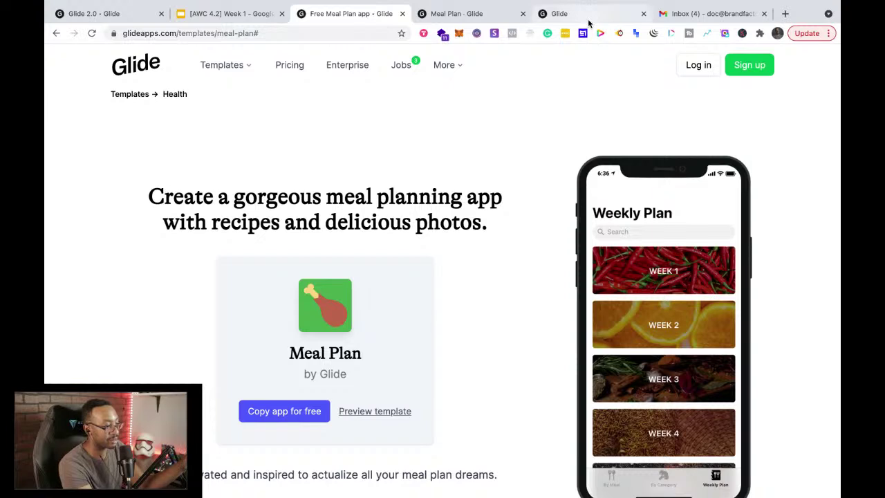
{"action": "left_click", "coordinate": [588, 23]}
{"action": "left_click_drag", "start_coordinate": [588, 22], "coordinate": [349, 21]}
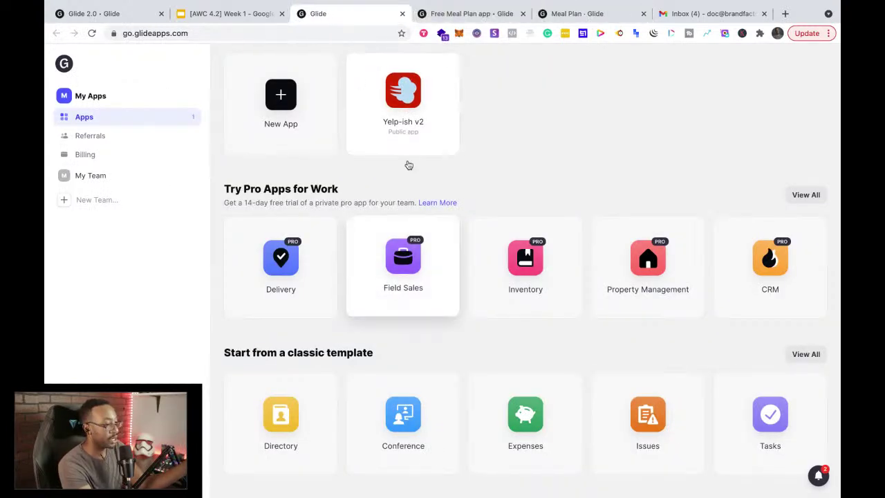
{"action": "scroll", "coordinate": [408, 163], "scroll_direction": "up", "scroll_amount": 2}
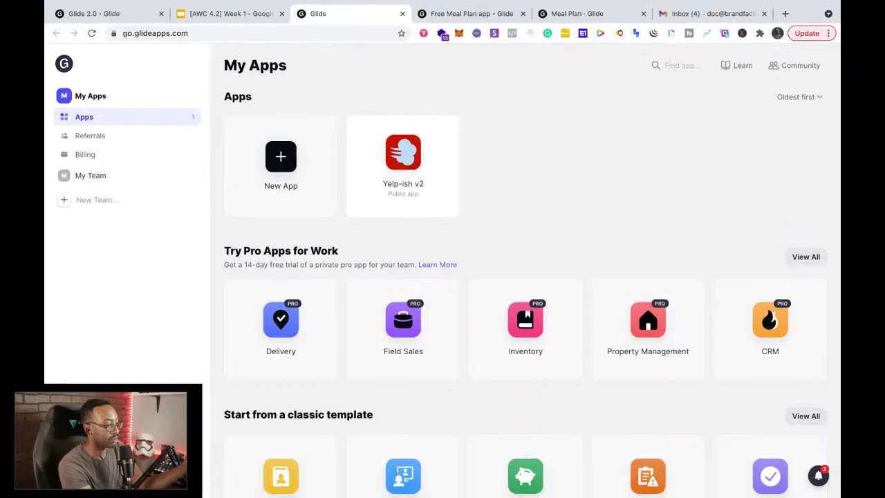
{"action": "left_click", "coordinate": [470, 13]}
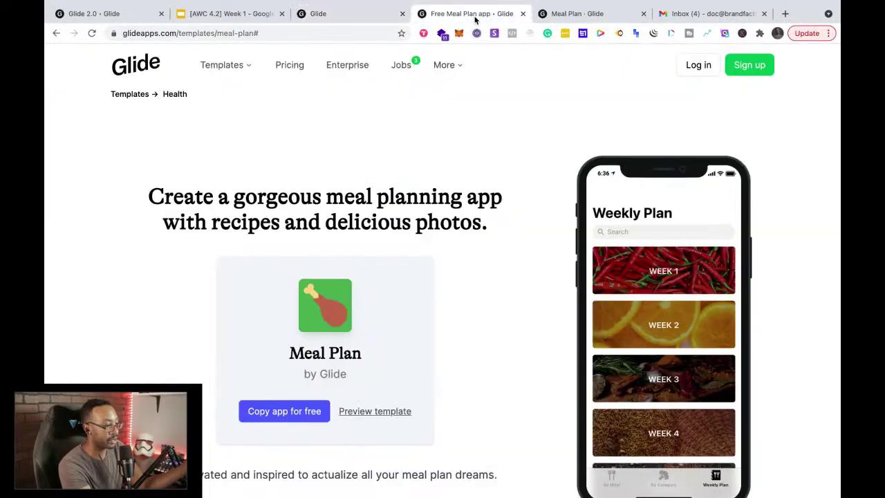
Step: Copy the Meal Plan template for free, keeping the personal account as owner
{"action": "left_click", "coordinate": [277, 413]}
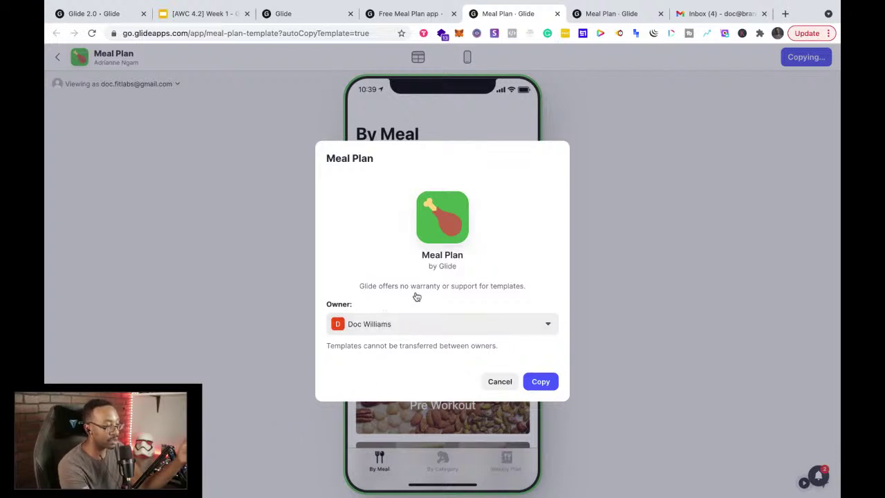
{"action": "left_click", "coordinate": [415, 323]}
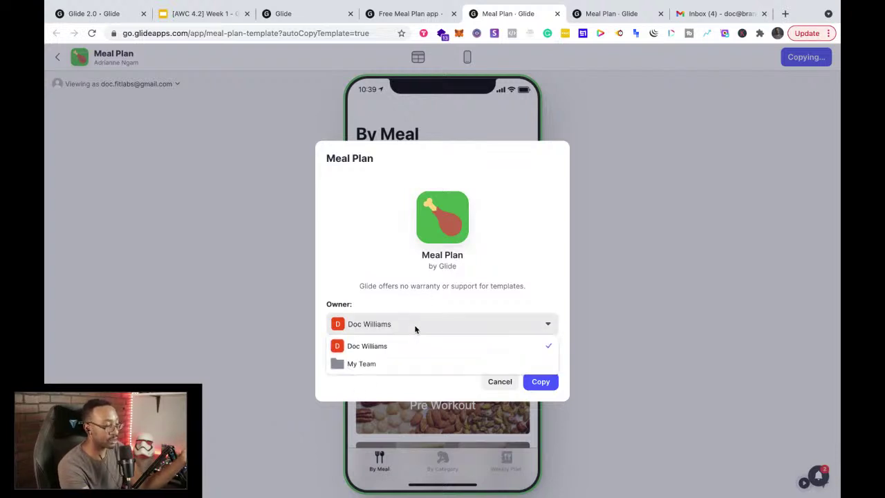
{"action": "left_click", "coordinate": [345, 268]}
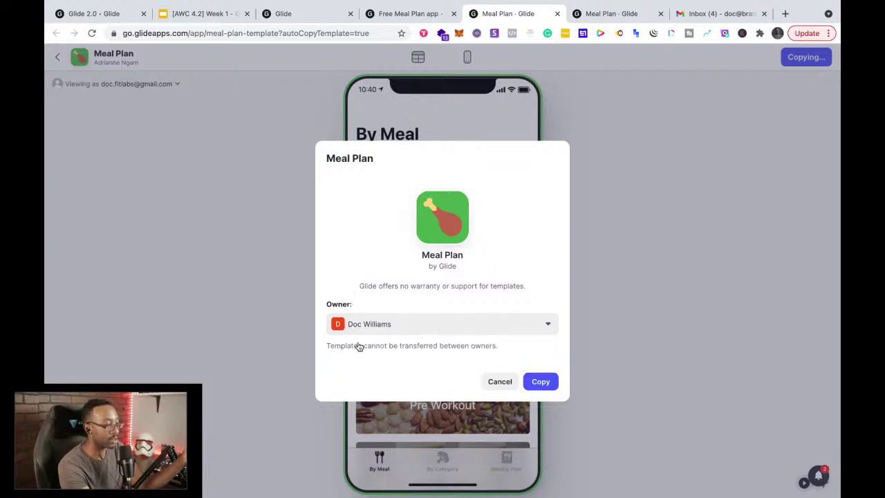
{"action": "left_click", "coordinate": [540, 381]}
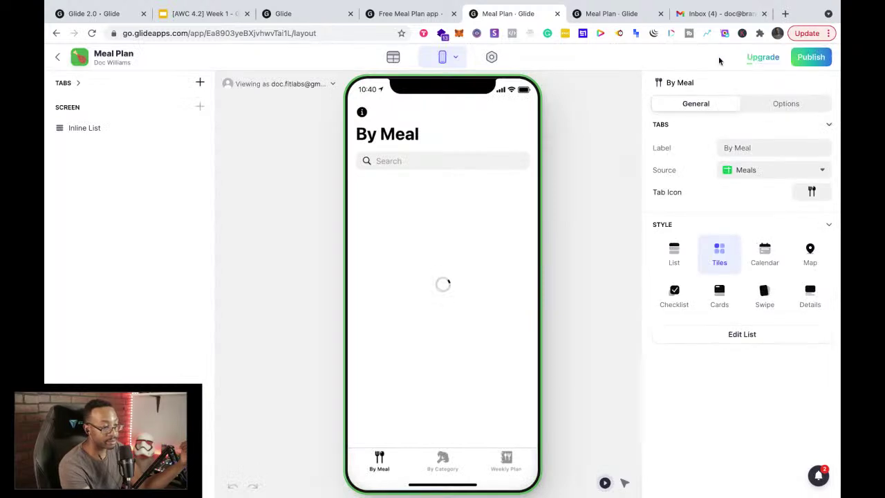
Step: Close the Gmail inbox tab while the copied app loads, then show the preview device choices
{"action": "left_click", "coordinate": [764, 14]}
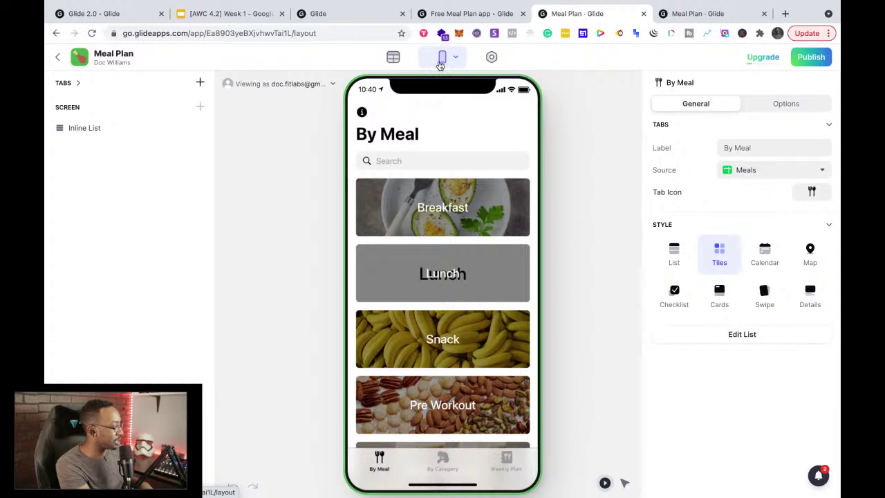
{"action": "left_click", "coordinate": [447, 59]}
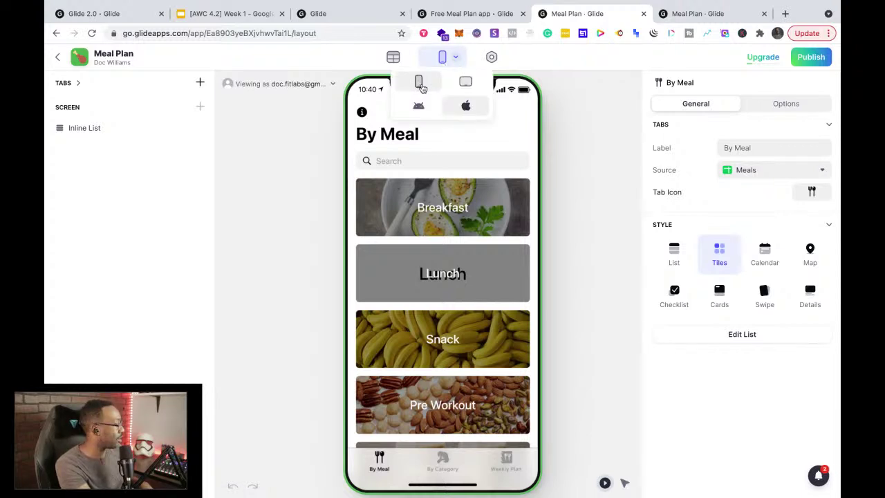
Step: Preview the app in Tablet layout, then switch back to Phone layout
{"action": "left_click", "coordinate": [461, 84]}
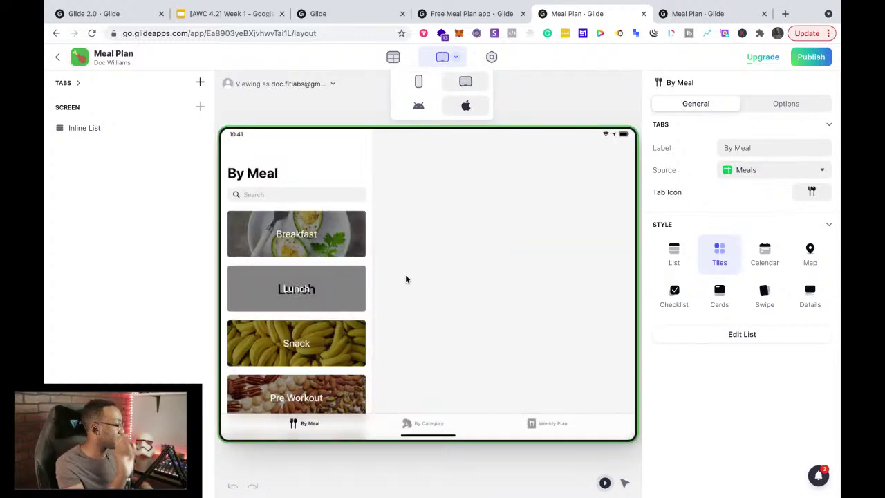
{"action": "left_click", "coordinate": [418, 84]}
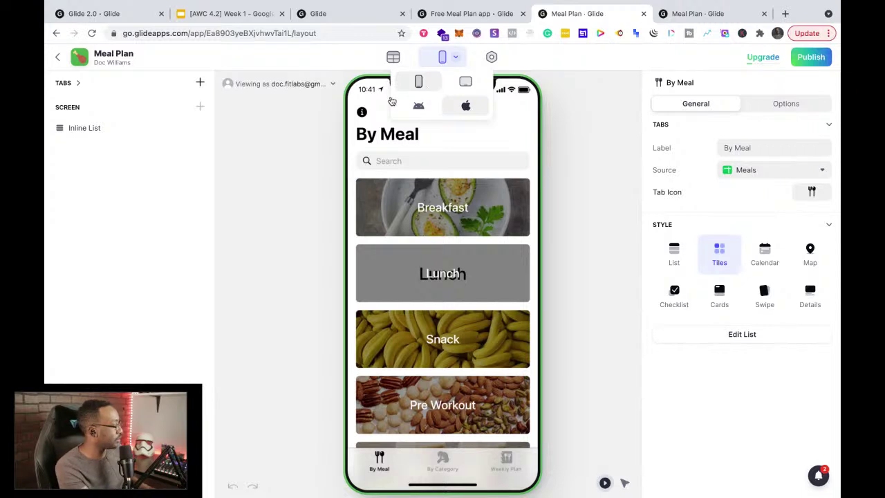
{"action": "left_click", "coordinate": [327, 199]}
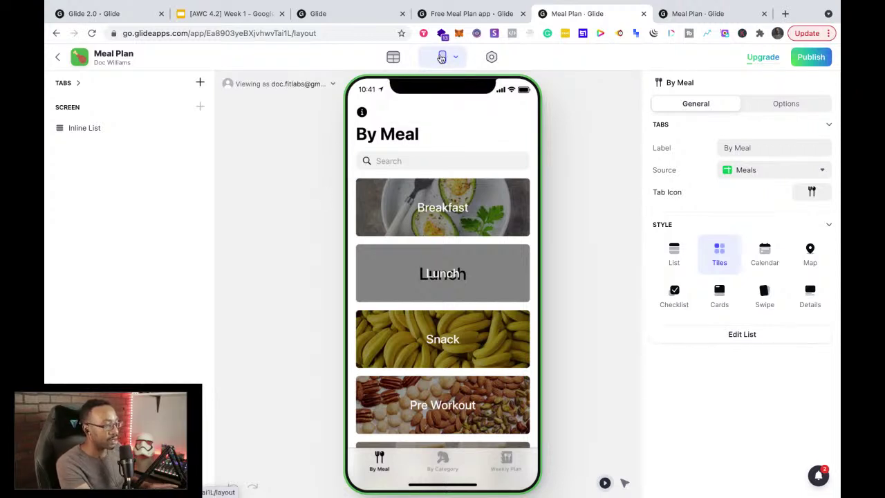
Step: Open the Breakfast tile's details, return to By Meal, then open the app Settings
{"action": "left_click", "coordinate": [427, 215]}
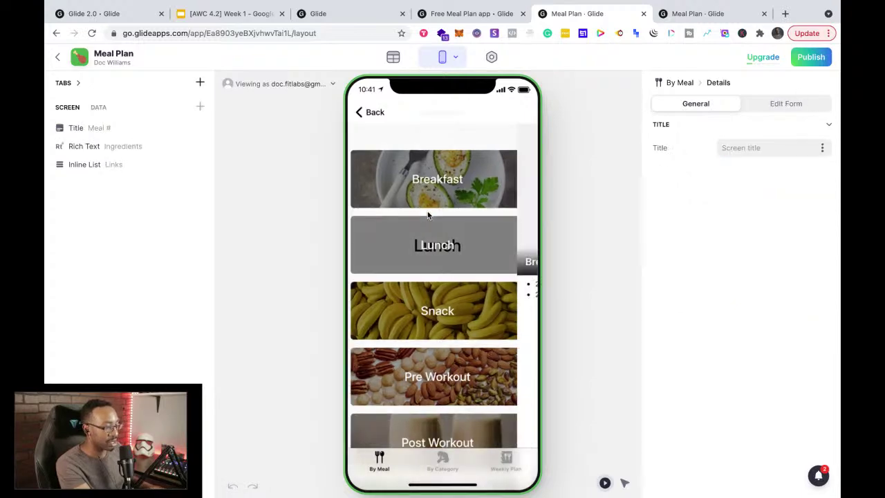
{"action": "left_click", "coordinate": [369, 112]}
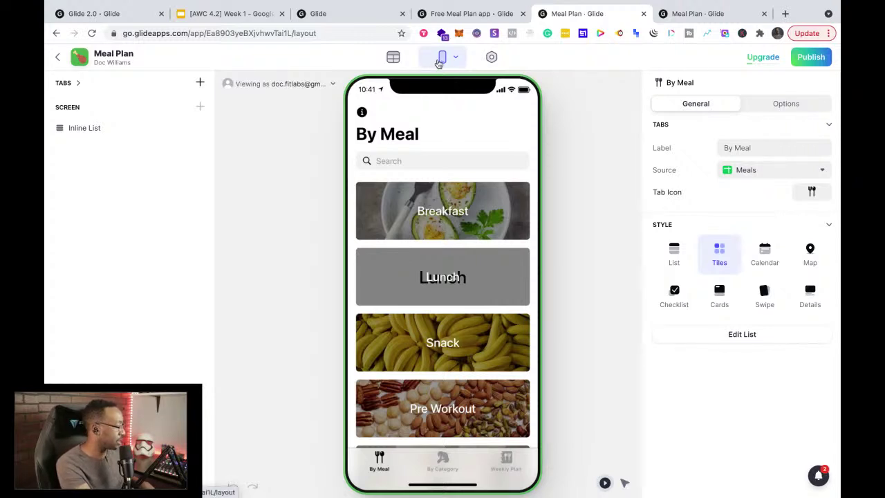
{"action": "left_click", "coordinate": [492, 58]}
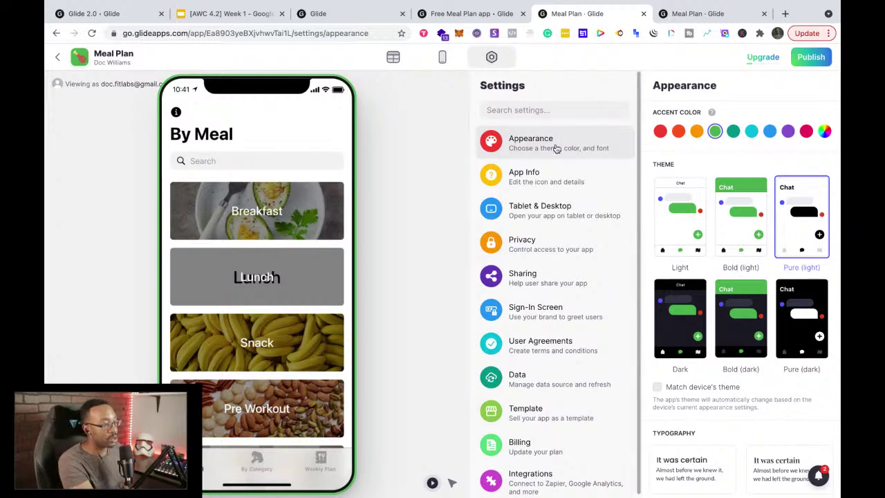
Step: Look through App Info, Tablet, Privacy, Sharing and User Agreements settings, then return to Appearance
{"action": "left_click", "coordinate": [553, 174]}
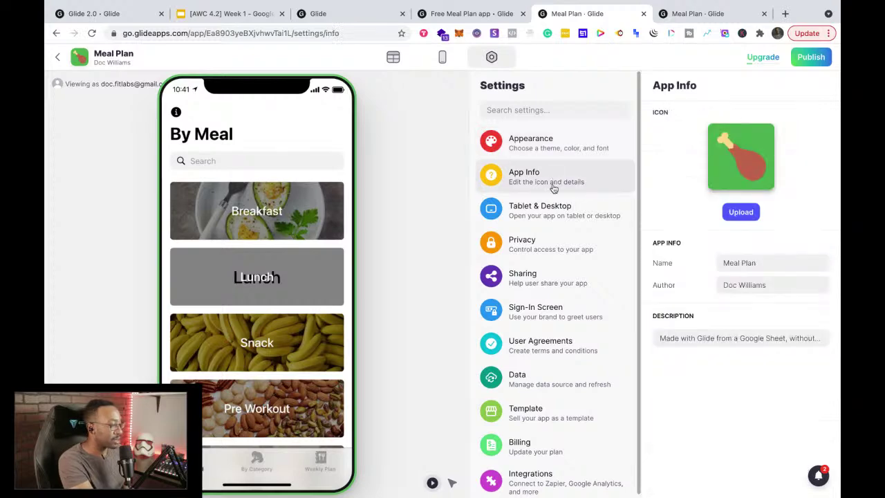
{"action": "left_click", "coordinate": [563, 223]}
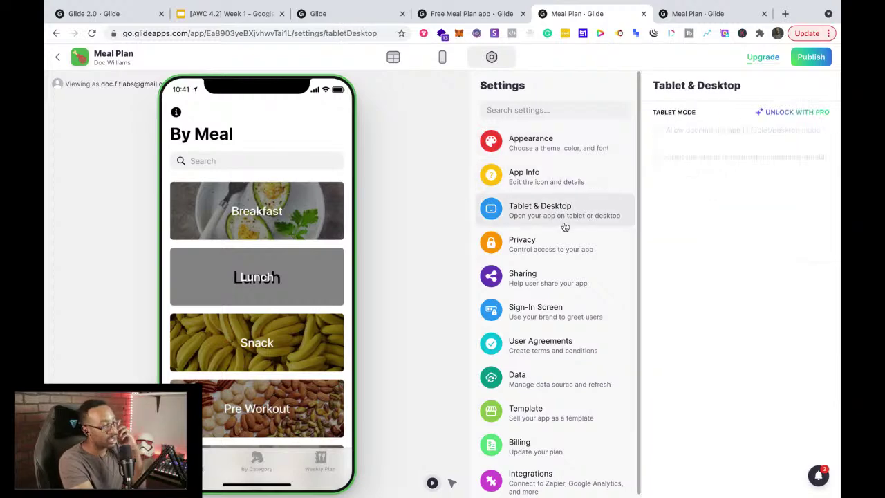
{"action": "left_click", "coordinate": [560, 249]}
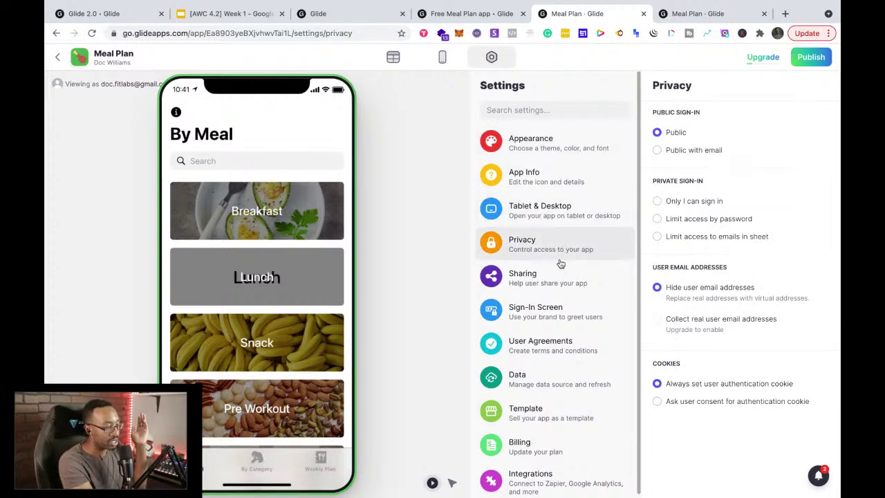
{"action": "left_click", "coordinate": [560, 279]}
{"action": "left_click", "coordinate": [553, 346]}
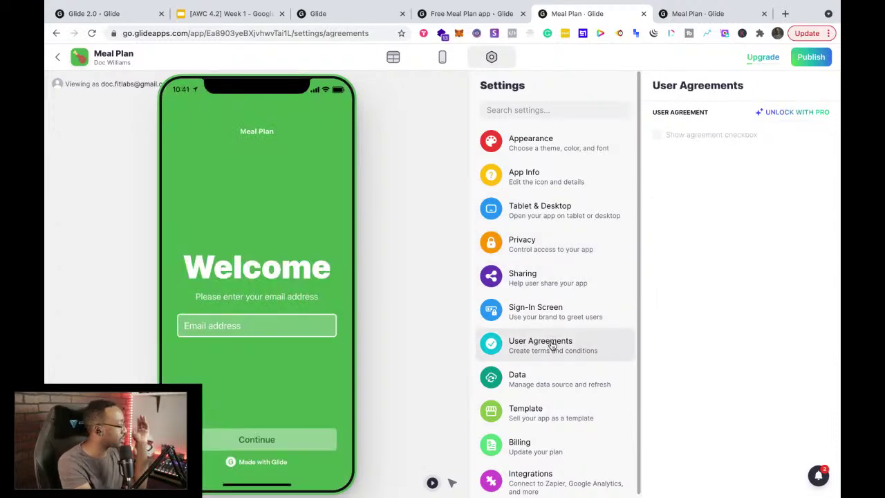
{"action": "scroll", "coordinate": [551, 442], "scroll_direction": "down", "scroll_amount": 1}
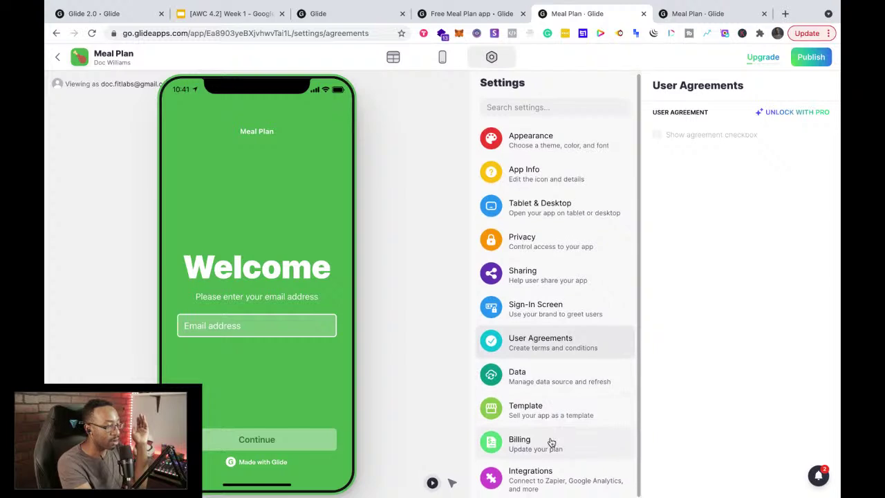
{"action": "left_click", "coordinate": [536, 144]}
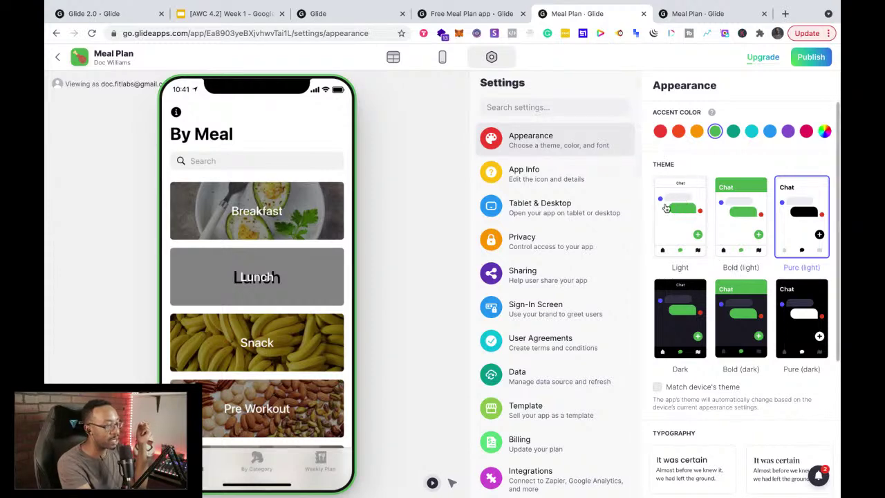
Step: Preview the Bold light, Light, Pure light, Dark, Bold dark and Pure dark themes
{"action": "left_click", "coordinate": [730, 238]}
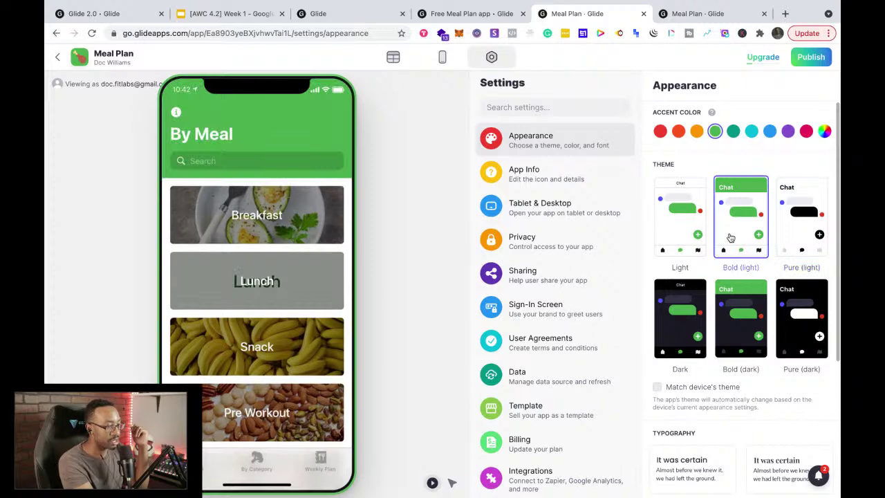
{"action": "left_click", "coordinate": [690, 235]}
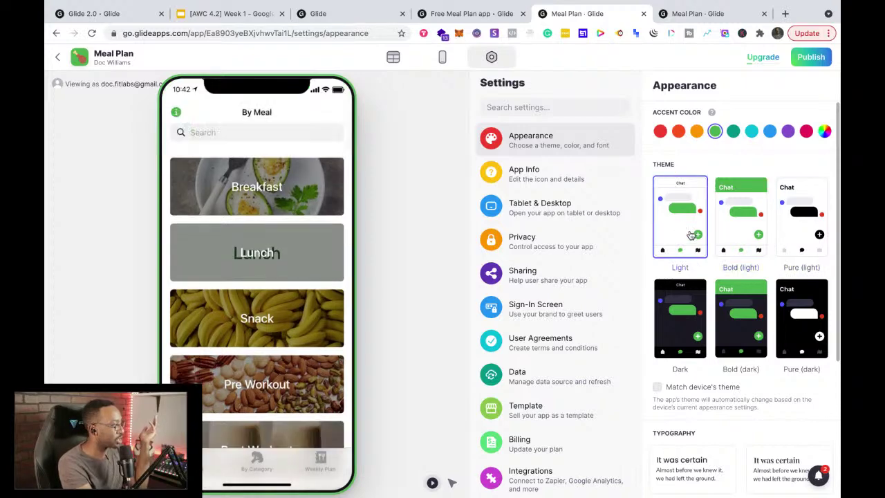
{"action": "left_click", "coordinate": [792, 221]}
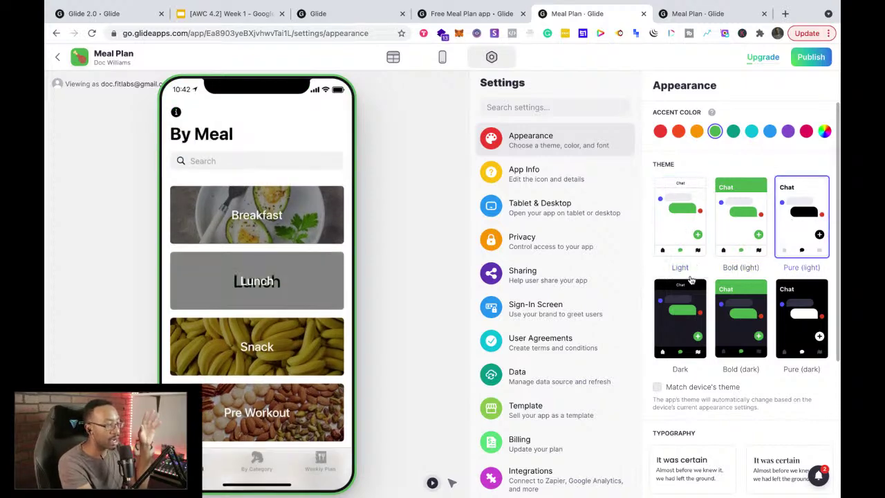
{"action": "left_click", "coordinate": [684, 295]}
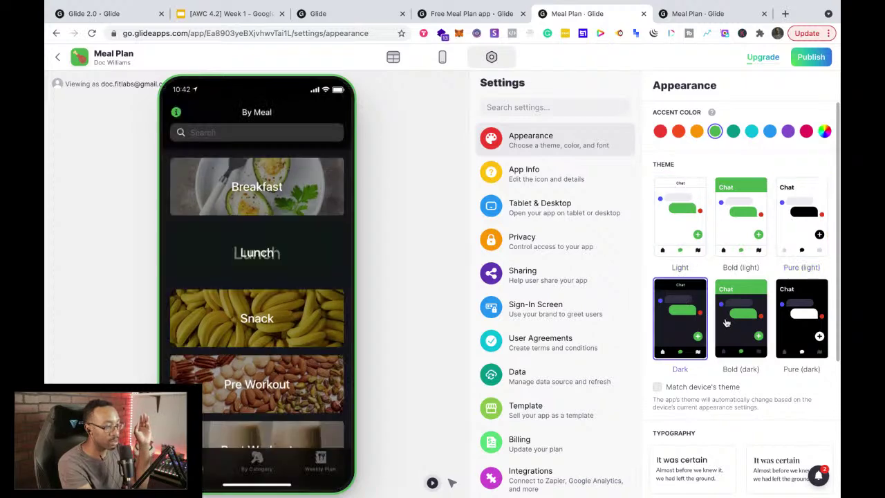
{"action": "left_click", "coordinate": [727, 320]}
{"action": "left_click", "coordinate": [796, 321]}
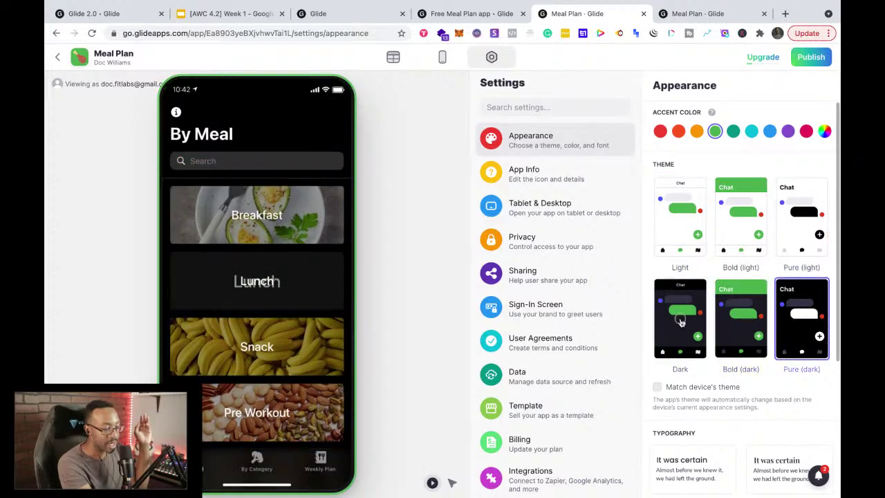
{"action": "left_click", "coordinate": [679, 337]}
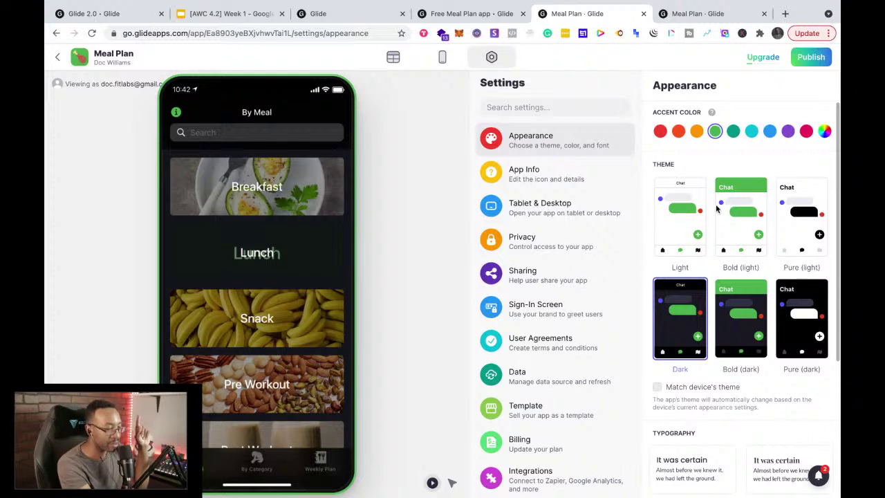
Step: Settle on the Light theme for the Meal Plan app
{"action": "left_click", "coordinate": [691, 214]}
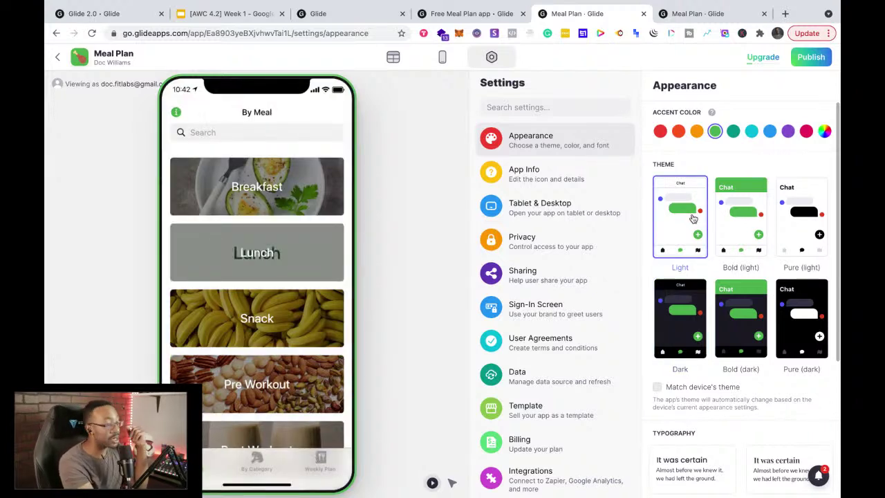
{"action": "left_click", "coordinate": [788, 290]}
{"action": "left_click", "coordinate": [676, 230]}
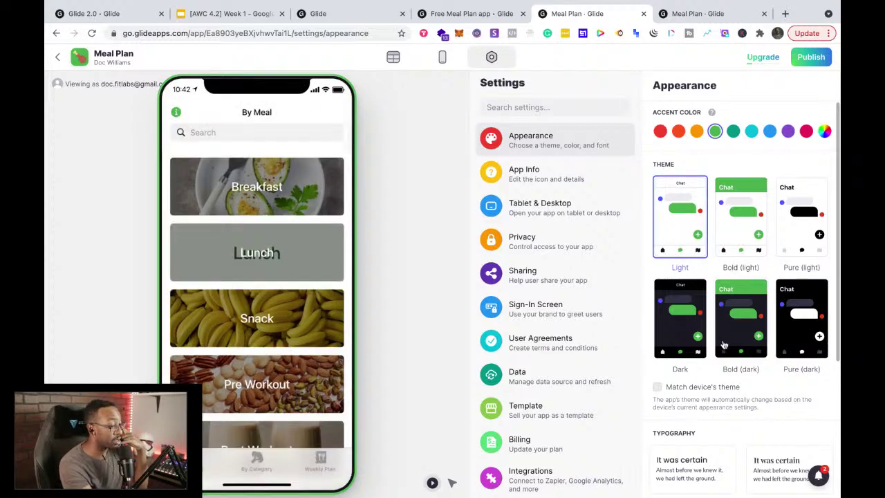
{"action": "scroll", "coordinate": [726, 345], "scroll_direction": "down", "scroll_amount": 3}
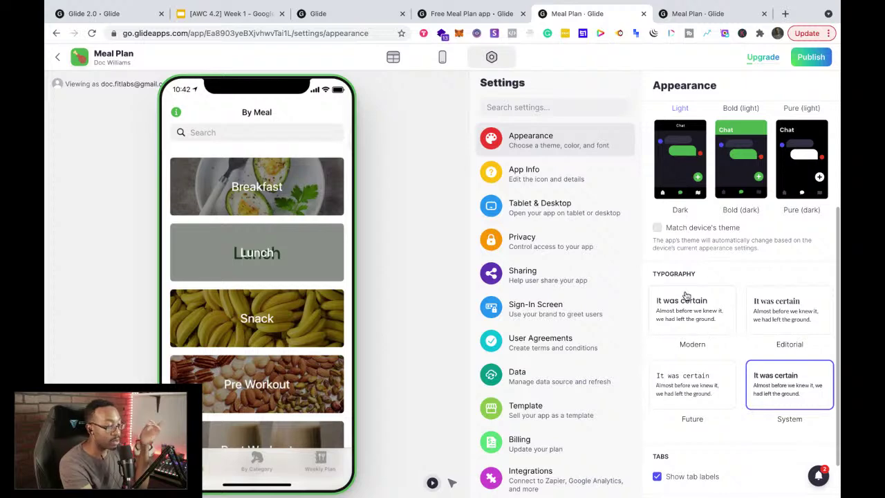
{"action": "scroll", "coordinate": [718, 356], "scroll_direction": "down", "scroll_amount": 1}
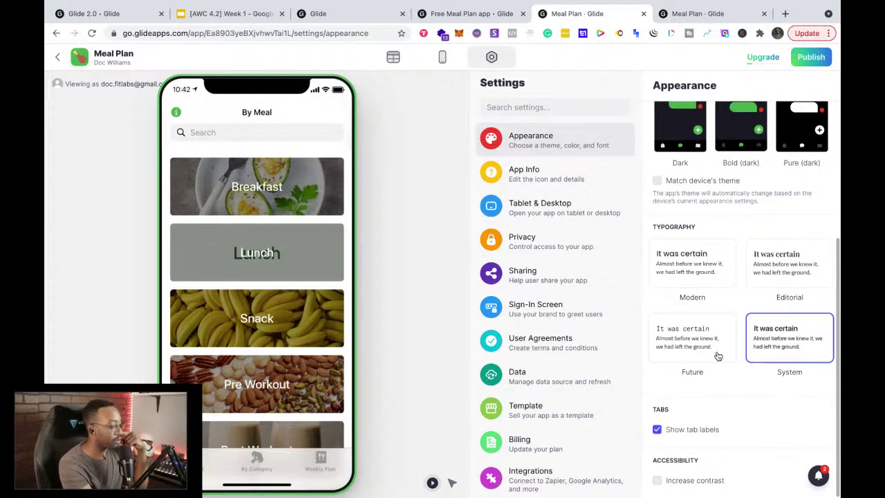
{"action": "scroll", "coordinate": [718, 356], "scroll_direction": "up", "scroll_amount": 4}
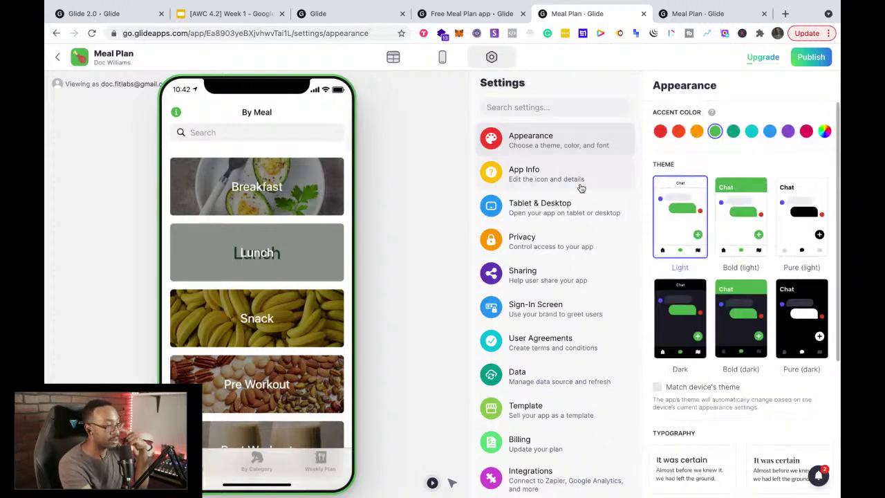
Step: Change the app icon to the taco emoji found by searching 'food'
{"action": "left_click", "coordinate": [563, 186]}
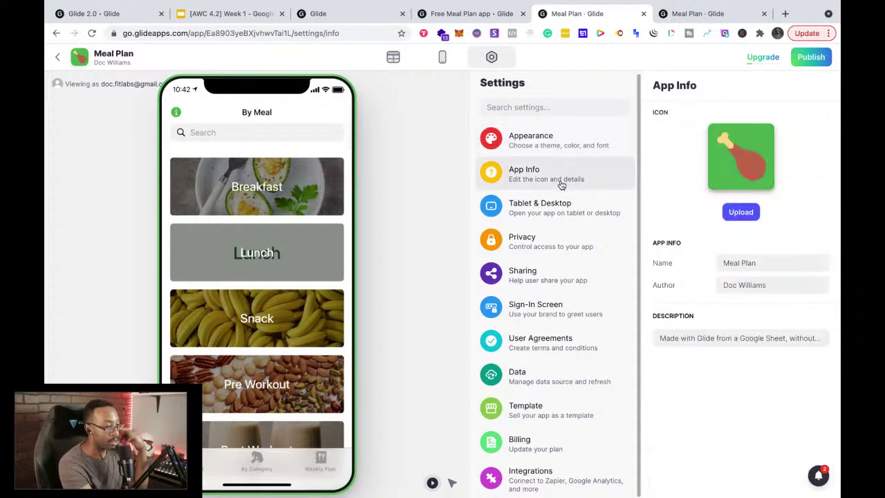
{"action": "left_click", "coordinate": [743, 159]}
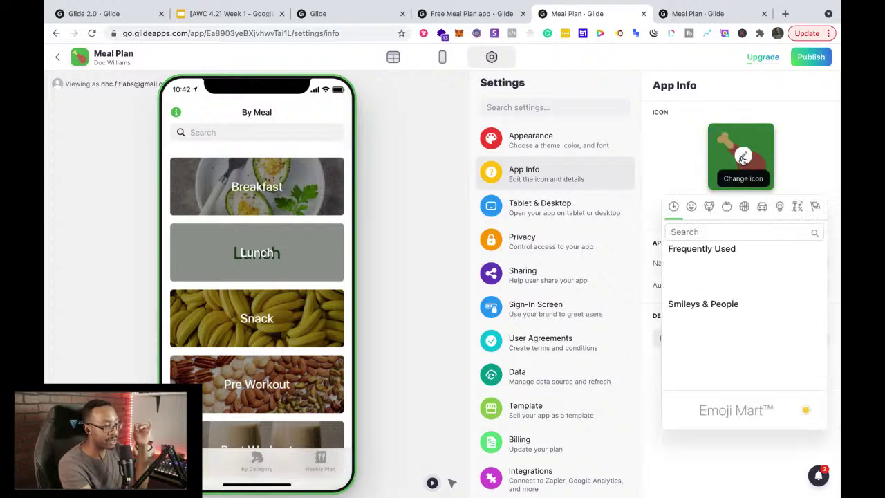
{"action": "left_click", "coordinate": [690, 207]}
{"action": "left_click", "coordinate": [688, 234]}
{"action": "type", "text": "food"}
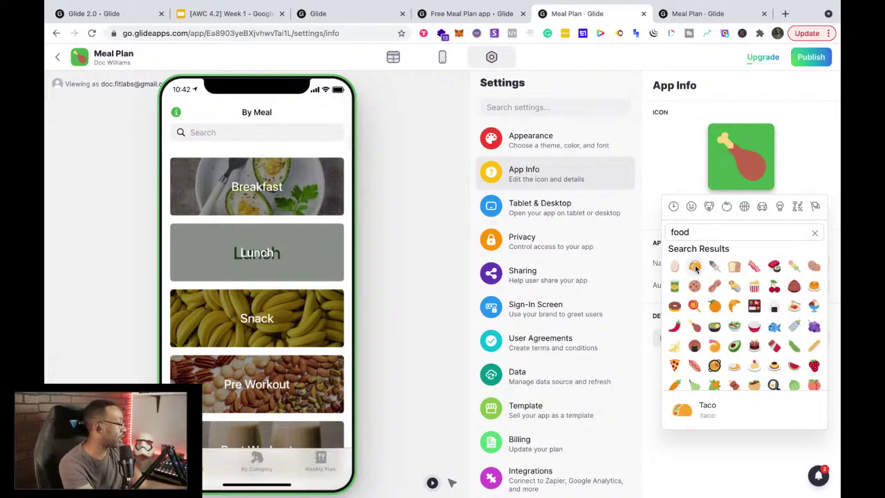
{"action": "left_click", "coordinate": [694, 267]}
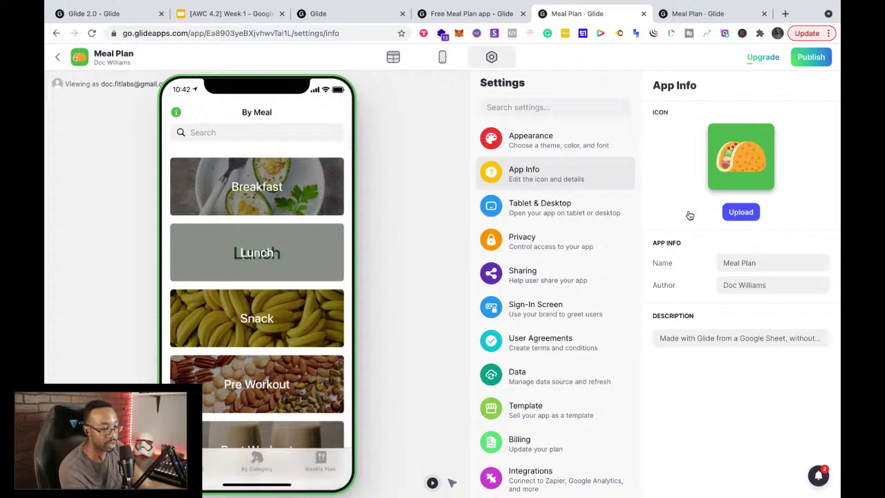
Step: Rename the app to "Doc's Meal Plan", fixing the misspelled ending
{"action": "left_click_drag", "start_coordinate": [780, 263], "coordinate": [682, 263]}
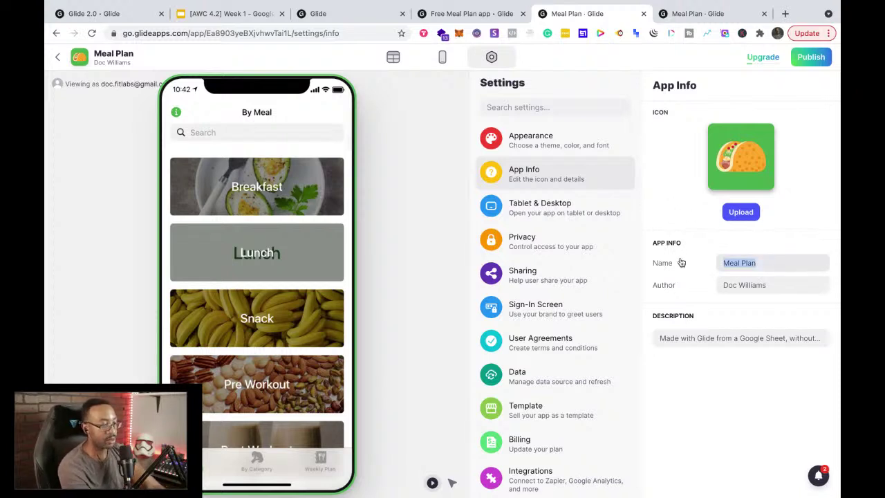
{"action": "type", "text": "Doc's Meal Plean"}
{"action": "key", "text": "BackSpace"}
{"action": "key", "text": "BackSpace"}
{"action": "key", "text": "BackSpace"}
{"action": "type", "text": "an"}
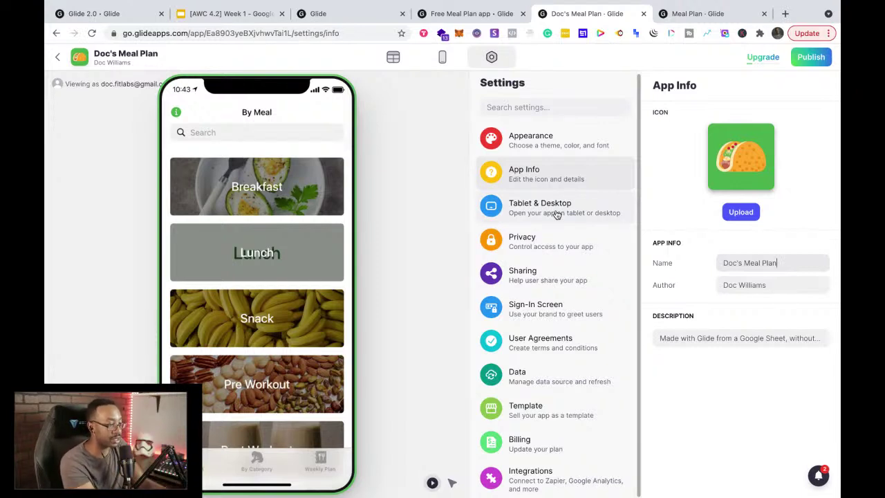
{"action": "left_click", "coordinate": [554, 238]}
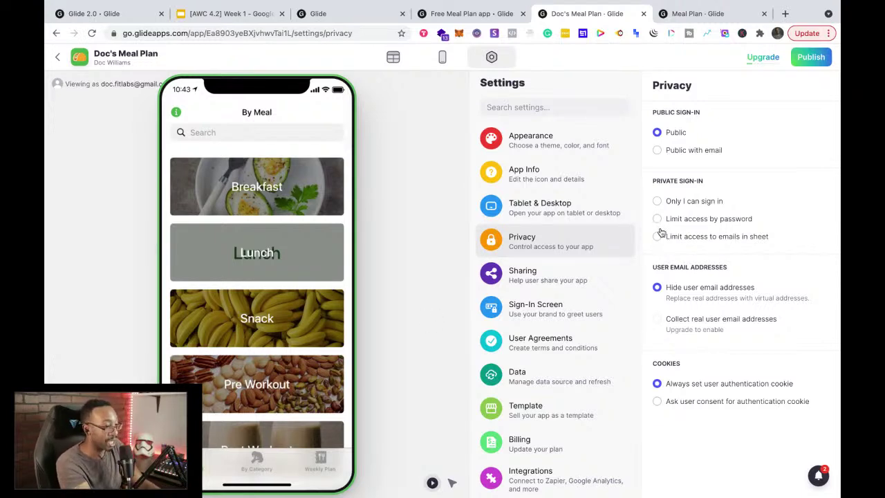
Step: View the Sharing settings, then the Sign-In Screen settings
{"action": "left_click", "coordinate": [567, 278]}
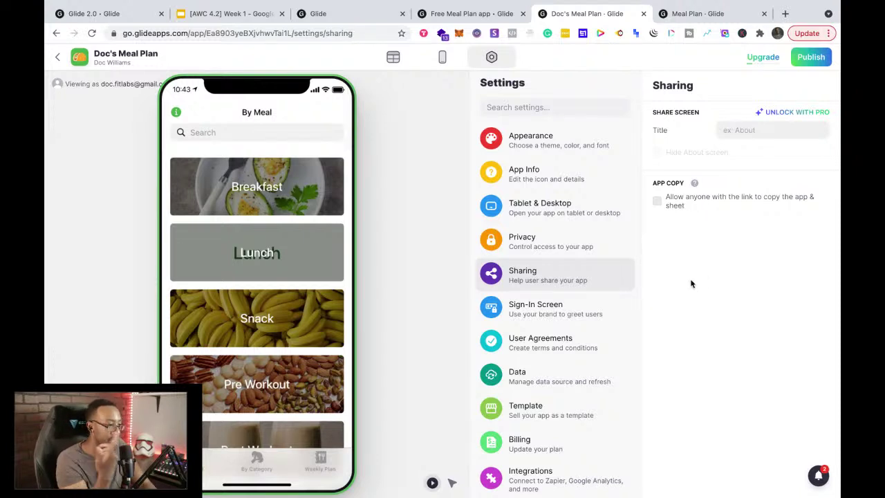
{"action": "left_click", "coordinate": [567, 315]}
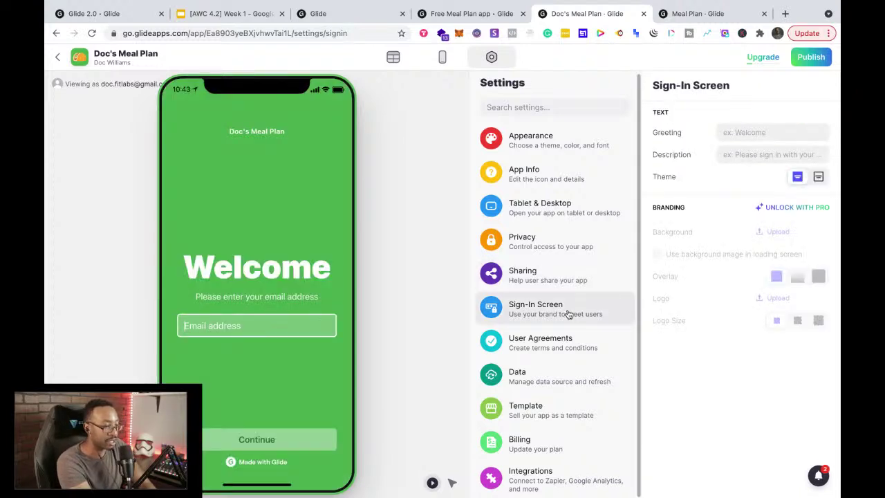
Step: Change the sign-in greeting to 'Greetings!', then view the User Agreements settings
{"action": "left_click", "coordinate": [721, 132]}
{"action": "type", "text": "Greetings!"}
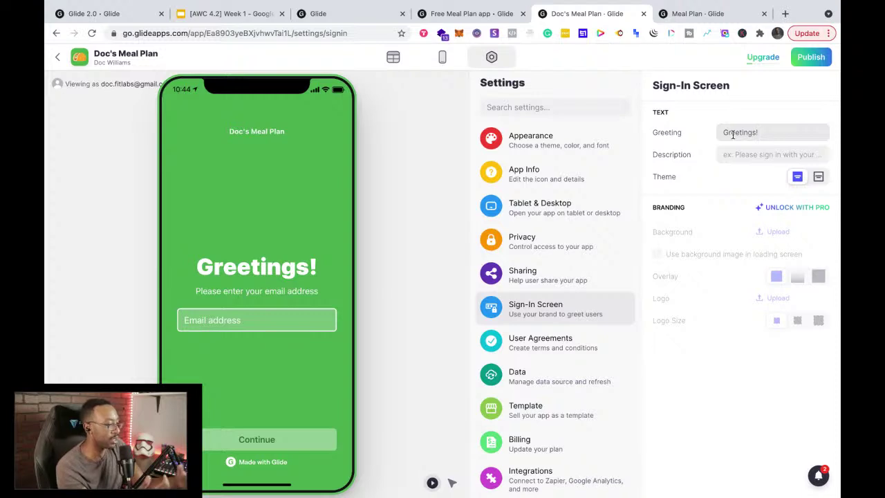
{"action": "left_click", "coordinate": [733, 134]}
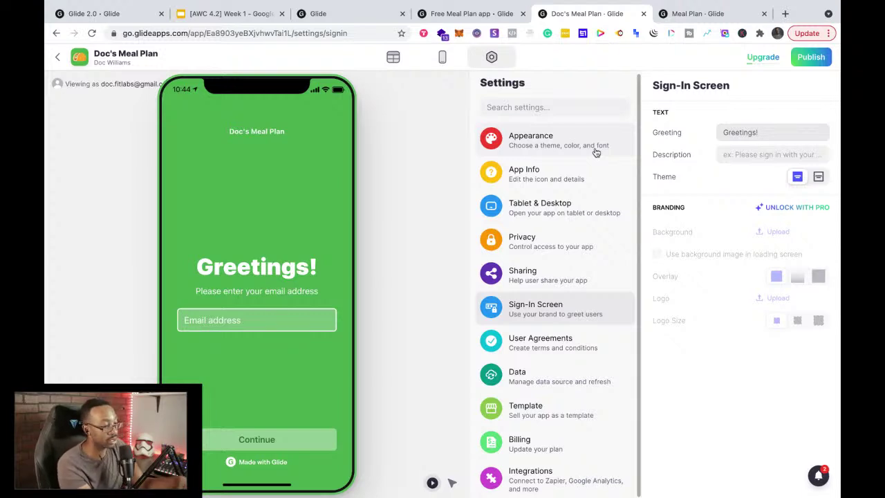
{"action": "left_click", "coordinate": [550, 344]}
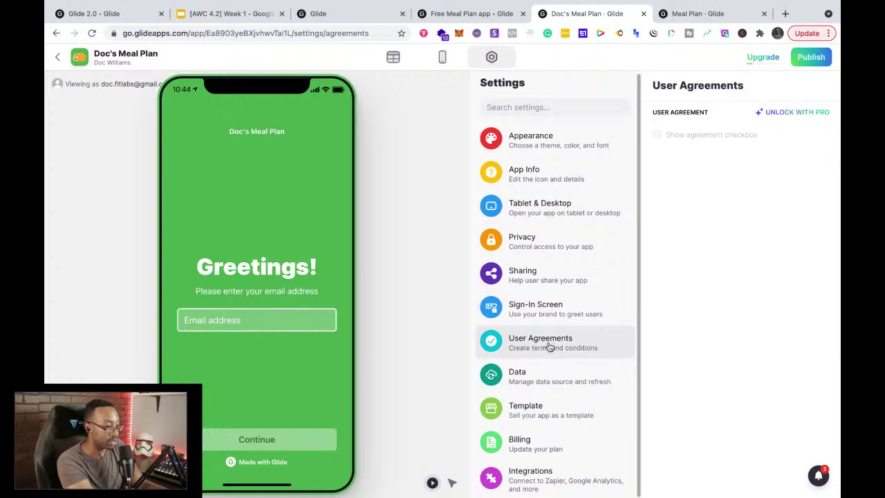
Step: Review the Data, Template, Billing and Integrations settings, then open the app's data tables
{"action": "left_click", "coordinate": [546, 382]}
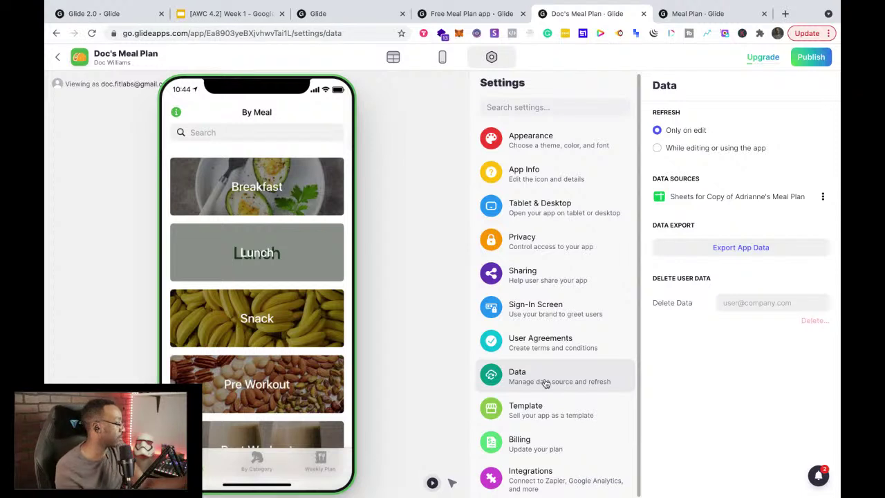
{"action": "left_click", "coordinate": [564, 410]}
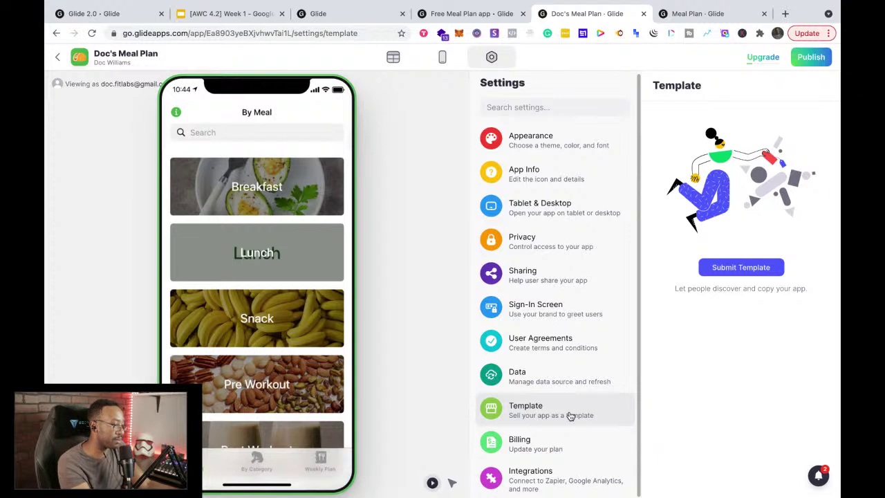
{"action": "left_click", "coordinate": [571, 451]}
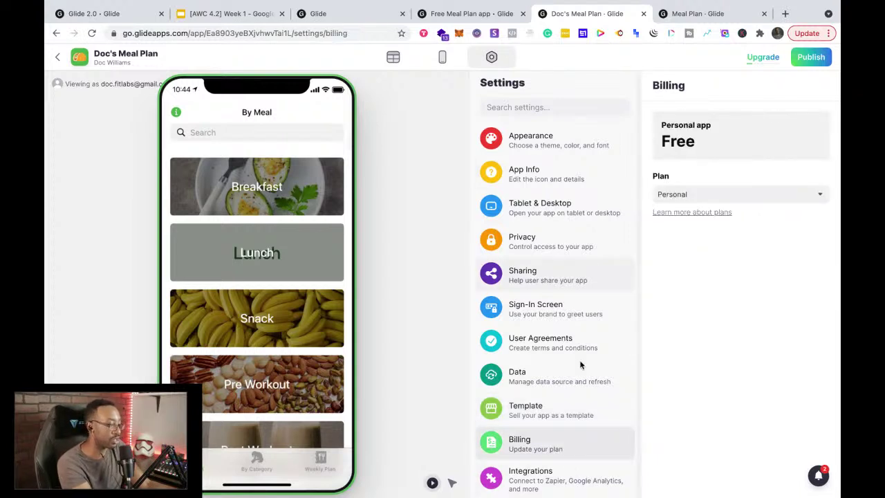
{"action": "left_click", "coordinate": [558, 480]}
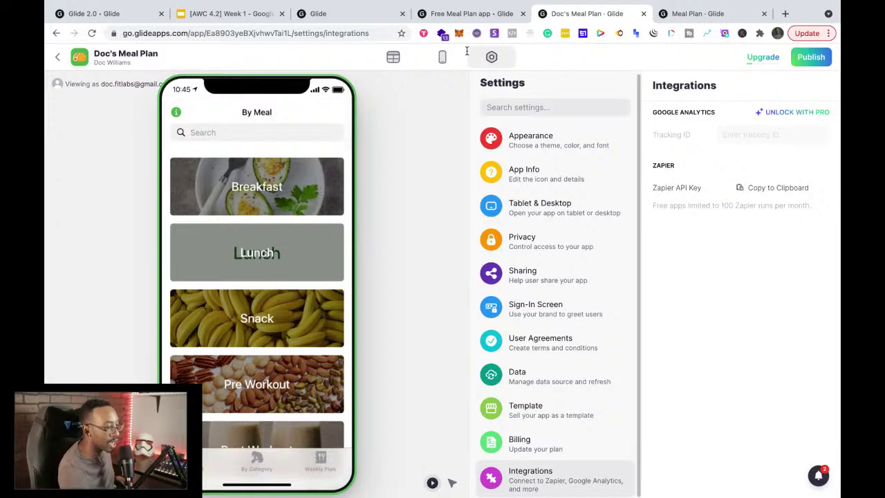
{"action": "left_click", "coordinate": [442, 57]}
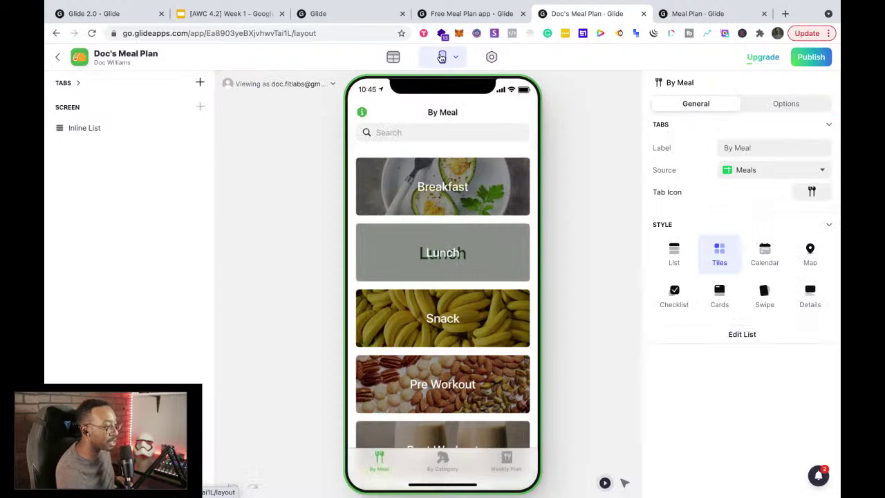
{"action": "left_click", "coordinate": [393, 59]}
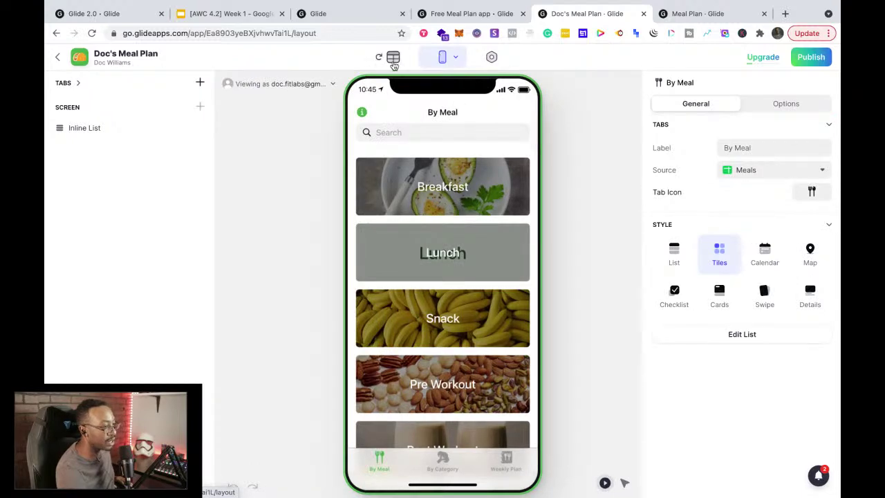
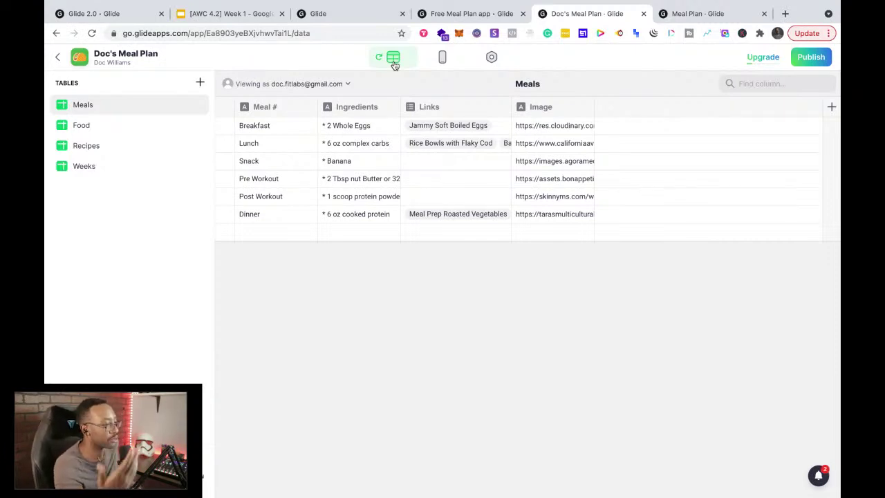
Step: Glance at the app layout and the Meals data, then switch to the Glide 2.0 announcement
{"action": "left_click", "coordinate": [444, 59]}
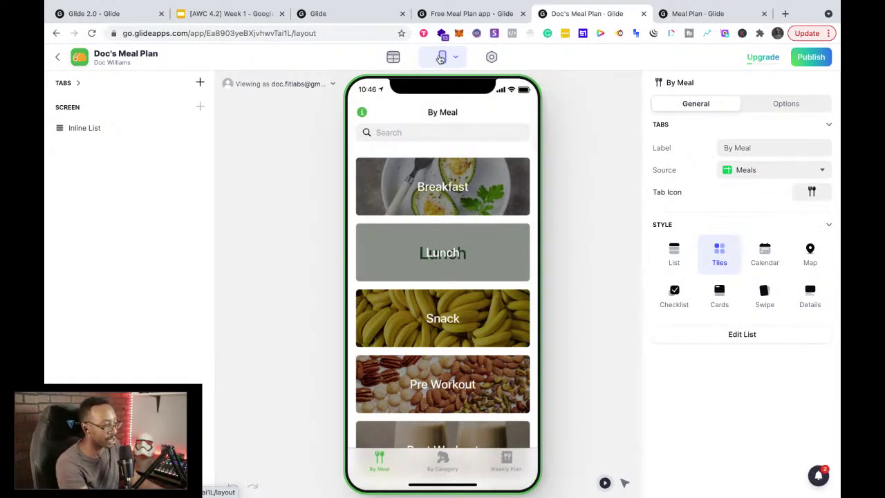
{"action": "left_click", "coordinate": [393, 58]}
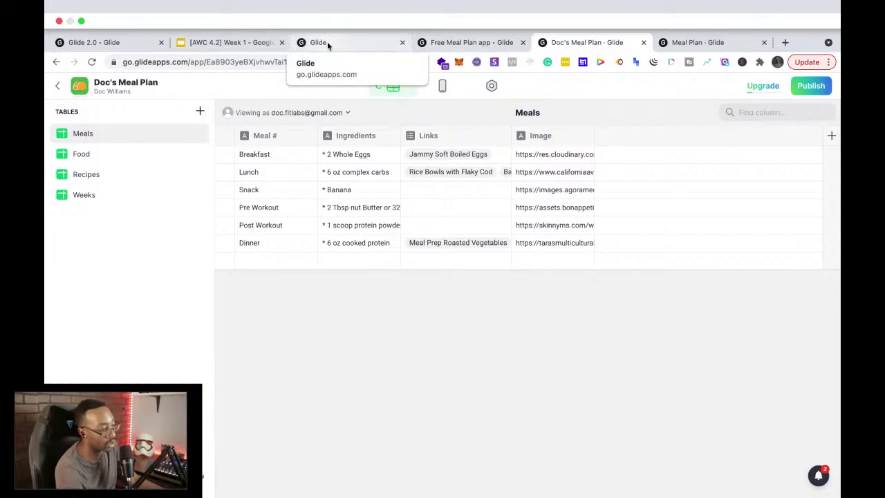
{"action": "left_click", "coordinate": [123, 45]}
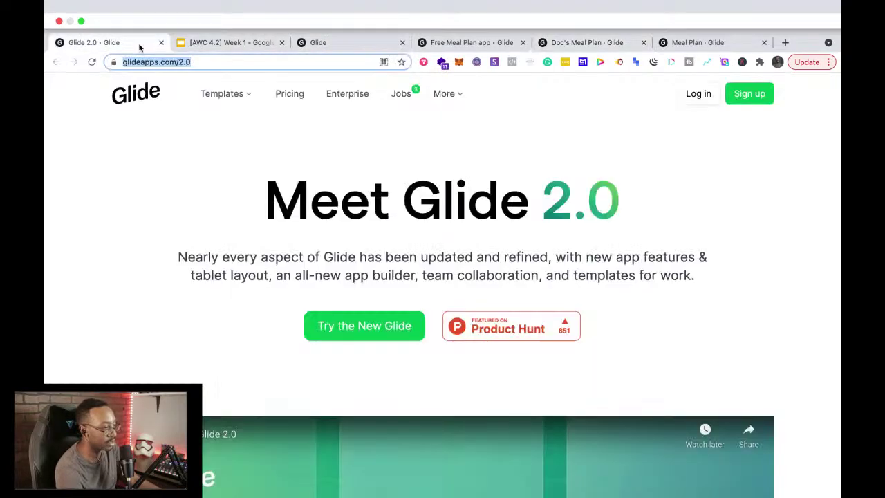
Step: Flip past the Glide apps and Free Meal Plan tabs, then open Notion in a new tab
{"action": "left_click", "coordinate": [366, 48]}
{"action": "left_click", "coordinate": [492, 47]}
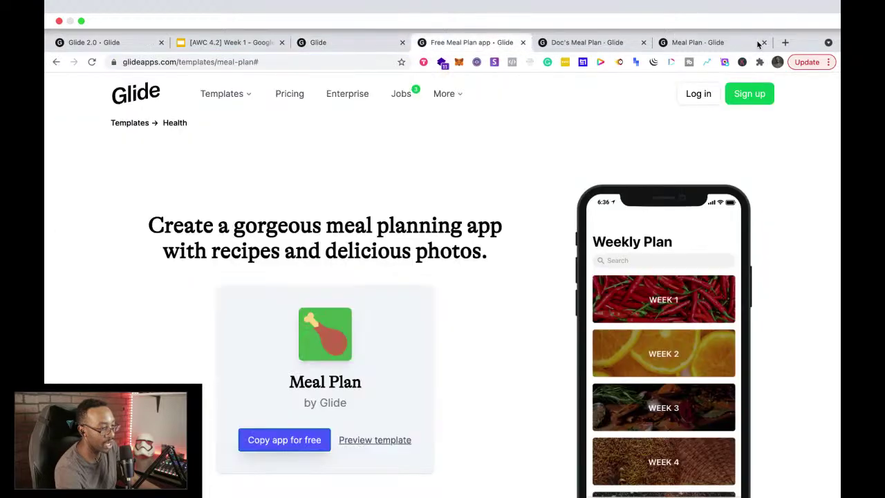
{"action": "left_click", "coordinate": [784, 42]}
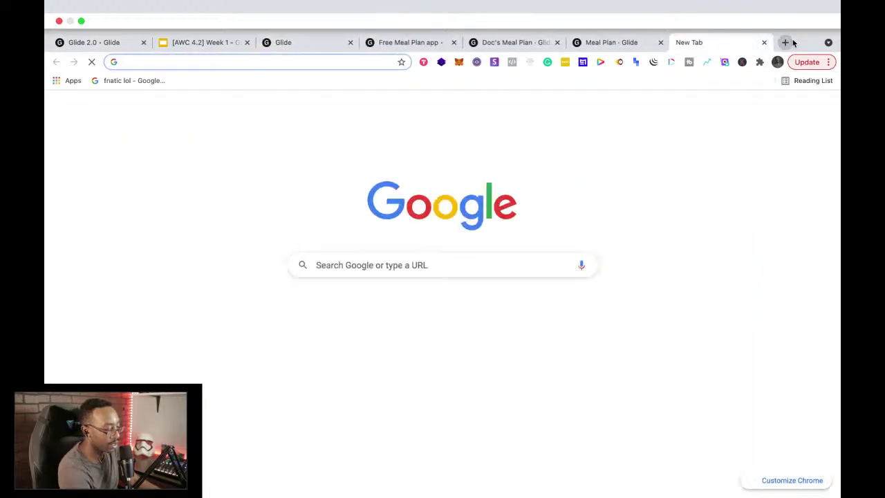
{"action": "type", "text": "notion"}
{"action": "key", "text": "Return"}
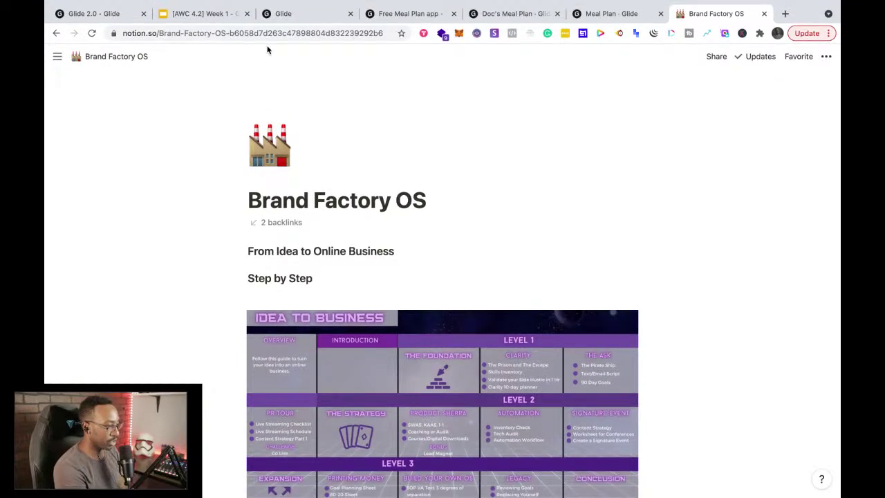
Step: Open the Untitled page from the Notion Workspace sidebar
{"action": "mouse_move", "coordinate": [57, 56]}
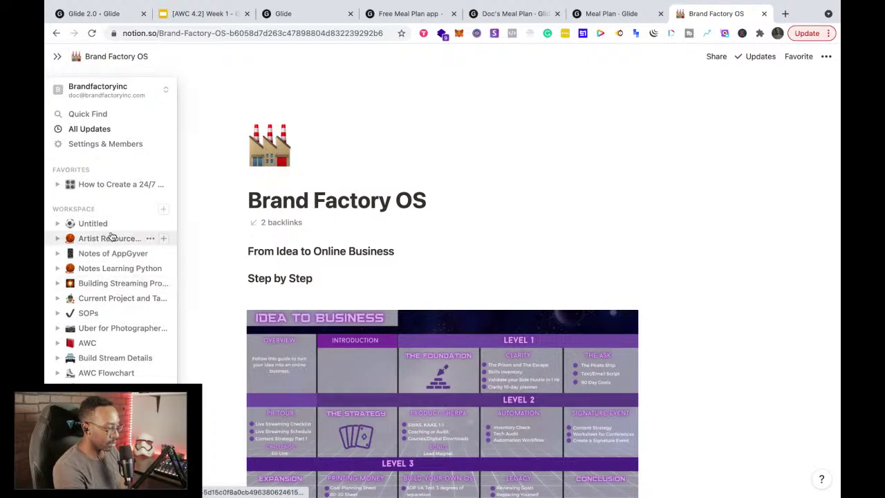
{"action": "scroll", "coordinate": [113, 255], "scroll_direction": "down", "scroll_amount": 3}
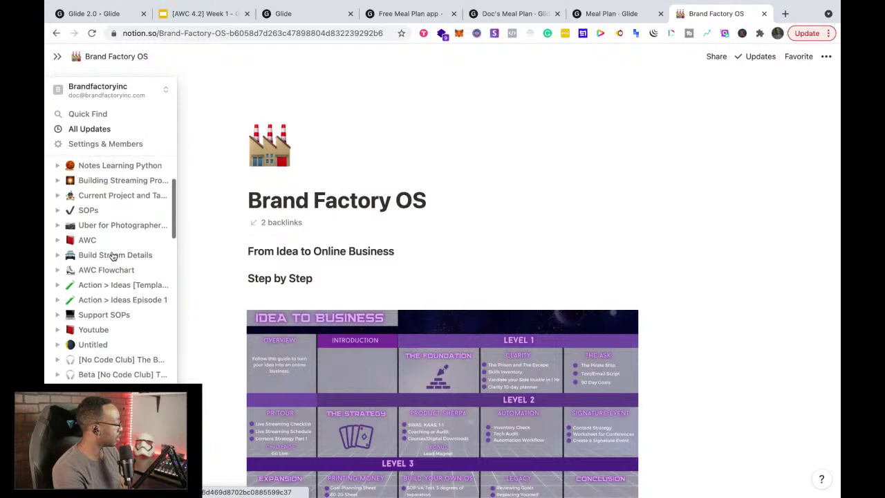
{"action": "scroll", "coordinate": [113, 255], "scroll_direction": "up", "scroll_amount": 3}
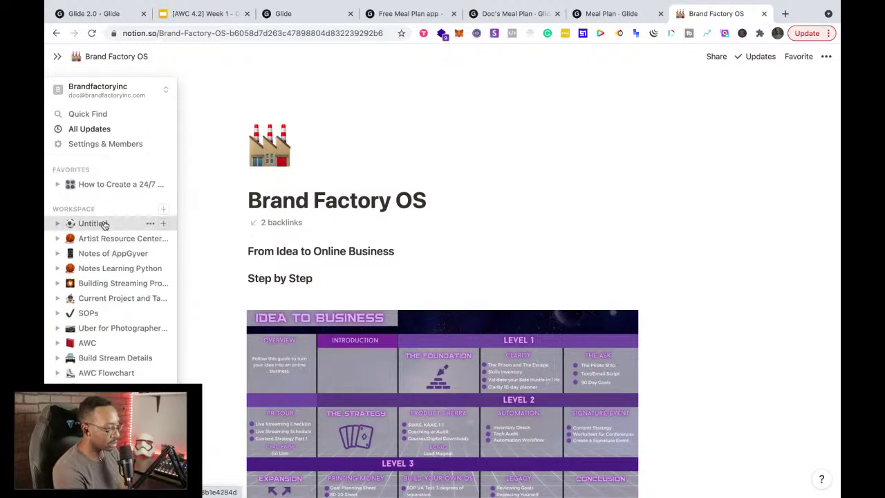
{"action": "left_click", "coordinate": [102, 224]}
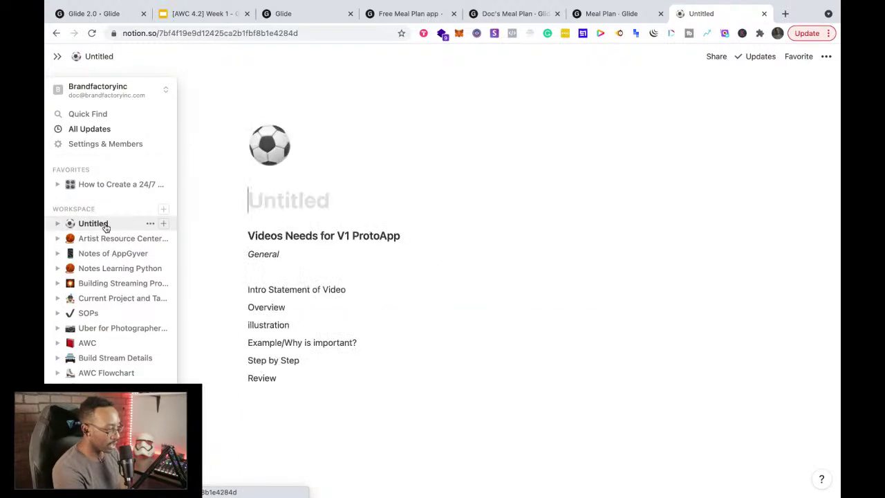
Step: Scroll through the Videos Needs for V1 ProtoApp outline
{"action": "scroll", "coordinate": [302, 337], "scroll_direction": "down", "scroll_amount": 3}
{"action": "scroll", "coordinate": [294, 318], "scroll_direction": "up", "scroll_amount": 3}
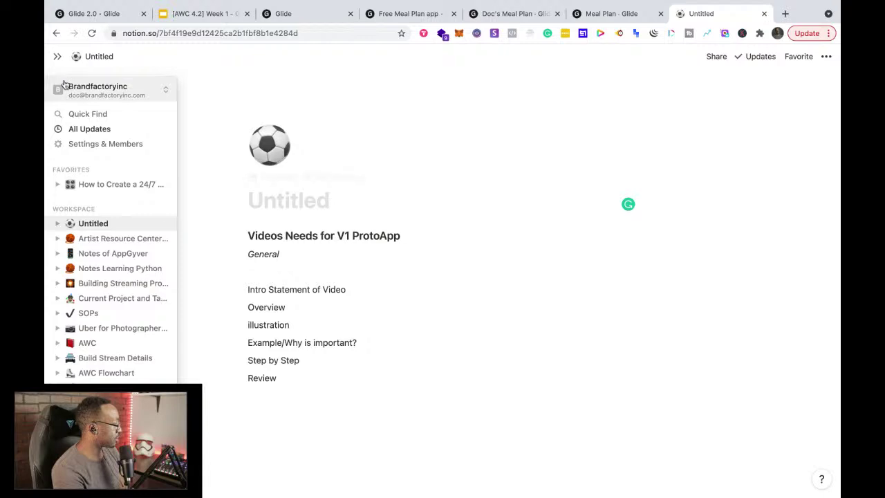
{"action": "scroll", "coordinate": [96, 315], "scroll_direction": "down", "scroll_amount": 1}
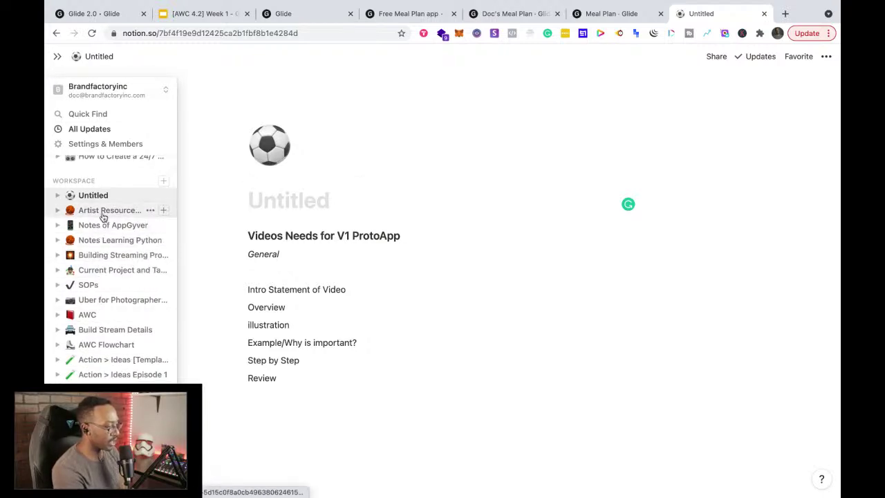
{"action": "scroll", "coordinate": [113, 271], "scroll_direction": "down", "scroll_amount": 4}
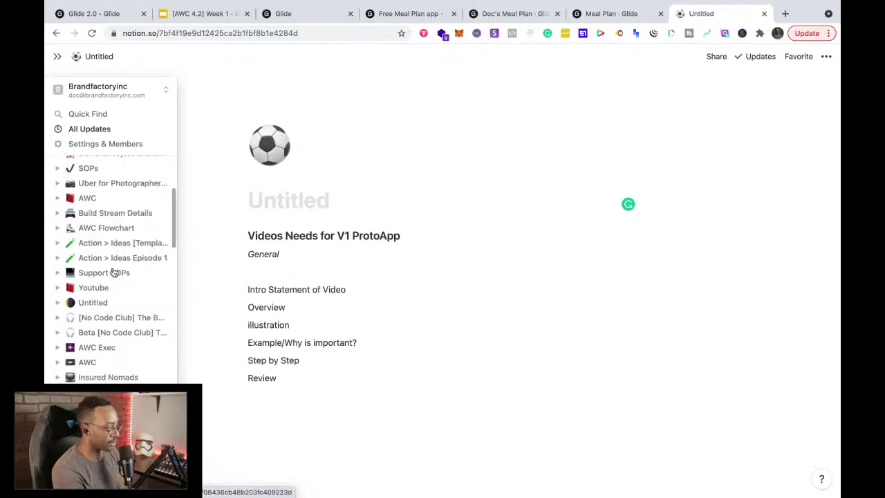
{"action": "scroll", "coordinate": [114, 272], "scroll_direction": "down", "scroll_amount": 8}
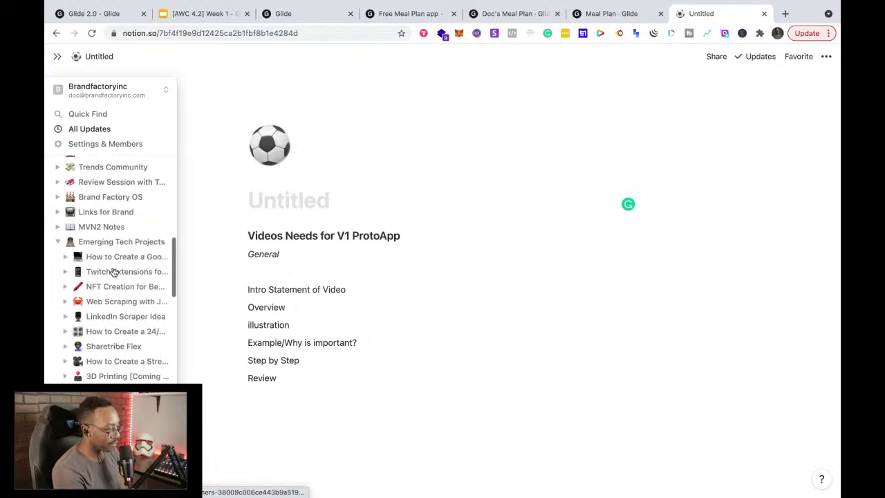
{"action": "scroll", "coordinate": [114, 271], "scroll_direction": "down", "scroll_amount": 7}
{"action": "scroll", "coordinate": [114, 271], "scroll_direction": "down", "scroll_amount": 5}
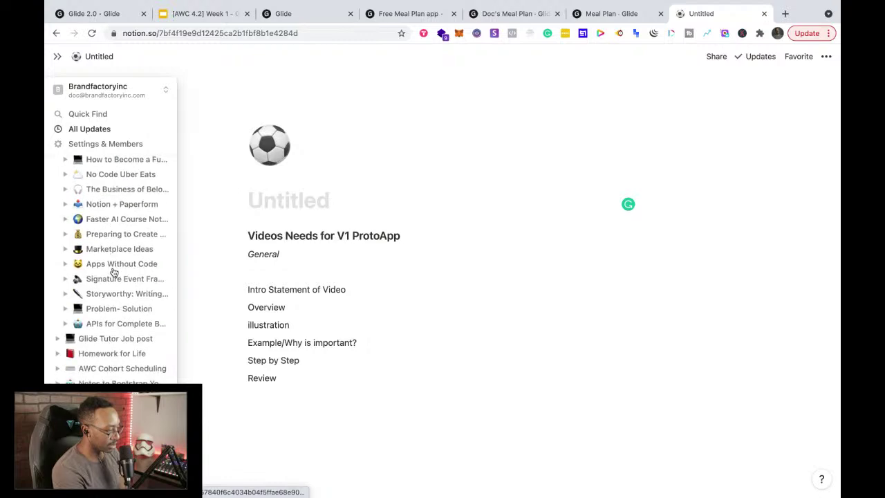
{"action": "scroll", "coordinate": [110, 340], "scroll_direction": "down", "scroll_amount": 2}
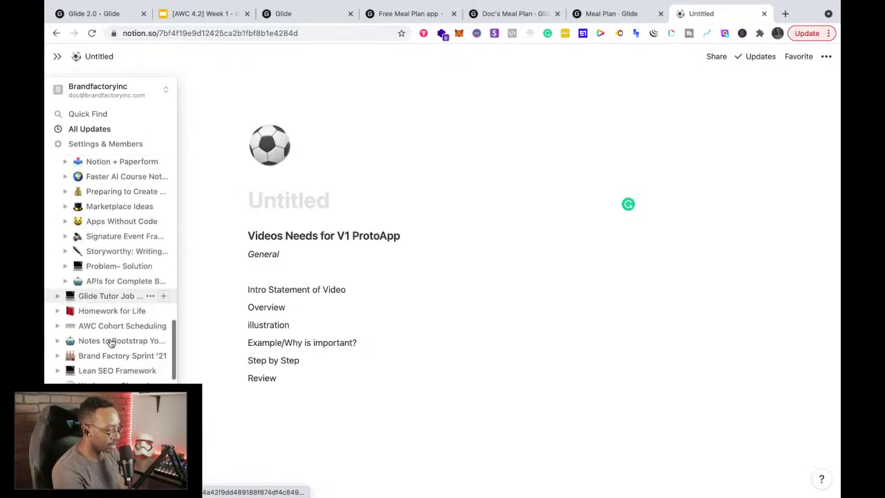
{"action": "scroll", "coordinate": [109, 353], "scroll_direction": "down", "scroll_amount": 10}
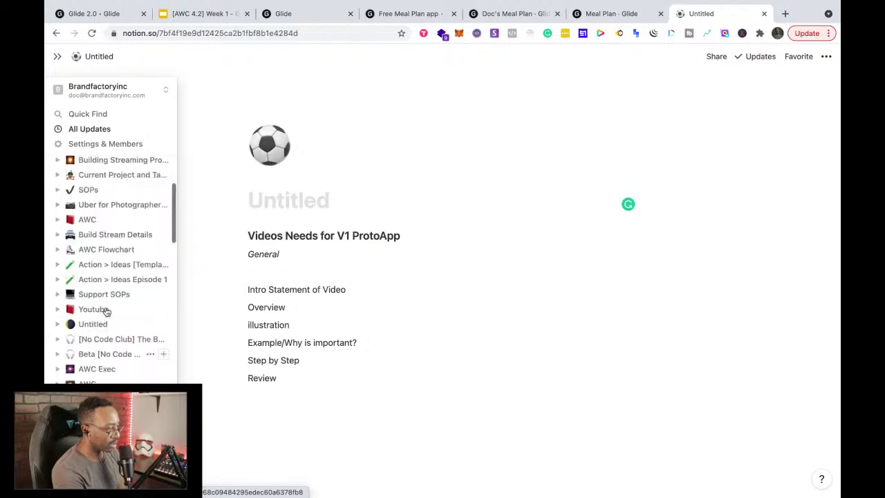
{"action": "scroll", "coordinate": [109, 279], "scroll_direction": "down", "scroll_amount": 15}
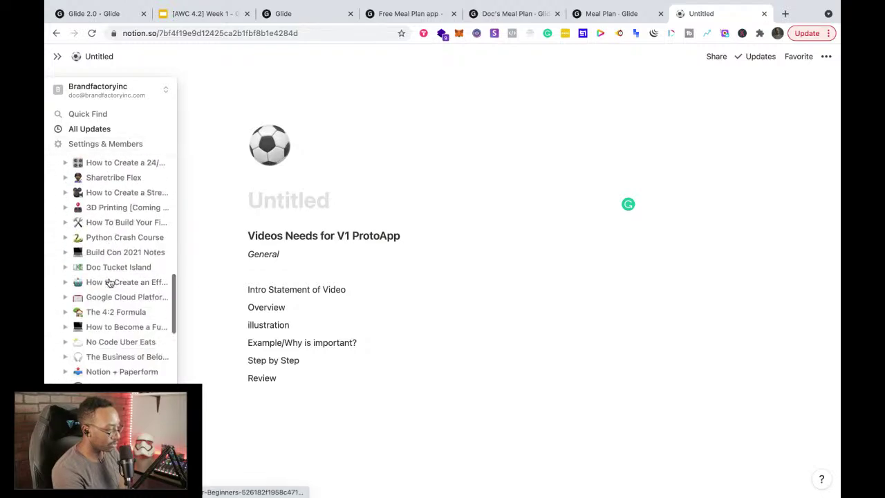
{"action": "scroll", "coordinate": [109, 282], "scroll_direction": "down", "scroll_amount": 5}
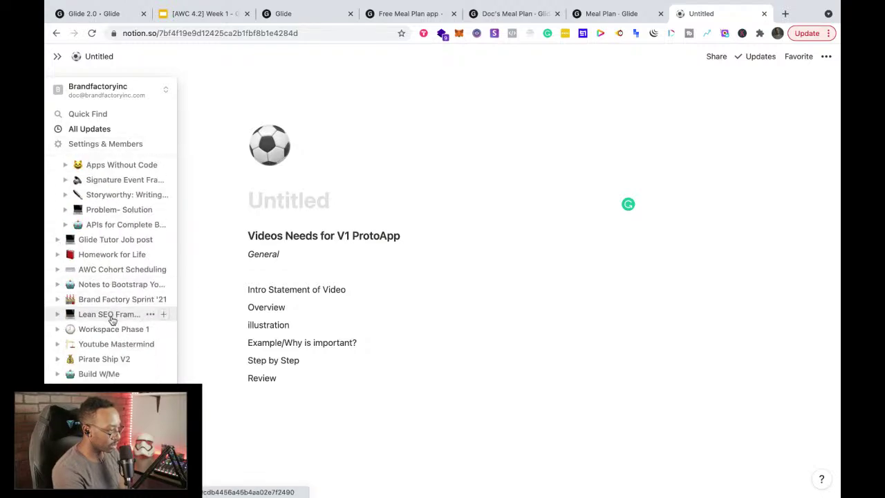
Step: Search Notion for 'glide', open Glide Apps- For Beginners, then return to the Meal Plan tab
{"action": "left_click", "coordinate": [92, 115]}
{"action": "type", "text": "glide"}
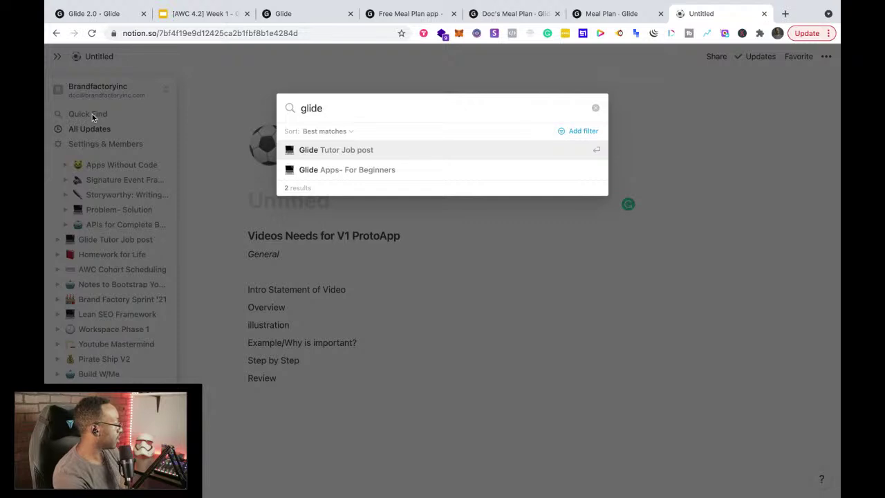
{"action": "key", "text": "Return"}
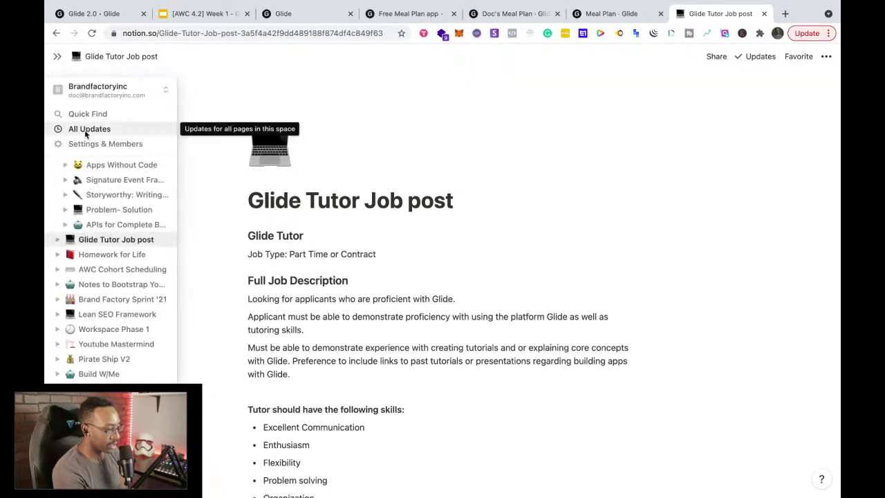
{"action": "left_click", "coordinate": [83, 113]}
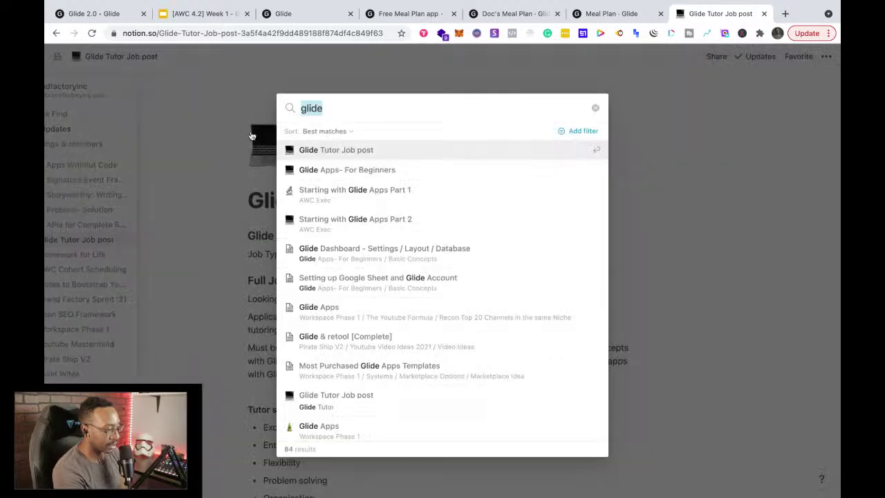
{"action": "left_click", "coordinate": [312, 169]}
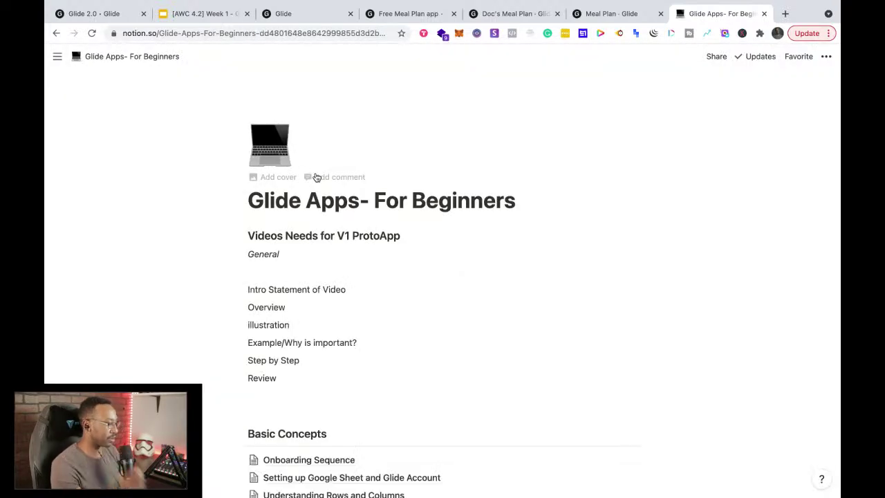
{"action": "scroll", "coordinate": [331, 214], "scroll_direction": "down", "scroll_amount": 5}
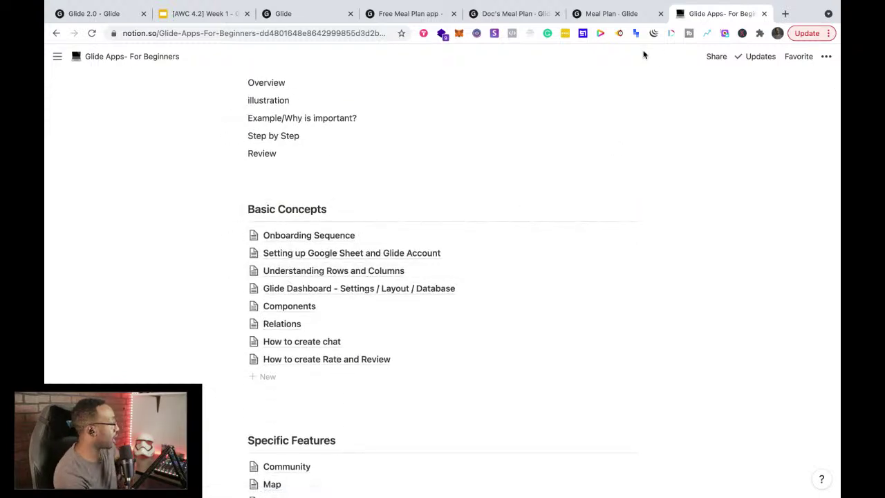
{"action": "left_click", "coordinate": [623, 14]}
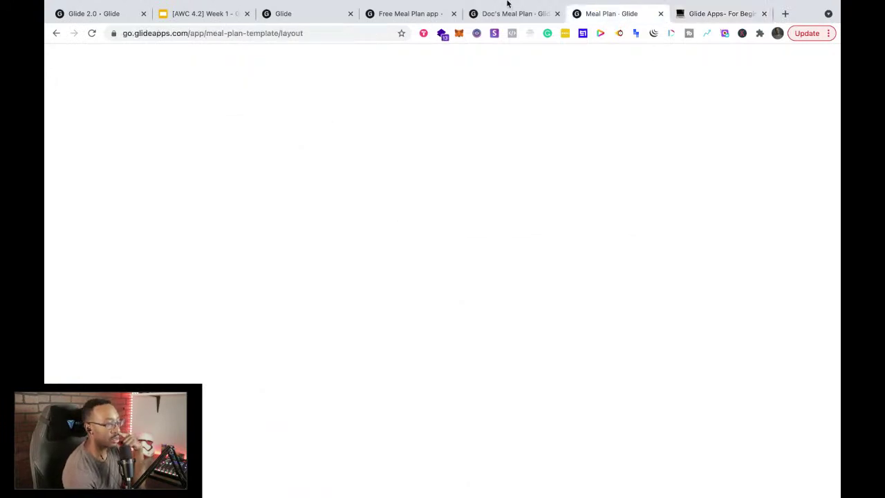
Step: Go back to Doc's Meal Plan and close the Meal Plan template tab
{"action": "left_click", "coordinate": [504, 14]}
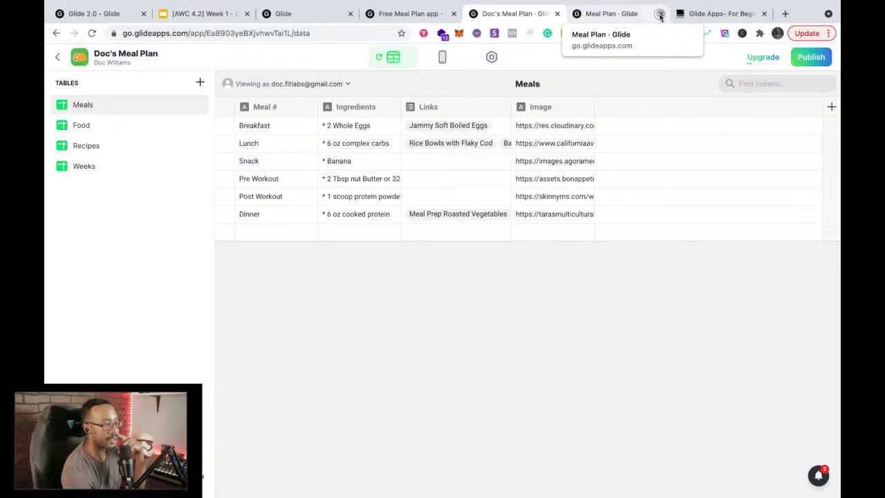
{"action": "middle_click", "coordinate": [579, 17]}
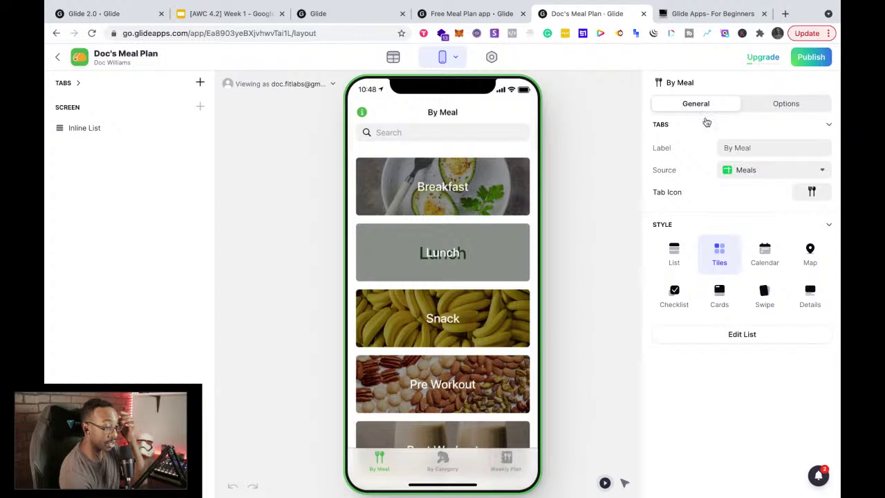
Step: Inspect the By Meal tab and Breakfast details settings, then list all the app's tabs
{"action": "left_click", "coordinate": [798, 101]}
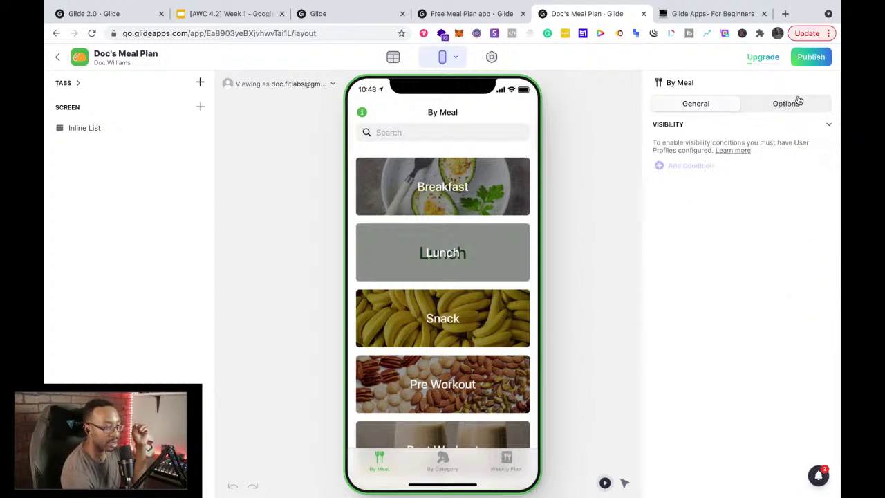
{"action": "left_click", "coordinate": [727, 108]}
{"action": "left_click", "coordinate": [476, 201]}
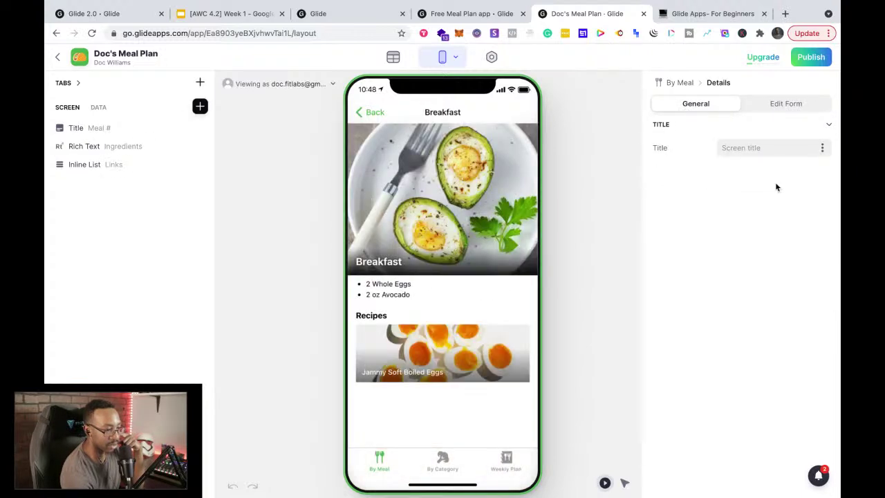
{"action": "left_click", "coordinate": [786, 109]}
{"action": "left_click", "coordinate": [715, 105]}
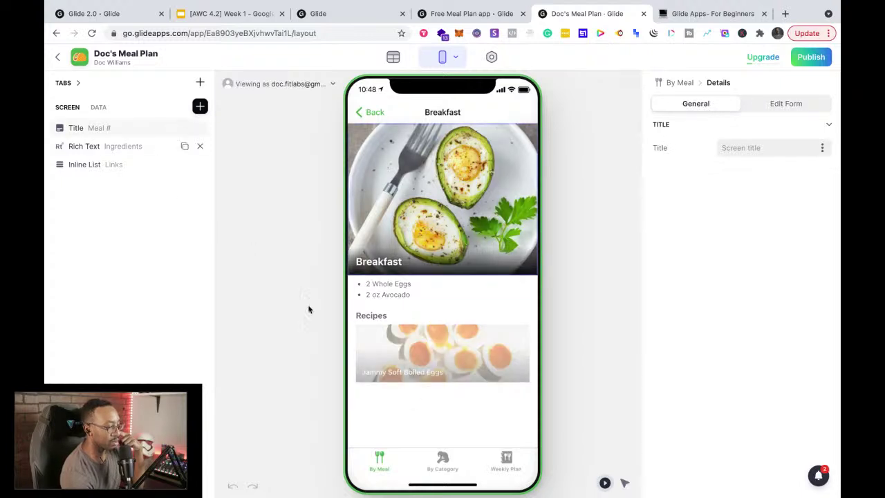
{"action": "left_click", "coordinate": [371, 115]}
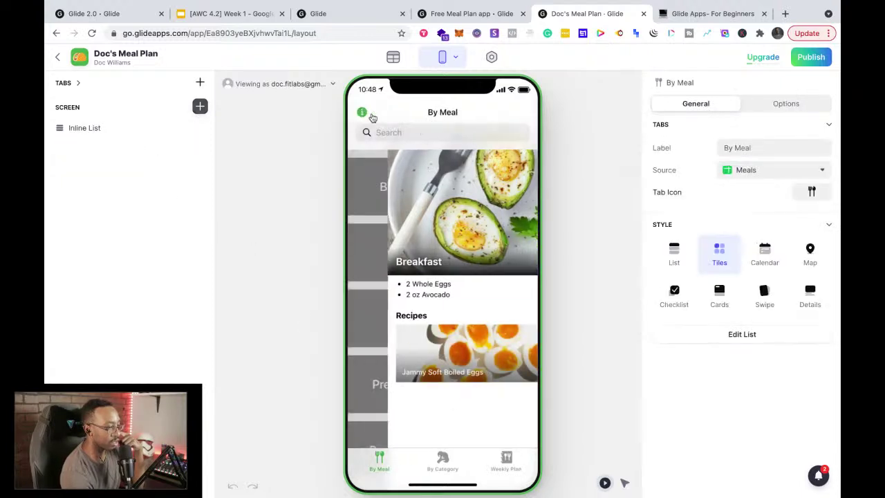
{"action": "scroll", "coordinate": [406, 320], "scroll_direction": "down", "scroll_amount": 3}
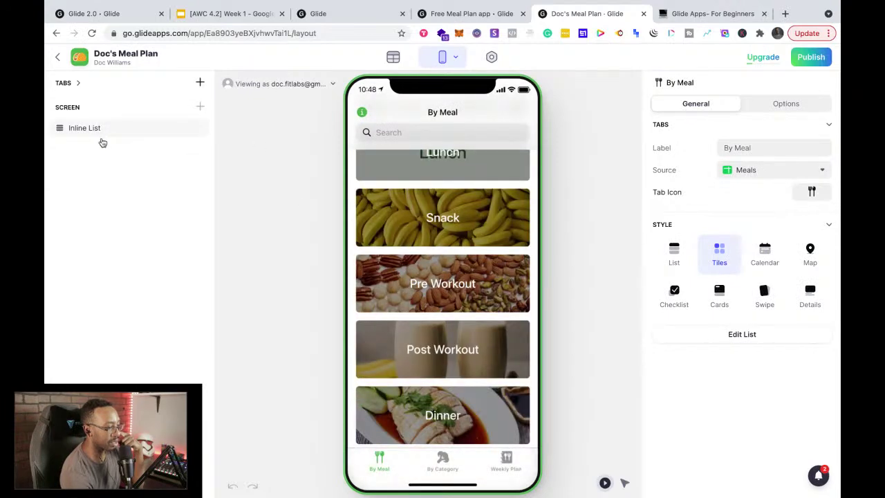
{"action": "left_click", "coordinate": [77, 83]}
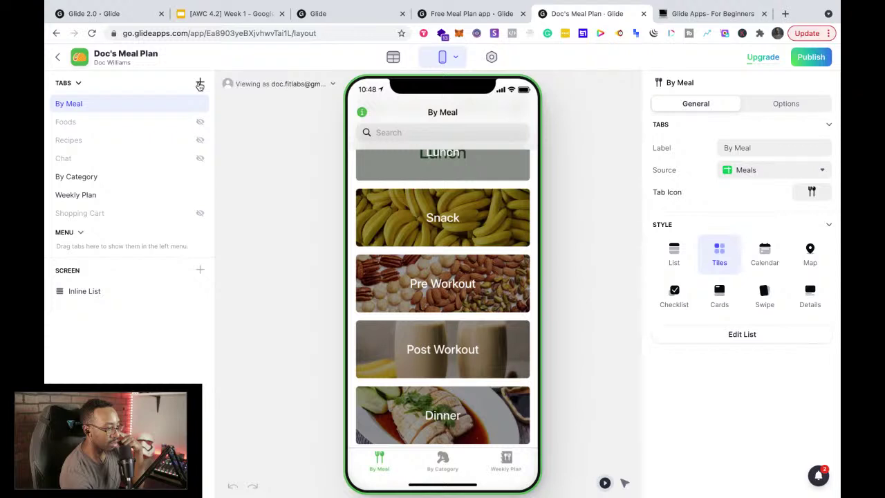
Step: Add a new Meals list tab and label it 'Beta Test'
{"action": "left_click", "coordinate": [200, 83]}
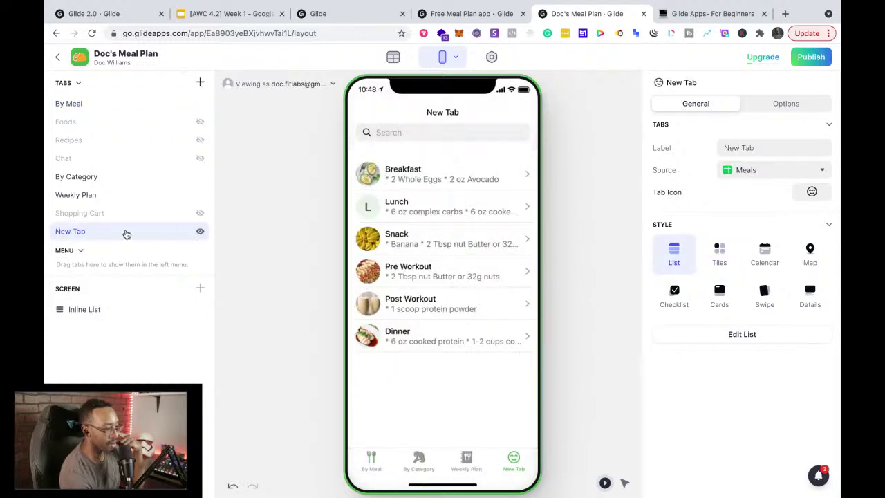
{"action": "left_click", "coordinate": [82, 235]}
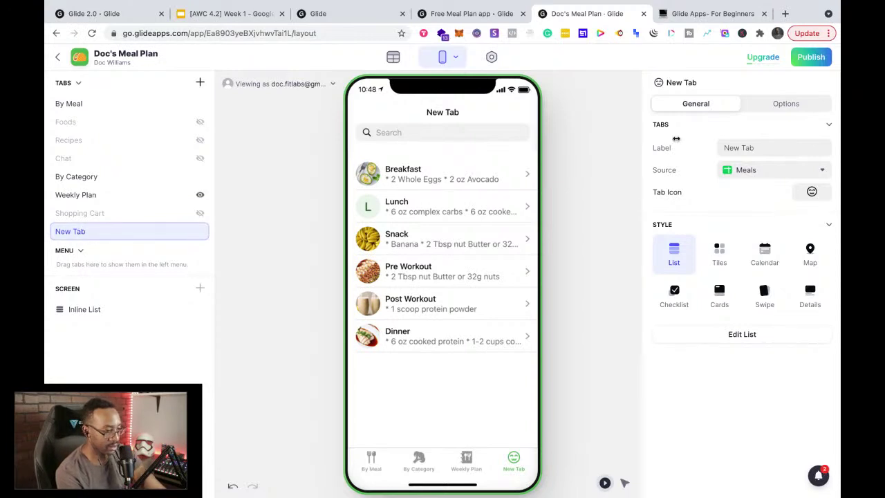
{"action": "left_click", "coordinate": [785, 153]}
{"action": "triple_click", "coordinate": [784, 153]}
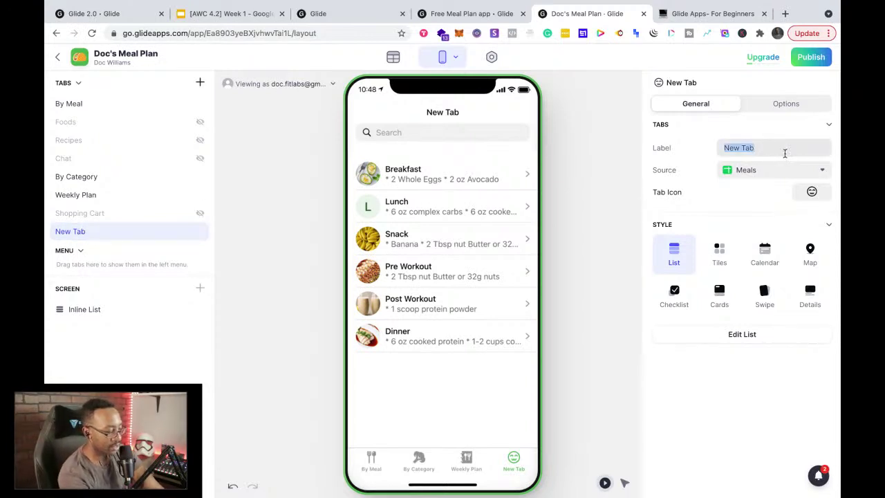
{"action": "type", "text": "be"}
{"action": "type", "text": "Beta Test"}
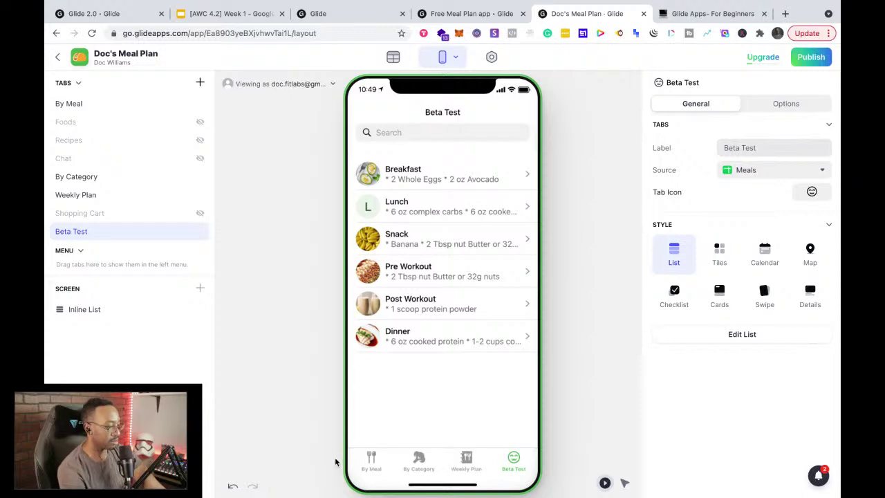
{"action": "key", "text": "ctrl+plus"}
{"action": "key", "text": "ctrl+plus"}
{"action": "key", "text": "ctrl+plus"}
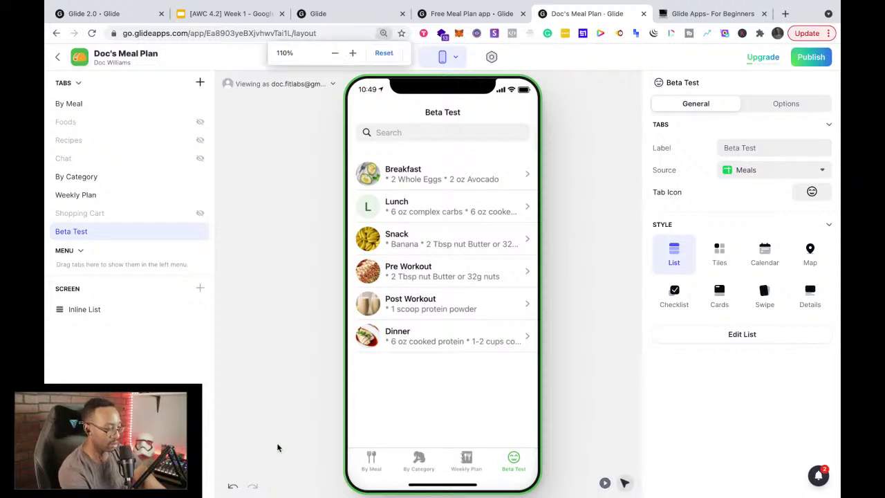
{"action": "key", "text": "ctrl+plus"}
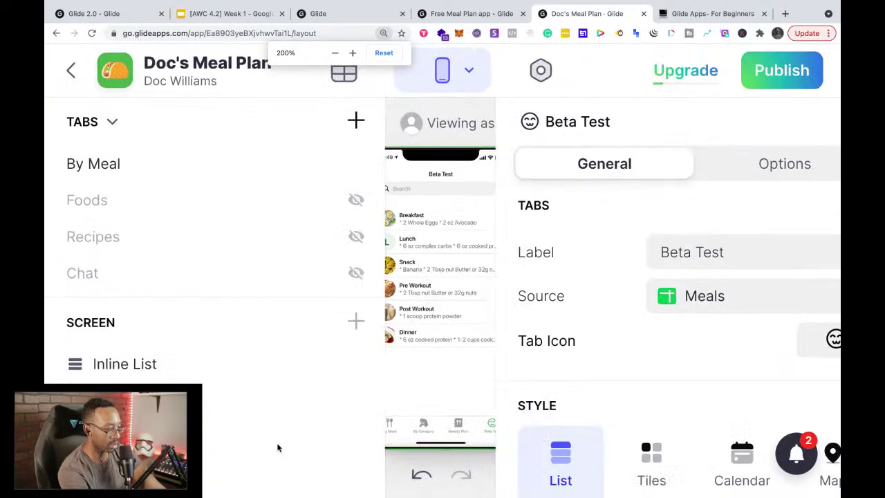
{"action": "key", "text": "ctrl+minus"}
{"action": "key", "text": "ctrl+minus"}
{"action": "key", "text": "ctrl+minus"}
{"action": "key", "text": "ctrl+minus"}
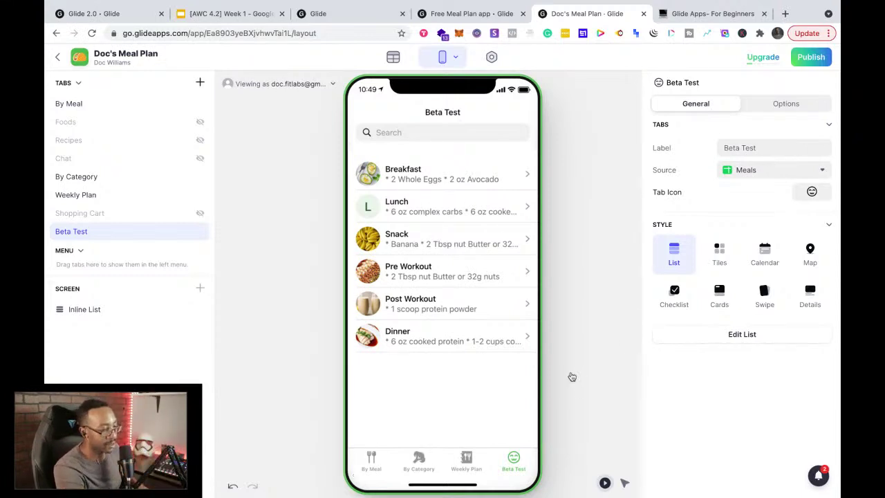
Step: Check the Beta Test tab's settings and open its meal list options, briefly previewing Weekly Plan
{"action": "left_click", "coordinate": [777, 109]}
{"action": "left_click", "coordinate": [702, 106]}
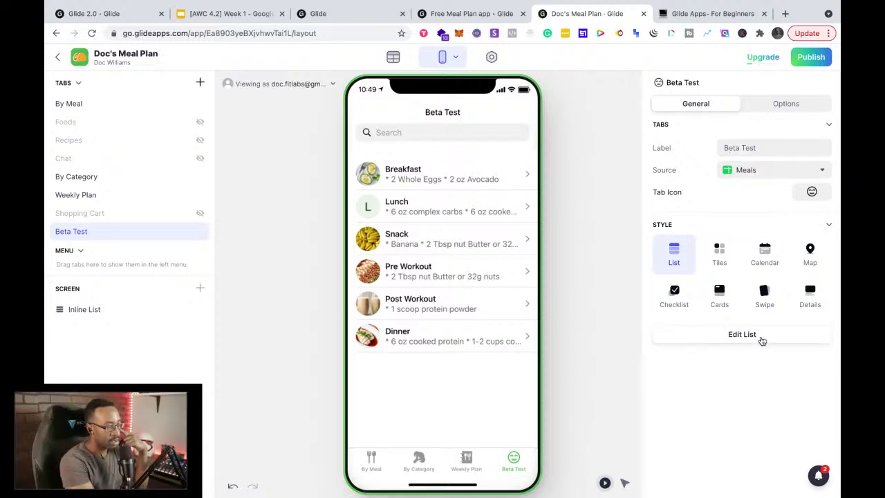
{"action": "left_click", "coordinate": [761, 337]}
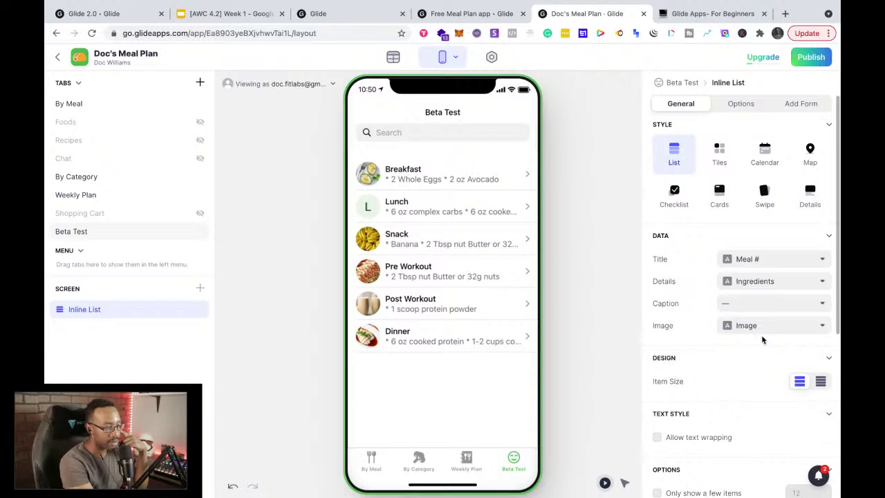
{"action": "scroll", "coordinate": [763, 331], "scroll_direction": "down", "scroll_amount": 4}
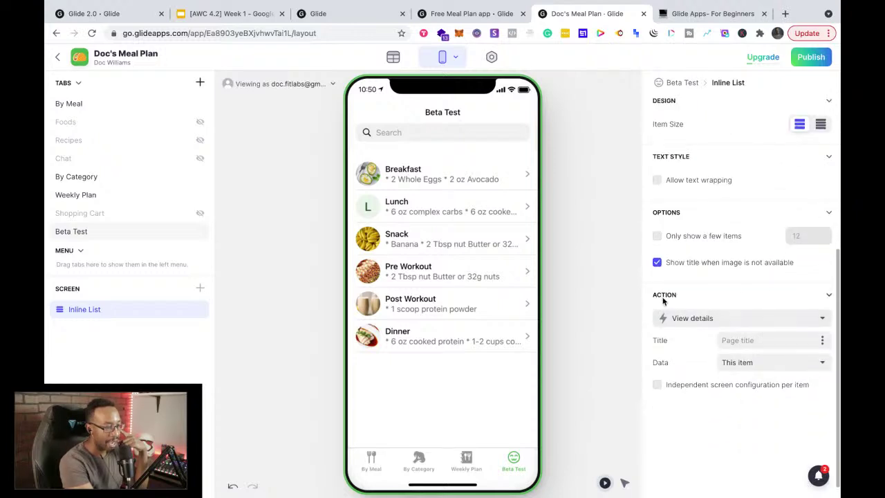
{"action": "scroll", "coordinate": [706, 304], "scroll_direction": "up", "scroll_amount": 1}
{"action": "scroll", "coordinate": [707, 304], "scroll_direction": "up", "scroll_amount": 2}
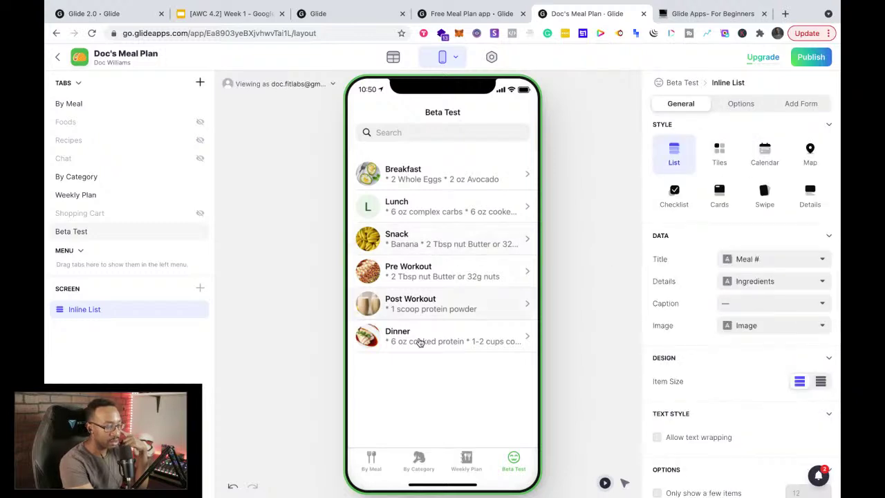
{"action": "left_click", "coordinate": [464, 466]}
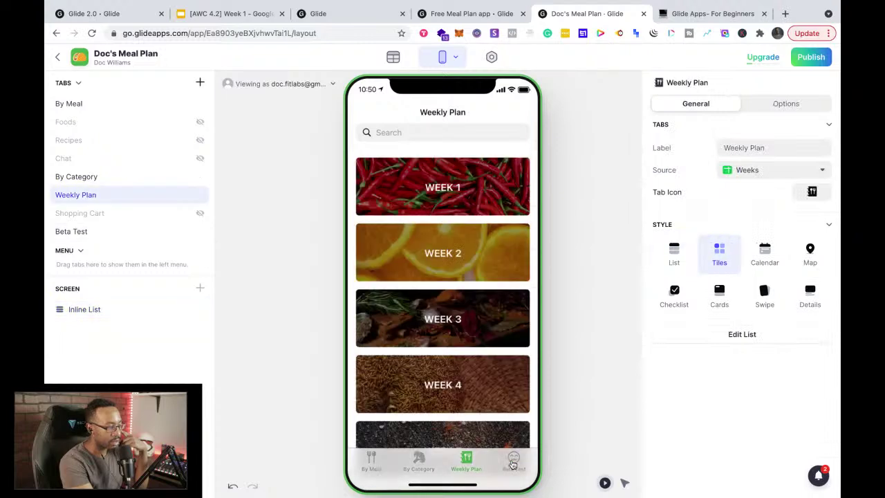
{"action": "left_click", "coordinate": [512, 462]}
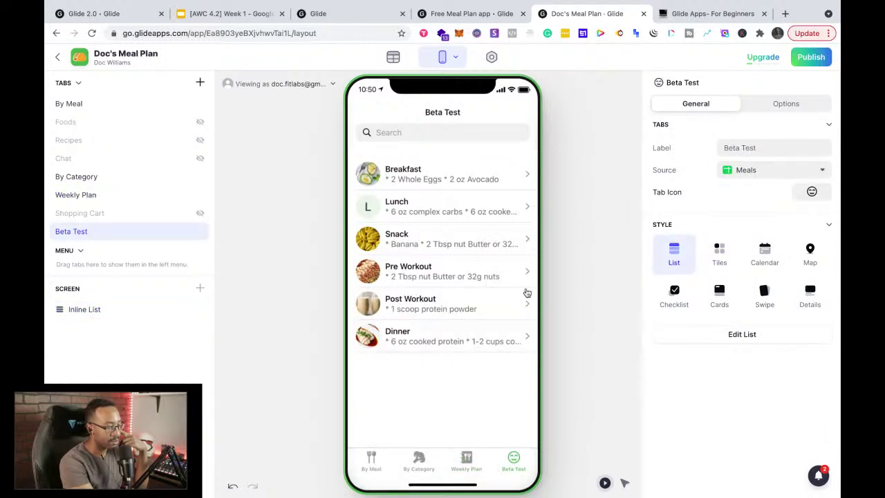
Step: Review the meal list's item actions, keeping View details as the tap action
{"action": "left_click", "coordinate": [703, 337]}
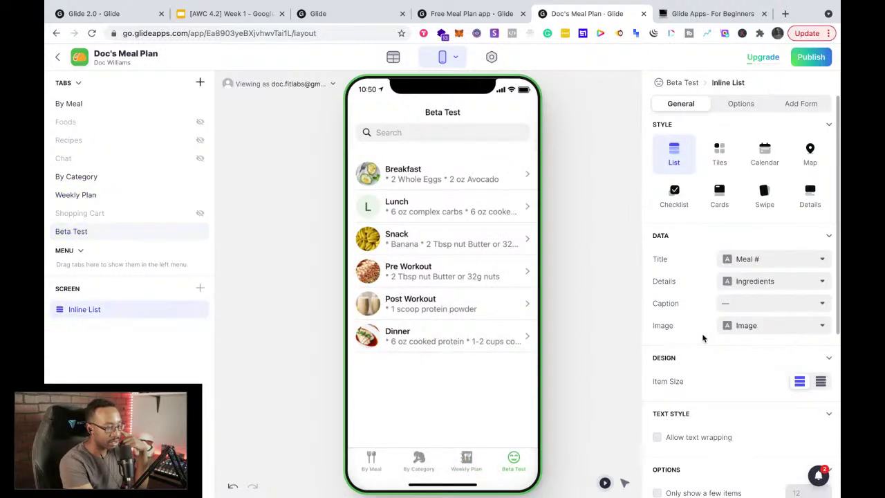
{"action": "scroll", "coordinate": [703, 337], "scroll_direction": "down", "scroll_amount": 3}
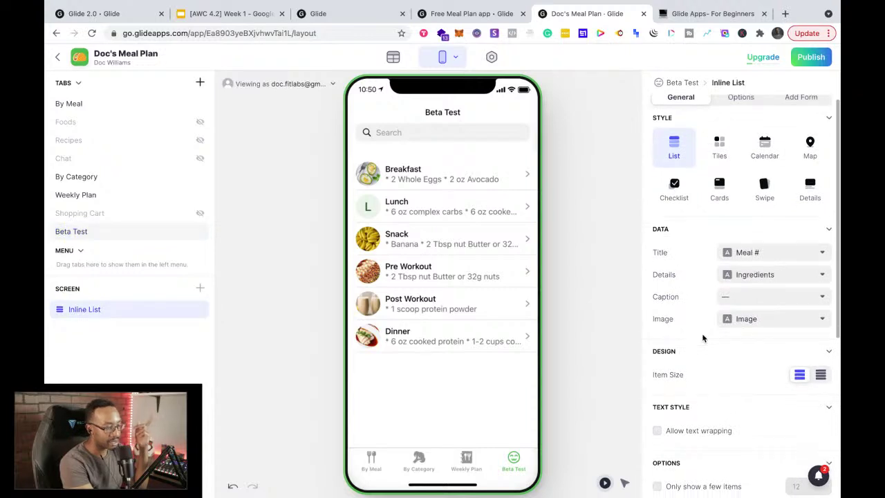
{"action": "scroll", "coordinate": [703, 338], "scroll_direction": "down", "scroll_amount": 4}
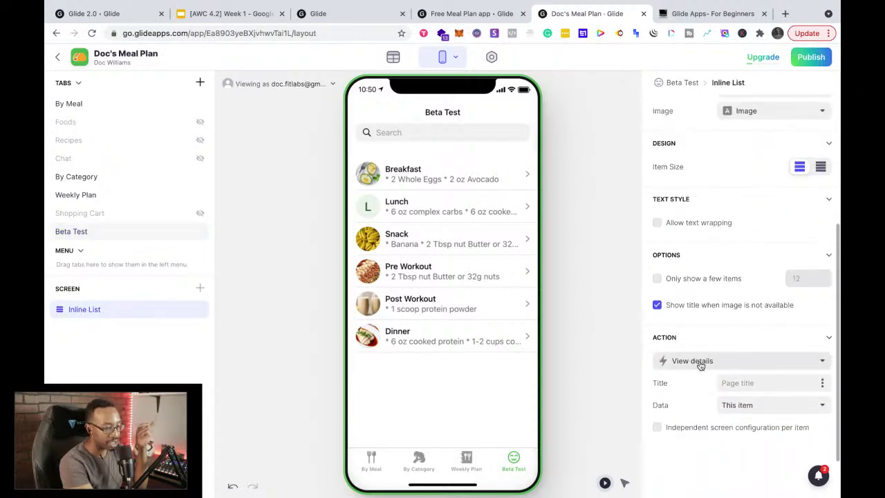
{"action": "left_click", "coordinate": [725, 305]}
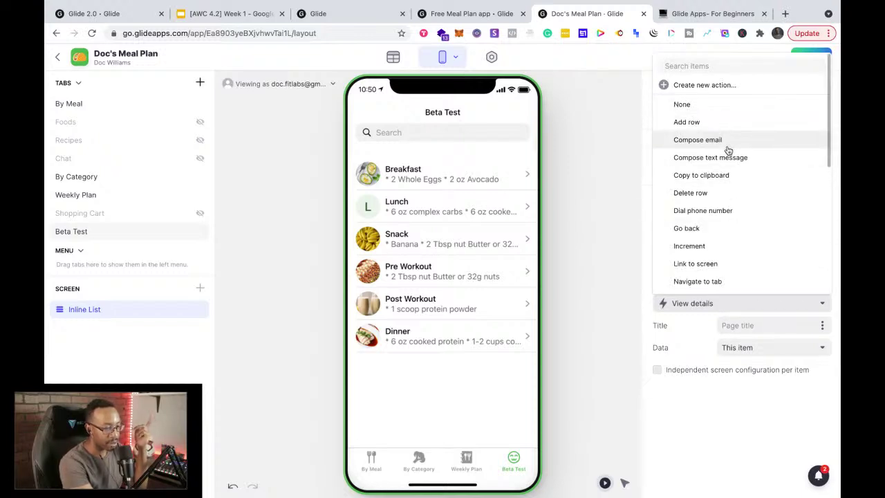
{"action": "left_click", "coordinate": [709, 391]}
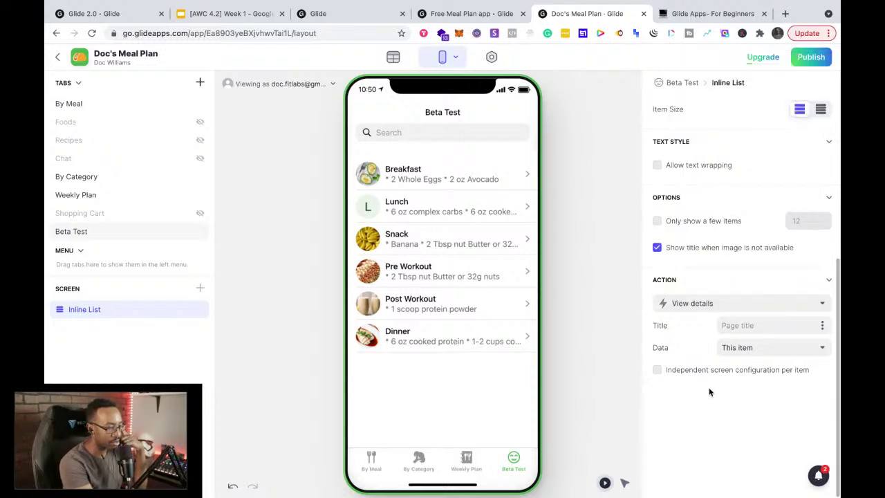
{"action": "left_click", "coordinate": [700, 304]}
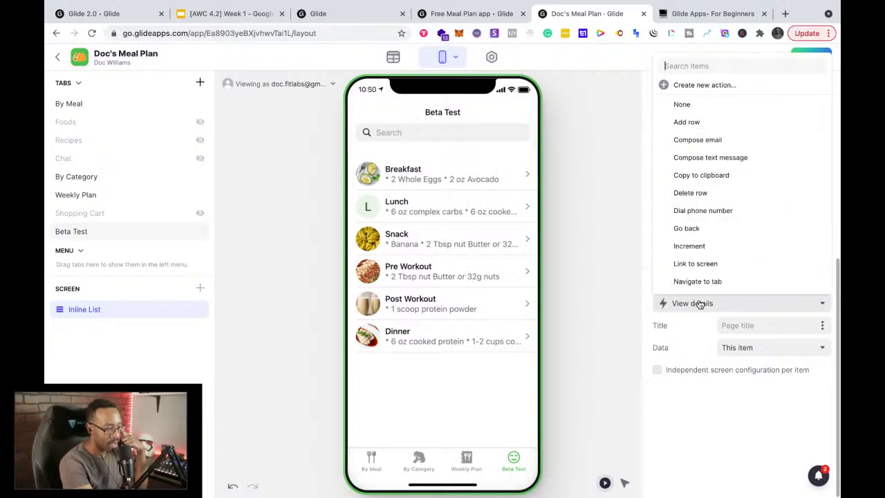
{"action": "left_click", "coordinate": [726, 432]}
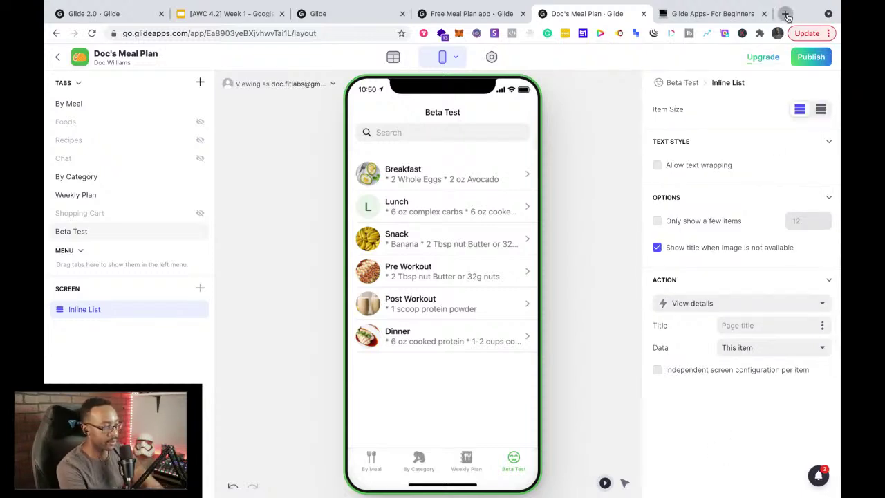
{"action": "left_click", "coordinate": [785, 14]}
Step: Google 'glide apps how to use zapier' and glance at the Integrating Zapier with Glide video
{"action": "type", "text": "gl"}
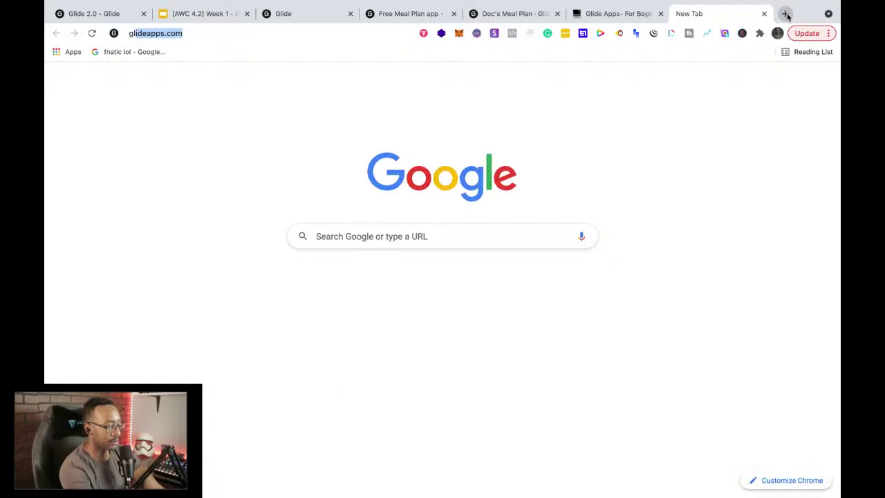
{"action": "type", "text": "ide apps how to use "}
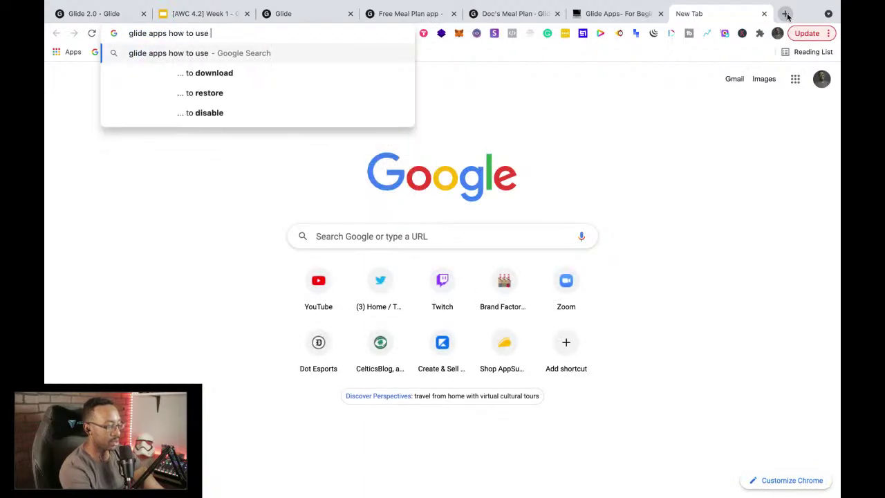
{"action": "type", "text": "zapier"}
{"action": "key", "text": "Return"}
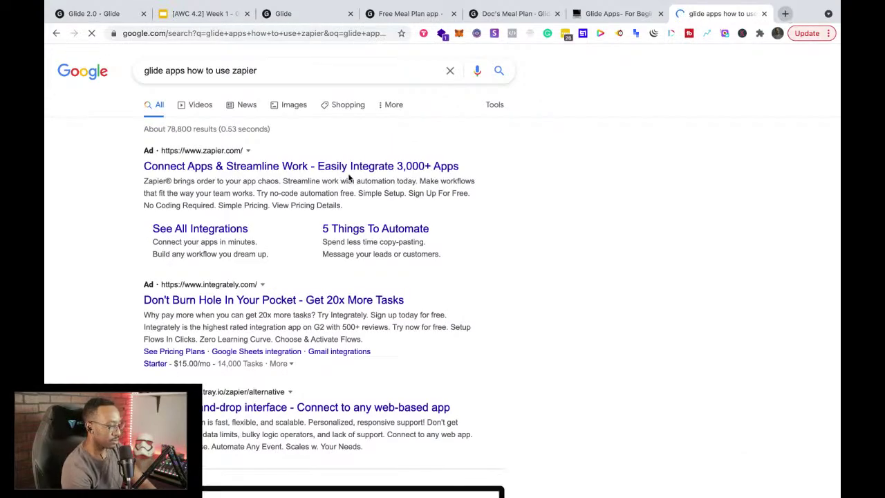
{"action": "scroll", "coordinate": [307, 280], "scroll_direction": "down", "scroll_amount": 6}
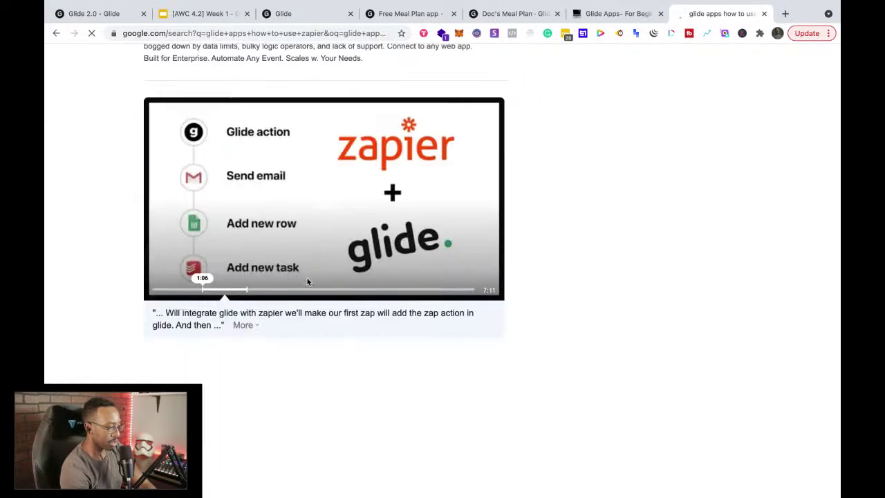
{"action": "scroll", "coordinate": [307, 280], "scroll_direction": "down", "scroll_amount": 1}
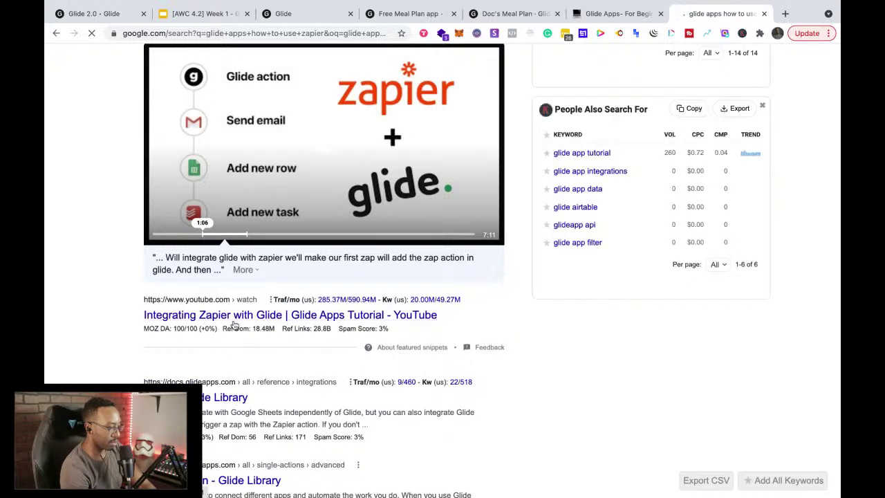
{"action": "left_click", "coordinate": [235, 317]}
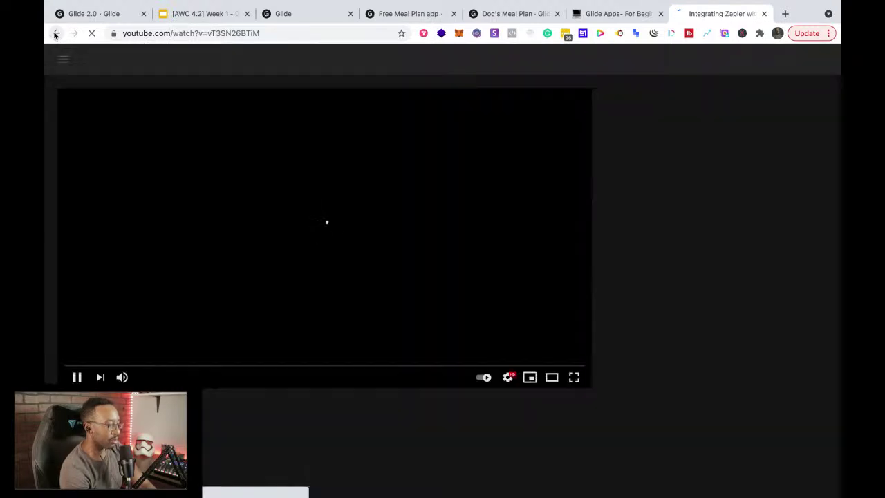
{"action": "left_click", "coordinate": [56, 34]}
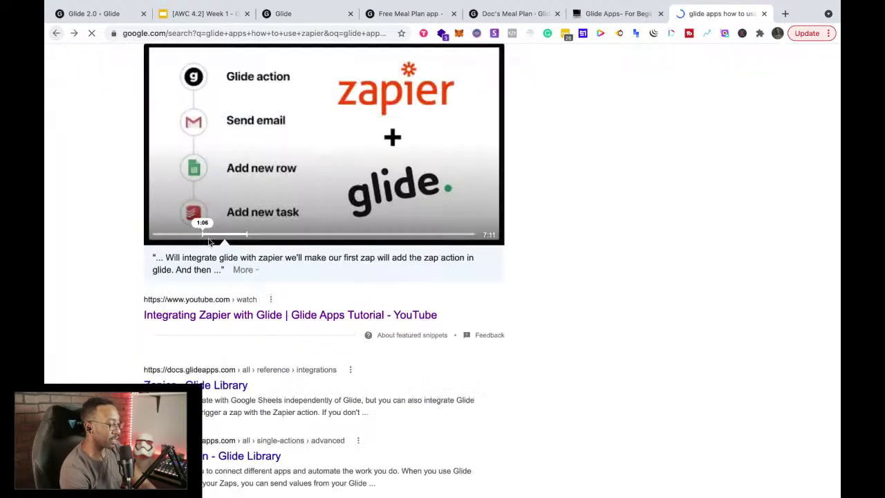
Step: Scroll through the remaining search results, then return to the Doc's Meal Plan editor
{"action": "scroll", "coordinate": [209, 242], "scroll_direction": "down", "scroll_amount": 2}
{"action": "scroll", "coordinate": [208, 248], "scroll_direction": "down", "scroll_amount": 2}
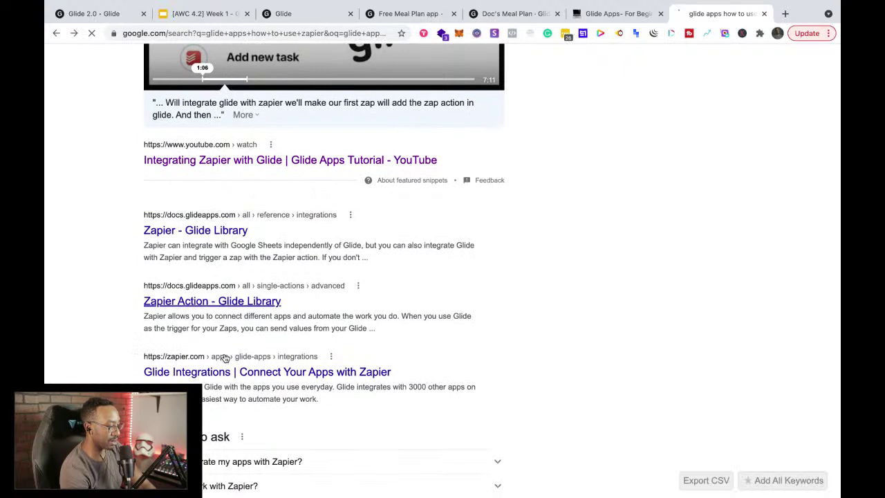
{"action": "scroll", "coordinate": [235, 412], "scroll_direction": "down", "scroll_amount": 4}
{"action": "scroll", "coordinate": [235, 412], "scroll_direction": "down", "scroll_amount": 2}
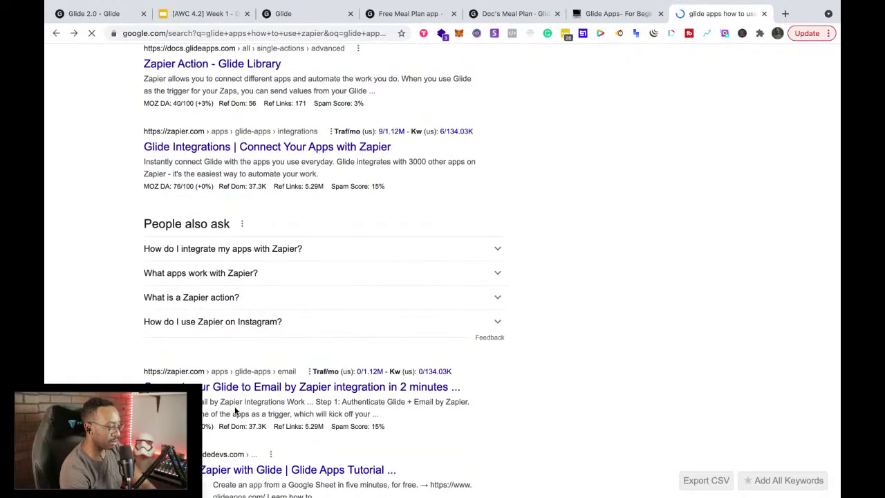
{"action": "scroll", "coordinate": [235, 411], "scroll_direction": "down", "scroll_amount": 3}
{"action": "scroll", "coordinate": [235, 411], "scroll_direction": "down", "scroll_amount": 5}
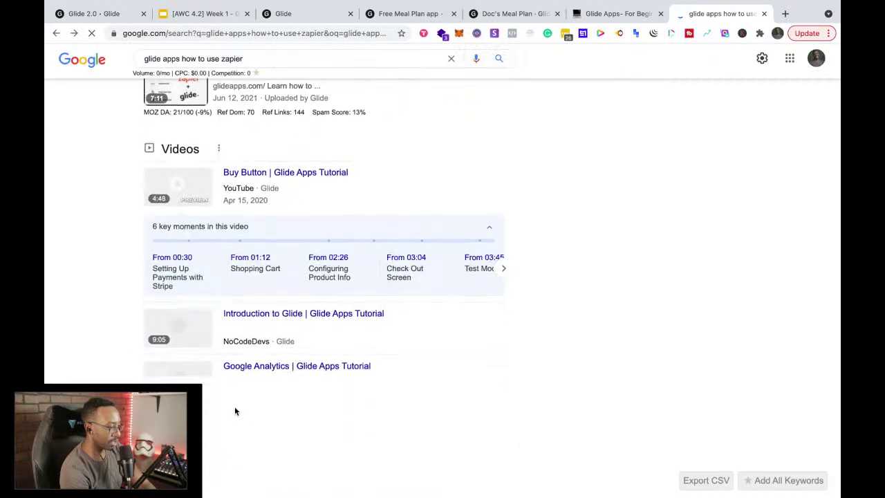
{"action": "scroll", "coordinate": [235, 412], "scroll_direction": "down", "scroll_amount": 3}
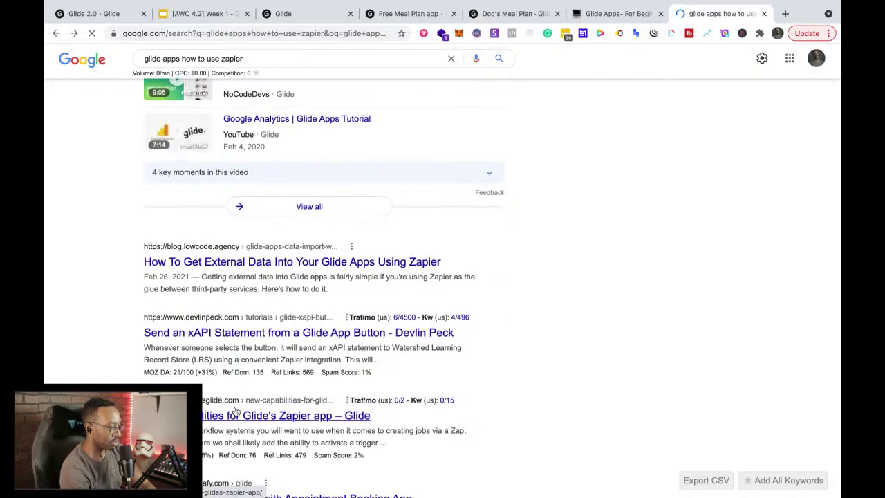
{"action": "scroll", "coordinate": [235, 411], "scroll_direction": "up", "scroll_amount": 20}
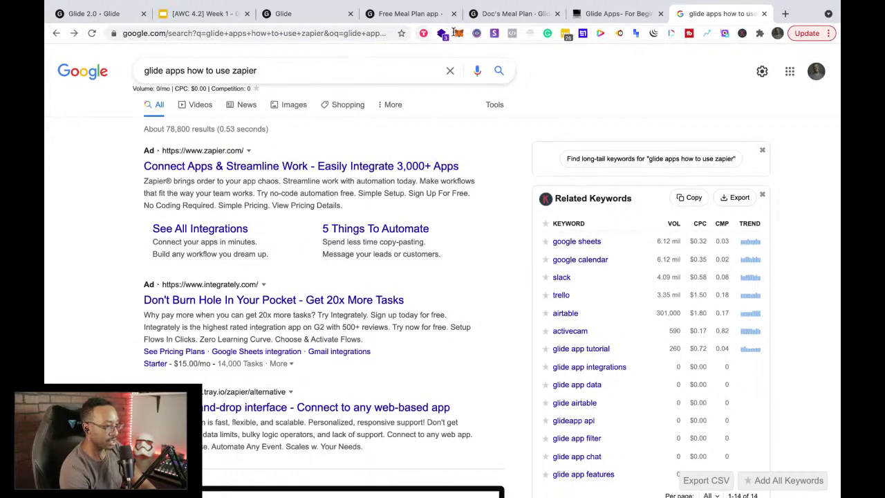
{"action": "left_click", "coordinate": [450, 14]}
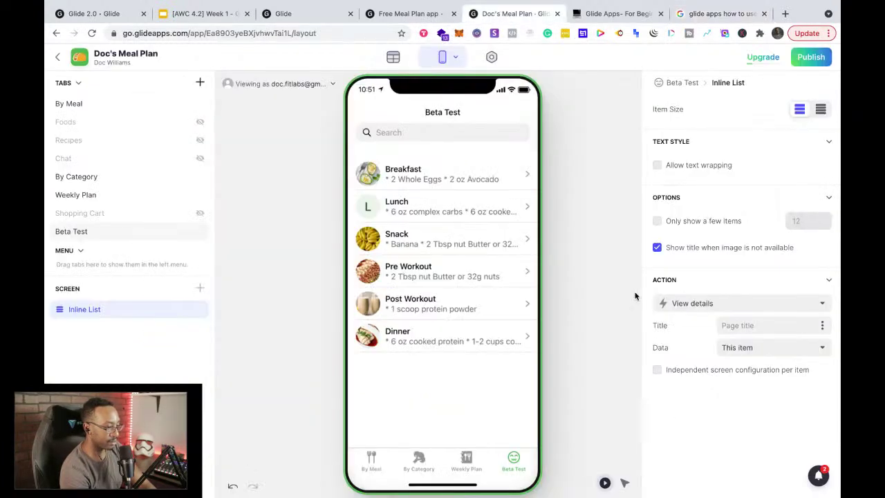
{"action": "left_click", "coordinate": [819, 476]}
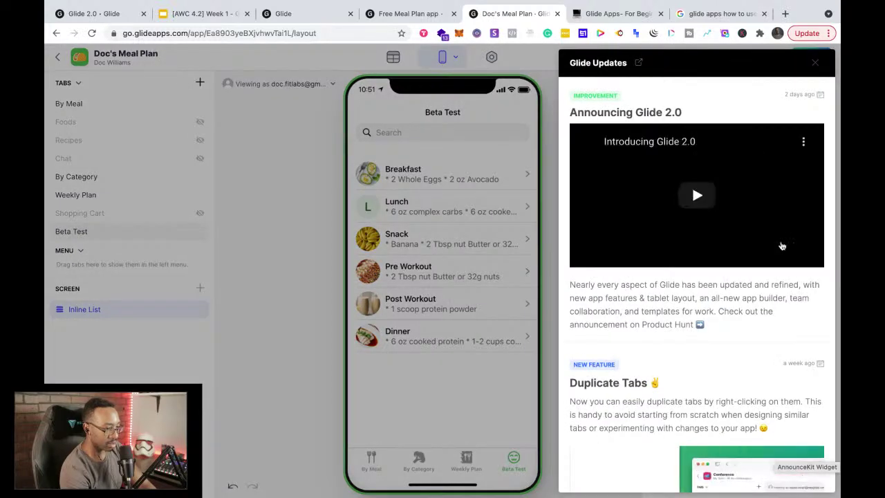
{"action": "scroll", "coordinate": [752, 312], "scroll_direction": "down", "scroll_amount": 12}
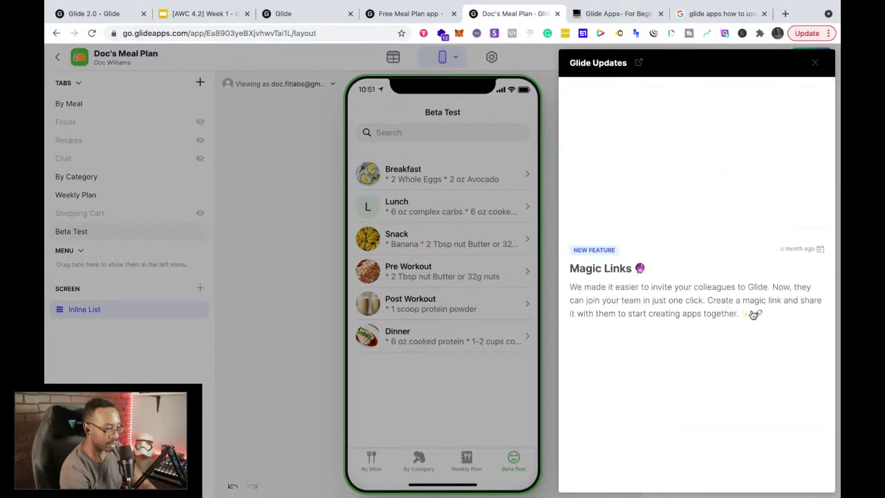
{"action": "scroll", "coordinate": [753, 315], "scroll_direction": "down", "scroll_amount": 6}
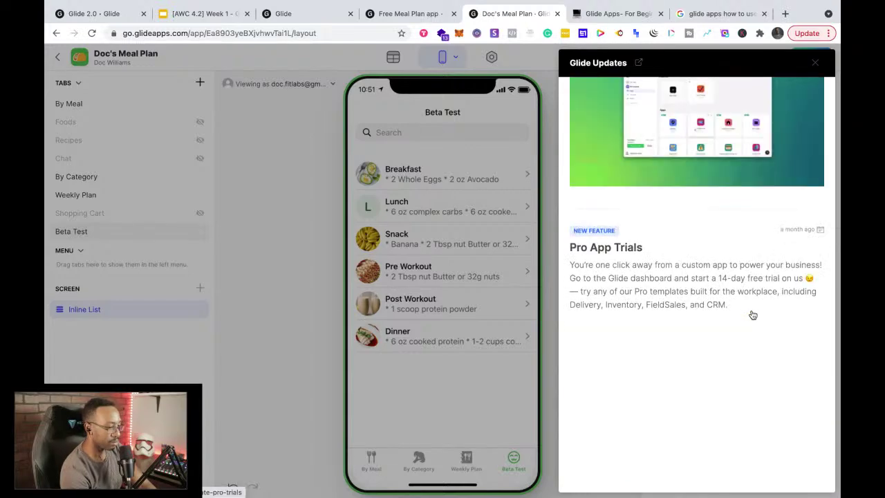
{"action": "scroll", "coordinate": [751, 312], "scroll_direction": "down", "scroll_amount": 3}
{"action": "scroll", "coordinate": [765, 276], "scroll_direction": "down", "scroll_amount": 2}
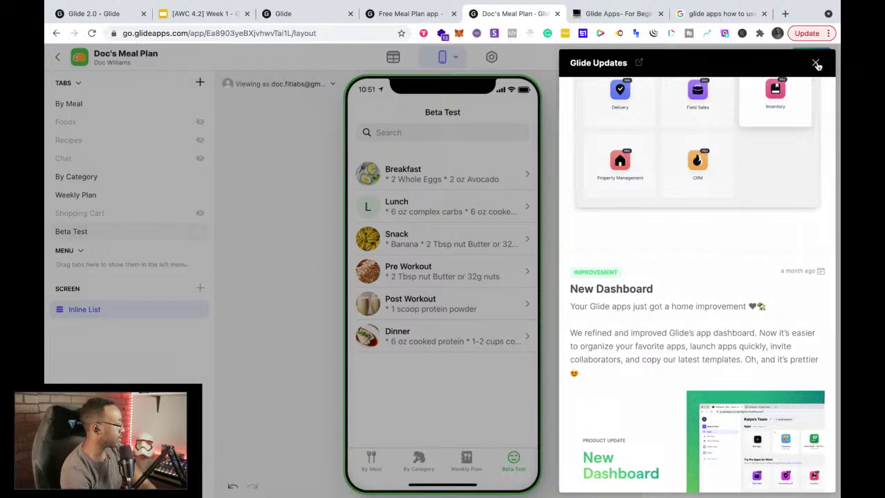
{"action": "left_click", "coordinate": [815, 64]}
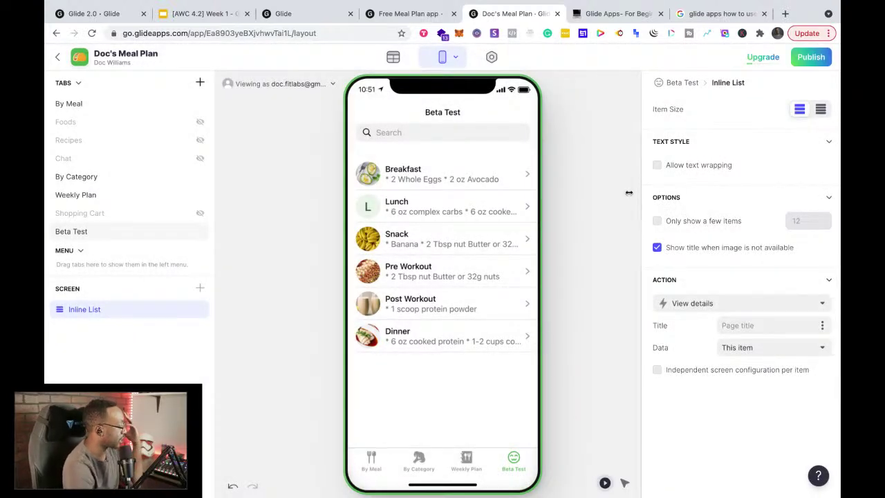
{"action": "left_click", "coordinate": [104, 14]}
Step: Glance at the Glide Apps- For Beginners notes, My Apps dashboard and Free Meal Plan template
{"action": "left_click", "coordinate": [612, 15]}
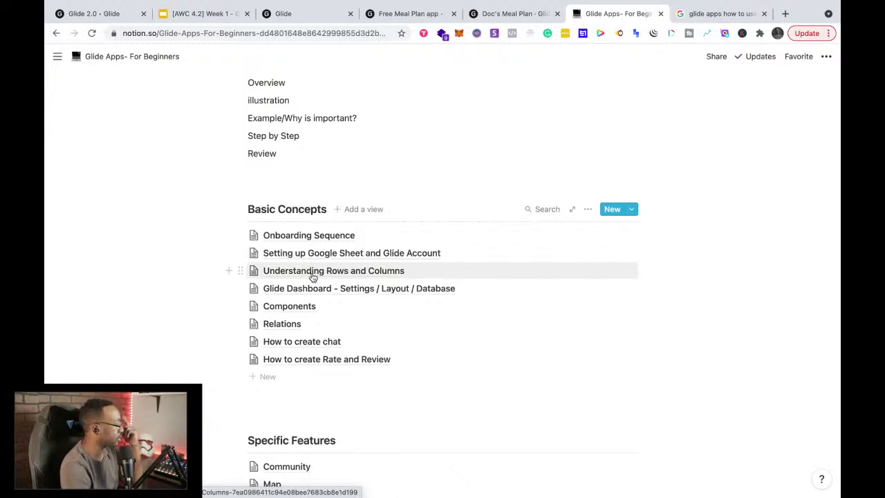
{"action": "left_click", "coordinate": [297, 13]}
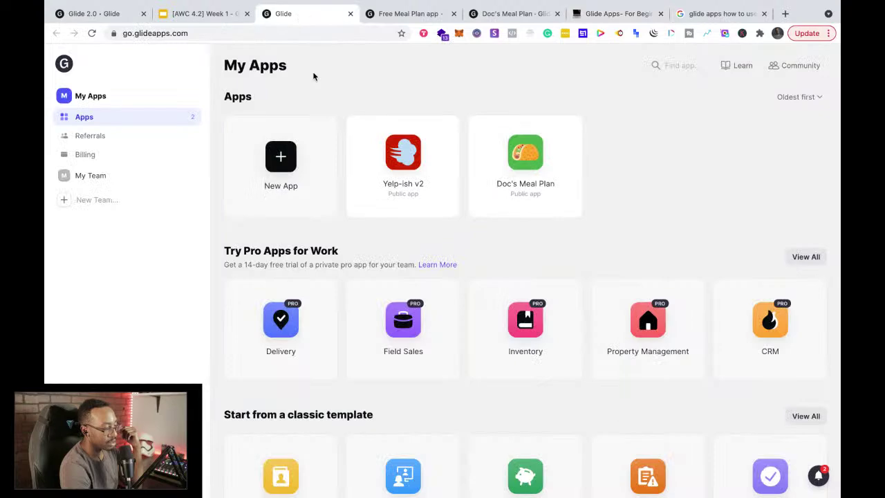
{"action": "left_click", "coordinate": [387, 13]}
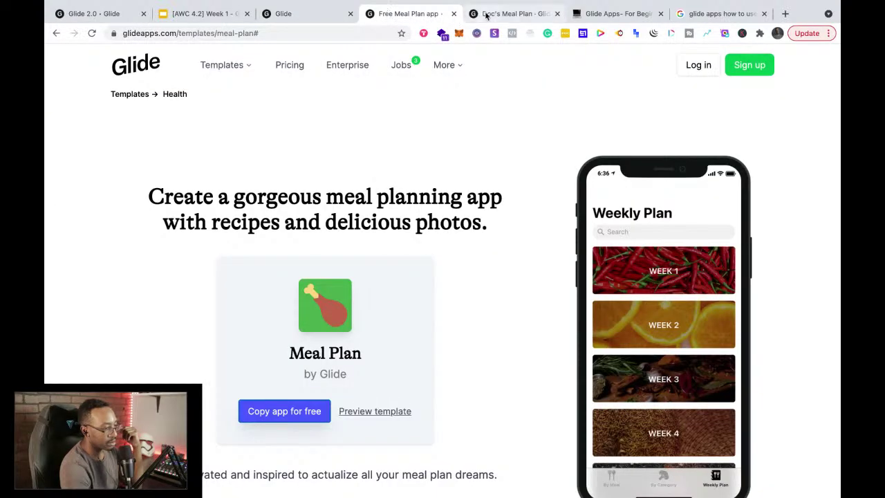
Step: Close the Free Meal Plan template tab and open the By Meal tab in Doc's Meal Plan
{"action": "left_click", "coordinate": [483, 13]}
{"action": "left_click", "coordinate": [454, 13]}
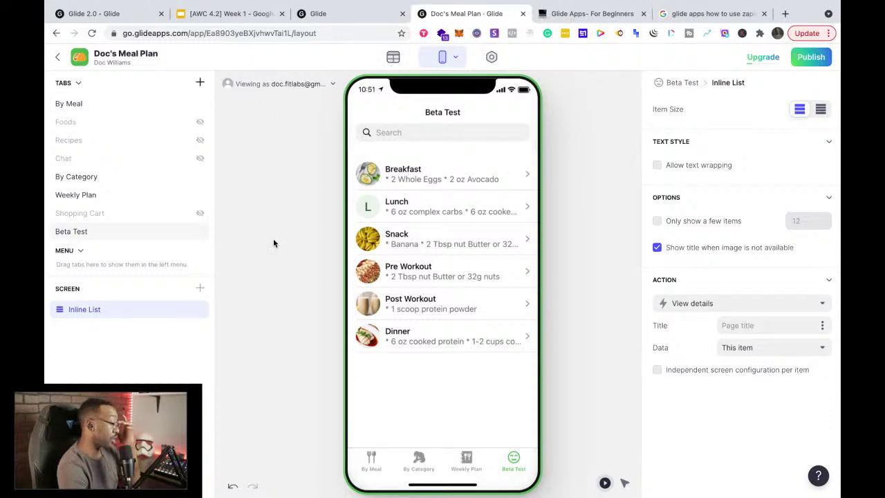
{"action": "left_click", "coordinate": [371, 461]}
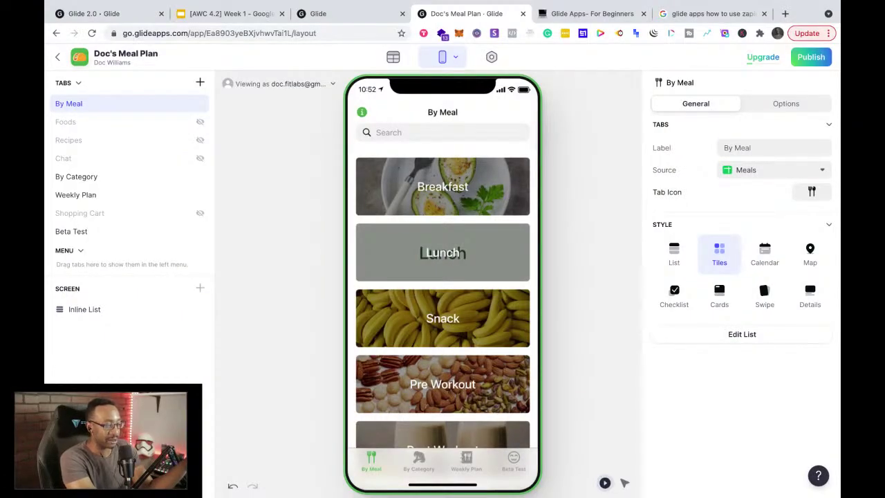
Step: Try the List style on By Meal, revert to Tiles, and view the Meals data table
{"action": "left_click", "coordinate": [674, 253]}
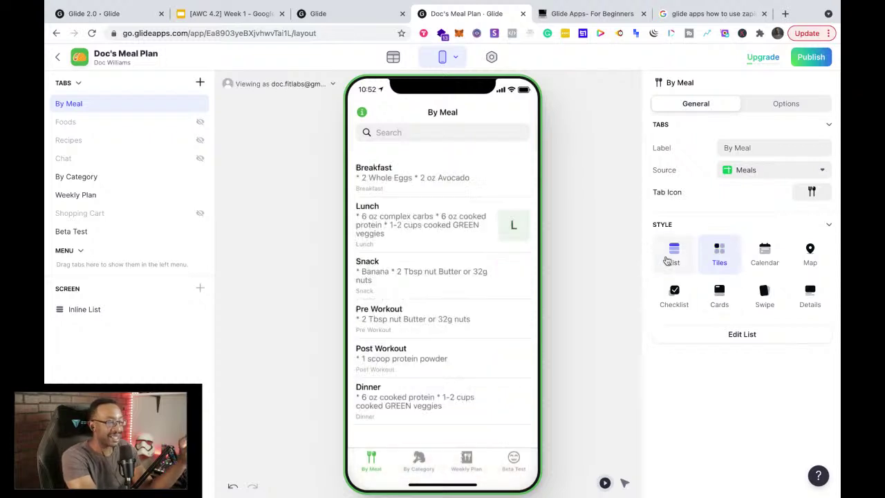
{"action": "left_click", "coordinate": [734, 254]}
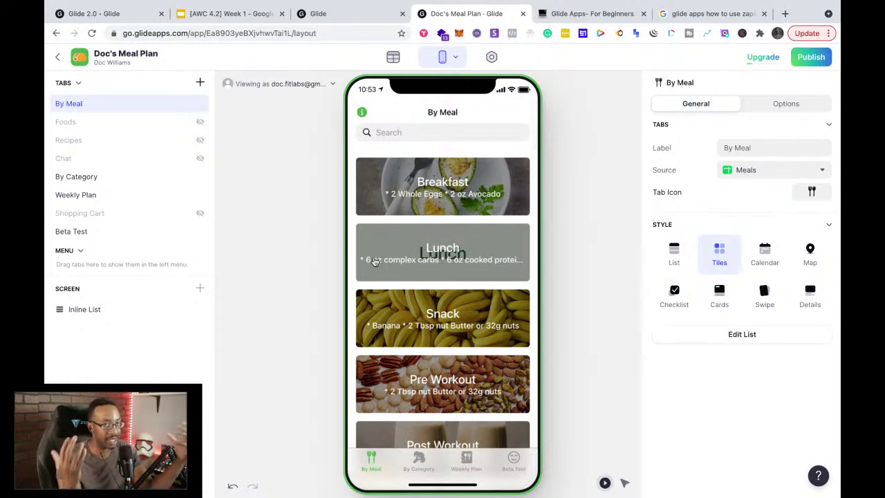
{"action": "left_click", "coordinate": [393, 57]}
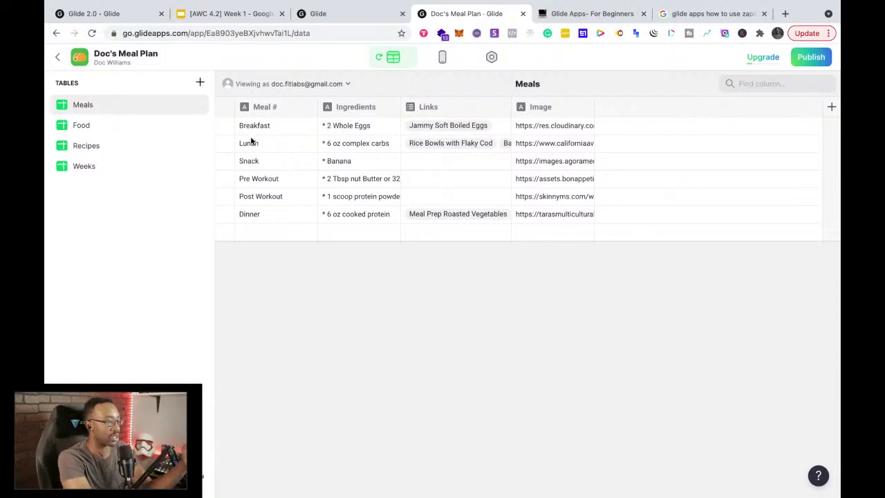
Step: Back in the layout editor, try List on By Meal, restore Tiles, and scroll the preview
{"action": "left_click", "coordinate": [442, 58]}
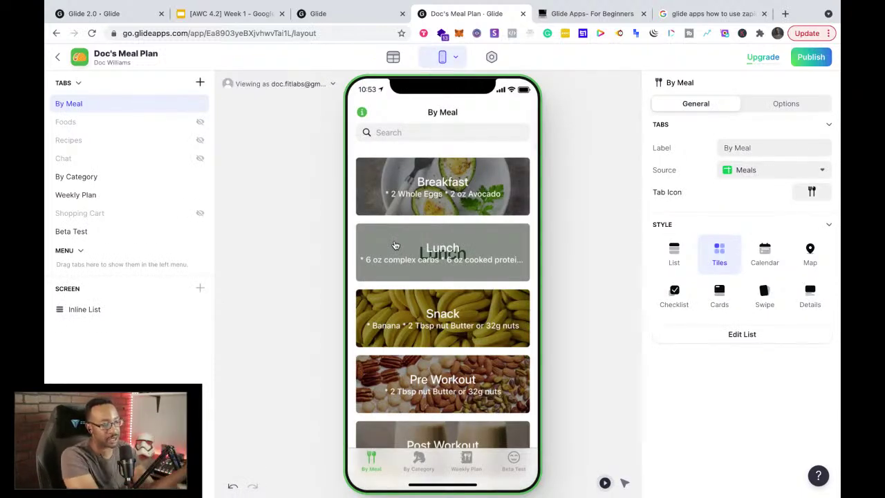
{"action": "left_click", "coordinate": [673, 254]}
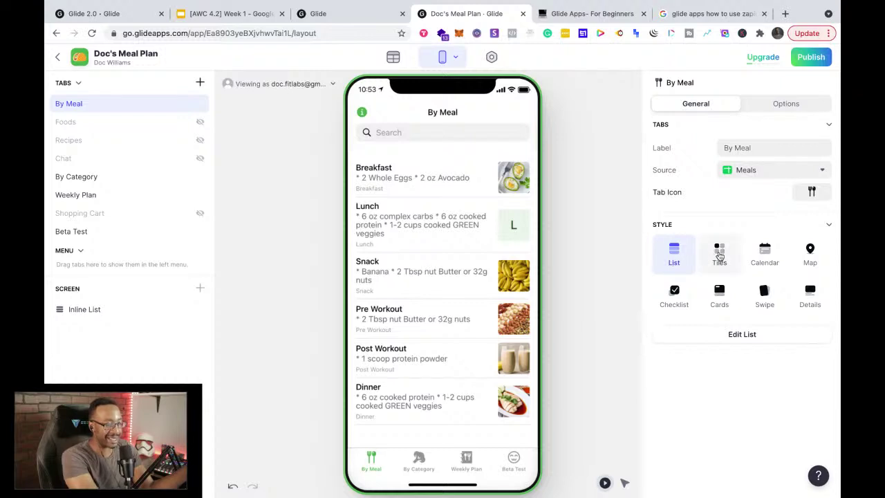
{"action": "left_click", "coordinate": [708, 257]}
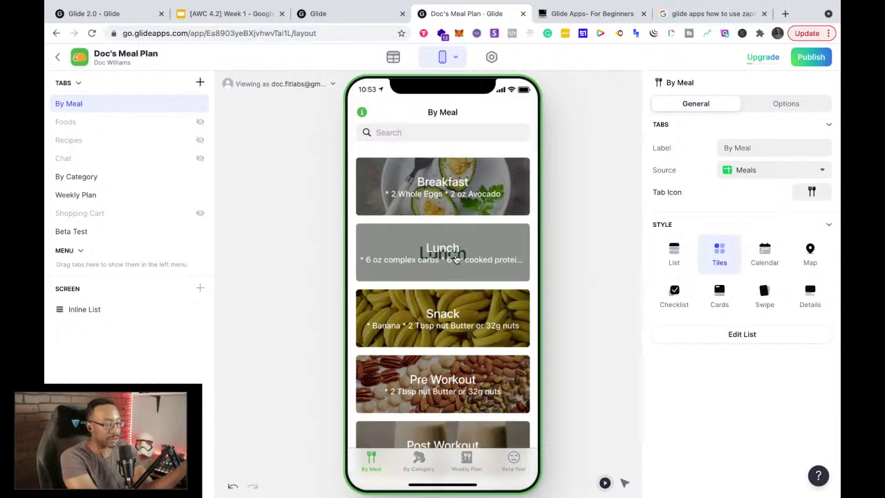
{"action": "scroll", "coordinate": [469, 276], "scroll_direction": "down", "scroll_amount": 3}
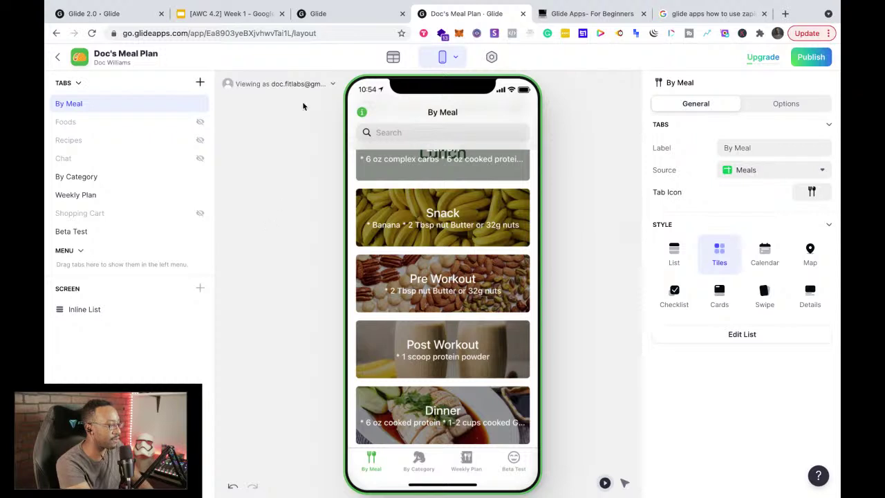
{"action": "left_click", "coordinate": [390, 60]}
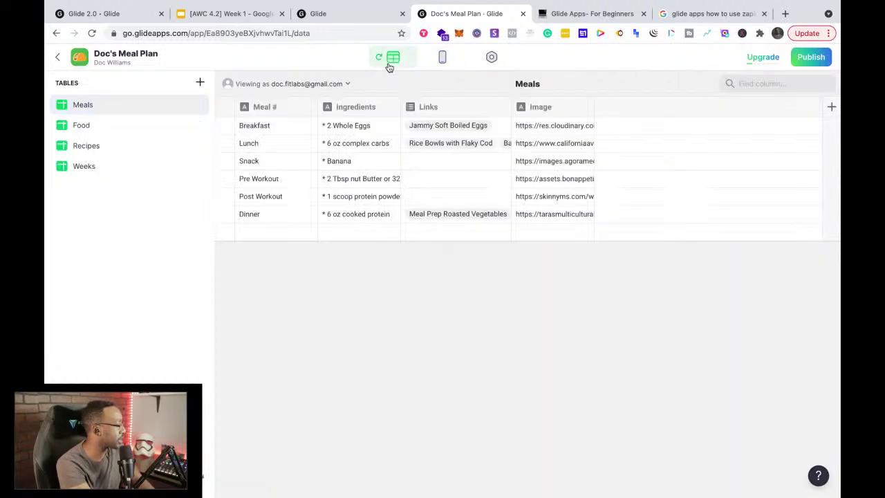
{"action": "left_click", "coordinate": [95, 126]}
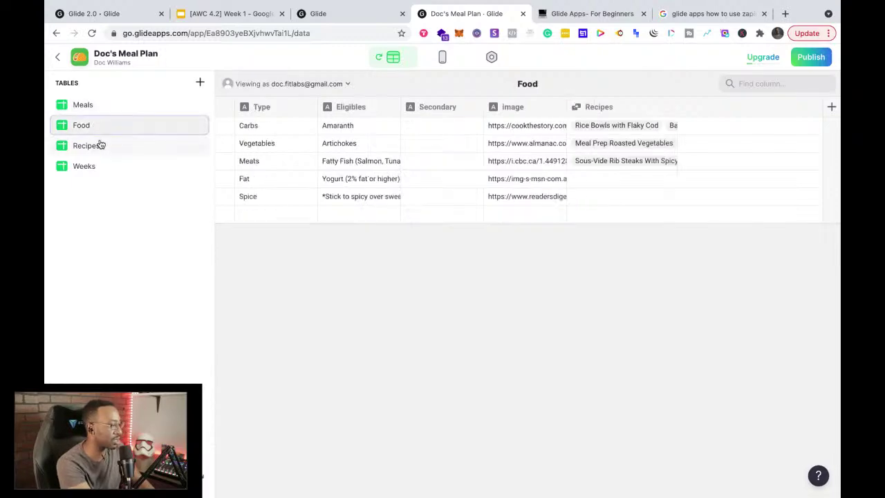
{"action": "left_click", "coordinate": [100, 146]}
{"action": "left_click", "coordinate": [101, 168]}
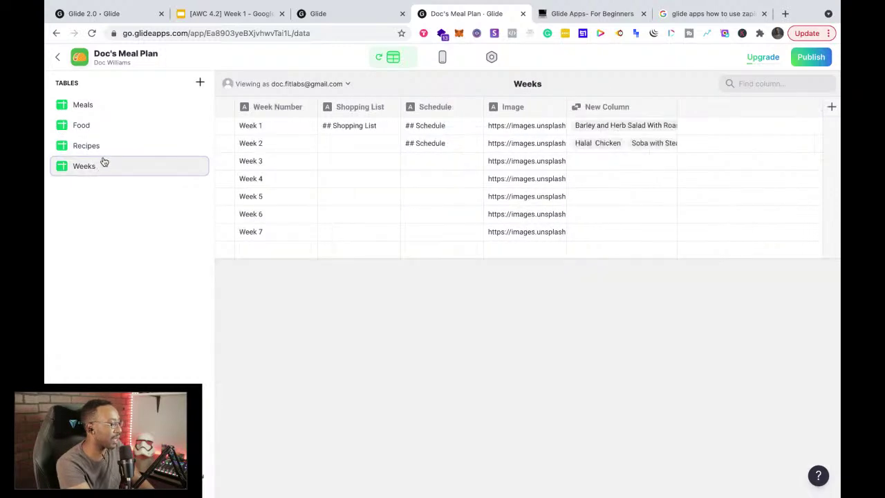
{"action": "left_click", "coordinate": [109, 147]}
{"action": "left_click", "coordinate": [110, 111]}
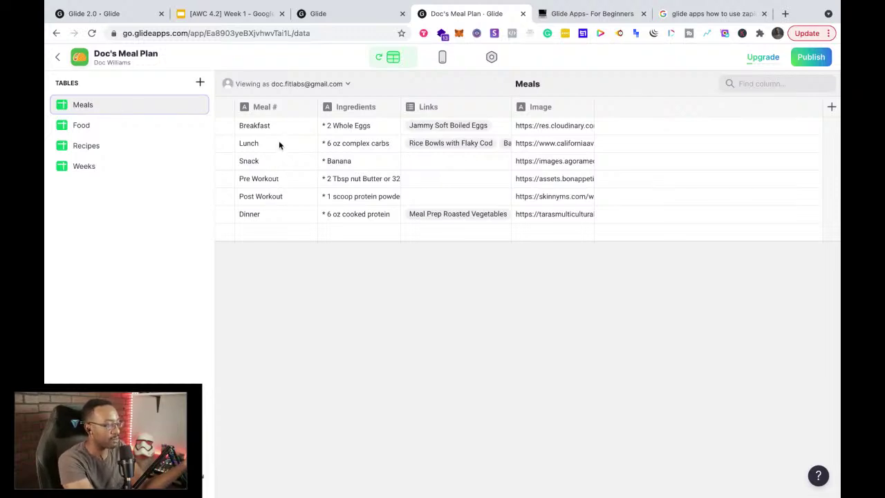
{"action": "left_click", "coordinate": [442, 58]}
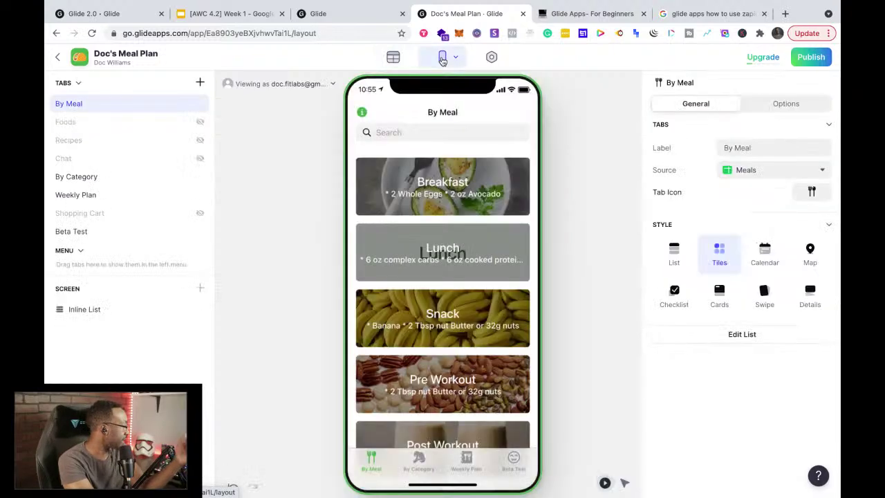
{"action": "scroll", "coordinate": [461, 312], "scroll_direction": "down", "scroll_amount": 3}
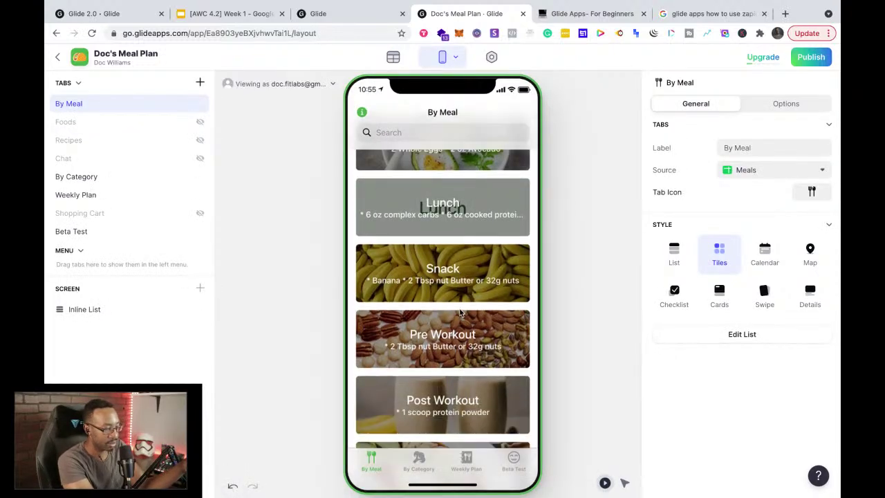
Step: Add a Meals row 'Second Breakfast' with 'Oat meal' as its ingredients
{"action": "scroll", "coordinate": [413, 272], "scroll_direction": "up", "scroll_amount": 3}
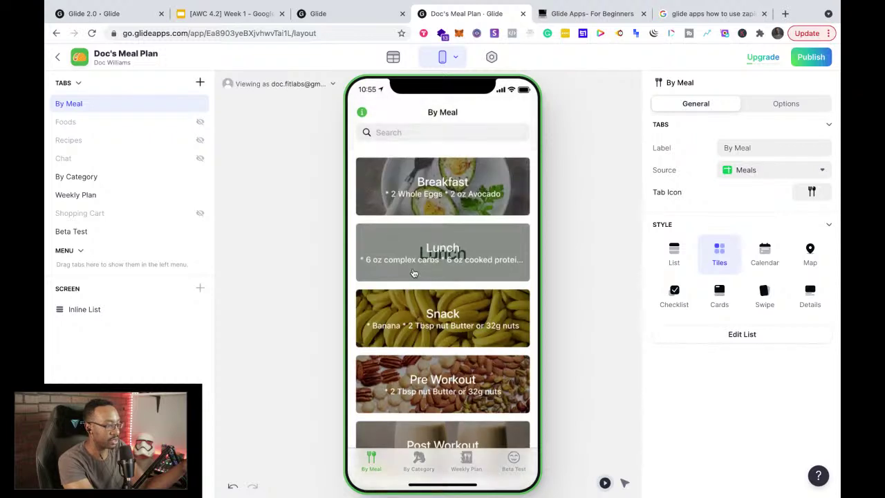
{"action": "left_click", "coordinate": [389, 58]}
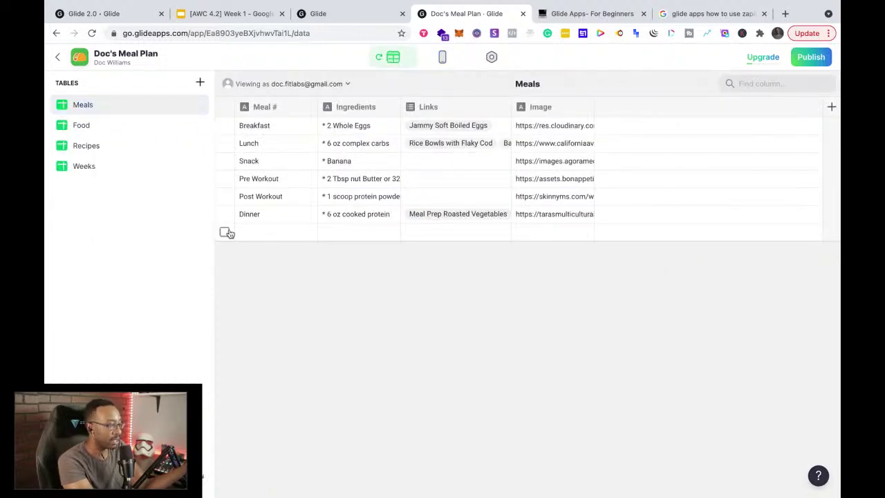
{"action": "left_click", "coordinate": [262, 231]}
{"action": "left_click", "coordinate": [263, 233]}
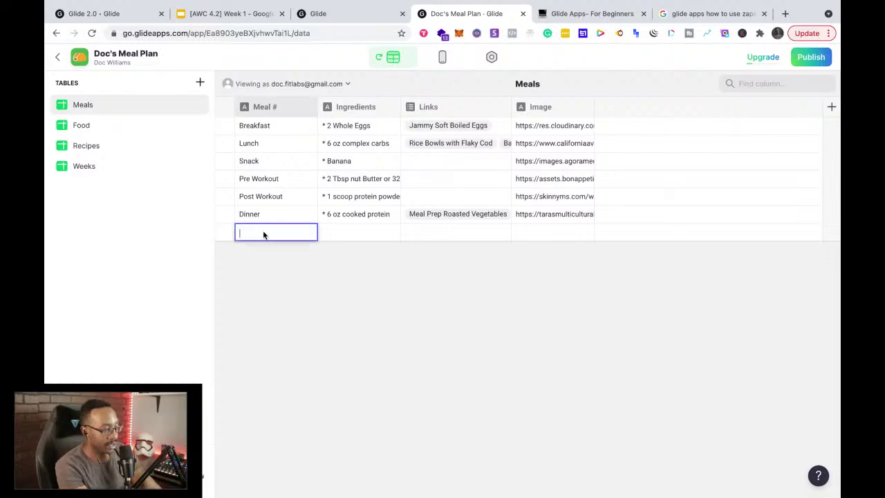
{"action": "type", "text": "Se"}
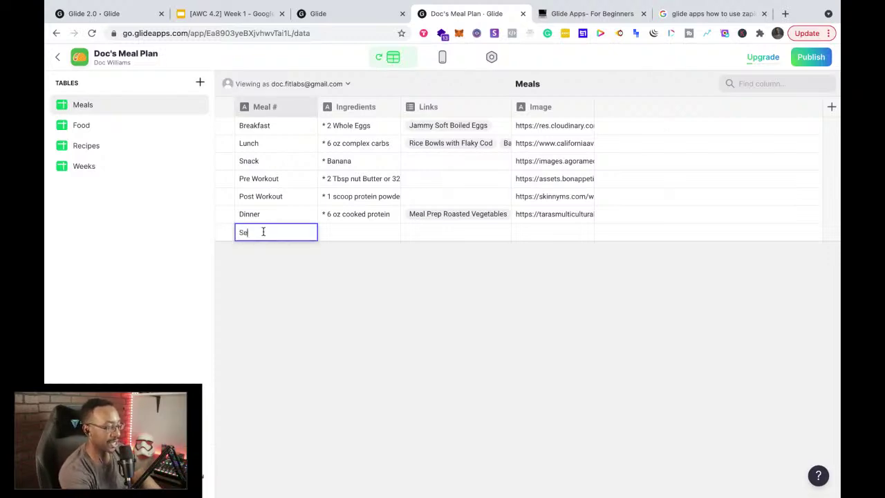
{"action": "type", "text": "cond Brea"}
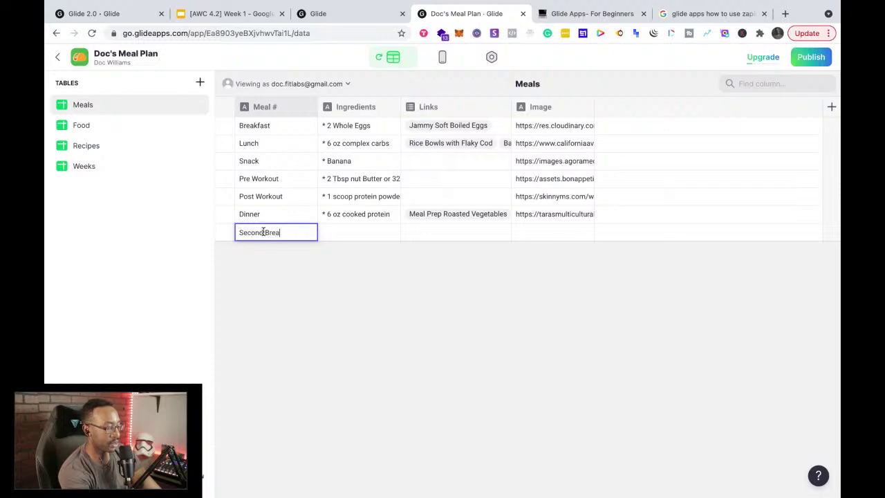
{"action": "type", "text": "kfast"}
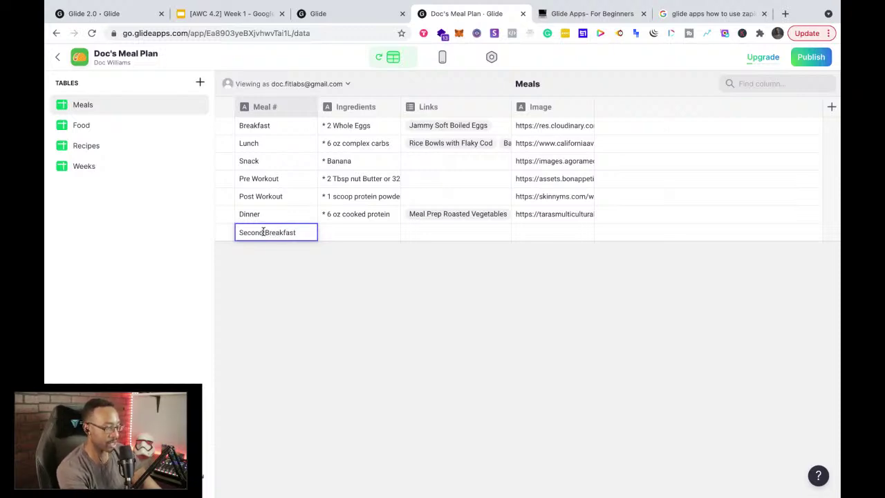
{"action": "key", "text": "Tab"}
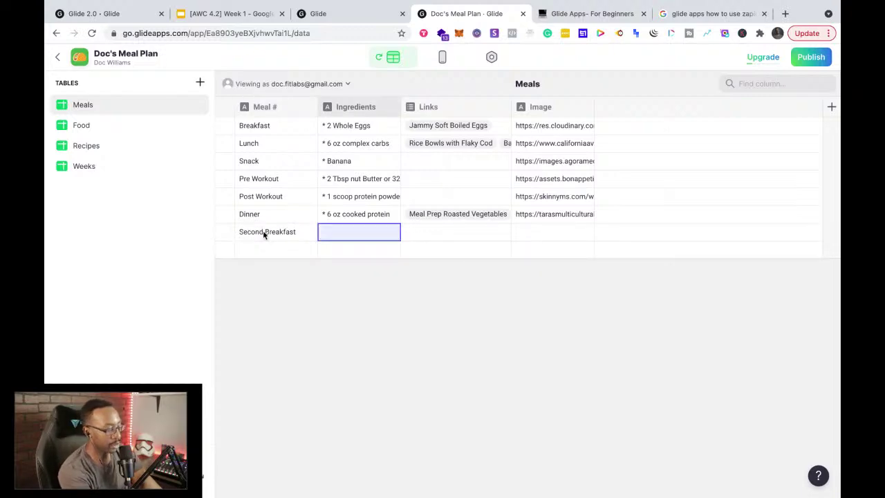
{"action": "type", "text": "oatmea"}
{"action": "key", "text": "BackSpace"}
{"action": "key", "text": "BackSpace"}
{"action": "key", "text": "BackSpace"}
{"action": "key", "text": "BackSpace"}
{"action": "key", "text": "BackSpace"}
{"action": "key", "text": "BackSpace"}
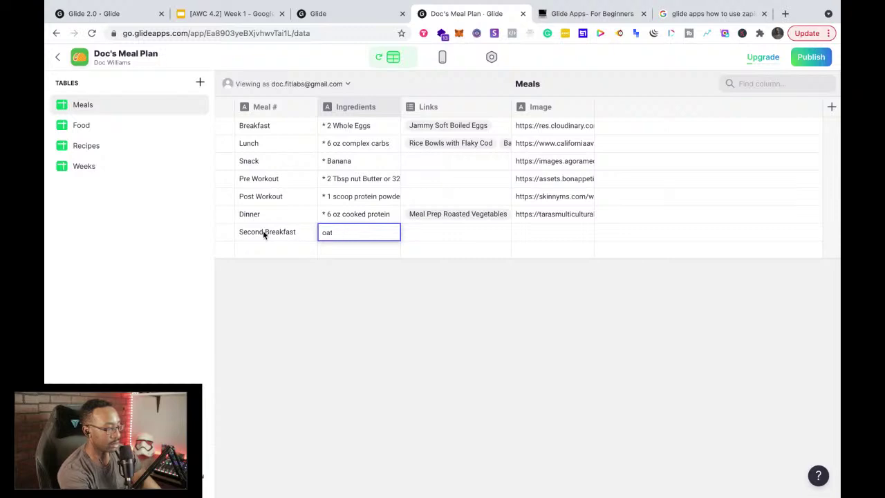
{"action": "type", "text": "Oat meal"}
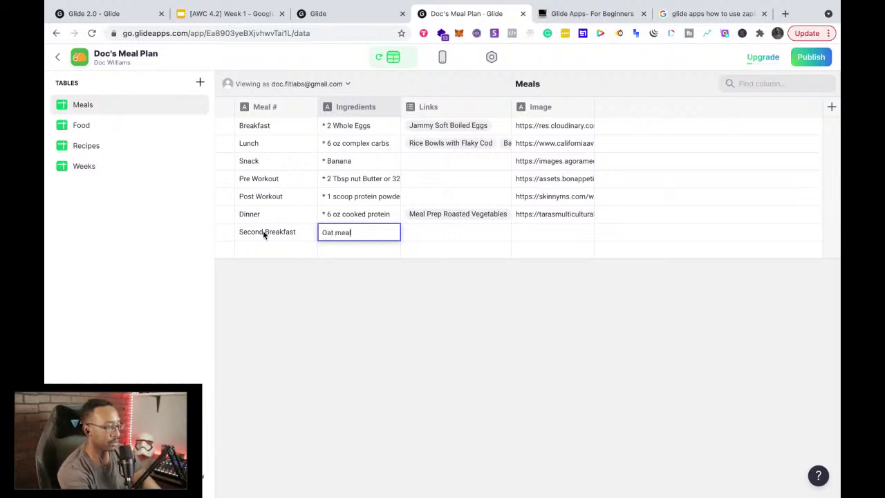
{"action": "key", "text": "Return"}
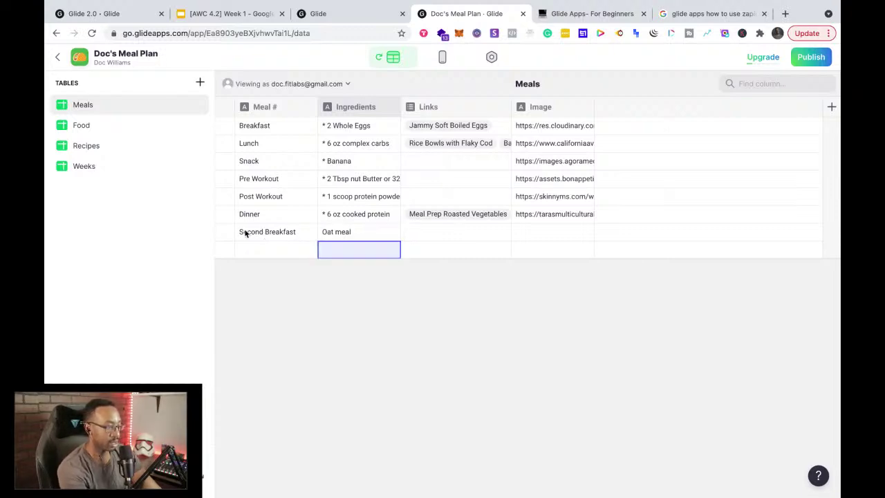
Step: Check the new row's Links, Image and Ingredients cells, then return to the phone preview
{"action": "left_click", "coordinate": [456, 235]}
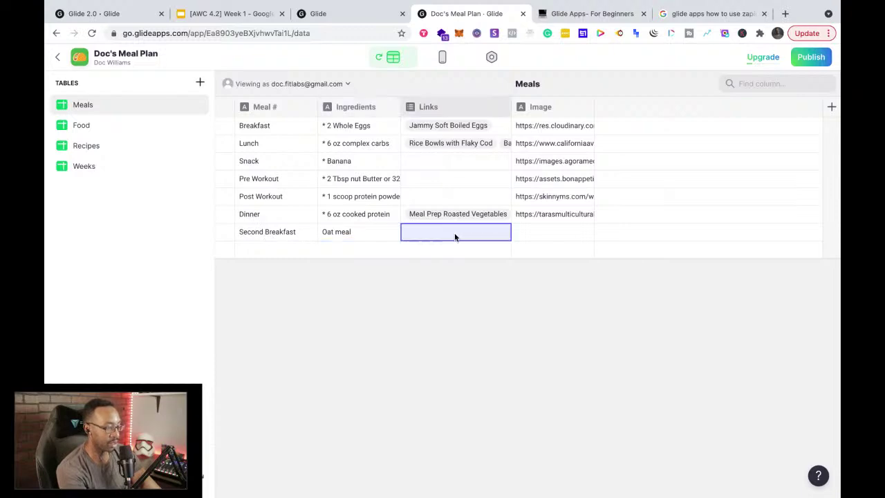
{"action": "left_click", "coordinate": [546, 214]}
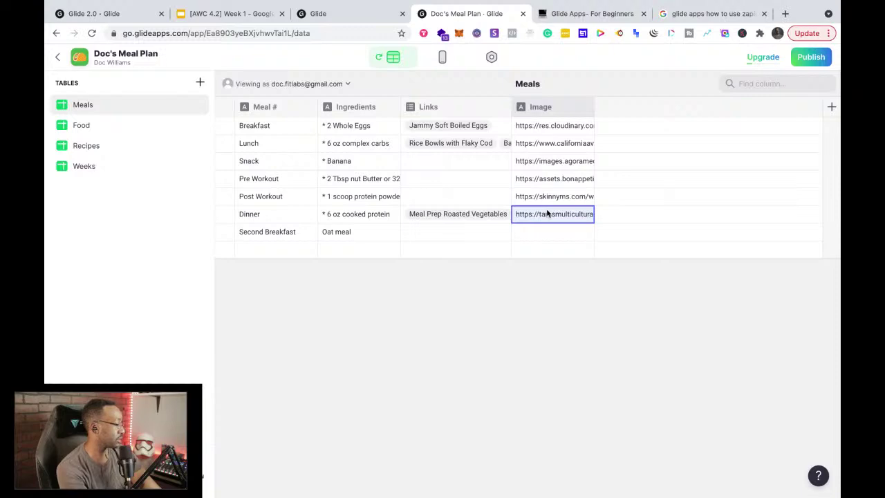
{"action": "left_click", "coordinate": [351, 232]}
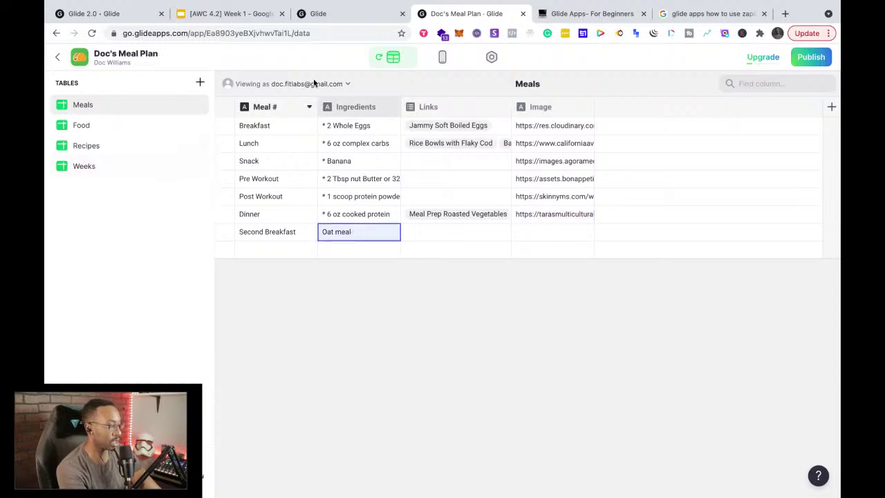
{"action": "left_click", "coordinate": [440, 57]}
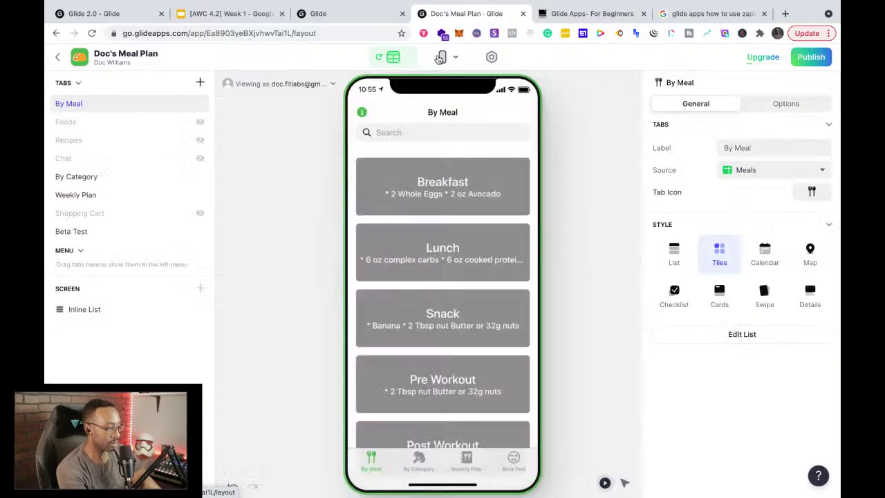
{"action": "scroll", "coordinate": [429, 311], "scroll_direction": "down", "scroll_amount": 5}
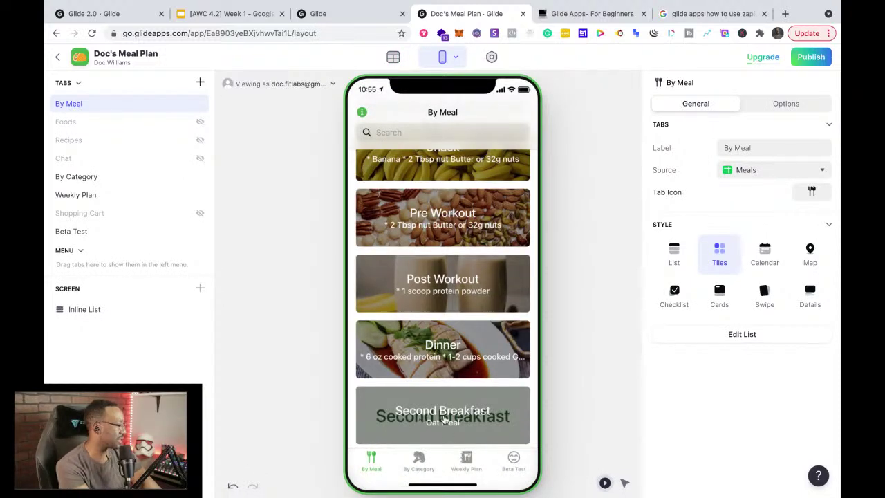
{"action": "left_click", "coordinate": [392, 57]}
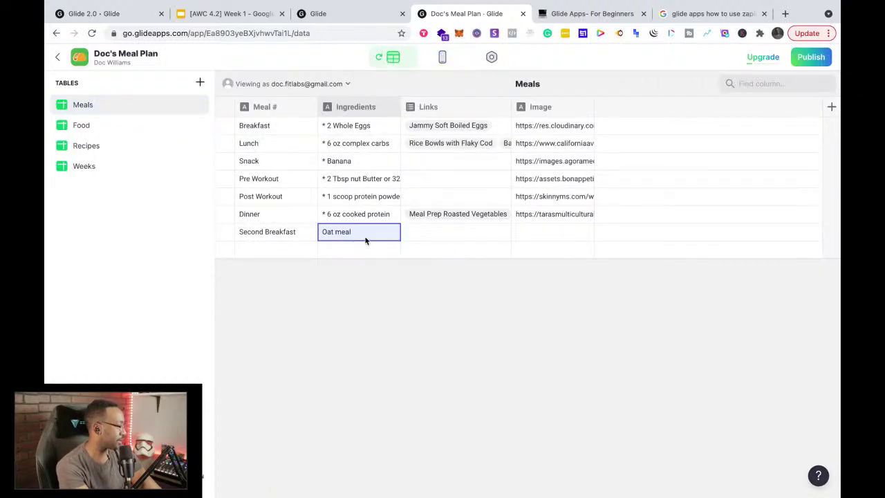
{"action": "left_click", "coordinate": [442, 60]}
{"action": "scroll", "coordinate": [491, 262], "scroll_direction": "down", "scroll_amount": 5}
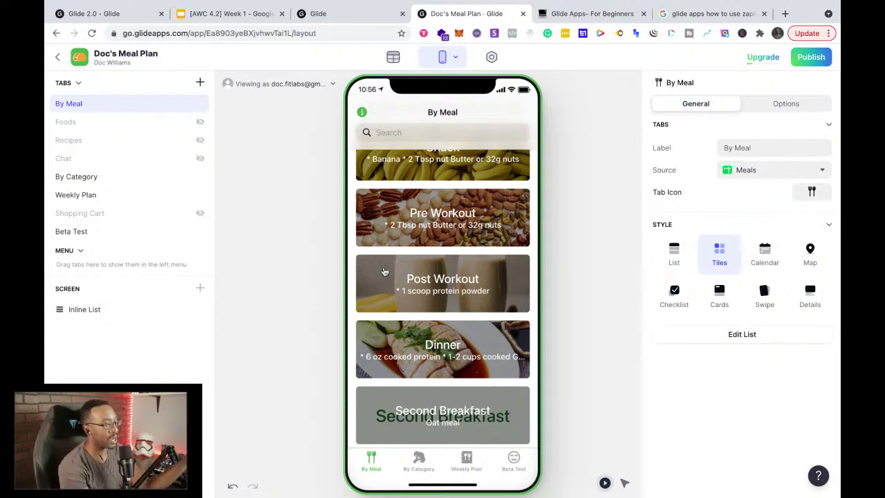
{"action": "left_click", "coordinate": [392, 57]}
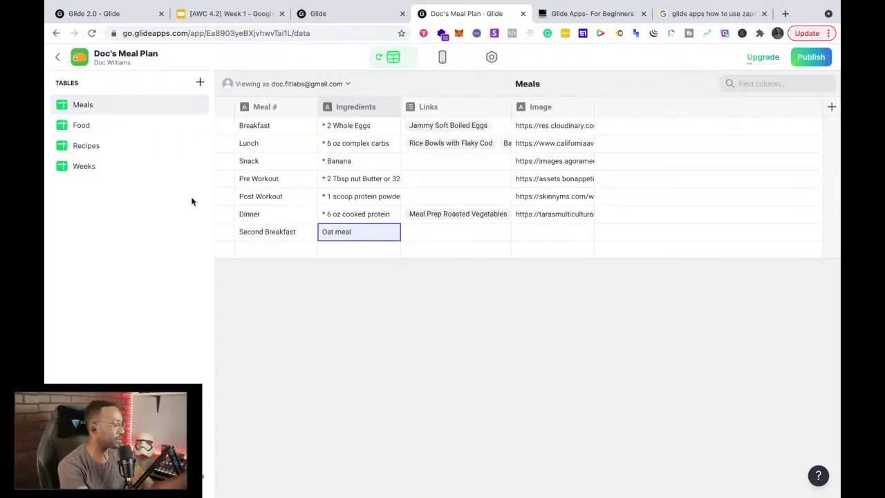
{"action": "left_click", "coordinate": [99, 126]}
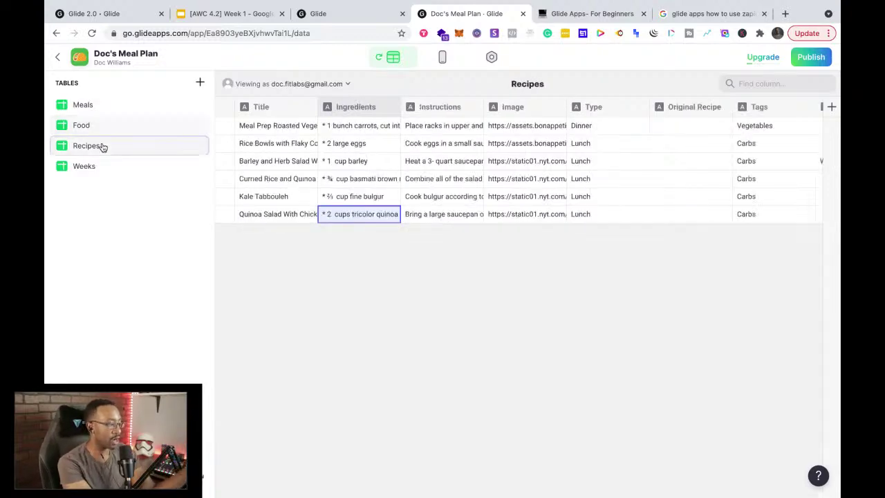
{"action": "left_click", "coordinate": [103, 146]}
{"action": "left_click", "coordinate": [107, 170]}
{"action": "left_click", "coordinate": [114, 109]}
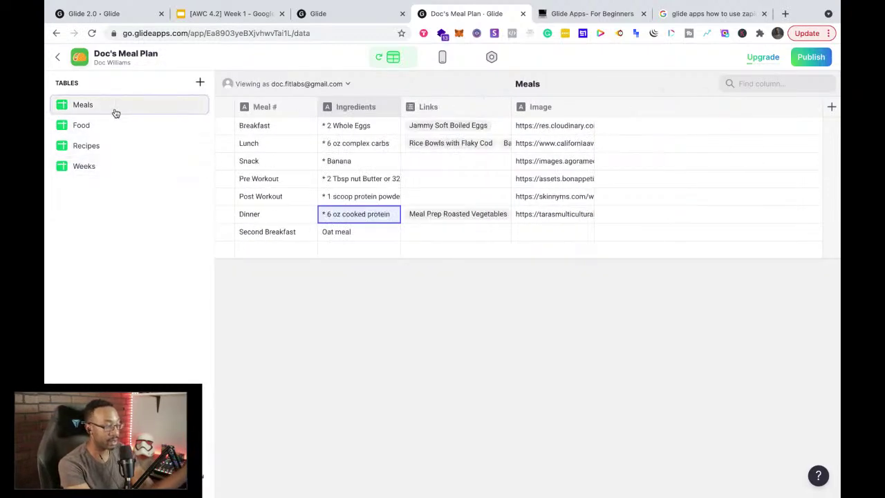
{"action": "left_click", "coordinate": [441, 56]}
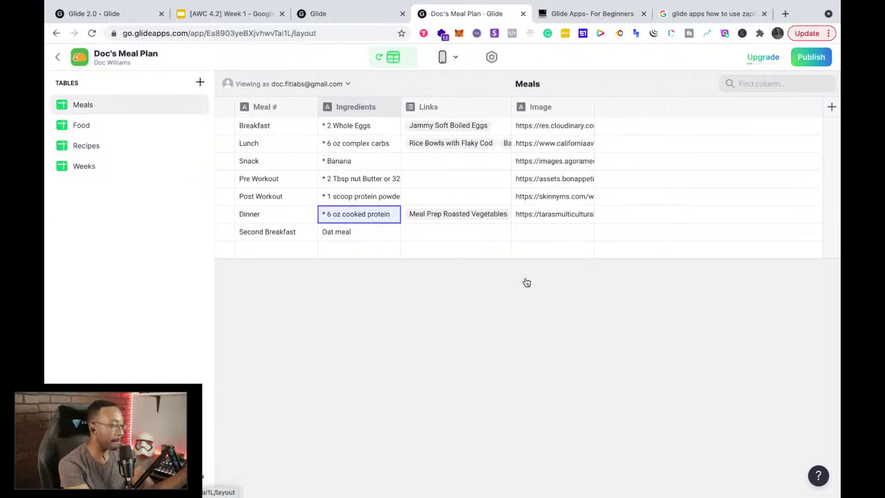
{"action": "scroll", "coordinate": [428, 206], "scroll_direction": "down", "scroll_amount": 5}
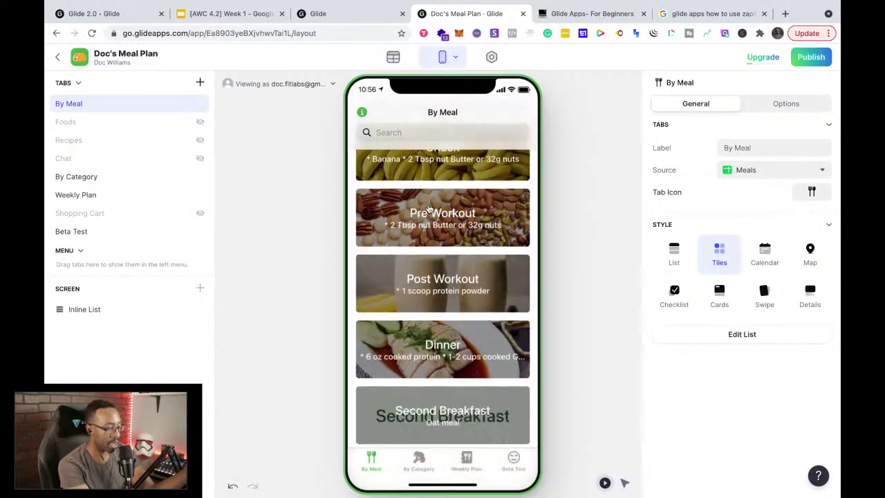
Step: Tour the preview: By Category, Carbs details, Weekly Plan, Beta Test, then back to By Meal
{"action": "left_click", "coordinate": [418, 463]}
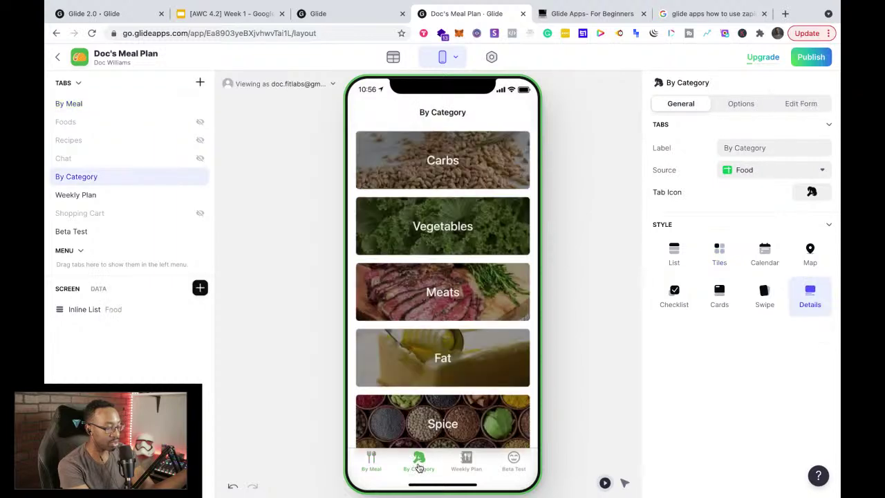
{"action": "left_click", "coordinate": [462, 155]}
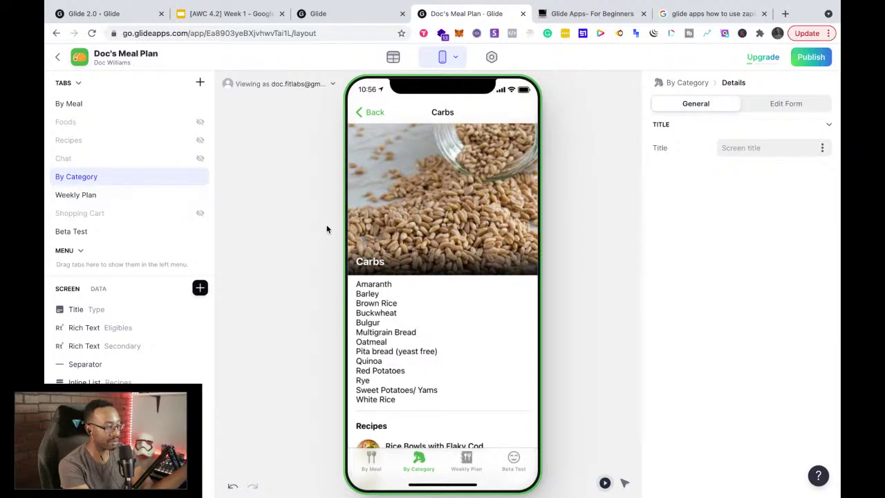
{"action": "left_click", "coordinate": [380, 112]}
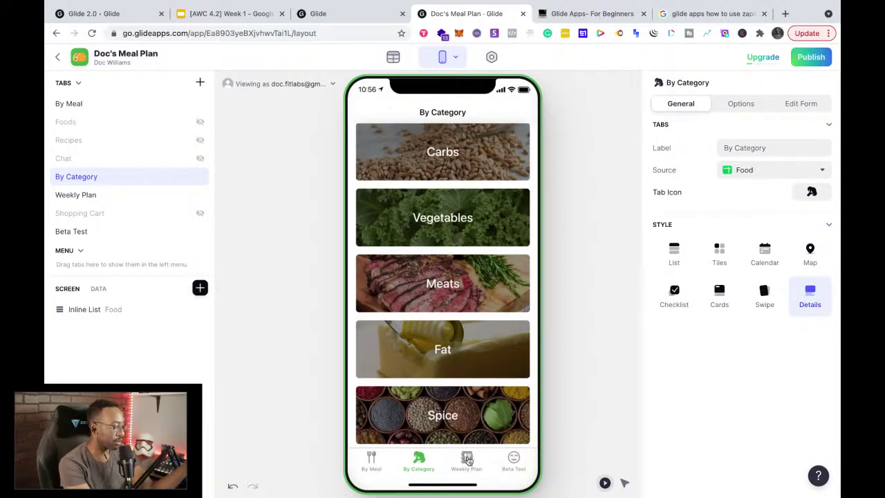
{"action": "left_click", "coordinate": [467, 459]}
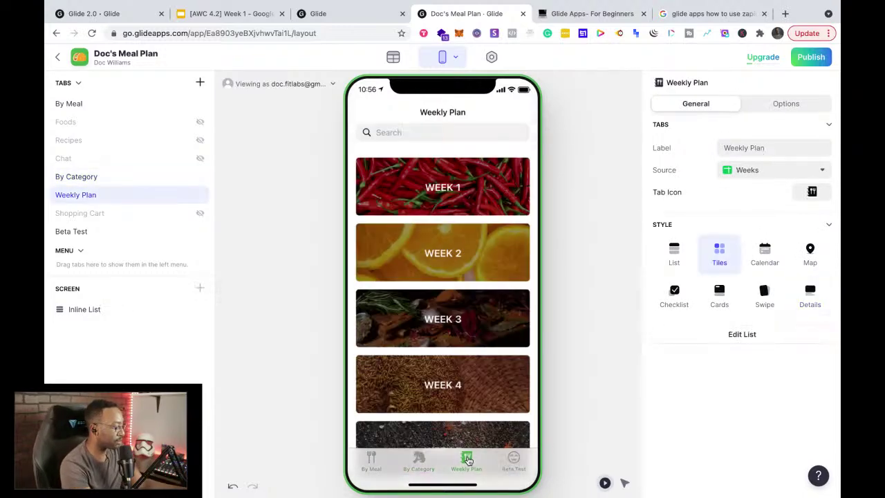
{"action": "left_click", "coordinate": [513, 462]}
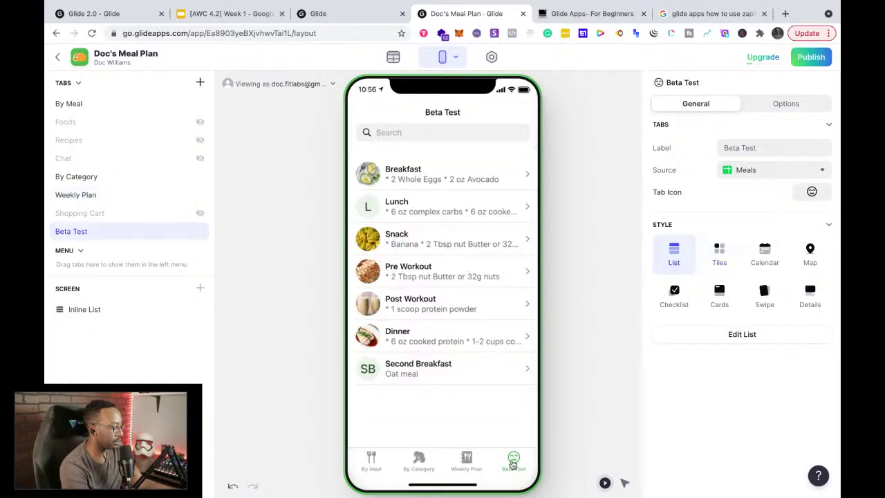
{"action": "left_click", "coordinate": [371, 467]}
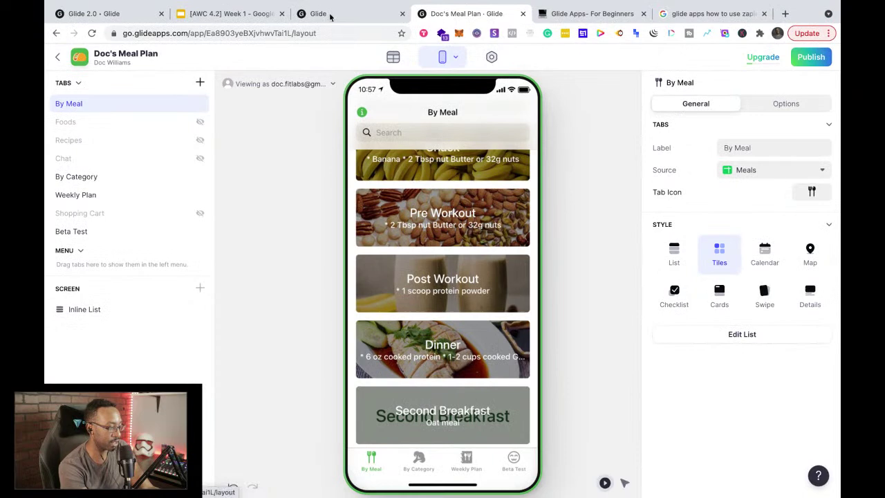
Step: Go to My Apps, open a new browser tab, and view Glide's pricing plans from Meet Glide 2.0
{"action": "left_click", "coordinate": [330, 16]}
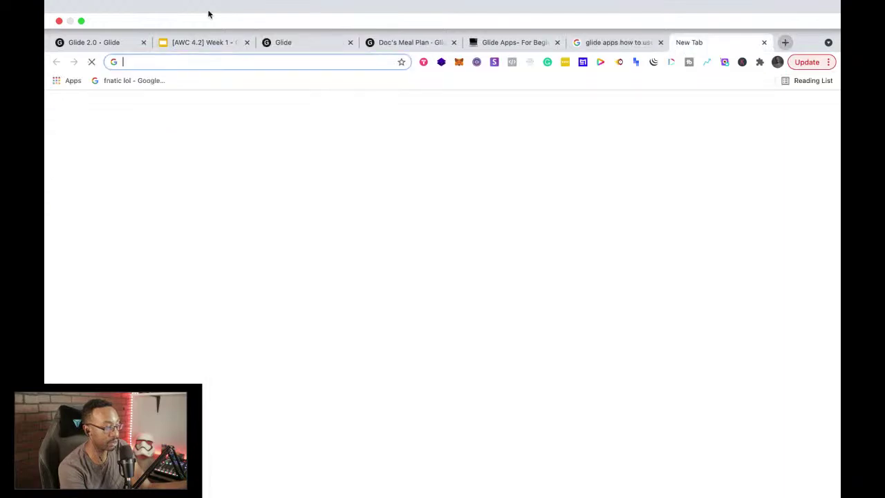
{"action": "left_click", "coordinate": [785, 42]}
{"action": "left_click", "coordinate": [108, 45]}
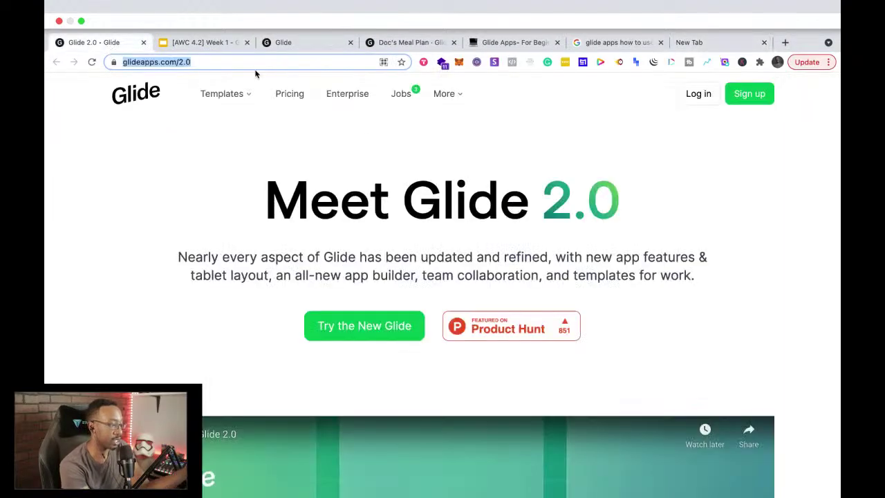
{"action": "left_click", "coordinate": [293, 69]}
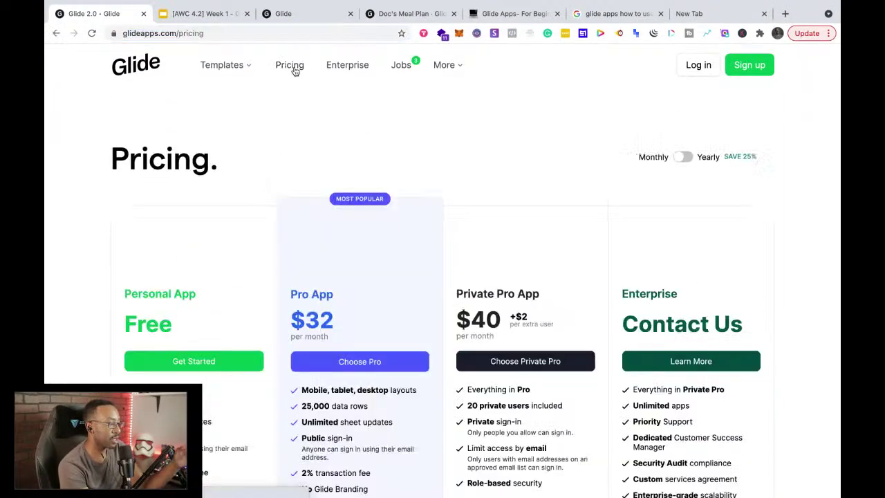
{"action": "scroll", "coordinate": [334, 328], "scroll_direction": "down", "scroll_amount": 6}
{"action": "scroll", "coordinate": [334, 325], "scroll_direction": "up", "scroll_amount": 4}
{"action": "scroll", "coordinate": [335, 325], "scroll_direction": "down", "scroll_amount": 1}
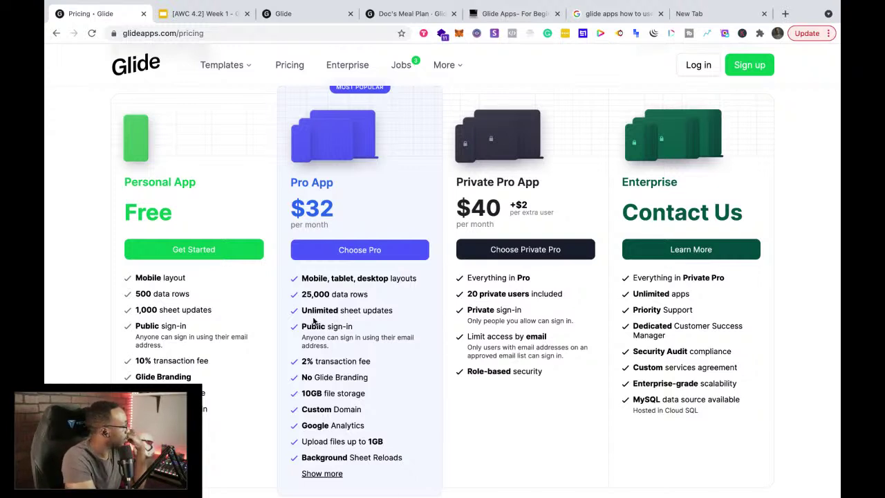
{"action": "scroll", "coordinate": [457, 413], "scroll_direction": "down", "scroll_amount": 1}
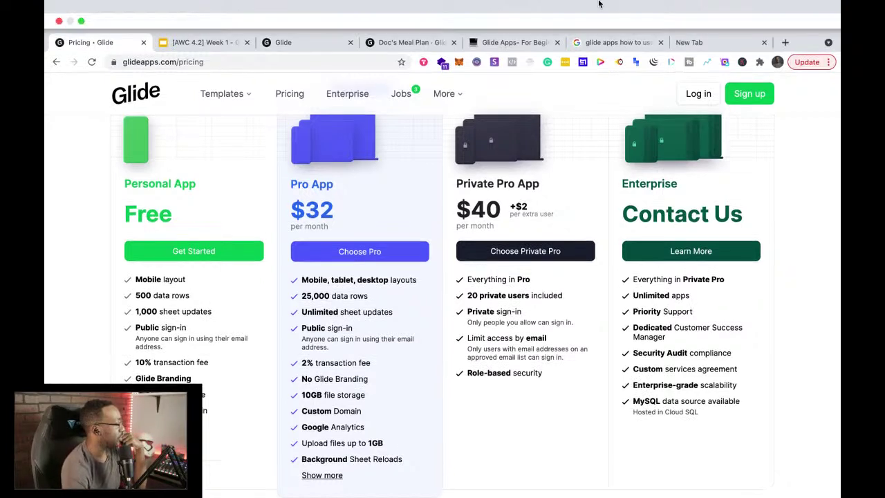
Step: Flip between the Glide Apps for Beginners notes, My Apps and Doc's Meal Plan editor tabs
{"action": "left_click", "coordinate": [505, 17]}
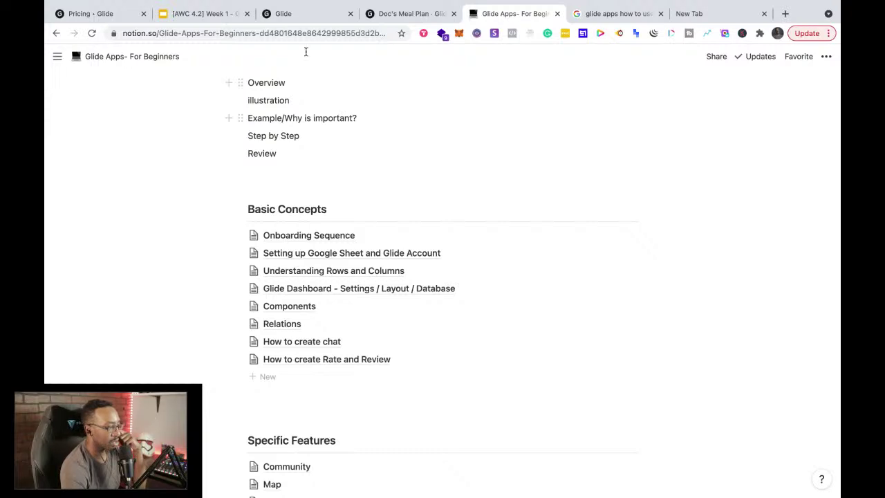
{"action": "left_click", "coordinate": [292, 23]}
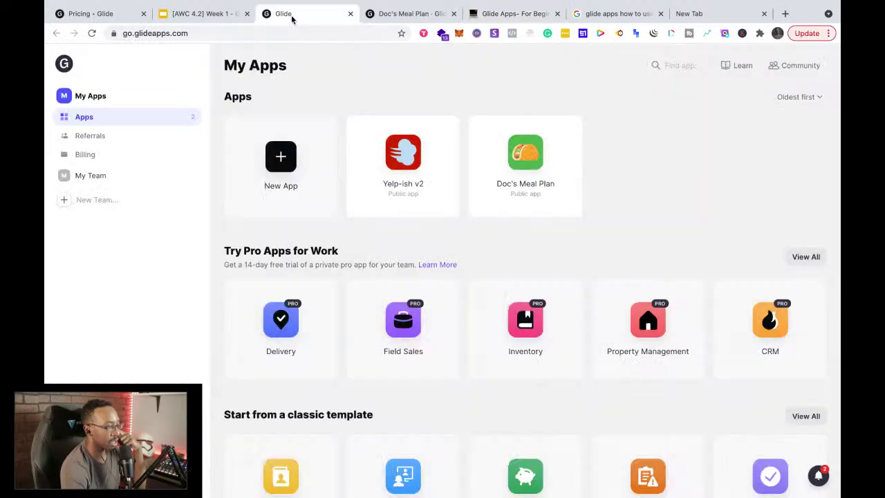
{"action": "left_click", "coordinate": [396, 15]}
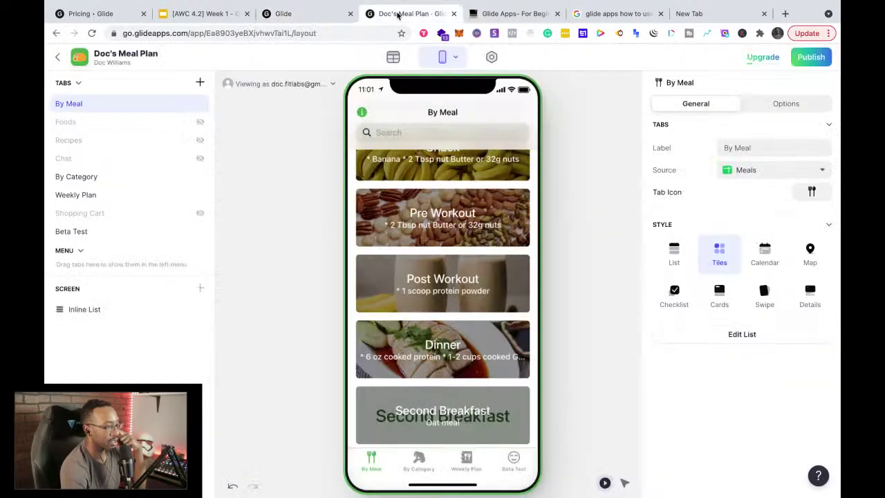
{"action": "left_click", "coordinate": [499, 16]}
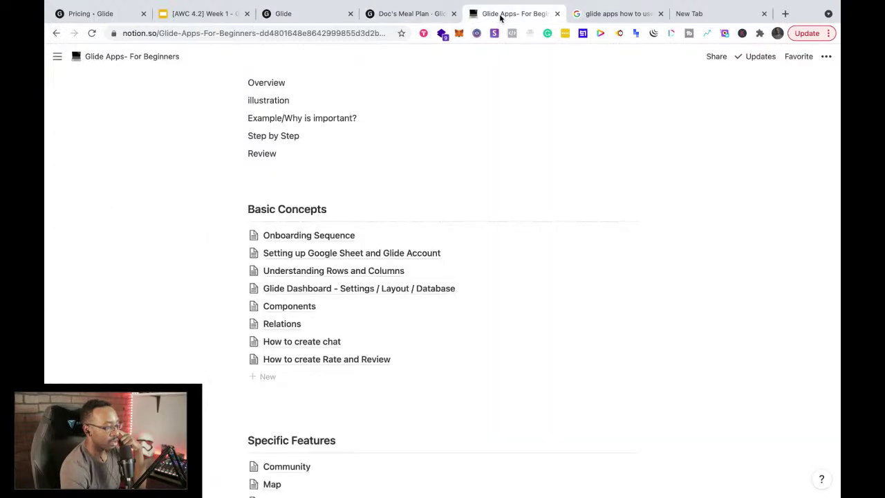
{"action": "left_click", "coordinate": [415, 13]}
{"action": "left_click", "coordinate": [491, 58]}
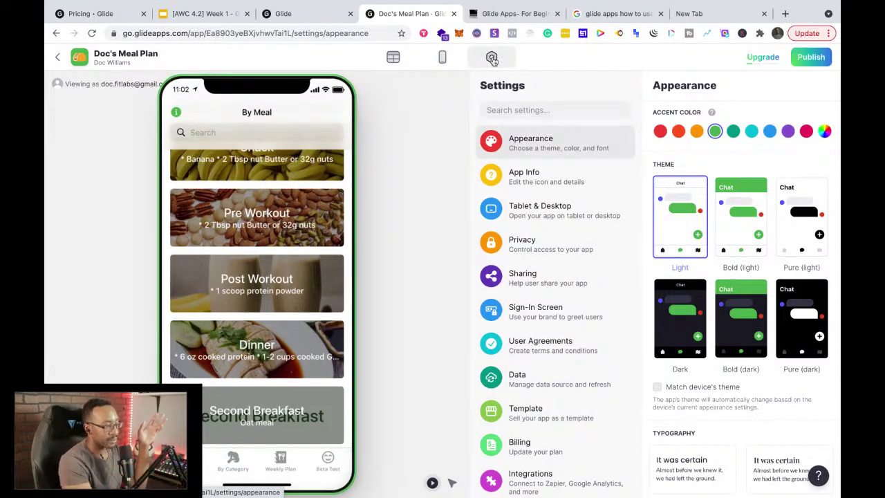
{"action": "scroll", "coordinate": [518, 173], "scroll_direction": "down", "scroll_amount": 1}
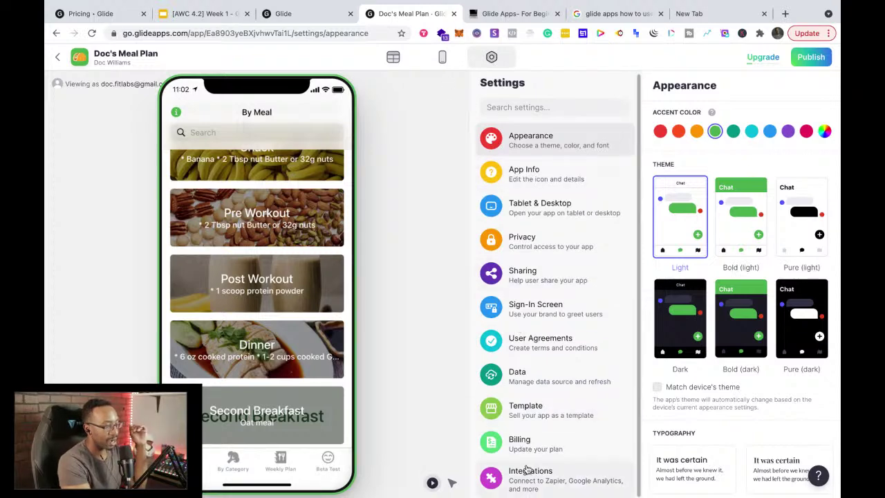
{"action": "left_click", "coordinate": [443, 57]}
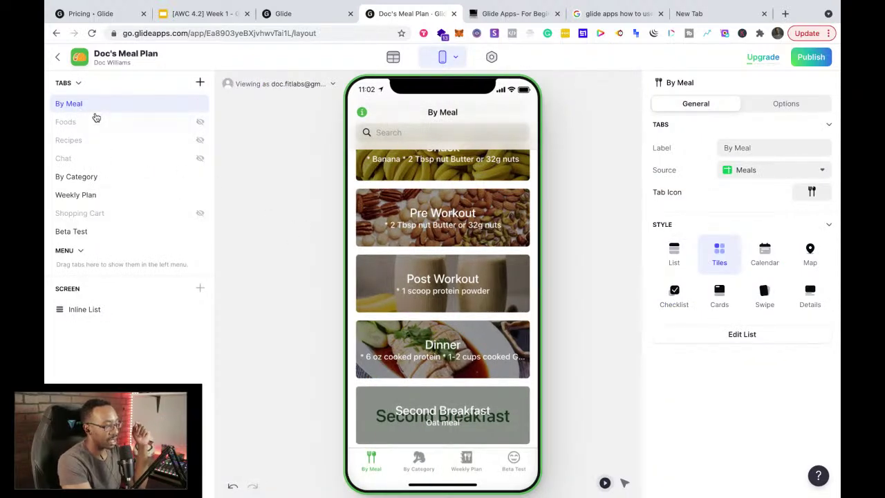
Step: Collapse the tabs list, select By Meal's Inline List, and show its Options settings
{"action": "left_click", "coordinate": [78, 83]}
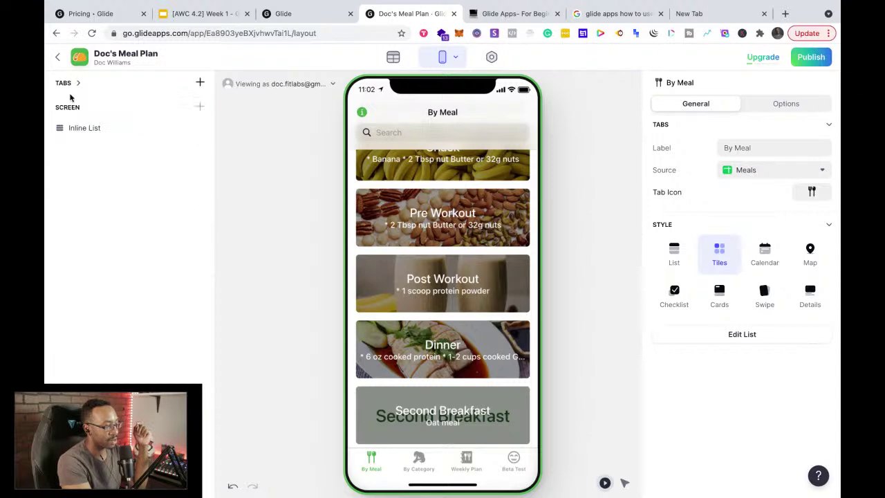
{"action": "left_click", "coordinate": [78, 131]}
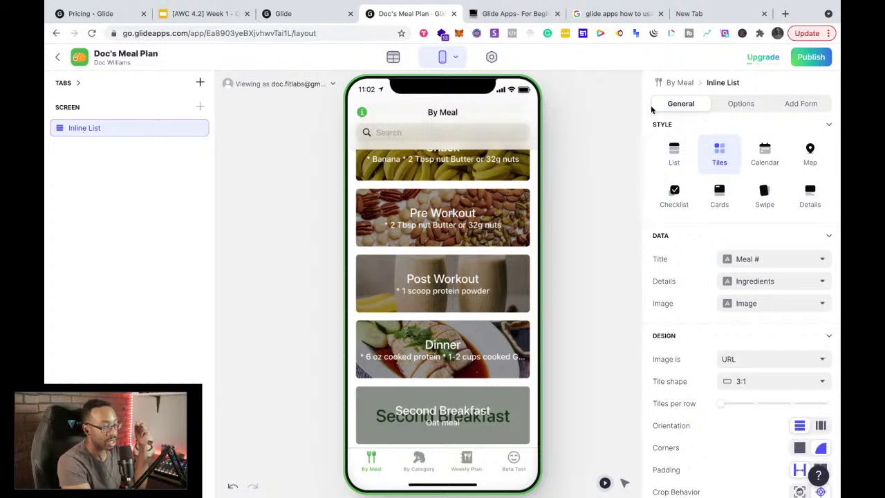
{"action": "left_click", "coordinate": [740, 105]}
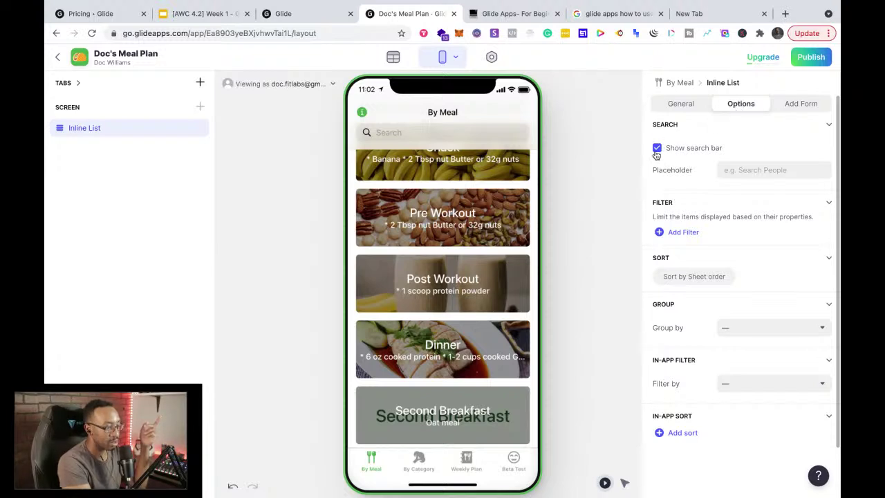
Step: Toggle the search bar off and on and check Group by choices, leaving the list ungrouped
{"action": "left_click", "coordinate": [656, 149]}
{"action": "left_click", "coordinate": [657, 149]}
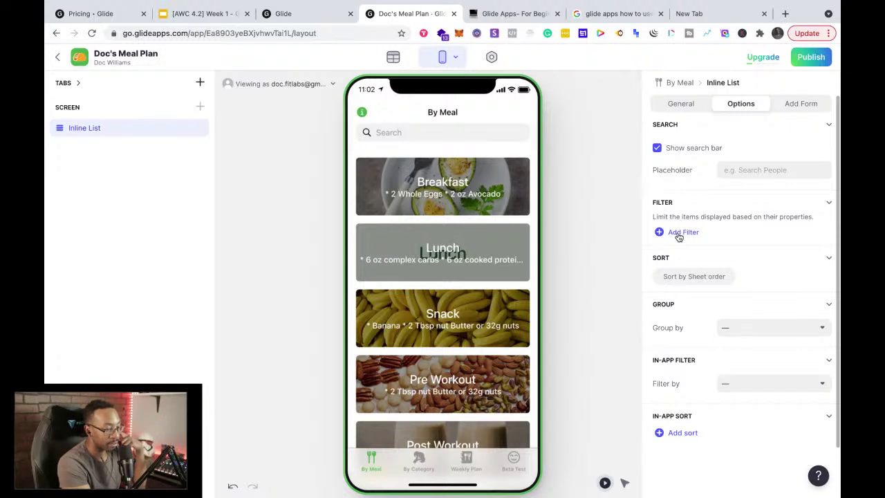
{"action": "left_click", "coordinate": [748, 336]}
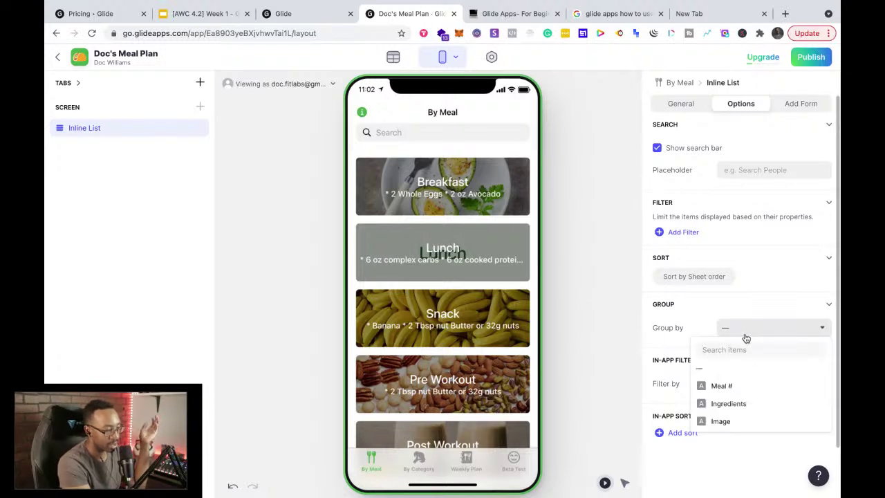
{"action": "left_click", "coordinate": [746, 337]}
{"action": "left_click", "coordinate": [746, 337]}
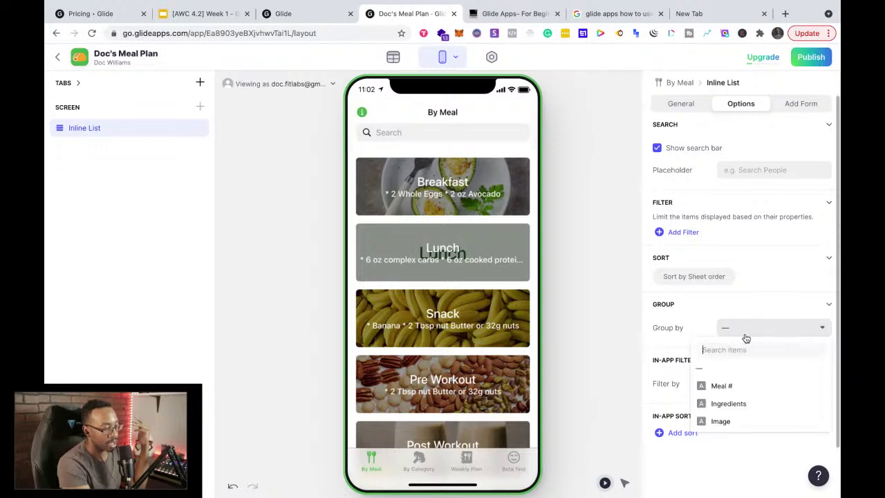
{"action": "left_click", "coordinate": [659, 357]}
Step: Add then remove a Meal # in-app sort and return to the General settings
{"action": "left_click", "coordinate": [688, 434]}
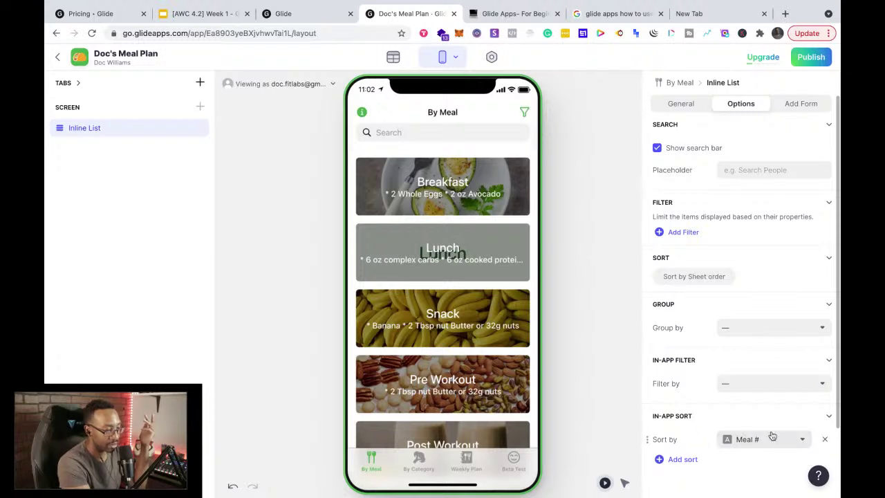
{"action": "left_click", "coordinate": [824, 442]}
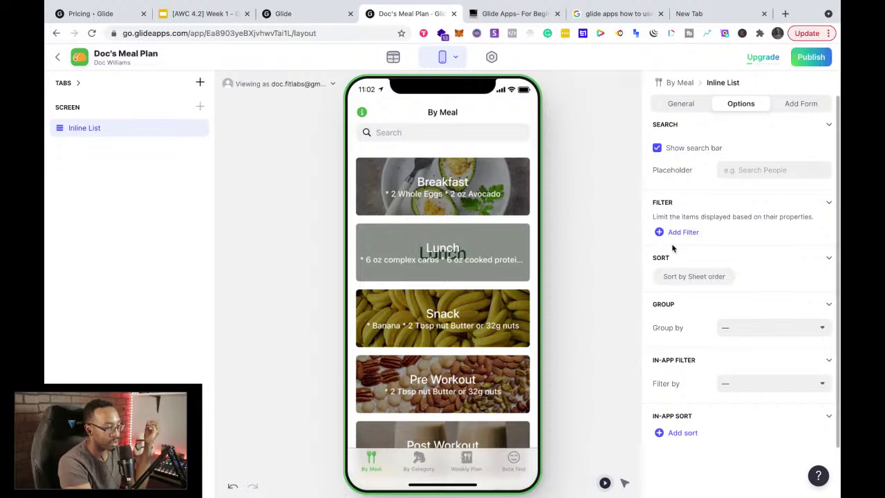
{"action": "left_click", "coordinate": [680, 105]}
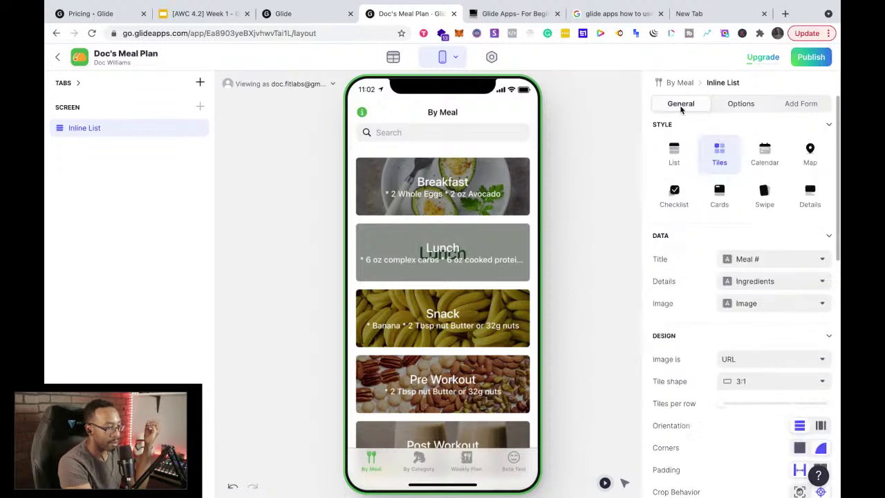
Step: Preview the By Meal, By Category and Weekly Plan tabs, glancing at Weekly Plan's visibility options
{"action": "left_click", "coordinate": [418, 459]}
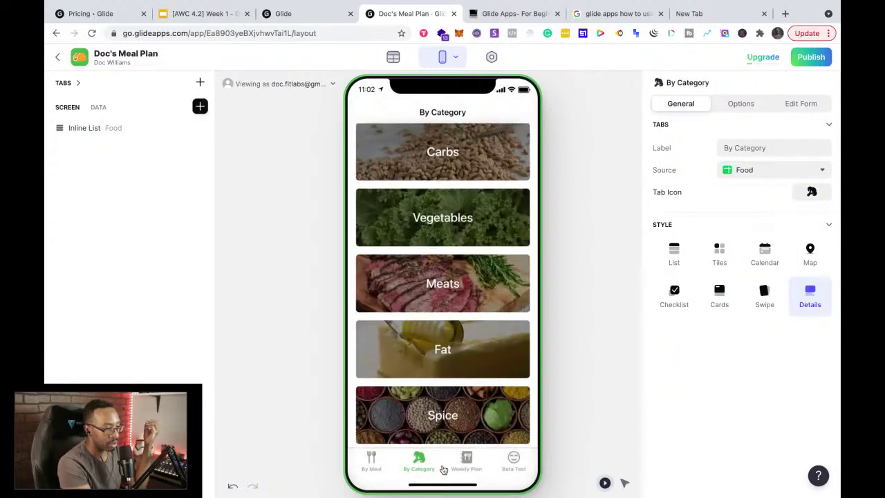
{"action": "left_click", "coordinate": [371, 461]}
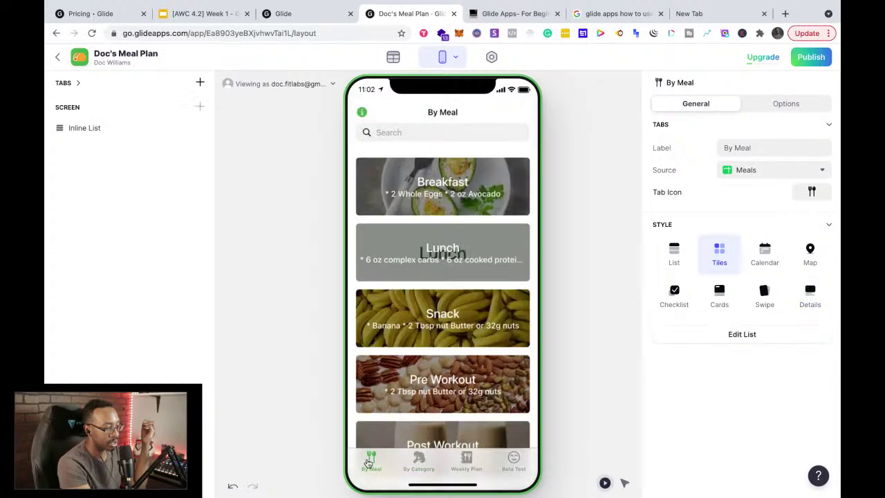
{"action": "left_click", "coordinate": [417, 464]}
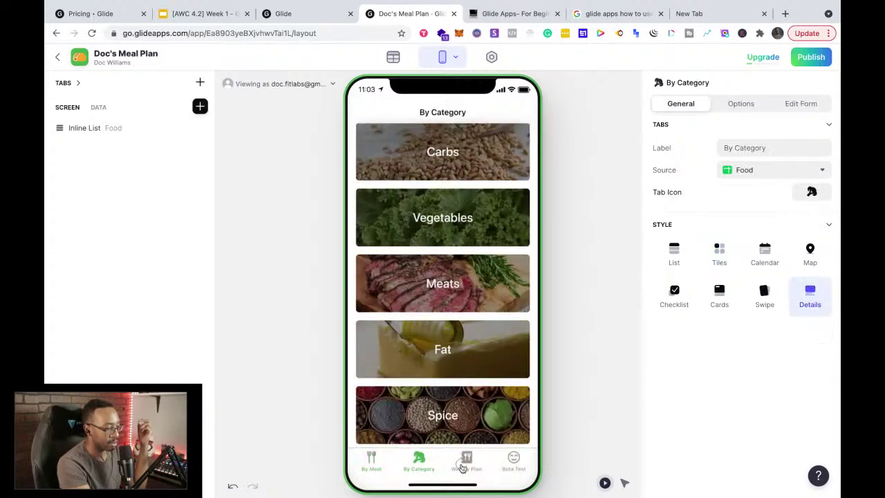
{"action": "left_click", "coordinate": [462, 467]}
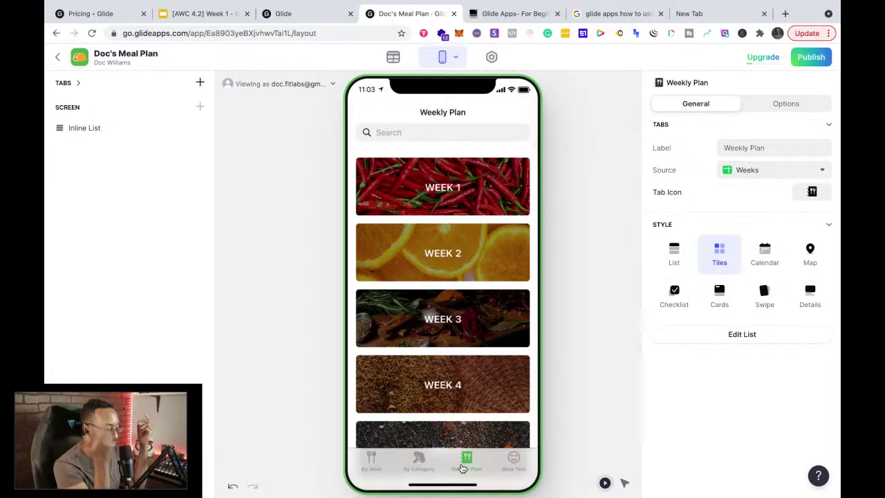
{"action": "left_click", "coordinate": [752, 106]}
{"action": "left_click", "coordinate": [723, 108]}
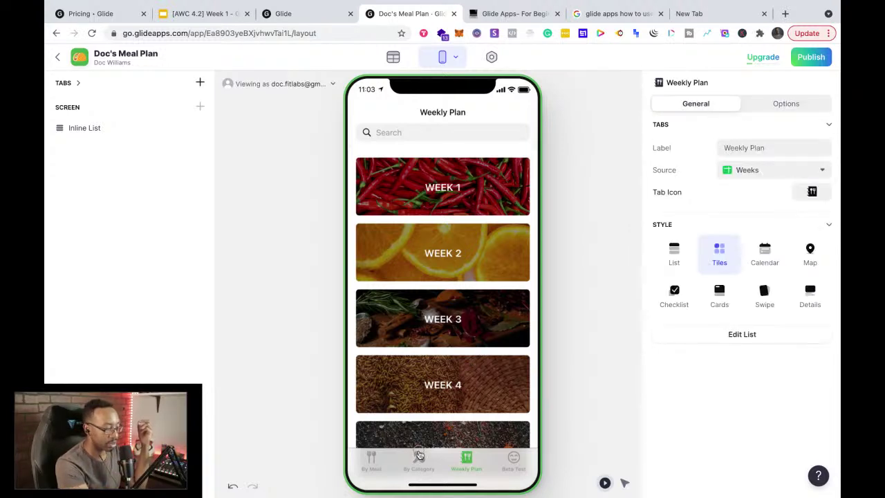
Step: Settle on the By Category tab and bring up its Insert Component panel
{"action": "left_click", "coordinate": [418, 458]}
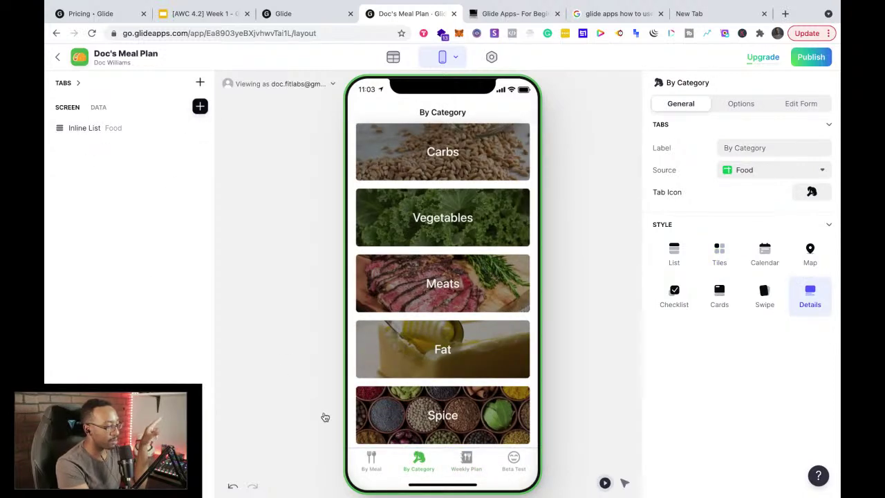
{"action": "left_click", "coordinate": [362, 461]}
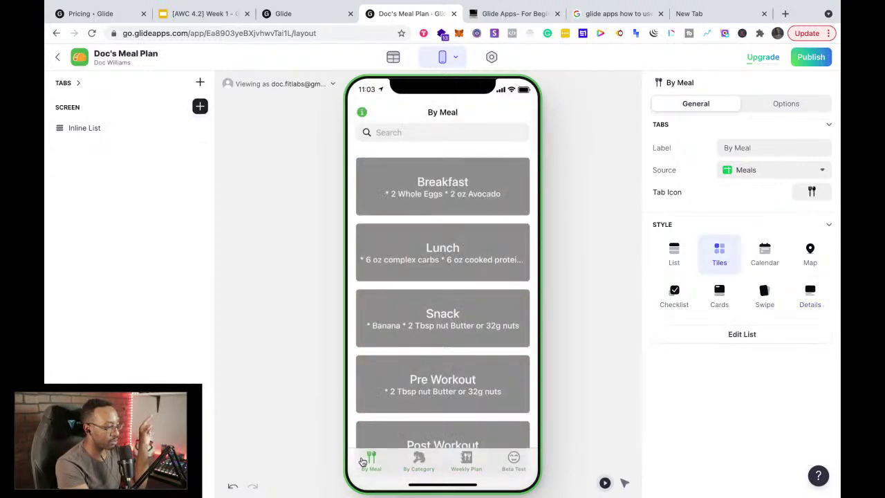
{"action": "left_click", "coordinate": [412, 461]}
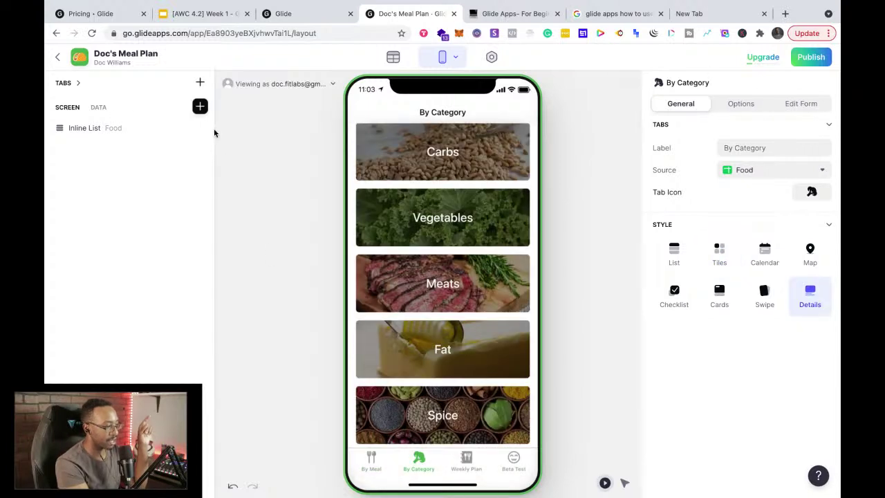
{"action": "left_click", "coordinate": [200, 107]}
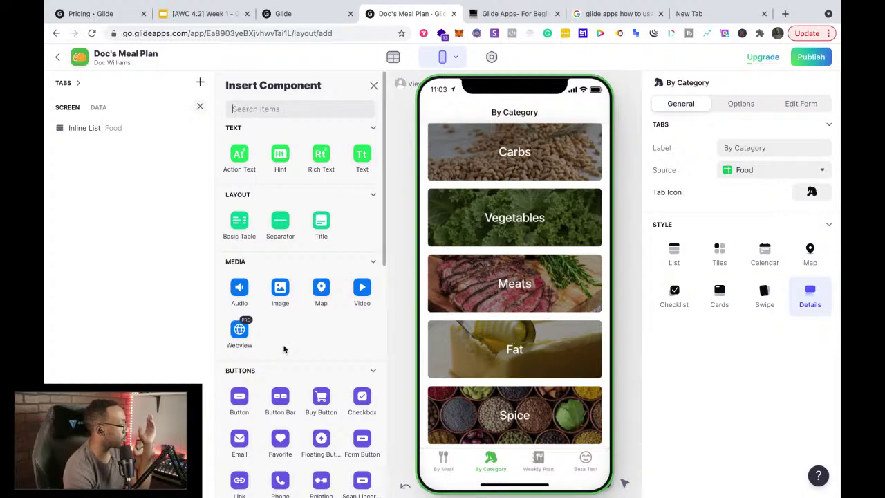
Step: Scroll through the component catalogue's sections and close it without inserting anything
{"action": "scroll", "coordinate": [283, 349], "scroll_direction": "down", "scroll_amount": 3}
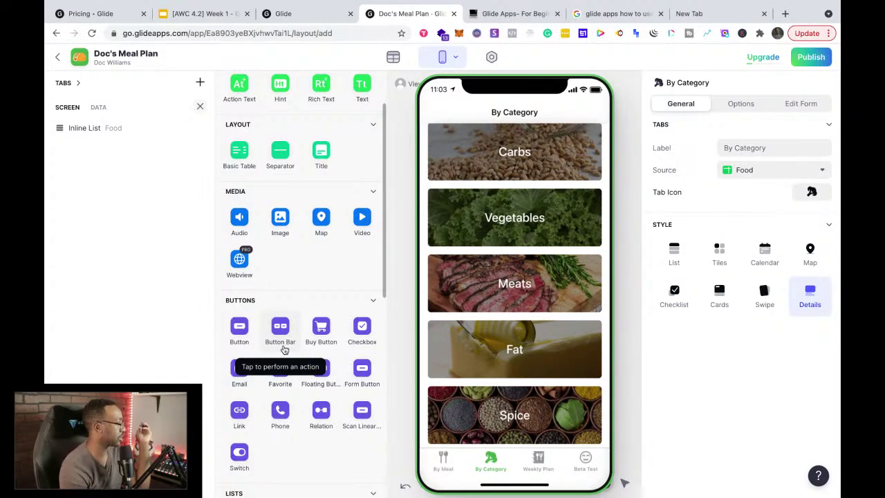
{"action": "scroll", "coordinate": [240, 291], "scroll_direction": "down", "scroll_amount": 5}
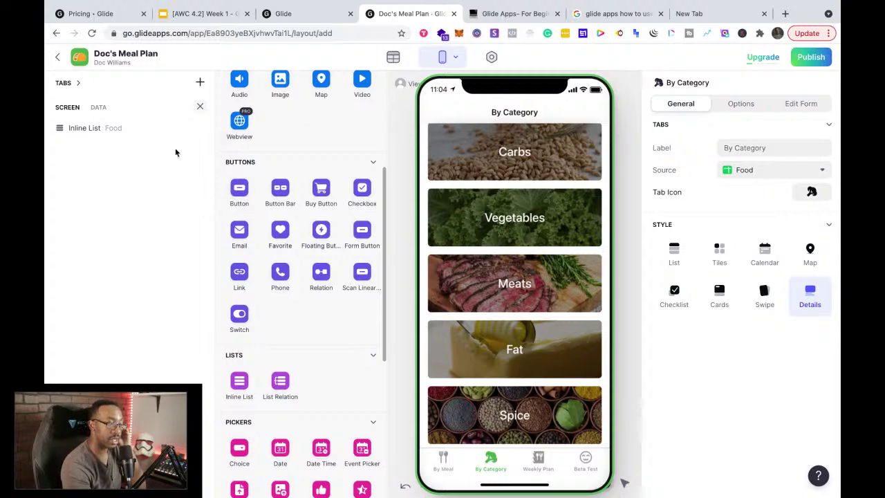
{"action": "left_click", "coordinate": [199, 109]}
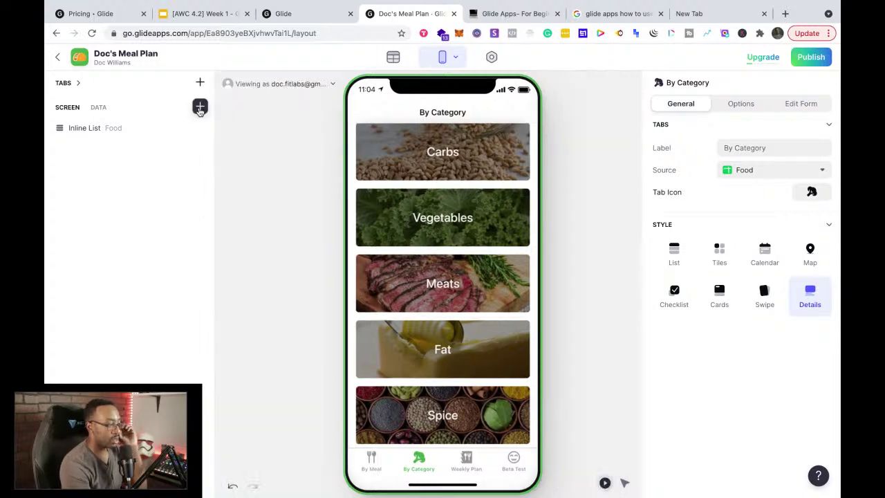
{"action": "left_click", "coordinate": [378, 458]}
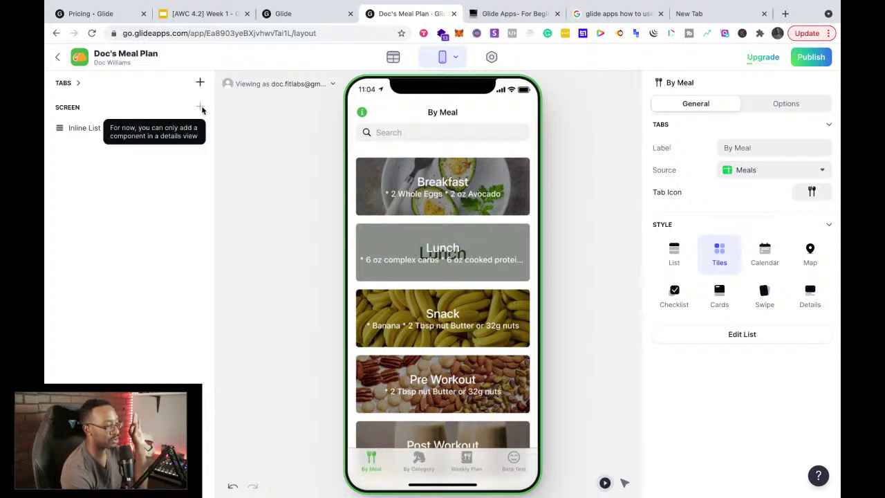
{"action": "left_click", "coordinate": [81, 133]}
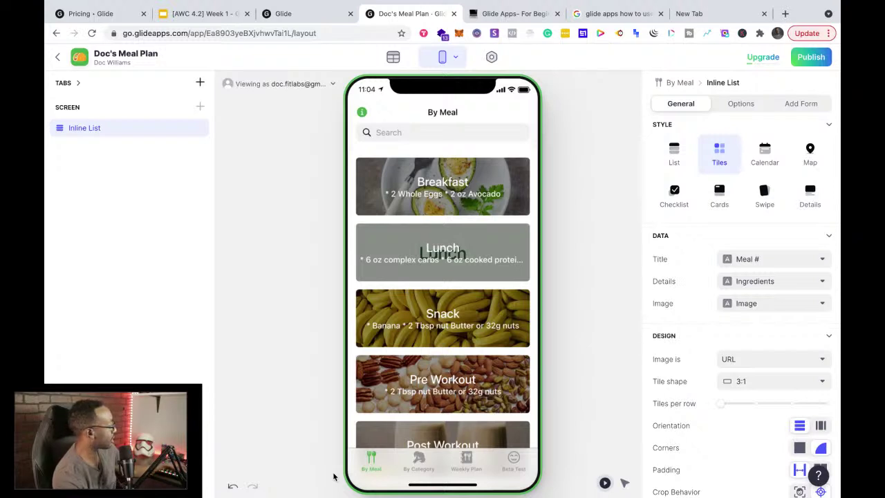
{"action": "left_click", "coordinate": [418, 463]}
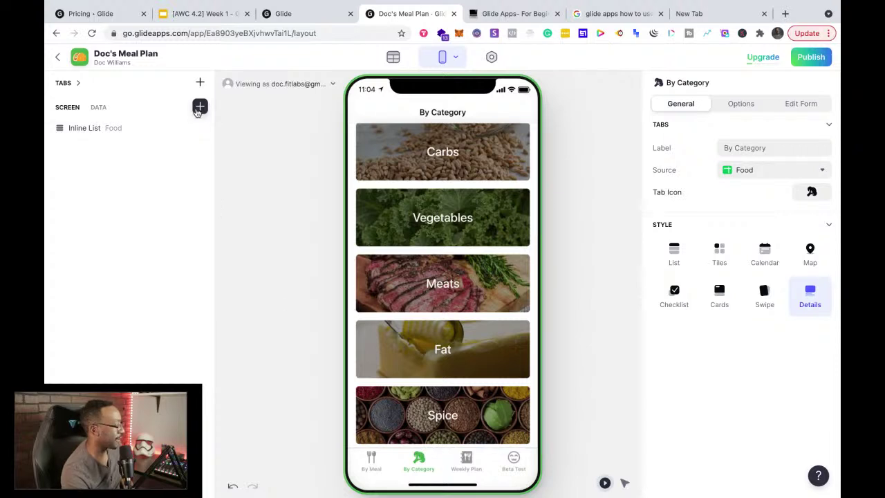
{"action": "left_click", "coordinate": [459, 458]}
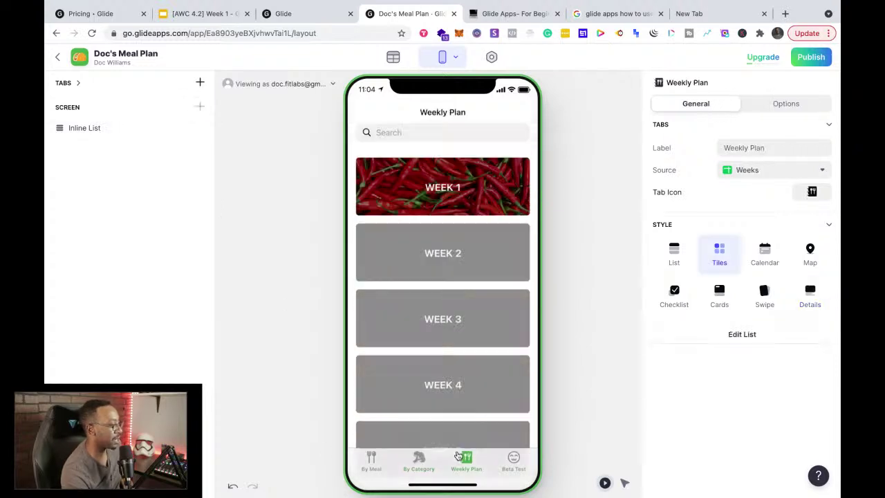
{"action": "left_click", "coordinate": [509, 463]}
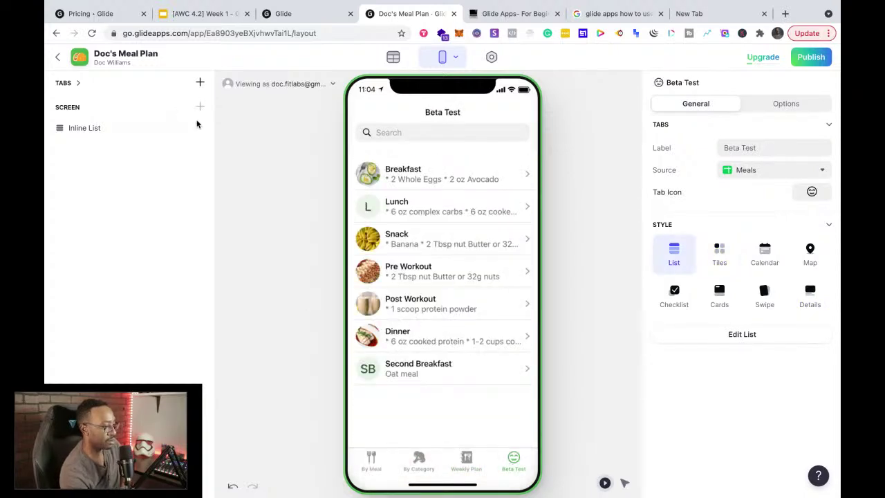
{"action": "left_click", "coordinate": [372, 457]}
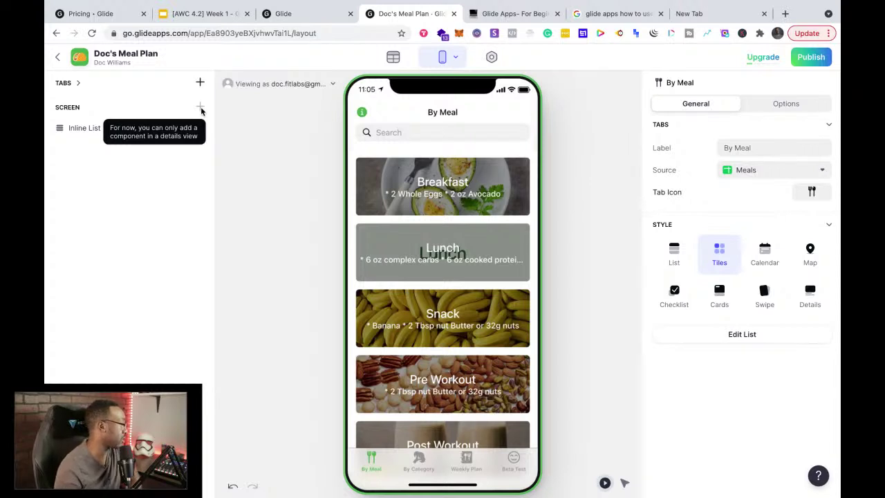
{"action": "left_click", "coordinate": [418, 469]}
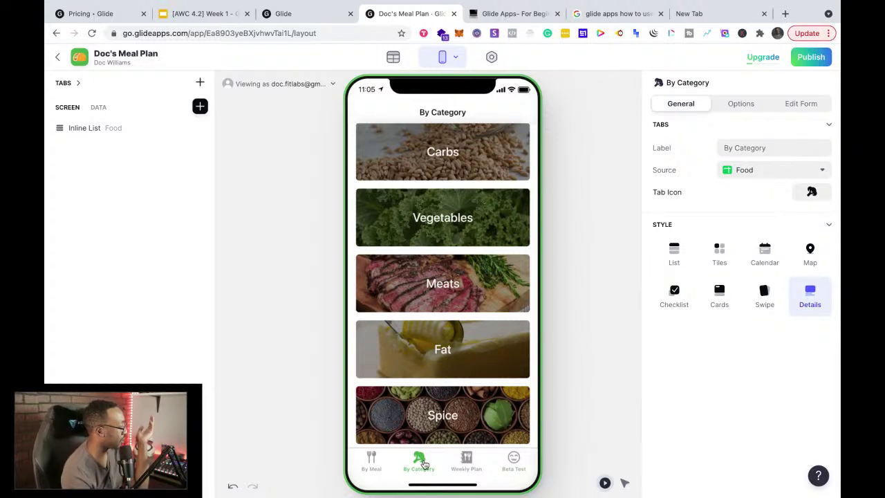
{"action": "left_click", "coordinate": [201, 108]}
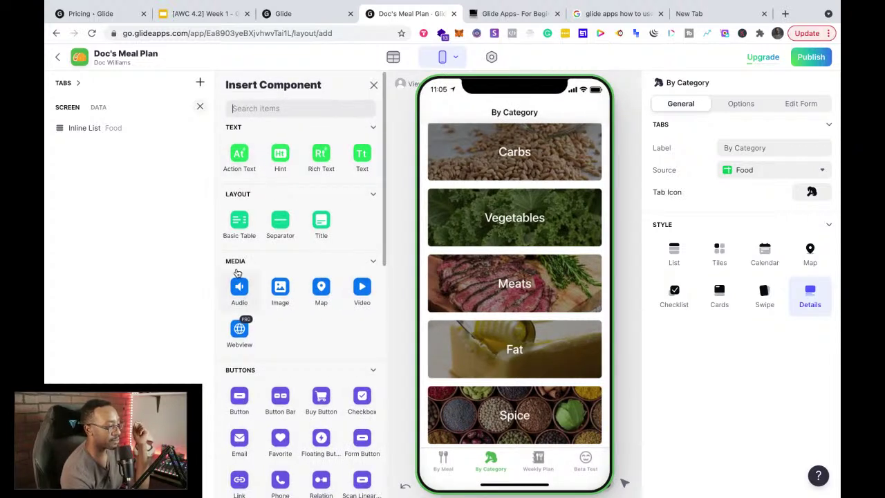
Step: Insert a Go! button on By Category, delete it, then insert the Button component again
{"action": "scroll", "coordinate": [483, 346], "scroll_direction": "up", "scroll_amount": 1}
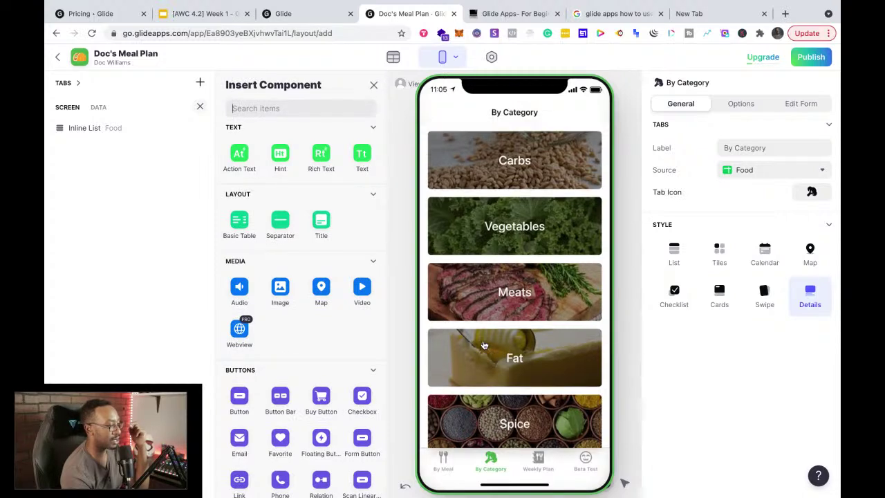
{"action": "scroll", "coordinate": [290, 263], "scroll_direction": "down", "scroll_amount": 4}
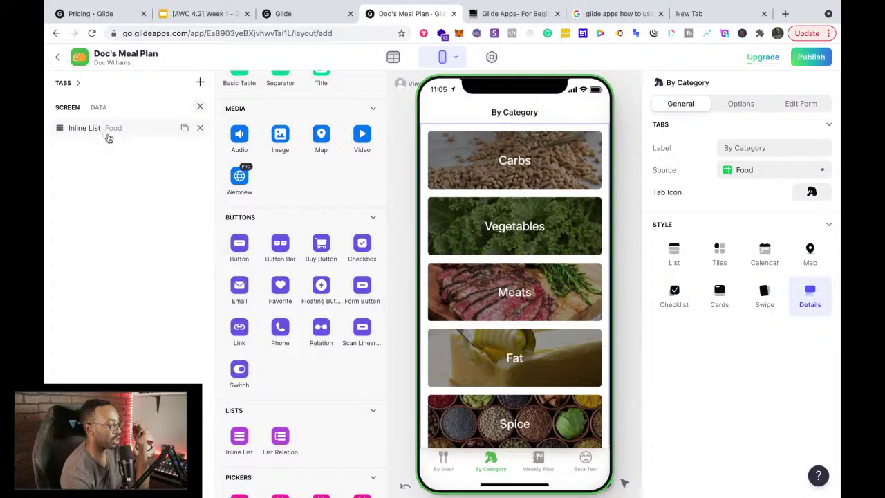
{"action": "left_click", "coordinate": [240, 251]}
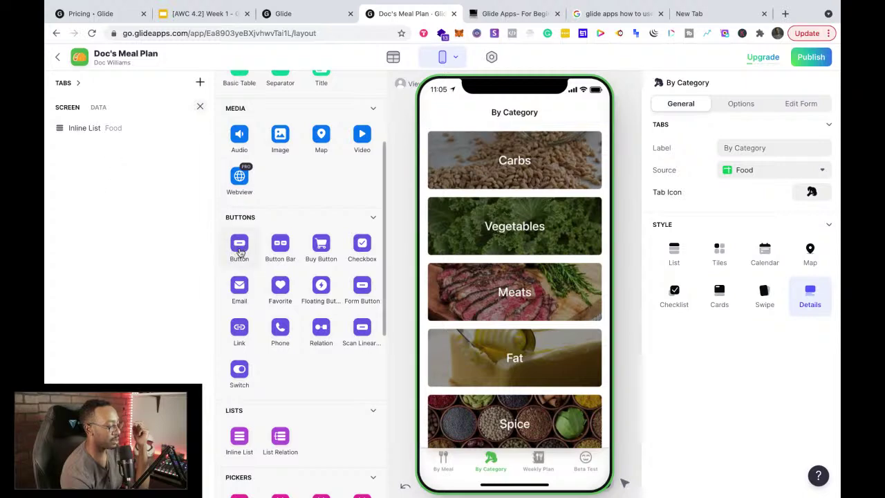
{"action": "left_click", "coordinate": [239, 252]}
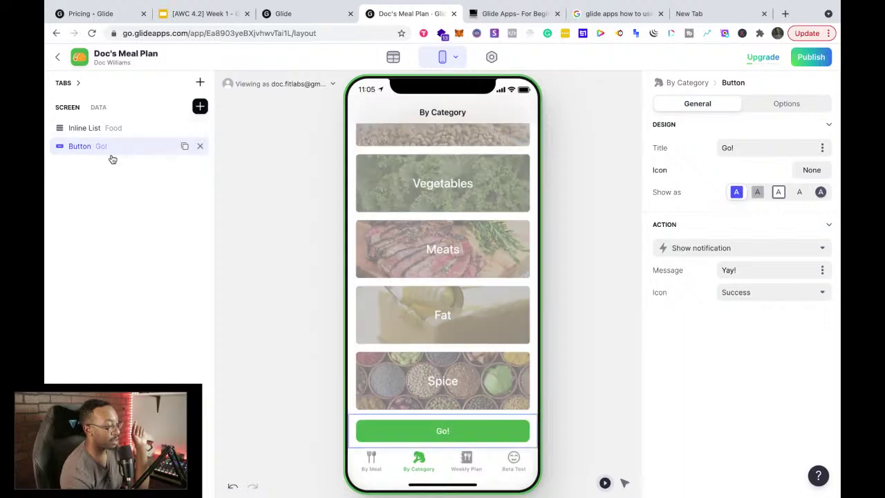
{"action": "left_click", "coordinate": [200, 147]}
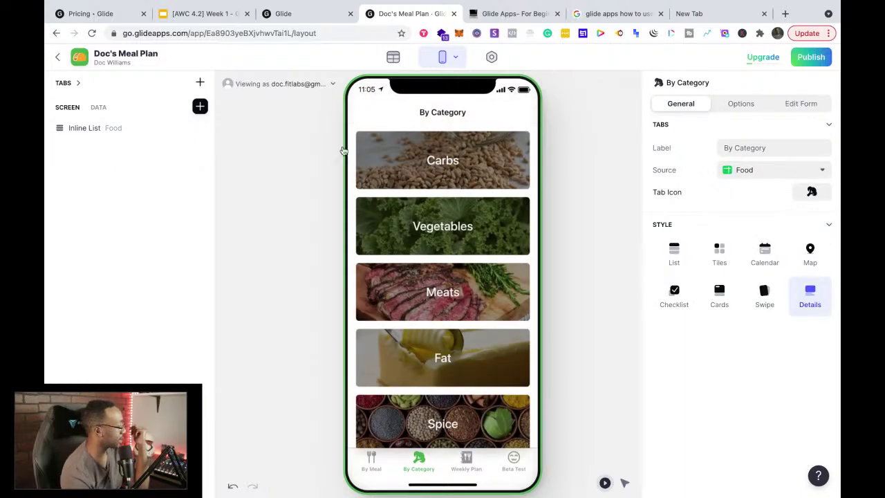
{"action": "left_click", "coordinate": [200, 107]}
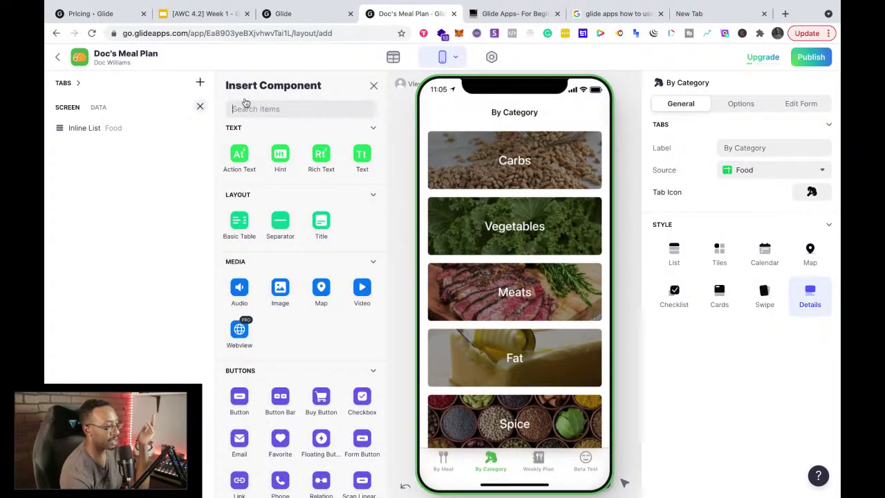
{"action": "left_click", "coordinate": [236, 404]}
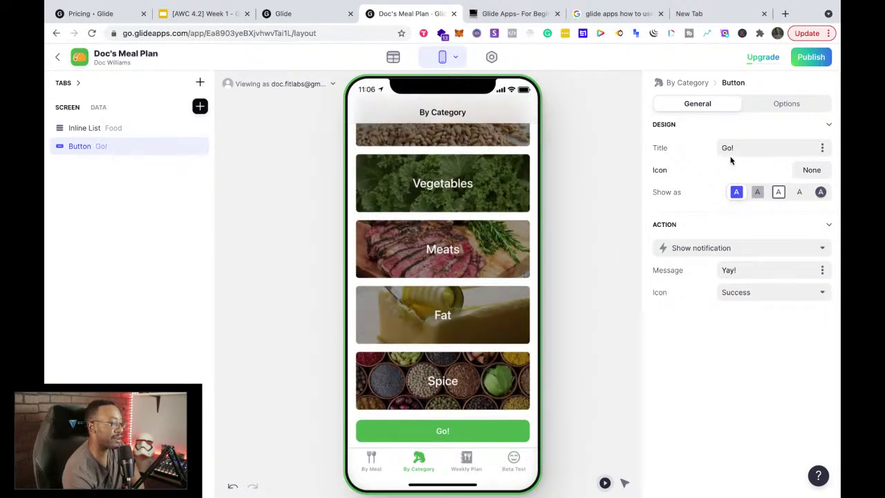
Step: Change the By Category button's title from 'Go!' to 'Click me!'
{"action": "left_click_drag", "start_coordinate": [738, 149], "coordinate": [714, 148]}
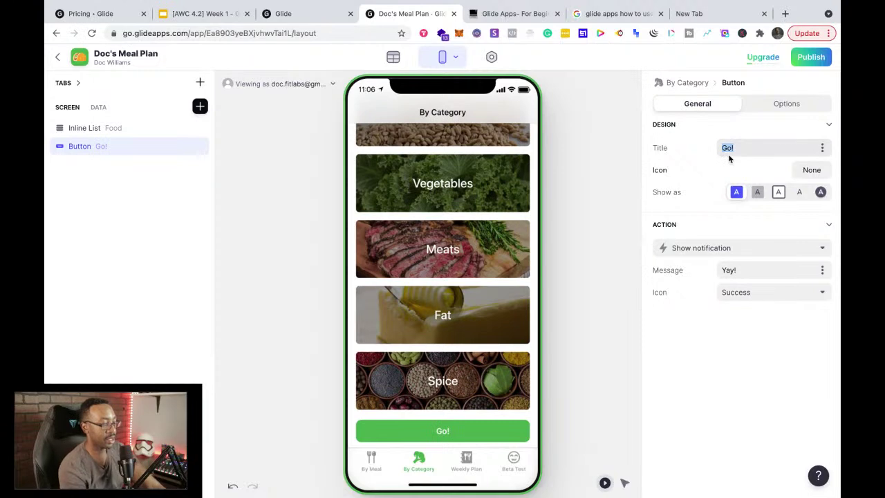
{"action": "type", "text": "Click me!"}
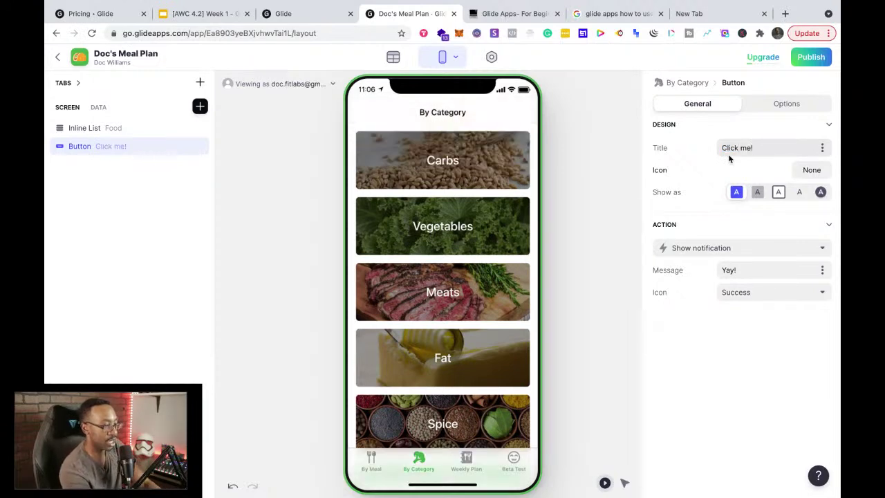
{"action": "key", "text": "Return"}
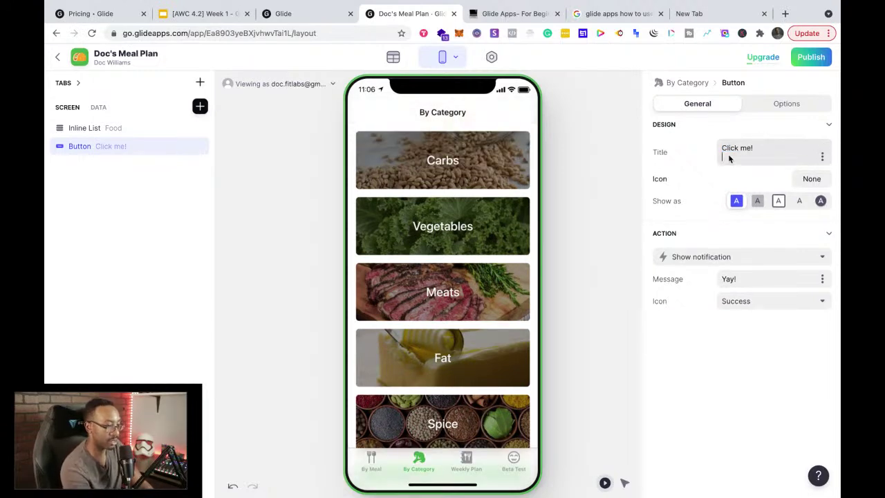
{"action": "key", "text": "BackSpace"}
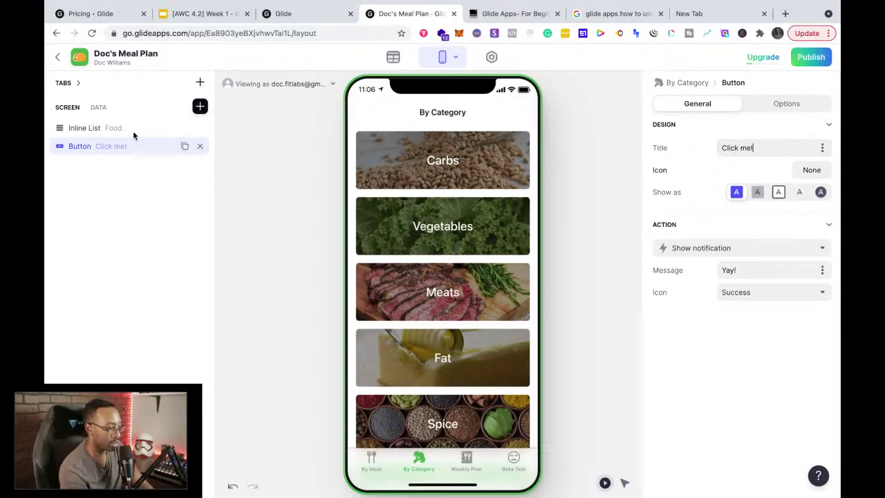
{"action": "left_click", "coordinate": [122, 148]}
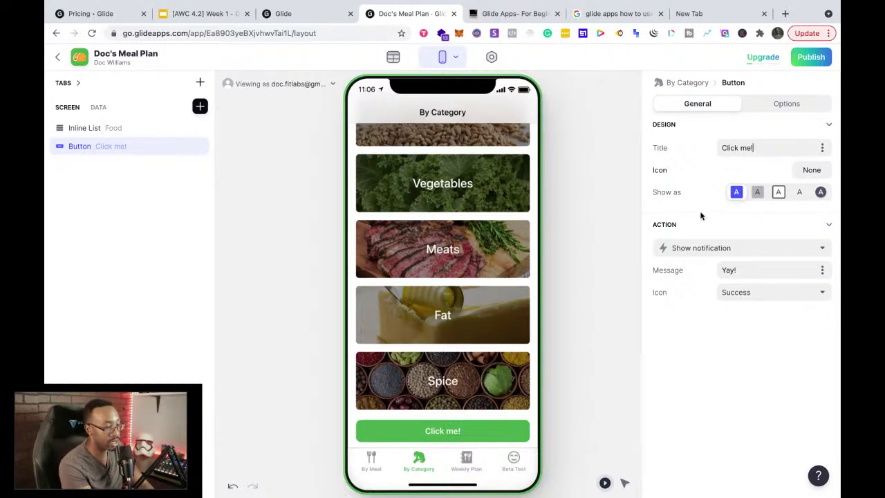
Step: Search the button's actions for 'zapier' and set the action to Zapier
{"action": "left_click", "coordinate": [723, 255]}
{"action": "scroll", "coordinate": [760, 367], "scroll_direction": "down", "scroll_amount": 1}
{"action": "scroll", "coordinate": [735, 332], "scroll_direction": "up", "scroll_amount": 1}
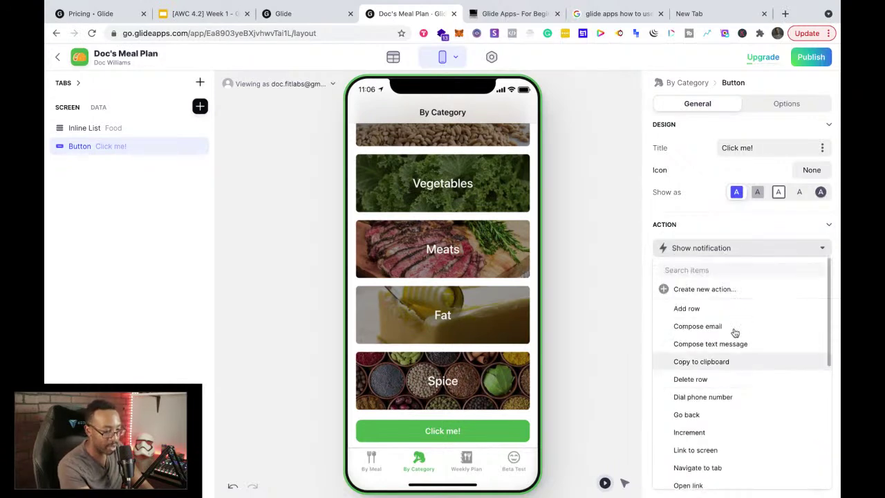
{"action": "type", "text": "zapier"}
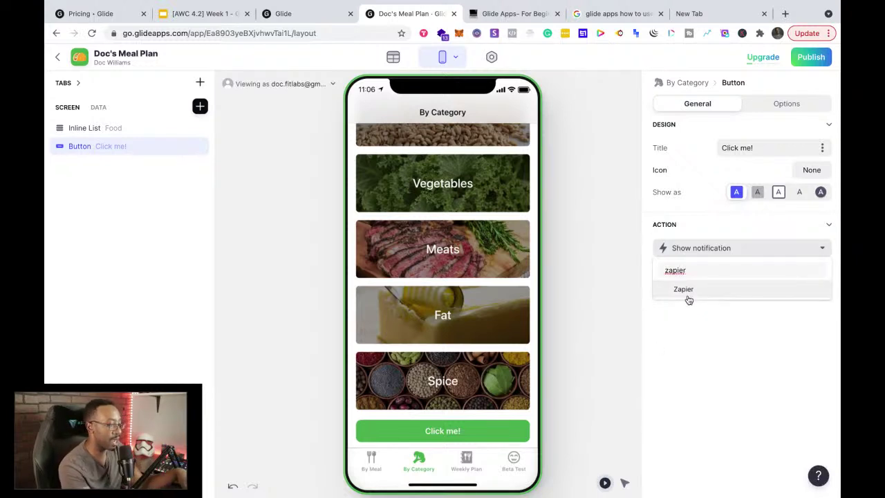
{"action": "left_click", "coordinate": [688, 297]}
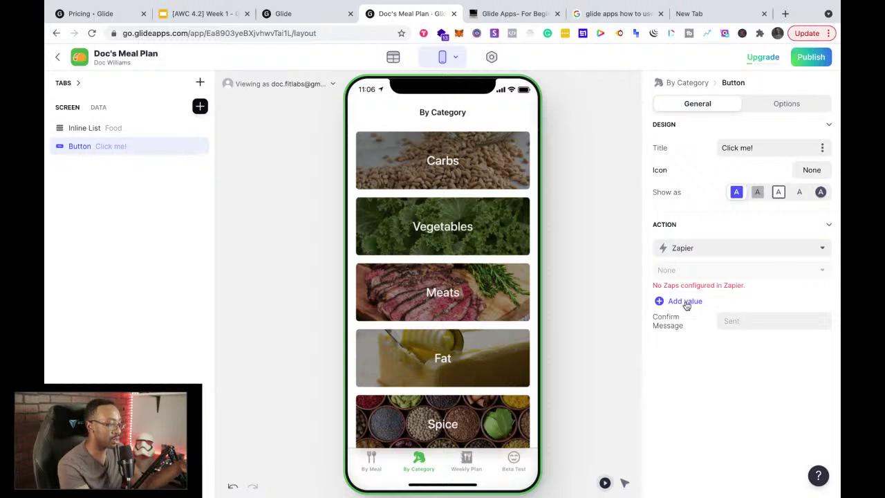
Step: Switch the Click me! button's action to Compose email, leaving To, Subject and Body empty
{"action": "left_click", "coordinate": [720, 249]}
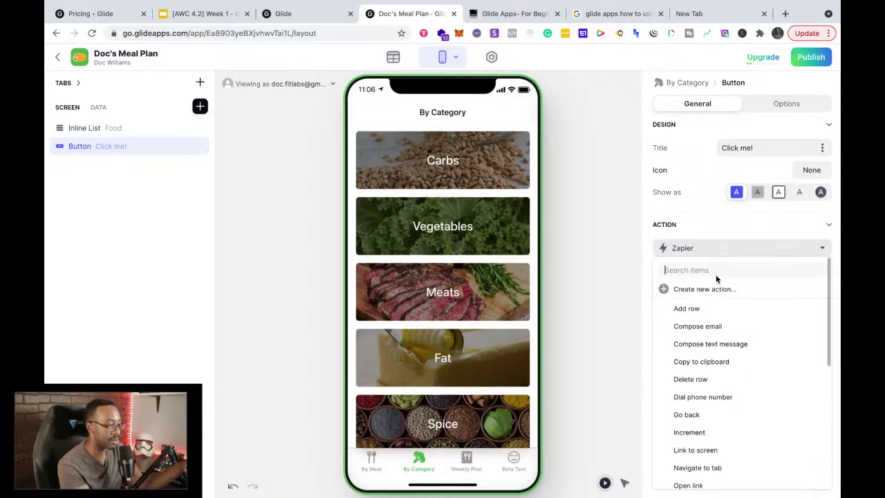
{"action": "left_click", "coordinate": [649, 326]}
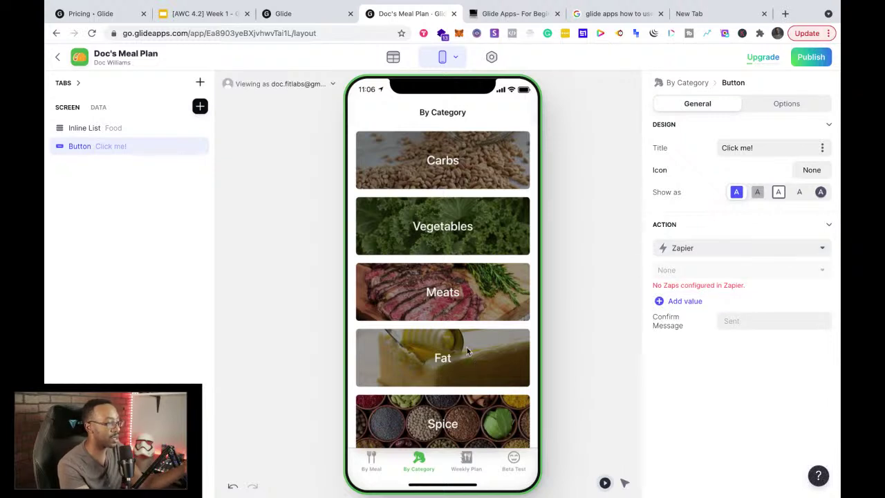
{"action": "left_click", "coordinate": [792, 252]}
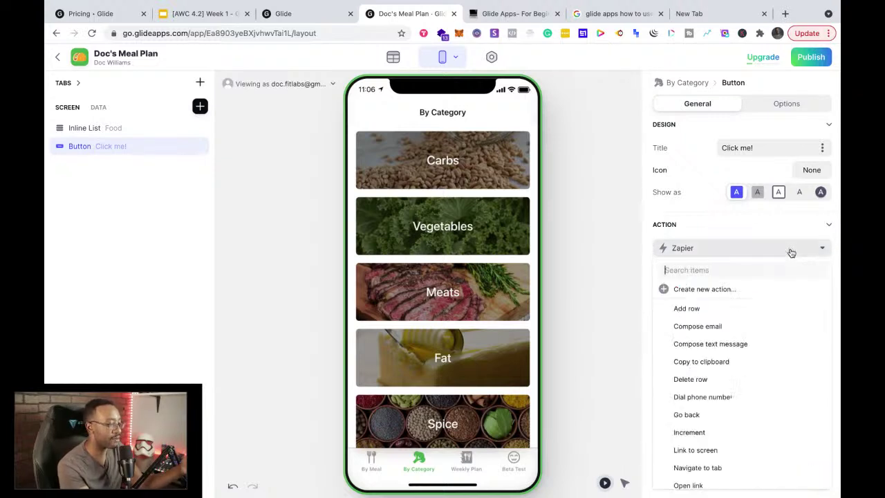
{"action": "left_click", "coordinate": [750, 326]}
{"action": "left_click", "coordinate": [828, 226]}
{"action": "left_click", "coordinate": [829, 226]}
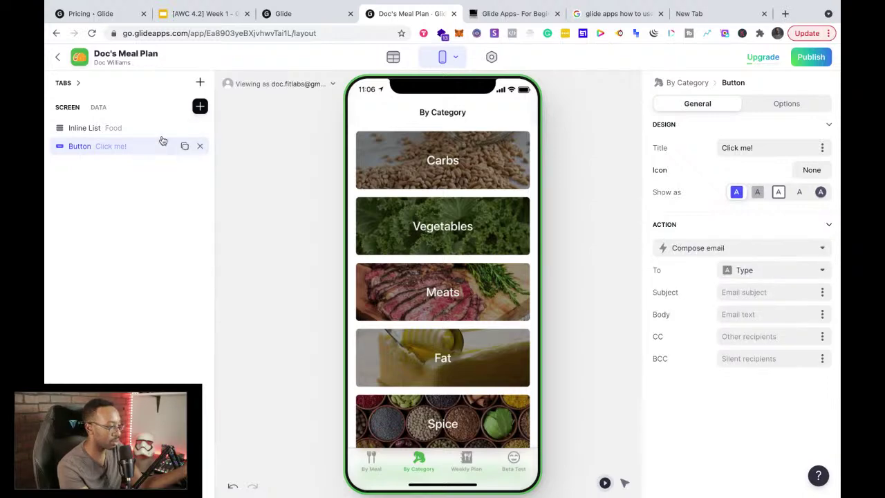
{"action": "mouse_move", "coordinate": [119, 151]}
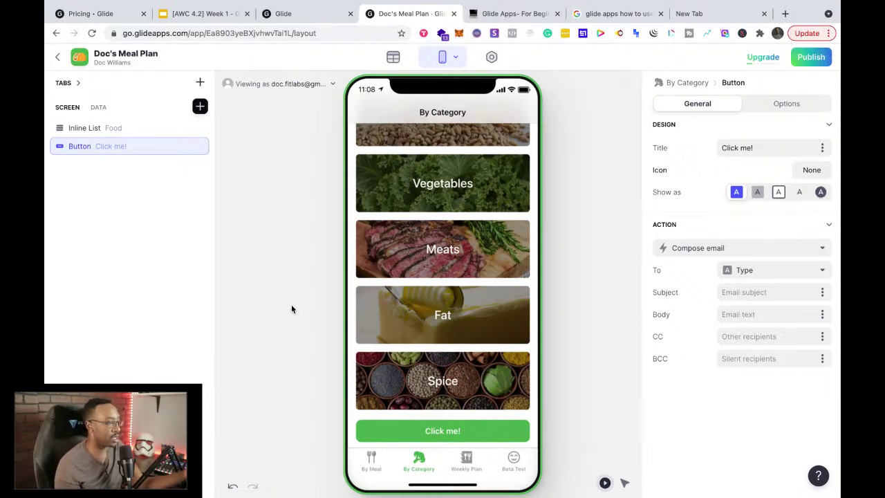
Step: Leave the app editor for the My Apps dashboard, then go to a blank new tab
{"action": "left_click", "coordinate": [313, 18]}
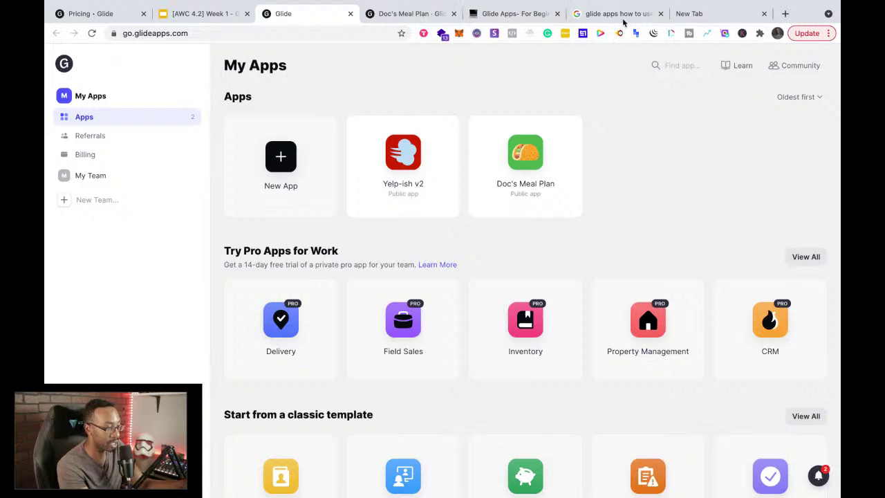
{"action": "left_click", "coordinate": [694, 14]}
Step: Load the glideapps.com home page in the new tab from the address 'glide'
{"action": "type", "text": "glide"}
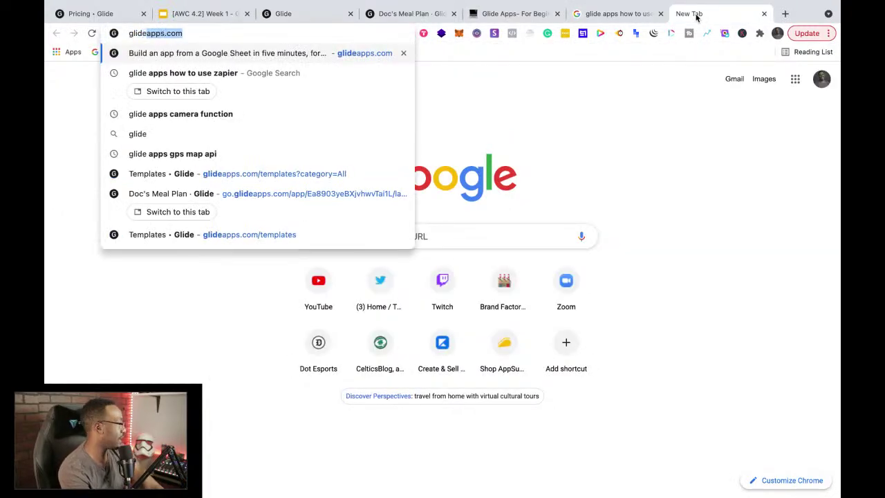
{"action": "key", "text": "Return"}
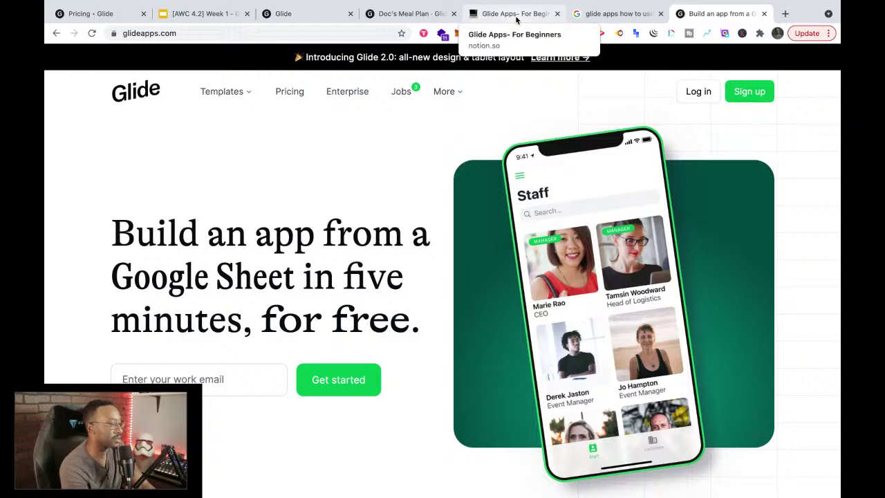
{"action": "mouse_move", "coordinate": [239, 97]}
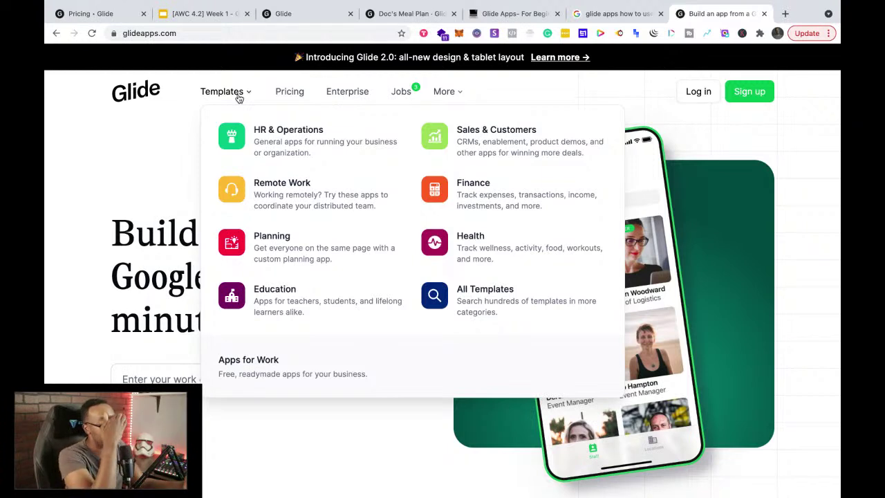
Step: Search the template gallery for 'weight lose', then clear the search
{"action": "left_click", "coordinate": [462, 304]}
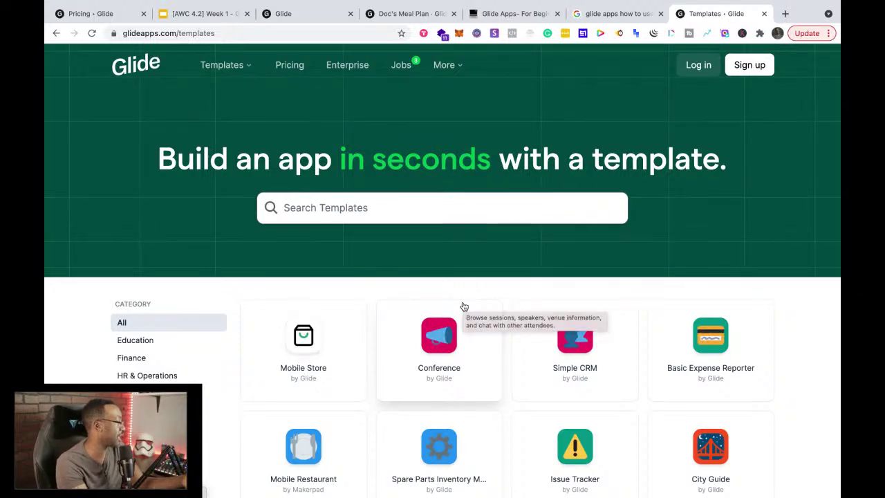
{"action": "left_click", "coordinate": [378, 210]}
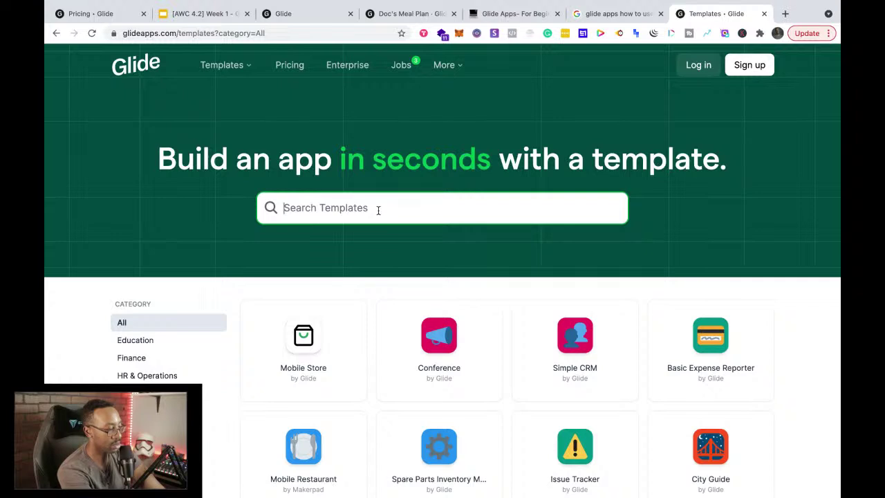
{"action": "type", "text": "weight lose"}
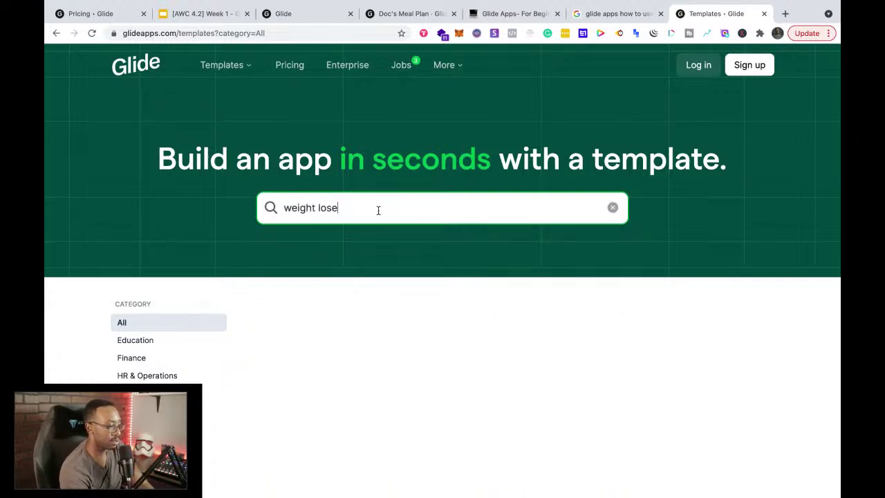
{"action": "scroll", "coordinate": [142, 372], "scroll_direction": "down", "scroll_amount": 3}
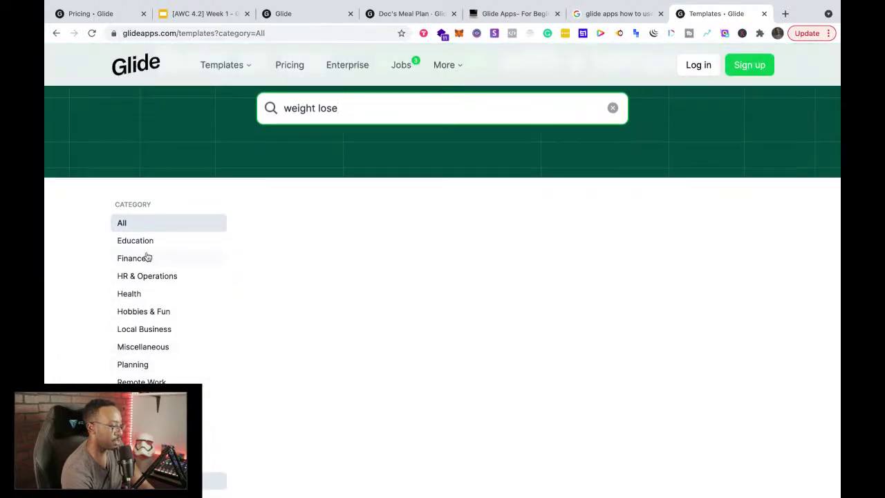
{"action": "left_click", "coordinate": [148, 292]}
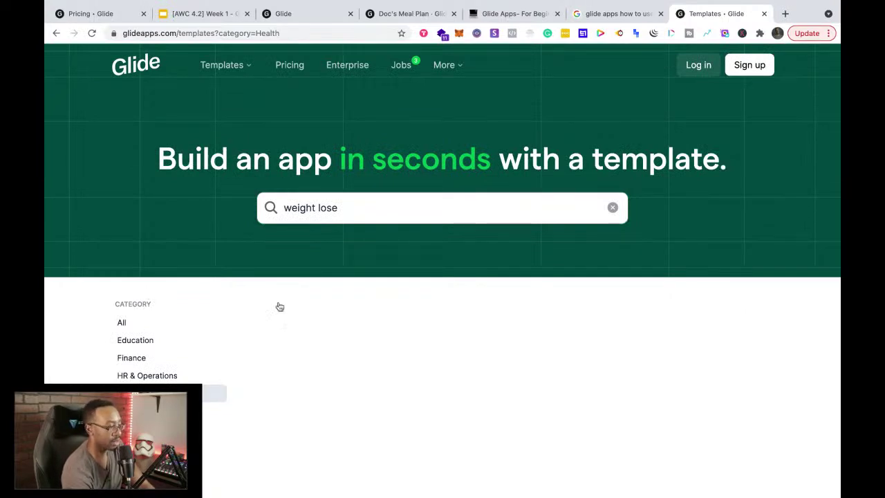
{"action": "left_click", "coordinate": [618, 205]}
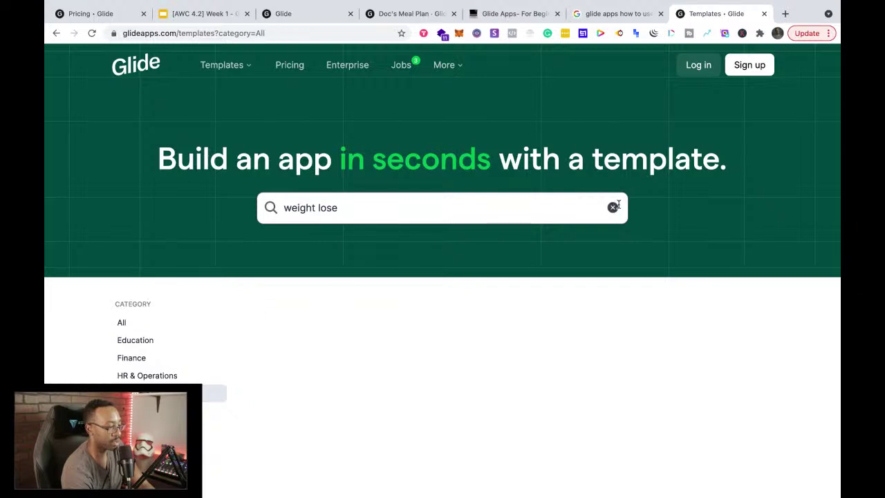
Step: Browse the Health category templates and open the 10min Strength template page
{"action": "scroll", "coordinate": [595, 276], "scroll_direction": "down", "scroll_amount": 2}
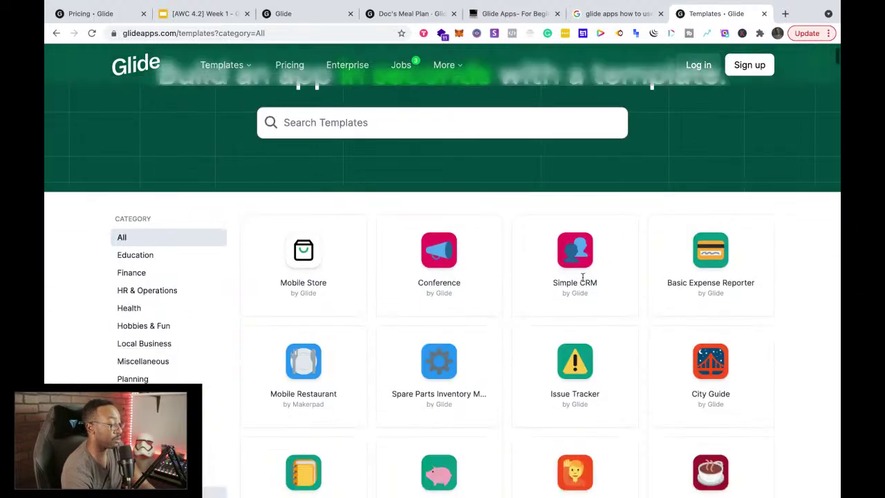
{"action": "left_click", "coordinate": [132, 307]}
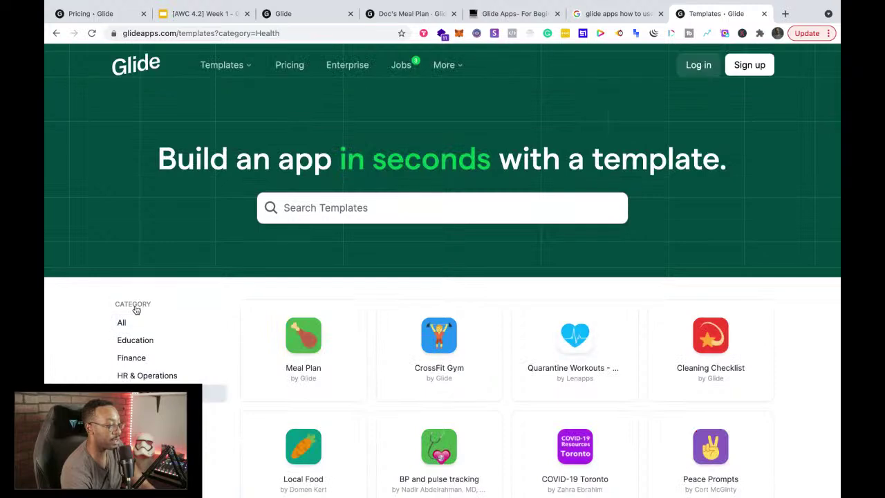
{"action": "scroll", "coordinate": [387, 304], "scroll_direction": "down", "scroll_amount": 3}
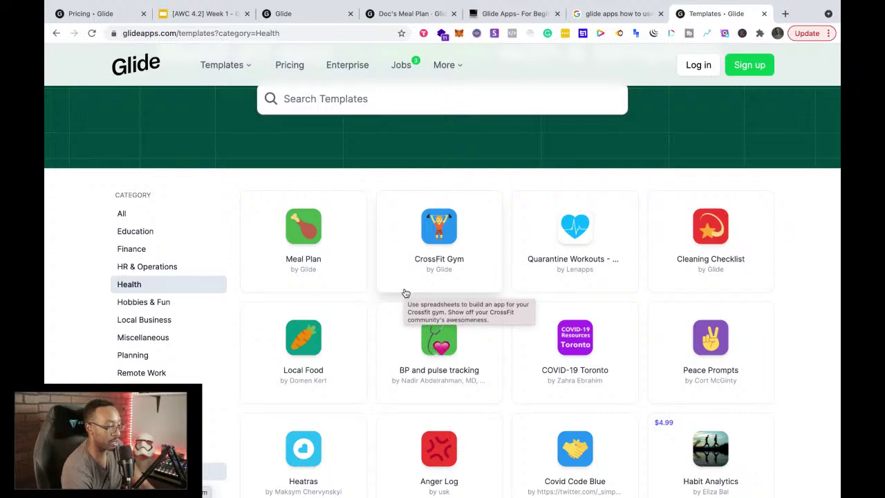
{"action": "scroll", "coordinate": [408, 389], "scroll_direction": "down", "scroll_amount": 1}
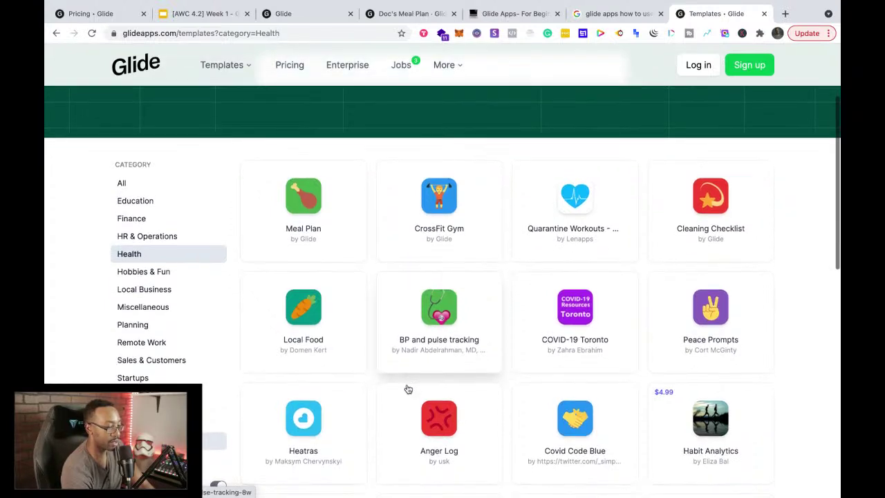
{"action": "scroll", "coordinate": [408, 390], "scroll_direction": "down", "scroll_amount": 1}
{"action": "scroll", "coordinate": [407, 388], "scroll_direction": "down", "scroll_amount": 1}
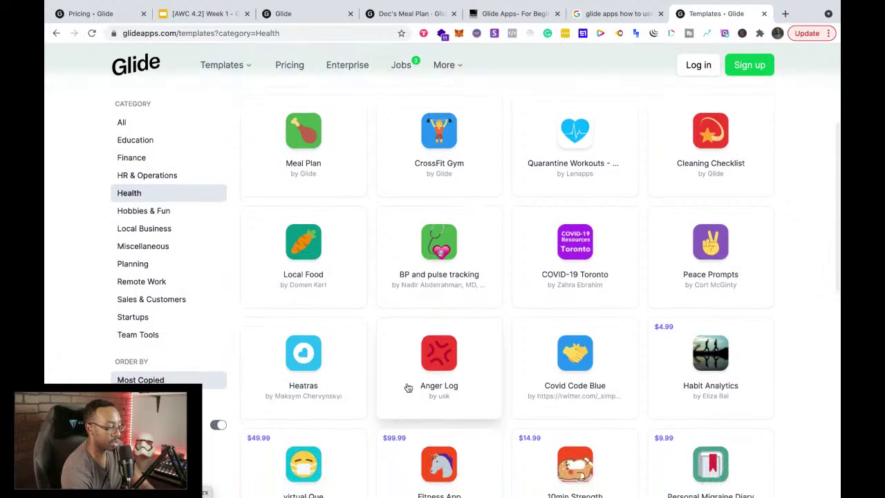
{"action": "scroll", "coordinate": [407, 389], "scroll_direction": "down", "scroll_amount": 3}
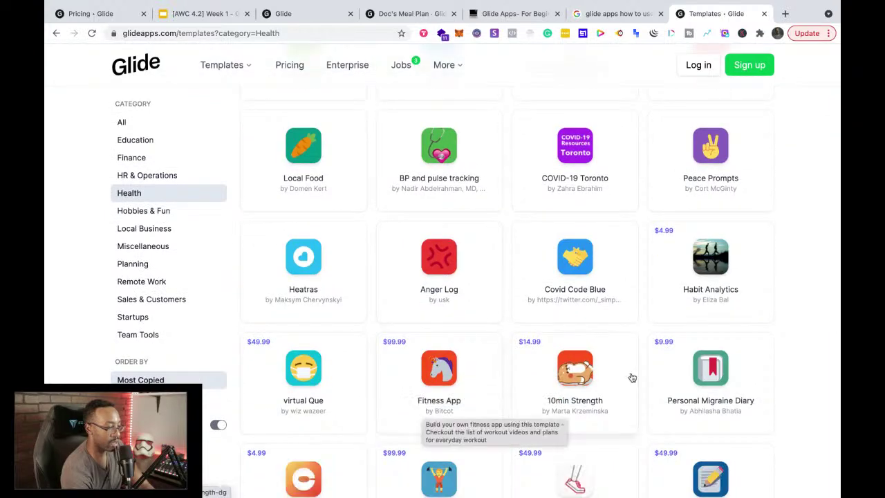
{"action": "scroll", "coordinate": [772, 359], "scroll_direction": "down", "scroll_amount": 4}
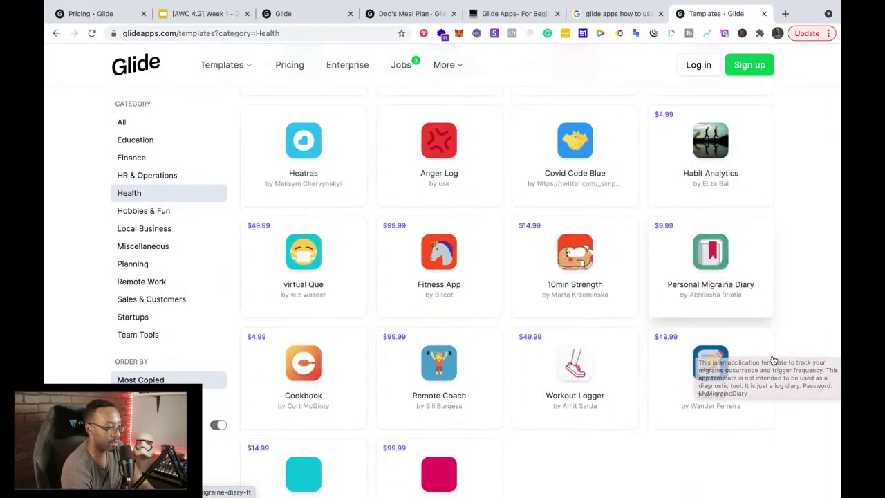
{"action": "scroll", "coordinate": [772, 358], "scroll_direction": "down", "scroll_amount": 1}
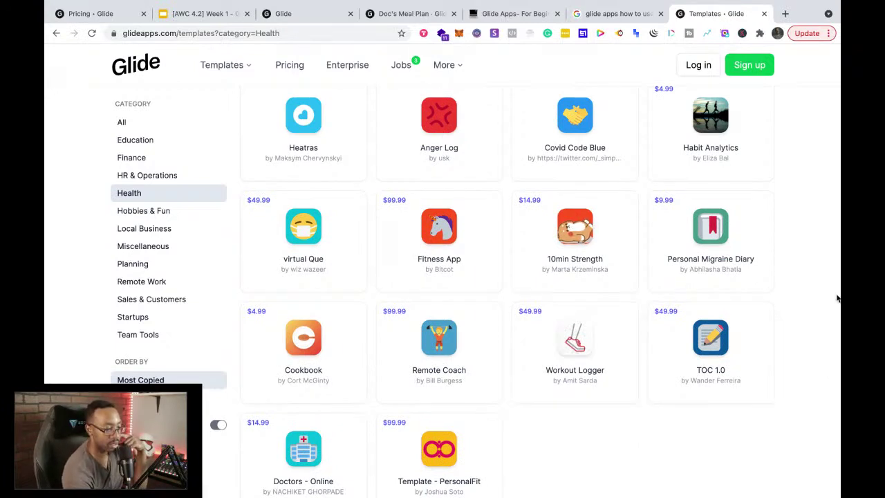
{"action": "left_click", "coordinate": [590, 234]}
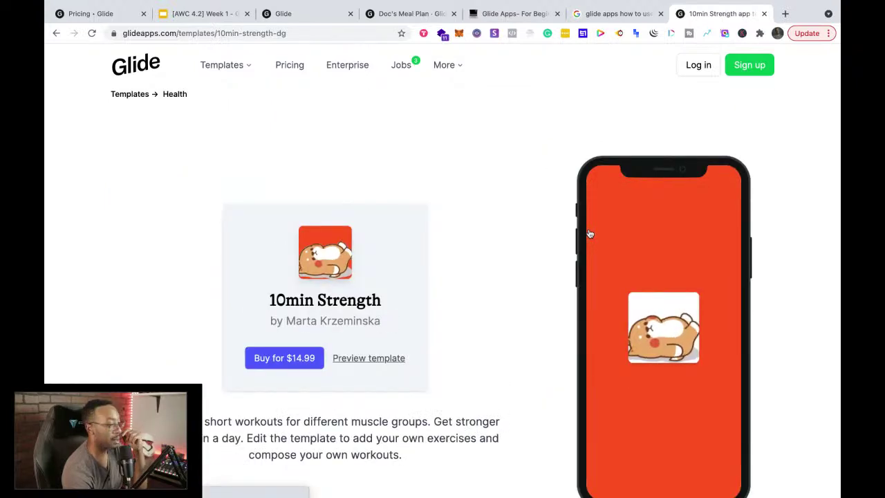
Step: Launch the 10min Strength template preview and bring up its workout level list
{"action": "scroll", "coordinate": [401, 289], "scroll_direction": "down", "scroll_amount": 2}
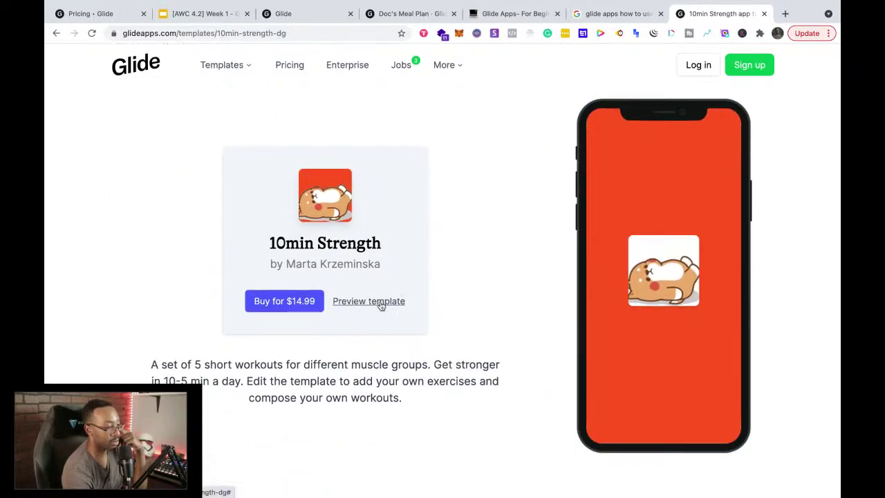
{"action": "left_click", "coordinate": [381, 305]}
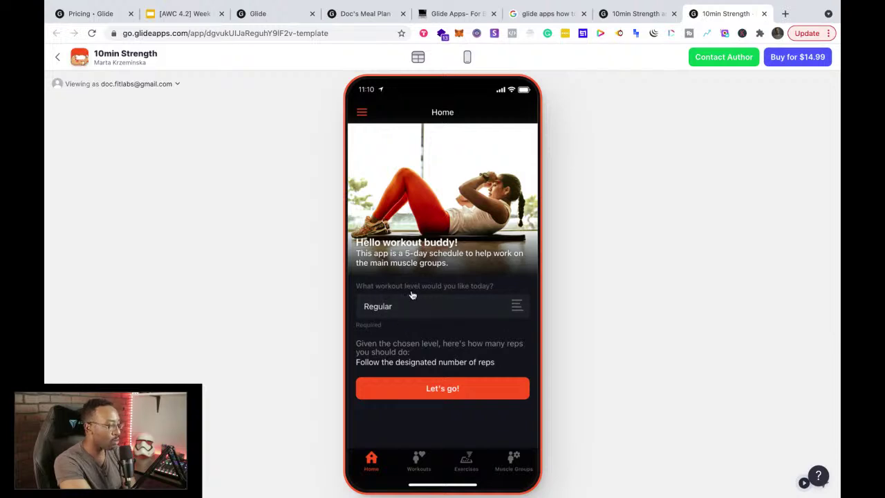
{"action": "left_click", "coordinate": [459, 307]}
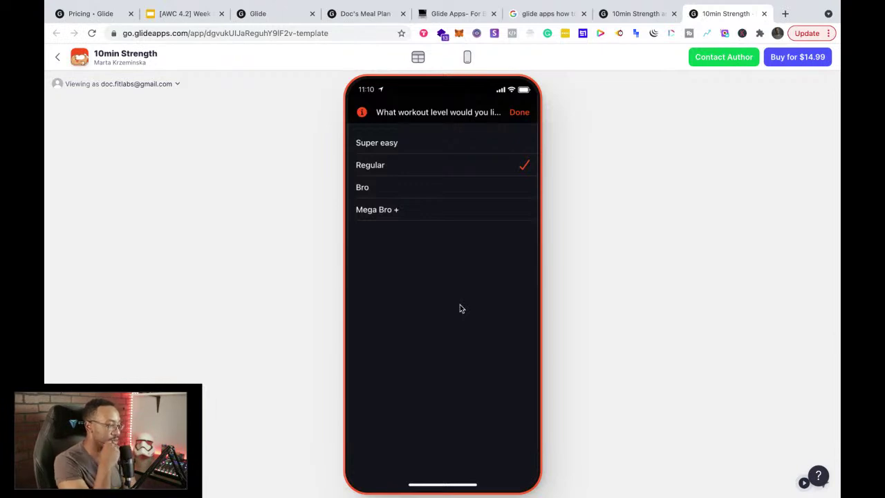
Step: Choose the Bro level and view the Back workout's Overhead jacks exercise, then Exercises
{"action": "left_click", "coordinate": [452, 188]}
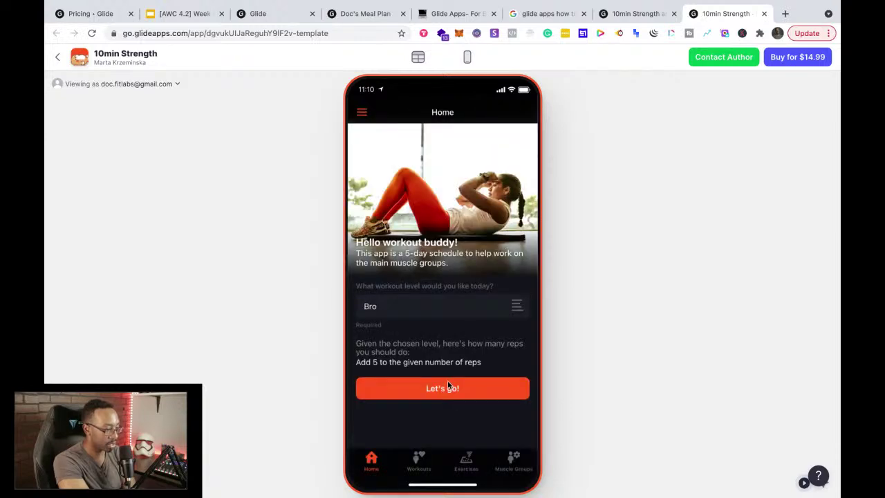
{"action": "left_click", "coordinate": [448, 386]}
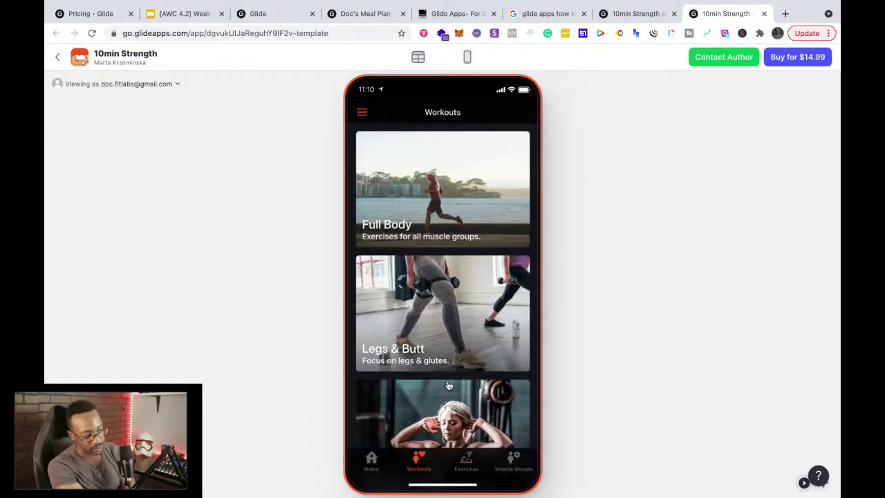
{"action": "scroll", "coordinate": [448, 385], "scroll_direction": "down", "scroll_amount": 5}
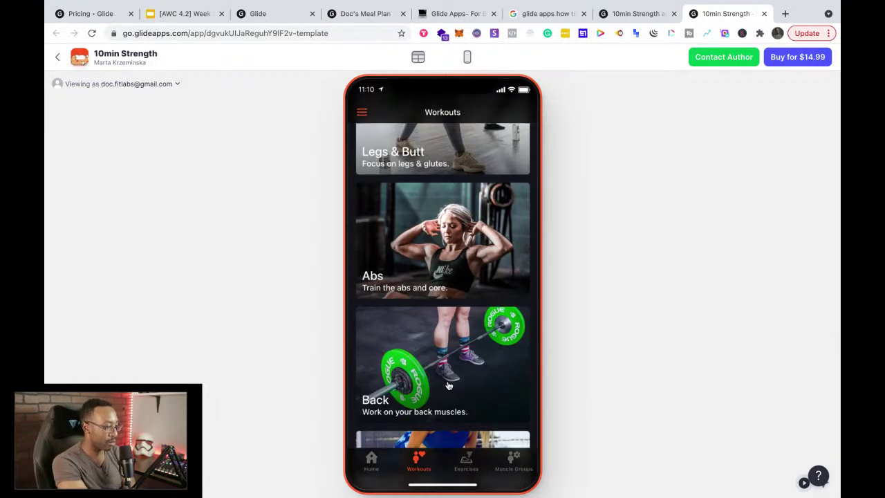
{"action": "left_click", "coordinate": [417, 296]}
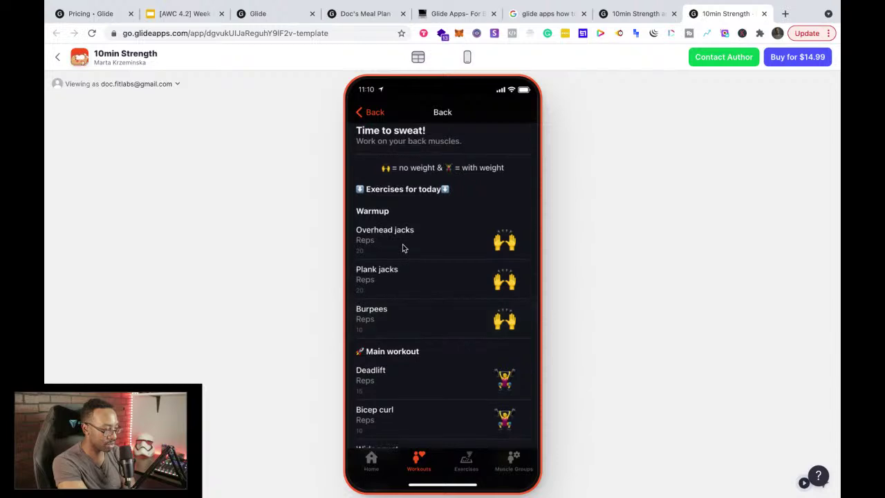
{"action": "left_click", "coordinate": [406, 242]}
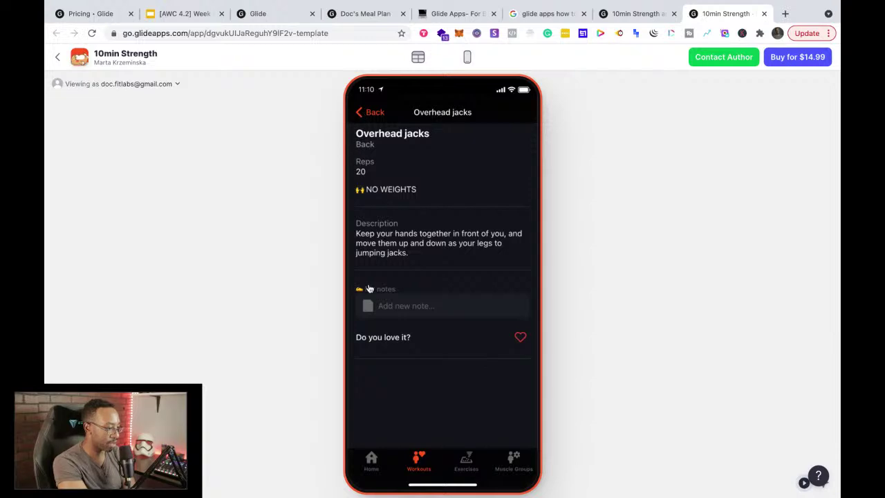
{"action": "left_click", "coordinate": [370, 115]}
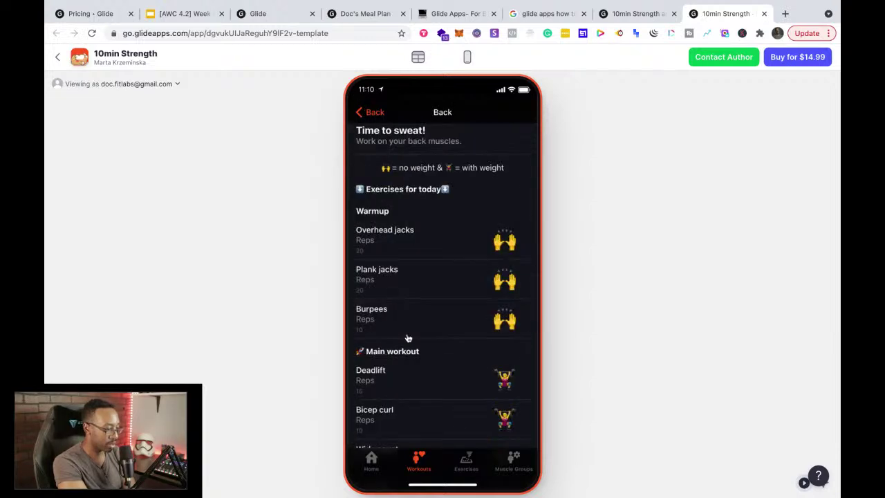
{"action": "left_click", "coordinate": [464, 465]}
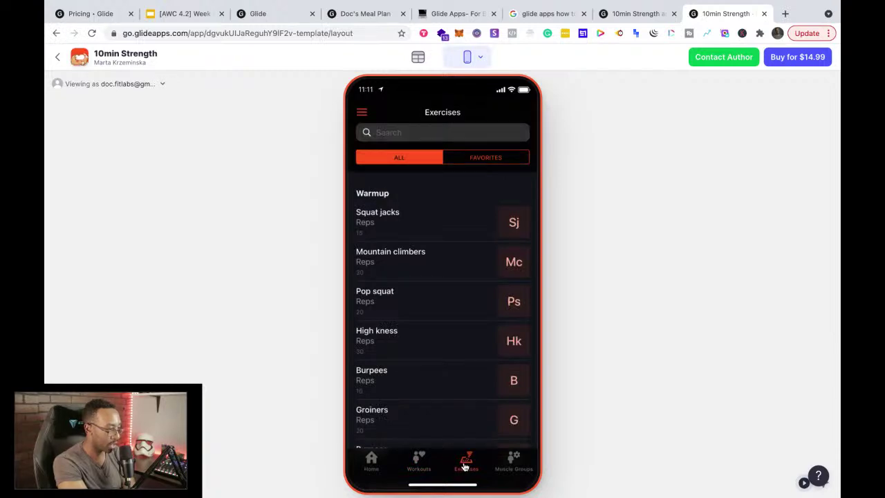
Step: View the Deadlift exercise details, then go to the Muscle Groups screen
{"action": "scroll", "coordinate": [457, 328], "scroll_direction": "down", "scroll_amount": 3}
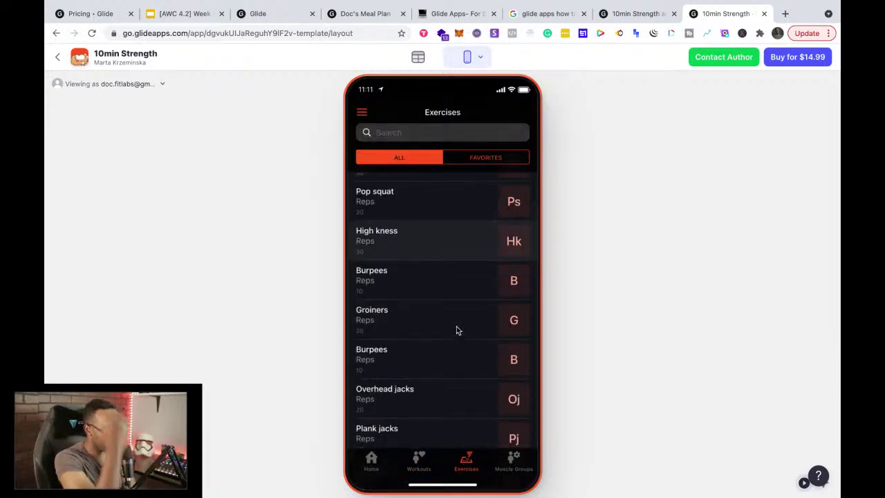
{"action": "scroll", "coordinate": [456, 330], "scroll_direction": "down", "scroll_amount": 5}
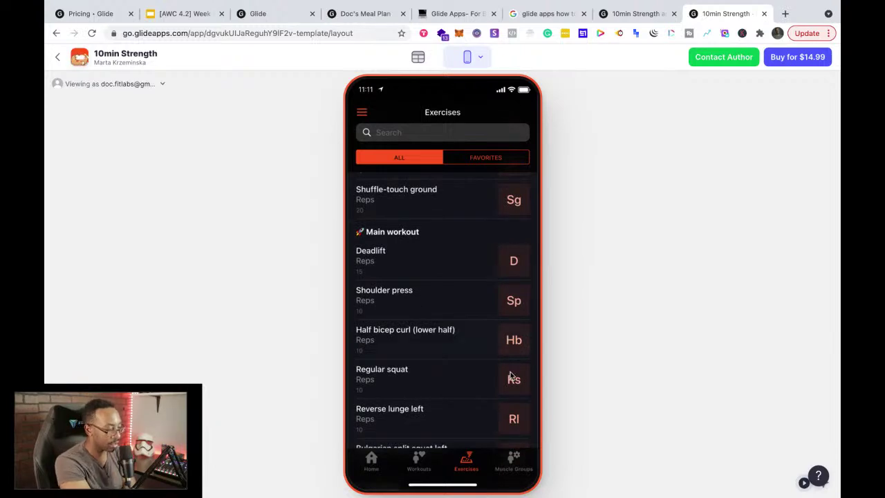
{"action": "left_click", "coordinate": [418, 251]}
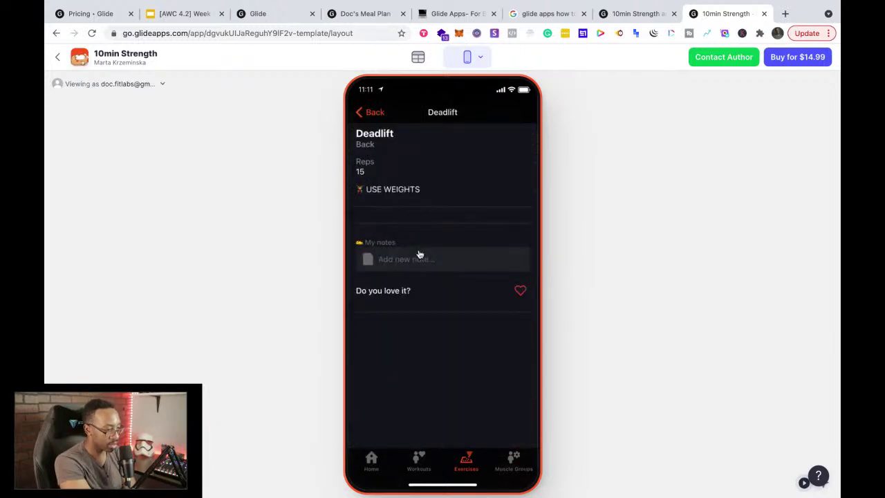
{"action": "left_click", "coordinate": [358, 112]}
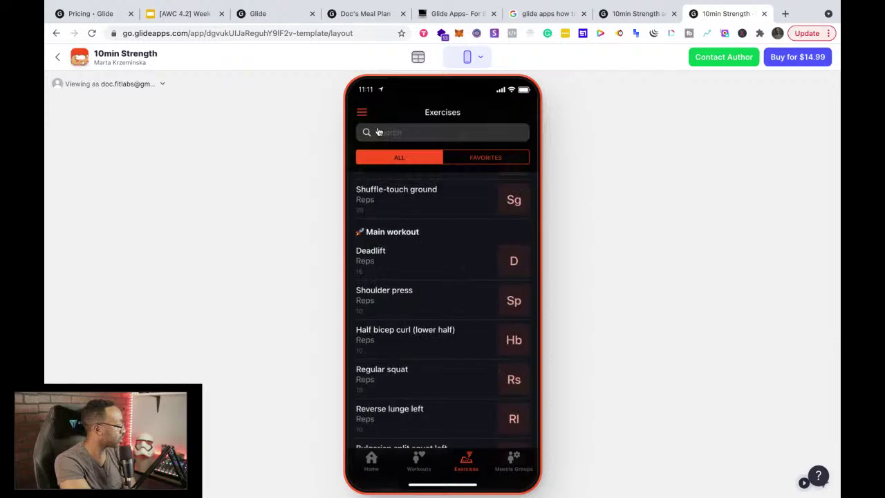
{"action": "left_click", "coordinate": [515, 465]}
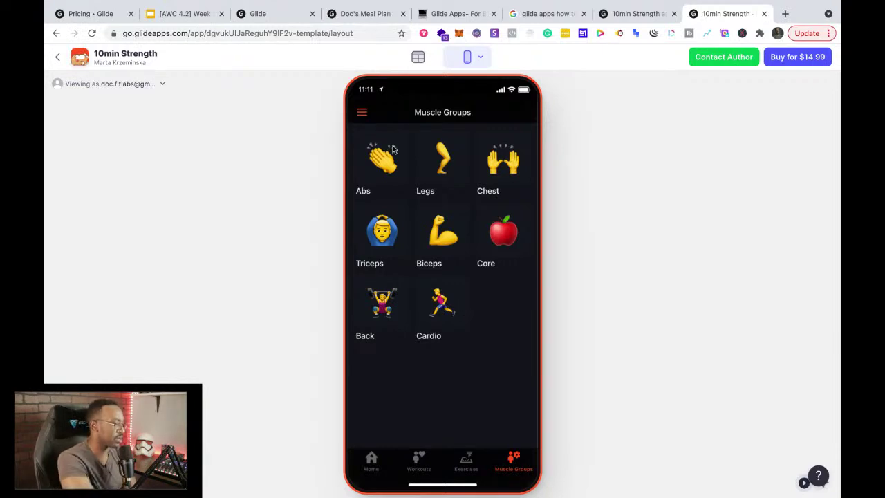
Step: Visit the About page from the side menu, return Home, then go to the template tab
{"action": "left_click", "coordinate": [363, 112]}
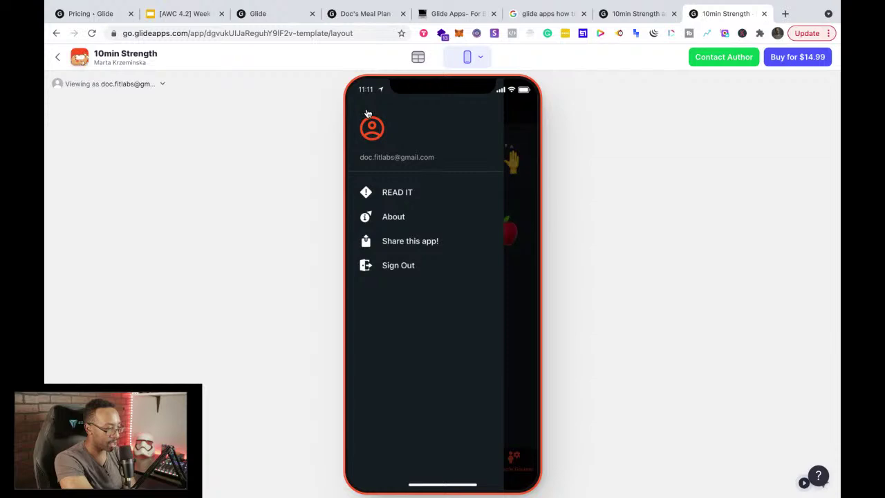
{"action": "left_click", "coordinate": [405, 217]}
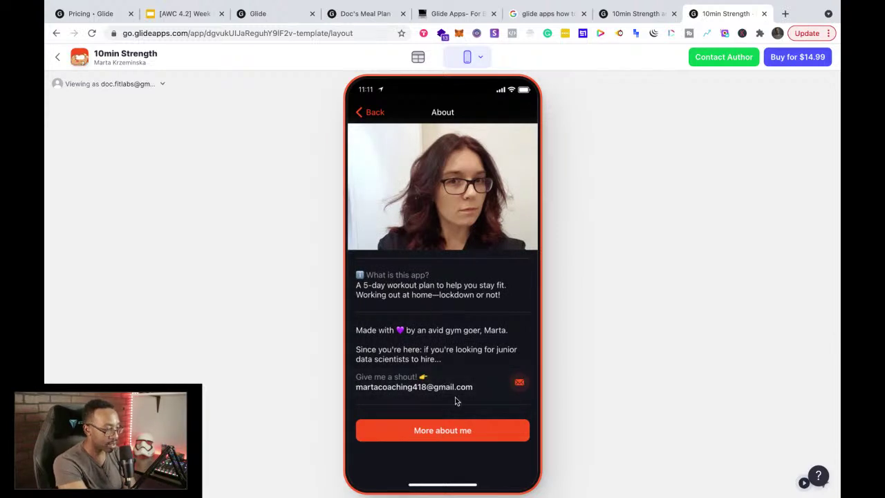
{"action": "left_click", "coordinate": [374, 114]}
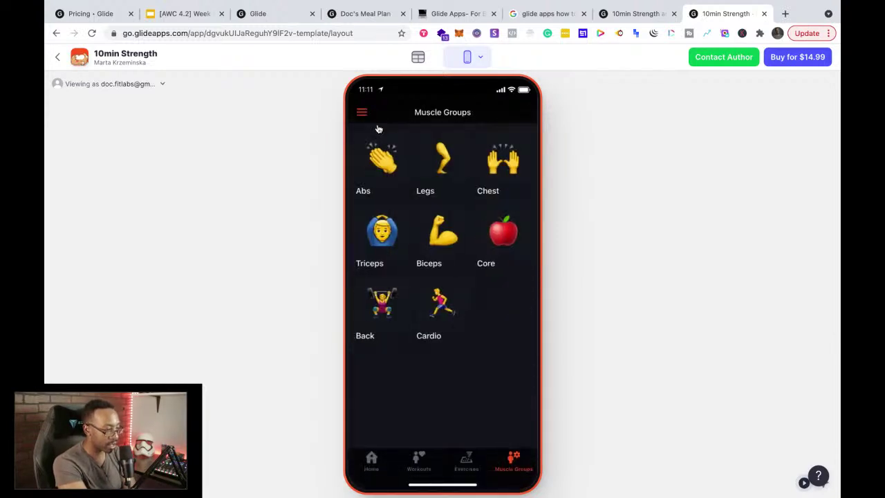
{"action": "left_click", "coordinate": [364, 114]}
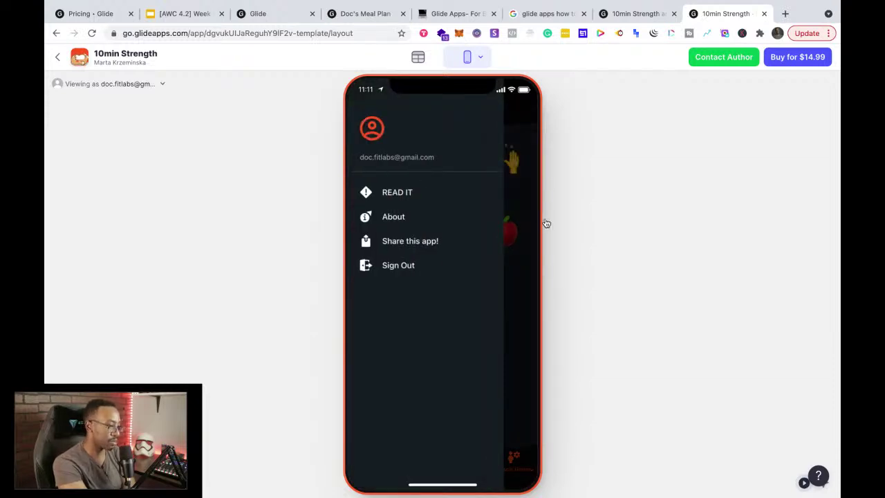
{"action": "left_click", "coordinate": [524, 216]}
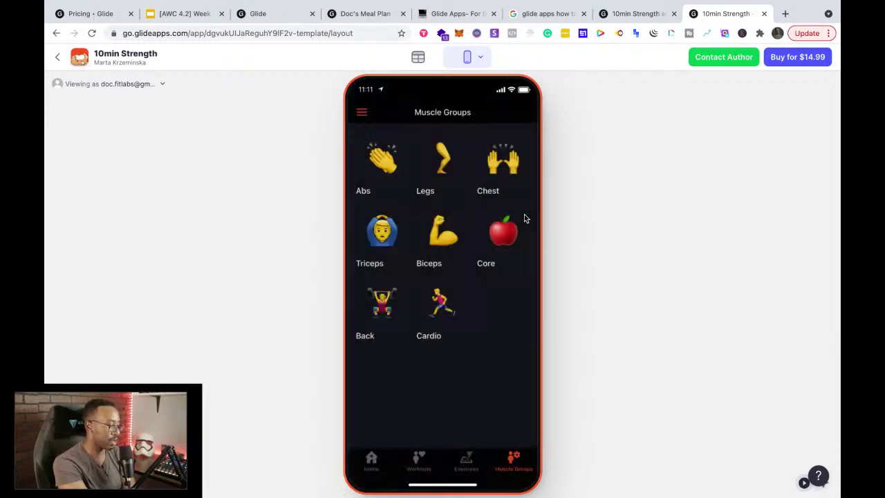
{"action": "left_click", "coordinate": [369, 461]}
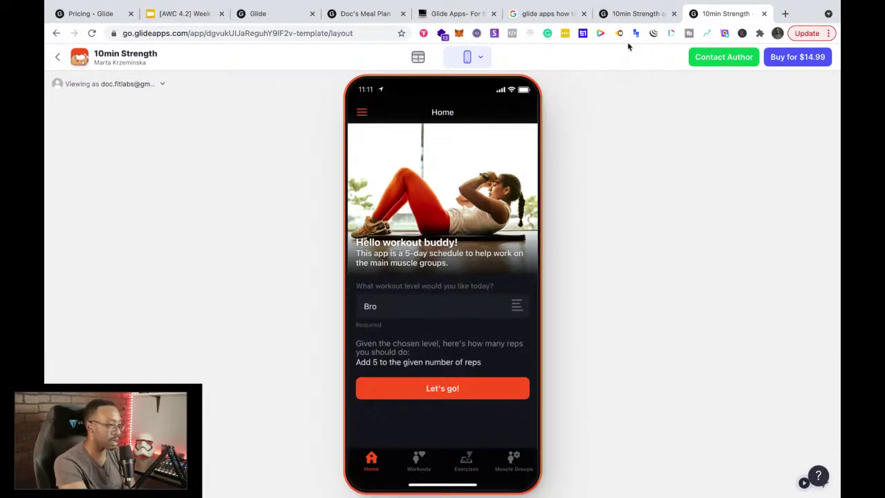
{"action": "left_click", "coordinate": [624, 19]}
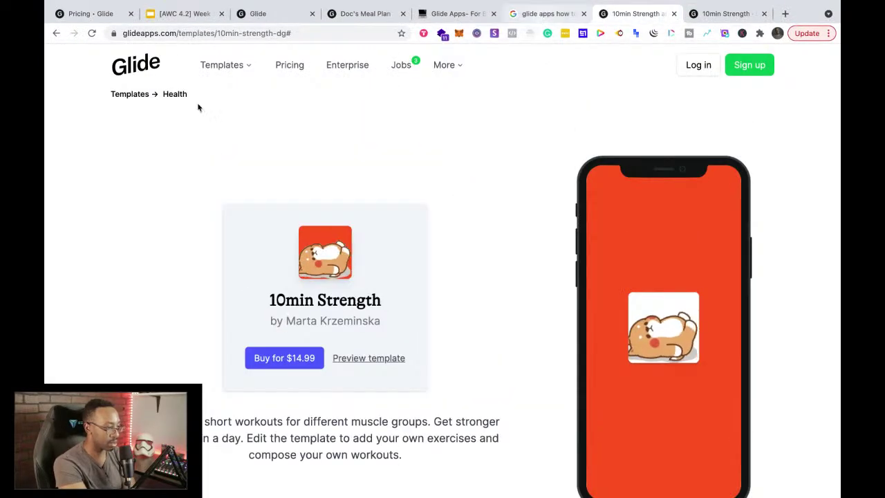
Step: Close the extra 10min Strength tab and return to the Health templates list
{"action": "left_click", "coordinate": [56, 33]}
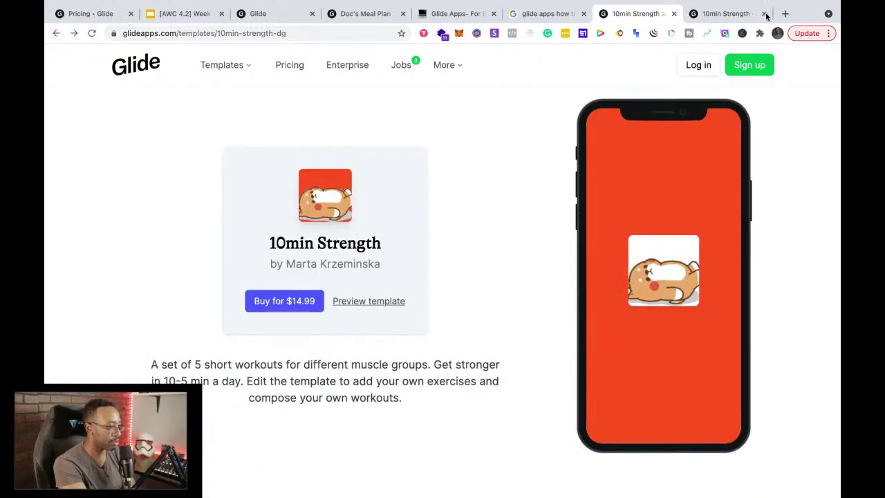
{"action": "left_click", "coordinate": [764, 14]}
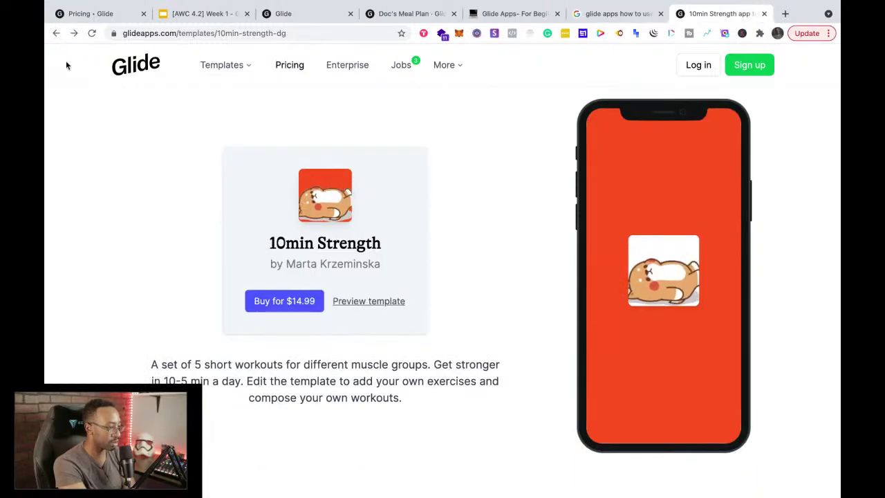
{"action": "left_click", "coordinate": [56, 33]}
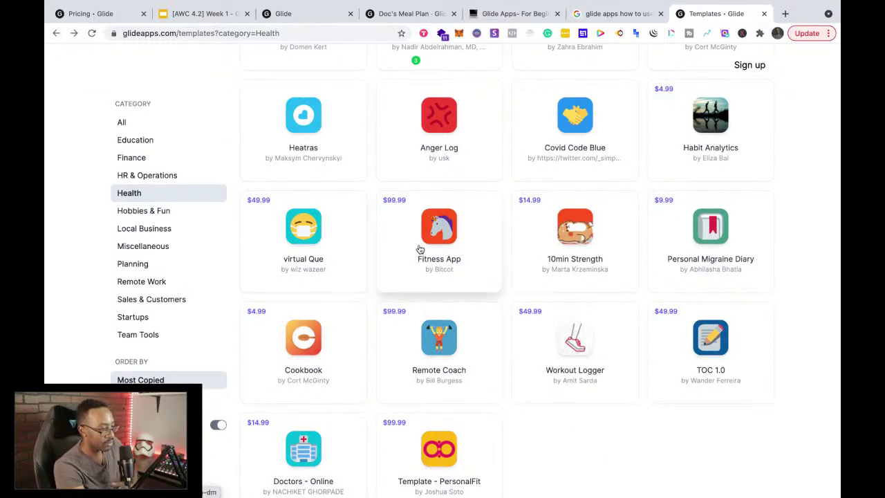
Step: Open the Fitness App template in a new tab and launch its preview
{"action": "right_click", "coordinate": [417, 249]}
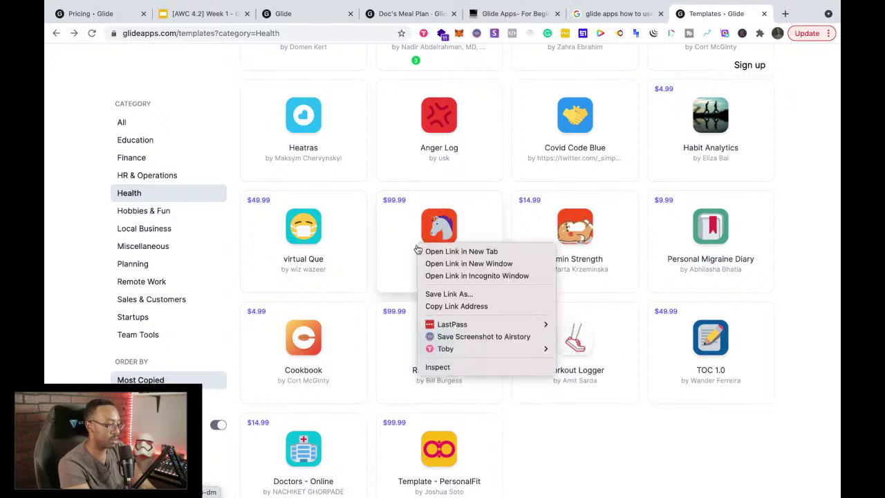
{"action": "left_click", "coordinate": [428, 251]}
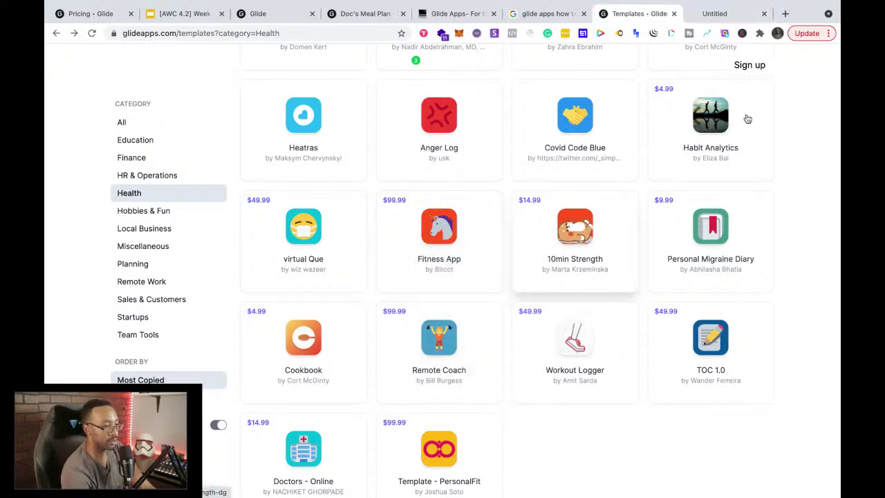
{"action": "left_click", "coordinate": [718, 15]}
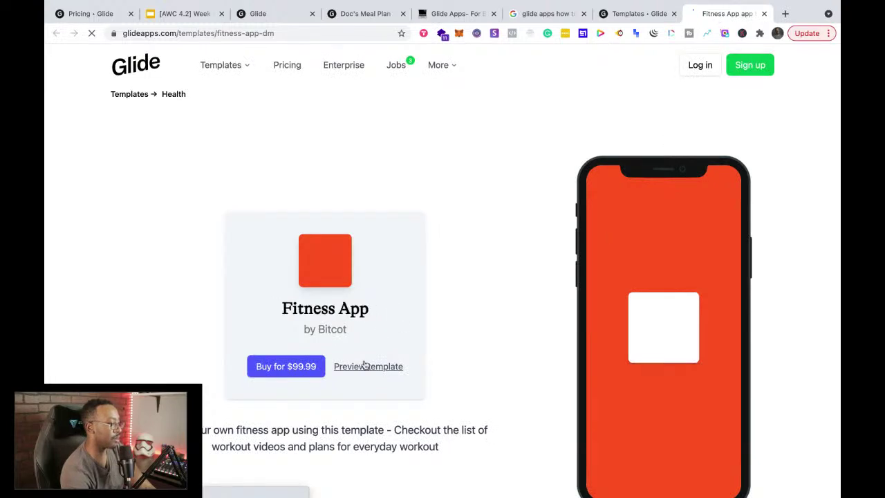
{"action": "left_click", "coordinate": [366, 367]}
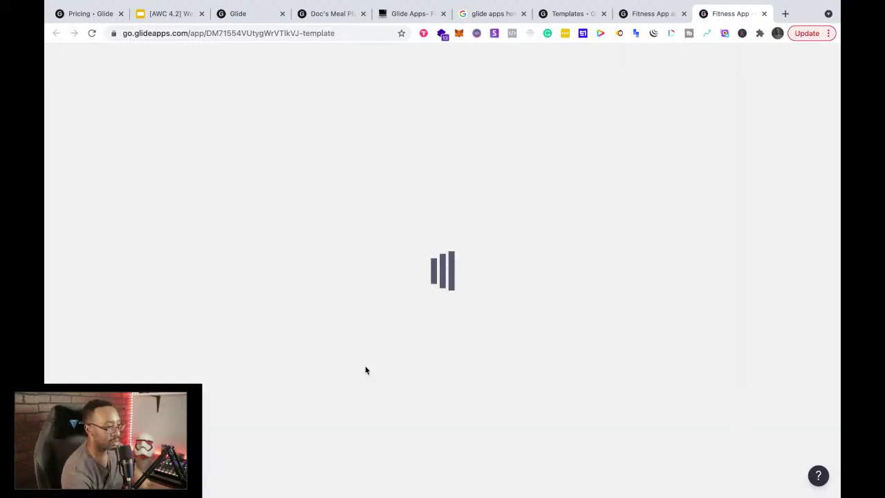
{"action": "left_click", "coordinate": [640, 14]}
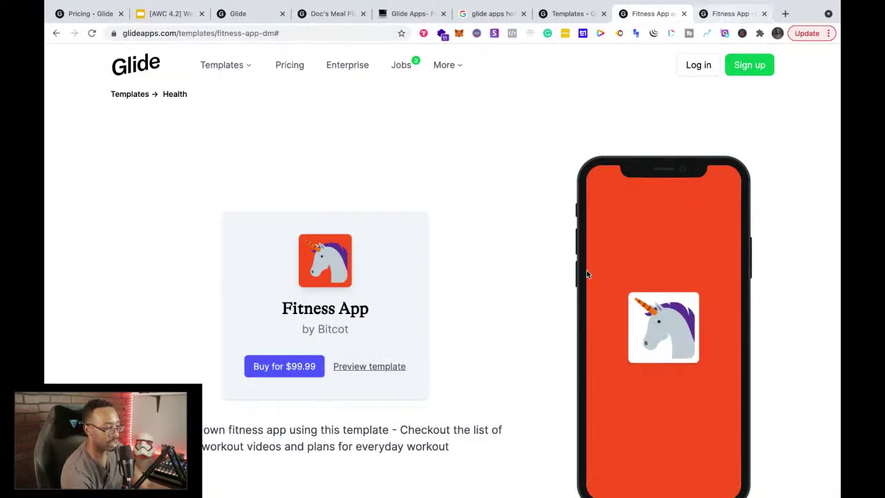
{"action": "scroll", "coordinate": [577, 288], "scroll_direction": "down", "scroll_amount": 10}
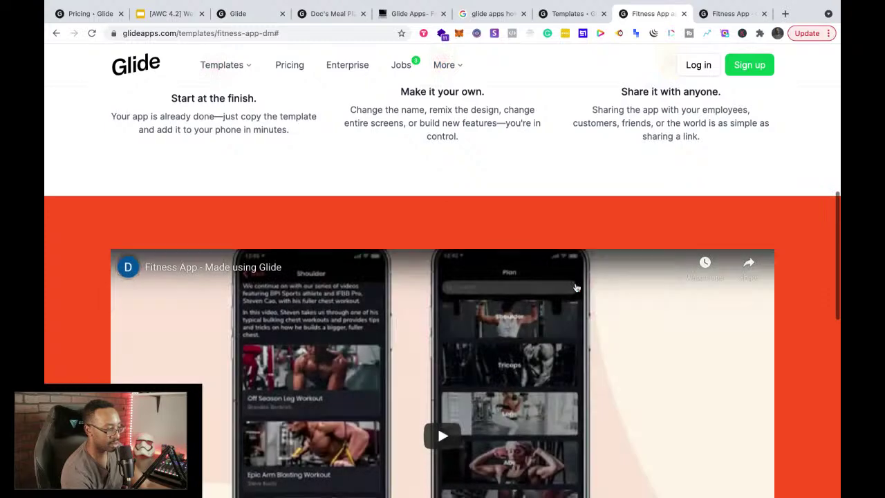
{"action": "scroll", "coordinate": [577, 287], "scroll_direction": "down", "scroll_amount": 10}
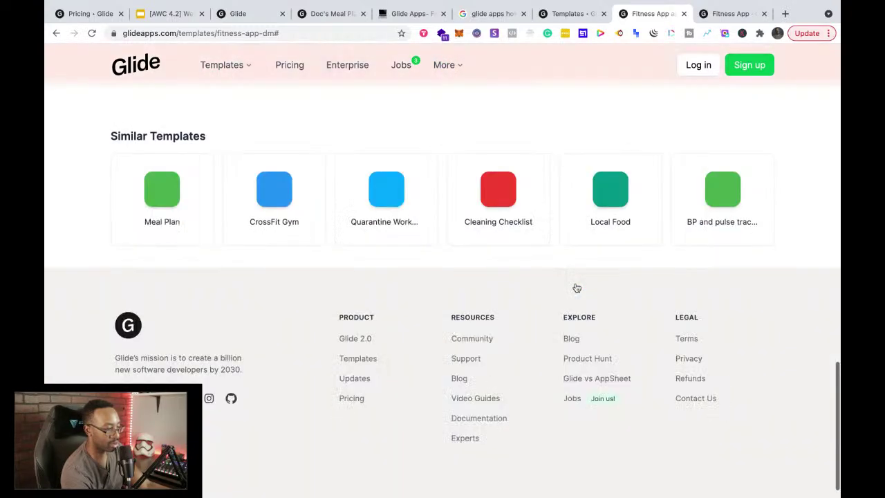
{"action": "left_click", "coordinate": [710, 15]}
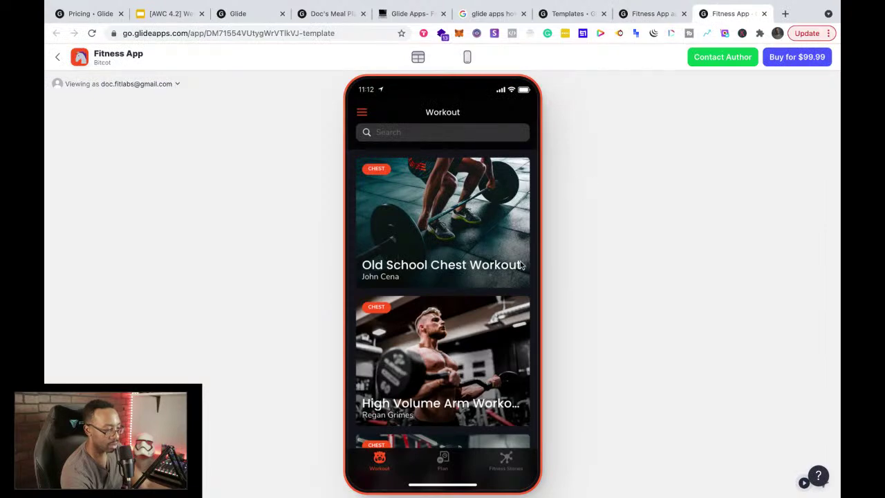
Step: Read the mind-muscle connection article on the Fitness Stories screen
{"action": "left_click", "coordinate": [508, 464]}
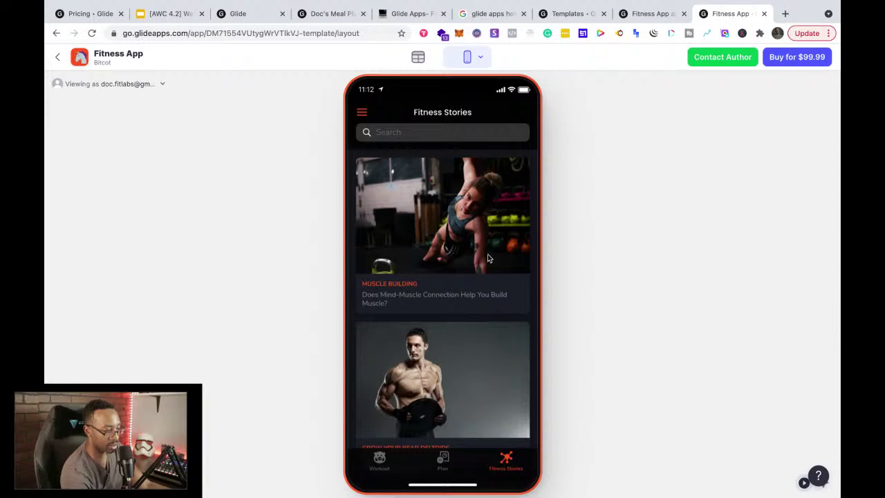
{"action": "left_click", "coordinate": [485, 225]}
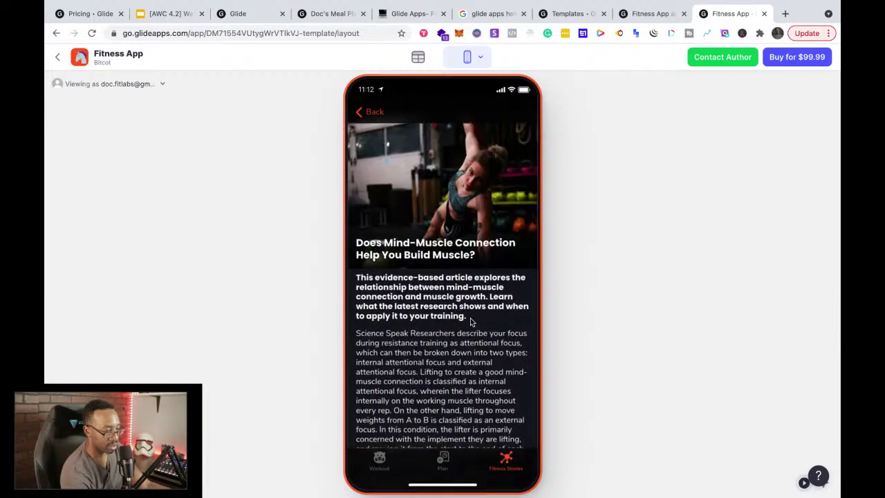
{"action": "scroll", "coordinate": [472, 322], "scroll_direction": "down", "scroll_amount": 5}
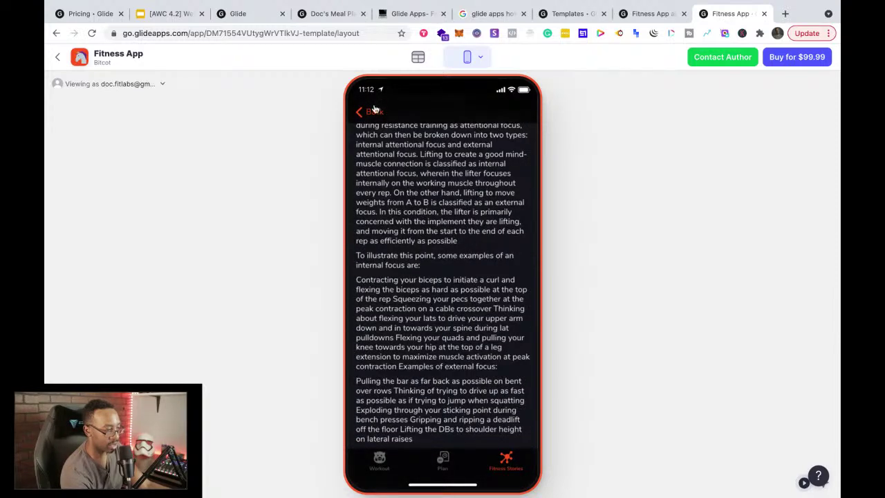
{"action": "left_click", "coordinate": [371, 111]}
{"action": "left_click", "coordinate": [366, 111]}
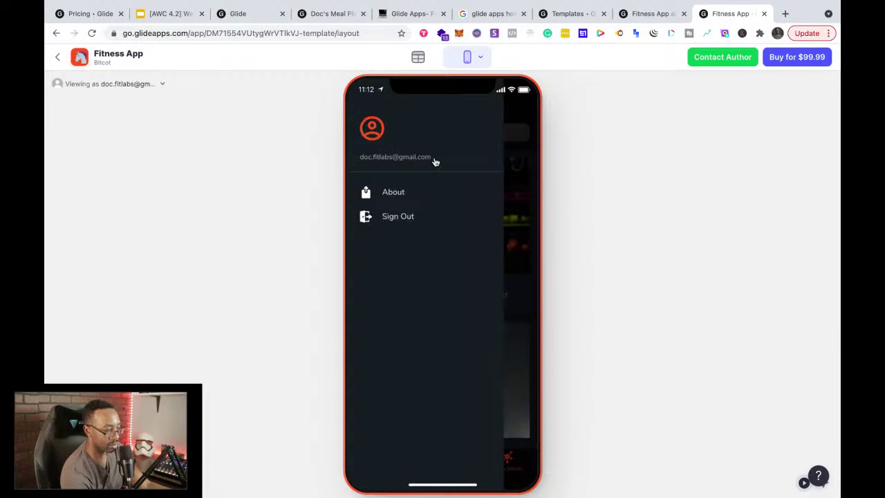
{"action": "left_click", "coordinate": [527, 229]}
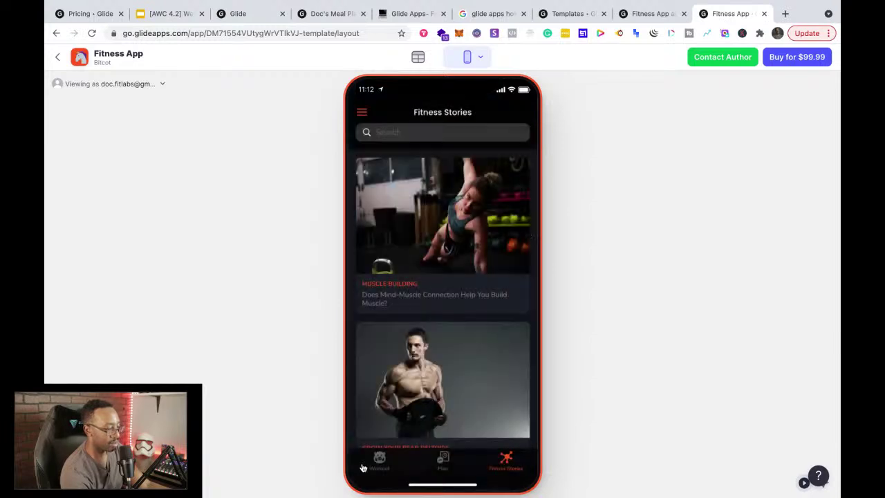
Step: View the Intense Shoulder Destruction workout, then scroll the Plan screen's category list
{"action": "left_click", "coordinate": [377, 462]}
{"action": "scroll", "coordinate": [447, 293], "scroll_direction": "down", "scroll_amount": 12}
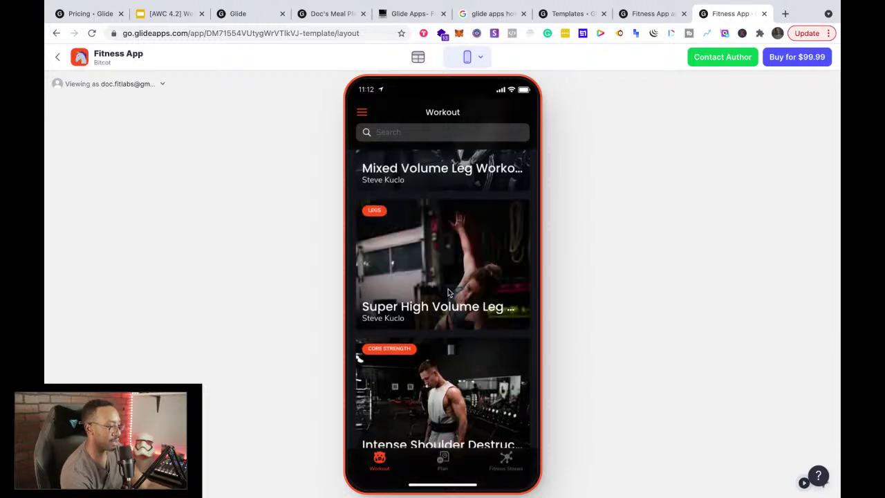
{"action": "scroll", "coordinate": [449, 294], "scroll_direction": "down", "scroll_amount": 1}
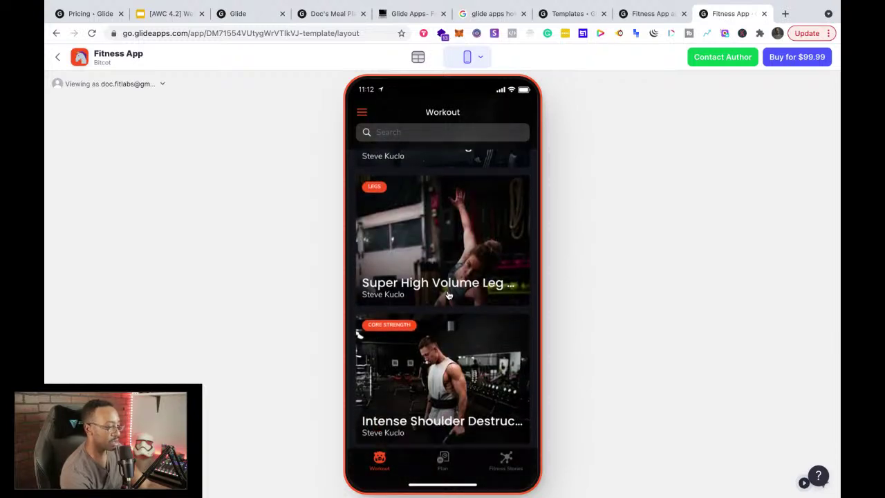
{"action": "left_click", "coordinate": [441, 356]}
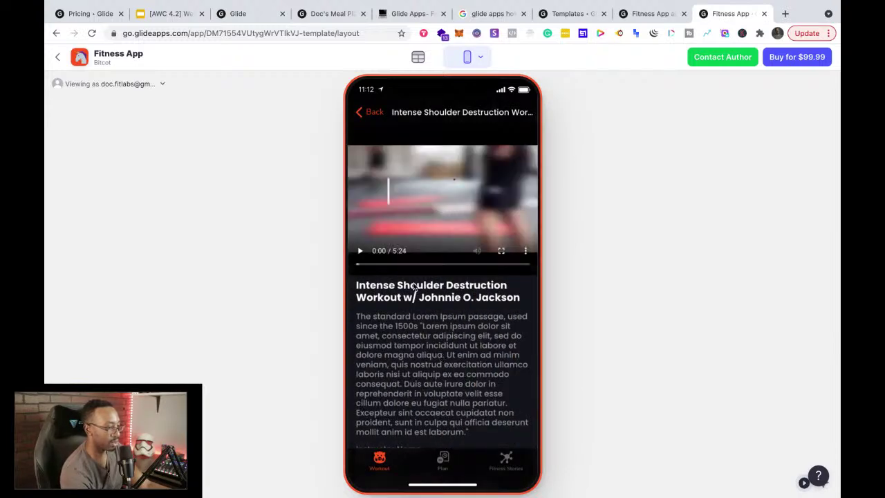
{"action": "scroll", "coordinate": [397, 325], "scroll_direction": "down", "scroll_amount": 3}
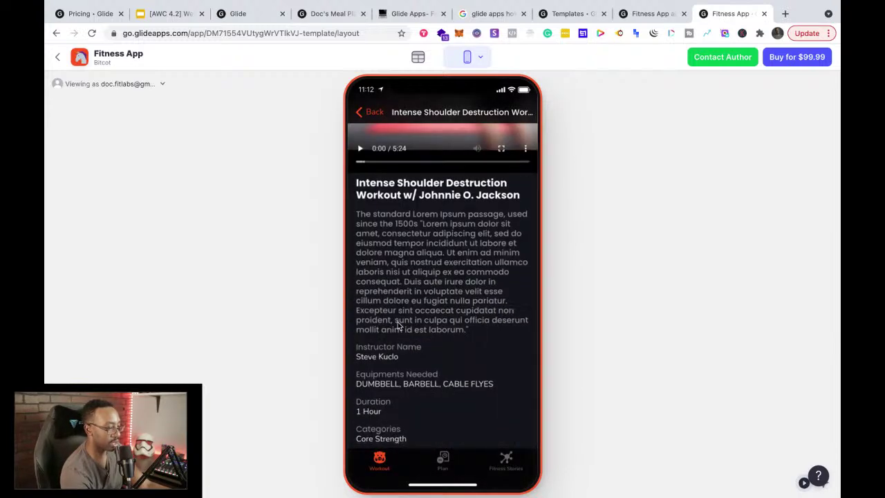
{"action": "left_click", "coordinate": [374, 113]}
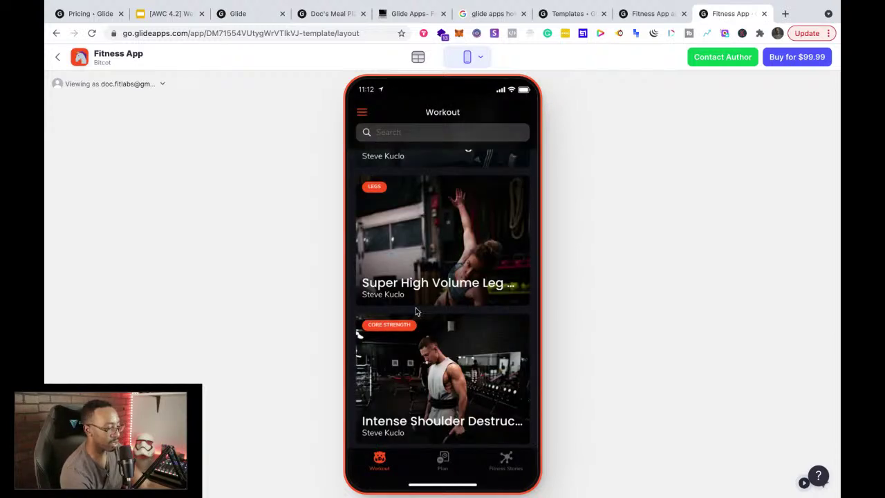
{"action": "left_click", "coordinate": [443, 461]}
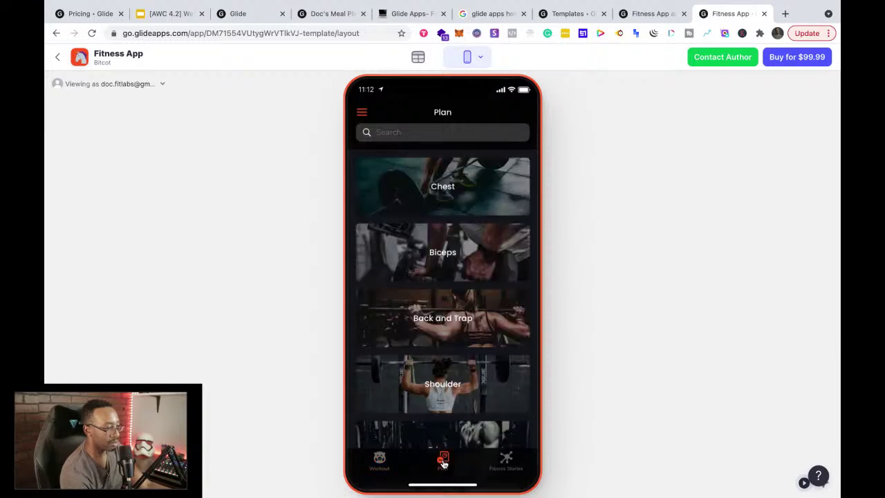
{"action": "scroll", "coordinate": [442, 342], "scroll_direction": "down", "scroll_amount": 3}
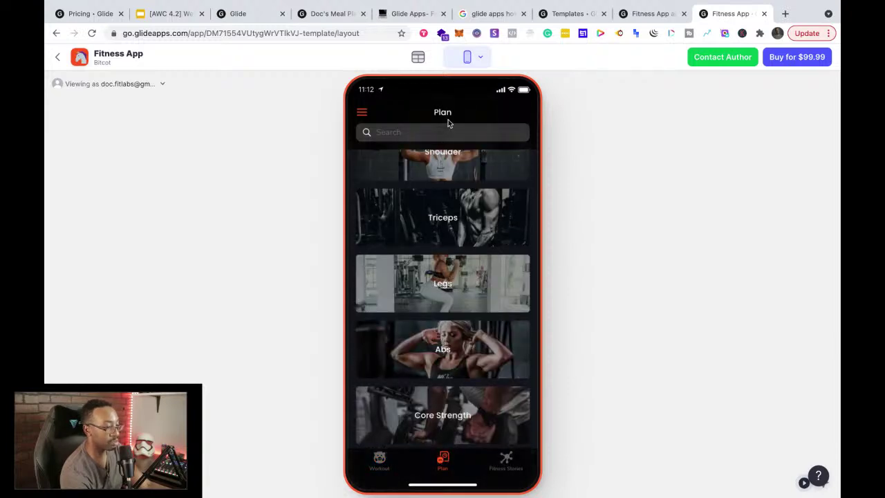
Step: Close the Fitness App preview and search Google for 'glides app how to make user profiles'
{"action": "left_click", "coordinate": [764, 14]}
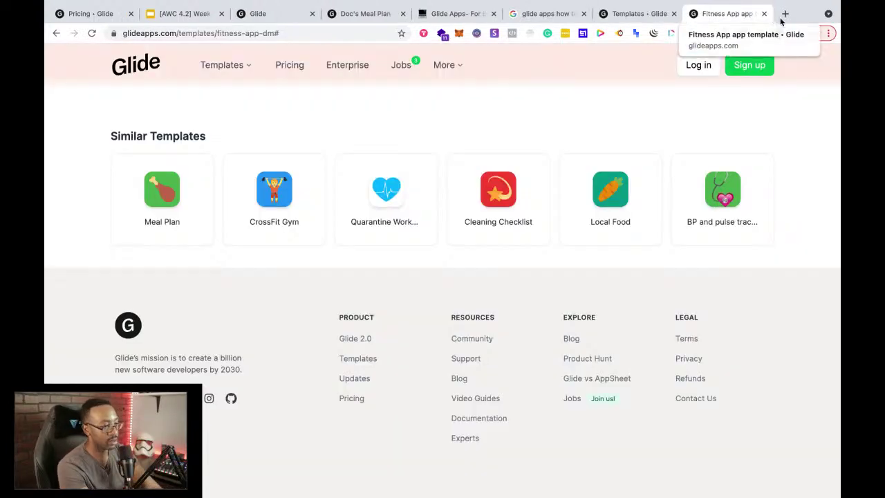
{"action": "left_click", "coordinate": [784, 14]}
{"action": "type", "text": "glides"}
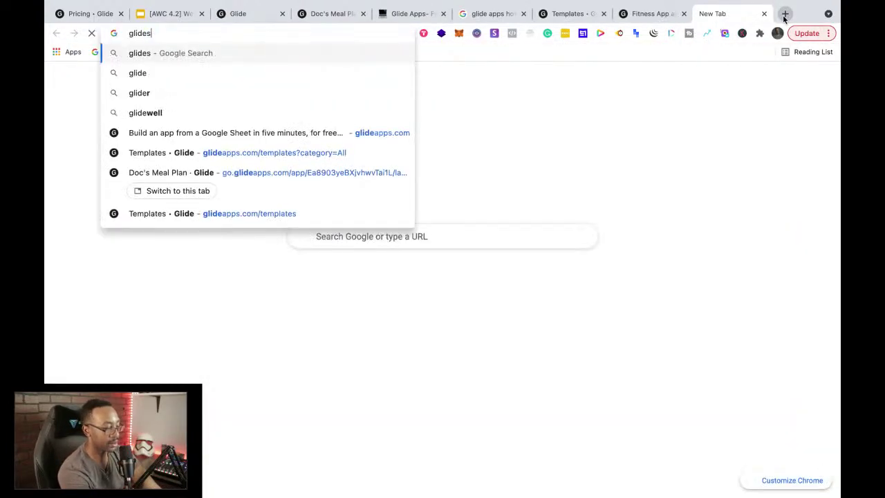
{"action": "type", "text": " app how to "}
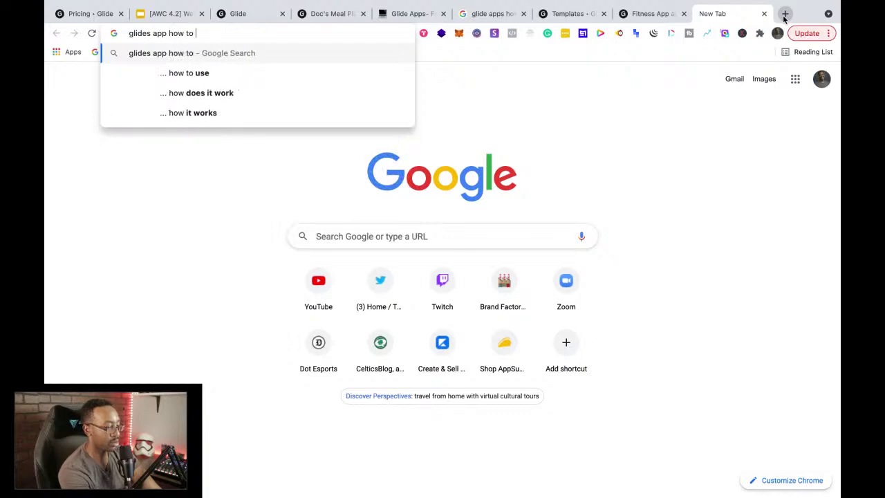
{"action": "type", "text": "make user profiles"}
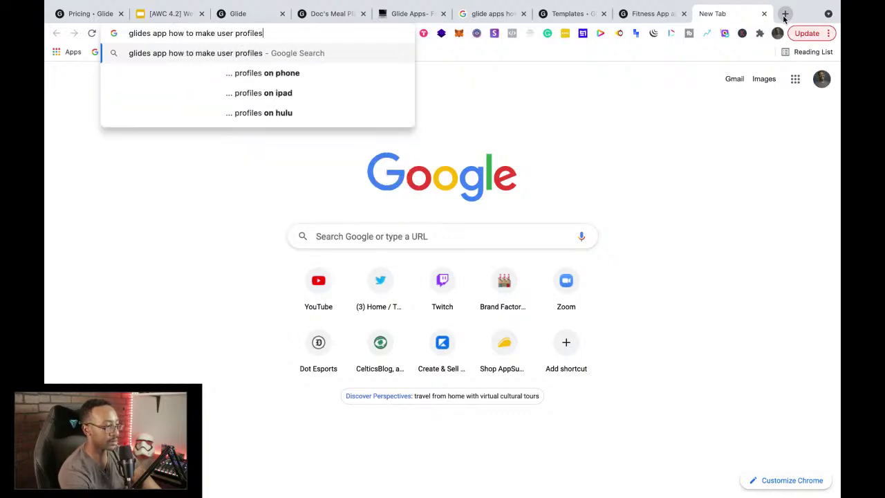
{"action": "key", "text": "Return"}
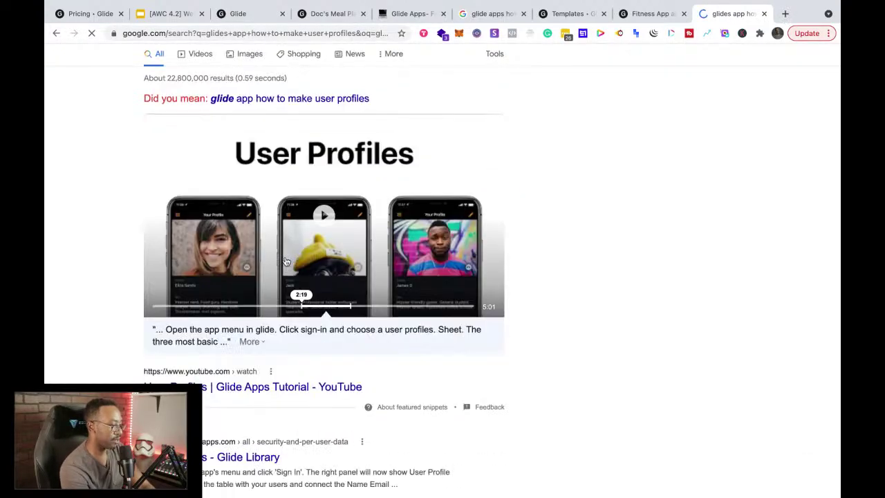
{"action": "scroll", "coordinate": [250, 250], "scroll_direction": "down", "scroll_amount": 4}
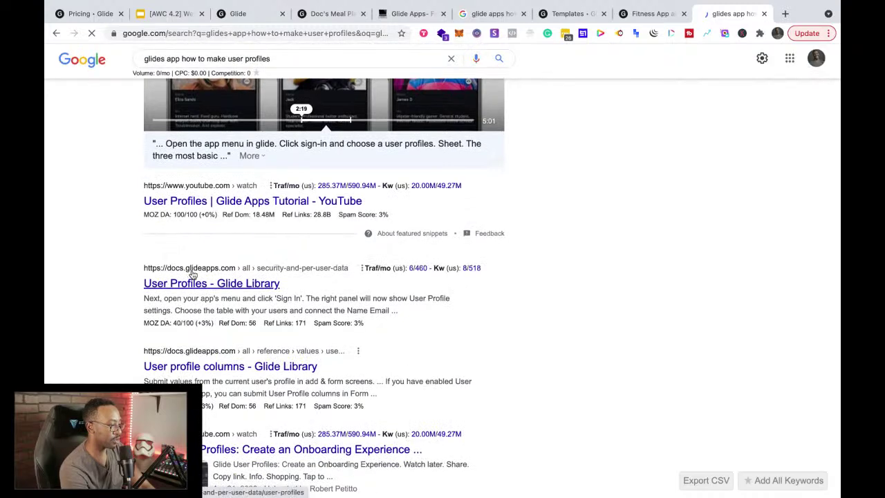
Step: Open the 'User Profiles - Glide Library' result and skim through the tutorial page
{"action": "left_click", "coordinate": [198, 289]}
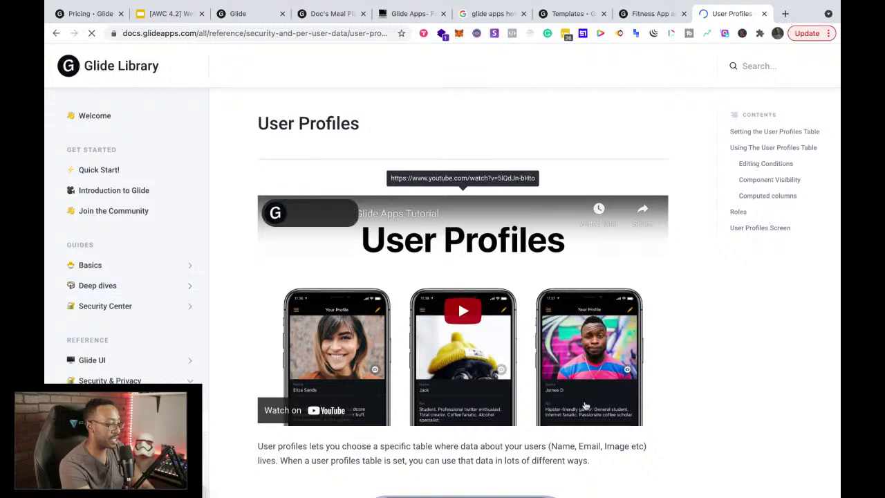
{"action": "scroll", "coordinate": [513, 329], "scroll_direction": "down", "scroll_amount": 5}
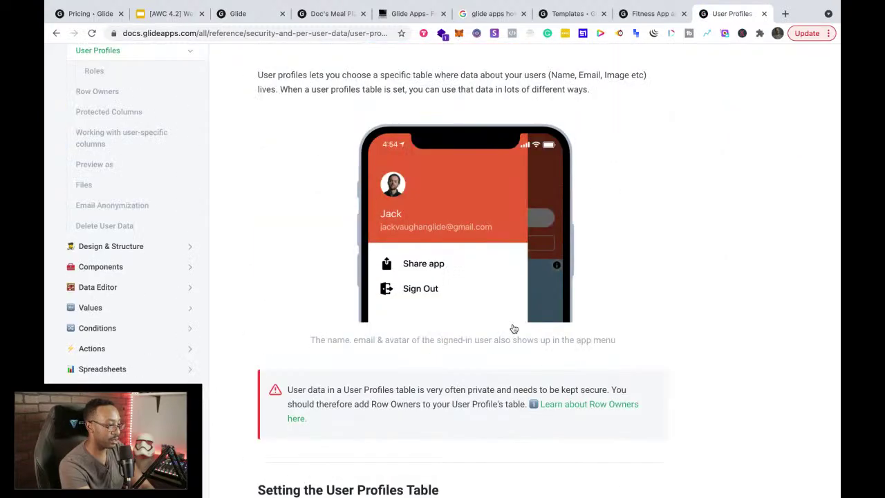
{"action": "scroll", "coordinate": [514, 329], "scroll_direction": "up", "scroll_amount": 2}
{"action": "scroll", "coordinate": [338, 208], "scroll_direction": "down", "scroll_amount": 3}
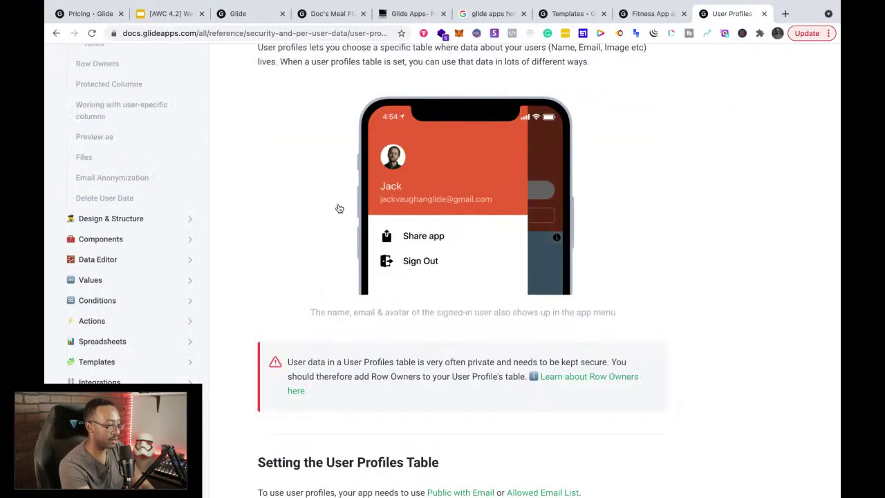
{"action": "scroll", "coordinate": [338, 208], "scroll_direction": "down", "scroll_amount": 5}
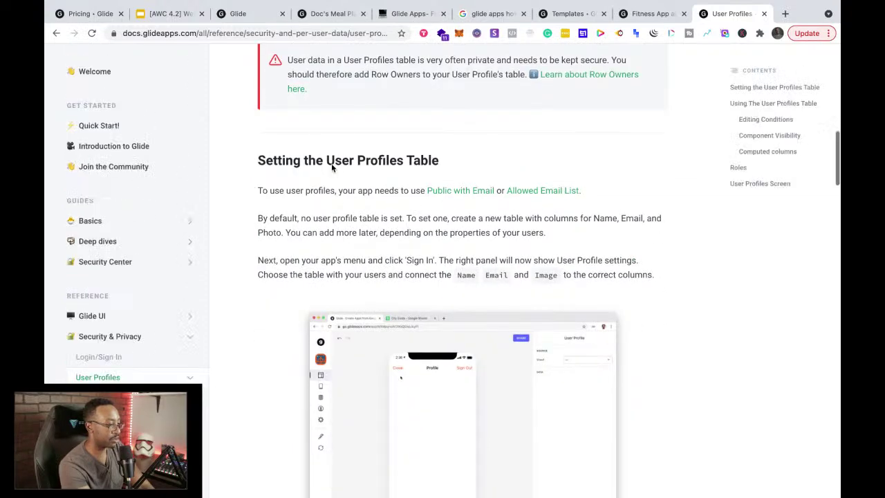
{"action": "scroll", "coordinate": [331, 165], "scroll_direction": "down", "scroll_amount": 5}
{"action": "scroll", "coordinate": [331, 163], "scroll_direction": "up", "scroll_amount": 2}
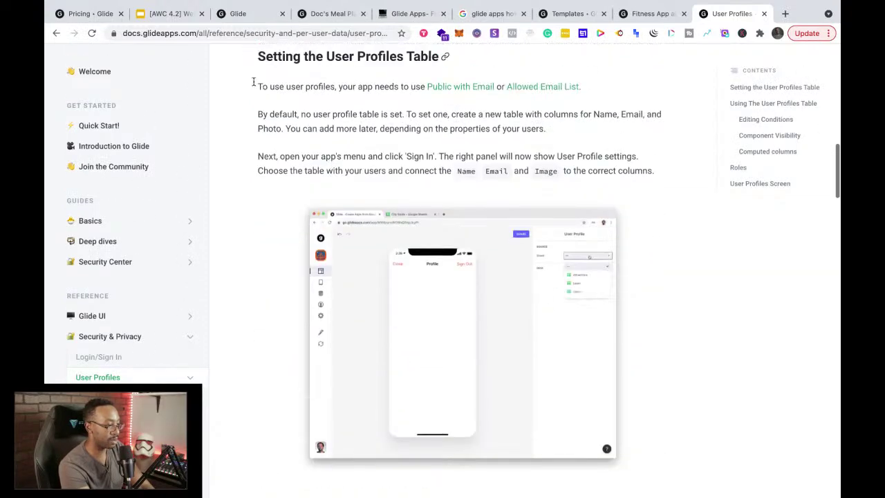
{"action": "scroll", "coordinate": [351, 157], "scroll_direction": "down", "scroll_amount": 11}
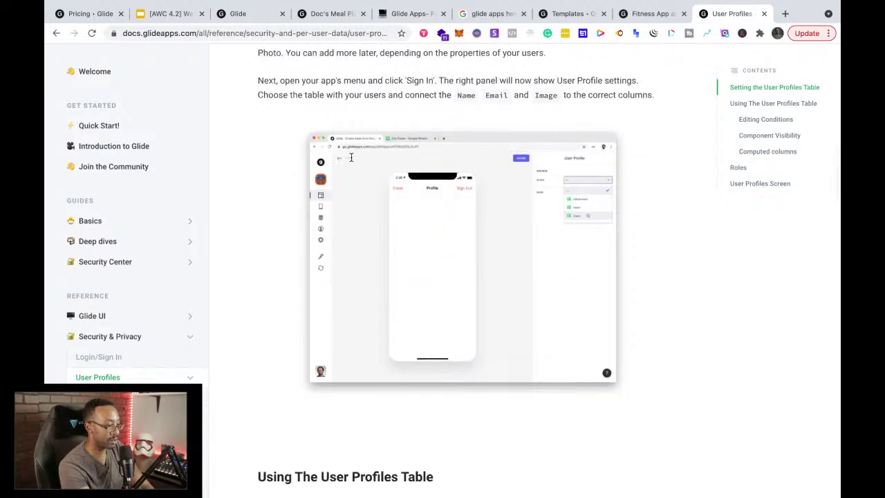
{"action": "scroll", "coordinate": [351, 161], "scroll_direction": "down", "scroll_amount": 9}
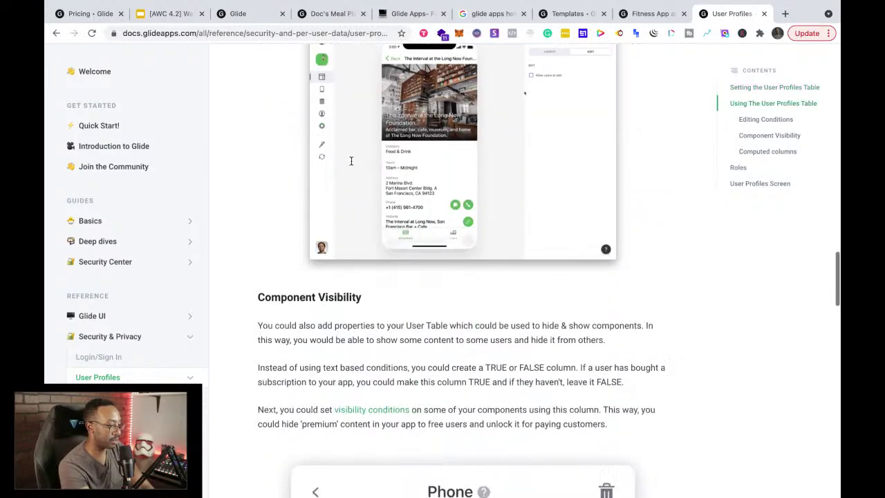
{"action": "scroll", "coordinate": [352, 161], "scroll_direction": "up", "scroll_amount": 20}
{"action": "scroll", "coordinate": [351, 161], "scroll_direction": "up", "scroll_amount": 5}
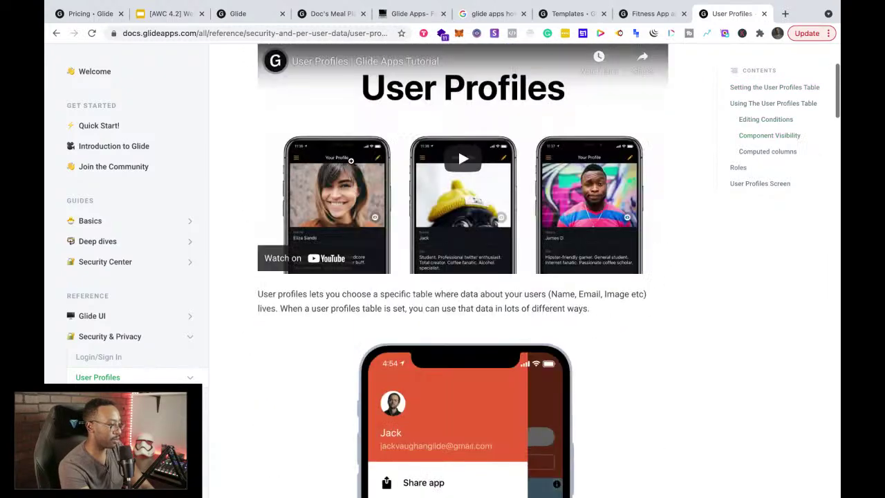
Step: Copy the User Profiles page address, read further down the setup guide, then go to My Apps
{"action": "left_click", "coordinate": [263, 34]}
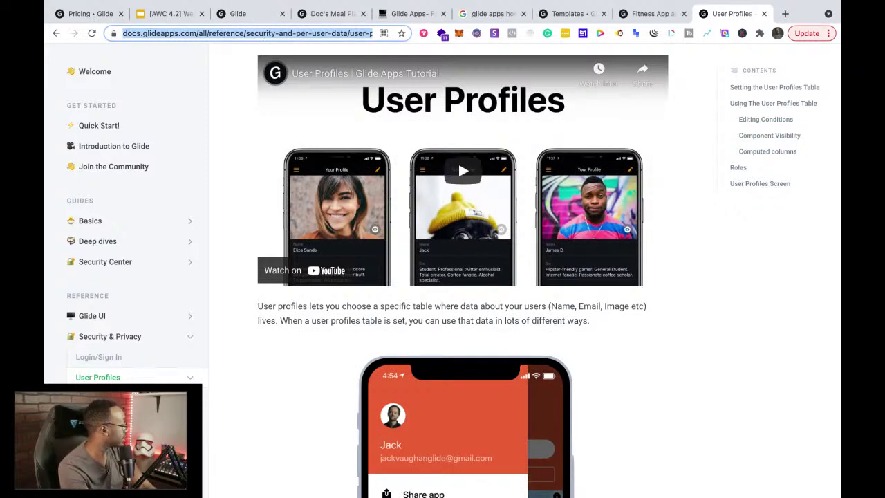
{"action": "key", "text": "super+Tab"}
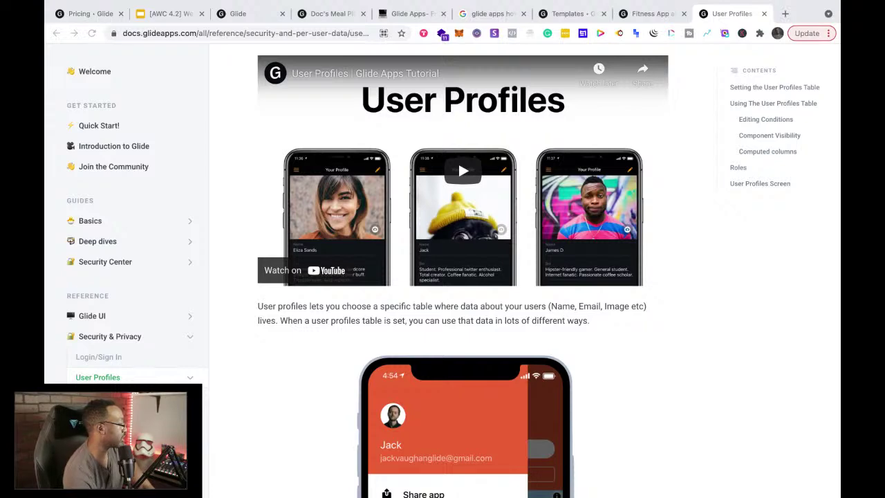
{"action": "scroll", "coordinate": [427, 378], "scroll_direction": "down", "scroll_amount": 10}
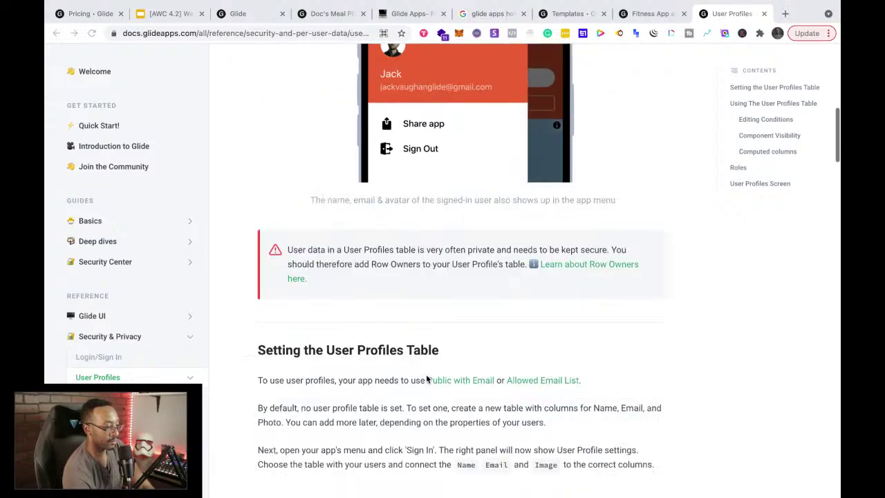
{"action": "scroll", "coordinate": [427, 378], "scroll_direction": "down", "scroll_amount": 3}
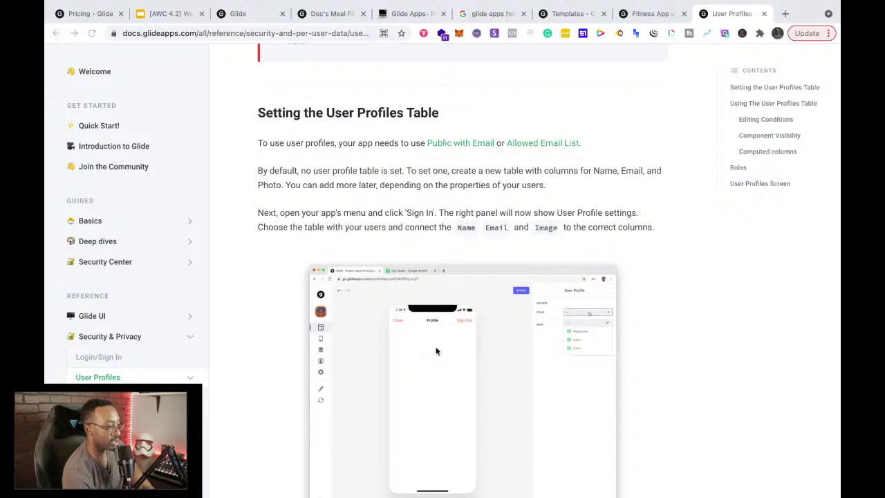
{"action": "scroll", "coordinate": [487, 157], "scroll_direction": "down", "scroll_amount": 15}
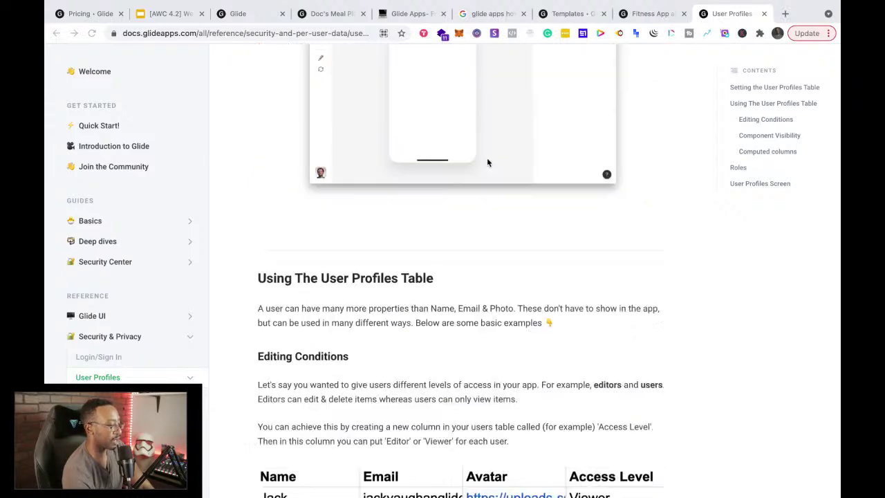
{"action": "scroll", "coordinate": [486, 157], "scroll_direction": "down", "scroll_amount": 5}
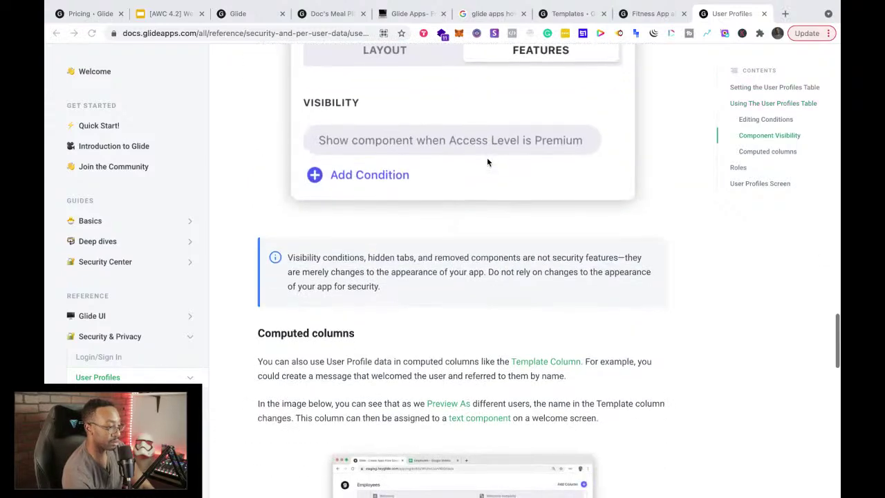
{"action": "scroll", "coordinate": [487, 156], "scroll_direction": "down", "scroll_amount": 10}
{"action": "scroll", "coordinate": [486, 160], "scroll_direction": "down", "scroll_amount": 10}
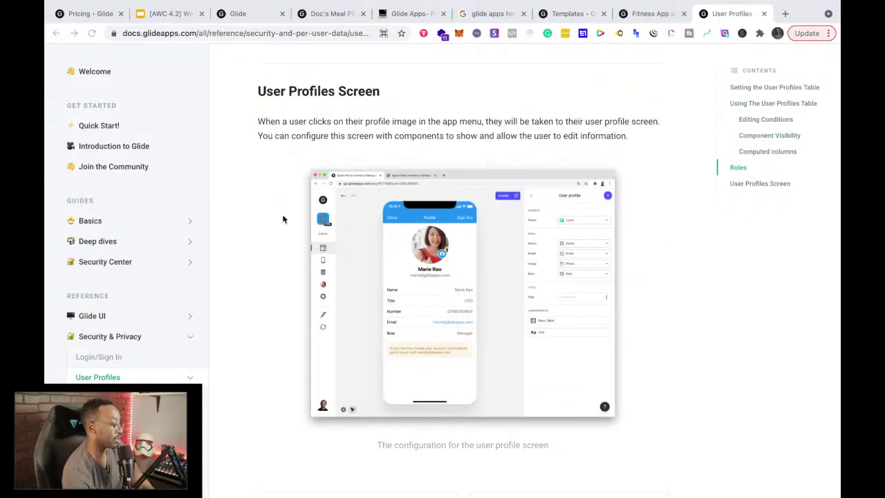
{"action": "scroll", "coordinate": [283, 219], "scroll_direction": "up", "scroll_amount": 20}
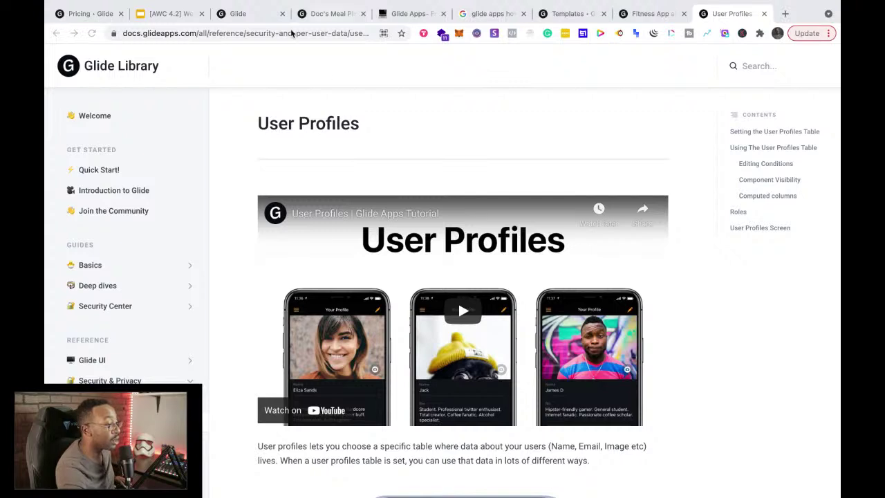
{"action": "left_click", "coordinate": [224, 13]}
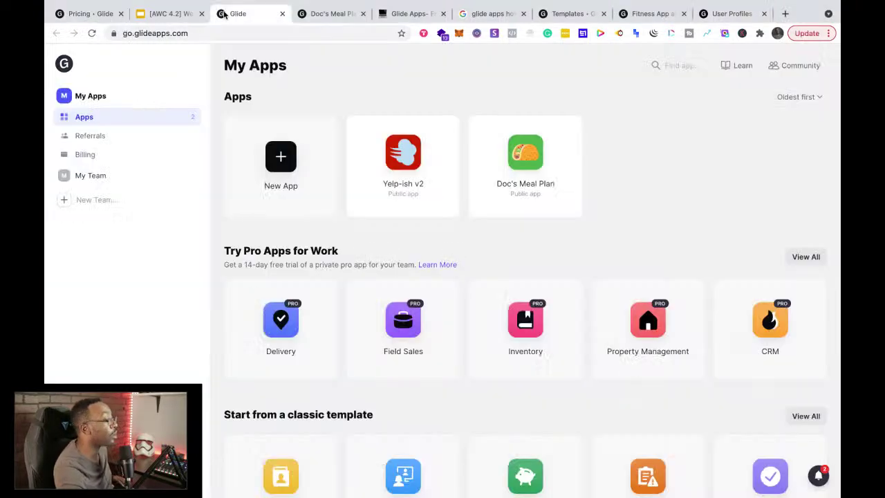
Step: Switch back to the Doc's Meal Plan editor showing the By Category screen
{"action": "left_click", "coordinate": [330, 14]}
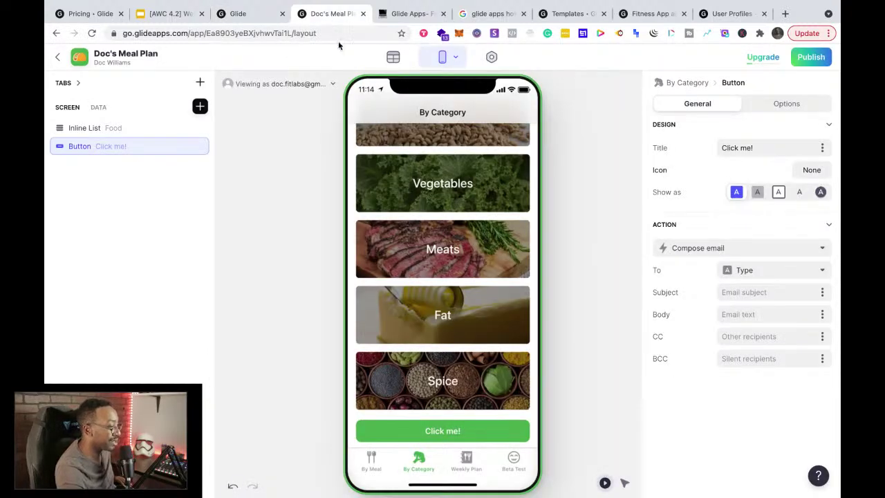
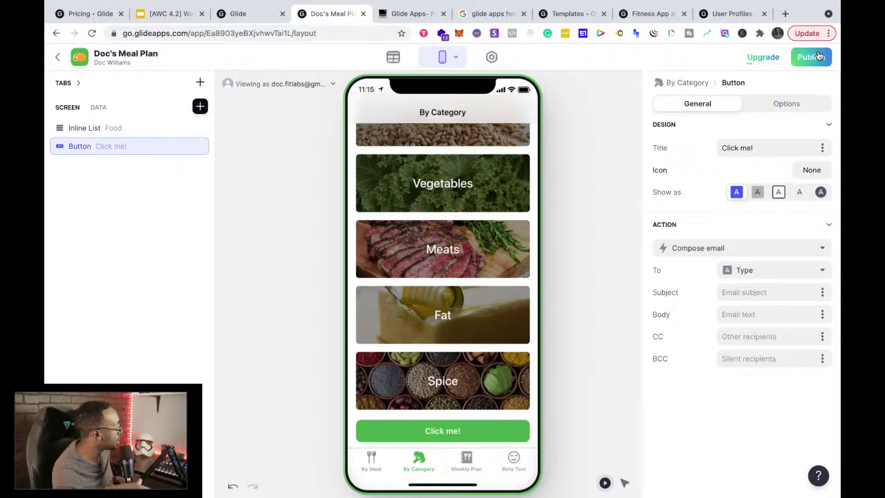
Step: Publish Doc's Meal Plan, copy its app link, and open a new browser tab
{"action": "left_click", "coordinate": [812, 57]}
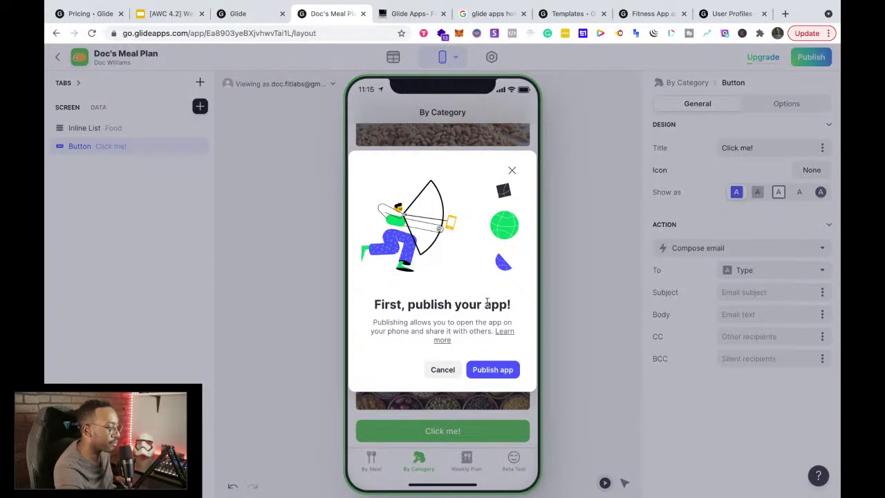
{"action": "left_click", "coordinate": [494, 369]}
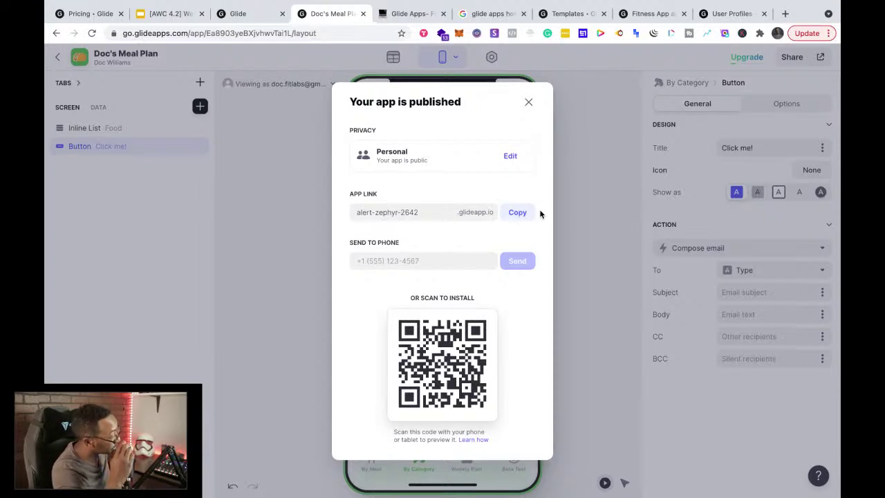
{"action": "left_click", "coordinate": [517, 213]}
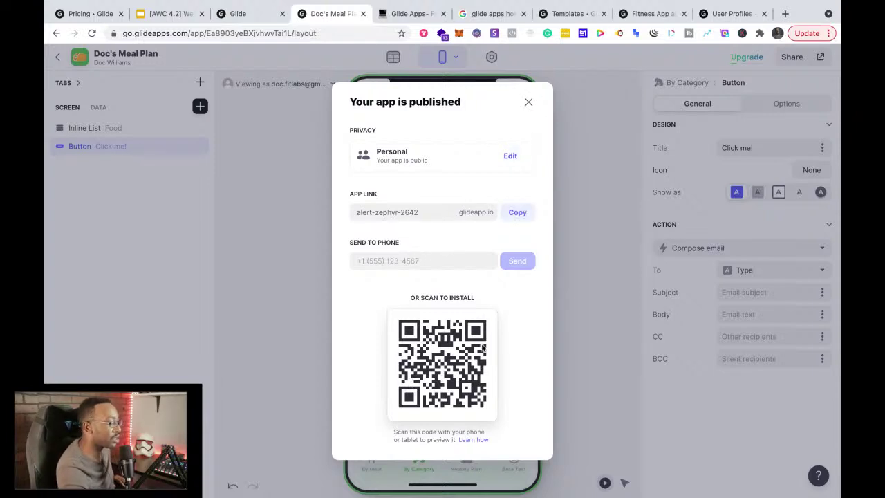
{"action": "left_click", "coordinate": [785, 13]}
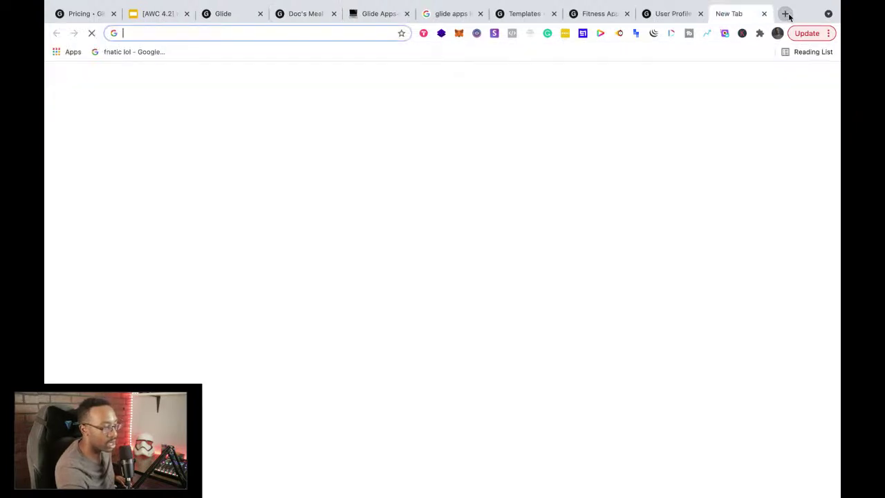
Step: Load the copied alert-zephyr-2642.glideapp.io link, browse the meal list, and exit fullscreen
{"action": "key", "text": "super+v"}
{"action": "key", "text": "Return"}
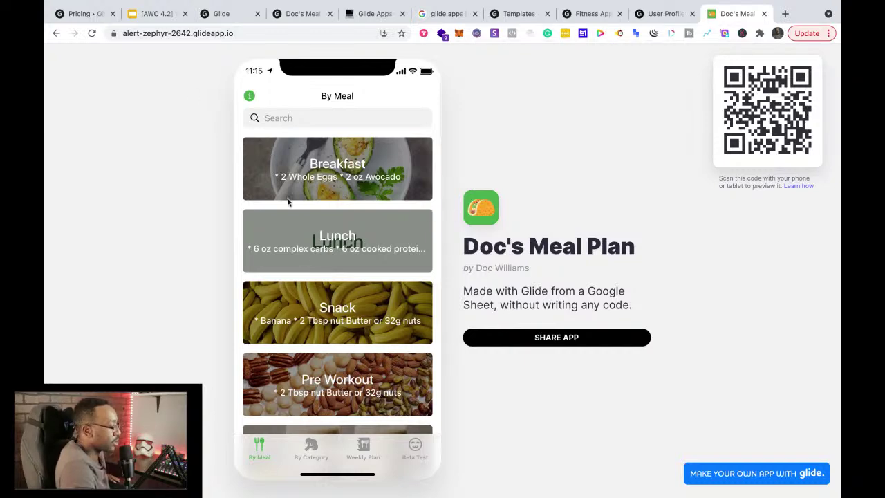
{"action": "scroll", "coordinate": [302, 260], "scroll_direction": "down", "scroll_amount": 5}
{"action": "scroll", "coordinate": [302, 260], "scroll_direction": "up", "scroll_amount": 3}
{"action": "scroll", "coordinate": [302, 260], "scroll_direction": "up", "scroll_amount": 3}
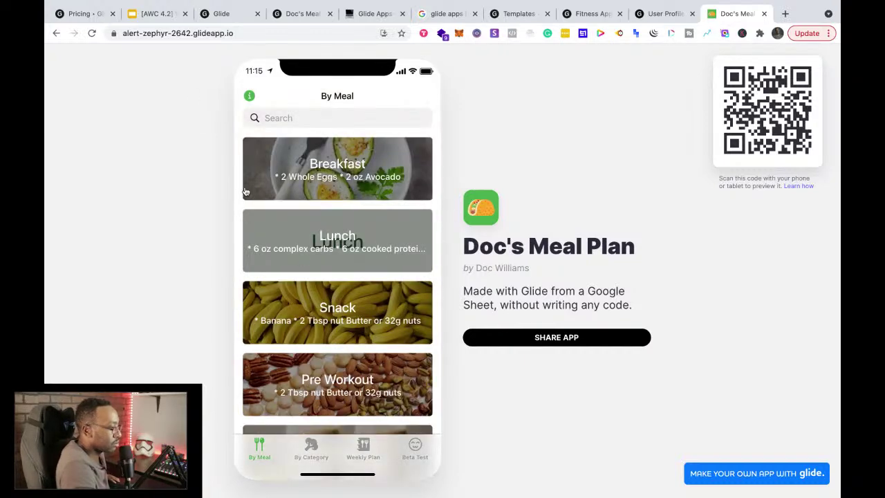
{"action": "left_click", "coordinate": [81, 23]}
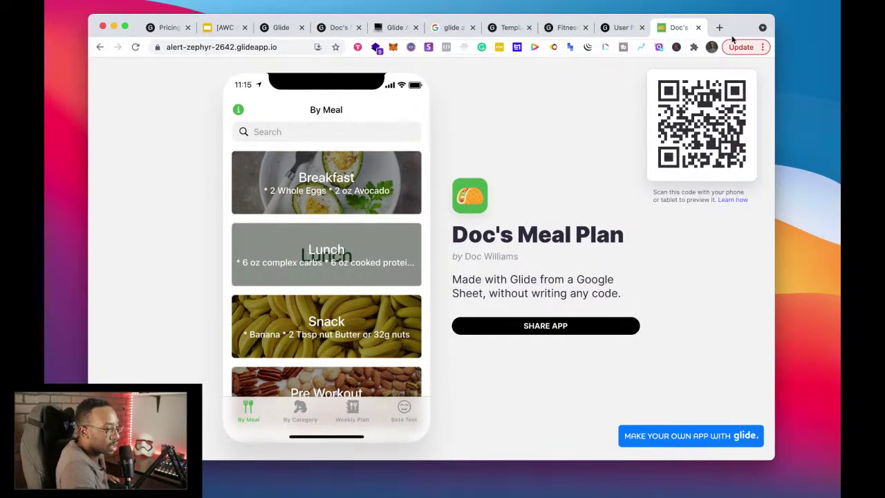
Step: Preview the live app at phone width and other window sizes, then restore fullscreen
{"action": "left_click_drag", "start_coordinate": [774, 46], "coordinate": [353, 98]}
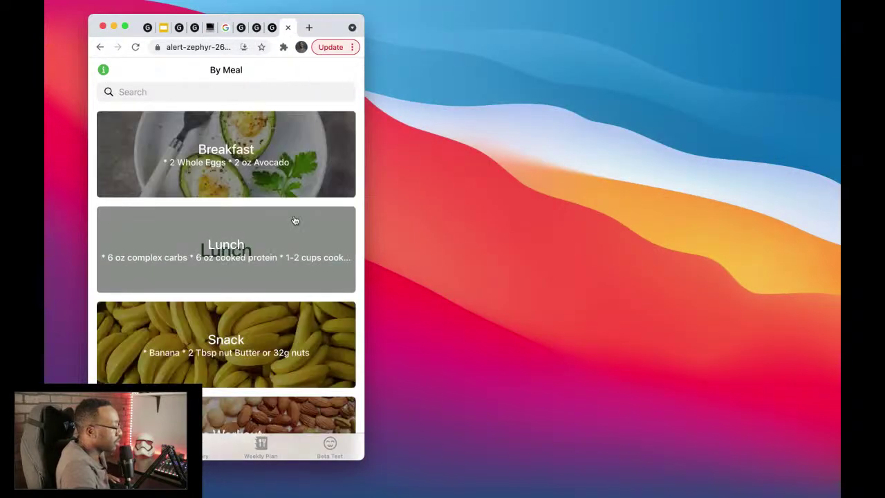
{"action": "scroll", "coordinate": [290, 250], "scroll_direction": "down", "scroll_amount": 1}
{"action": "scroll", "coordinate": [289, 250], "scroll_direction": "down", "scroll_amount": 5}
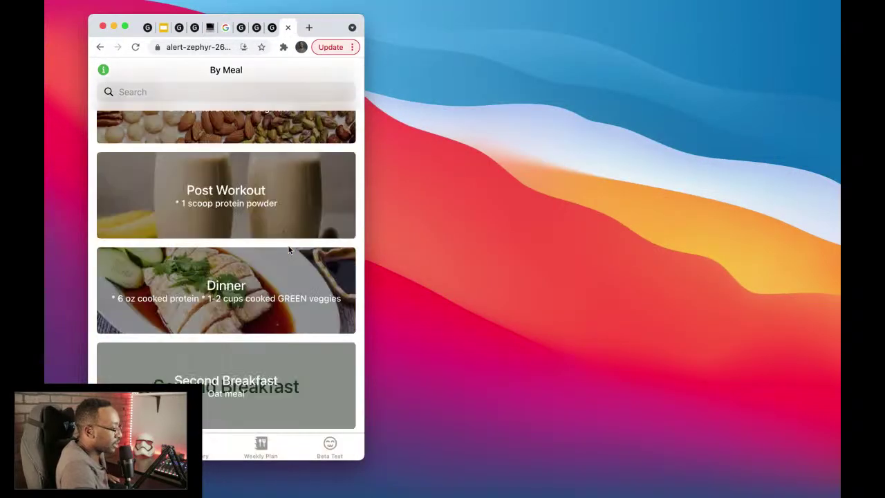
{"action": "scroll", "coordinate": [289, 251], "scroll_direction": "up", "scroll_amount": 6}
{"action": "scroll", "coordinate": [290, 250], "scroll_direction": "down", "scroll_amount": 5}
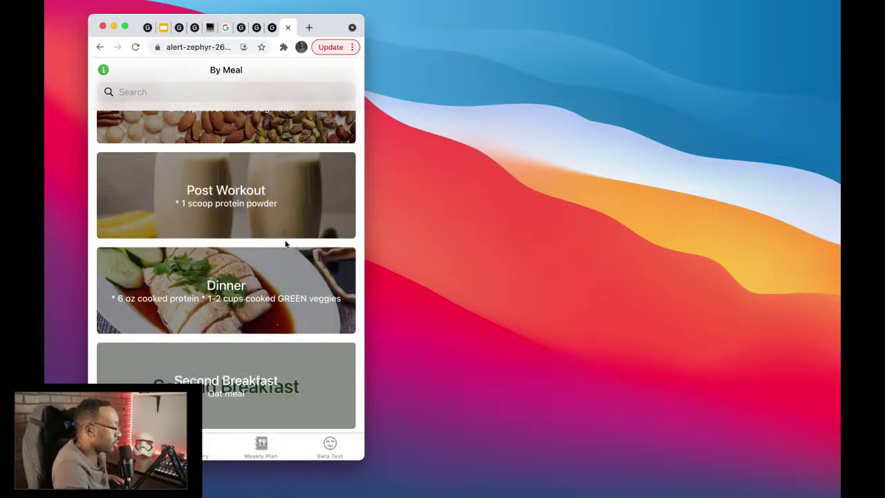
{"action": "left_click_drag", "start_coordinate": [365, 71], "coordinate": [451, 119]}
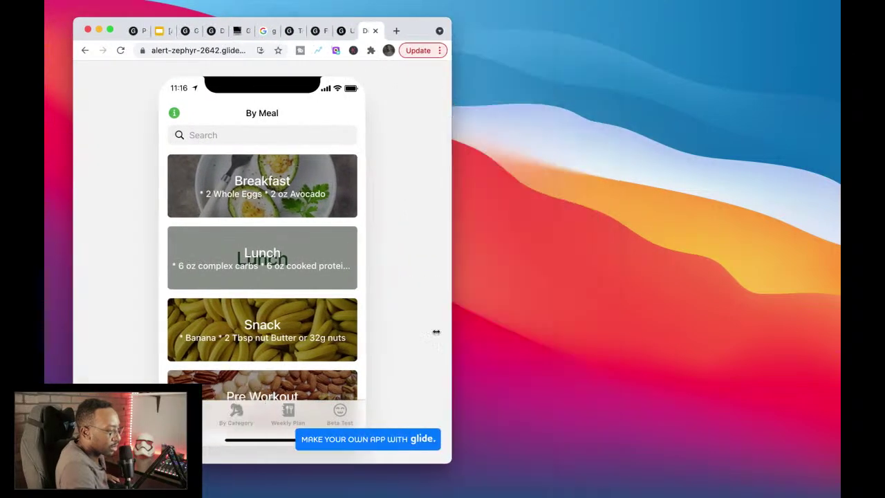
{"action": "key", "text": "super+Tab"}
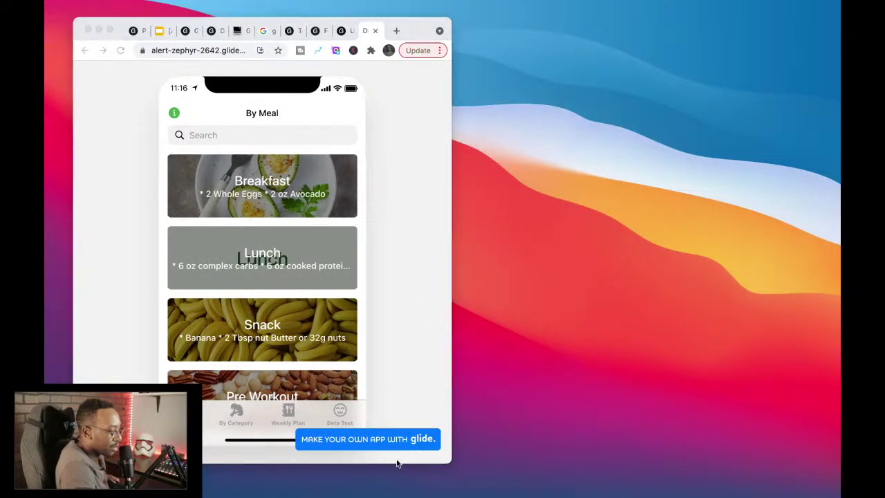
{"action": "left_click_drag", "start_coordinate": [397, 464], "coordinate": [411, 308]}
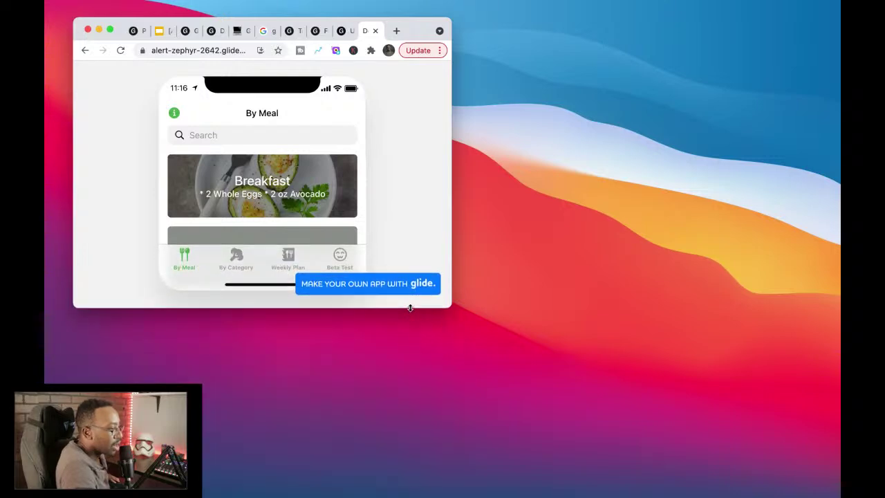
{"action": "left_click", "coordinate": [108, 28]}
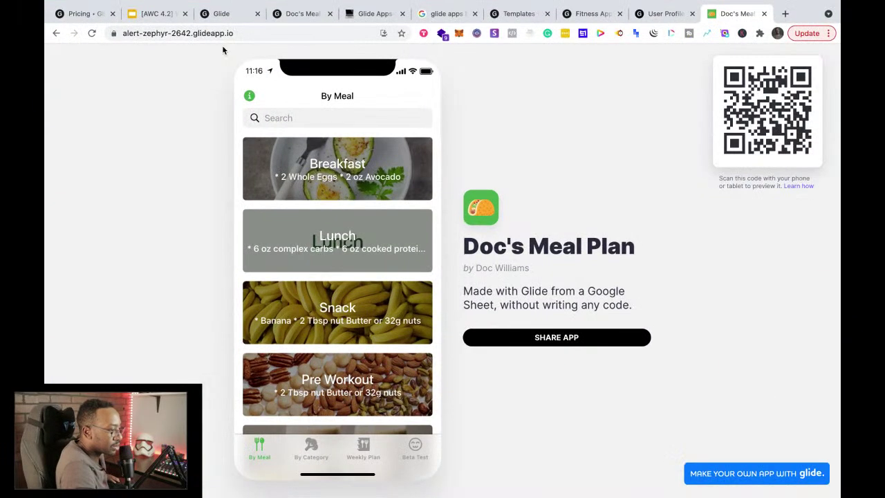
Step: Look through the Notion notes, Glide templates, Fitness App template and User Profiles tabs
{"action": "left_click", "coordinate": [374, 13]}
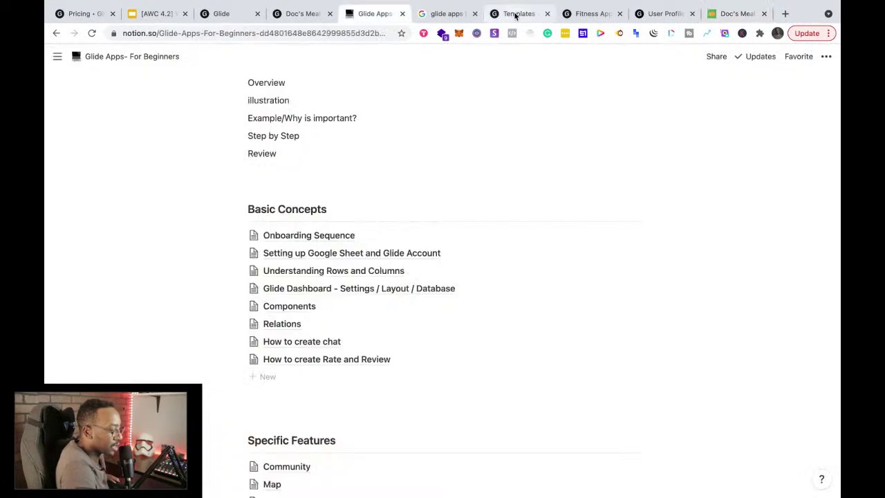
{"action": "left_click", "coordinate": [515, 13]}
{"action": "left_click", "coordinate": [593, 13]}
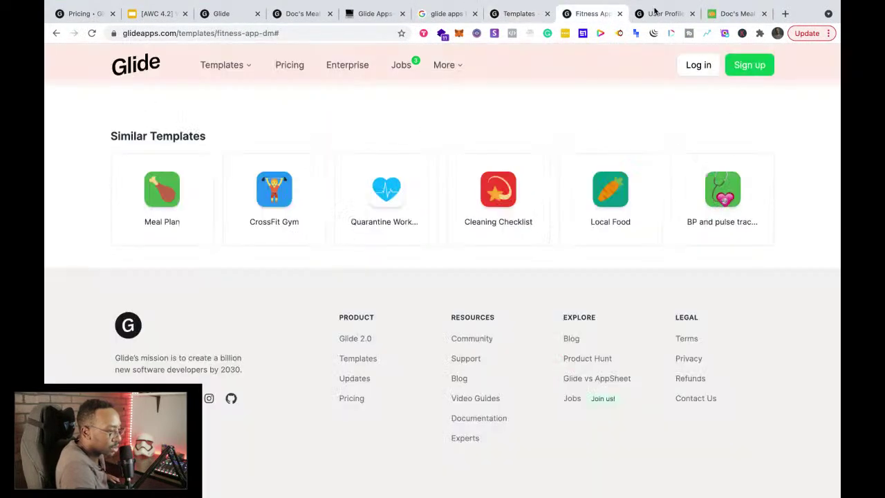
{"action": "left_click", "coordinate": [658, 13]}
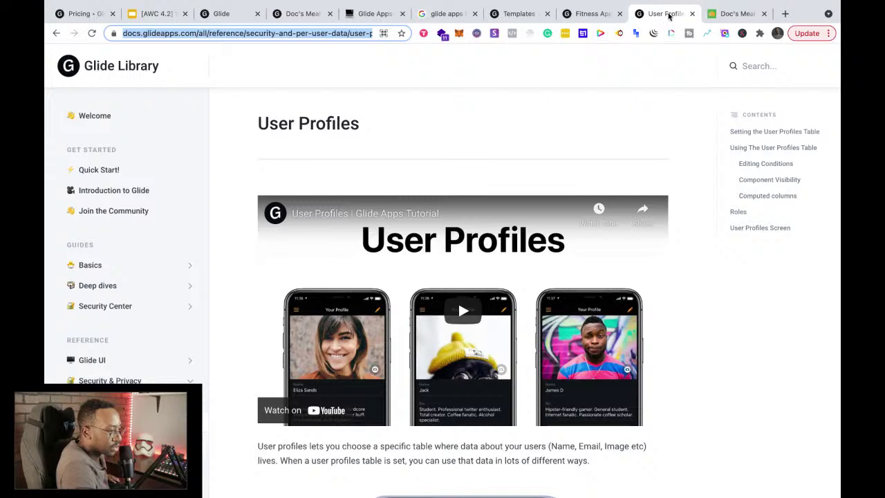
Step: Go to glideapps.com in a new tab and view its Pricing page plans
{"action": "left_click", "coordinate": [793, 18]}
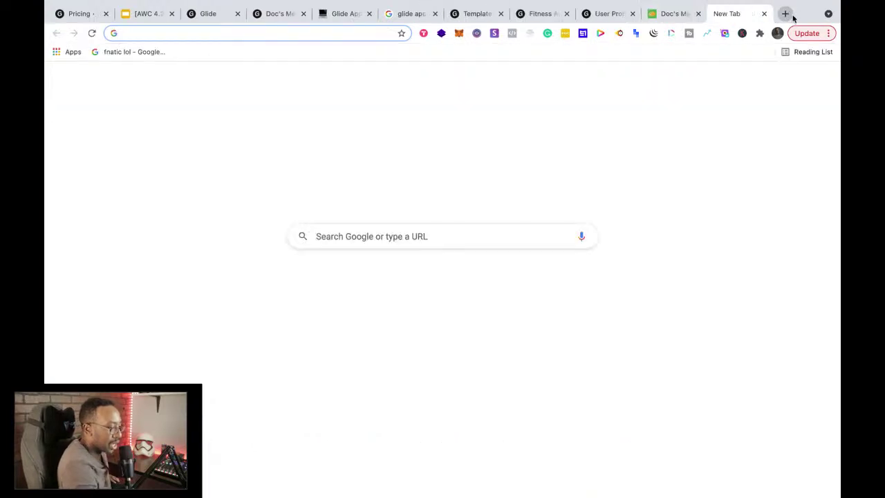
{"action": "type", "text": "glide"}
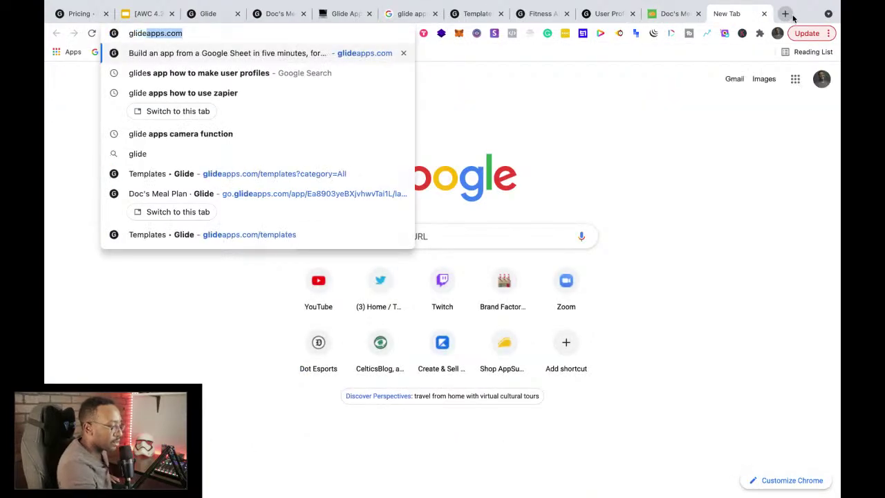
{"action": "key", "text": "Return"}
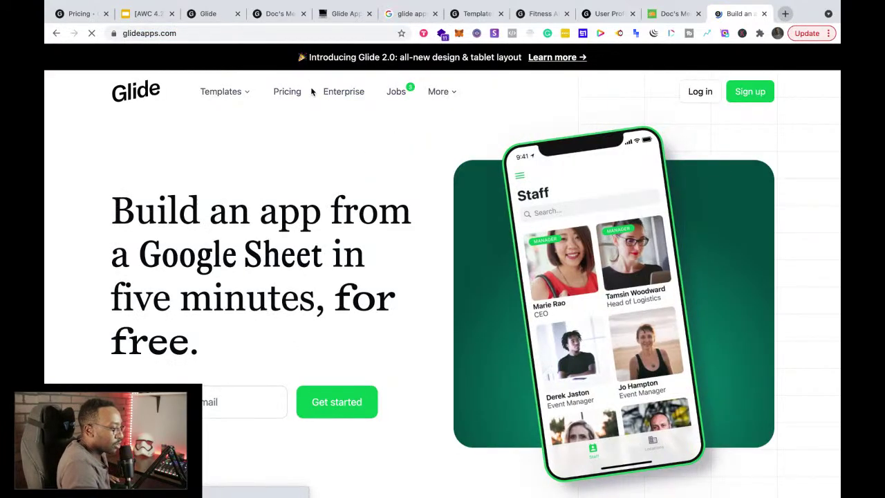
{"action": "left_click", "coordinate": [295, 94]}
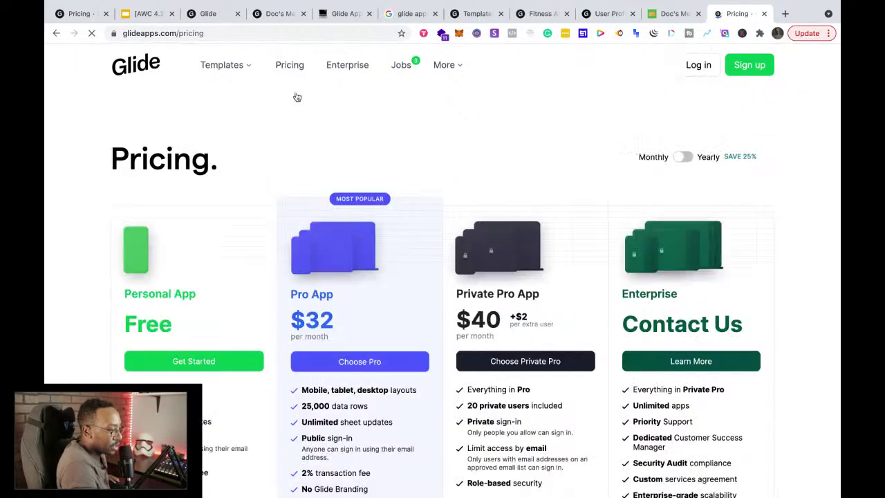
{"action": "scroll", "coordinate": [134, 267], "scroll_direction": "down", "scroll_amount": 3}
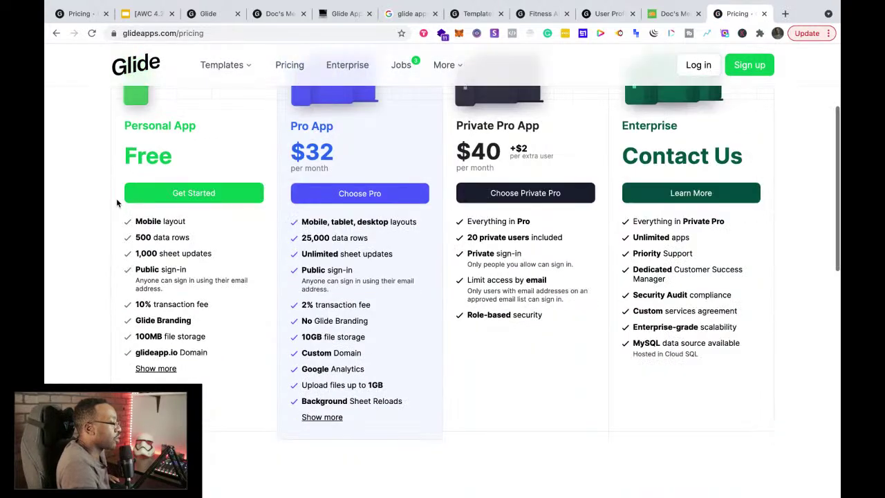
{"action": "scroll", "coordinate": [116, 198], "scroll_direction": "up", "scroll_amount": 1}
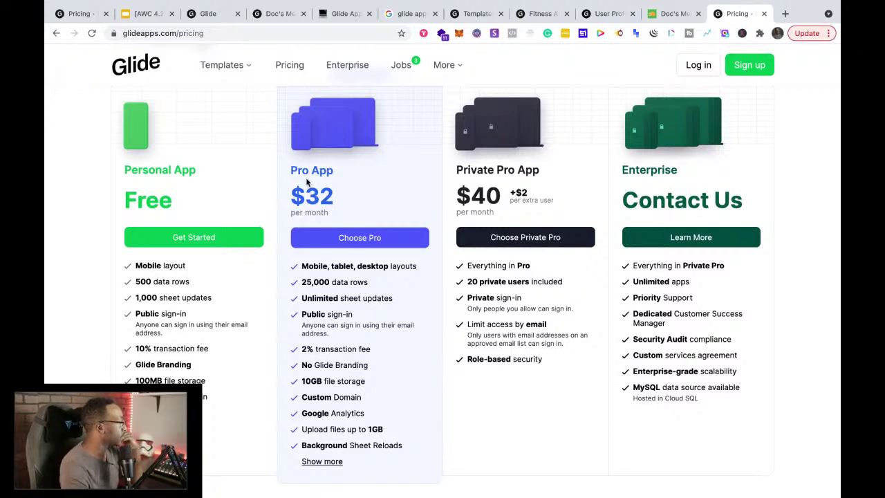
Step: Cycle through the open tabs and land on the Doc's Meal Plan editor's published-app dialog
{"action": "left_click", "coordinate": [667, 13]}
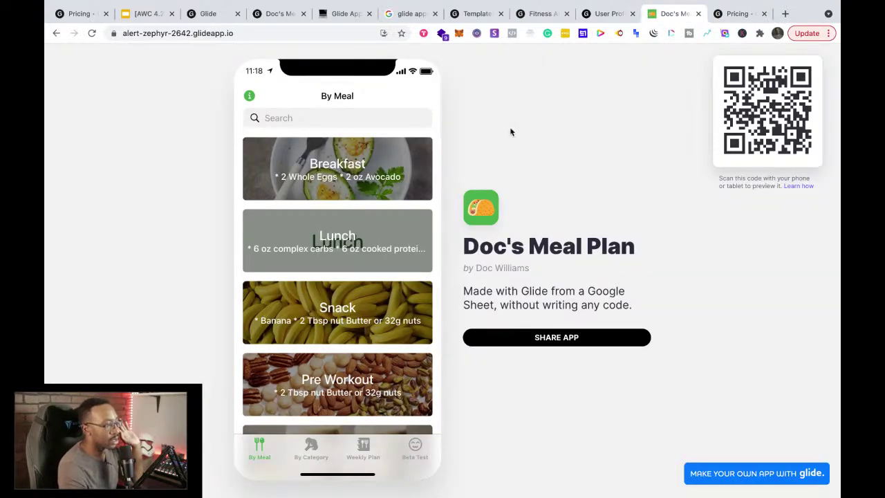
{"action": "left_click", "coordinate": [330, 15]}
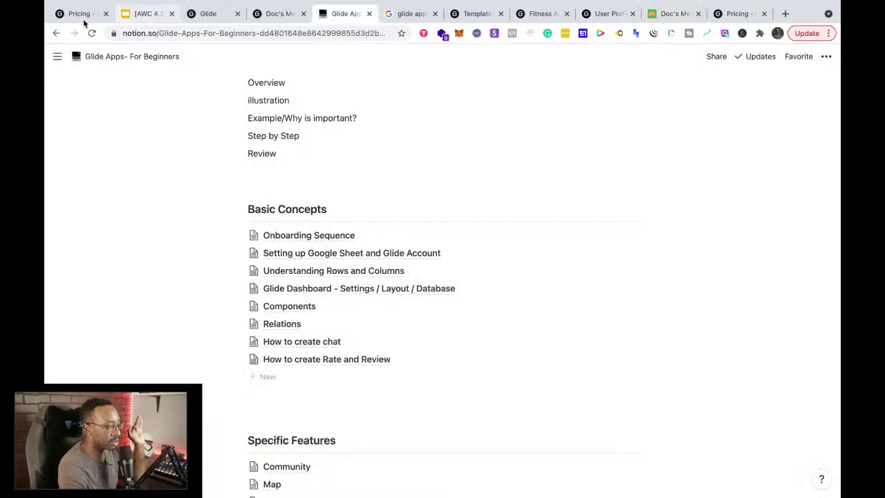
{"action": "left_click", "coordinate": [80, 15]}
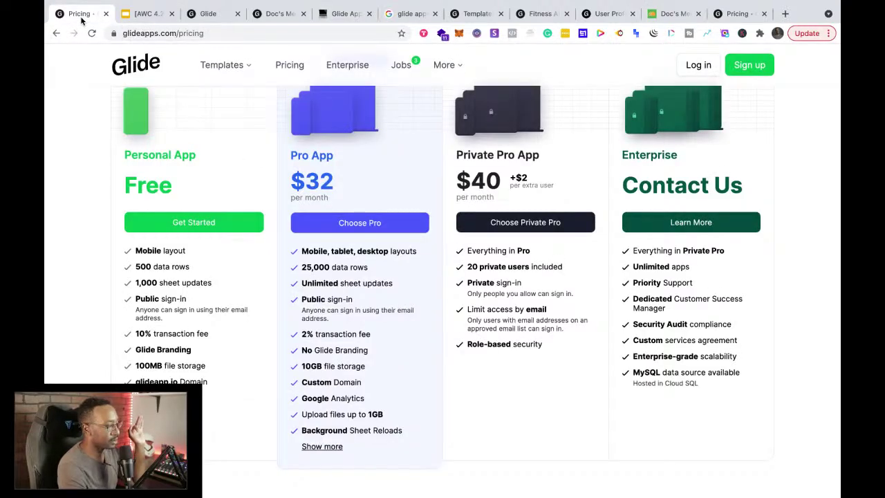
{"action": "left_click", "coordinate": [146, 14]}
{"action": "left_click", "coordinate": [223, 14]}
{"action": "left_click", "coordinate": [274, 18]}
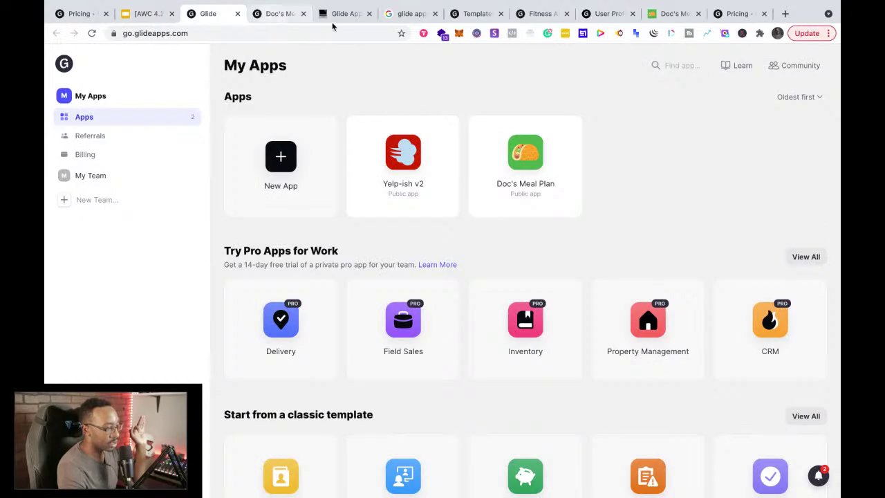
{"action": "left_click", "coordinate": [338, 14]}
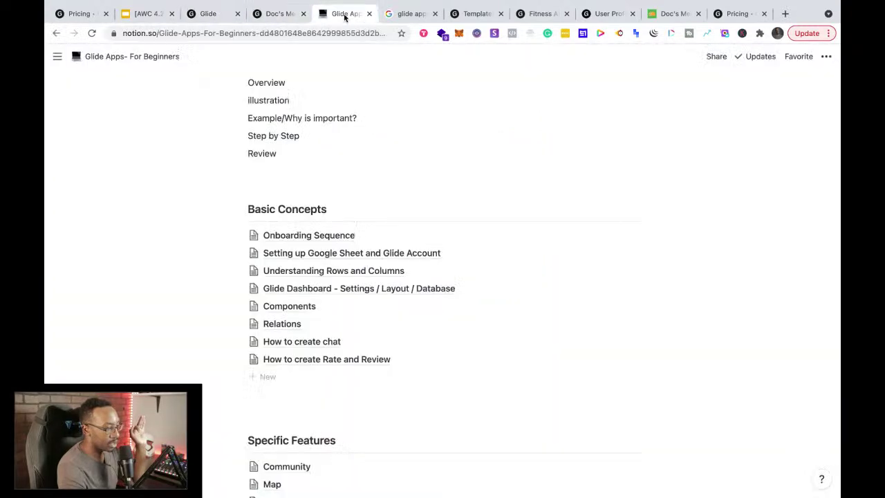
{"action": "left_click", "coordinate": [277, 21]}
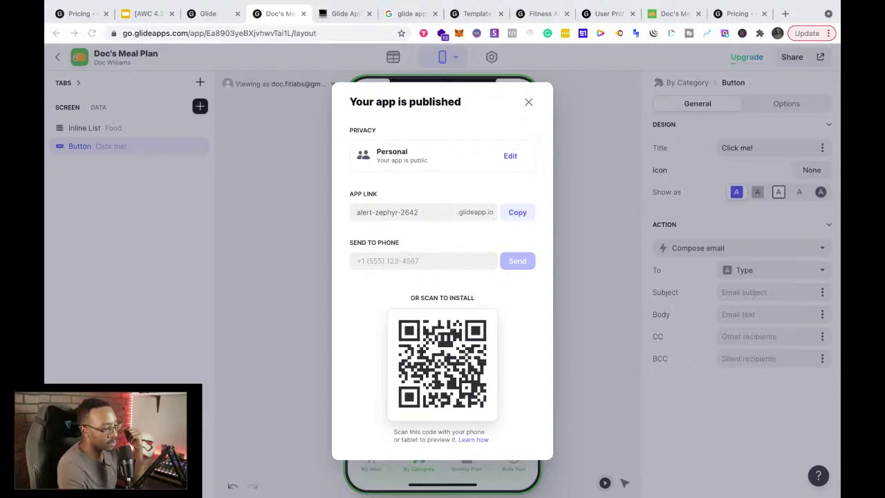
Step: Close the published-app dialog and view the Glide Apps- For Beginners notes in Notion
{"action": "left_click", "coordinate": [529, 103]}
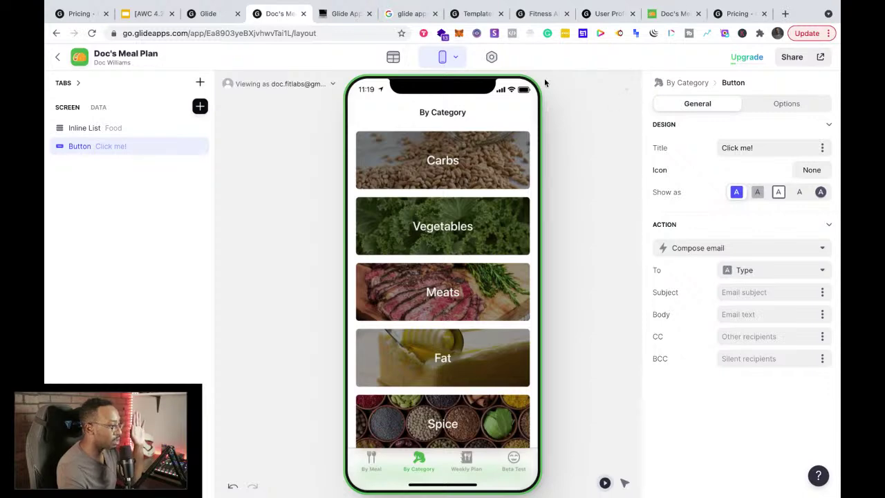
{"action": "left_click", "coordinate": [333, 15]}
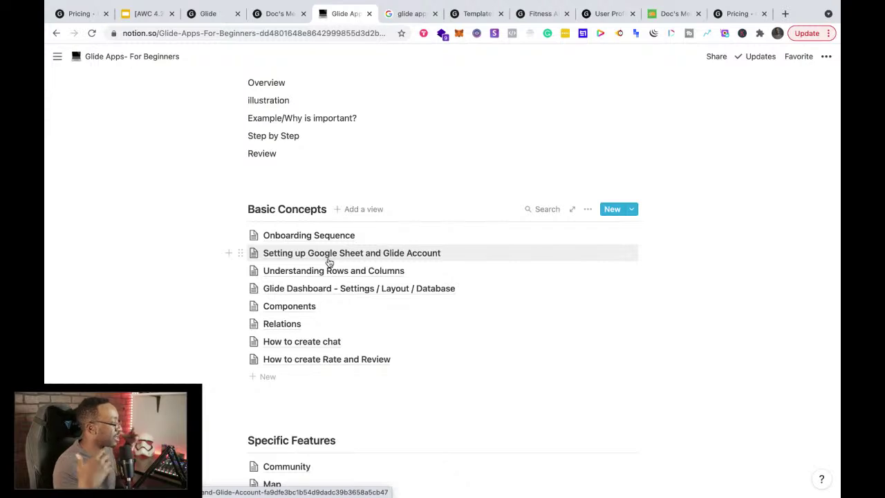
Step: Return to the Doc's Meal Plan editor and preview its By Meal and By Category tabs
{"action": "left_click", "coordinate": [272, 16]}
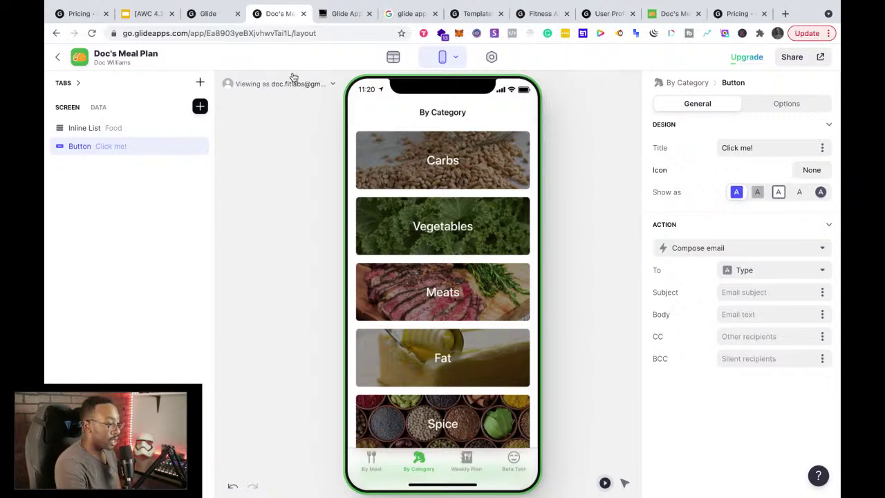
{"action": "left_click", "coordinate": [340, 15]}
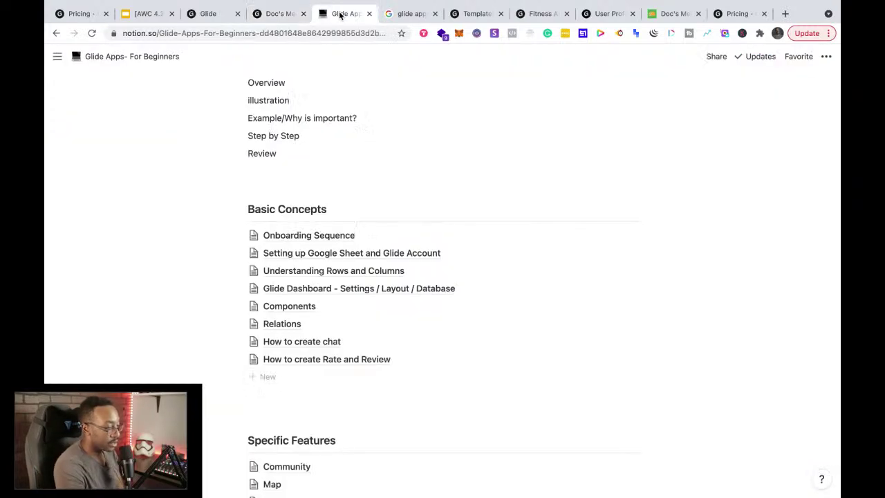
{"action": "left_click", "coordinate": [276, 15]}
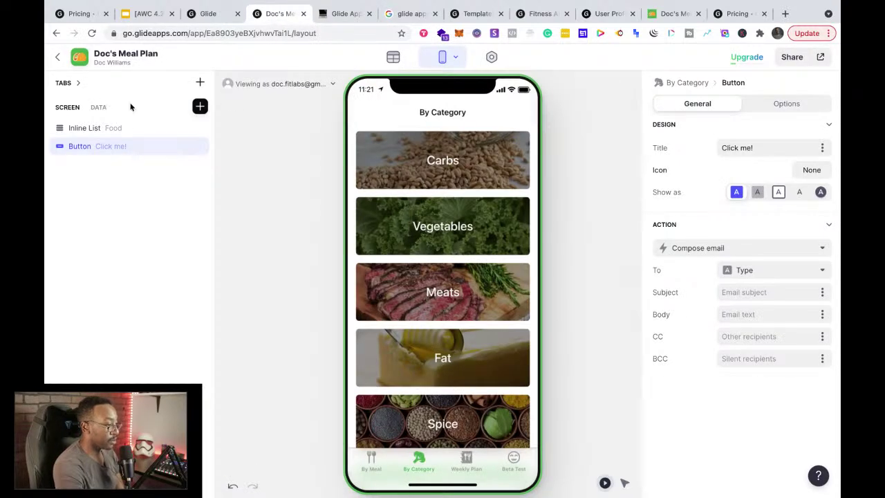
{"action": "left_click", "coordinate": [372, 461]}
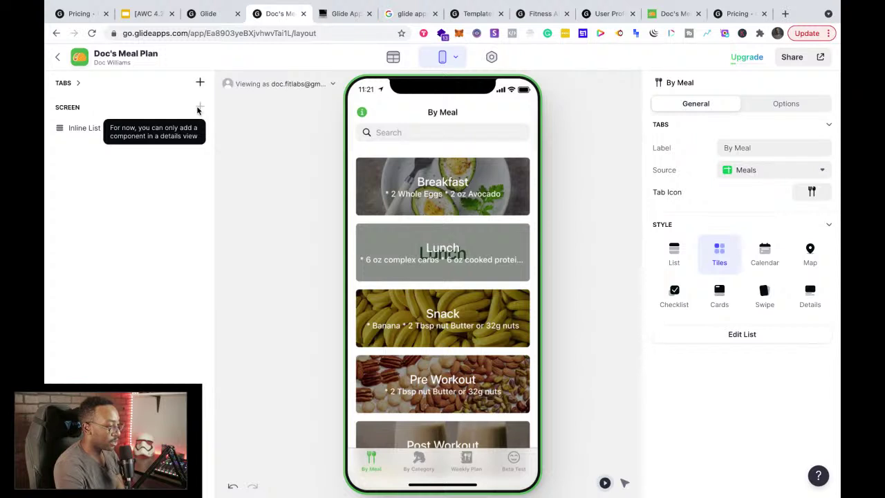
{"action": "left_click", "coordinate": [418, 462]}
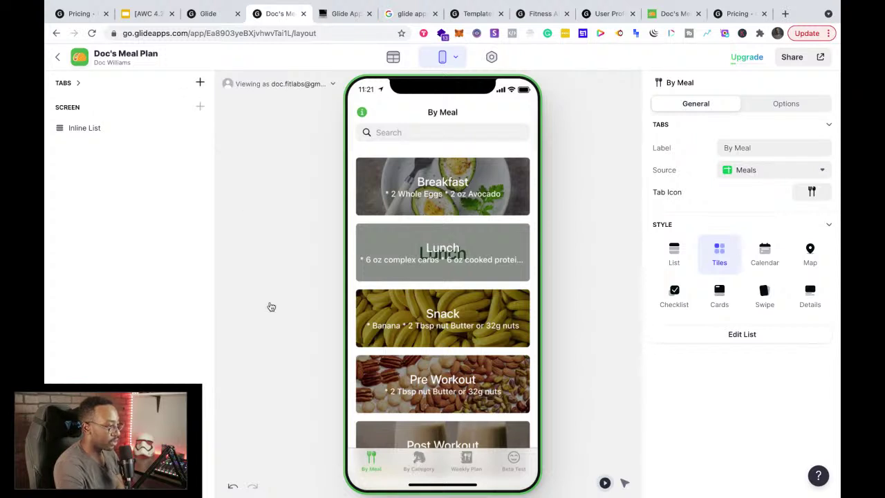
Step: Open Insert Component for the By Category screen and browse the text, media, list and entry-field options
{"action": "left_click", "coordinate": [198, 106]}
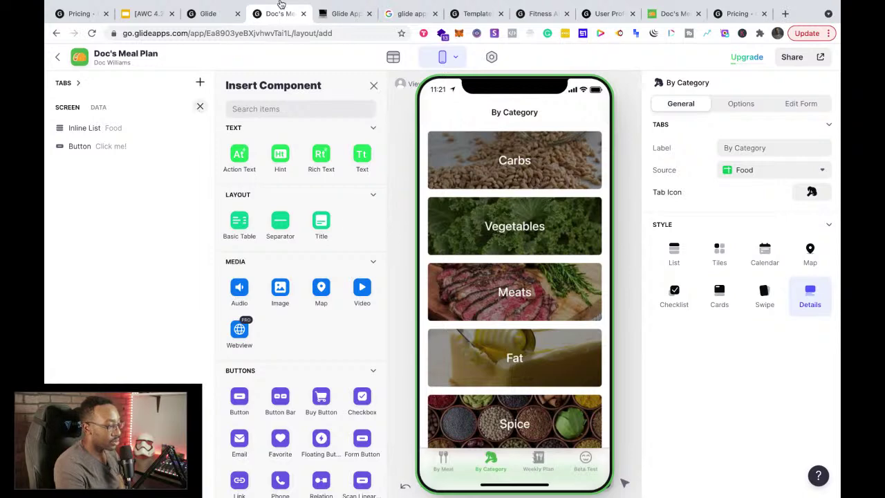
{"action": "scroll", "coordinate": [314, 358], "scroll_direction": "down", "scroll_amount": 10}
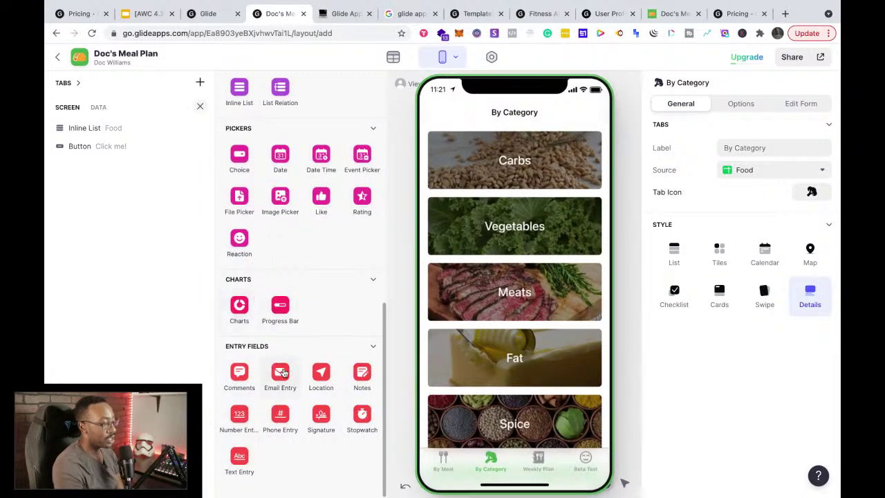
{"action": "scroll", "coordinate": [282, 374], "scroll_direction": "up", "scroll_amount": 5}
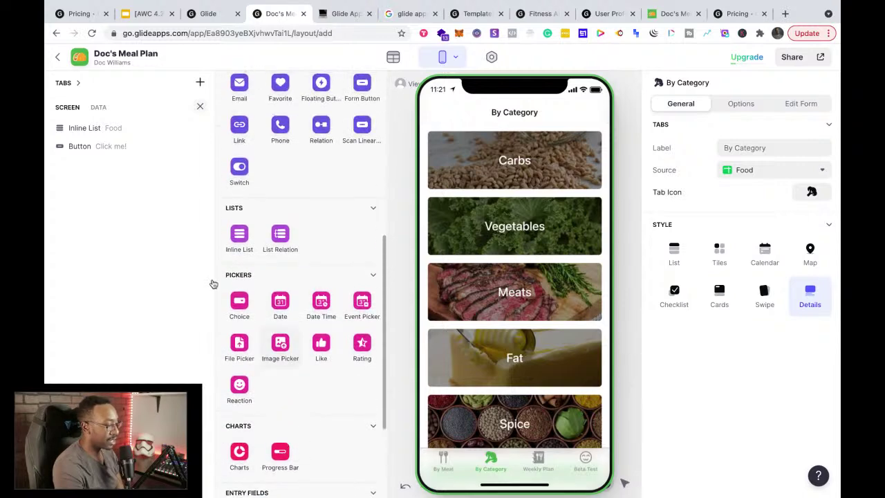
{"action": "scroll", "coordinate": [248, 229], "scroll_direction": "up", "scroll_amount": 3}
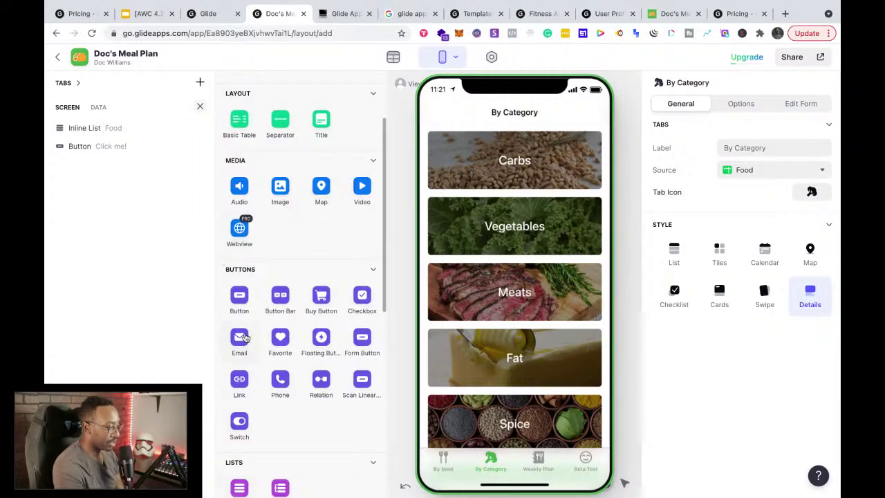
{"action": "scroll", "coordinate": [225, 269], "scroll_direction": "up", "scroll_amount": 3}
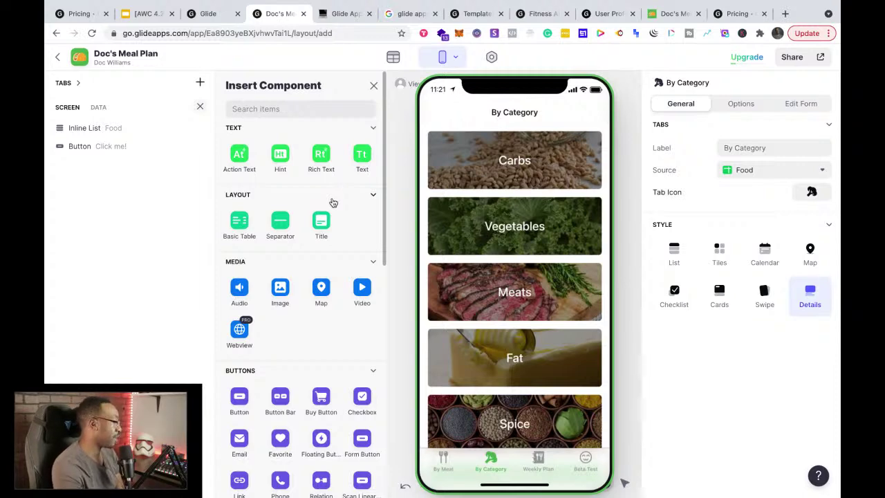
Step: Glance at the Notion course notes and Glide pricing page, then open a new blank tab
{"action": "left_click", "coordinate": [345, 20]}
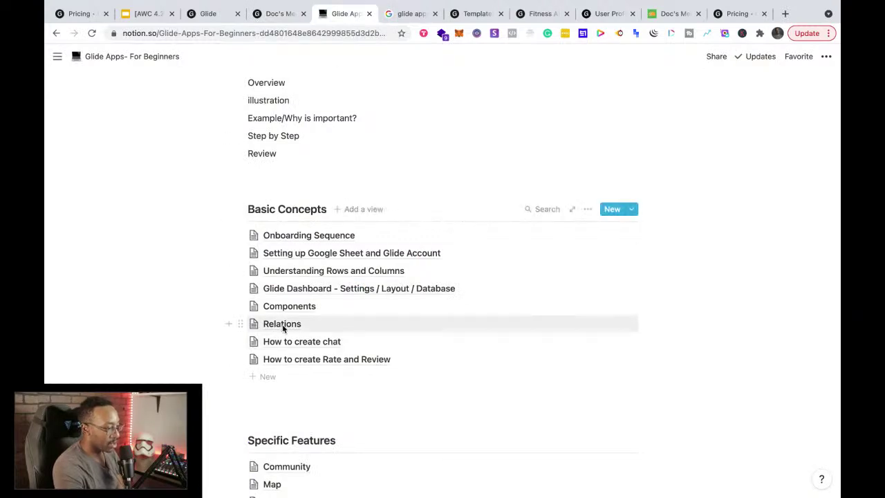
{"action": "left_click", "coordinate": [731, 15]}
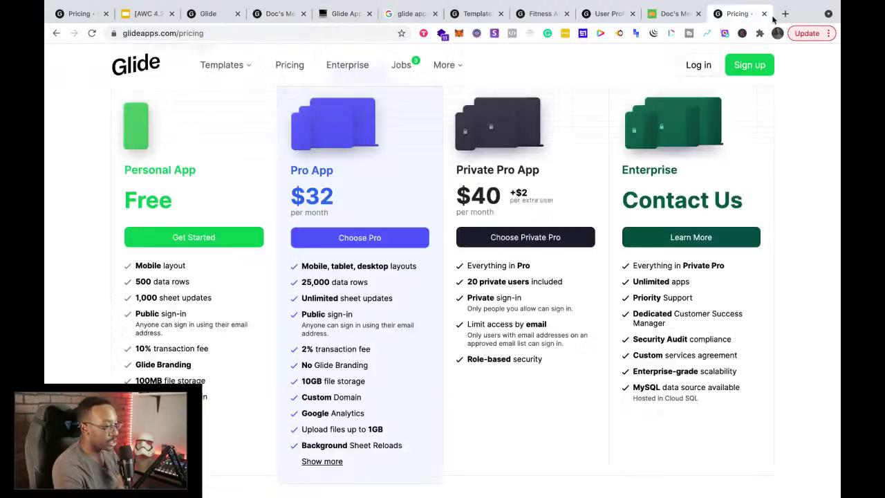
{"action": "left_click", "coordinate": [785, 14]}
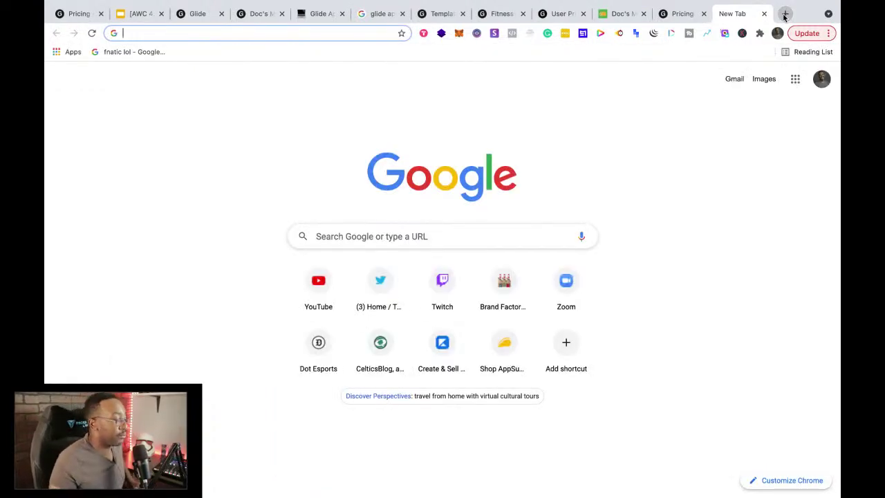
Step: Search Google for 'glide apps relations' and open 'Introduction to relations - Glide Library'
{"action": "type", "text": "glid"}
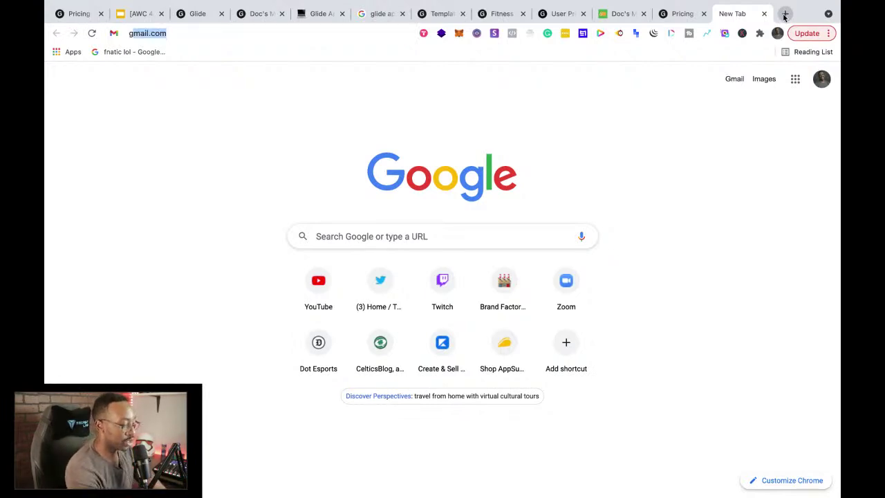
{"action": "type", "text": "e apps"}
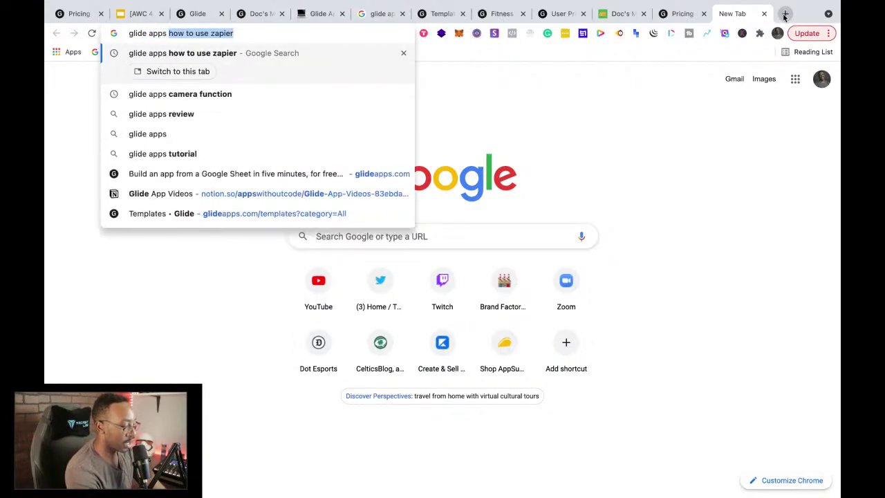
{"action": "type", "text": " relations"}
{"action": "key", "text": "Return"}
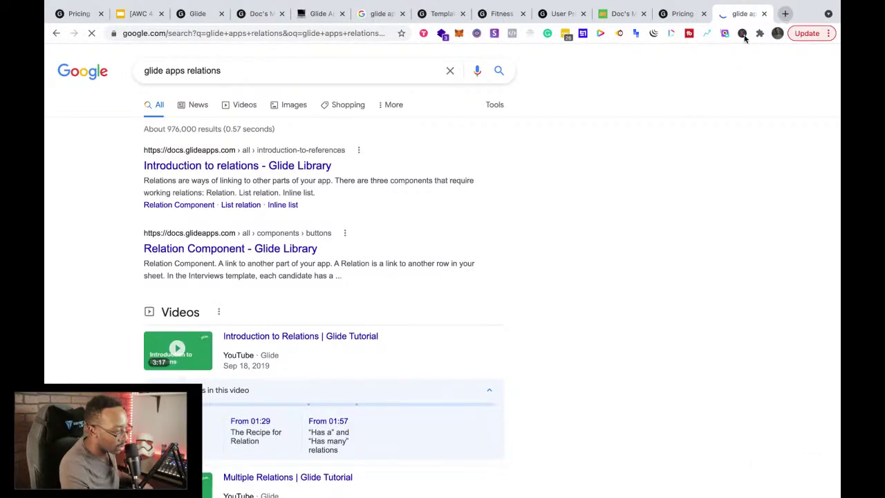
{"action": "left_click", "coordinate": [311, 166]}
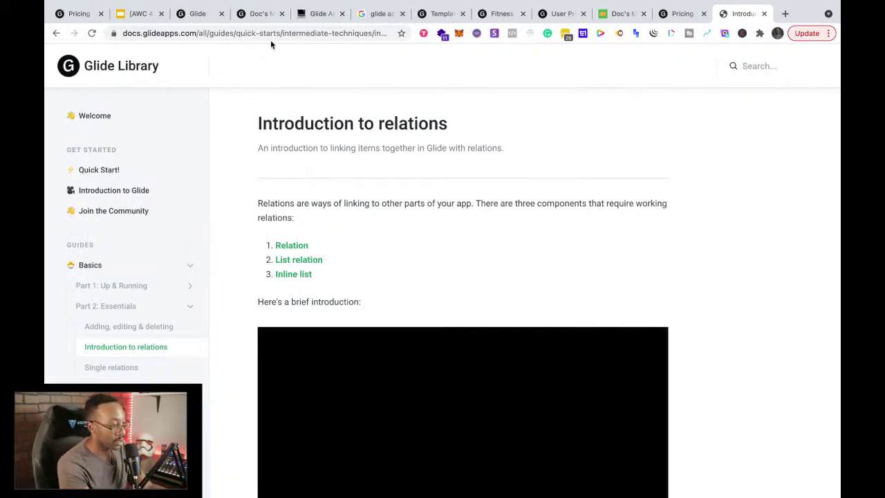
{"action": "left_click", "coordinate": [271, 36]}
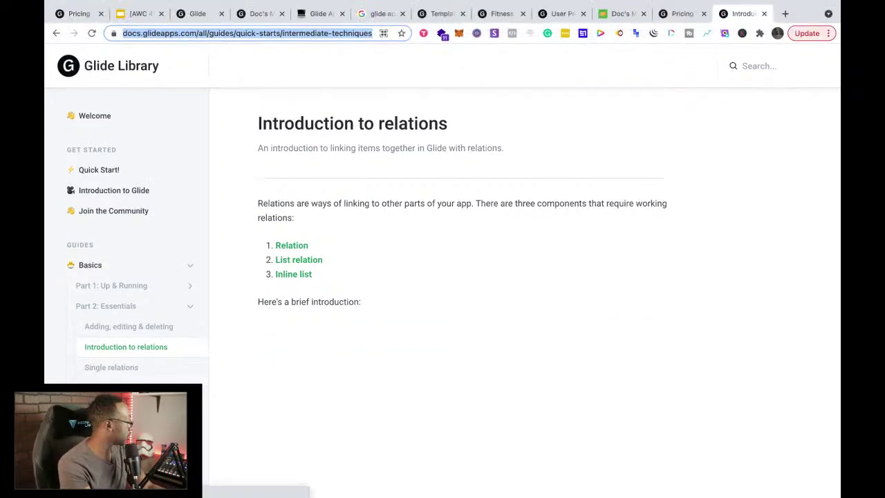
{"action": "key", "text": "super+Tab"}
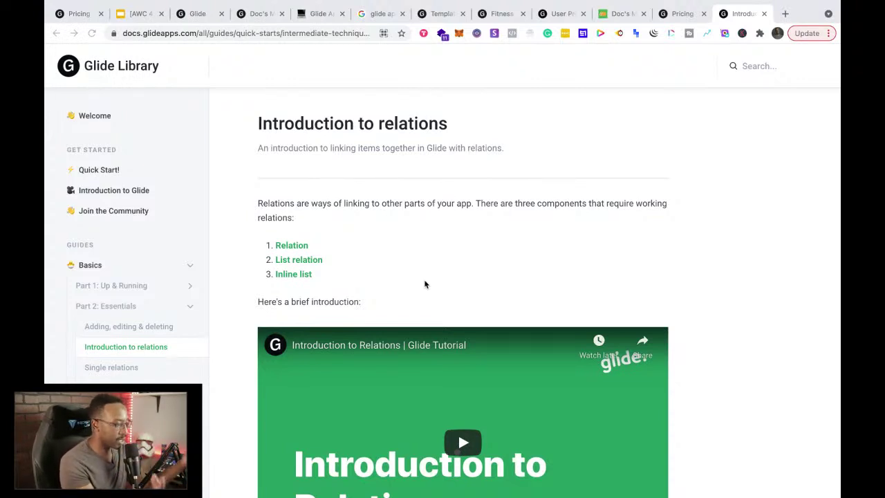
{"action": "scroll", "coordinate": [424, 284], "scroll_direction": "down", "scroll_amount": 7}
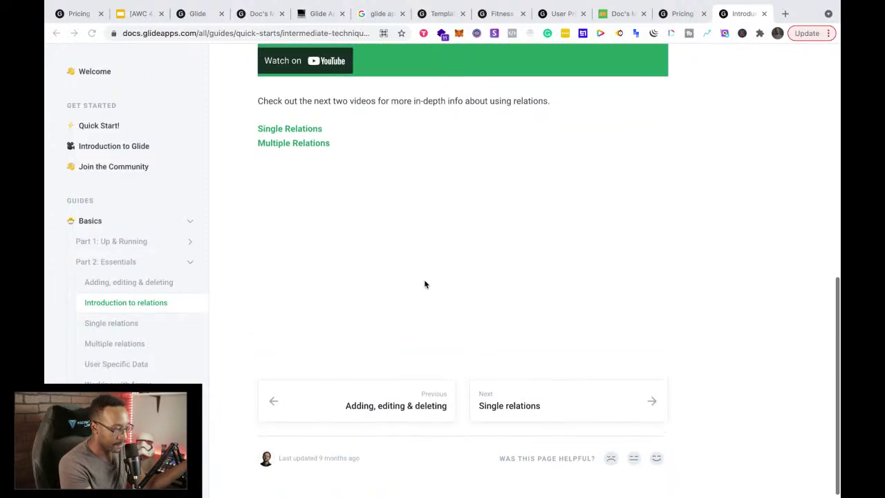
{"action": "scroll", "coordinate": [424, 284], "scroll_direction": "up", "scroll_amount": 3}
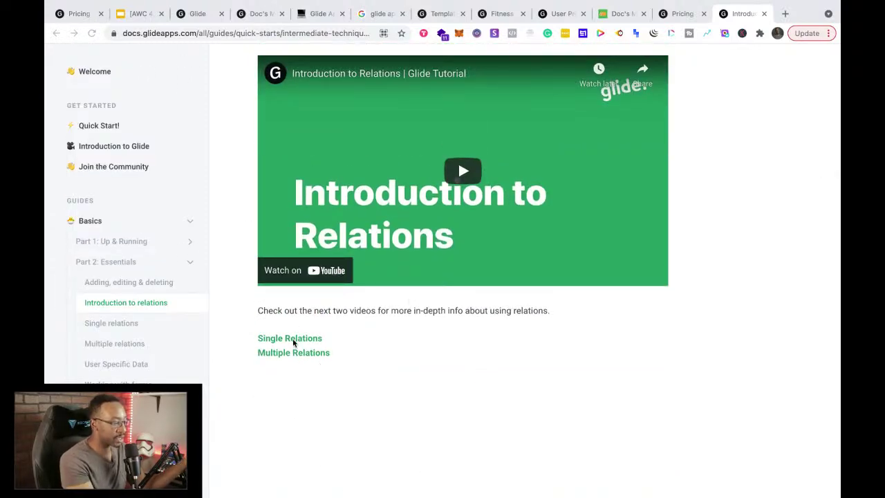
{"action": "scroll", "coordinate": [412, 352], "scroll_direction": "up", "scroll_amount": 4}
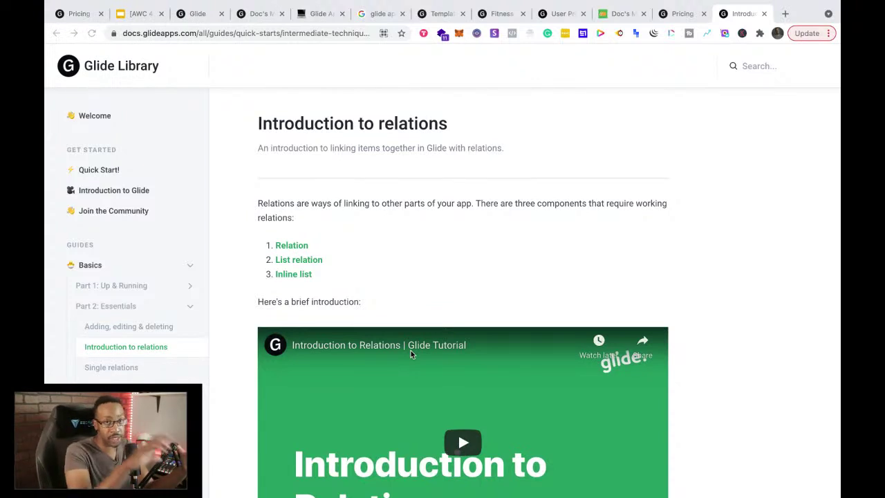
{"action": "scroll", "coordinate": [412, 374], "scroll_direction": "down", "scroll_amount": 3}
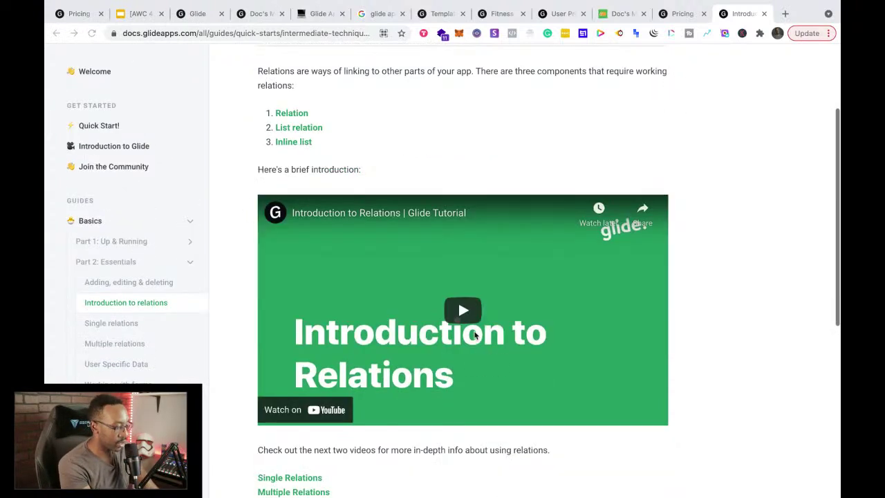
Step: Play the Introduction to Relations video briefly and pause it at 0:20
{"action": "left_click", "coordinate": [464, 315]}
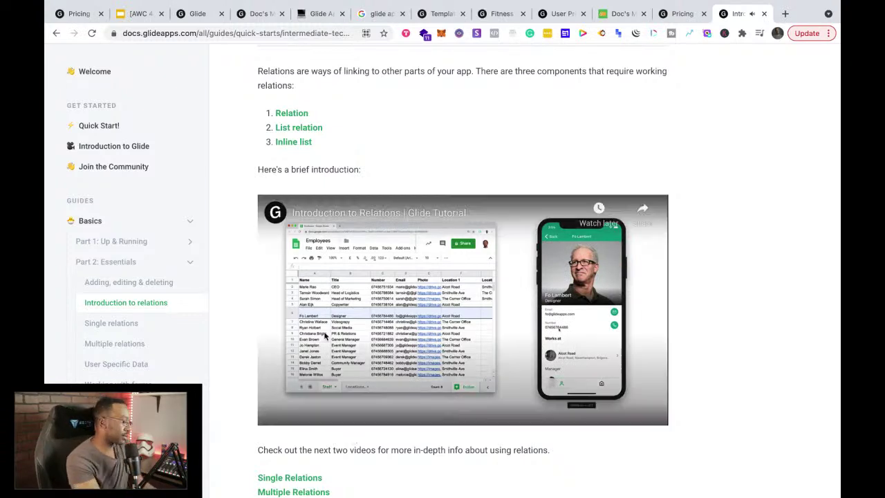
{"action": "left_click", "coordinate": [320, 299]}
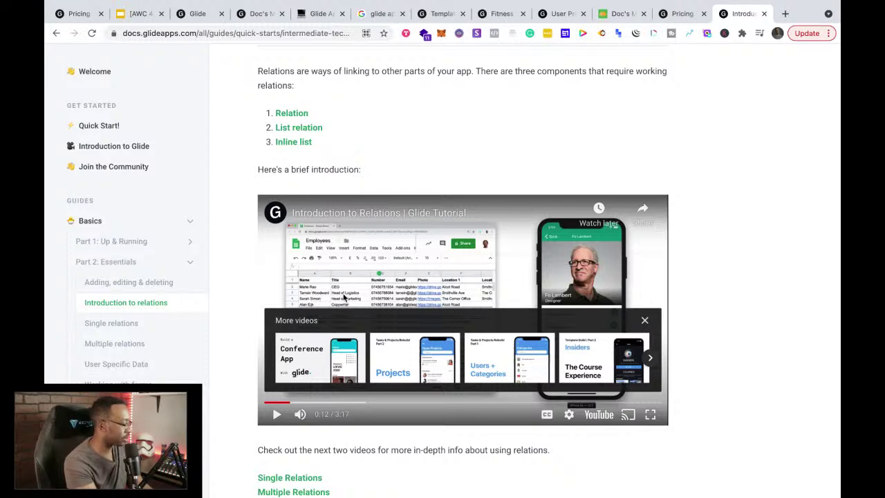
{"action": "left_click", "coordinate": [347, 292]}
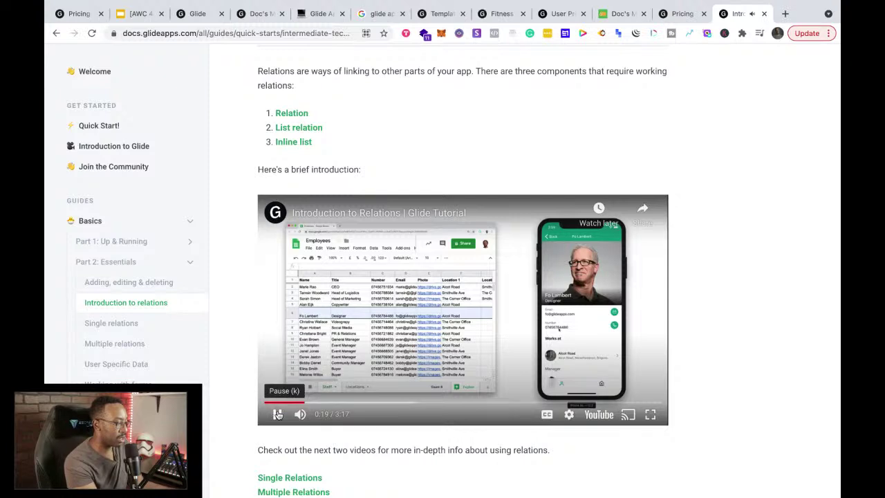
{"action": "left_click", "coordinate": [276, 414]}
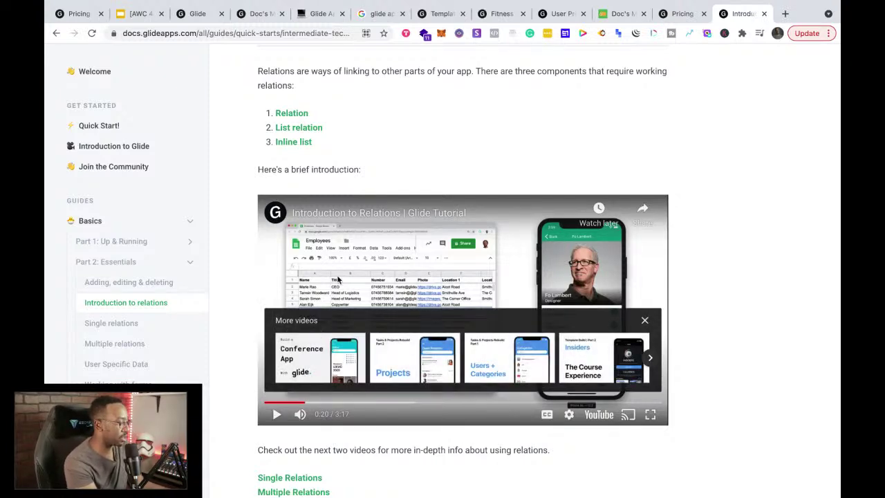
Step: Scroll to the top of the guide and select its page address
{"action": "scroll", "coordinate": [337, 278], "scroll_direction": "up", "scroll_amount": 3}
{"action": "left_click", "coordinate": [240, 34]}
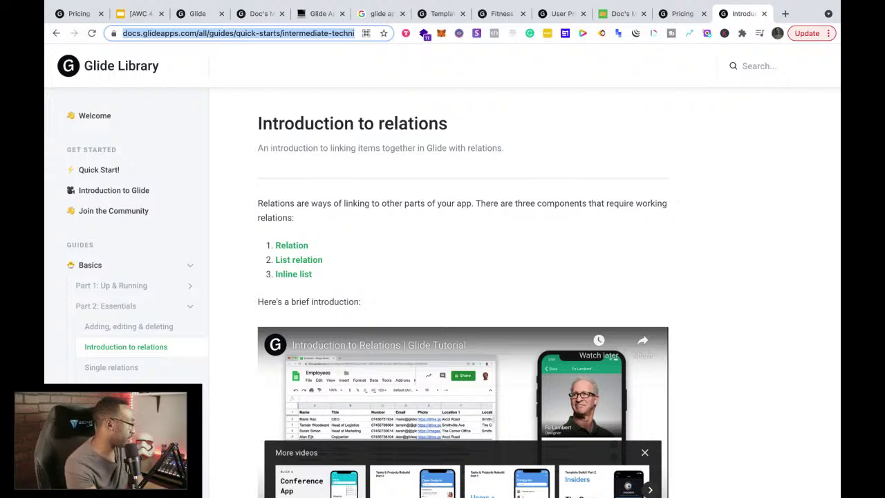
{"action": "key", "text": "super+Tab"}
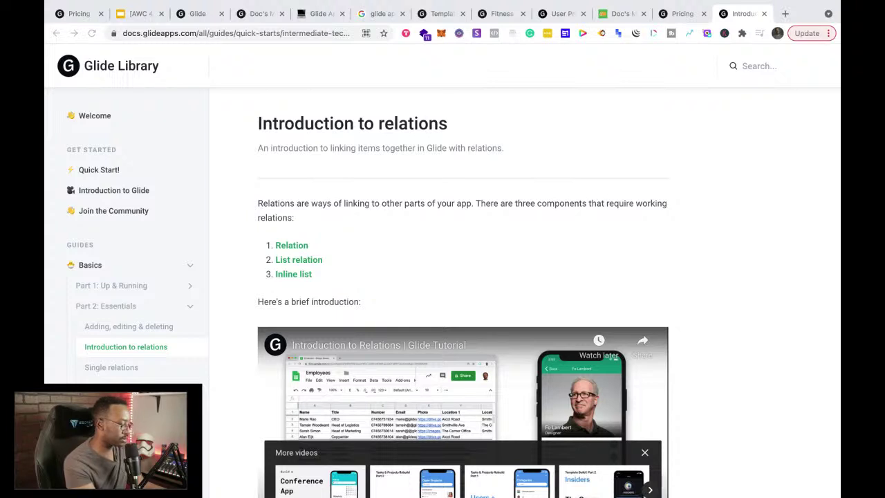
Step: Select the guide's web address, then resume the relations video from 0:20
{"action": "scroll", "coordinate": [239, 370], "scroll_direction": "down", "scroll_amount": 5}
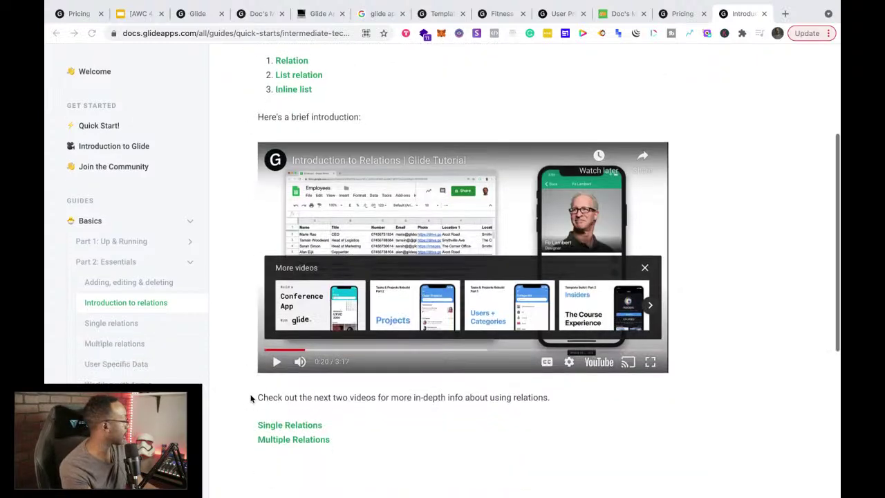
{"action": "key", "text": "super+l"}
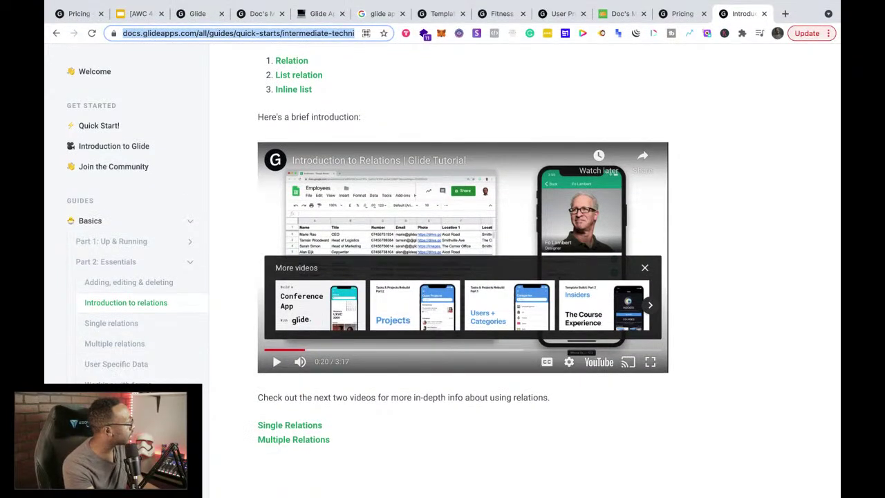
{"action": "key", "text": "super+Tab"}
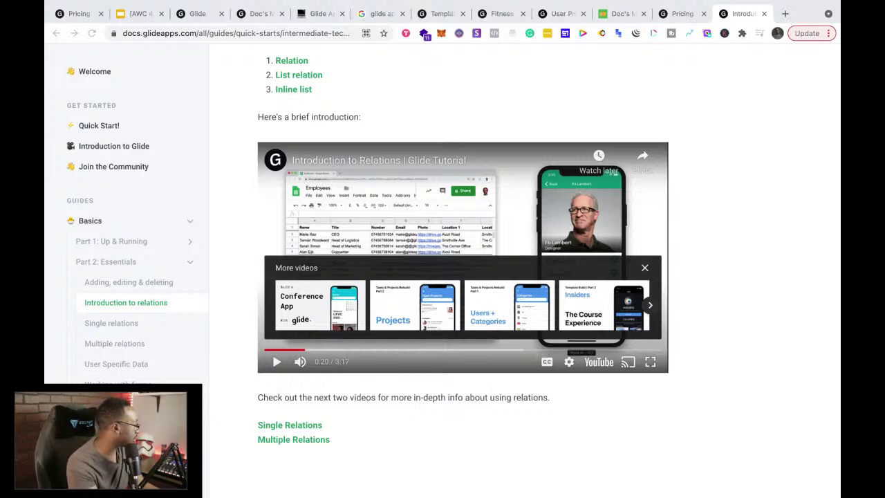
{"action": "key", "text": "ctrl+Left"}
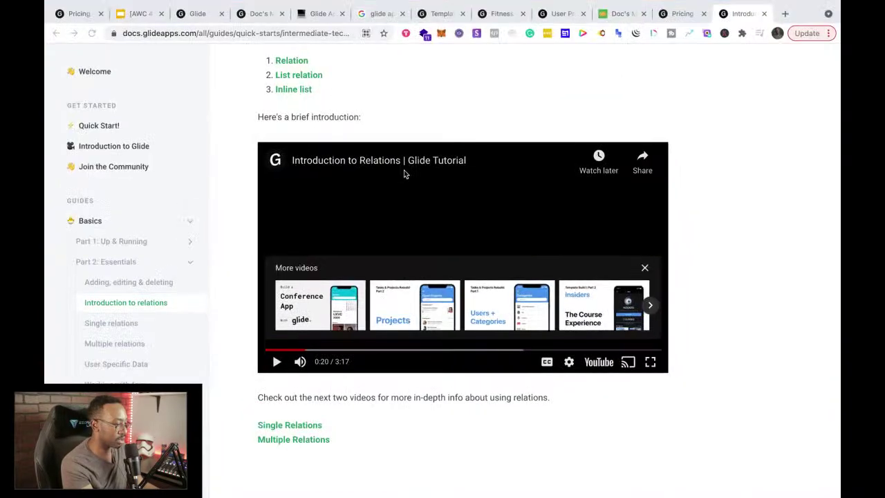
{"action": "left_click", "coordinate": [373, 230]}
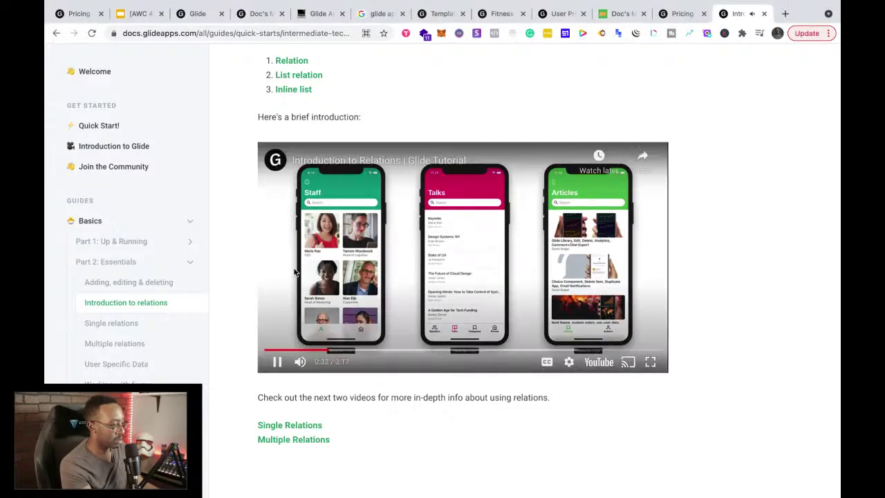
Step: Pause the tutorial video, rewind it to 0:00 and play it from the beginning
{"action": "left_click", "coordinate": [295, 272]}
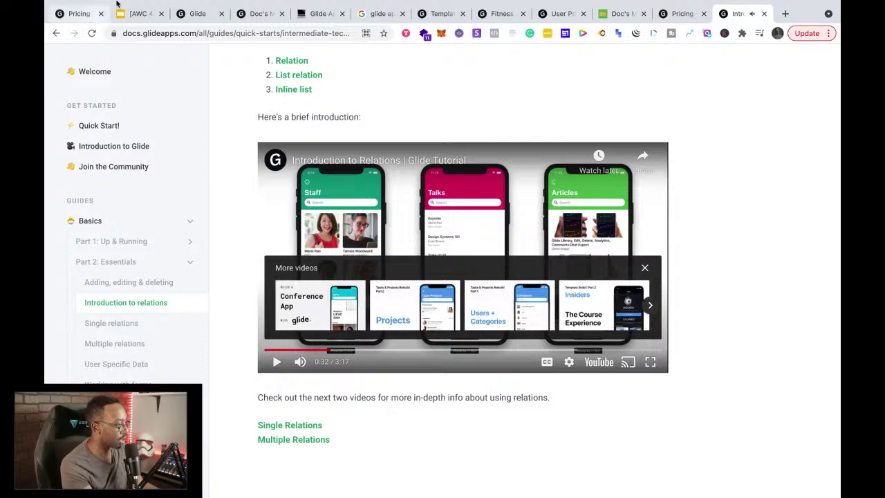
{"action": "mouse_move", "coordinate": [118, 1]}
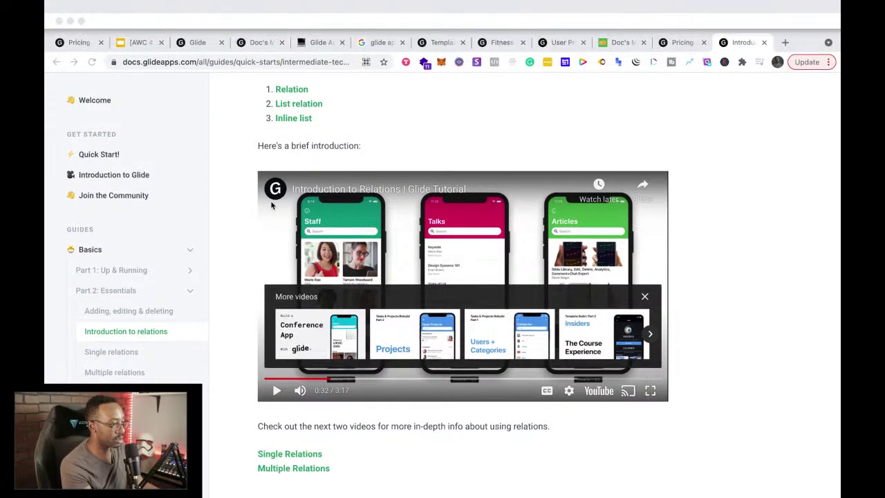
{"action": "key", "text": "ctrl+Left"}
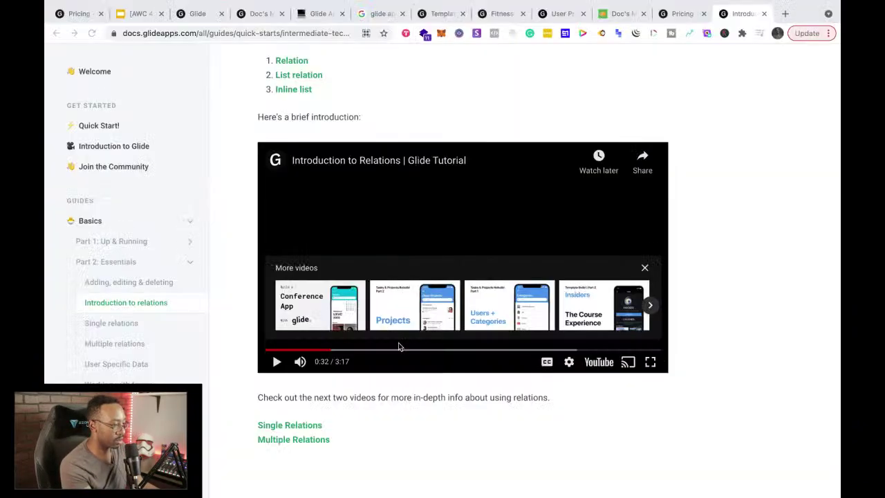
{"action": "left_click_drag", "start_coordinate": [273, 352], "coordinate": [249, 354]}
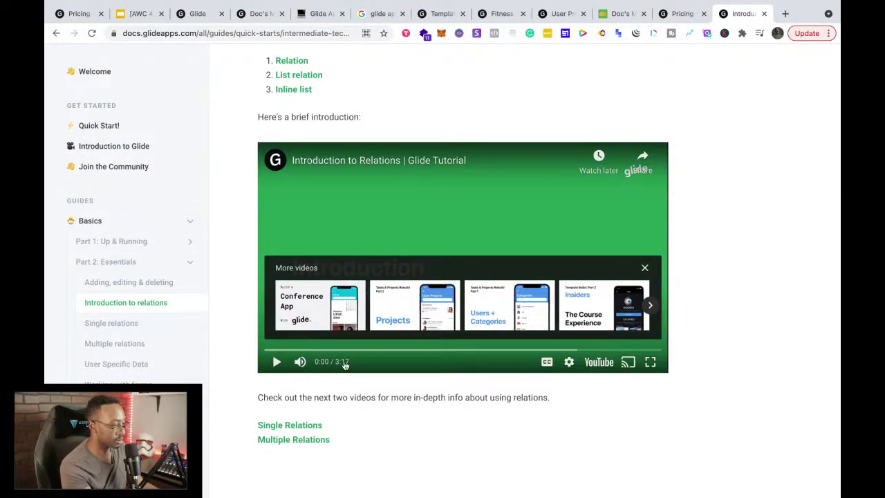
{"action": "left_click", "coordinate": [276, 362]}
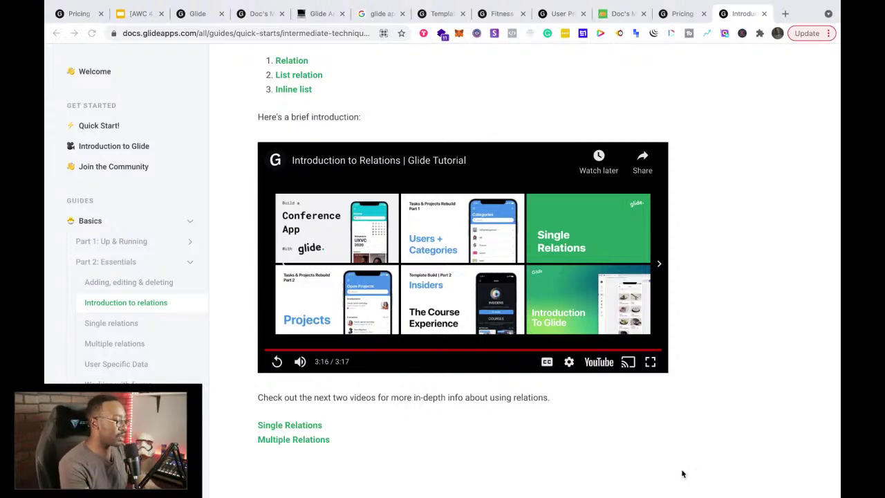
Step: Open the Single Relations guide in a new tab
{"action": "left_click", "coordinate": [381, 458]}
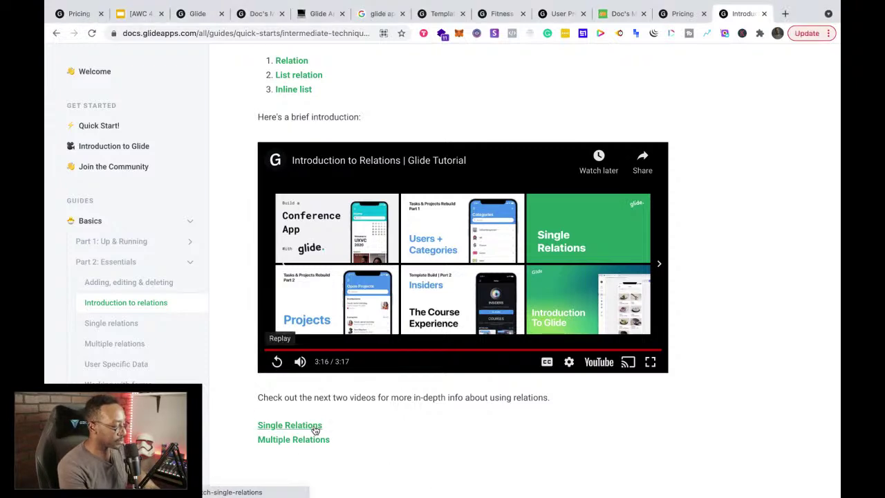
{"action": "right_click", "coordinate": [315, 430]}
{"action": "left_click", "coordinate": [366, 290]}
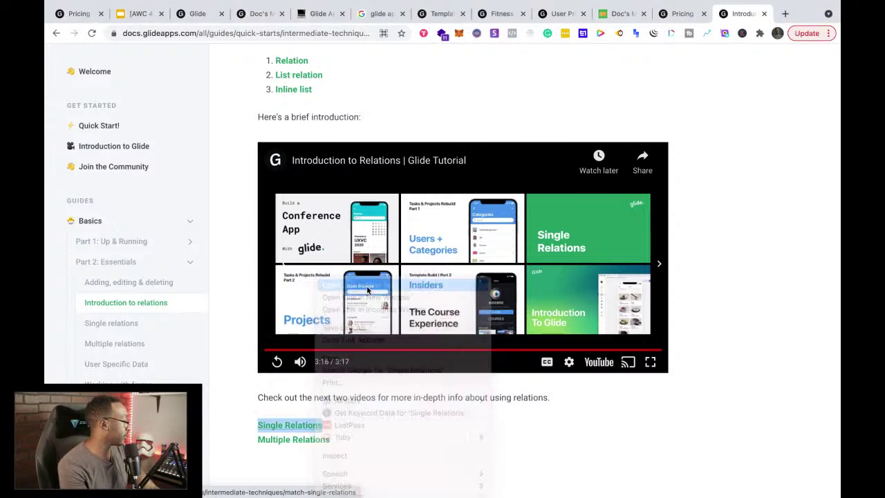
Step: Open the Multiple Relations guide in a new tab and view the Single Relations guide
{"action": "right_click", "coordinate": [304, 438]}
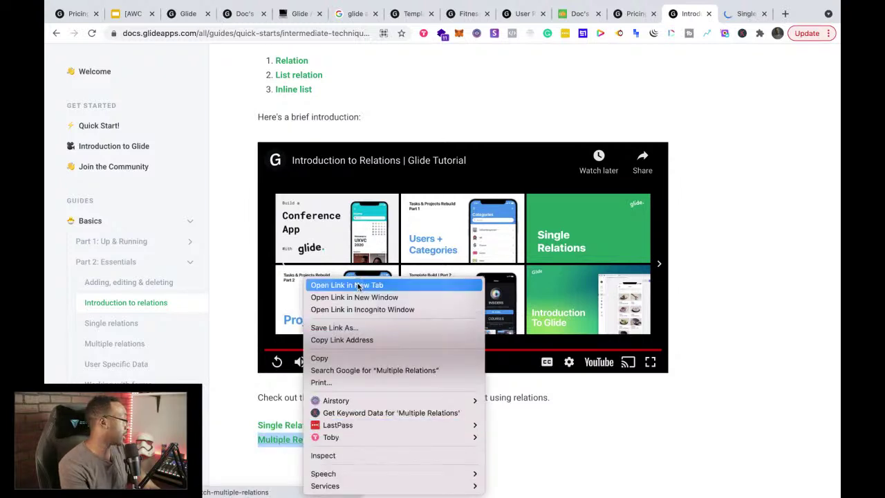
{"action": "left_click", "coordinate": [358, 286]}
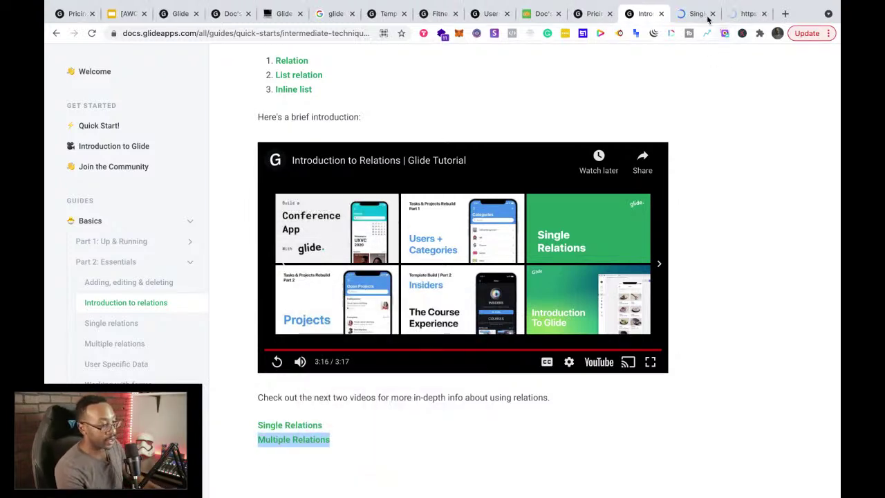
{"action": "left_click", "coordinate": [684, 16]}
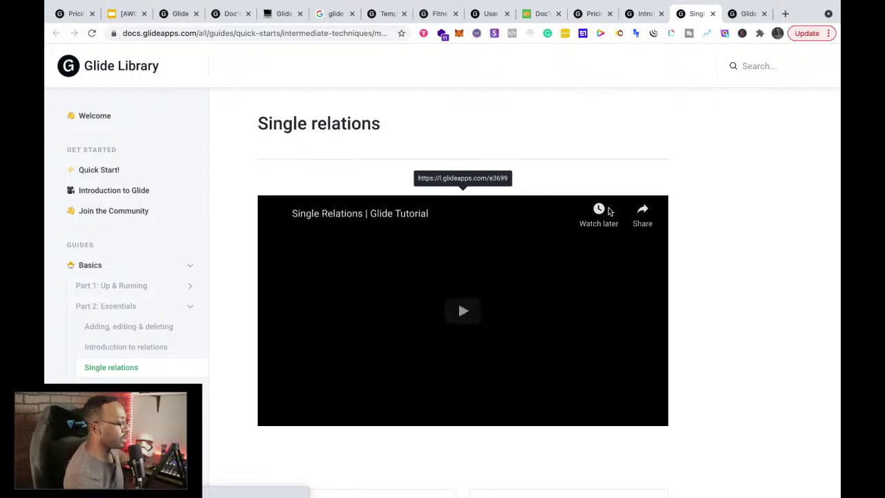
Step: Look over the Multiple and Single relations guides, ending on Introduction to relations
{"action": "scroll", "coordinate": [608, 211], "scroll_direction": "down", "scroll_amount": 3}
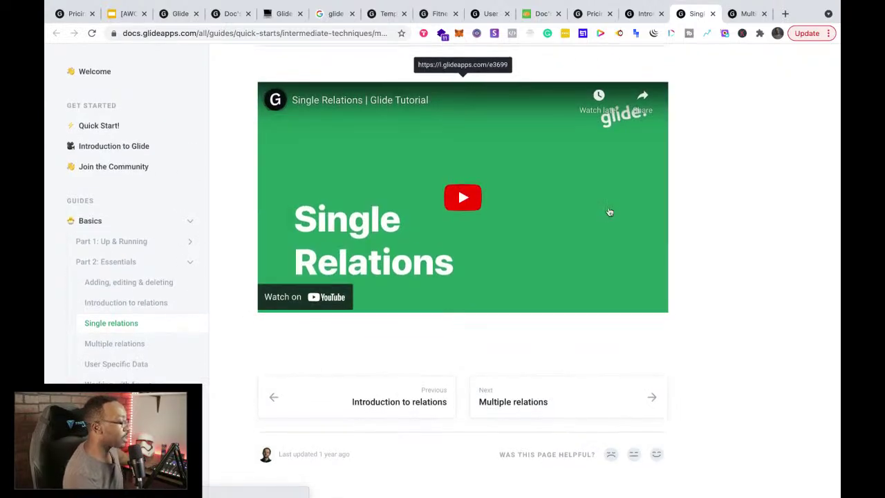
{"action": "left_click", "coordinate": [735, 22]}
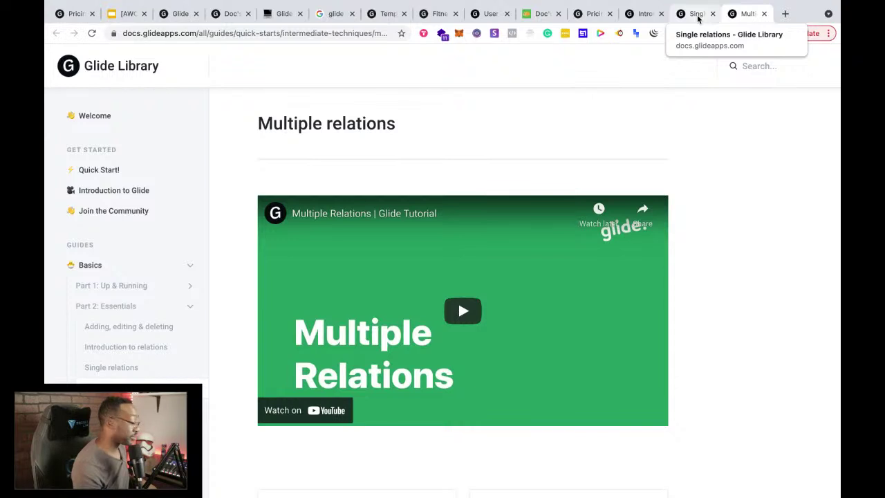
{"action": "left_click", "coordinate": [698, 16]}
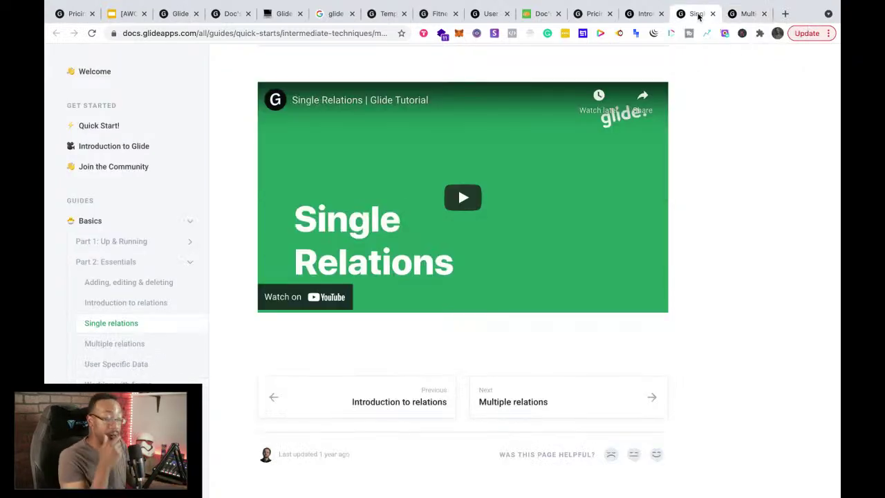
{"action": "left_click", "coordinate": [640, 16]}
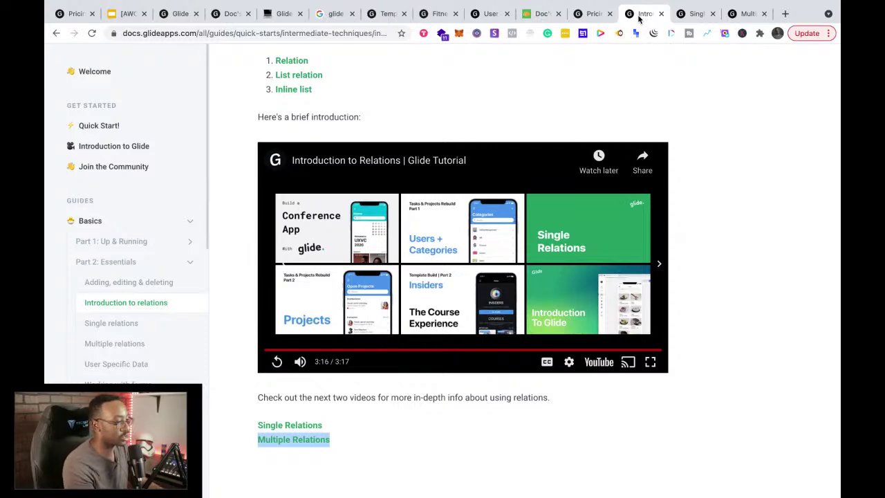
Step: Close the Health templates, fitness template and Google search tabs after reviewing the open tabs
{"action": "left_click", "coordinate": [585, 19]}
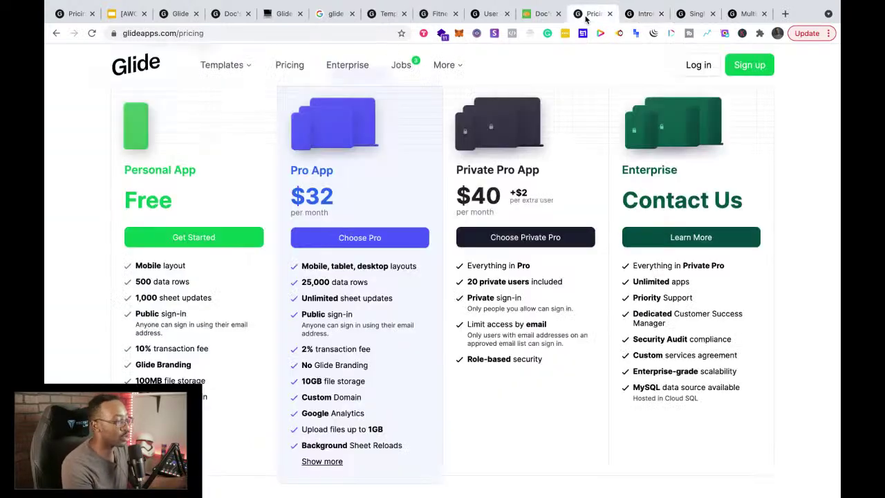
{"action": "left_click", "coordinate": [535, 15]}
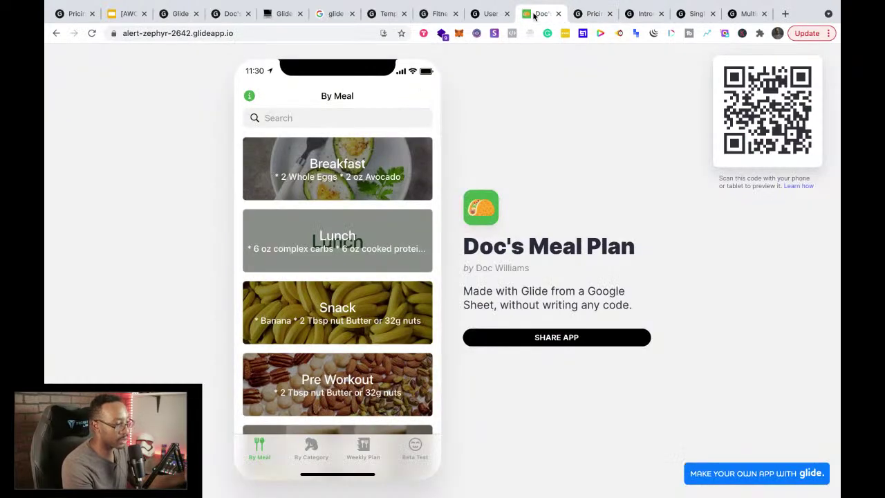
{"action": "left_click", "coordinate": [481, 19]}
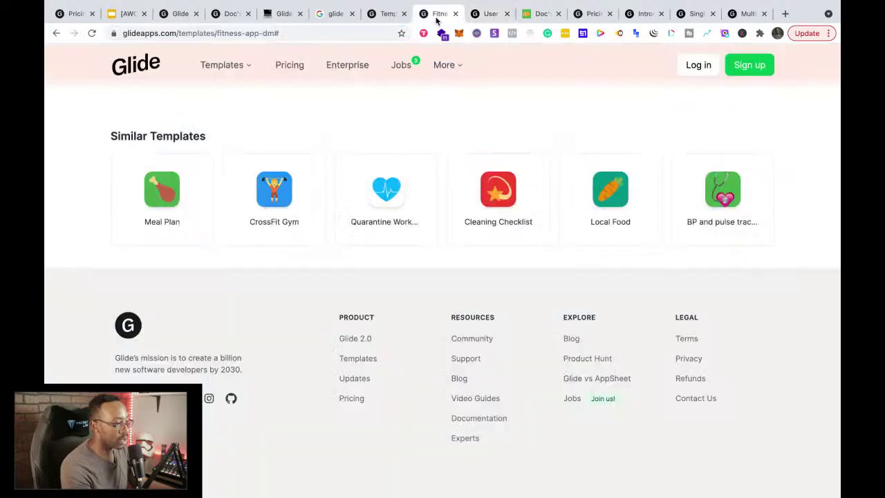
{"action": "left_click", "coordinate": [437, 19]}
{"action": "left_click", "coordinate": [385, 15]}
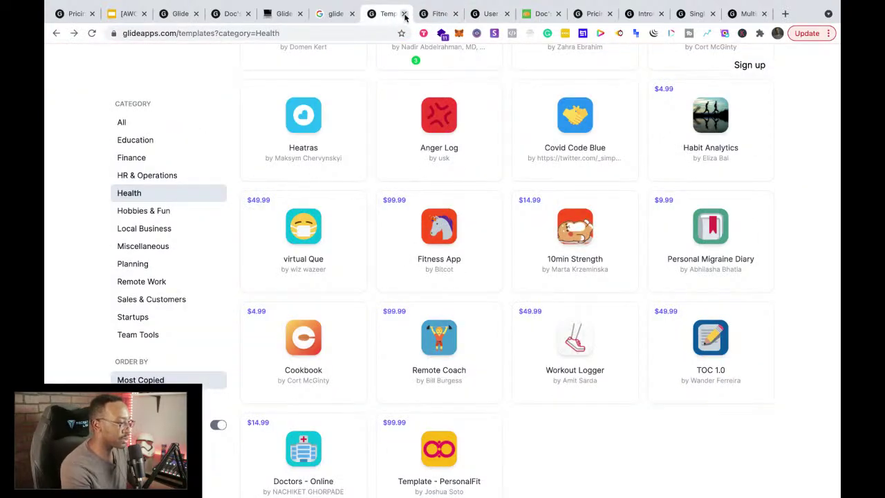
{"action": "left_click", "coordinate": [404, 15]}
{"action": "left_click", "coordinate": [405, 15]}
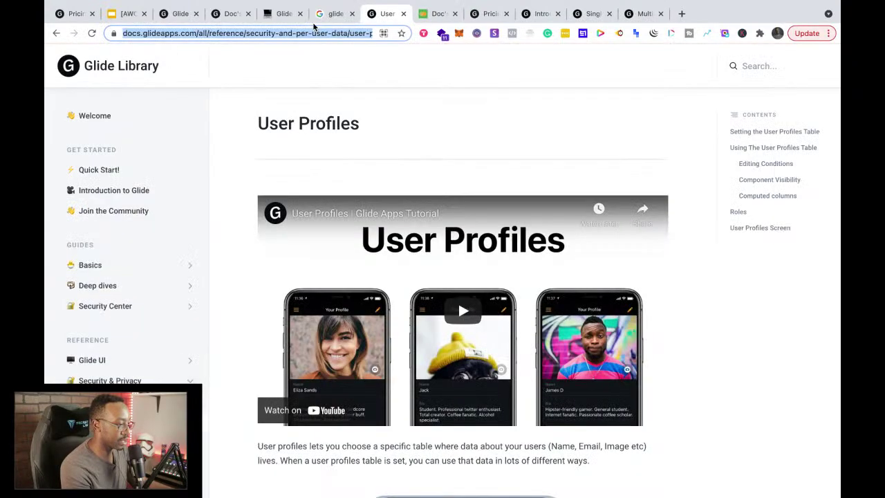
{"action": "left_click", "coordinate": [336, 15]}
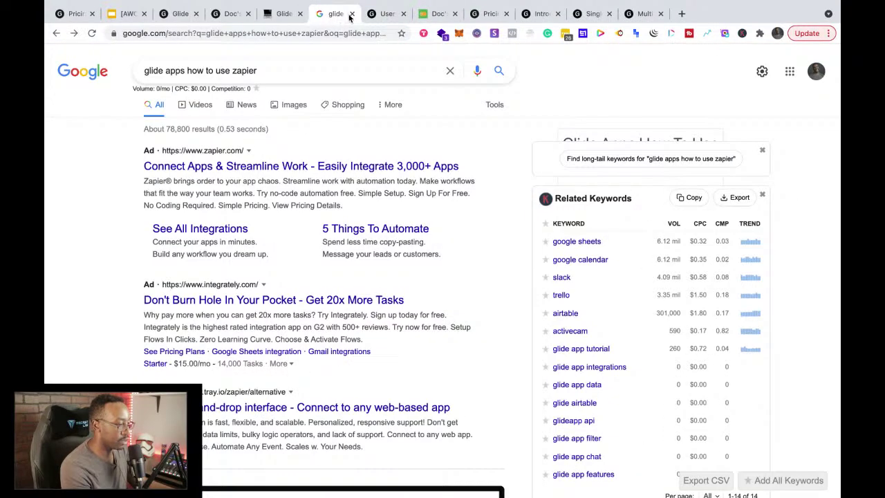
{"action": "left_click", "coordinate": [352, 14]}
Step: Check the Glide Apps- For Beginners notes and meal plan builder, then return to User Profiles
{"action": "left_click", "coordinate": [277, 21]}
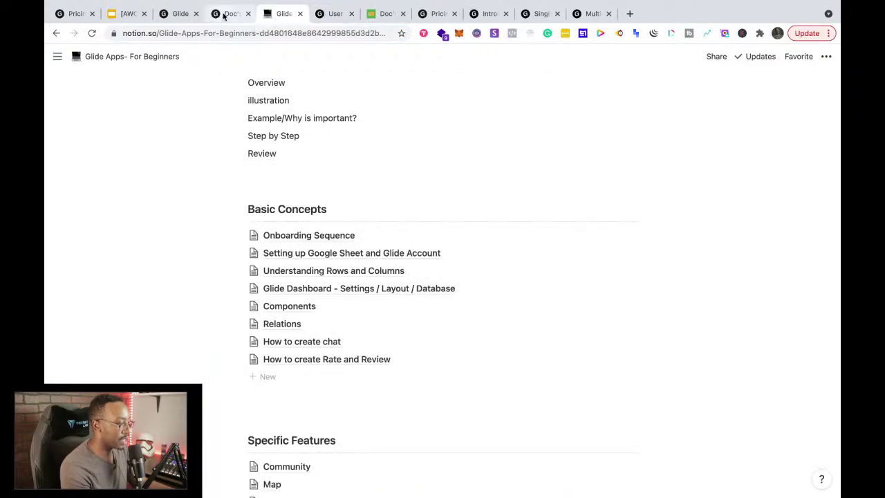
{"action": "left_click", "coordinate": [223, 16]}
{"action": "left_click", "coordinate": [277, 19]}
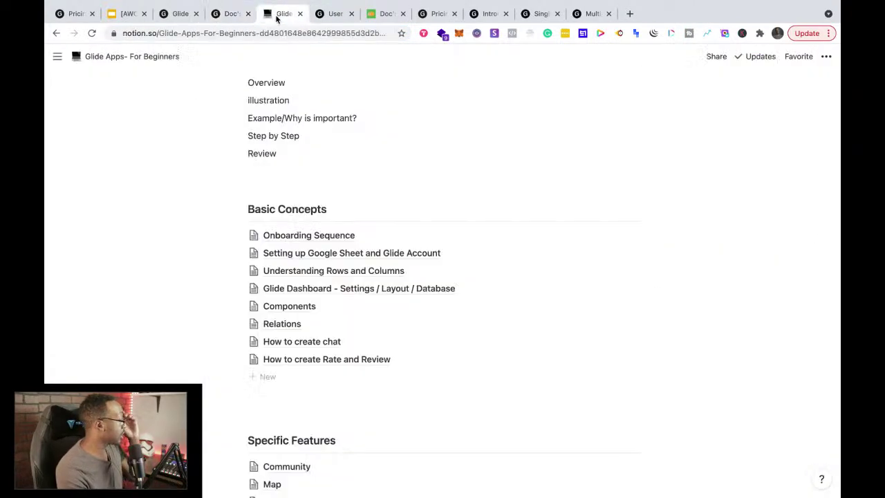
{"action": "left_click", "coordinate": [330, 14]}
{"action": "scroll", "coordinate": [336, 251], "scroll_direction": "down", "scroll_amount": 10}
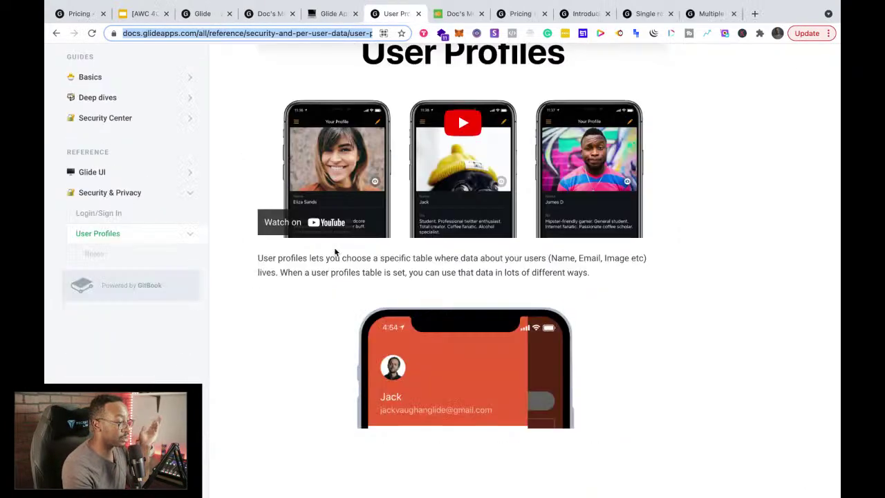
{"action": "scroll", "coordinate": [336, 253], "scroll_direction": "up", "scroll_amount": 15}
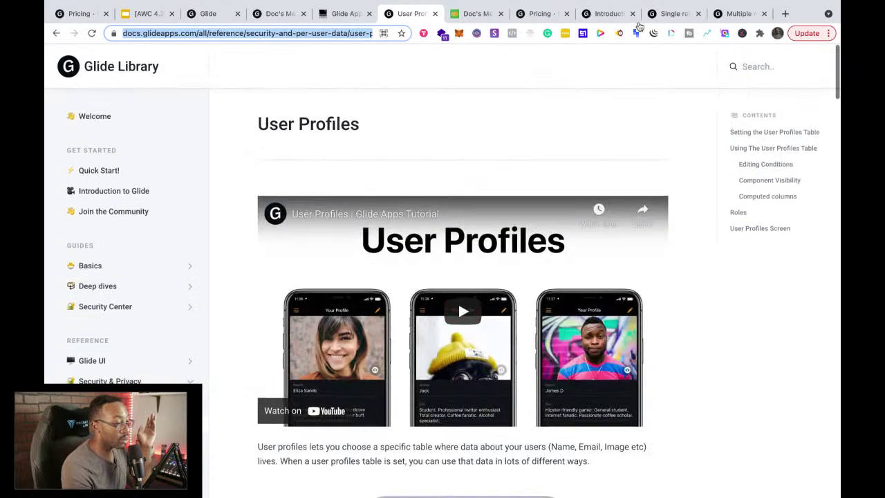
Step: Reorder tabs so Single relations follows User Profiles and Multiple relations follows it
{"action": "left_click_drag", "start_coordinate": [678, 18], "coordinate": [488, 17]}
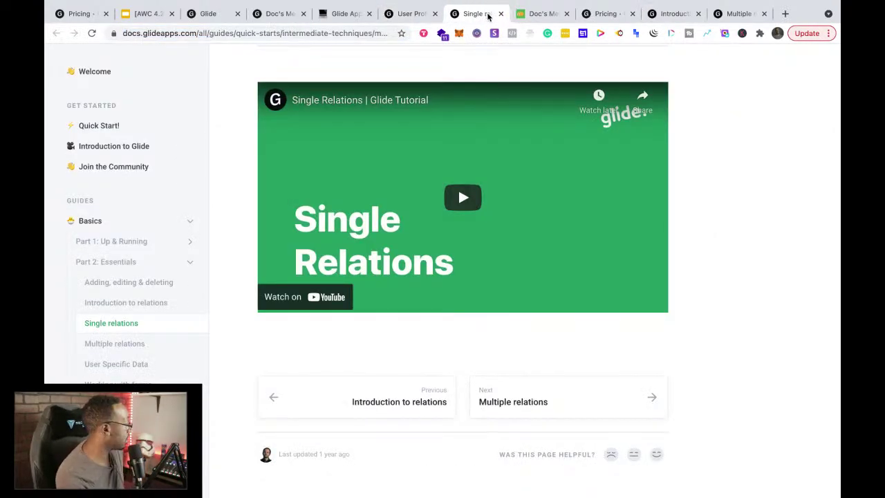
{"action": "left_click_drag", "start_coordinate": [747, 14], "coordinate": [551, 15]}
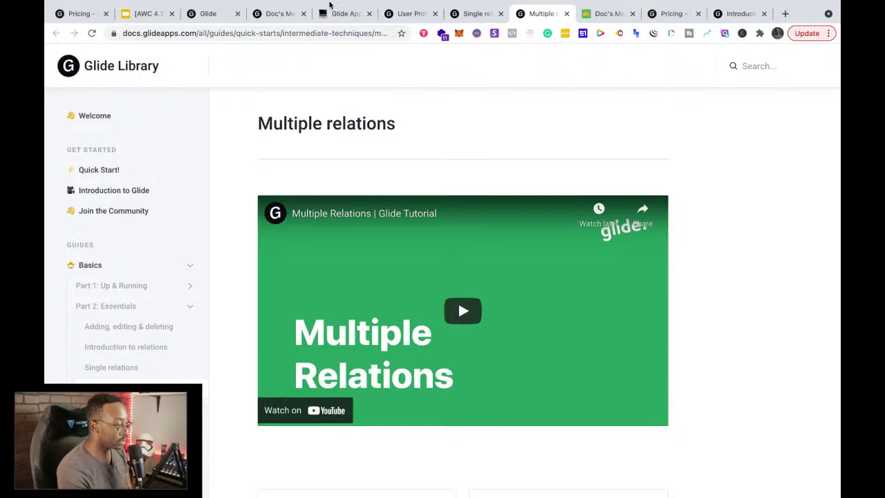
{"action": "mouse_move", "coordinate": [263, 19]}
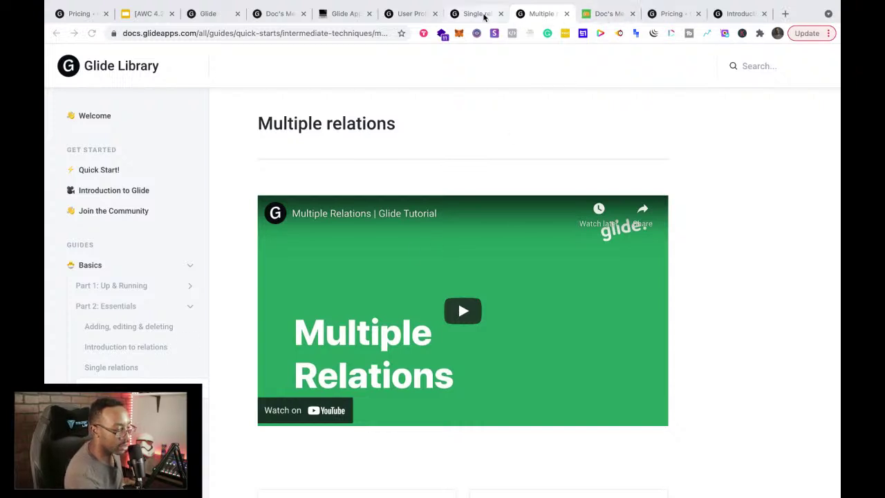
{"action": "left_click", "coordinate": [483, 16]}
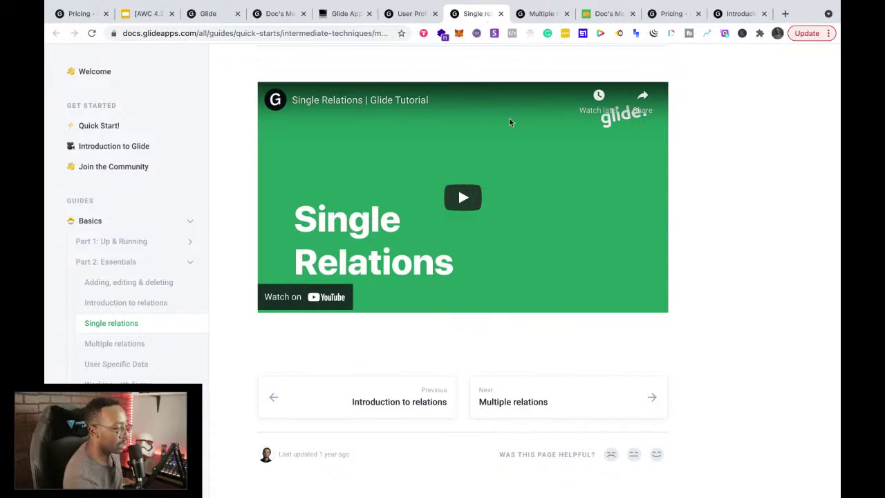
Step: Close the Week 1 slide deck and the extra Glide pricing page
{"action": "scroll", "coordinate": [509, 275], "scroll_direction": "up", "scroll_amount": 3}
{"action": "scroll", "coordinate": [511, 278], "scroll_direction": "down", "scroll_amount": 3}
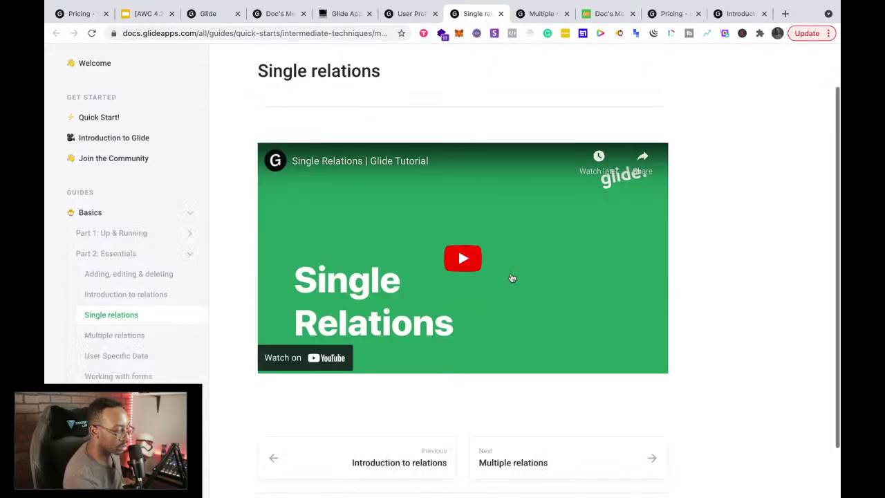
{"action": "scroll", "coordinate": [511, 277], "scroll_direction": "up", "scroll_amount": 3}
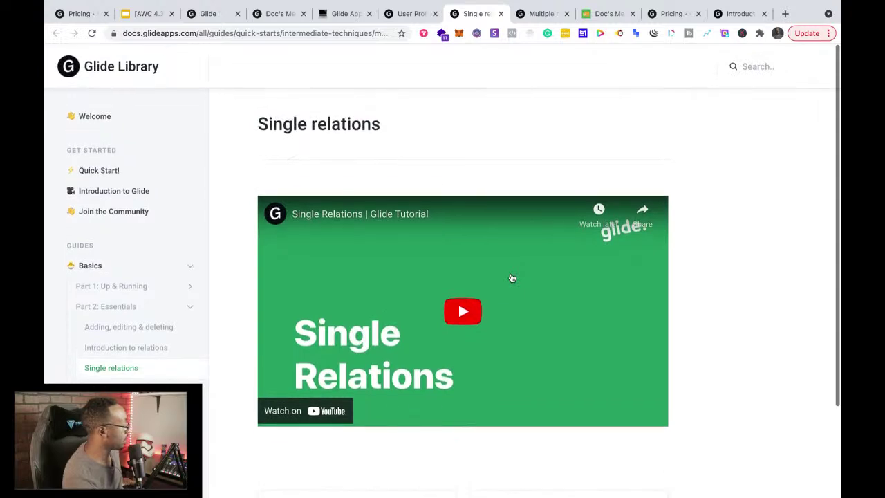
{"action": "left_click", "coordinate": [142, 15]}
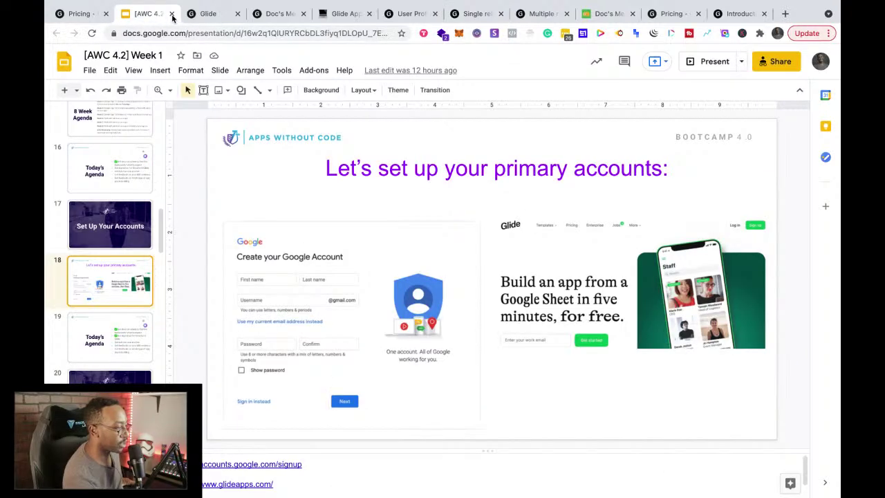
{"action": "left_click", "coordinate": [172, 13]}
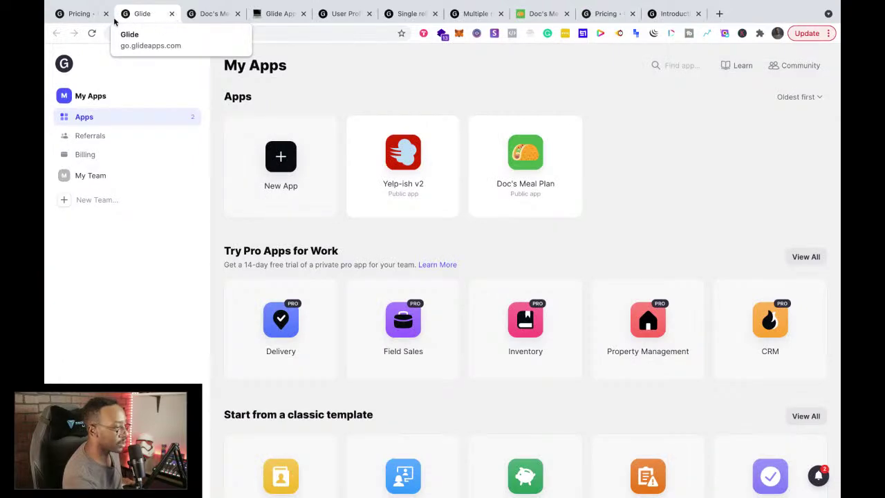
{"action": "left_click", "coordinate": [85, 13]}
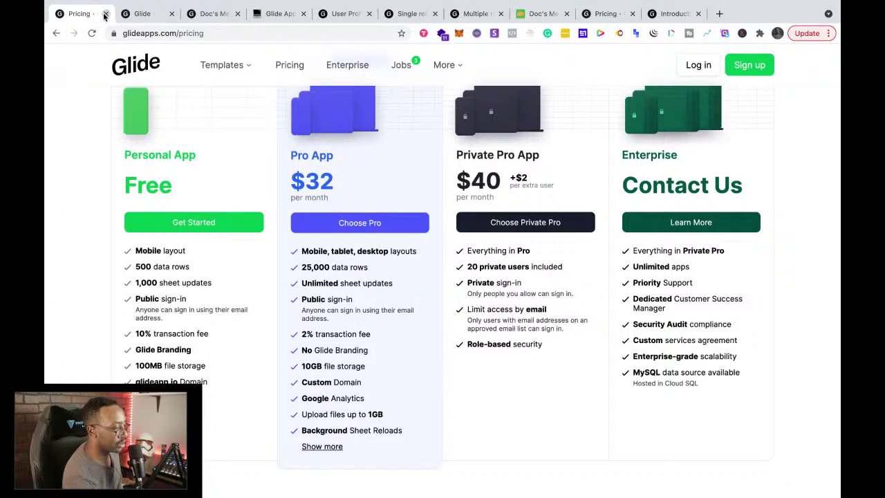
{"action": "left_click", "coordinate": [106, 14]}
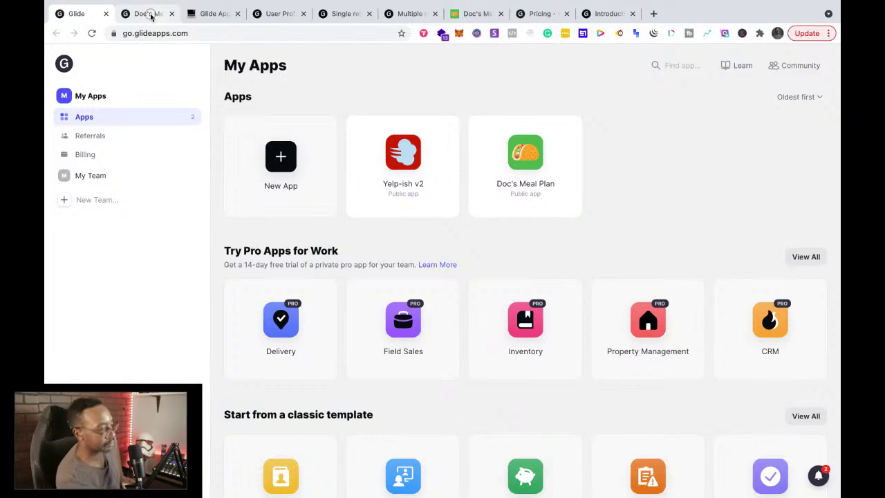
Step: Check the Doc's Meal Plan editor, beginner notes, and the User Profiles and relations guides
{"action": "left_click", "coordinate": [149, 14]}
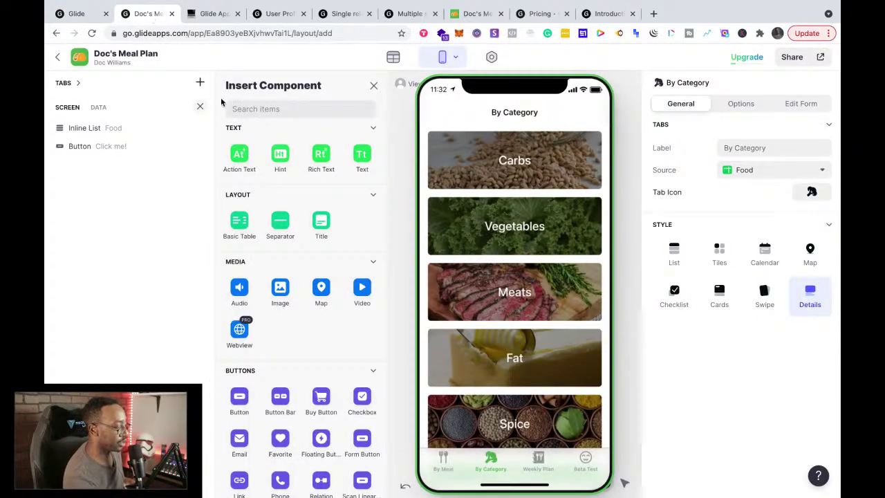
{"action": "left_click", "coordinate": [213, 13]}
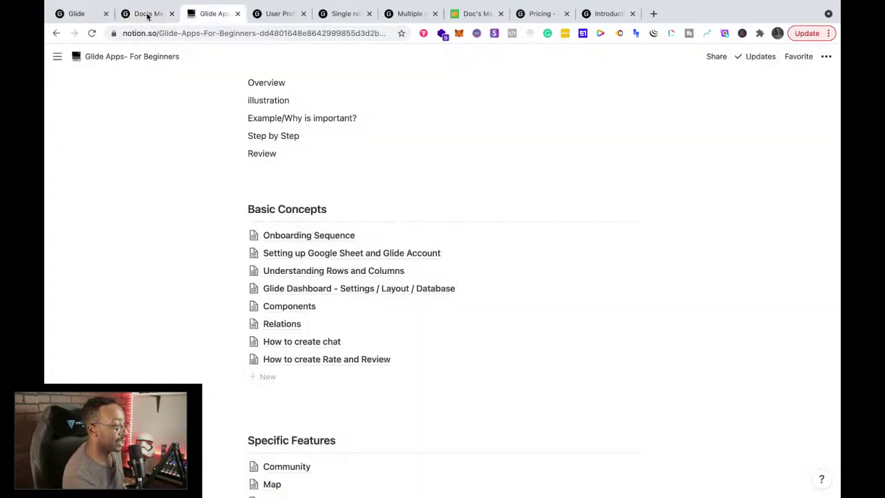
{"action": "left_click", "coordinate": [147, 14]}
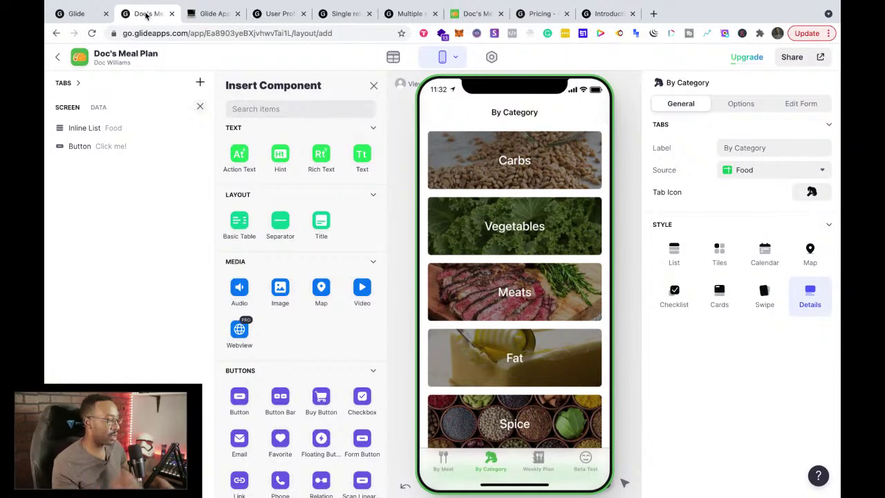
{"action": "left_click", "coordinate": [271, 15]}
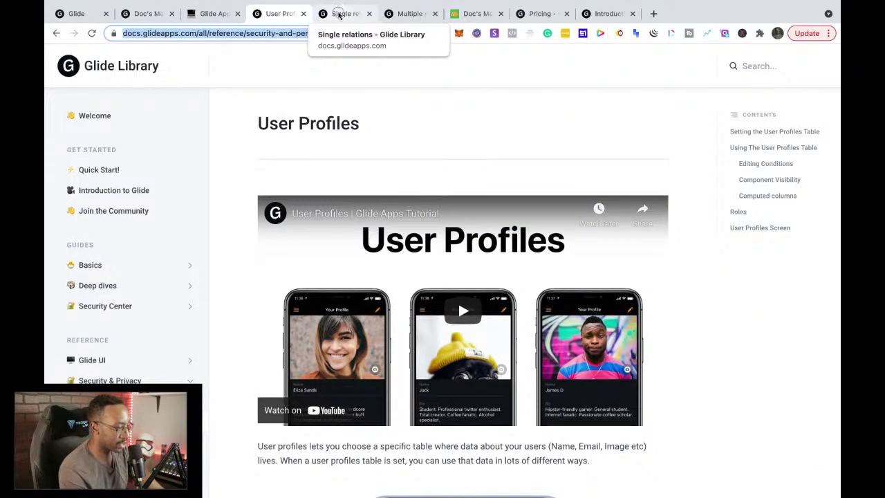
{"action": "left_click", "coordinate": [338, 15]}
{"action": "left_click", "coordinate": [403, 15]}
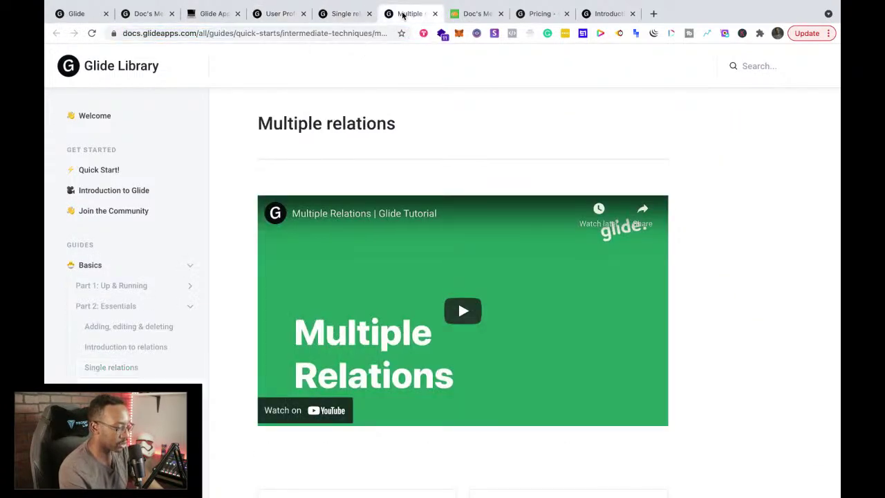
{"action": "left_click", "coordinate": [337, 14]}
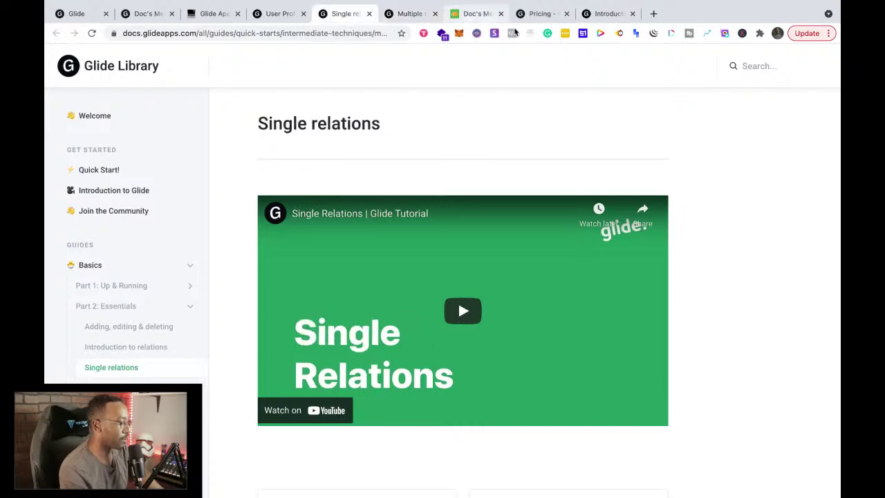
Step: Close the remaining pricing tab and show the Introduction to relations guide
{"action": "left_click_drag", "start_coordinate": [535, 14], "coordinate": [500, 16]}
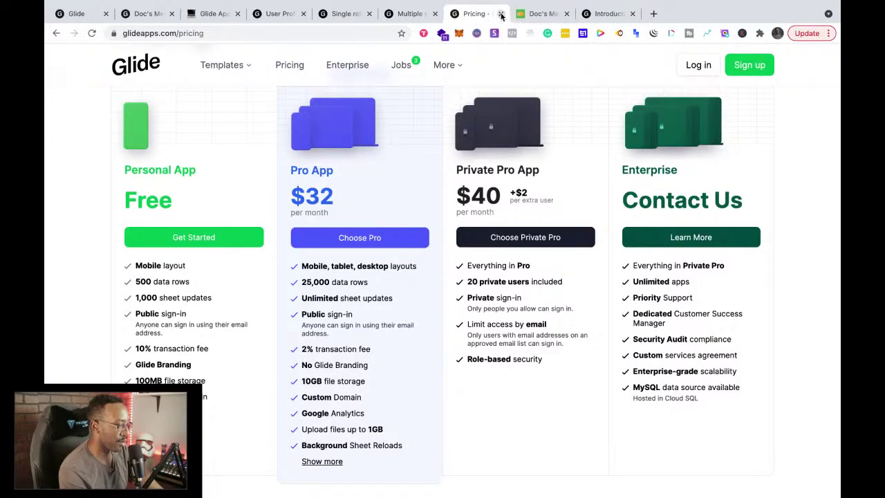
{"action": "left_click", "coordinate": [500, 14]}
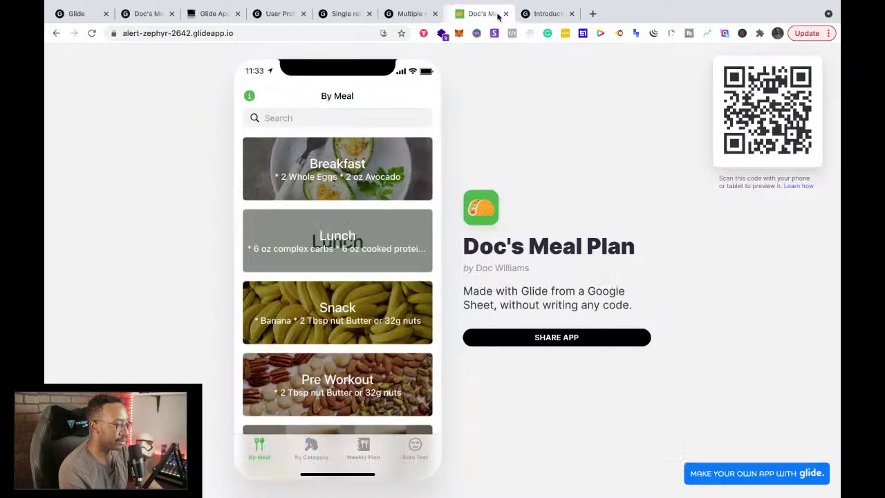
{"action": "left_click", "coordinate": [533, 16]}
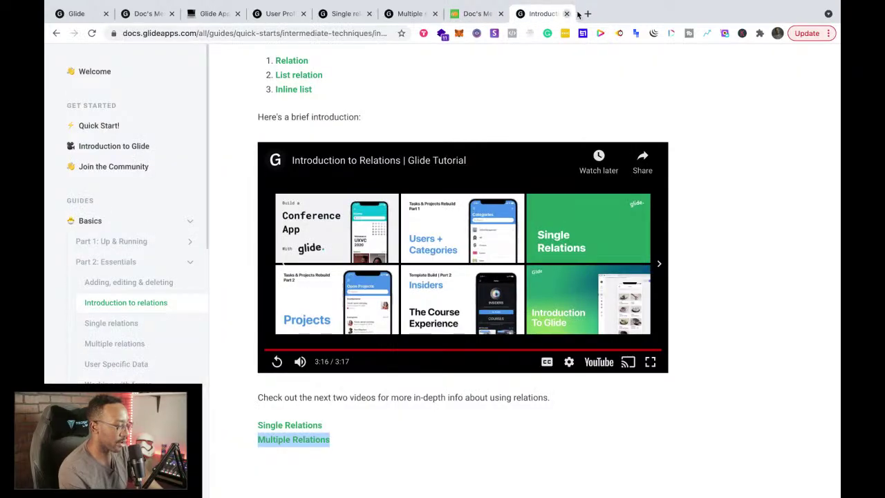
Step: Move Introduction to relations ahead of the other relation guides and switch to User Profiles
{"action": "scroll", "coordinate": [392, 321], "scroll_direction": "up", "scroll_amount": 3}
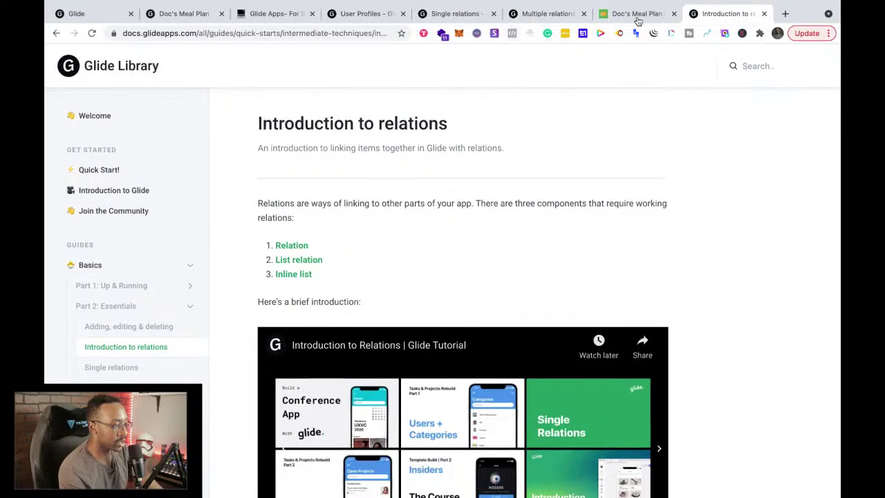
{"action": "left_click_drag", "start_coordinate": [702, 13], "coordinate": [460, 15]}
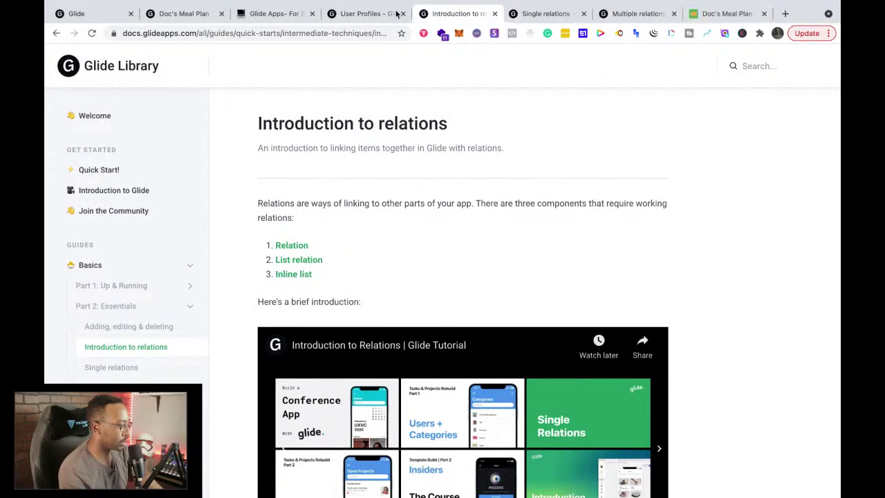
{"action": "left_click", "coordinate": [357, 15]}
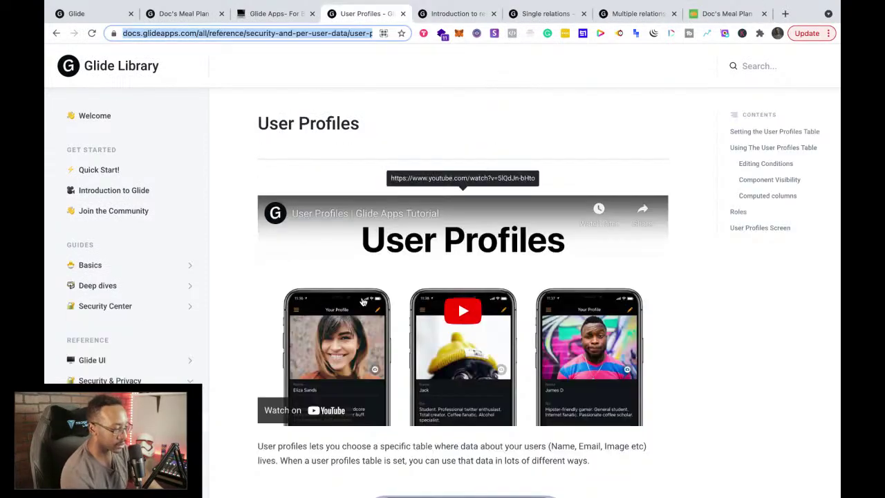
Step: Scroll through the User Profiles guide and play its tutorial video
{"action": "scroll", "coordinate": [362, 298], "scroll_direction": "down", "scroll_amount": 5}
{"action": "scroll", "coordinate": [458, 293], "scroll_direction": "up", "scroll_amount": 5}
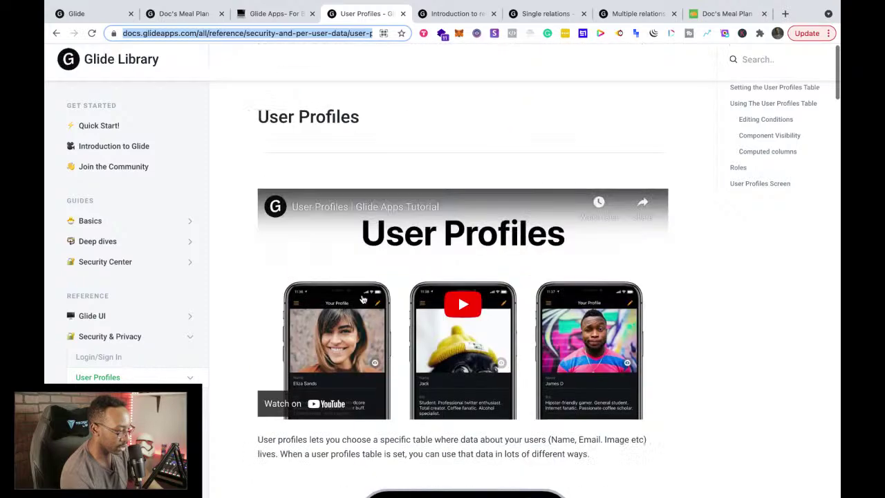
{"action": "scroll", "coordinate": [459, 328], "scroll_direction": "down", "scroll_amount": 1}
{"action": "scroll", "coordinate": [459, 327], "scroll_direction": "down", "scroll_amount": 9}
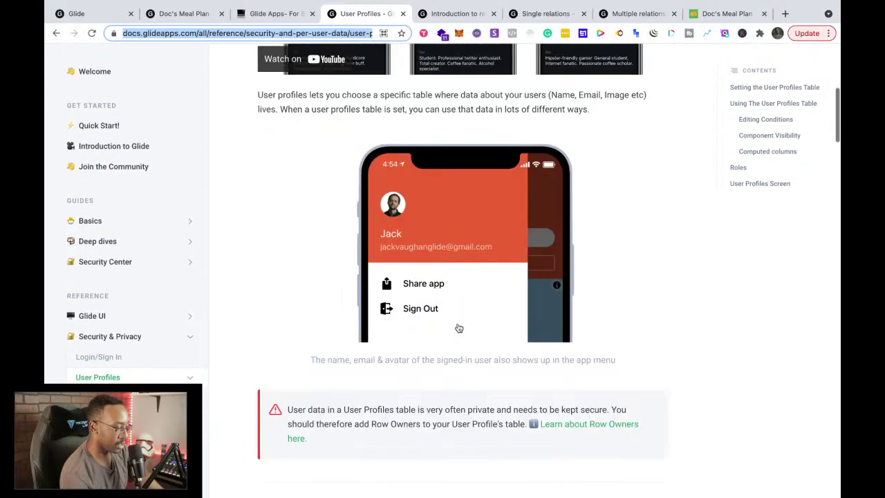
{"action": "scroll", "coordinate": [459, 328], "scroll_direction": "down", "scroll_amount": 12}
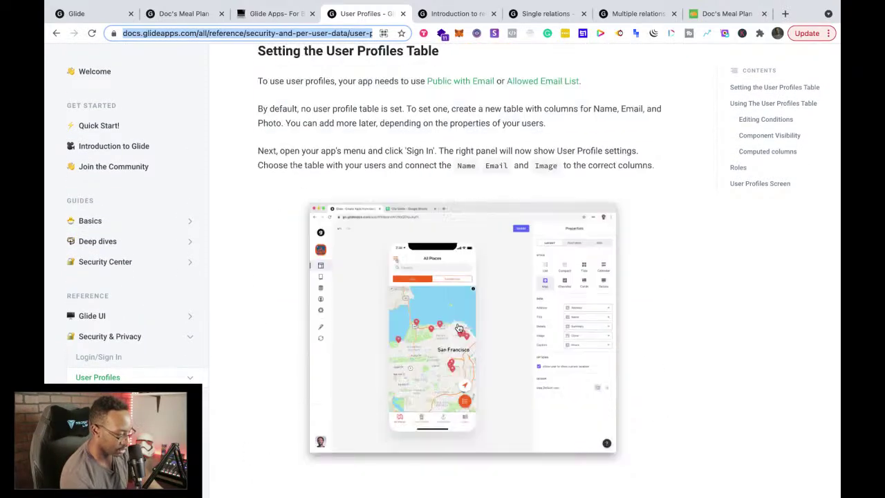
{"action": "scroll", "coordinate": [459, 328], "scroll_direction": "down", "scroll_amount": 18}
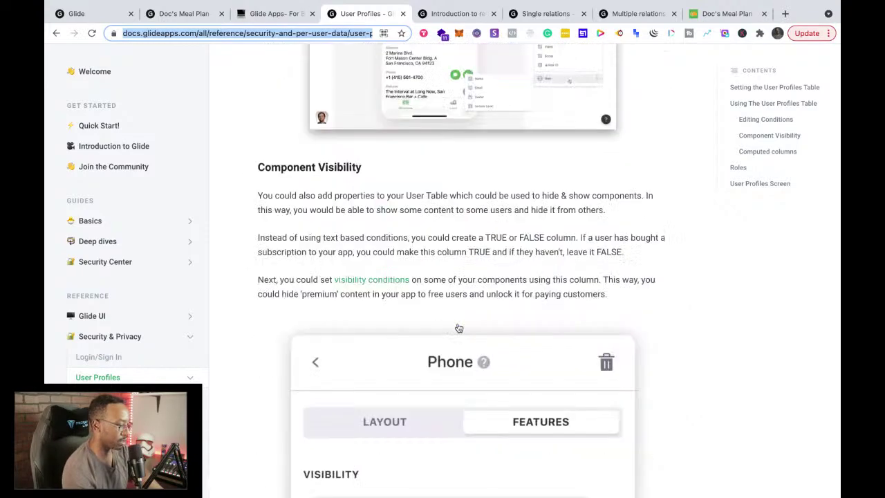
{"action": "scroll", "coordinate": [458, 328], "scroll_direction": "up", "scroll_amount": 20}
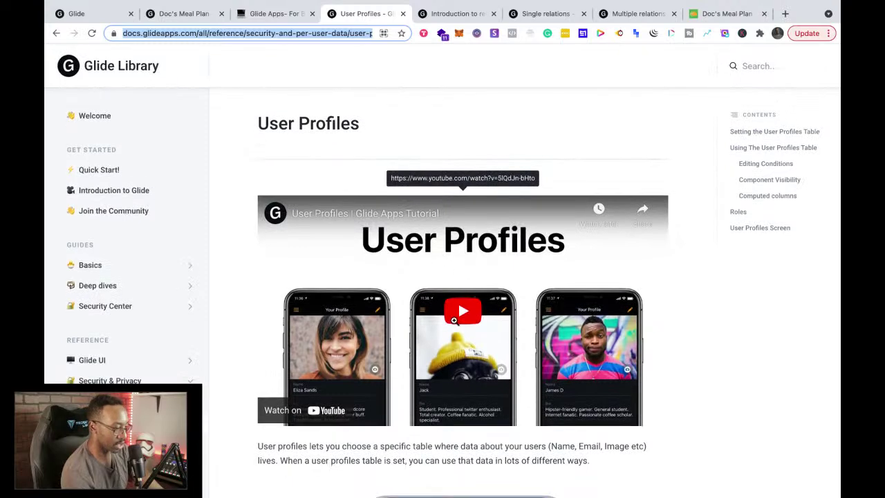
{"action": "left_click", "coordinate": [462, 315]}
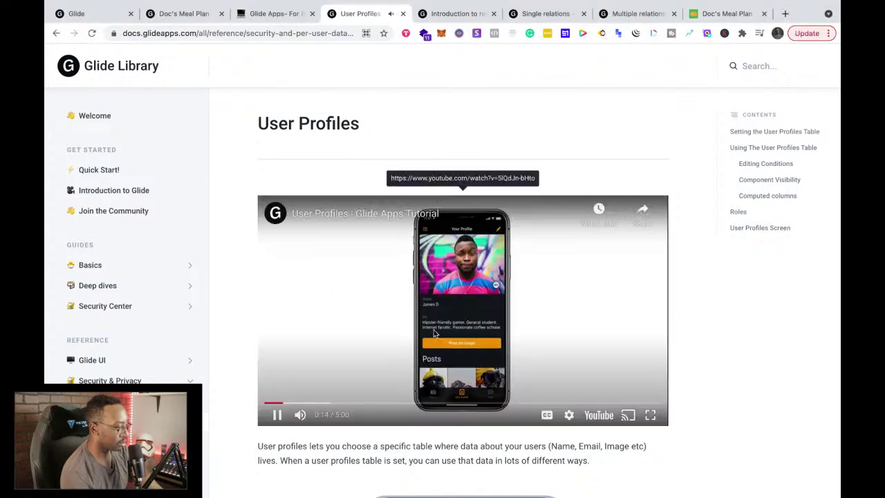
{"action": "left_click", "coordinate": [405, 337]}
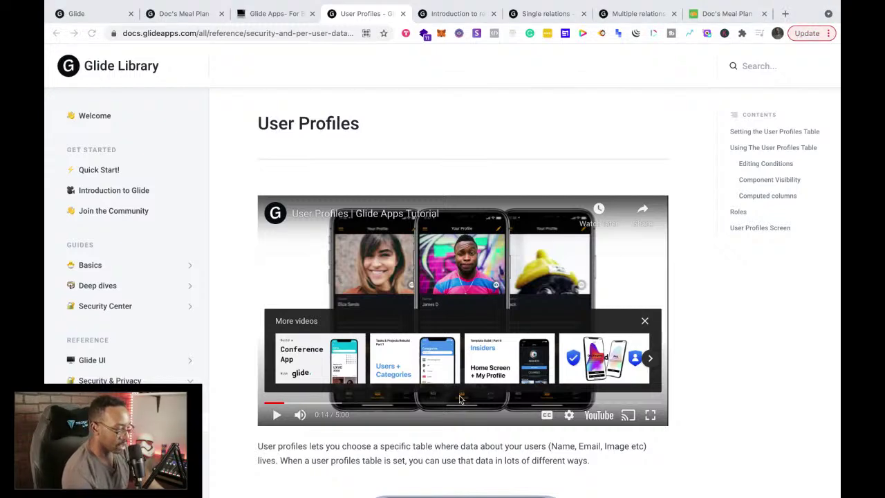
{"action": "scroll", "coordinate": [461, 398], "scroll_direction": "down", "scroll_amount": 10}
{"action": "scroll", "coordinate": [459, 399], "scroll_direction": "down", "scroll_amount": 2}
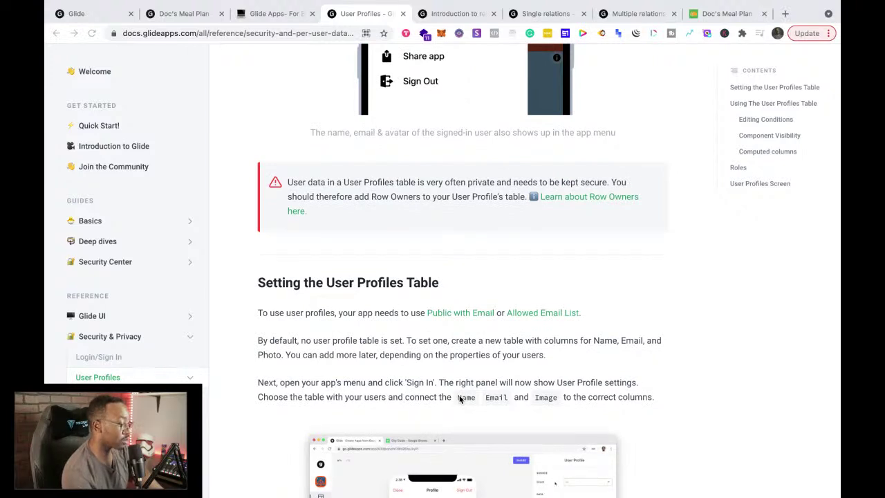
{"action": "scroll", "coordinate": [459, 399], "scroll_direction": "down", "scroll_amount": 5}
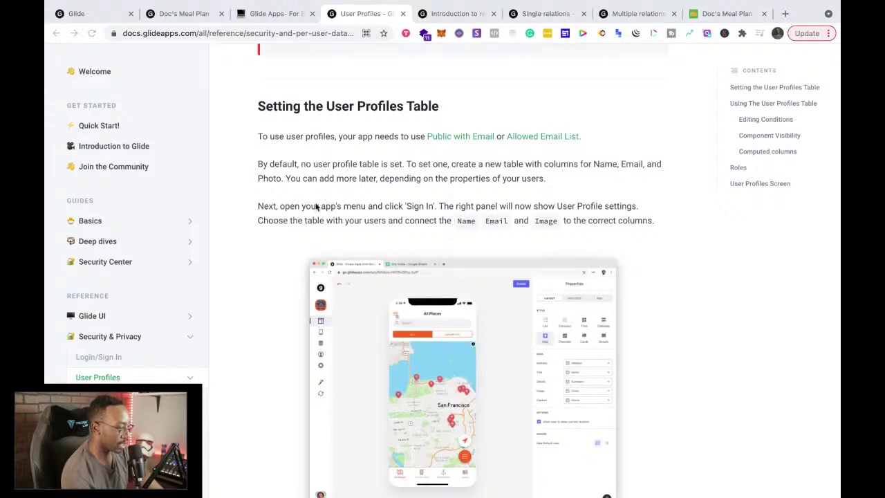
{"action": "scroll", "coordinate": [289, 250], "scroll_direction": "down", "scroll_amount": 1}
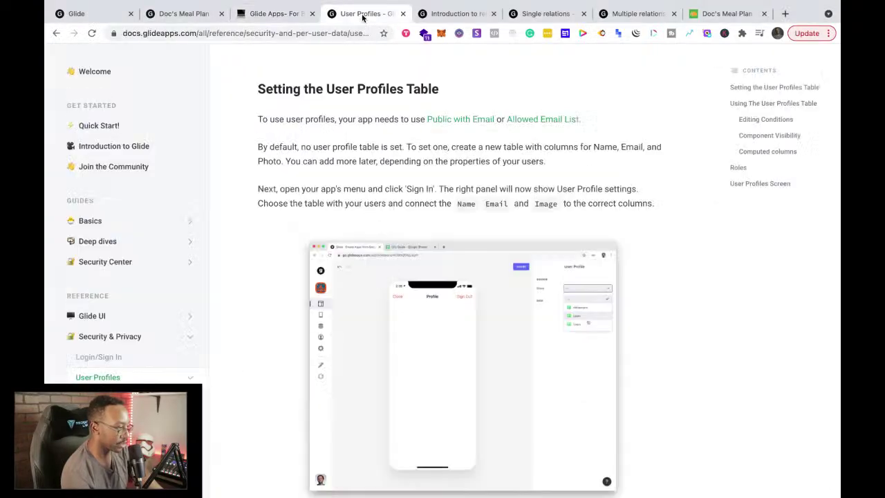
{"action": "left_click", "coordinate": [178, 19]}
Step: Move the Doc's Meal Plan tab right and open its data editor on the Food table
{"action": "left_click_drag", "start_coordinate": [178, 18], "coordinate": [276, 15]}
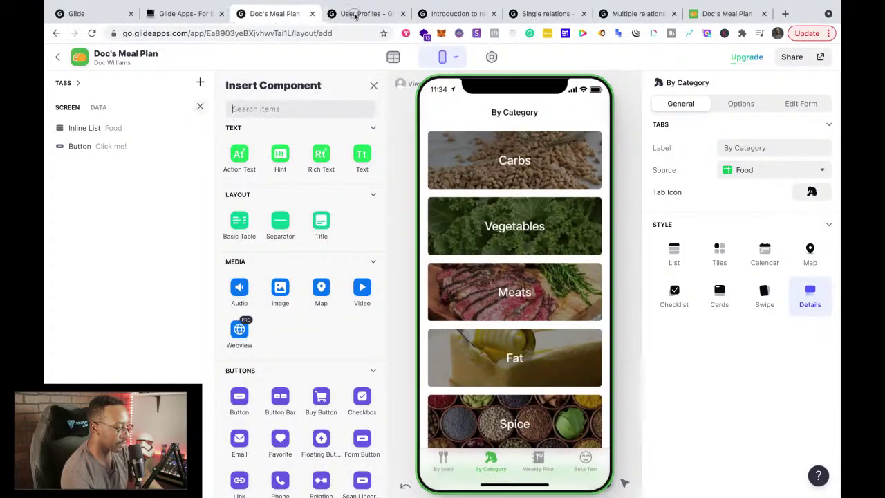
{"action": "left_click", "coordinate": [359, 14]}
{"action": "left_click", "coordinate": [270, 14]}
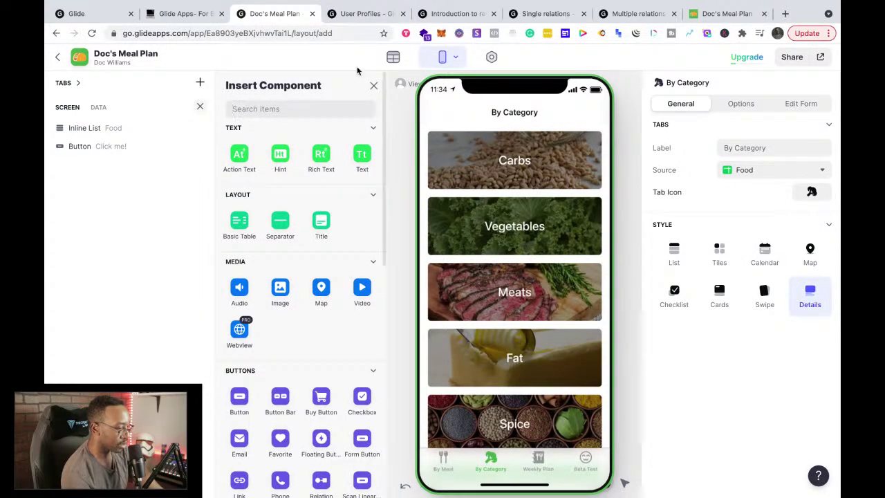
{"action": "left_click", "coordinate": [394, 59]}
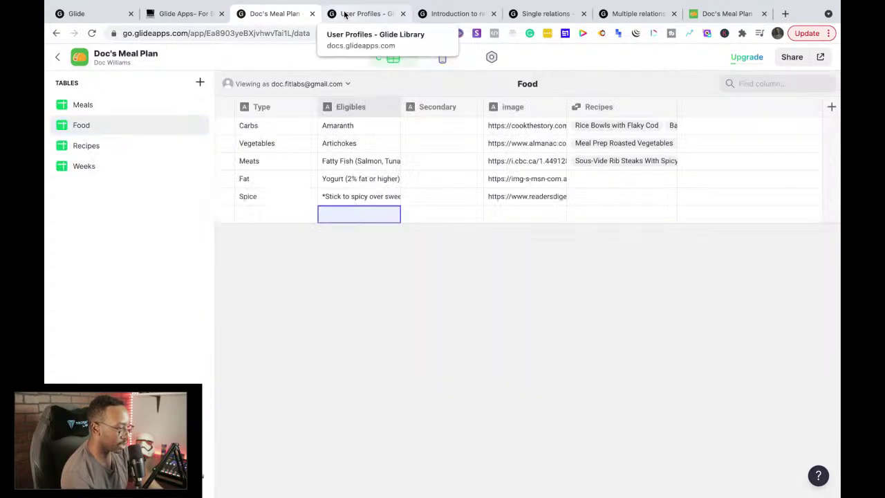
{"action": "left_click", "coordinate": [345, 15]}
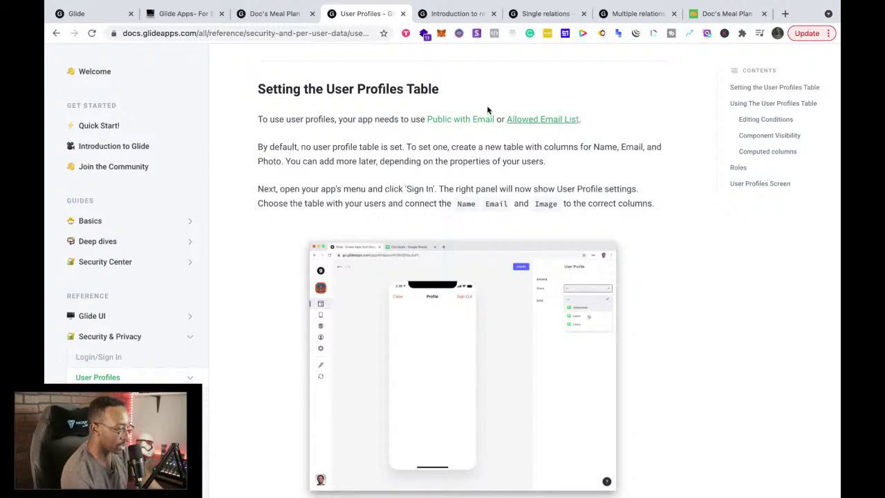
{"action": "left_click", "coordinate": [443, 20]}
{"action": "left_click", "coordinate": [287, 42]}
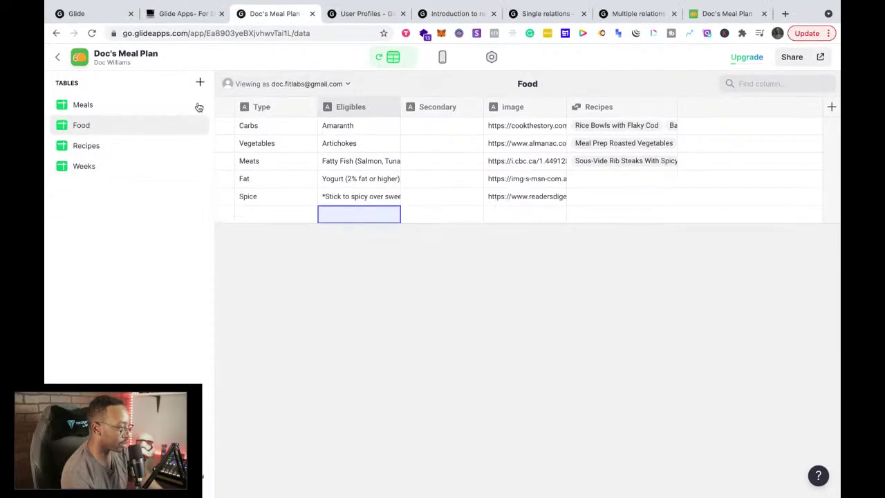
Step: Add a new Glide table named 'Profile Name' and check the User Profiles docs for its columns
{"action": "left_click", "coordinate": [200, 86]}
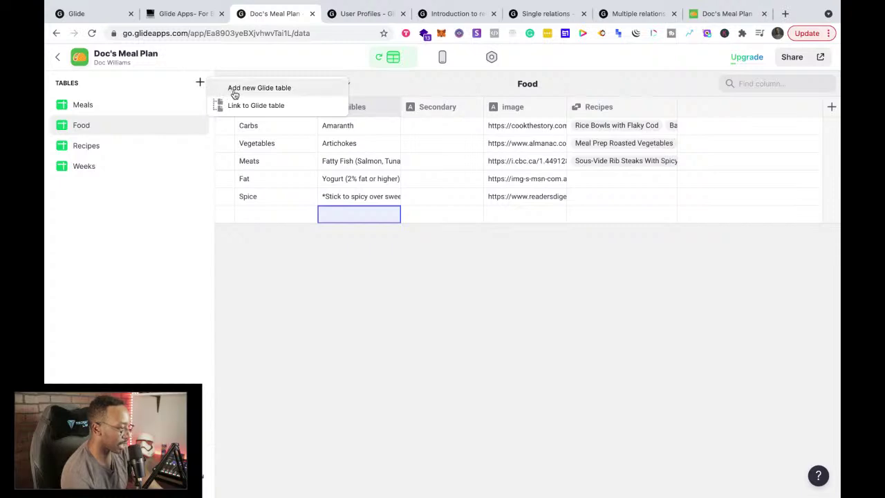
{"action": "left_click", "coordinate": [259, 88]}
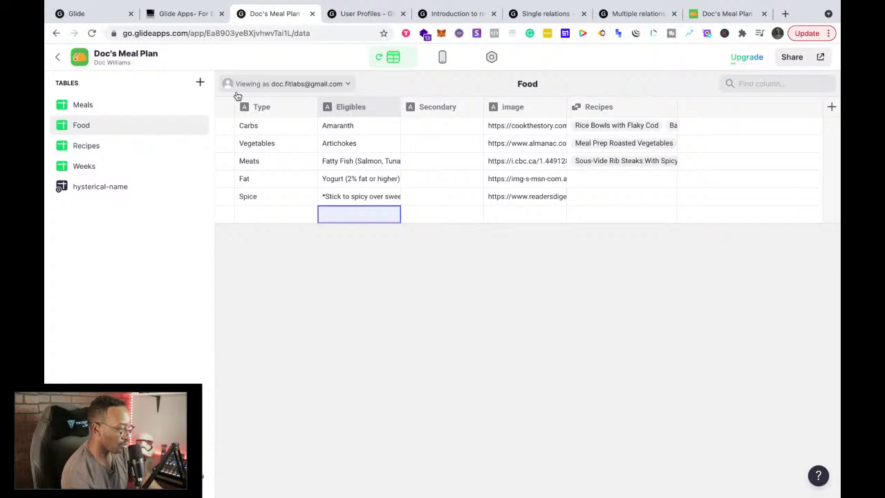
{"action": "left_click", "coordinate": [121, 194]}
{"action": "left_click", "coordinate": [108, 192]}
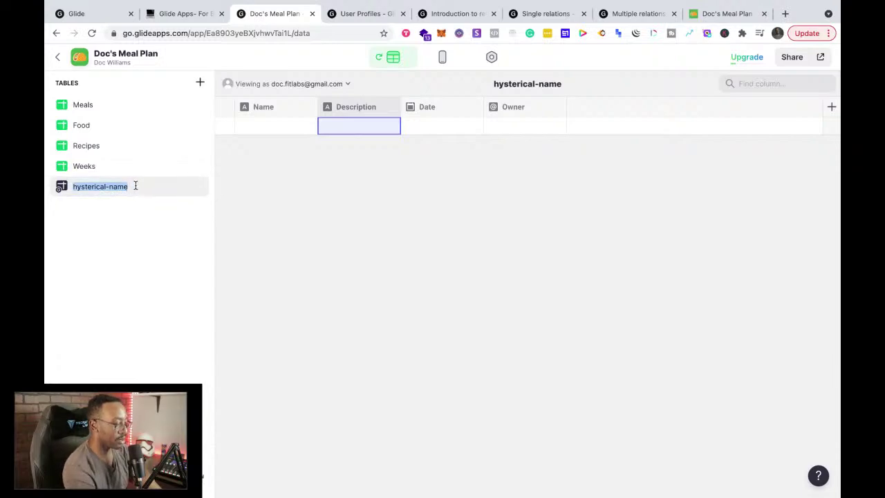
{"action": "type", "text": "Profi"}
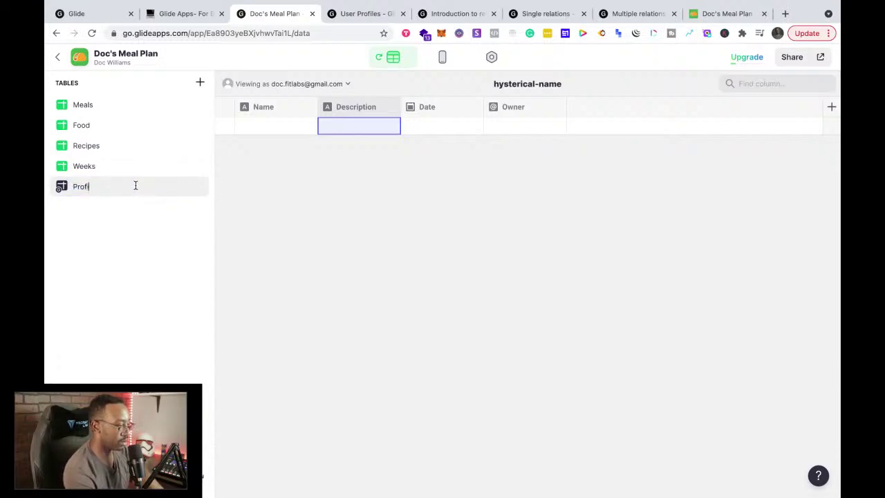
{"action": "type", "text": "le Names"}
{"action": "key", "text": "Return"}
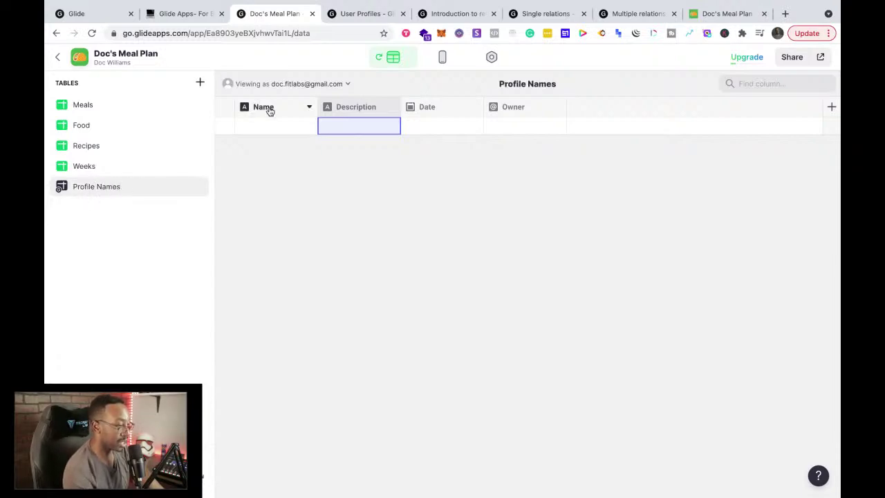
{"action": "left_click", "coordinate": [347, 19]}
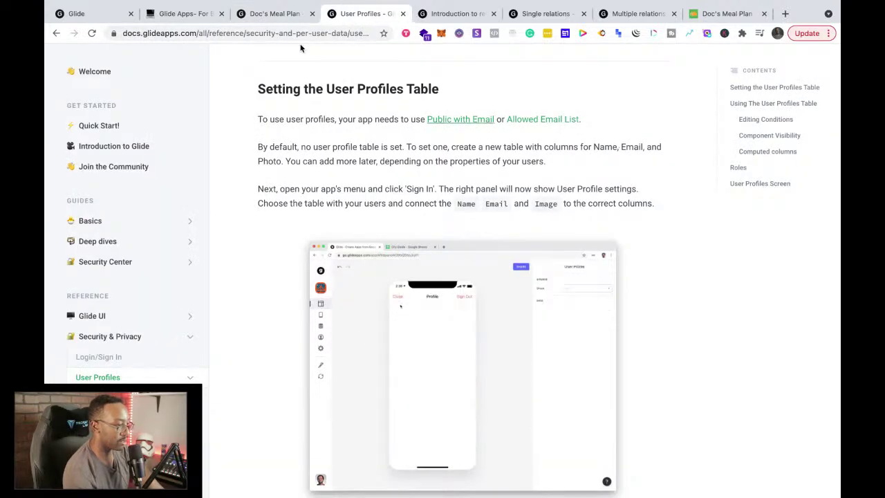
Step: Rename the Description column in Profile Names to 'Email'
{"action": "left_click", "coordinate": [280, 15]}
{"action": "left_click", "coordinate": [263, 116]}
{"action": "left_click", "coordinate": [342, 111]}
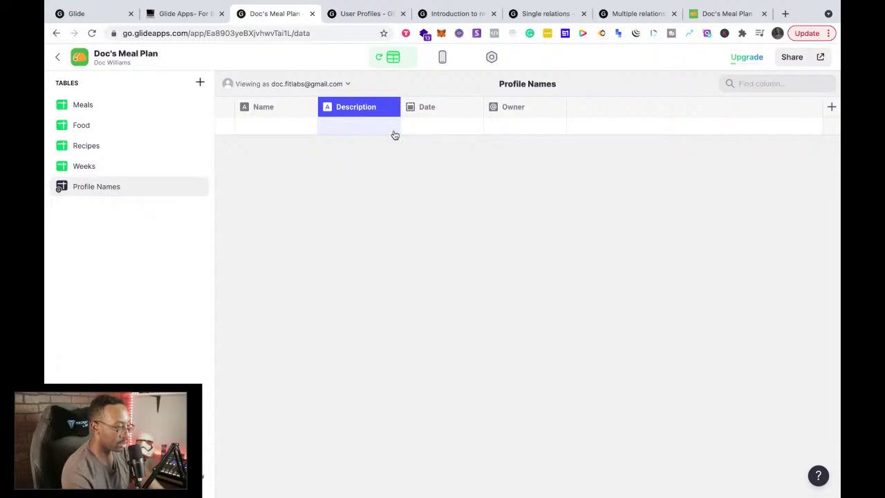
{"action": "left_click", "coordinate": [392, 109]}
{"action": "left_click", "coordinate": [354, 128]}
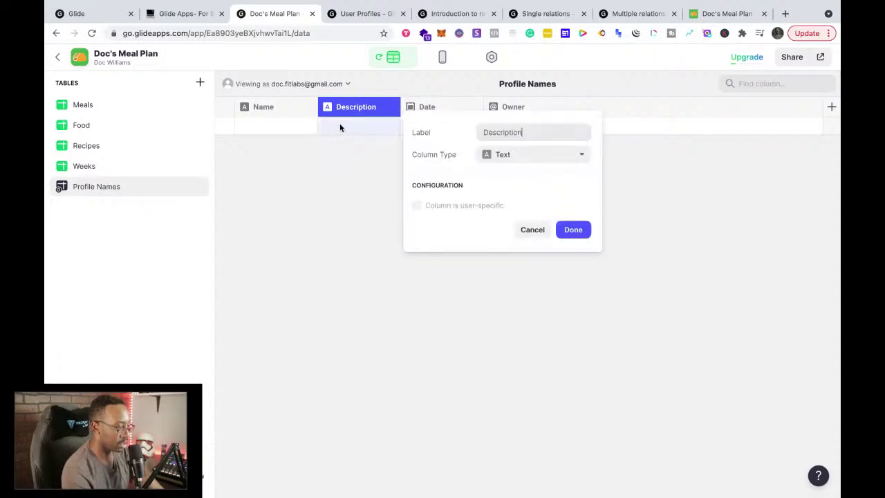
{"action": "left_click_drag", "start_coordinate": [555, 131], "coordinate": [461, 130]}
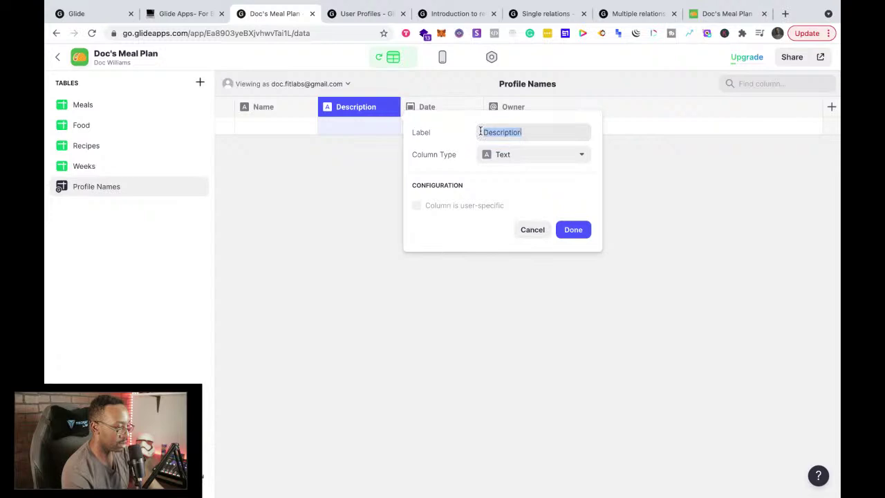
{"action": "type", "text": "Email"}
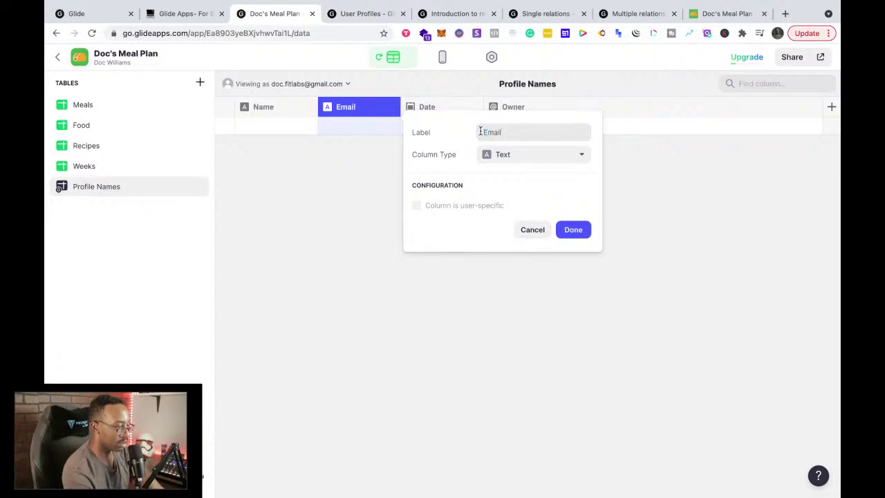
{"action": "left_click", "coordinate": [573, 229]}
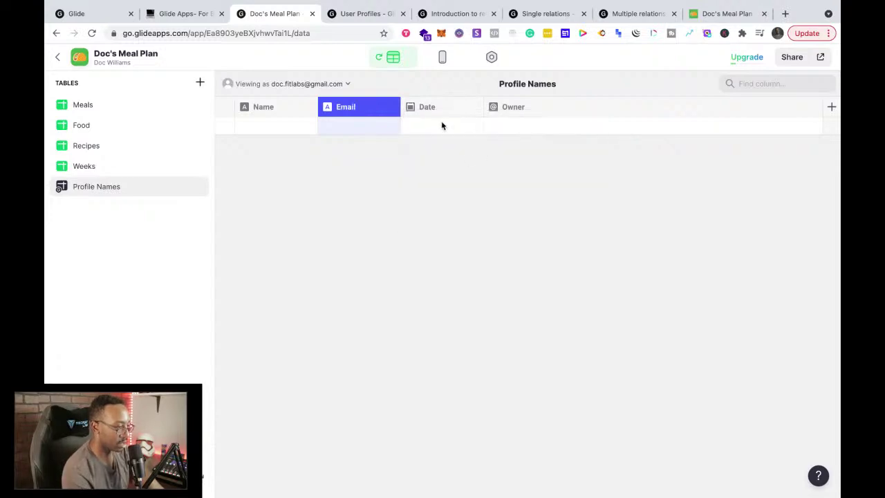
Step: Change the Date column to an Image type and label it 'Photo'
{"action": "left_click", "coordinate": [428, 110]}
{"action": "left_click", "coordinate": [474, 108]}
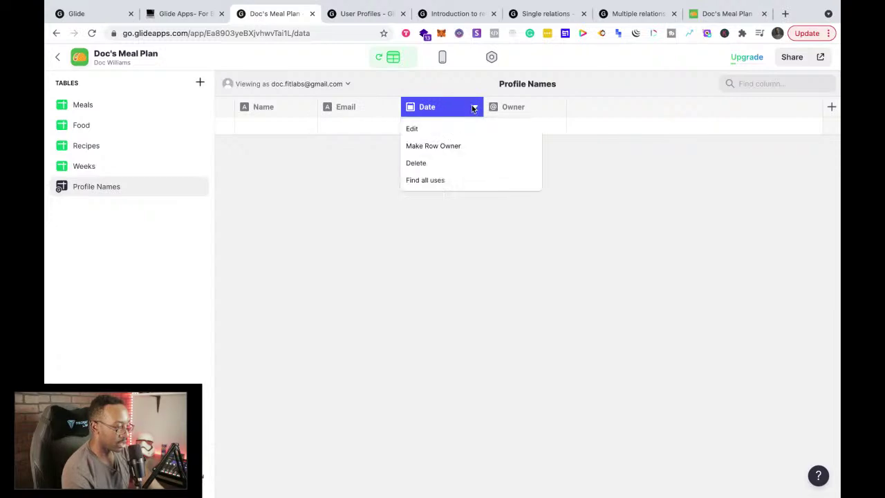
{"action": "left_click", "coordinate": [429, 132]}
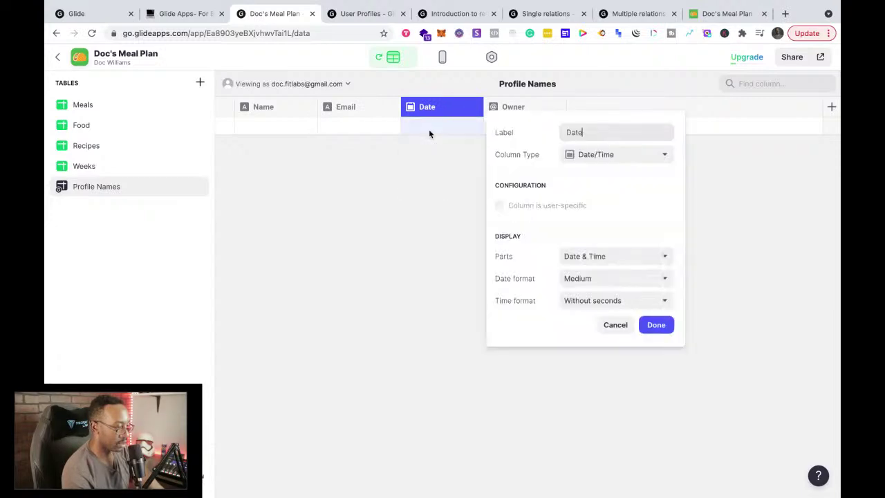
{"action": "left_click", "coordinate": [603, 153]}
{"action": "left_click", "coordinate": [609, 226]}
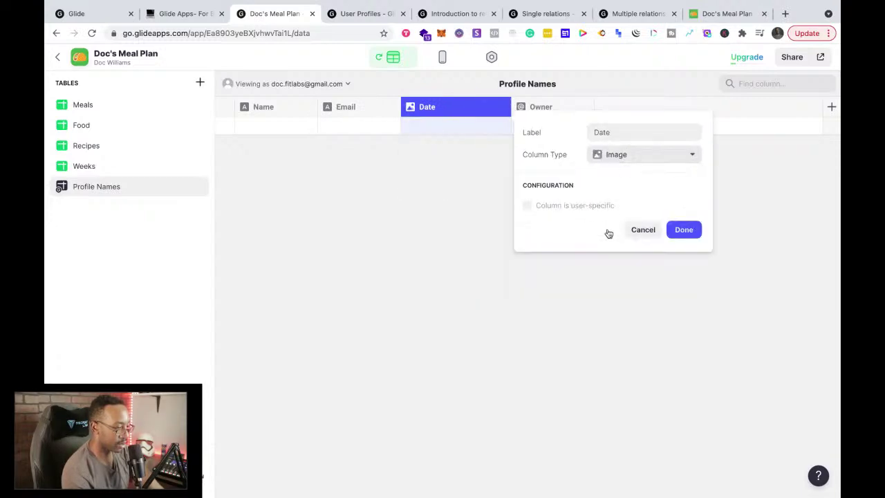
{"action": "double_click", "coordinate": [613, 131]}
{"action": "type", "text": "pho"}
{"action": "key", "text": "BackSpace"}
{"action": "key", "text": "BackSpace"}
{"action": "key", "text": "BackSpace"}
{"action": "type", "text": "Photo"}
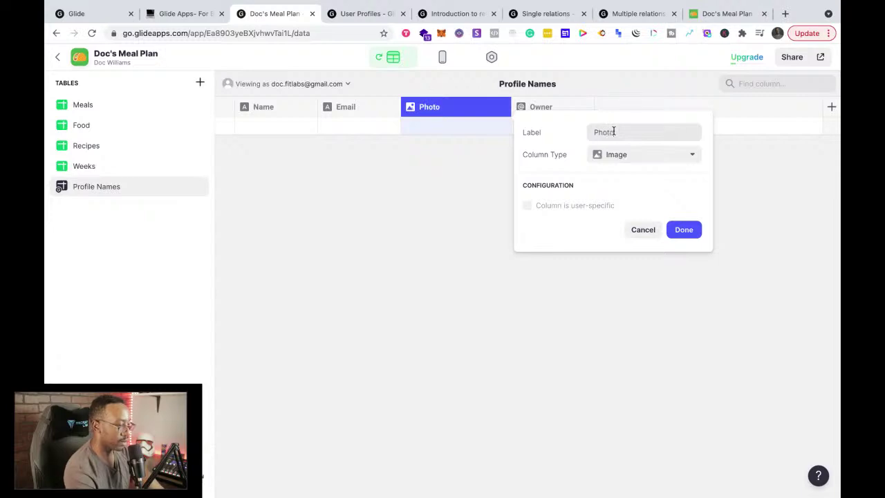
{"action": "left_click", "coordinate": [684, 230]}
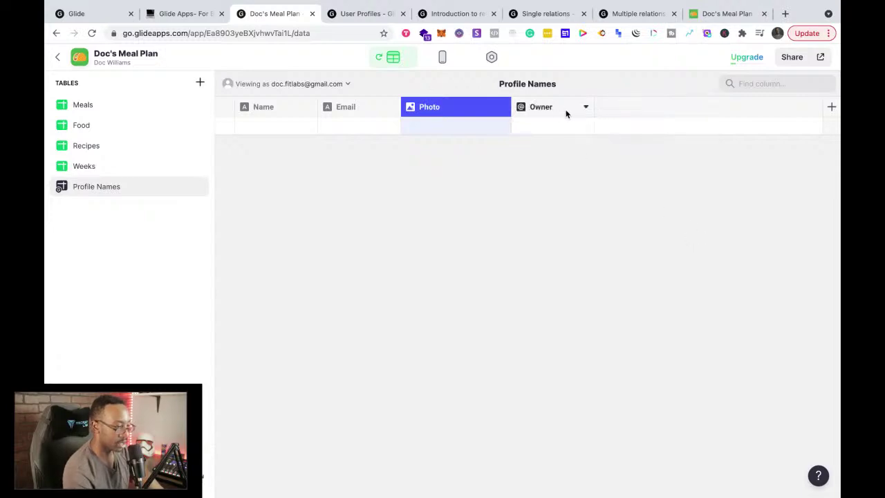
Step: Delete the Owner column, then go back to the User Profiles docs
{"action": "right_click", "coordinate": [584, 107]}
{"action": "left_click", "coordinate": [552, 160]}
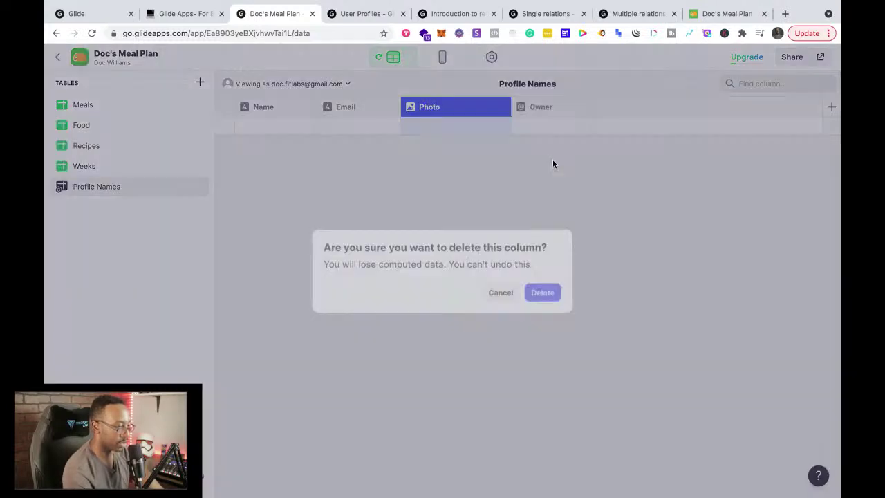
{"action": "left_click", "coordinate": [553, 295]}
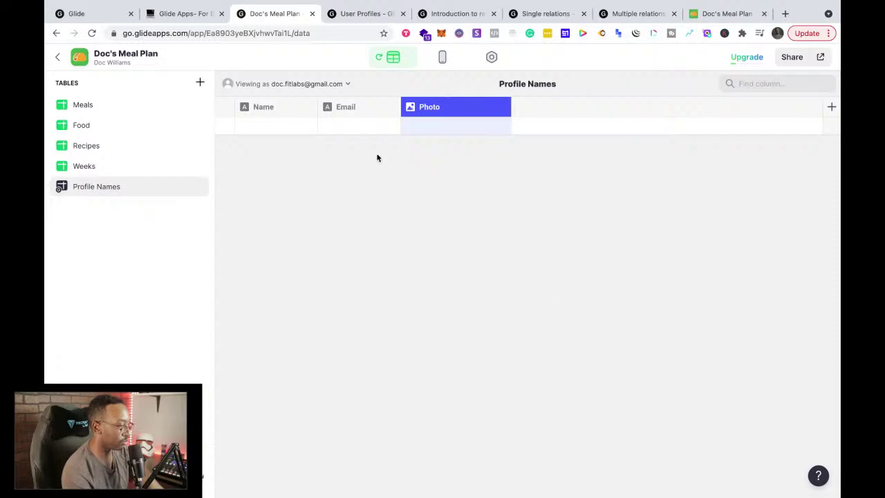
{"action": "left_click", "coordinate": [251, 104]}
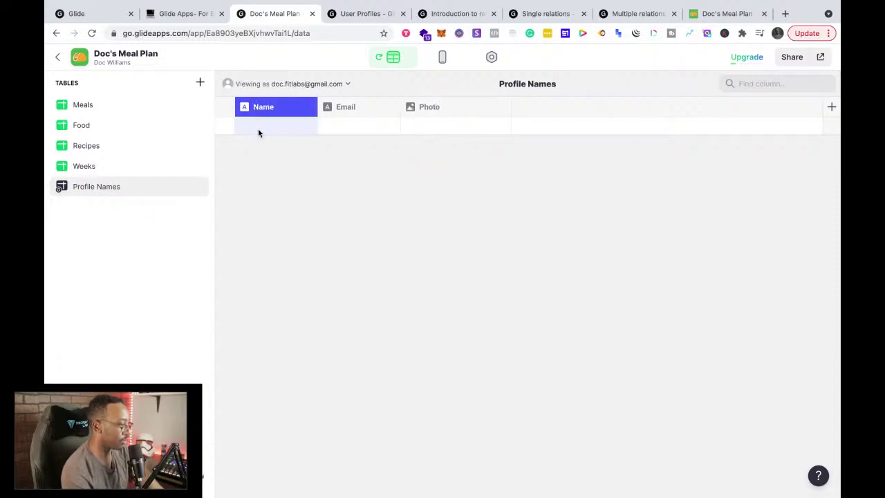
{"action": "left_click", "coordinate": [131, 193]}
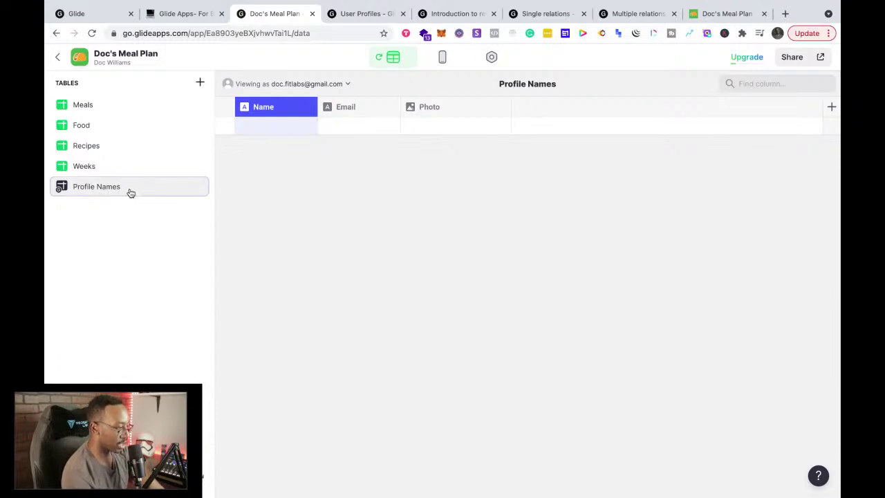
{"action": "left_click", "coordinate": [343, 16]}
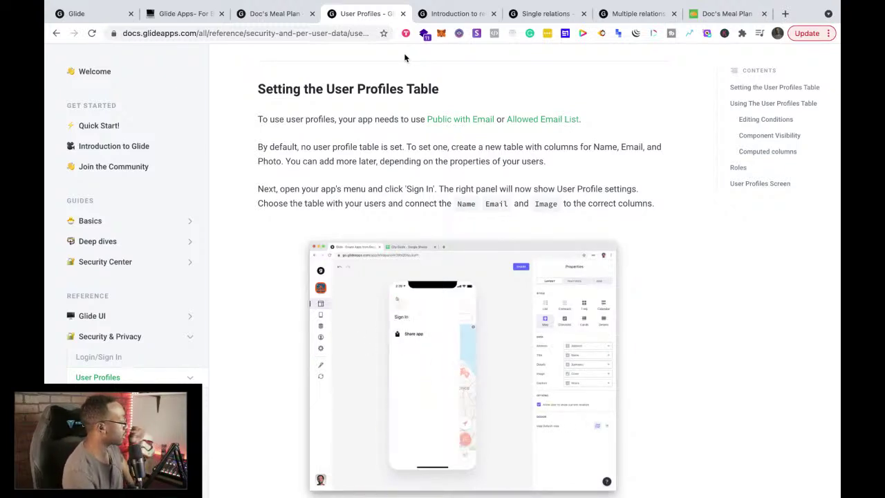
{"action": "mouse_move", "coordinate": [287, 12]}
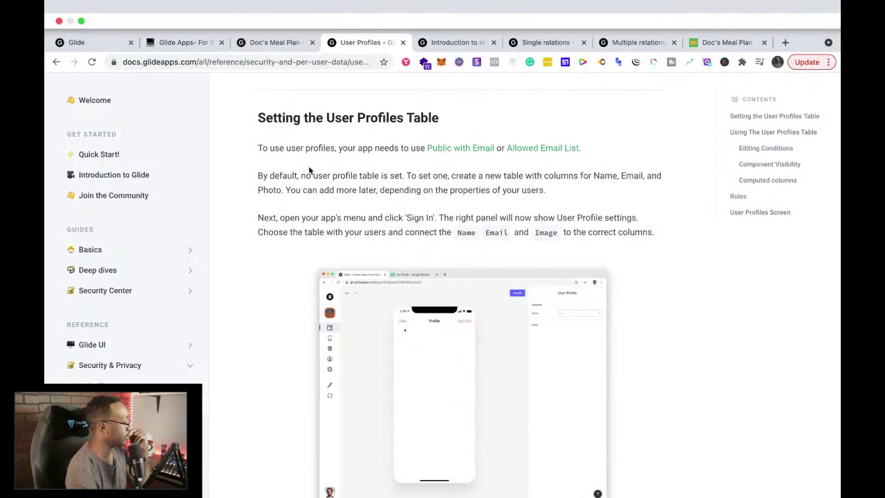
{"action": "left_click", "coordinate": [275, 14]}
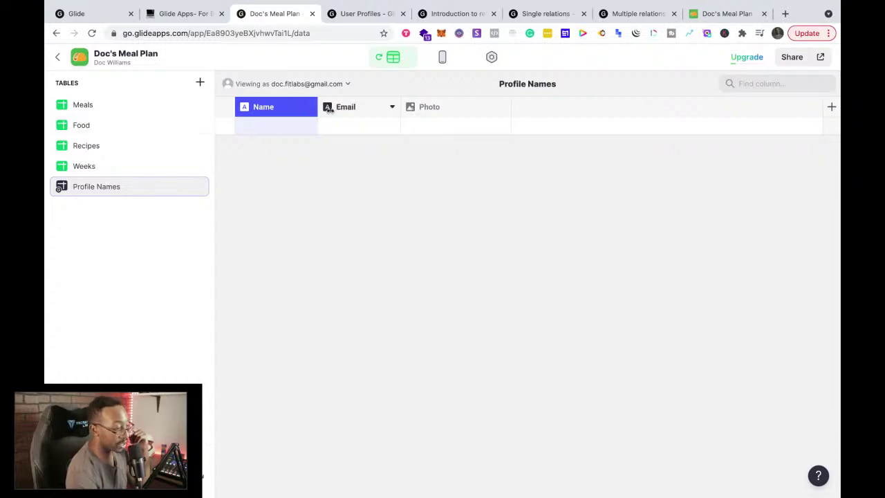
{"action": "left_click", "coordinate": [441, 58]}
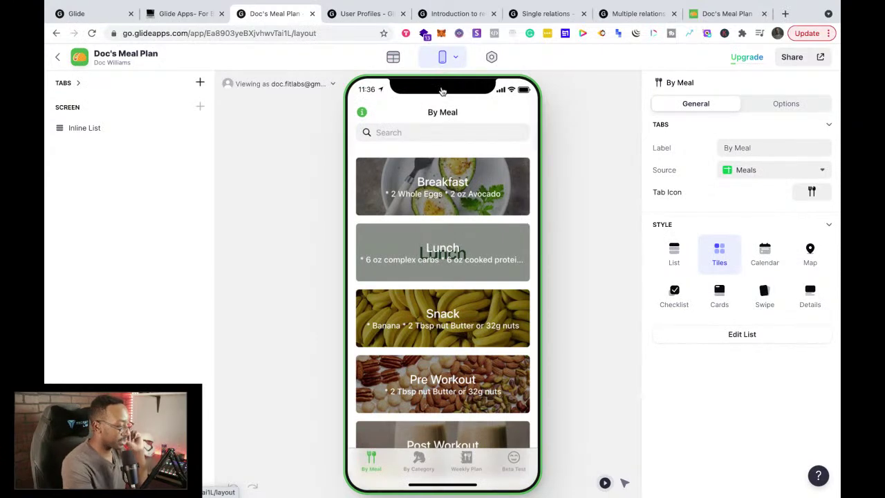
{"action": "left_click", "coordinate": [359, 15]}
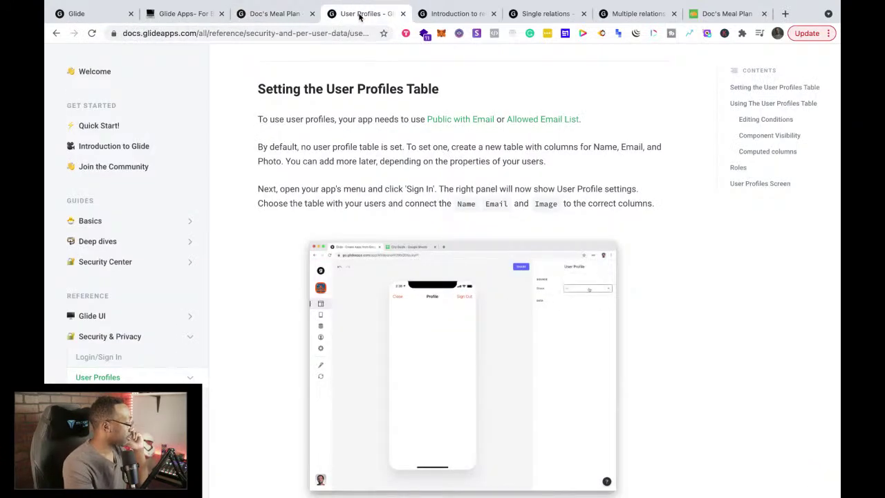
{"action": "left_click", "coordinate": [274, 14]}
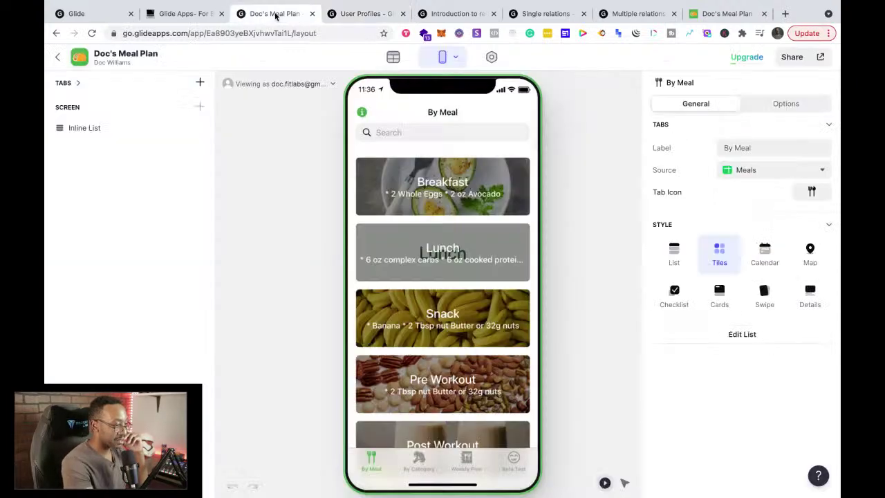
{"action": "left_click", "coordinate": [180, 17]}
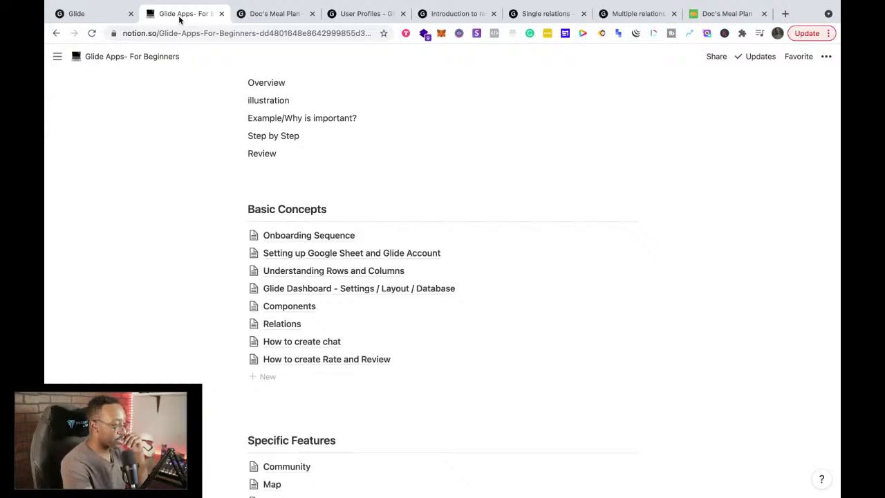
{"action": "left_click", "coordinate": [283, 18]}
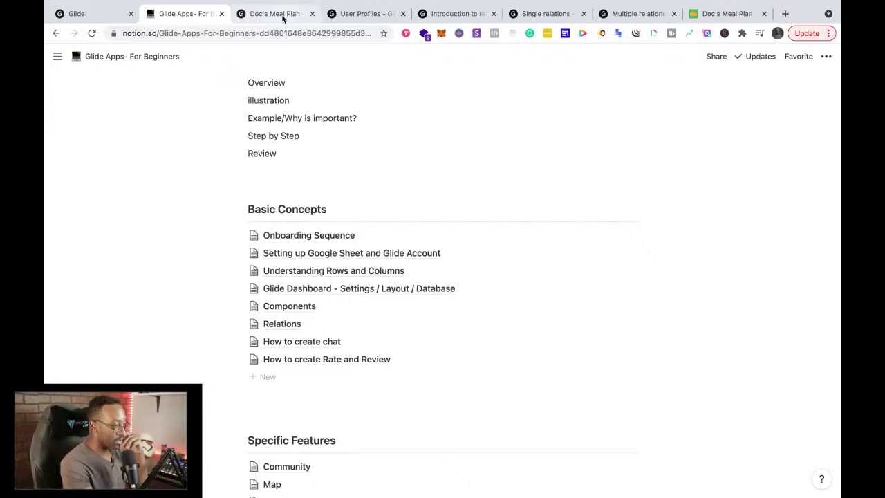
{"action": "left_click", "coordinate": [351, 16]}
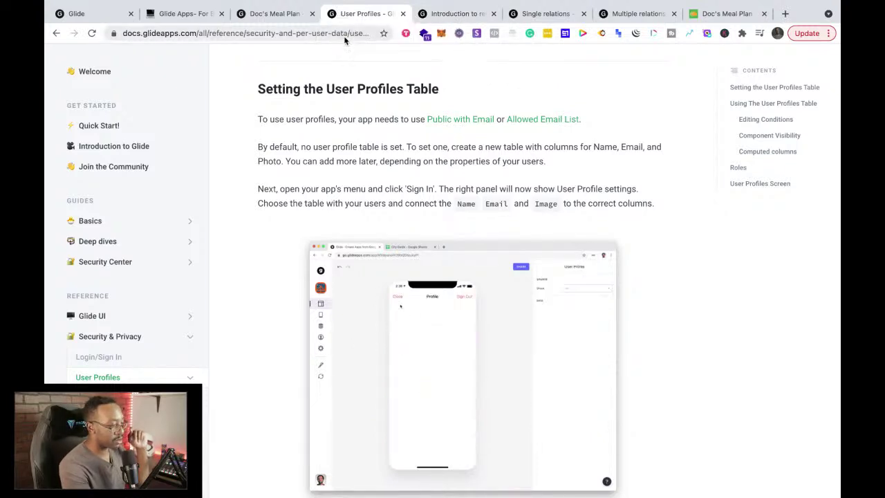
{"action": "left_click", "coordinate": [274, 14]}
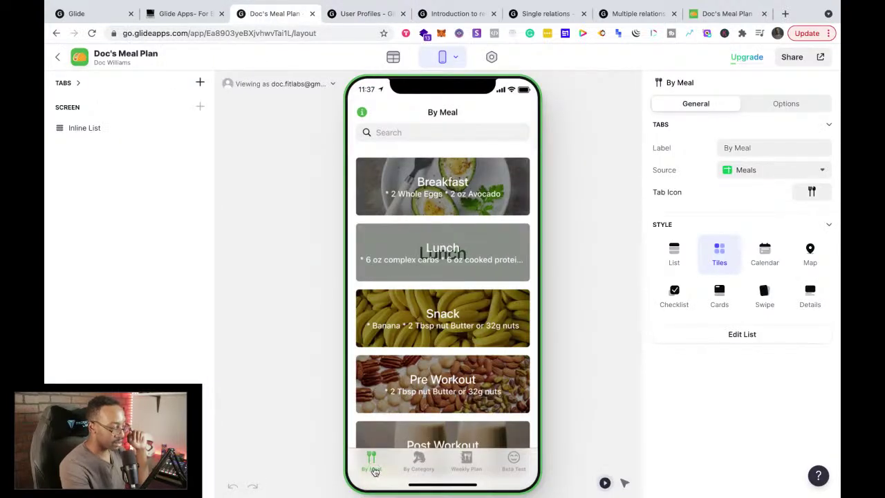
{"action": "left_click", "coordinate": [80, 128]}
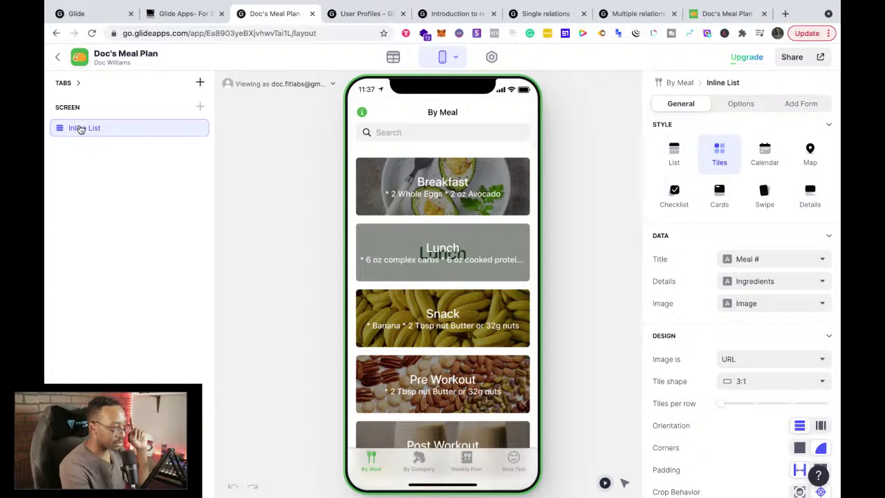
{"action": "left_click", "coordinate": [280, 84]}
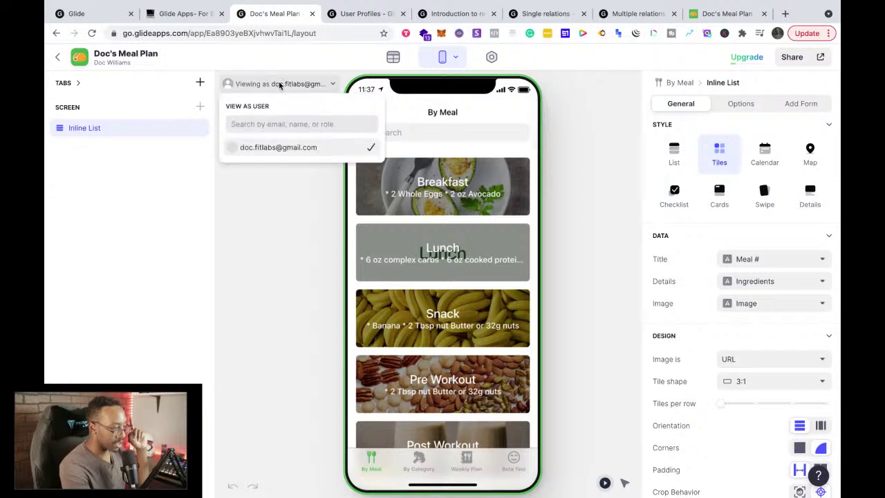
{"action": "left_click", "coordinate": [280, 85]}
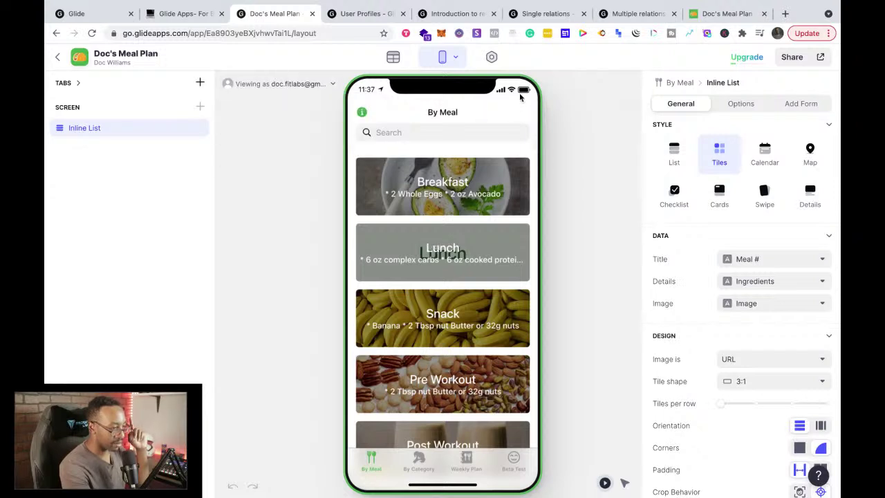
{"action": "left_click", "coordinate": [363, 113]}
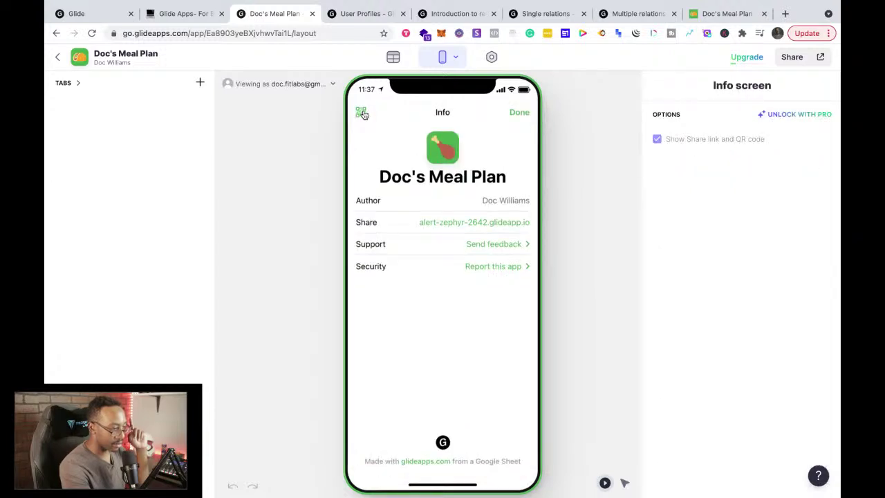
{"action": "left_click", "coordinate": [524, 113]}
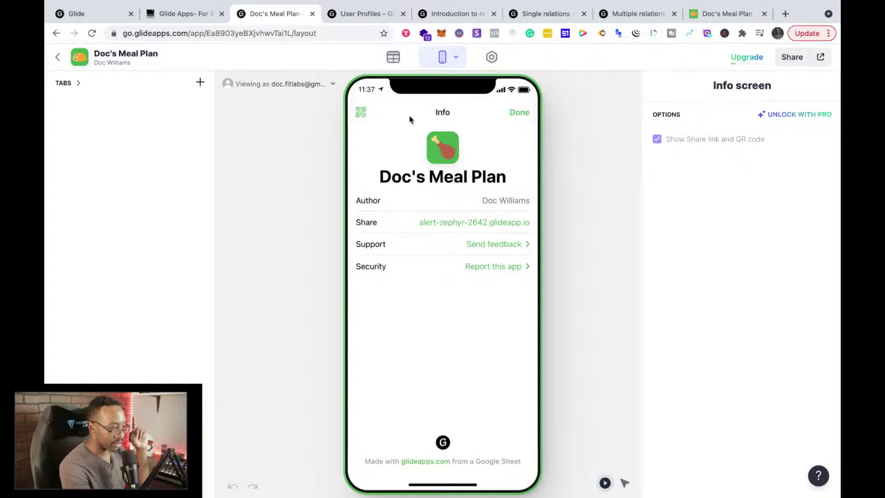
{"action": "left_click", "coordinate": [363, 113]}
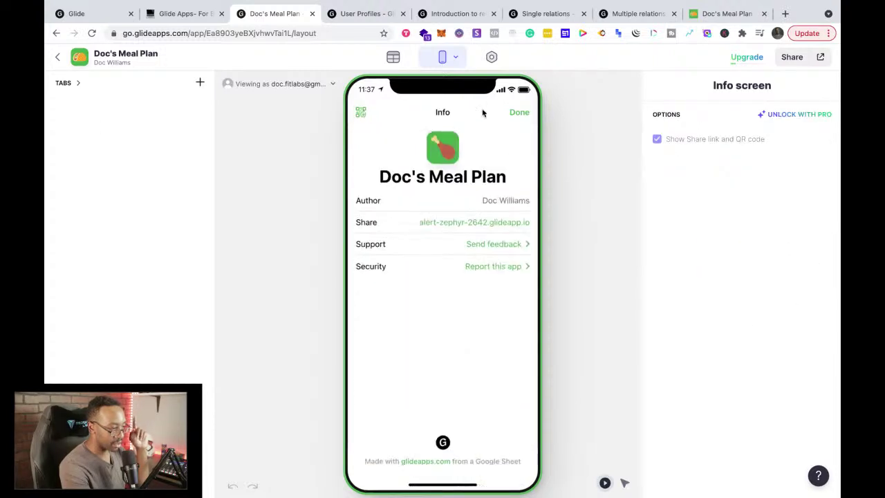
{"action": "left_click", "coordinate": [514, 114]}
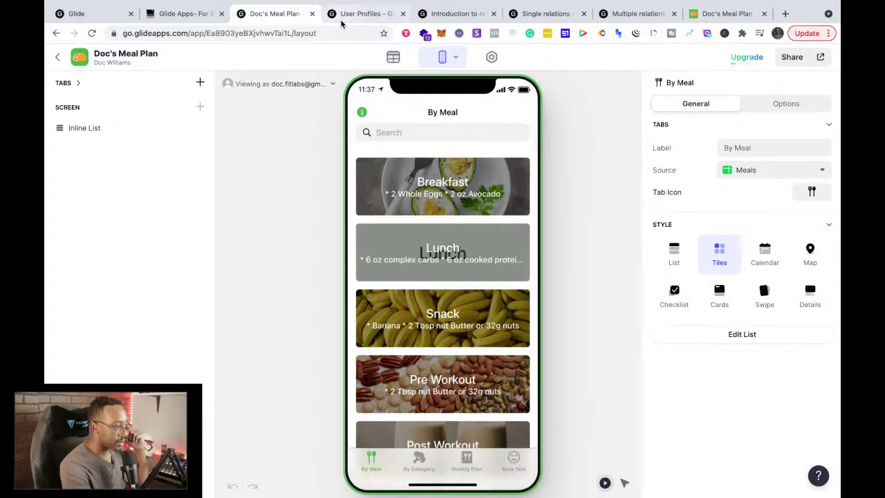
{"action": "left_click", "coordinate": [340, 19]}
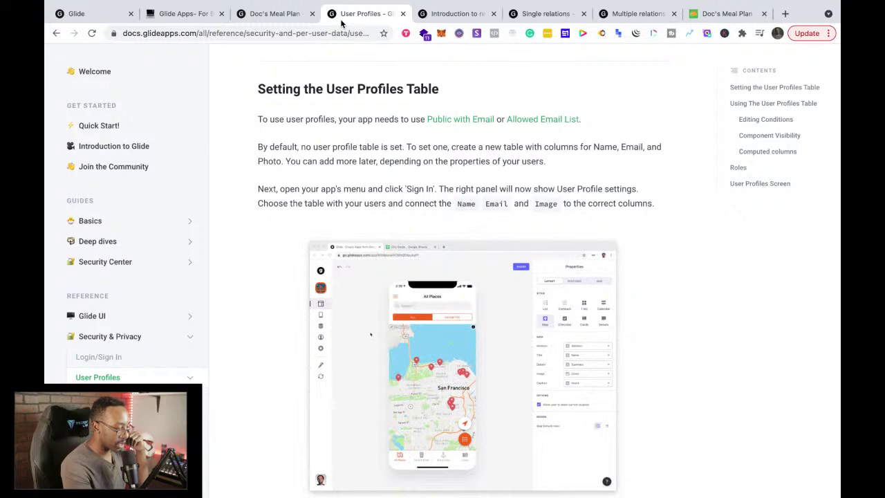
{"action": "left_click", "coordinate": [277, 14]}
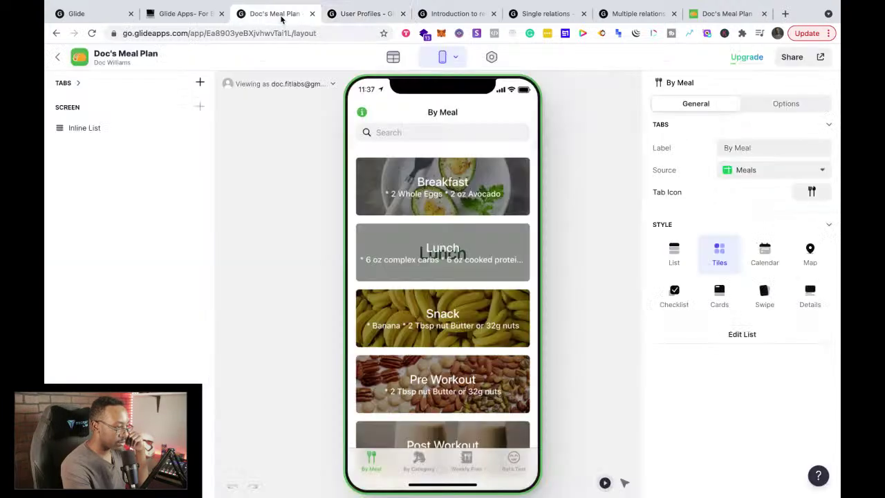
{"action": "left_click", "coordinate": [78, 82]}
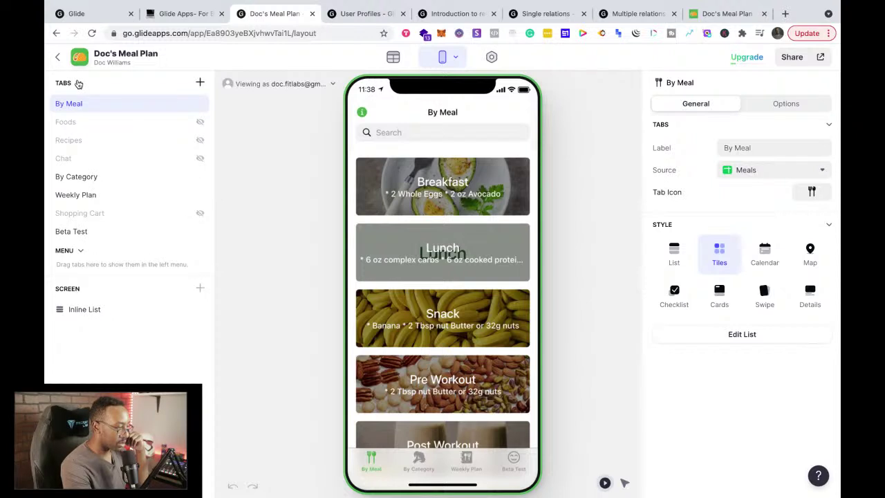
{"action": "left_click", "coordinate": [79, 83]}
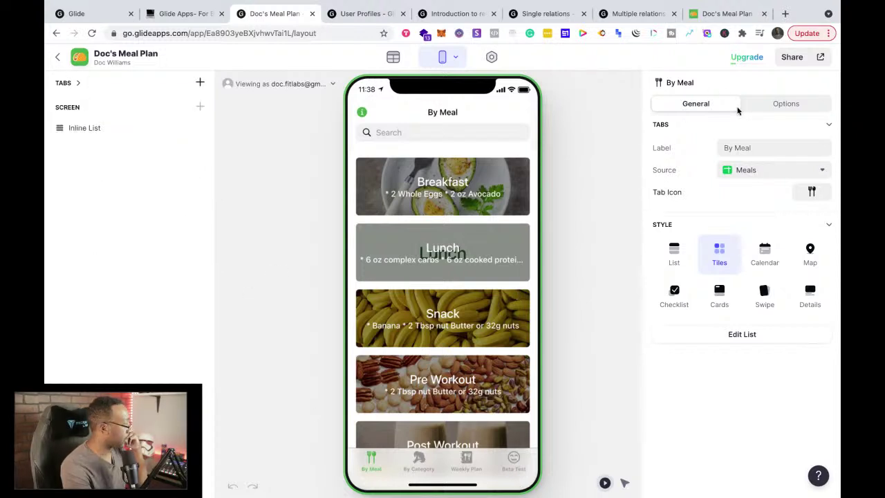
{"action": "left_click", "coordinate": [795, 102]}
{"action": "left_click", "coordinate": [709, 102]}
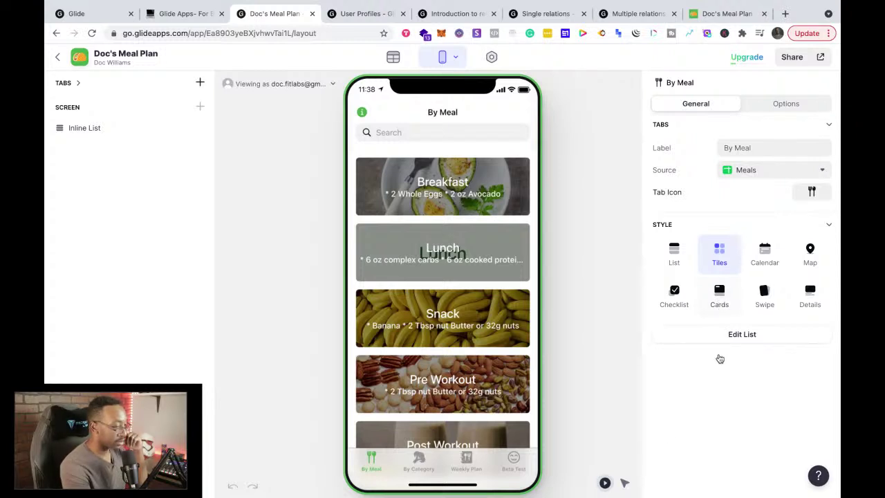
{"action": "left_click", "coordinate": [712, 335]}
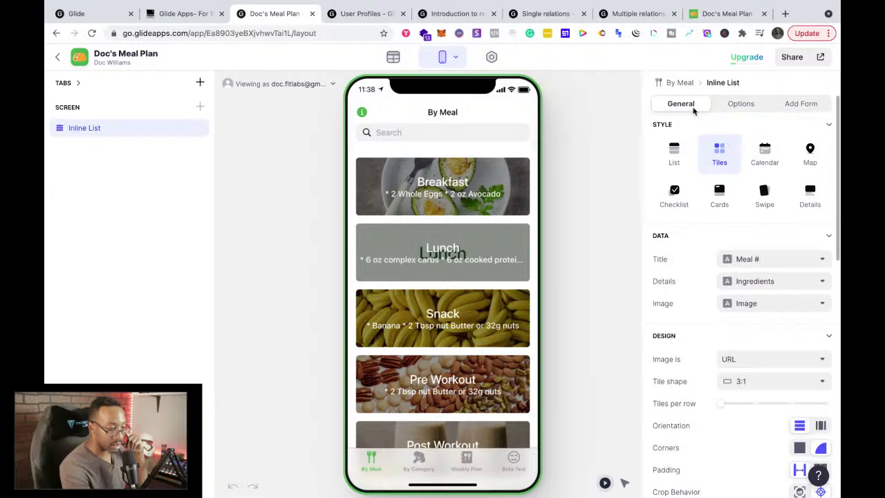
{"action": "left_click", "coordinate": [601, 186]}
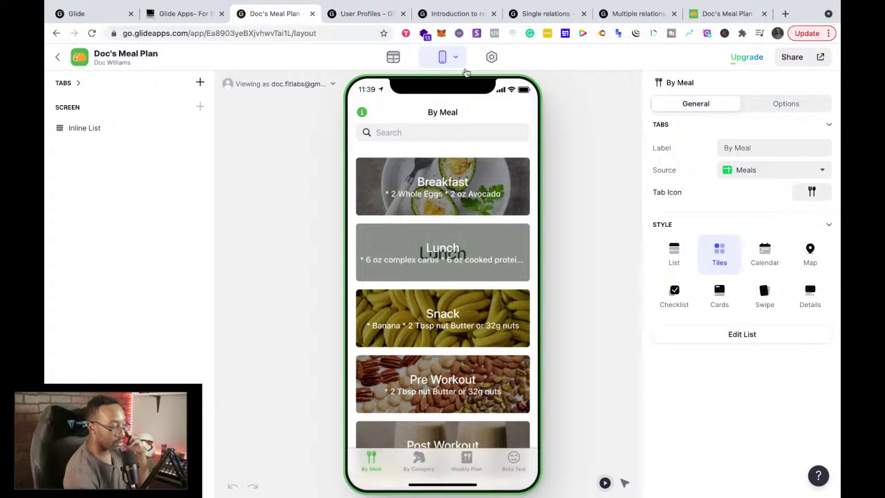
{"action": "left_click", "coordinate": [176, 15]}
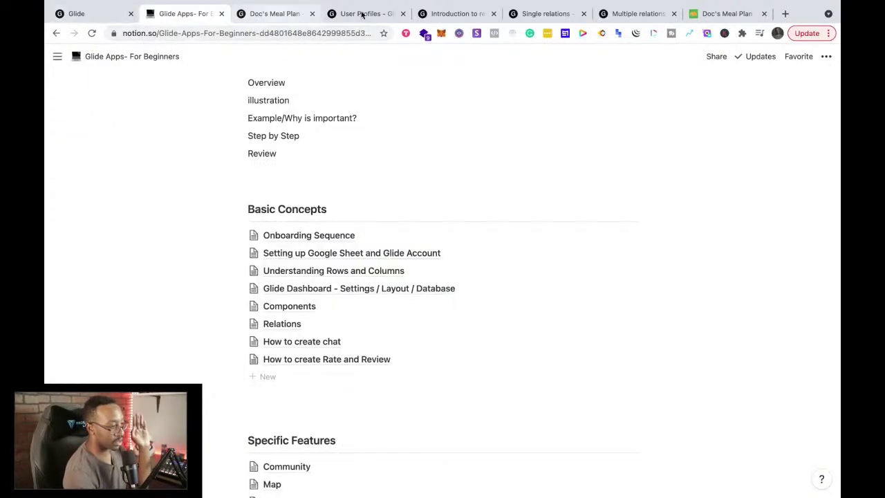
Step: In the User Profiles docs, enlarge and then close the user profile settings animation
{"action": "left_click", "coordinate": [274, 14]}
{"action": "left_click", "coordinate": [367, 14]}
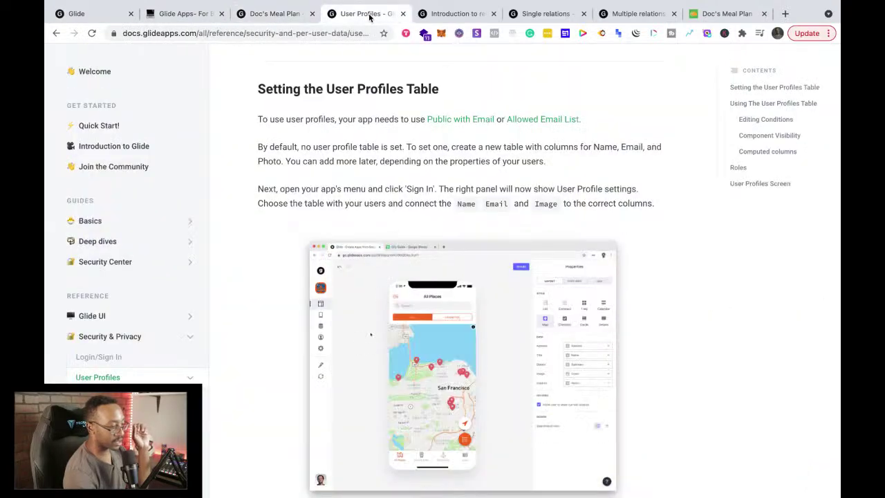
{"action": "scroll", "coordinate": [315, 358], "scroll_direction": "down", "scroll_amount": 1}
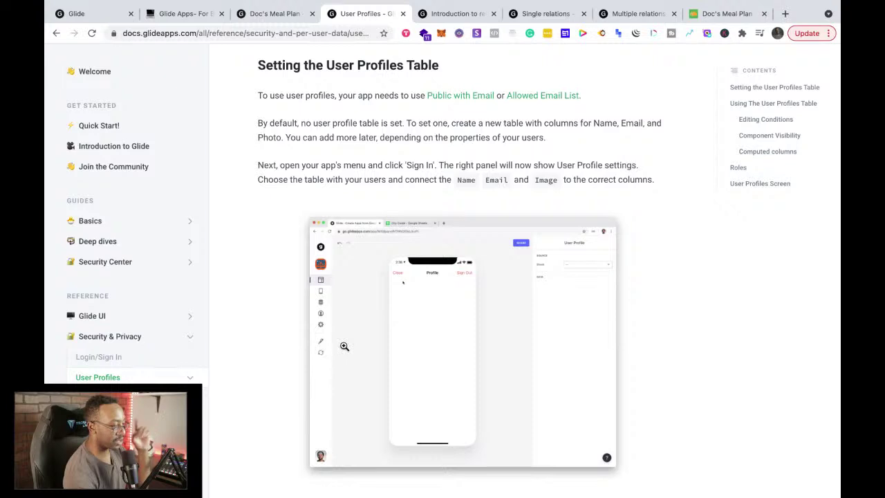
{"action": "left_click", "coordinate": [344, 346]}
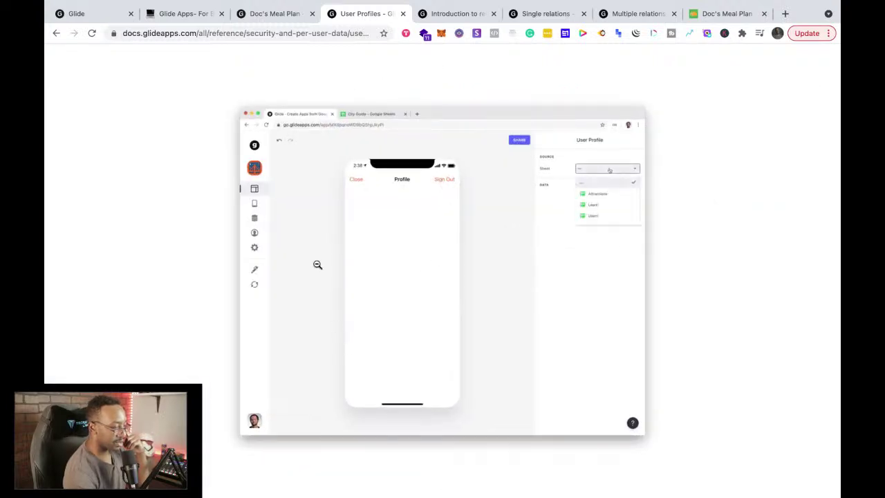
{"action": "left_click", "coordinate": [178, 314]}
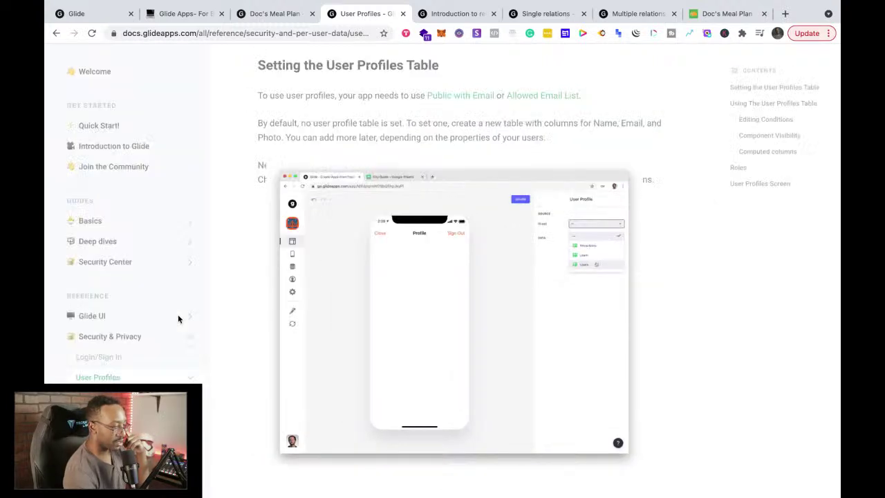
Step: Return to the top of the page and play the User Profiles tutorial video
{"action": "scroll", "coordinate": [418, 341], "scroll_direction": "down", "scroll_amount": 5}
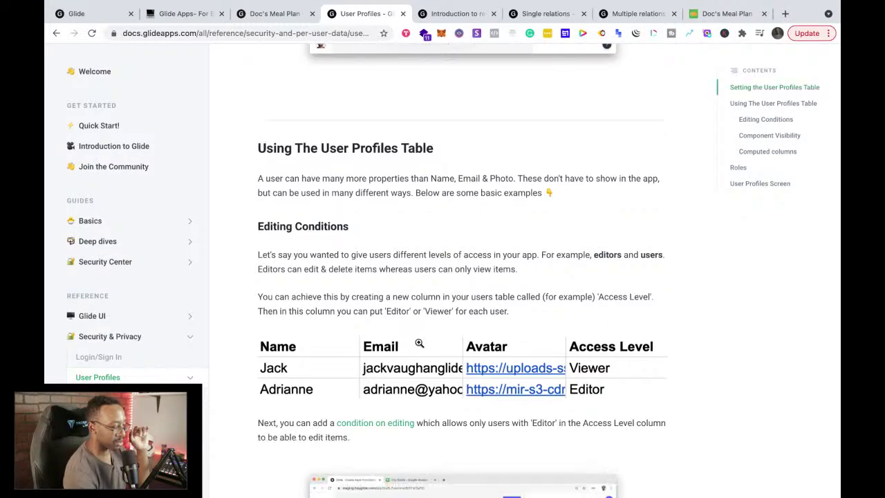
{"action": "scroll", "coordinate": [418, 343], "scroll_direction": "down", "scroll_amount": 4}
{"action": "scroll", "coordinate": [419, 342], "scroll_direction": "up", "scroll_amount": 4}
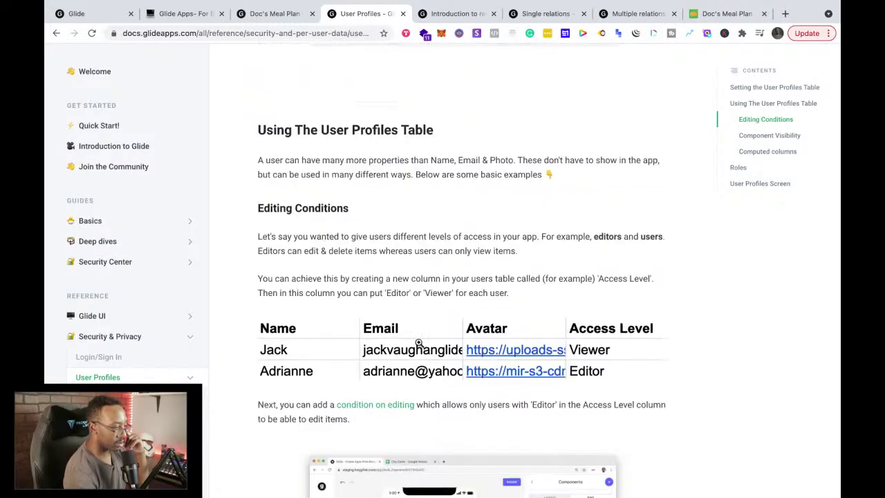
{"action": "scroll", "coordinate": [419, 343], "scroll_direction": "up", "scroll_amount": 10}
{"action": "scroll", "coordinate": [419, 343], "scroll_direction": "up", "scroll_amount": 10}
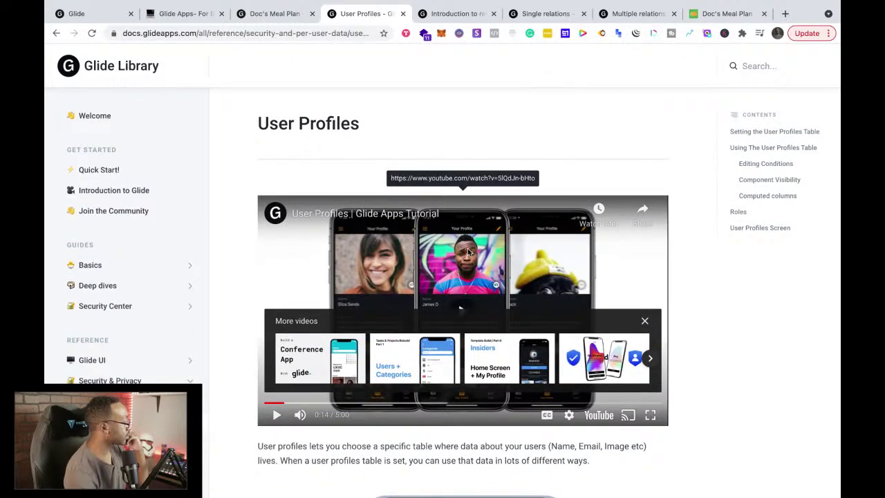
{"action": "left_click", "coordinate": [266, 408]}
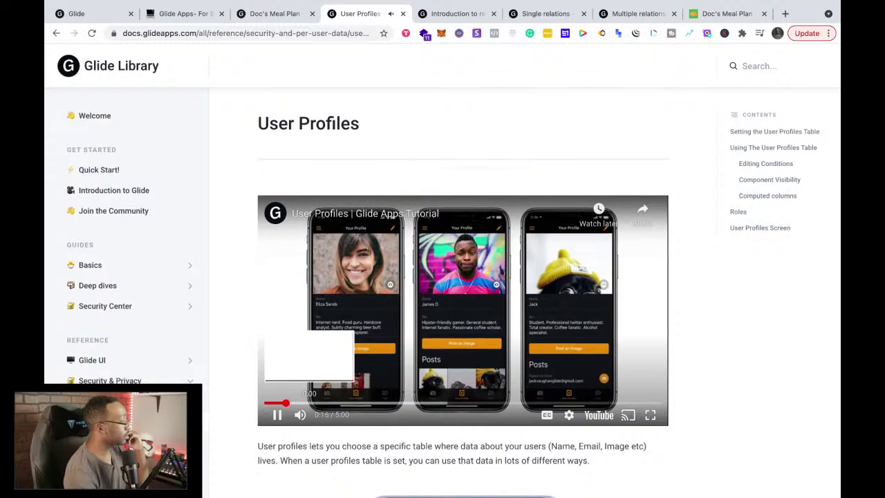
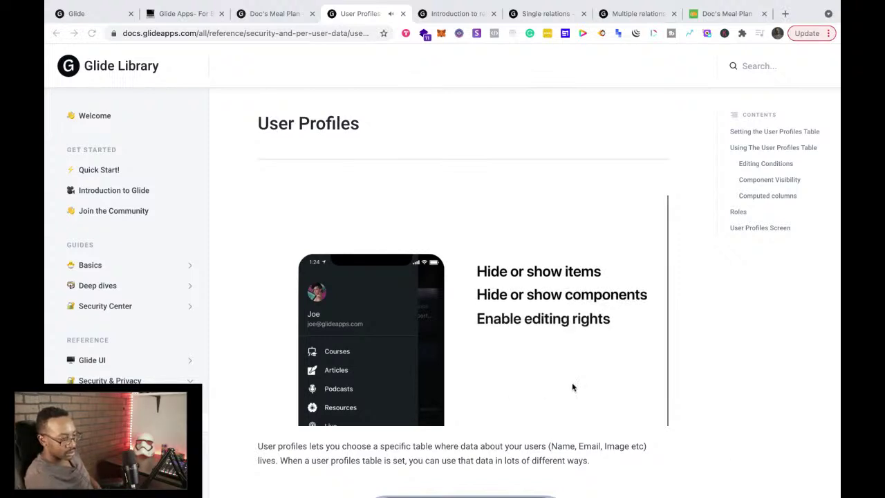
Step: Watch the User Profiles tutorial video in full screen
{"action": "left_click", "coordinate": [655, 417]}
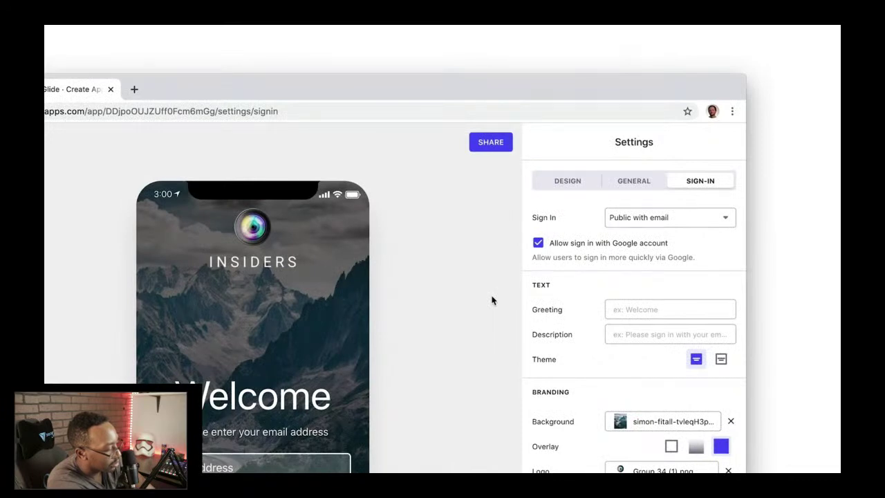
{"action": "left_click", "coordinate": [646, 224]}
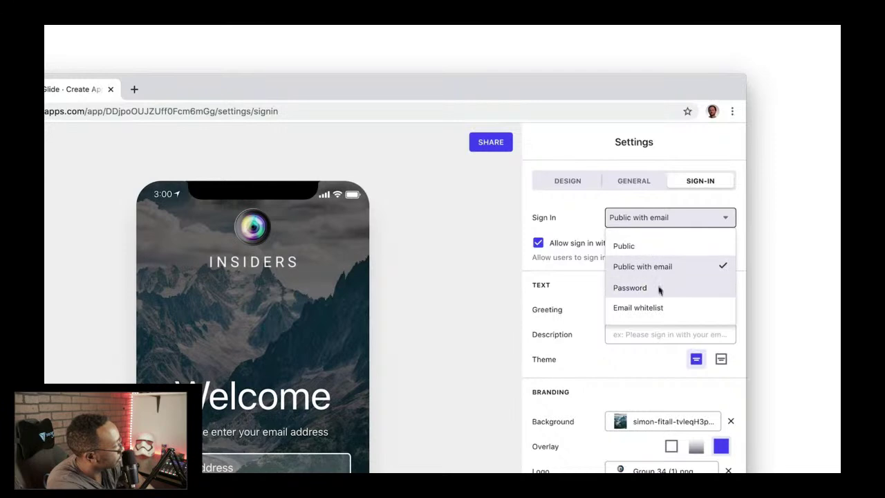
{"action": "left_click", "coordinate": [726, 221]}
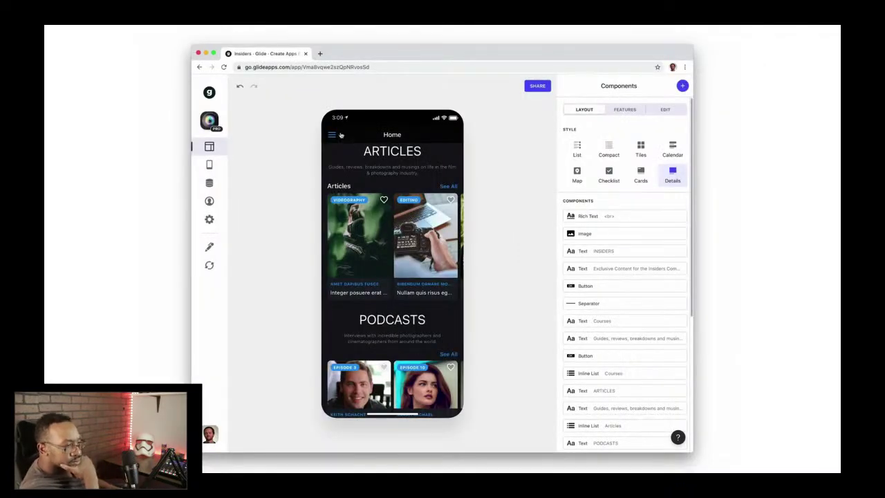
{"action": "left_click", "coordinate": [337, 135]}
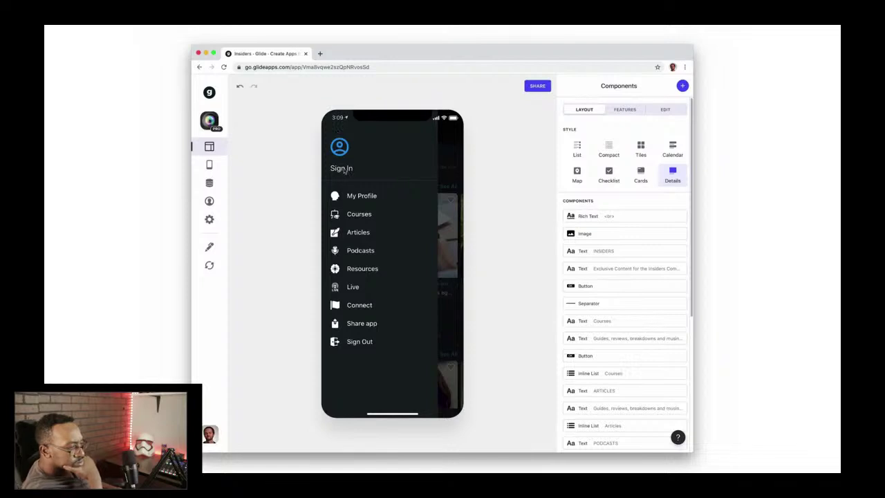
{"action": "left_click", "coordinate": [344, 169]}
{"action": "left_click", "coordinate": [618, 123]}
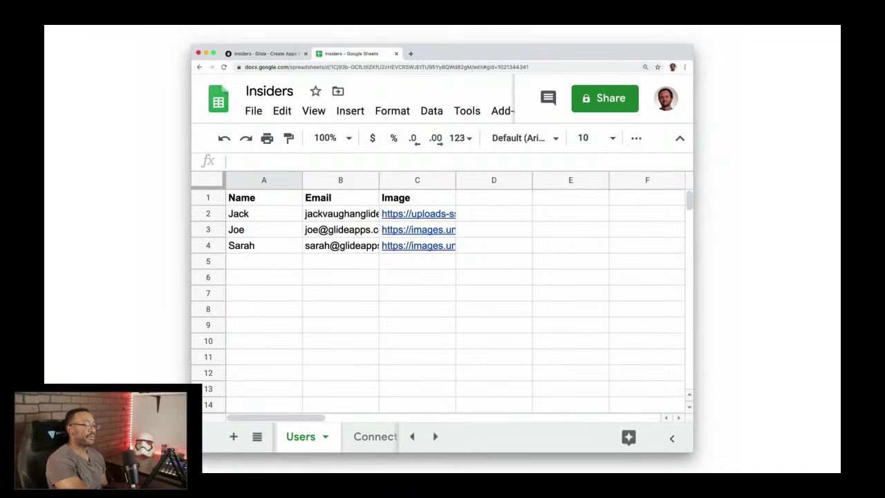
Step: Rewind the video to the sign-in settings part, pause it at 2:29, and exit full screen
{"action": "mouse_move", "coordinate": [360, 380]}
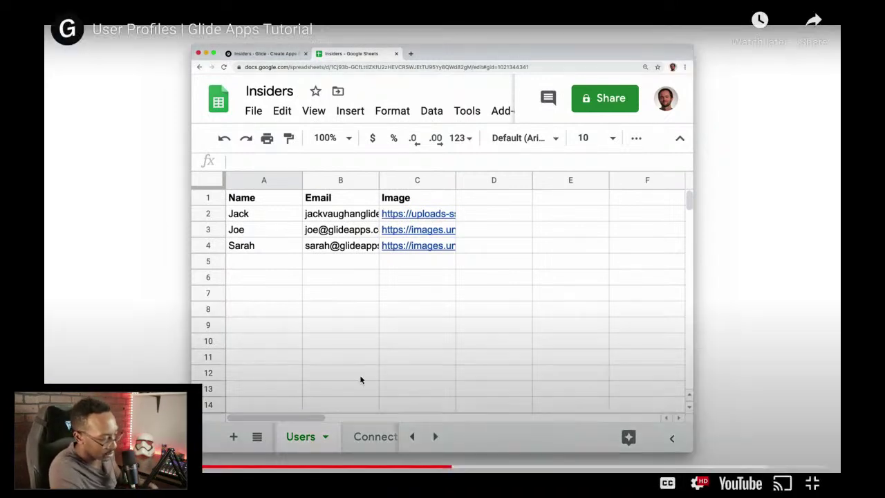
{"action": "left_click", "coordinate": [408, 468]}
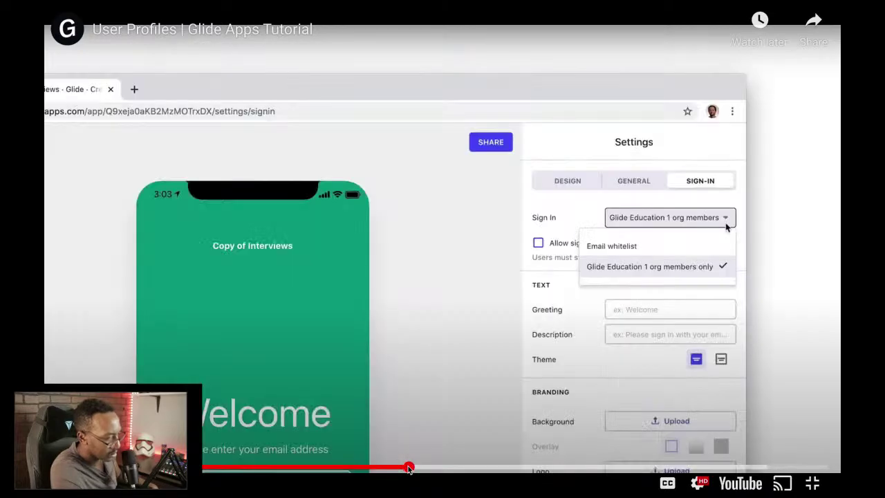
{"action": "left_click", "coordinate": [384, 468]}
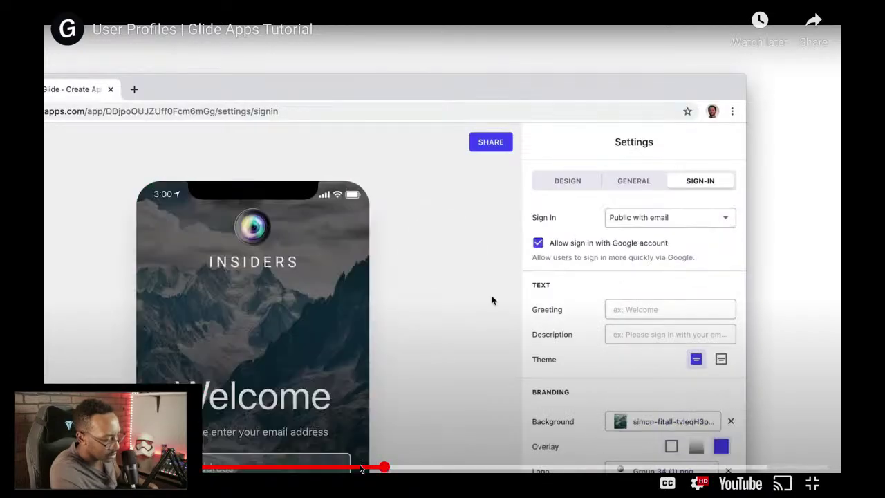
{"action": "left_click", "coordinate": [344, 468]}
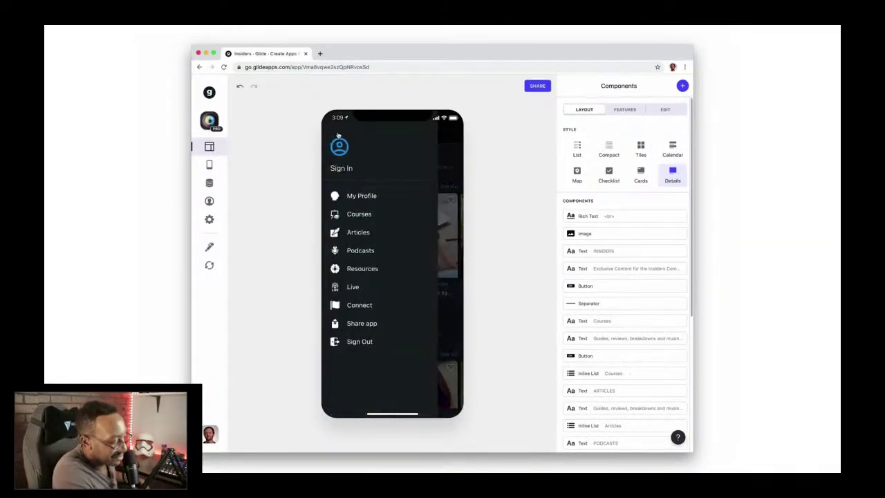
{"action": "left_click", "coordinate": [343, 170]}
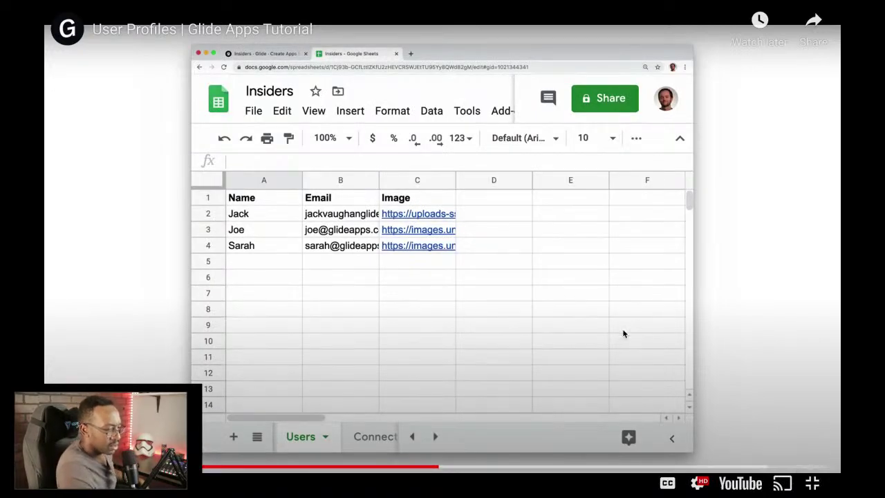
{"action": "left_click", "coordinate": [623, 330]}
{"action": "left_click", "coordinate": [812, 483]}
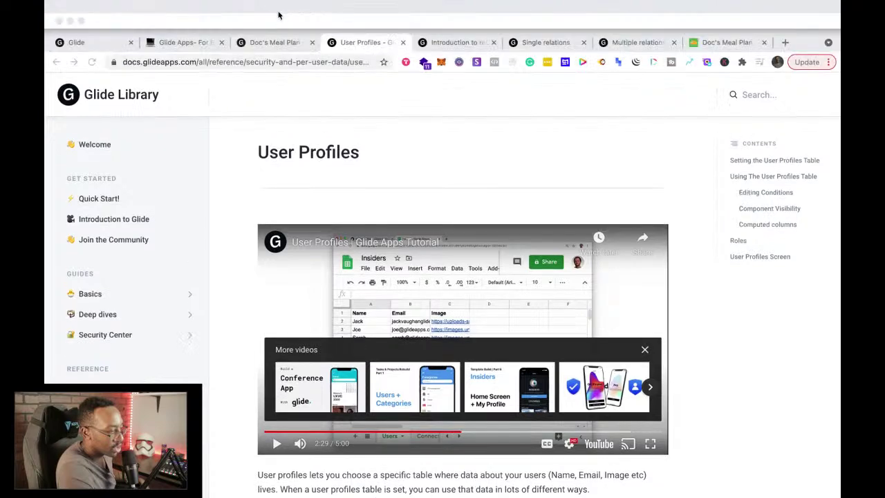
{"action": "left_click", "coordinate": [276, 43]}
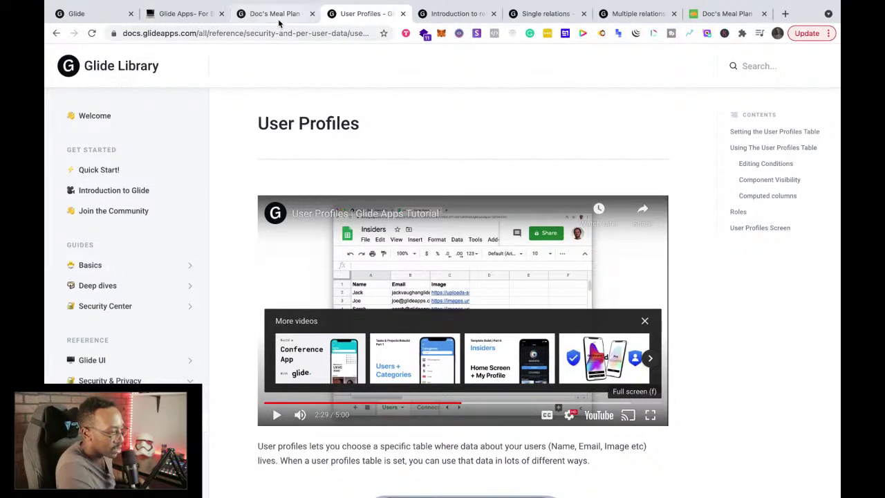
Step: In the Doc's Meal Plan editor, open the Sign-In Screen settings showing 'Greetings!'
{"action": "left_click", "coordinate": [280, 16]}
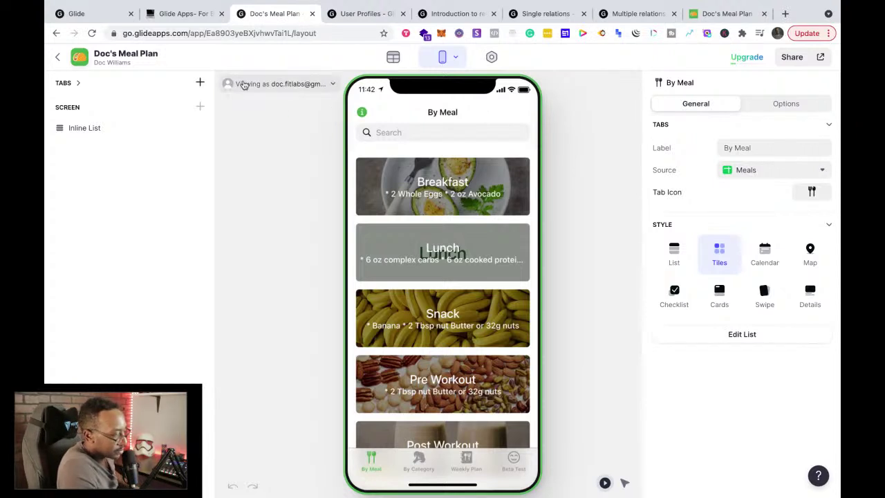
{"action": "left_click", "coordinate": [456, 59]}
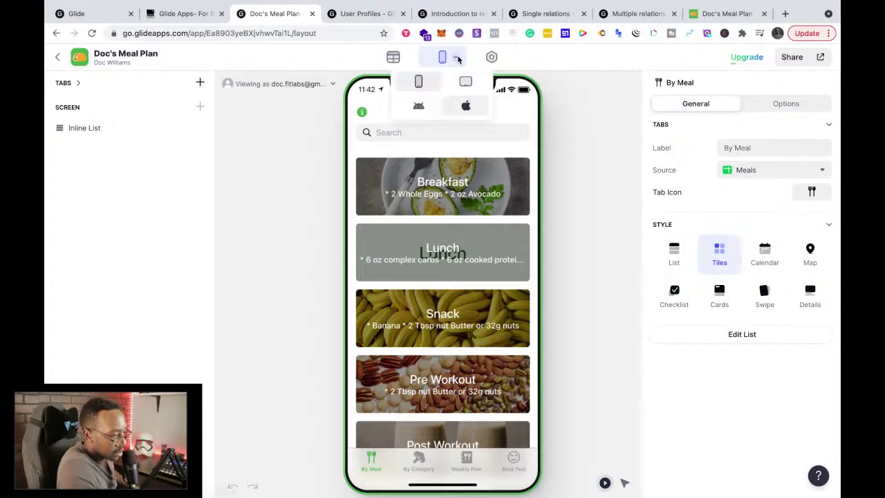
{"action": "left_click", "coordinate": [458, 58]}
{"action": "left_click", "coordinate": [492, 58]}
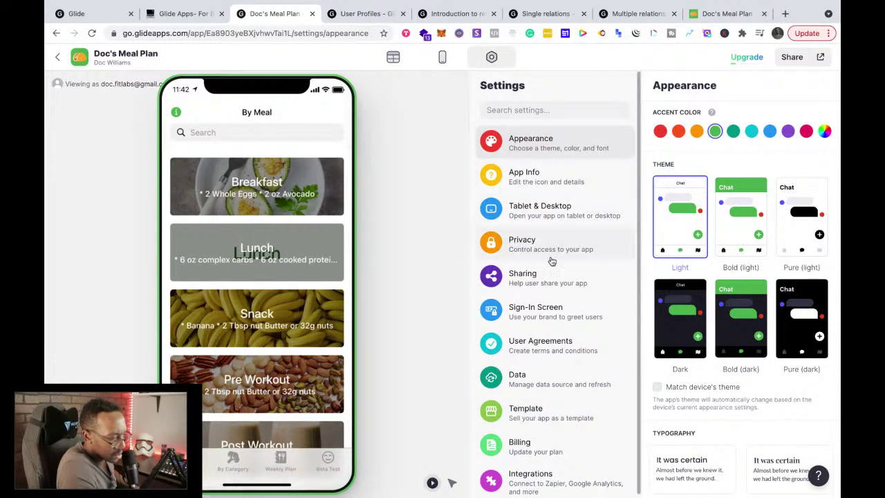
{"action": "left_click", "coordinate": [545, 316]}
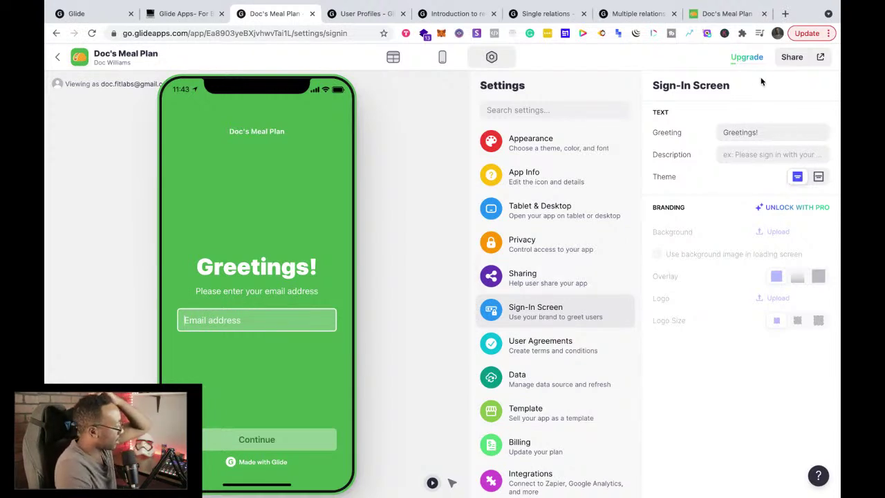
Step: Skim further down the User Profiles docs, then come back to the editor
{"action": "left_click", "coordinate": [363, 21]}
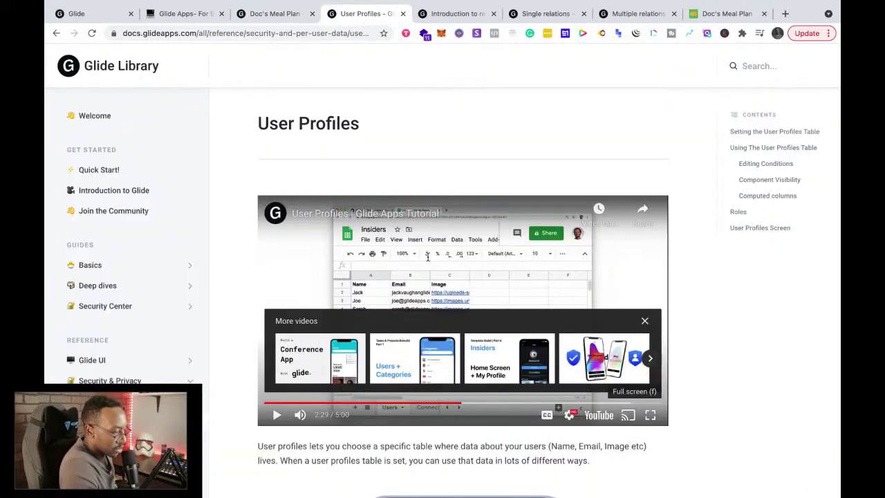
{"action": "scroll", "coordinate": [427, 256], "scroll_direction": "down", "scroll_amount": 5}
{"action": "scroll", "coordinate": [427, 257], "scroll_direction": "down", "scroll_amount": 2}
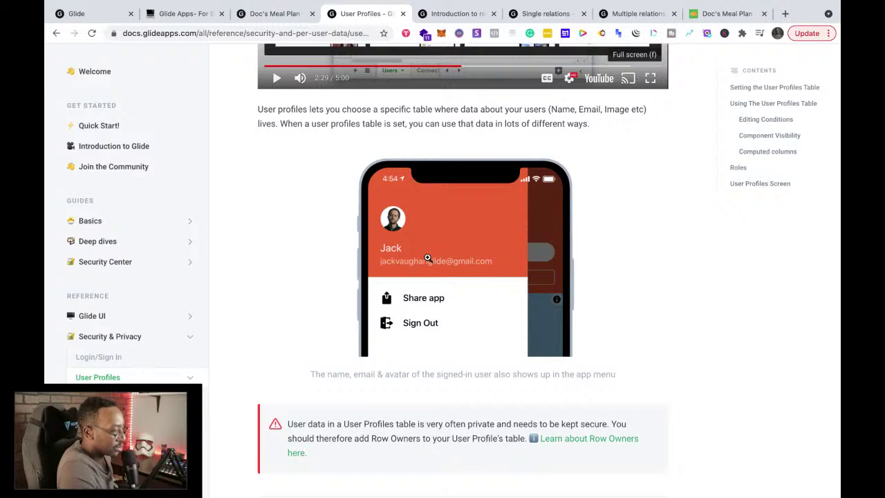
{"action": "left_click", "coordinate": [275, 19]}
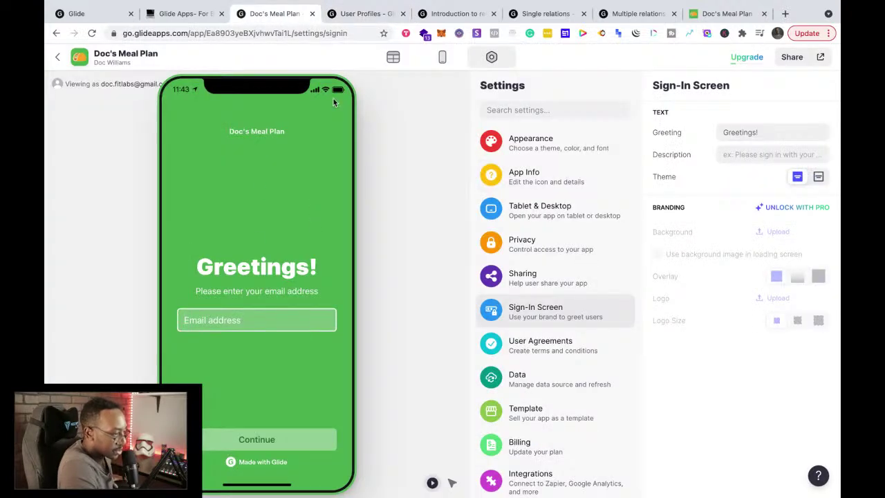
Step: Open and close the app's info screen in the layout preview
{"action": "left_click", "coordinate": [440, 61]}
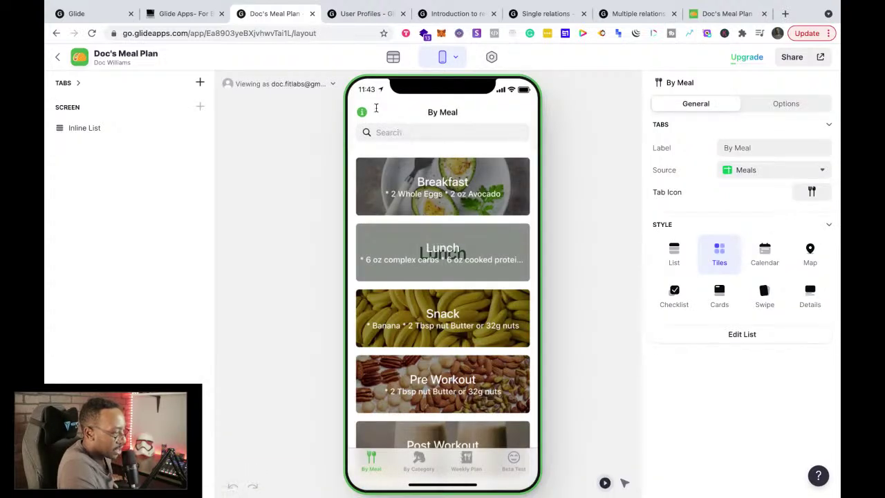
{"action": "left_click", "coordinate": [362, 112]}
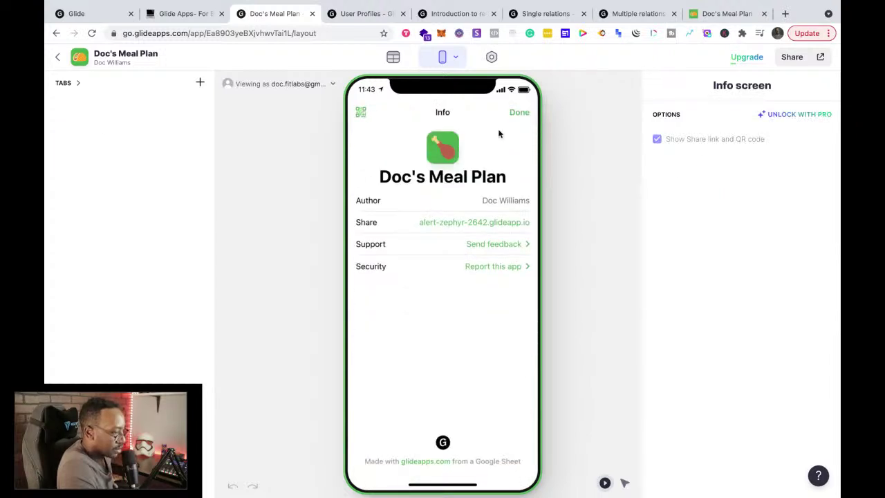
{"action": "left_click", "coordinate": [520, 112]}
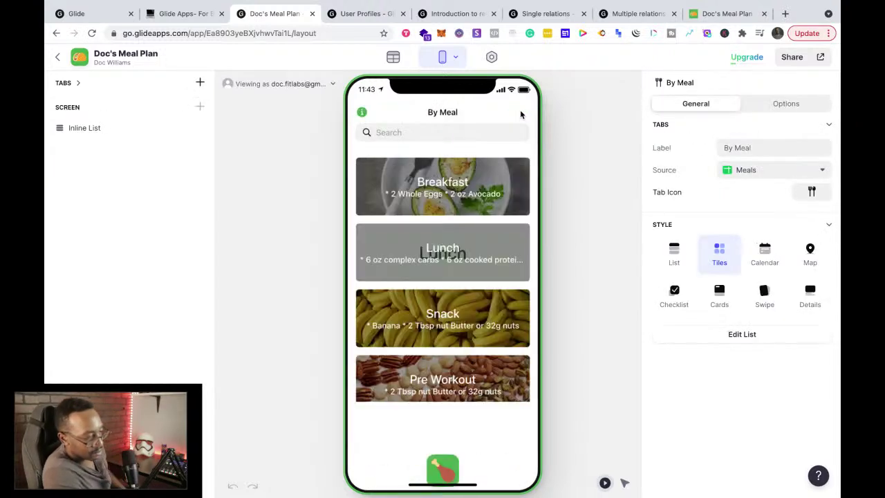
Step: Search the app settings for 'app me' and 'menu', then clear the search
{"action": "left_click", "coordinate": [490, 60]}
{"action": "left_click", "coordinate": [514, 109]}
{"action": "type", "text": "ap"}
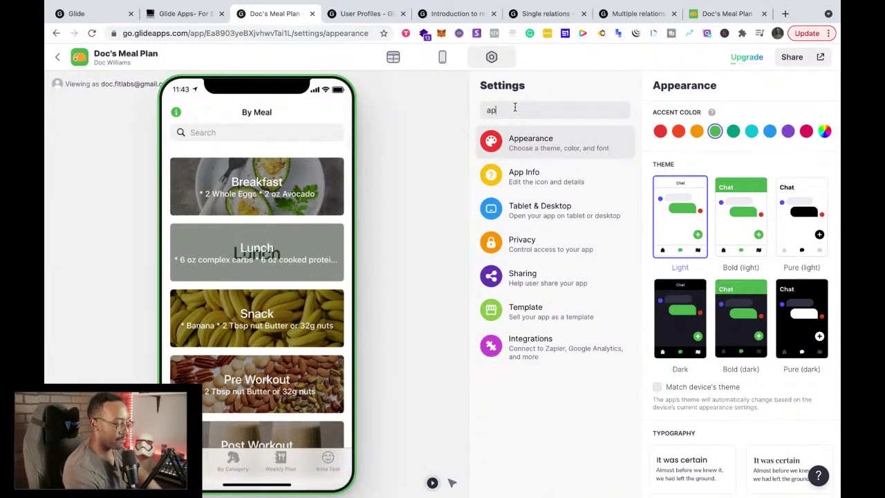
{"action": "type", "text": "p me"}
{"action": "key", "text": "BackSpace"}
{"action": "key", "text": "BackSpace"}
{"action": "key", "text": "BackSpace"}
{"action": "key", "text": "BackSpace"}
{"action": "key", "text": "BackSpace"}
{"action": "key", "text": "BackSpace"}
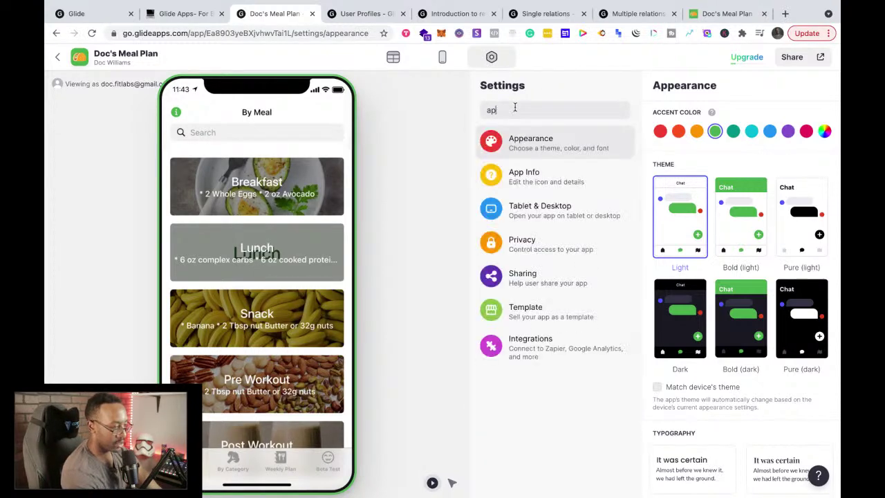
{"action": "type", "text": "menu"}
{"action": "key", "text": "BackSpace"}
{"action": "key", "text": "BackSpace"}
{"action": "key", "text": "BackSpace"}
{"action": "key", "text": "BackSpace"}
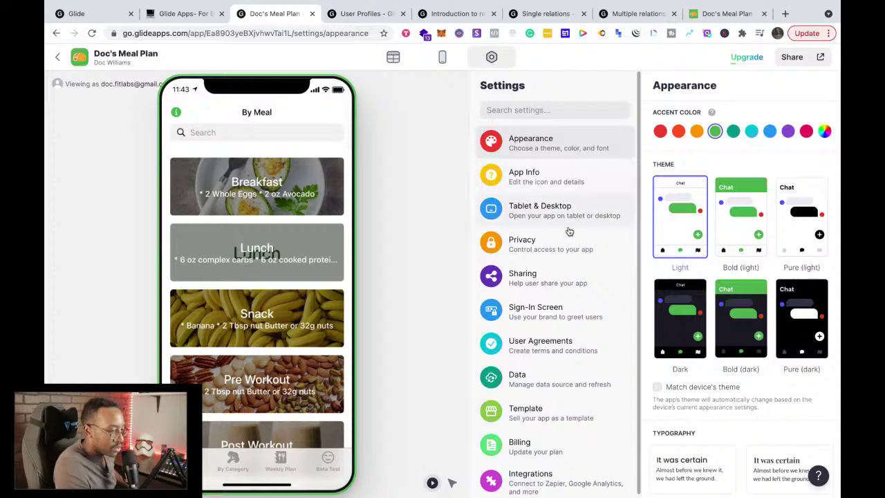
Step: Look over the Sign-In Screen and Appearance settings
{"action": "left_click", "coordinate": [553, 315]}
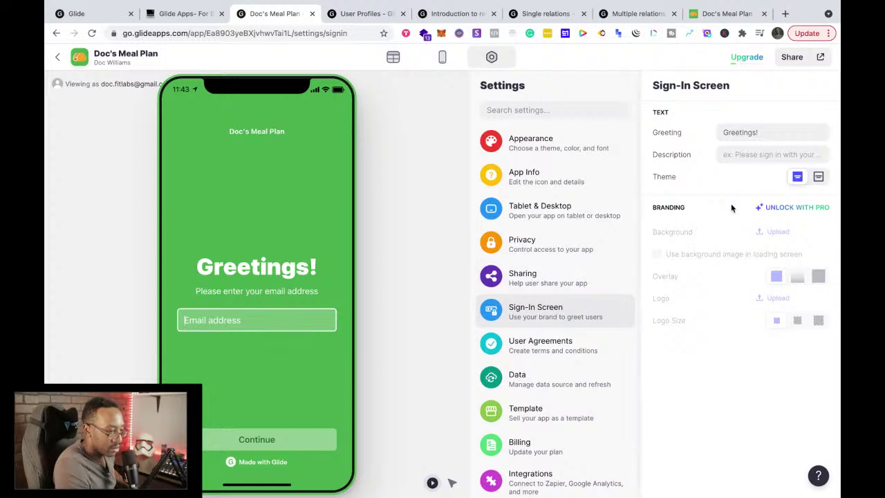
{"action": "scroll", "coordinate": [536, 318], "scroll_direction": "down", "scroll_amount": 1}
{"action": "scroll", "coordinate": [536, 318], "scroll_direction": "up", "scroll_amount": 1}
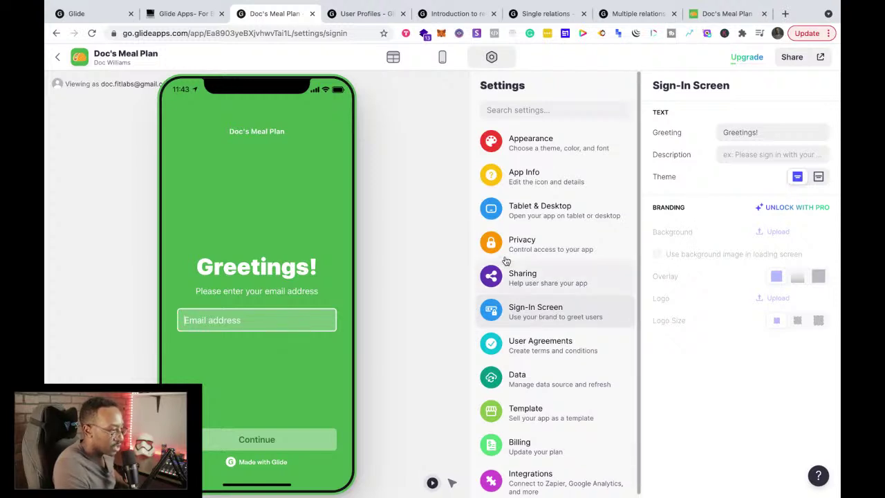
{"action": "left_click", "coordinate": [505, 141]}
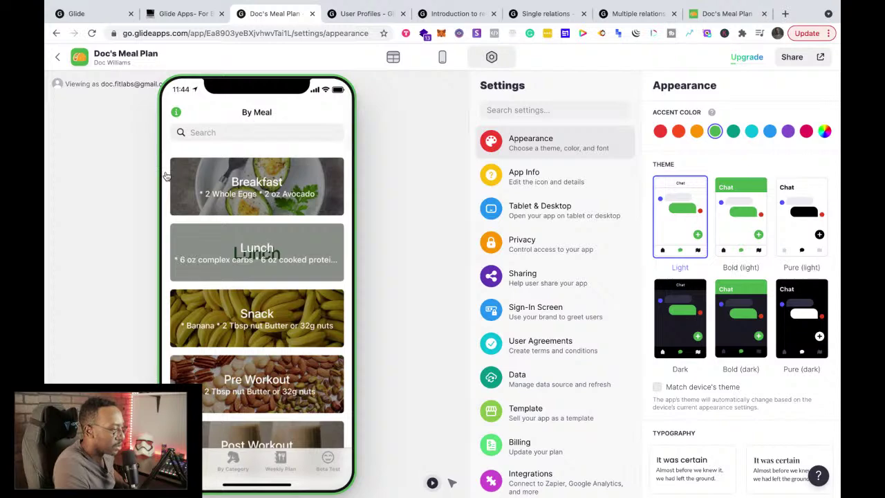
Step: Open and close the 'Viewing as' user choices, then switch to the User Profiles docs
{"action": "left_click", "coordinate": [441, 60]}
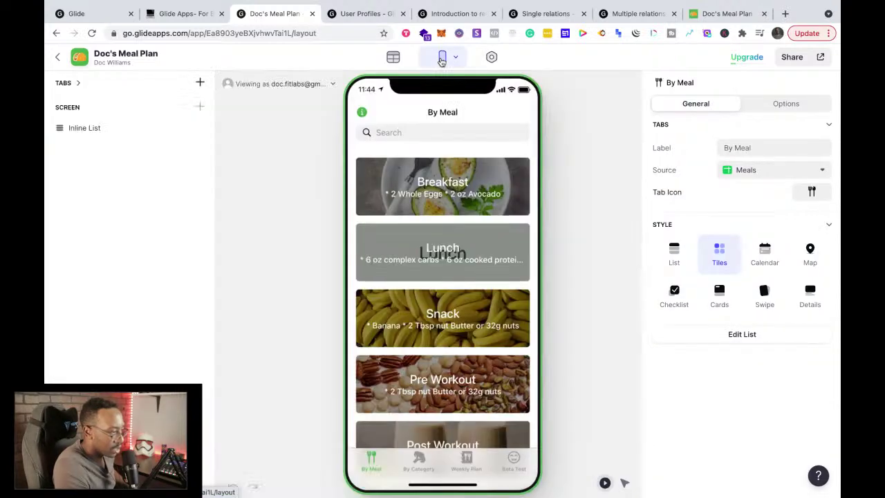
{"action": "left_click", "coordinate": [325, 86]}
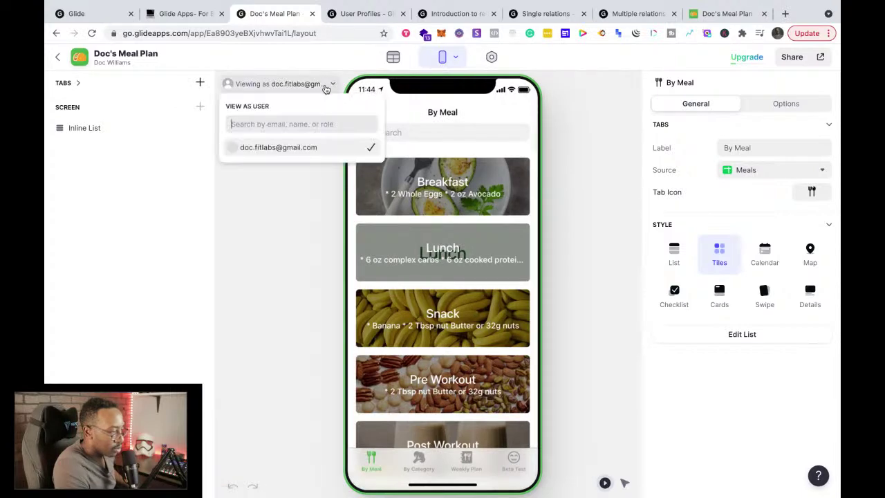
{"action": "left_click", "coordinate": [326, 89]}
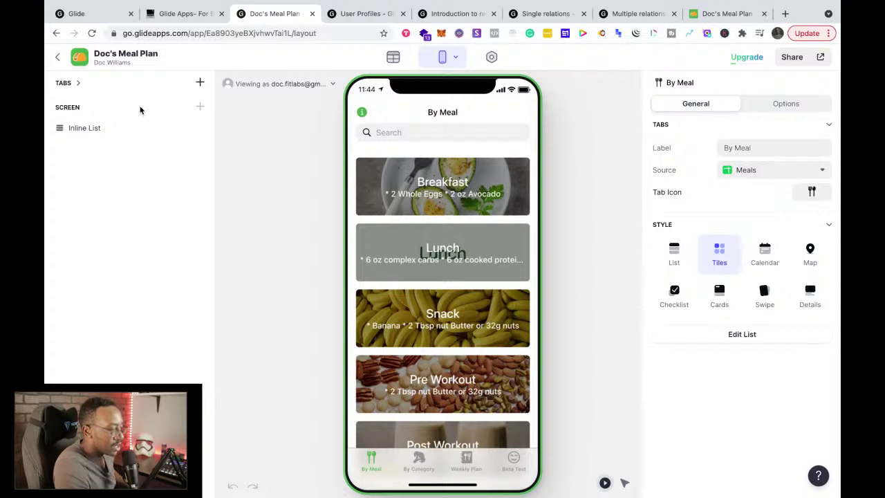
{"action": "left_click", "coordinate": [339, 19]}
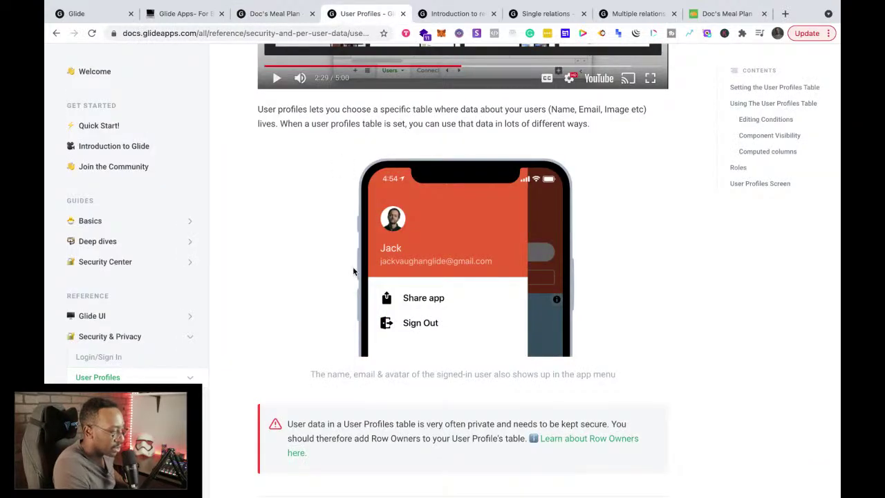
Step: Scroll the docs to 'Setting the User Profiles Table', then return to the By Meal editor
{"action": "scroll", "coordinate": [356, 269], "scroll_direction": "down", "scroll_amount": 5}
{"action": "scroll", "coordinate": [356, 269], "scroll_direction": "up", "scroll_amount": 5}
{"action": "scroll", "coordinate": [353, 268], "scroll_direction": "down", "scroll_amount": 5}
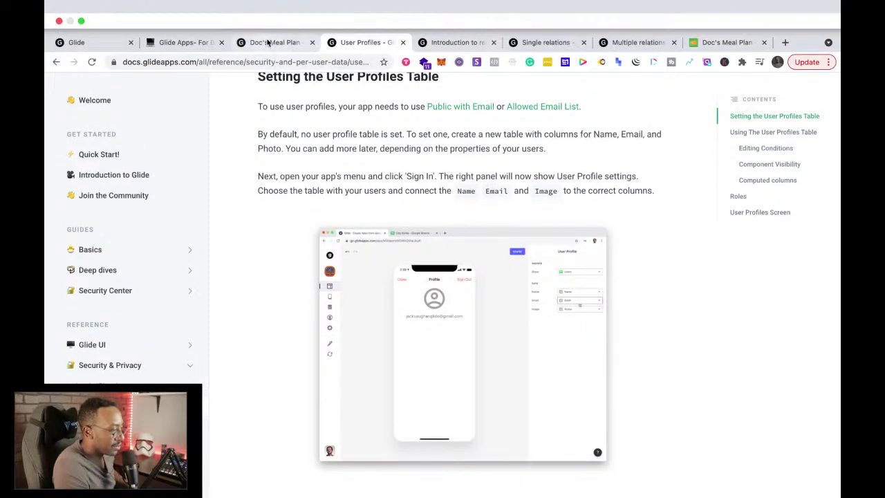
{"action": "left_click", "coordinate": [270, 42]}
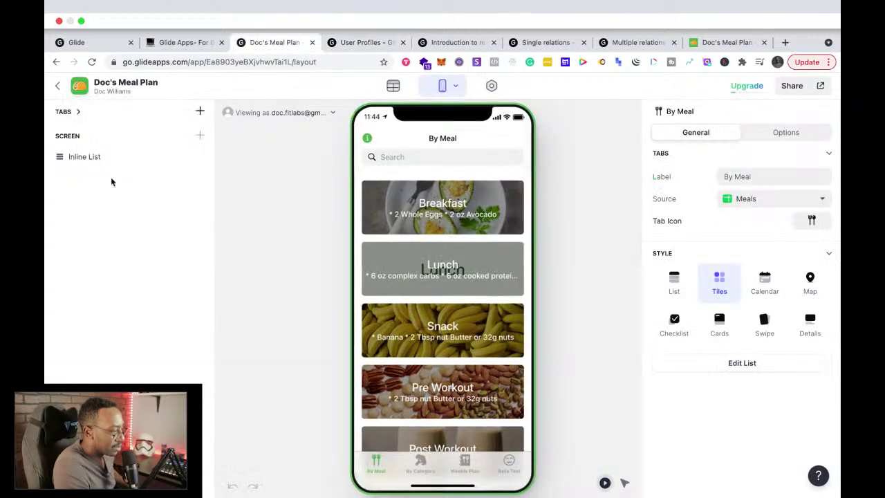
Step: Rename the Profile Names data table to Users, then go back to the By Meal screen
{"action": "left_click", "coordinate": [392, 63]}
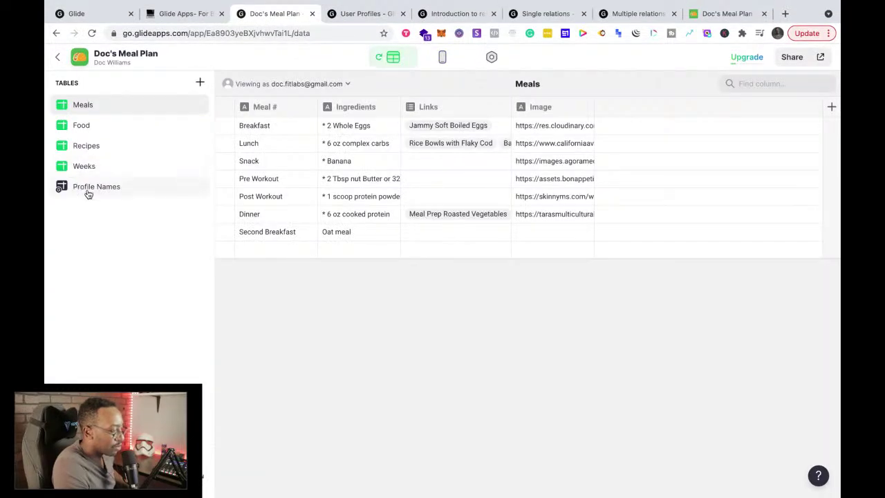
{"action": "left_click", "coordinate": [88, 193]}
{"action": "double_click", "coordinate": [99, 188]}
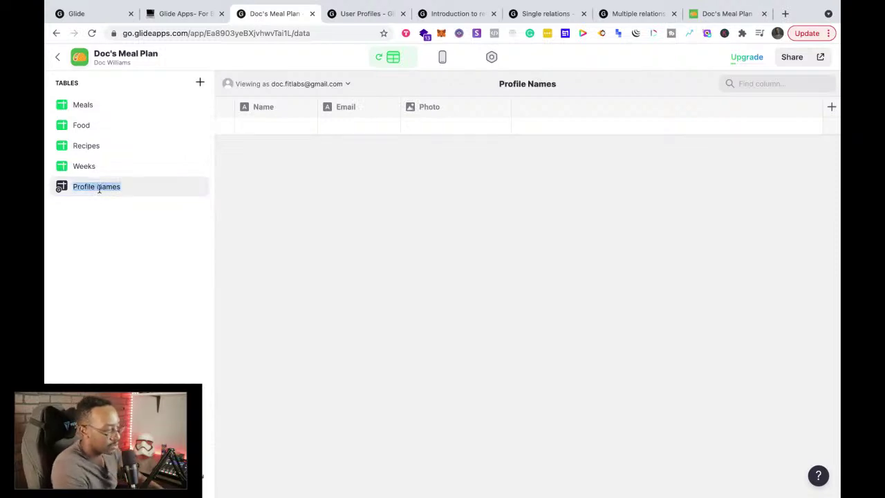
{"action": "type", "text": "Users"}
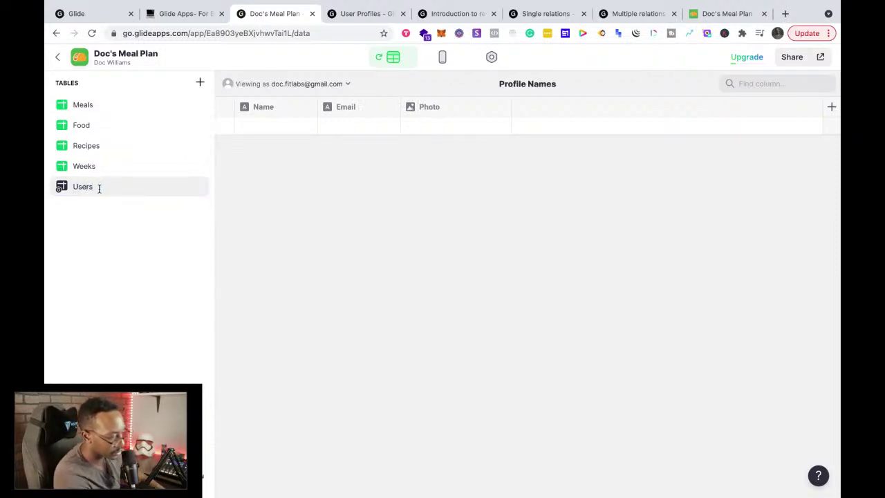
{"action": "key", "text": "Return"}
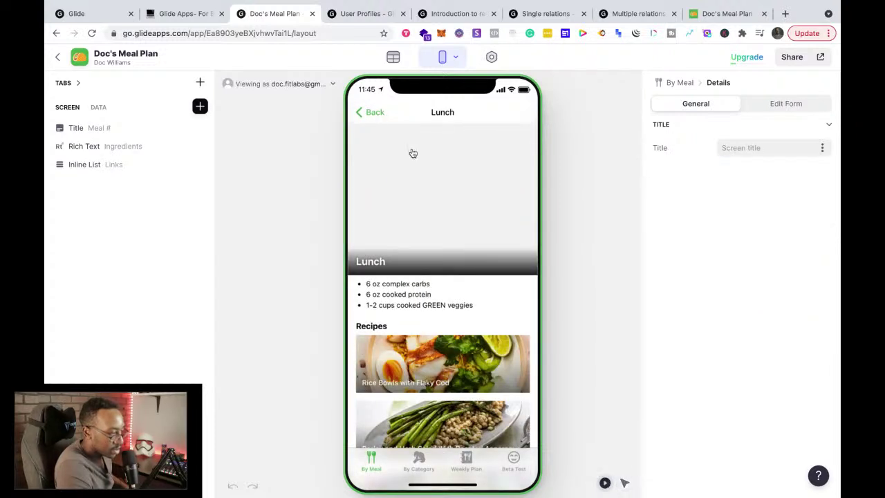
{"action": "left_click", "coordinate": [376, 114]}
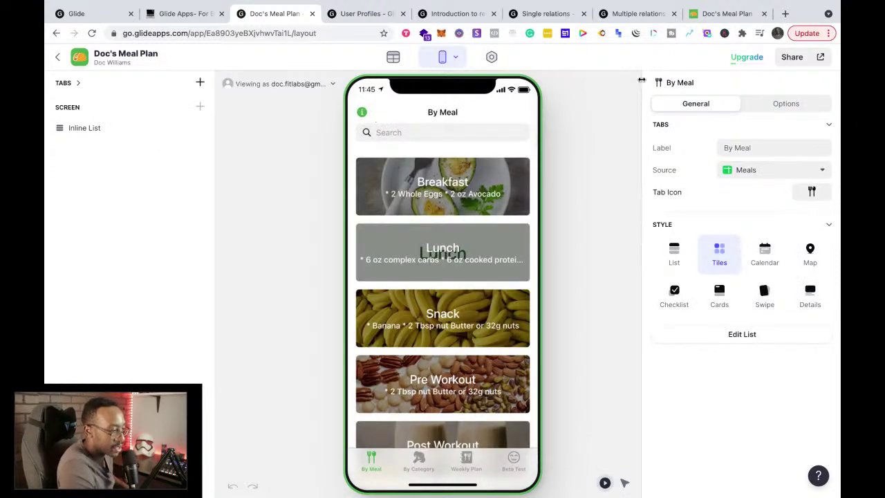
Step: Browse the By Meal list's General, Options and Add Form settings without changing anything
{"action": "left_click", "coordinate": [706, 336]}
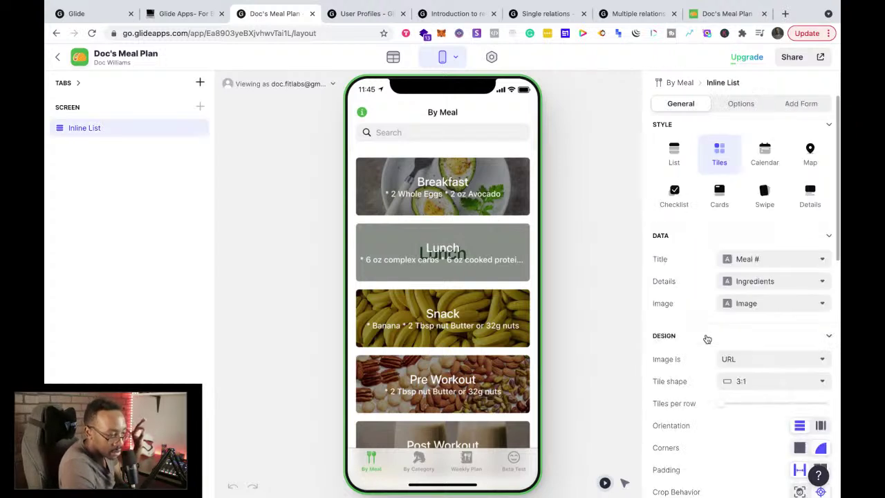
{"action": "scroll", "coordinate": [700, 353], "scroll_direction": "down", "scroll_amount": 8}
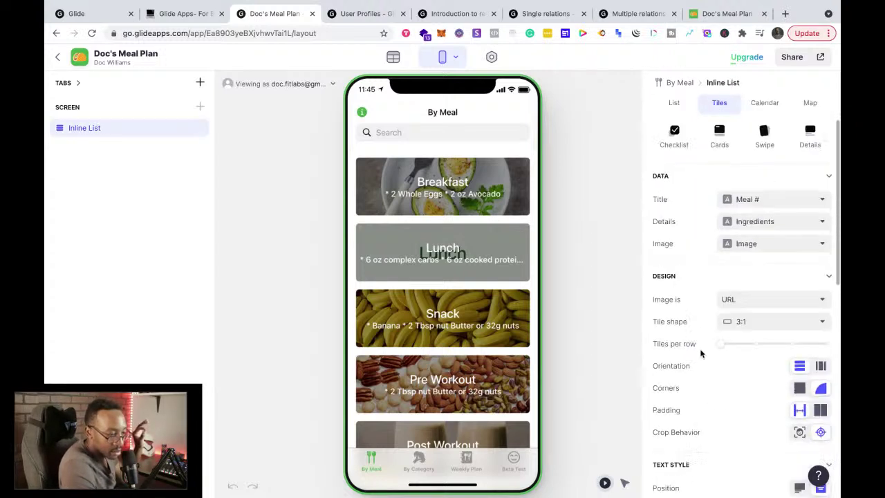
{"action": "scroll", "coordinate": [700, 353], "scroll_direction": "down", "scroll_amount": 3}
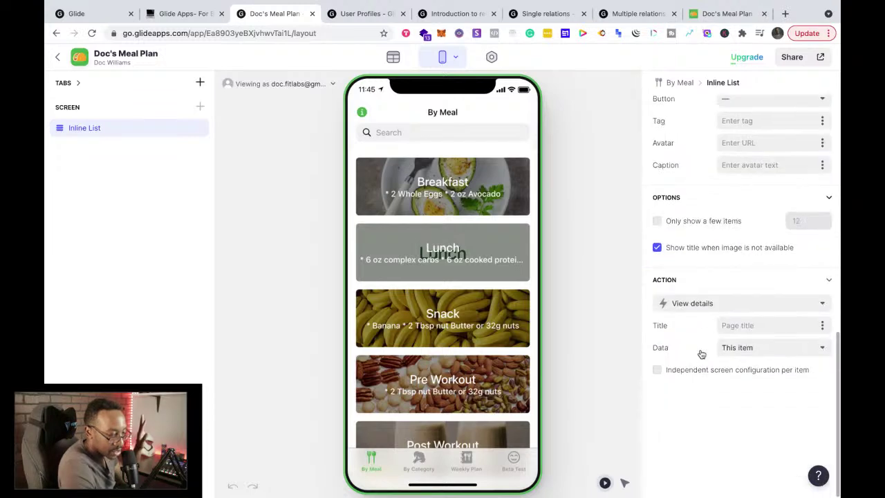
{"action": "scroll", "coordinate": [700, 353], "scroll_direction": "up", "scroll_amount": 8}
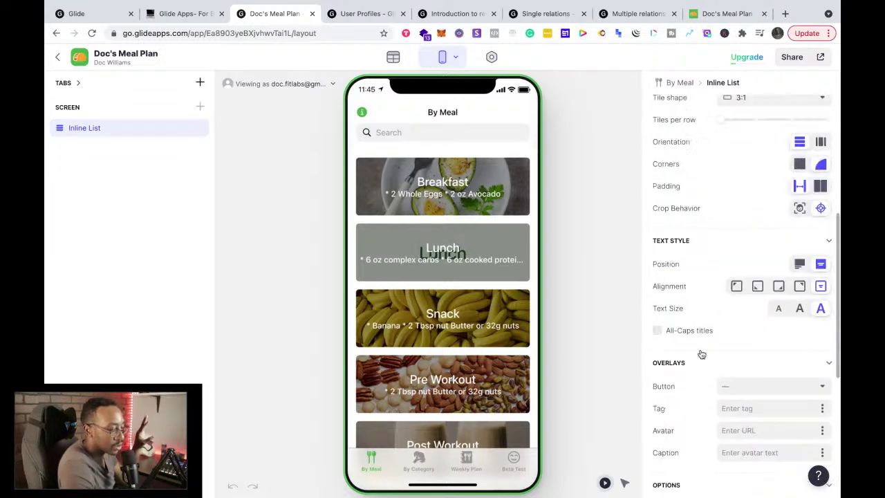
{"action": "scroll", "coordinate": [700, 354], "scroll_direction": "up", "scroll_amount": 3}
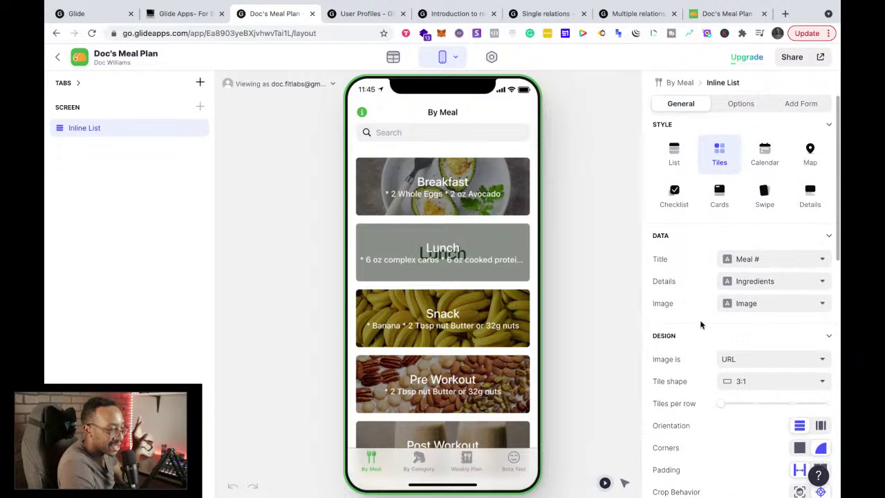
{"action": "left_click", "coordinate": [739, 104]}
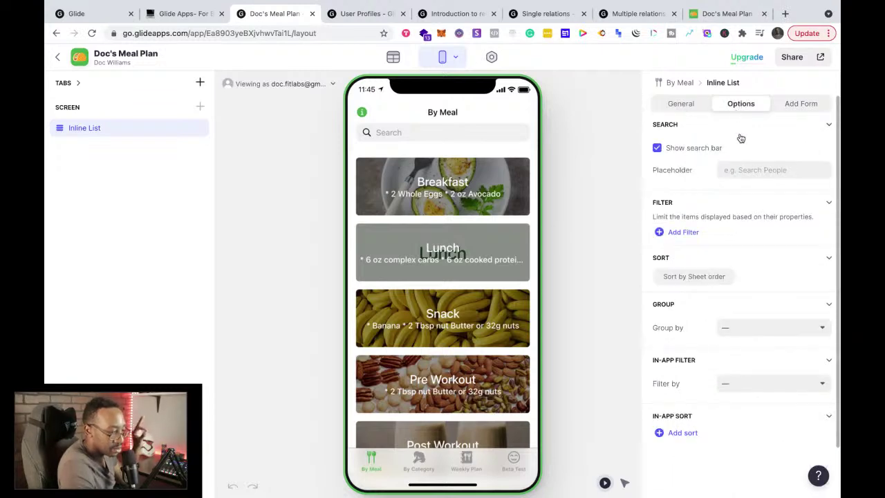
{"action": "scroll", "coordinate": [748, 188], "scroll_direction": "down", "scroll_amount": 1}
{"action": "scroll", "coordinate": [748, 188], "scroll_direction": "up", "scroll_amount": 1}
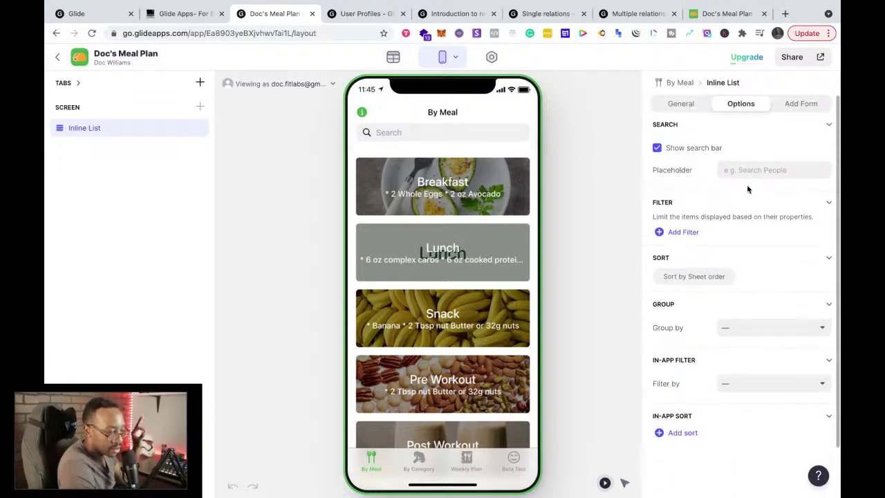
{"action": "left_click", "coordinate": [795, 105]}
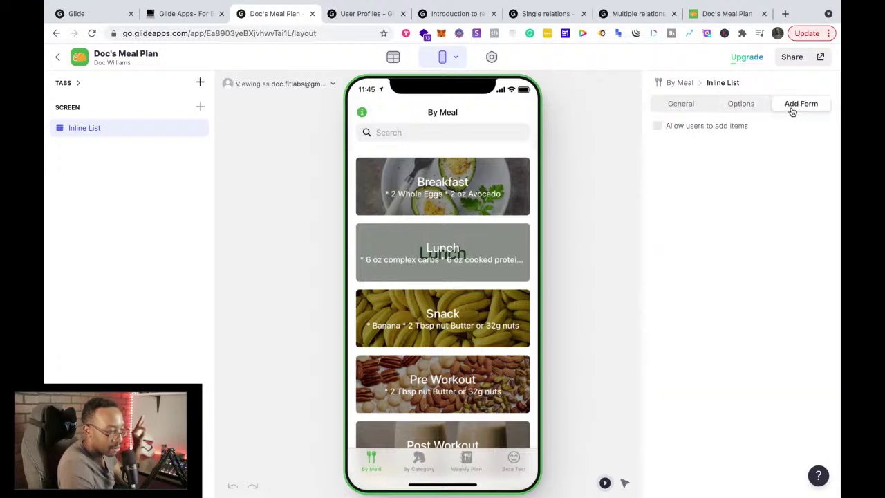
{"action": "left_click", "coordinate": [682, 103]}
{"action": "left_click", "coordinate": [679, 83]}
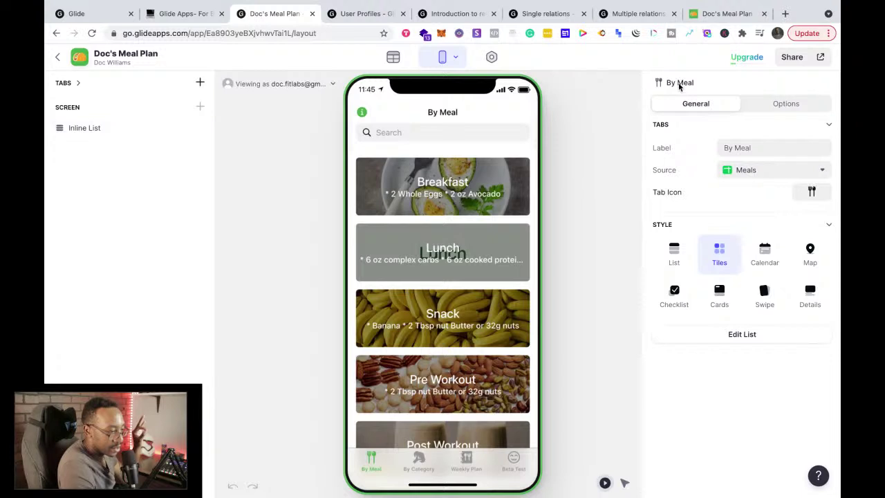
Step: Preview the By Category and Weekly Plan tabs, return to By Meal, then view the User Profiles docs
{"action": "left_click", "coordinate": [408, 462]}
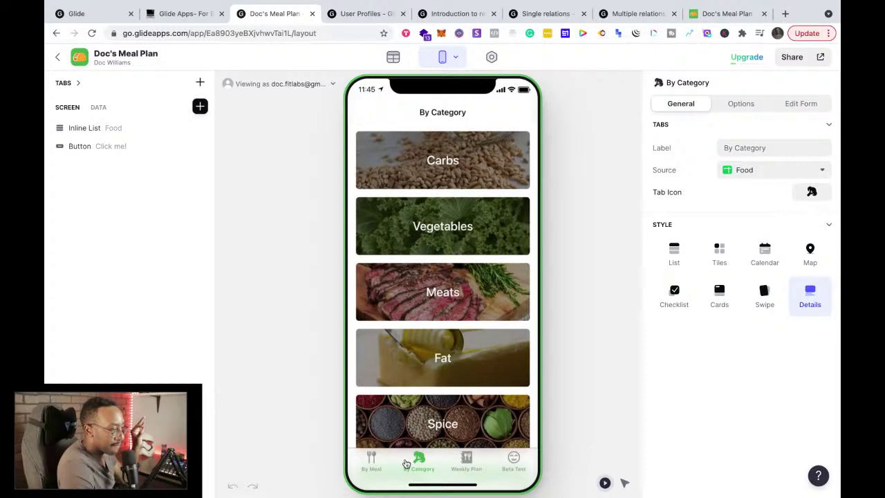
{"action": "left_click", "coordinate": [463, 461]}
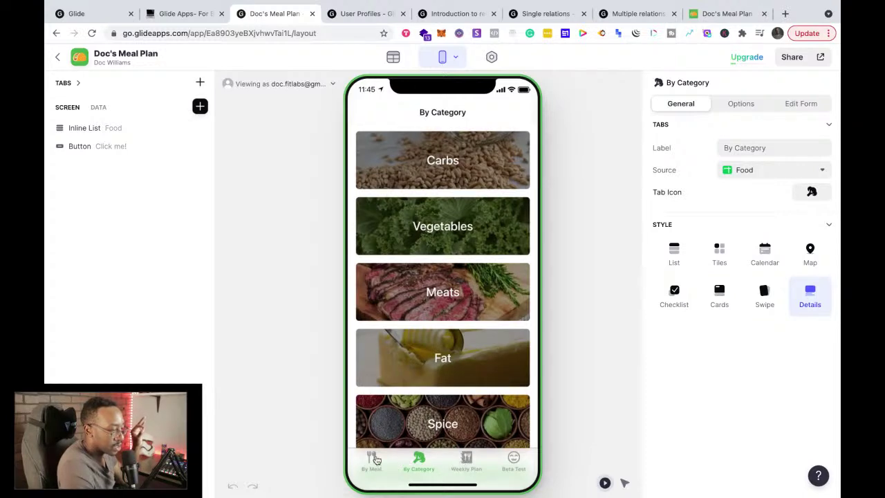
{"action": "left_click", "coordinate": [371, 460]}
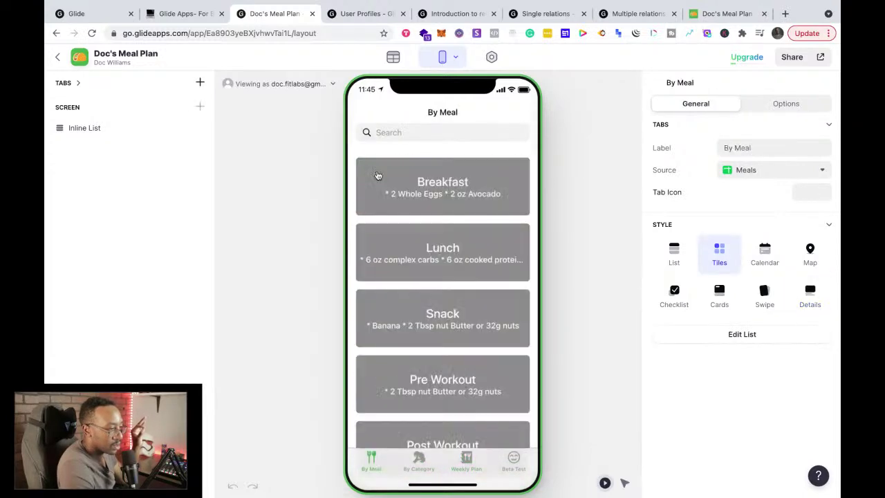
{"action": "left_click", "coordinate": [354, 14]}
Step: Read the docs' 'Setting the User Profiles Table' section, then return to the Doc's Meal Plan editor
{"action": "scroll", "coordinate": [378, 206], "scroll_direction": "up", "scroll_amount": 3}
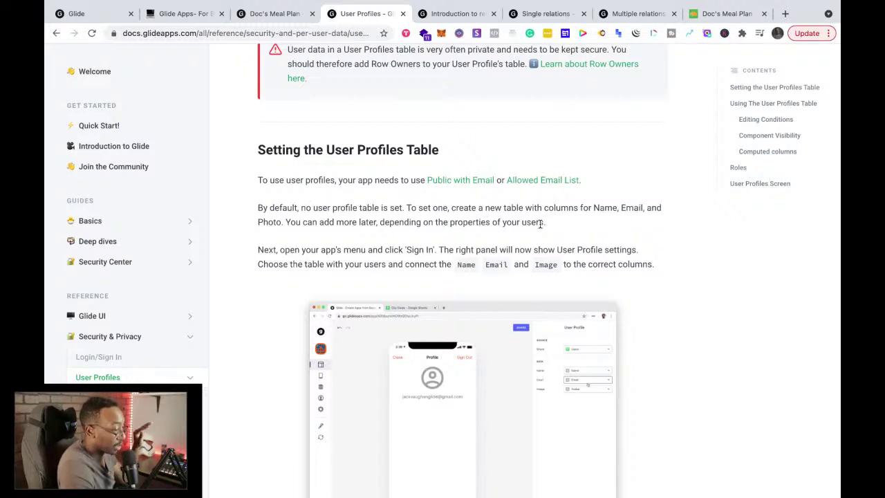
{"action": "scroll", "coordinate": [377, 190], "scroll_direction": "down", "scroll_amount": 1}
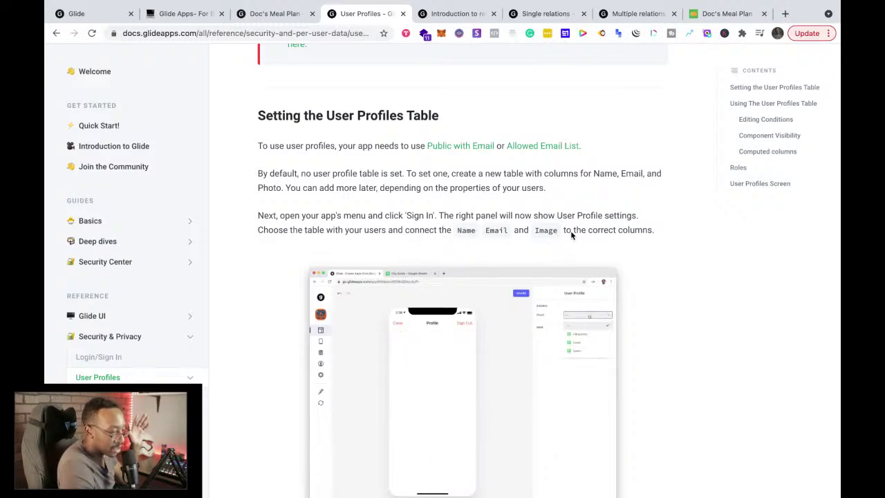
{"action": "left_click", "coordinate": [267, 14]}
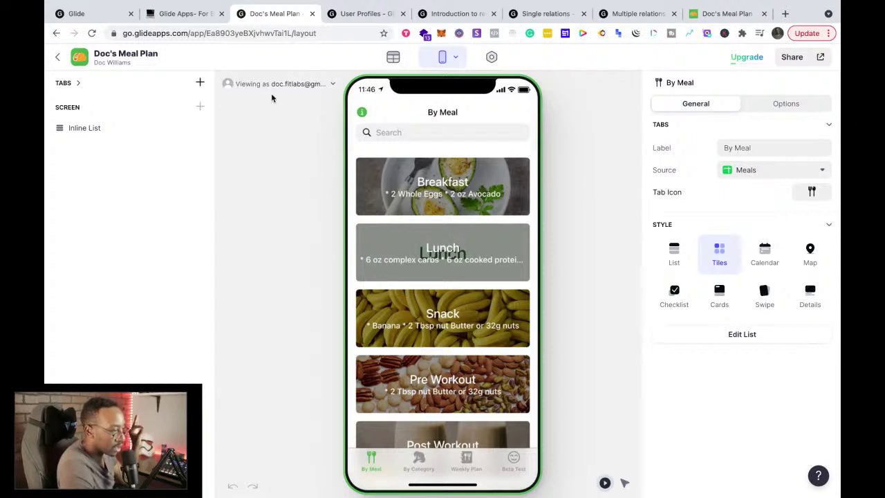
Step: Try Users as the By Meal tab's data source, then set it back to Meals
{"action": "left_click", "coordinate": [772, 104]}
{"action": "left_click", "coordinate": [690, 104]}
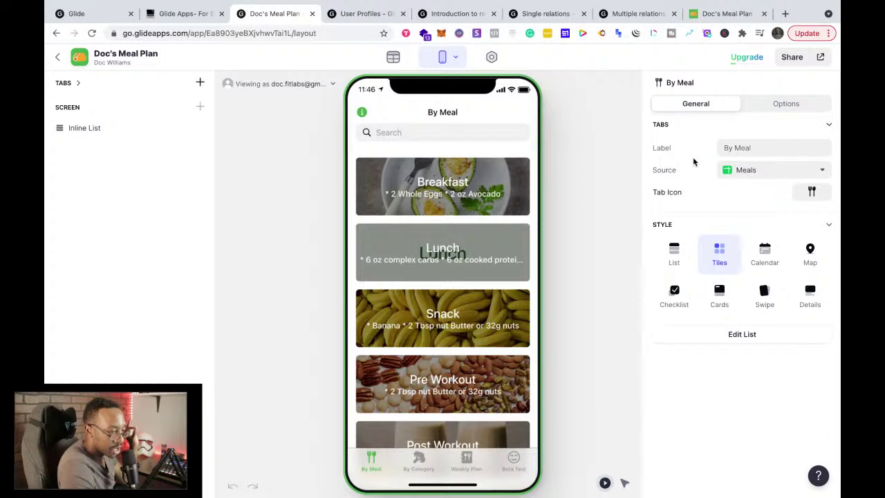
{"action": "left_click", "coordinate": [752, 174]}
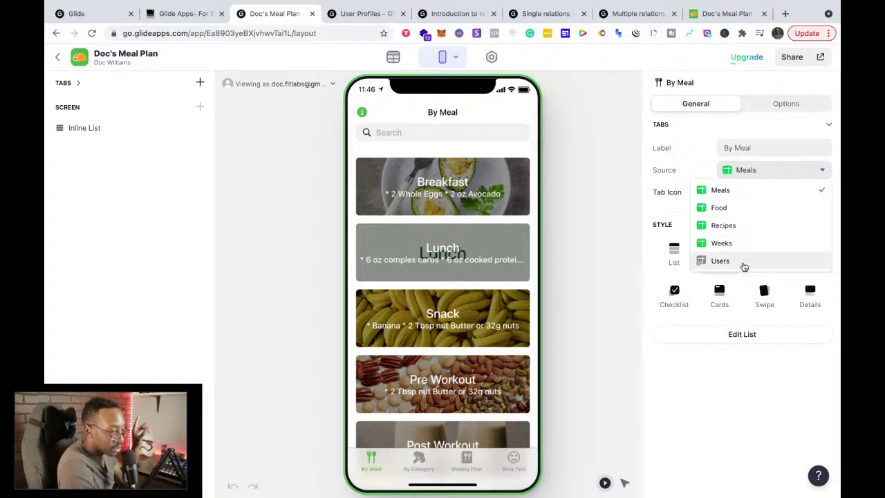
{"action": "left_click", "coordinate": [719, 260]}
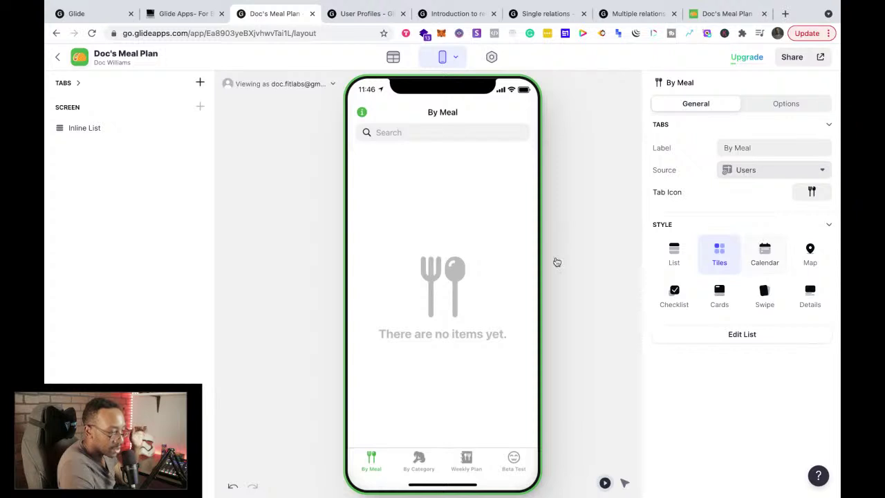
{"action": "left_click", "coordinate": [739, 170]}
{"action": "left_click", "coordinate": [738, 192]}
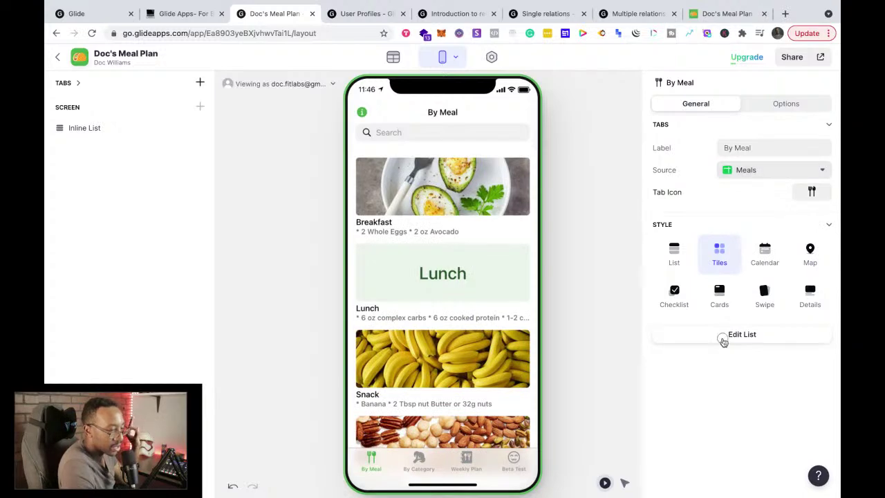
Step: Scroll through the By Meal list's settings, then preview the By Category tab
{"action": "left_click", "coordinate": [722, 335]}
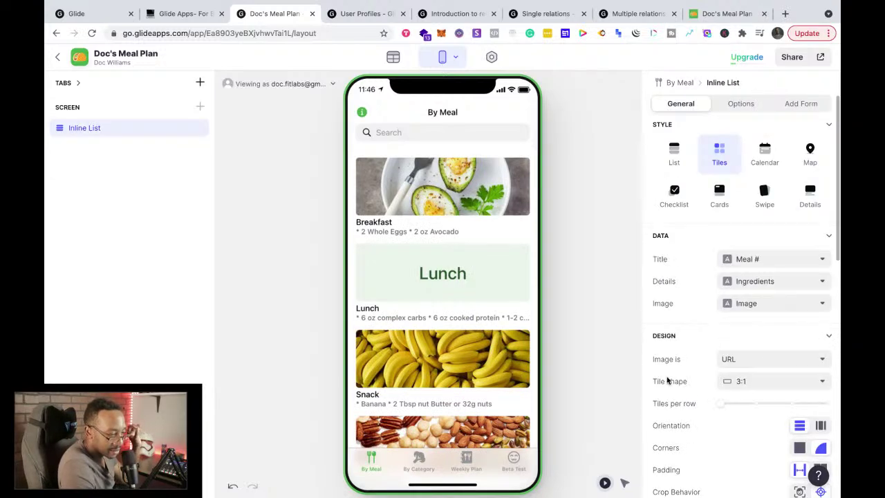
{"action": "scroll", "coordinate": [667, 380], "scroll_direction": "down", "scroll_amount": 5}
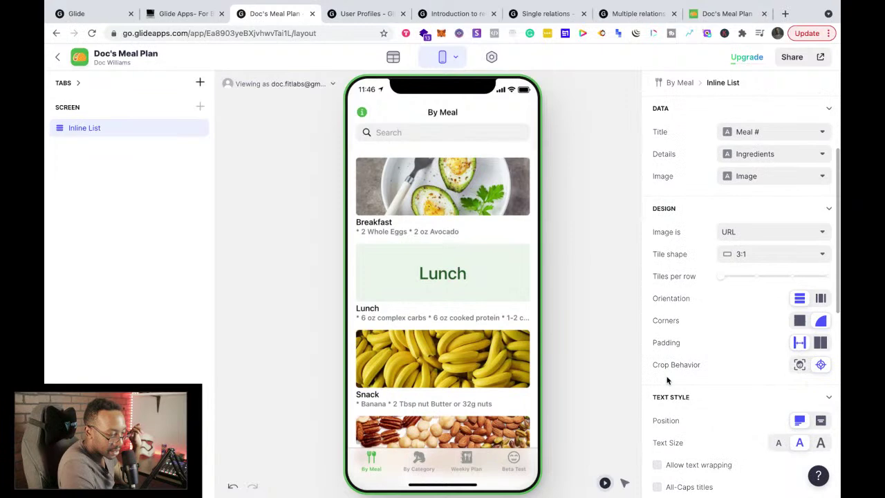
{"action": "scroll", "coordinate": [667, 380], "scroll_direction": "down", "scroll_amount": 3}
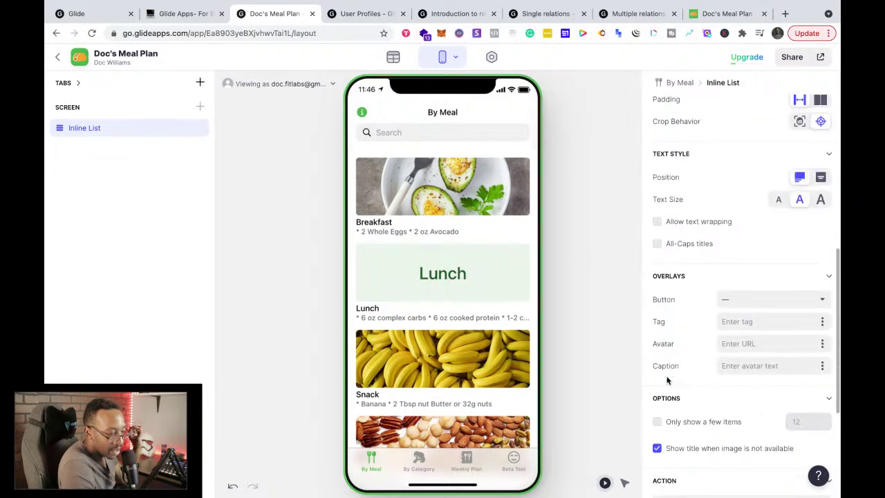
{"action": "scroll", "coordinate": [667, 379], "scroll_direction": "down", "scroll_amount": 1}
{"action": "scroll", "coordinate": [667, 379], "scroll_direction": "down", "scroll_amount": 2}
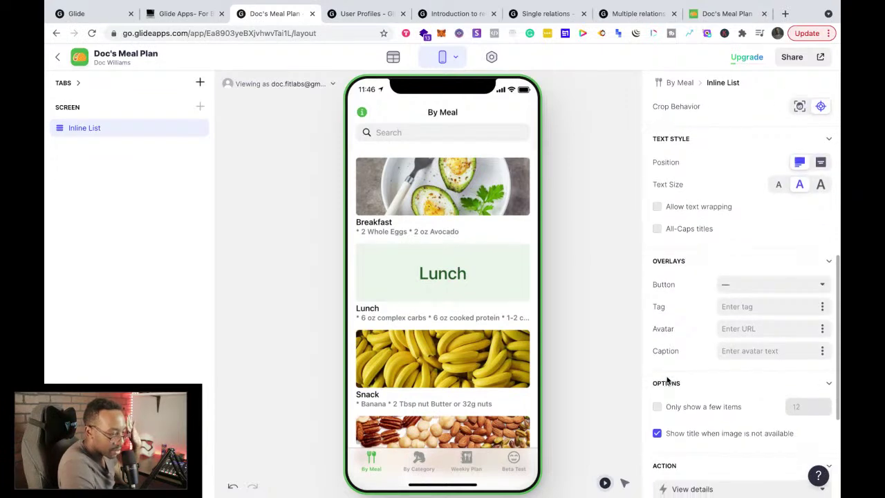
{"action": "scroll", "coordinate": [667, 380], "scroll_direction": "down", "scroll_amount": 2}
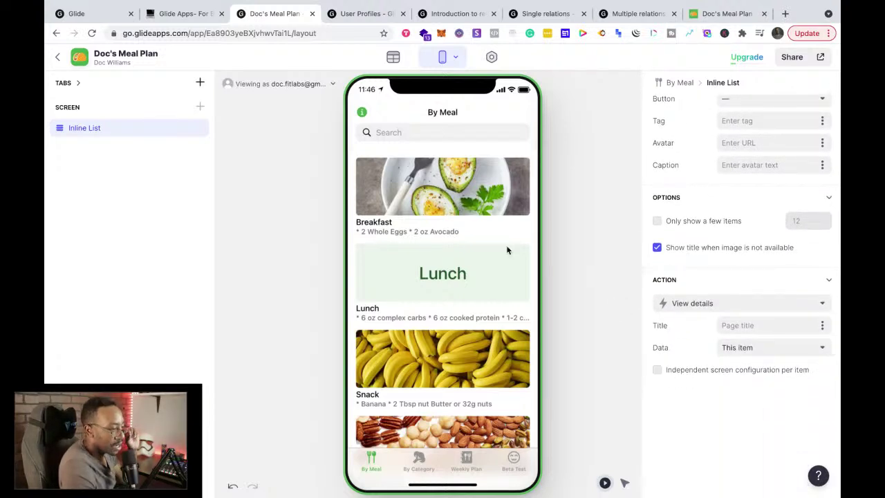
{"action": "left_click", "coordinate": [418, 462]}
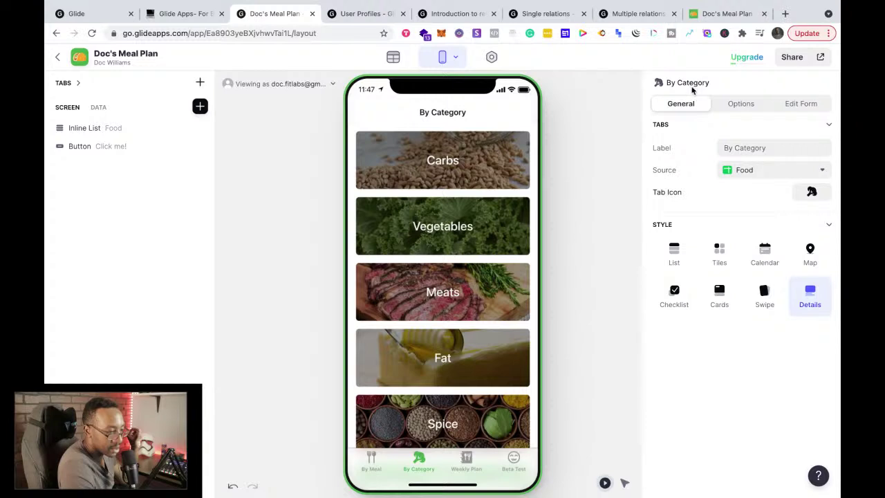
Step: Keep Food as By Category's source, check the docs, then return to By Meal and app settings
{"action": "left_click", "coordinate": [747, 171]}
{"action": "left_click", "coordinate": [748, 171]}
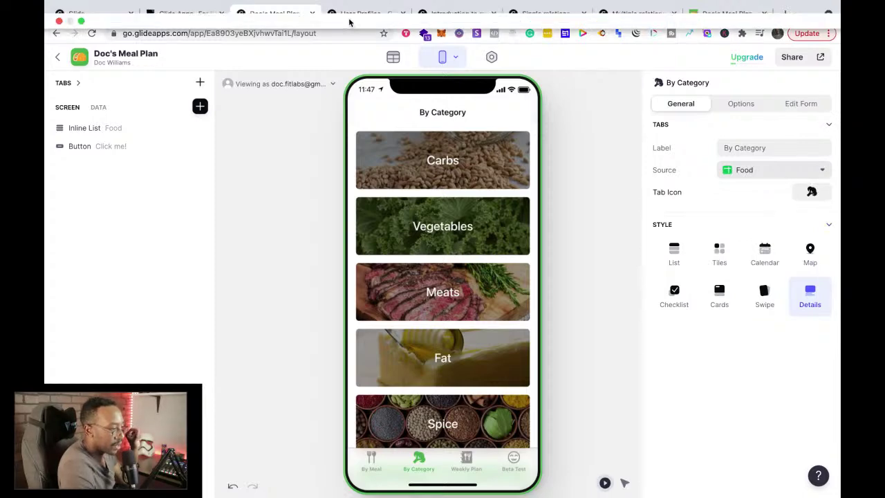
{"action": "left_click", "coordinate": [350, 44]}
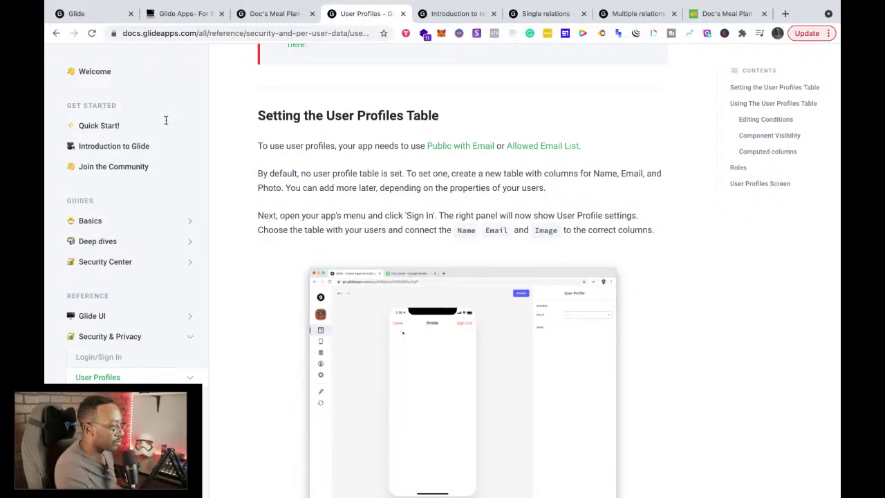
{"action": "left_click", "coordinate": [255, 16]}
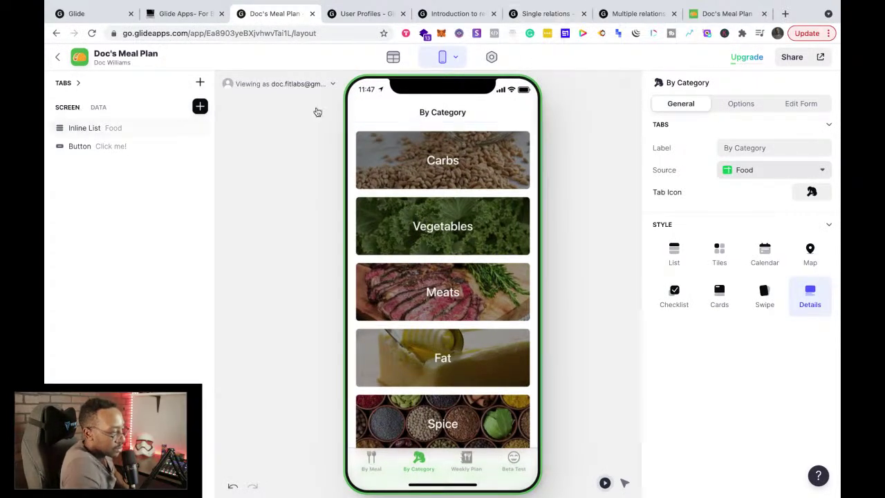
{"action": "left_click", "coordinate": [369, 463]}
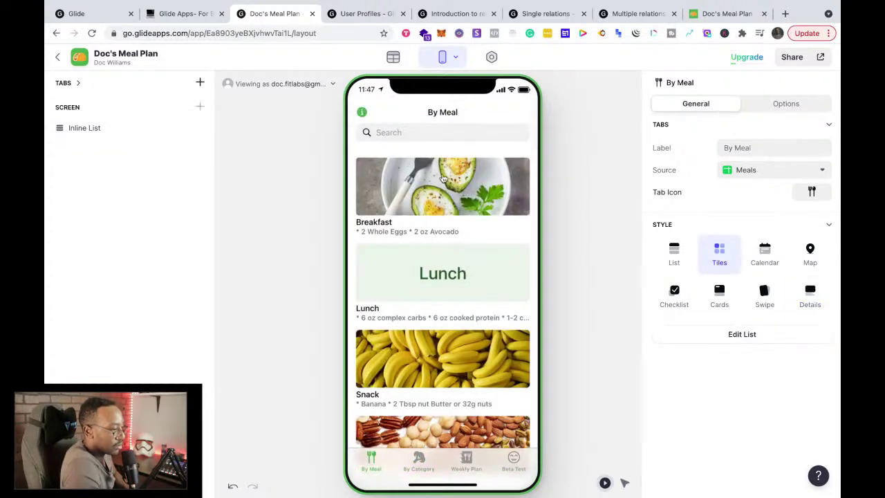
{"action": "left_click", "coordinate": [489, 61]}
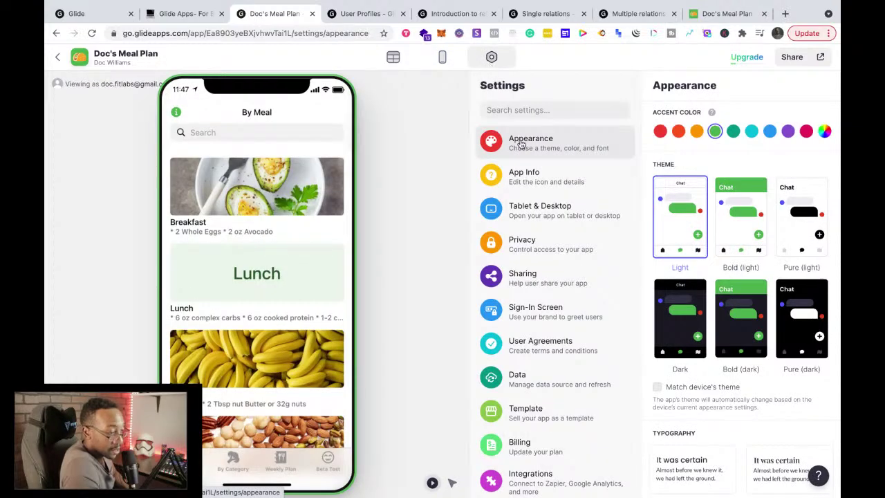
Step: Scroll Appearance, open Sign-In Screen settings, then move to the User Profiles and Multiple relations docs
{"action": "scroll", "coordinate": [732, 236], "scroll_direction": "down", "scroll_amount": 5}
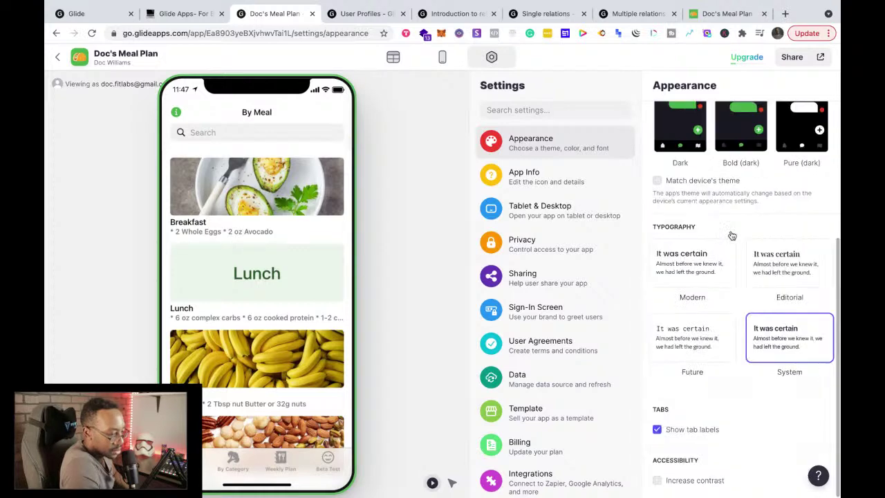
{"action": "left_click", "coordinate": [551, 313]}
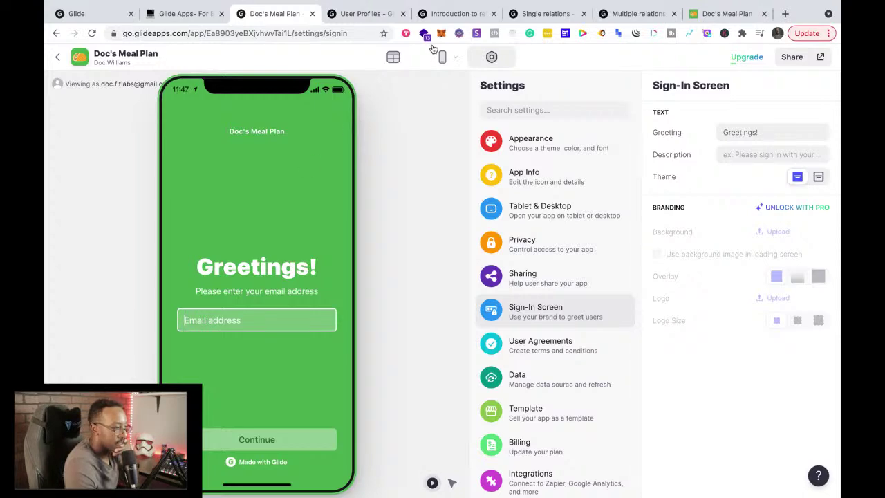
{"action": "left_click", "coordinate": [374, 14]}
{"action": "left_click", "coordinate": [612, 14]}
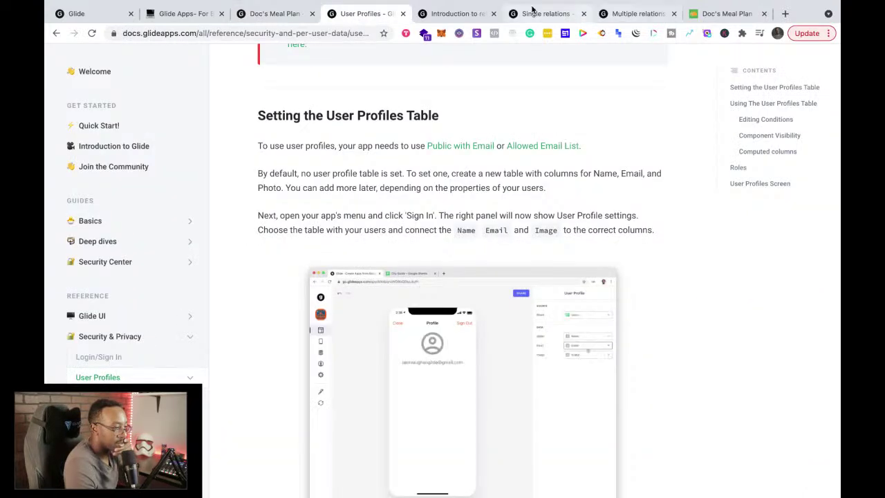
Step: After glancing at the docs and My Apps, open glideapps.com Pricing in a new tab and expand the Pro App features
{"action": "left_click", "coordinate": [533, 15]}
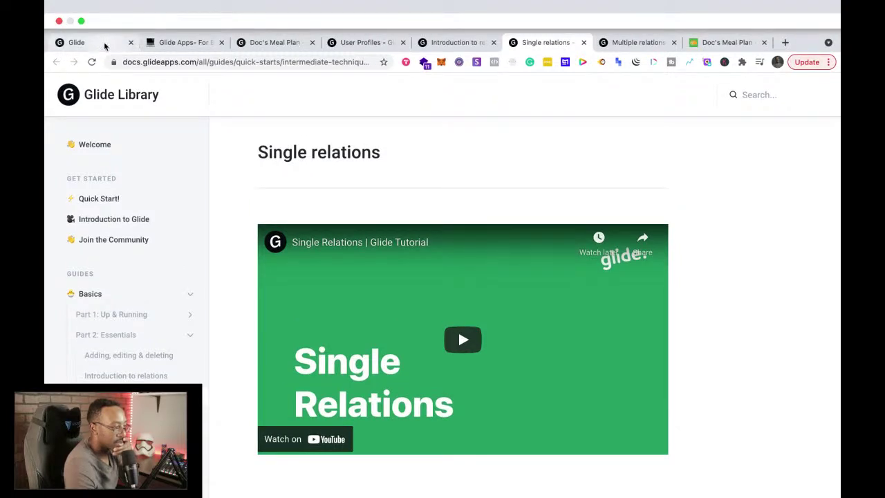
{"action": "left_click", "coordinate": [105, 44]}
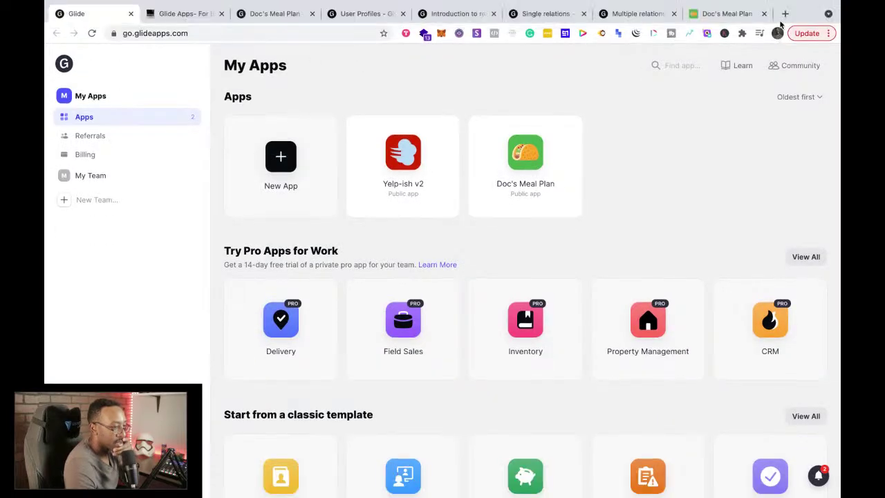
{"action": "left_click", "coordinate": [785, 14]}
{"action": "type", "text": "g"}
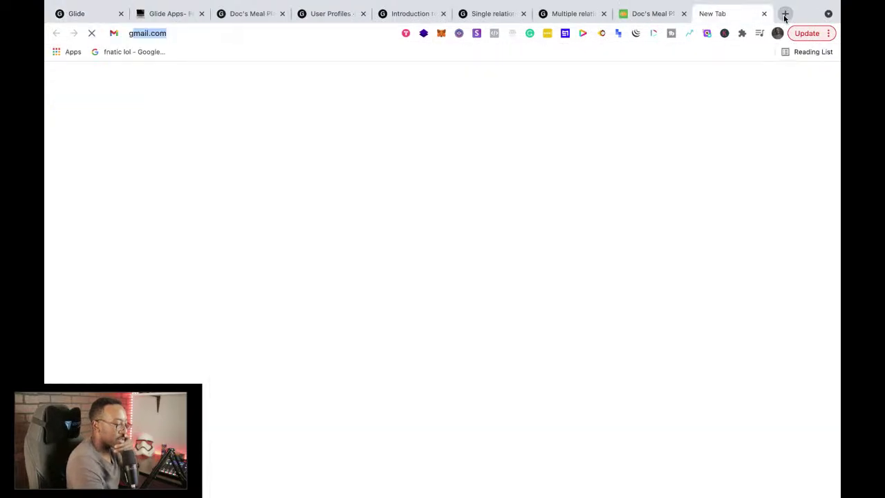
{"action": "type", "text": "lide"}
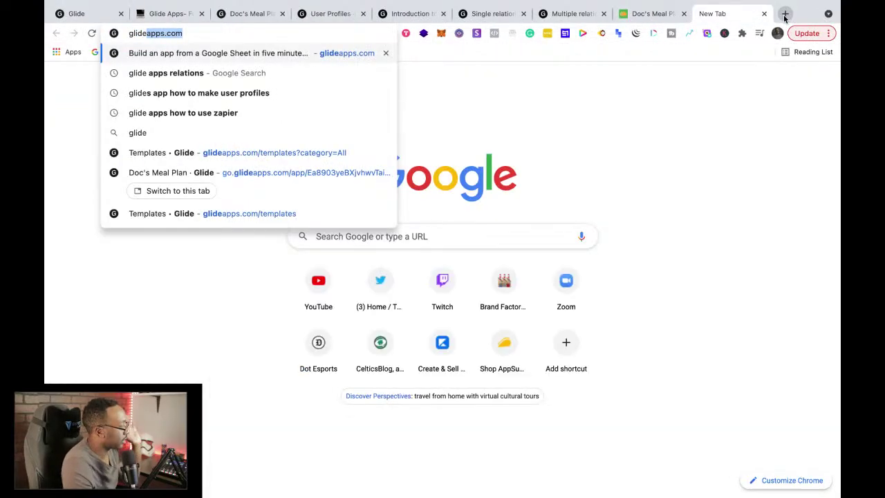
{"action": "key", "text": "Return"}
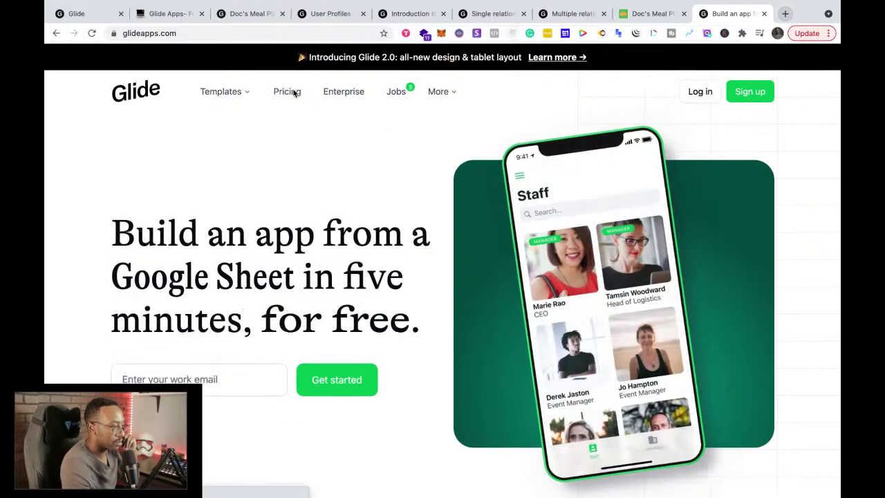
{"action": "left_click", "coordinate": [294, 90]}
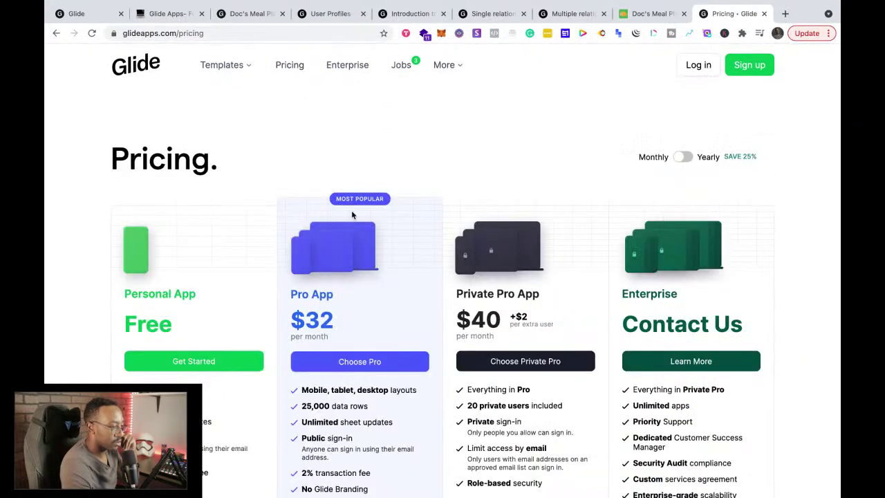
{"action": "scroll", "coordinate": [353, 242], "scroll_direction": "down", "scroll_amount": 2}
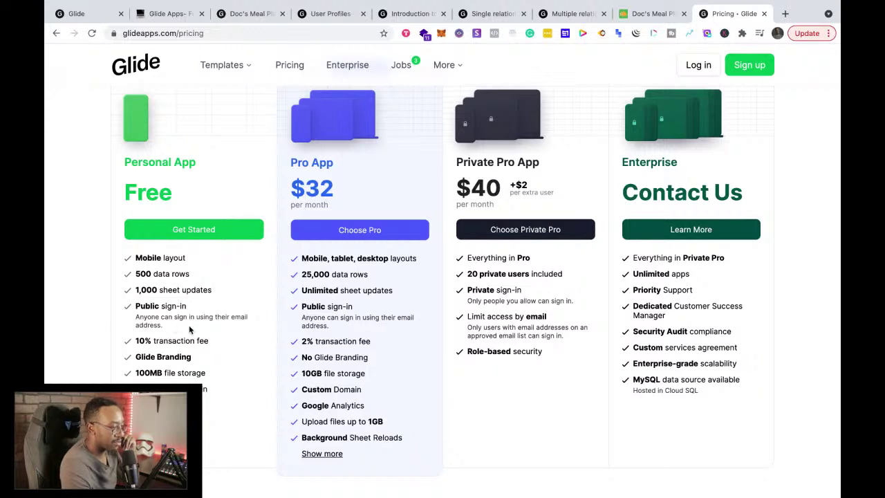
{"action": "left_click", "coordinate": [156, 405]}
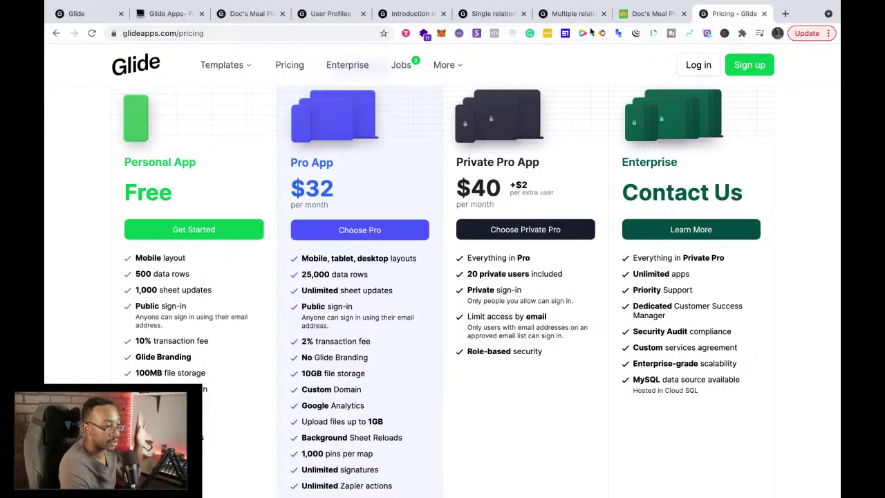
Step: Check that Doc's Meal Plan's Users table has only Name, Email and Photo, then return to the layout
{"action": "left_click", "coordinate": [261, 17]}
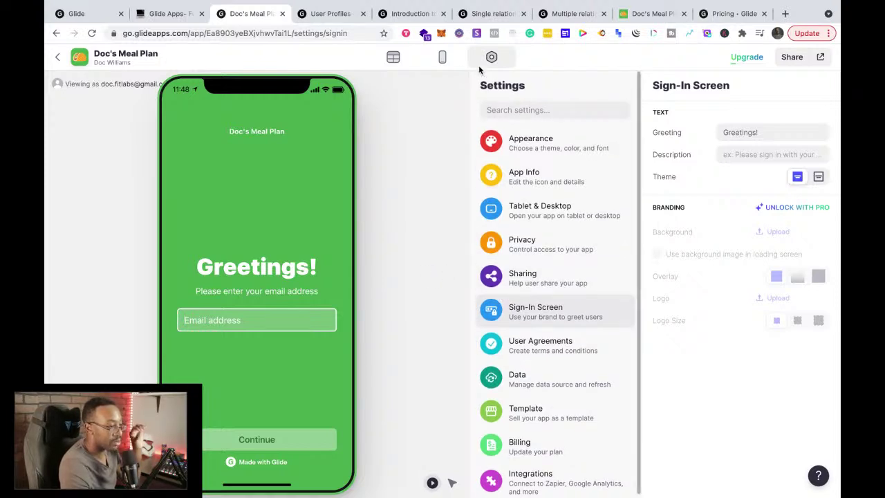
{"action": "left_click", "coordinate": [397, 62]}
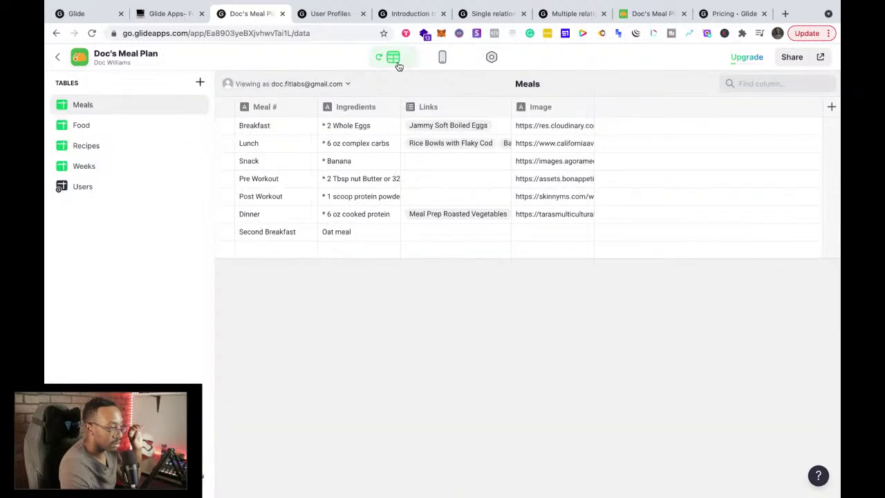
{"action": "left_click", "coordinate": [76, 188]}
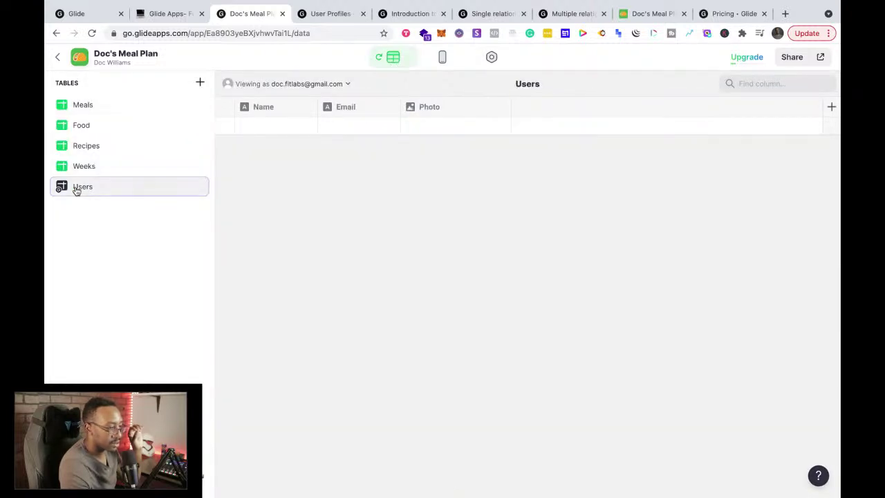
{"action": "left_click", "coordinate": [354, 84]}
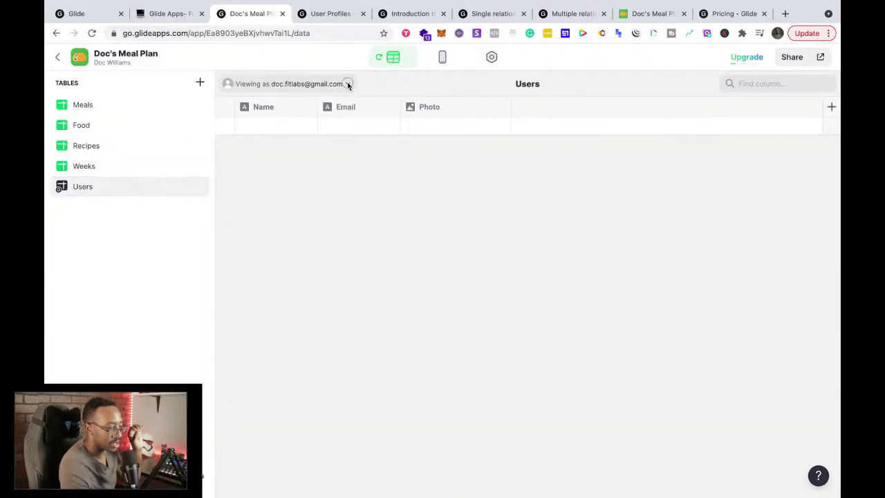
{"action": "left_click", "coordinate": [391, 89]}
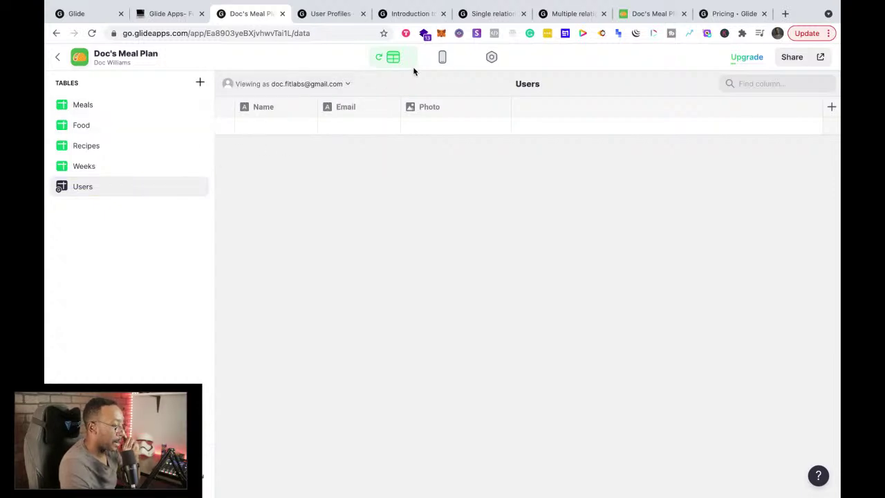
{"action": "left_click", "coordinate": [442, 59]}
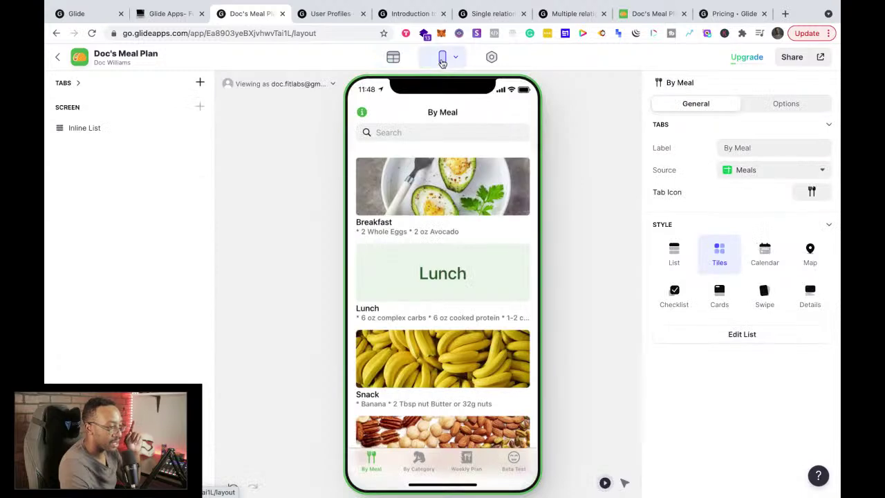
Step: On the User Profiles docs page, return to the top and play its tutorial video full screen
{"action": "left_click", "coordinate": [334, 16]}
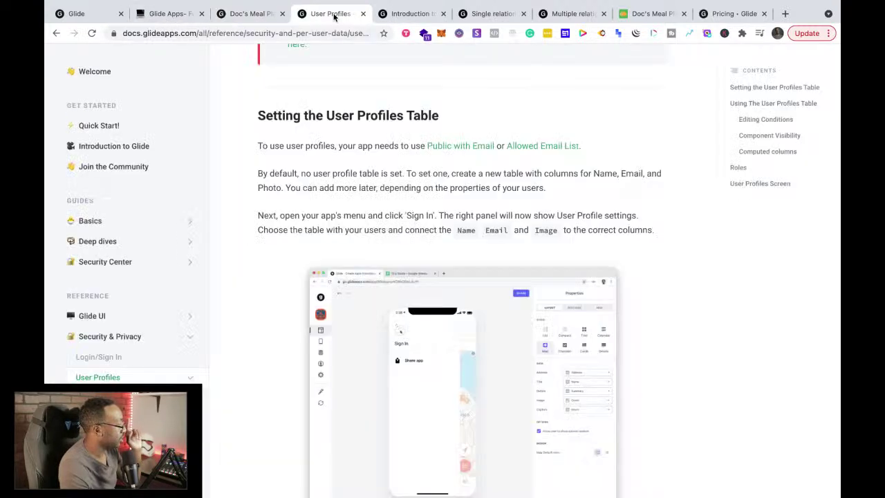
{"action": "scroll", "coordinate": [396, 246], "scroll_direction": "down", "scroll_amount": 3}
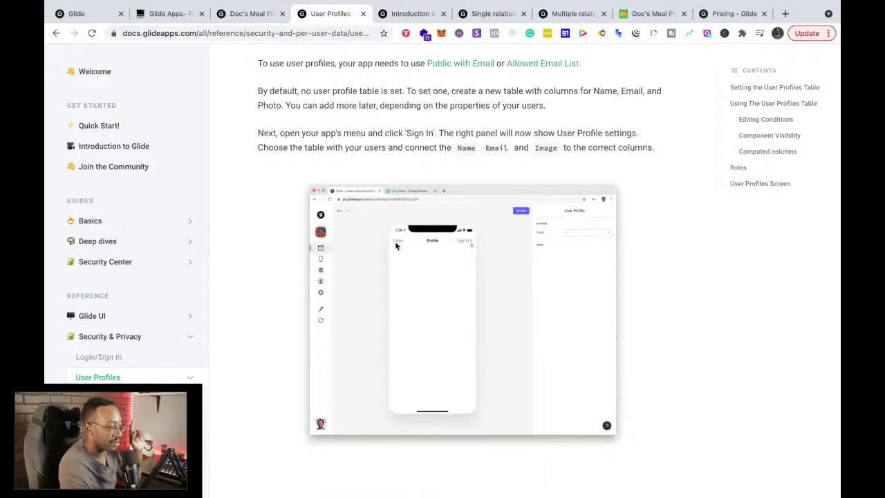
{"action": "scroll", "coordinate": [396, 246], "scroll_direction": "up", "scroll_amount": 7}
{"action": "scroll", "coordinate": [396, 247], "scroll_direction": "up", "scroll_amount": 10}
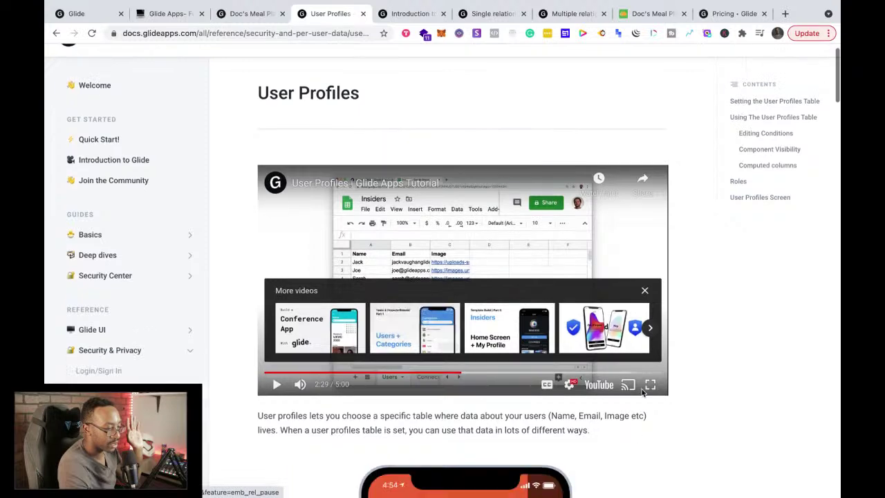
{"action": "left_click", "coordinate": [652, 384]}
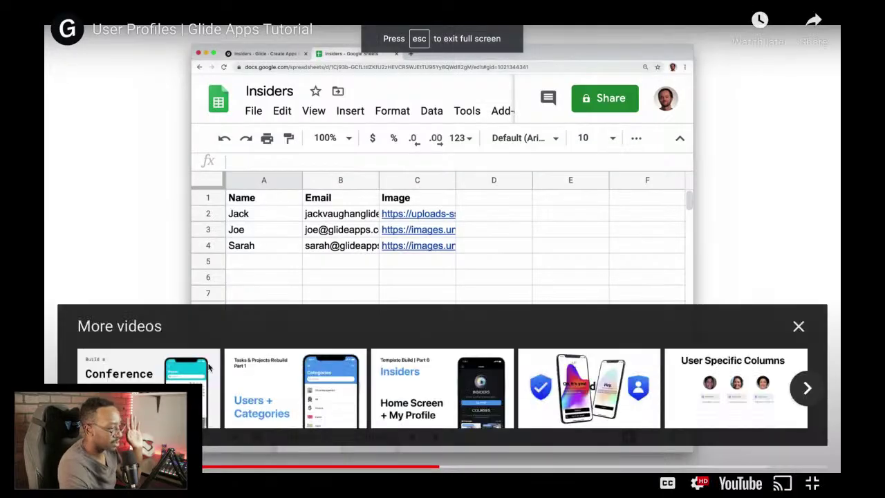
Step: Rewind the User Profiles tutorial back to the spreadsheet section
{"action": "left_click", "coordinate": [411, 469]}
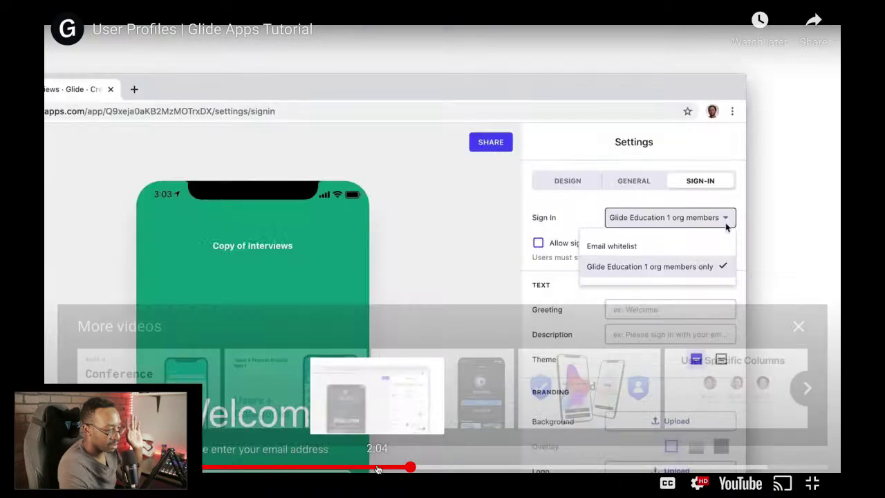
{"action": "left_click", "coordinate": [377, 470]}
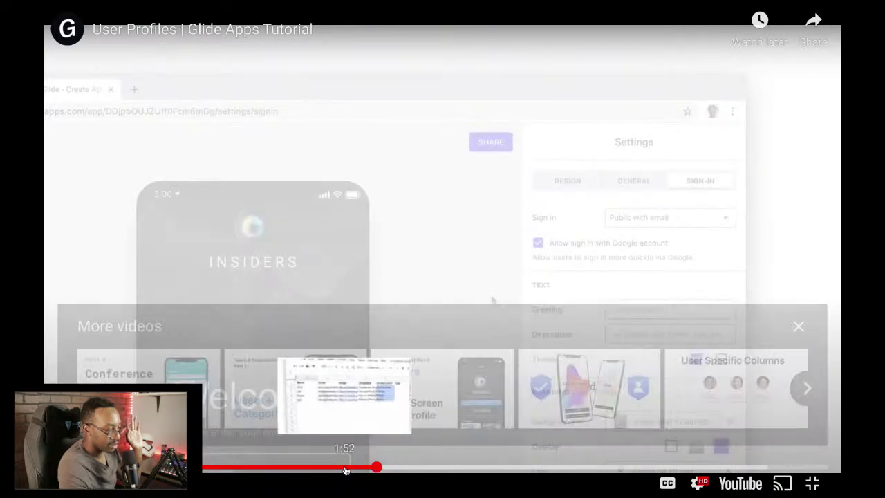
{"action": "left_click", "coordinate": [347, 469]}
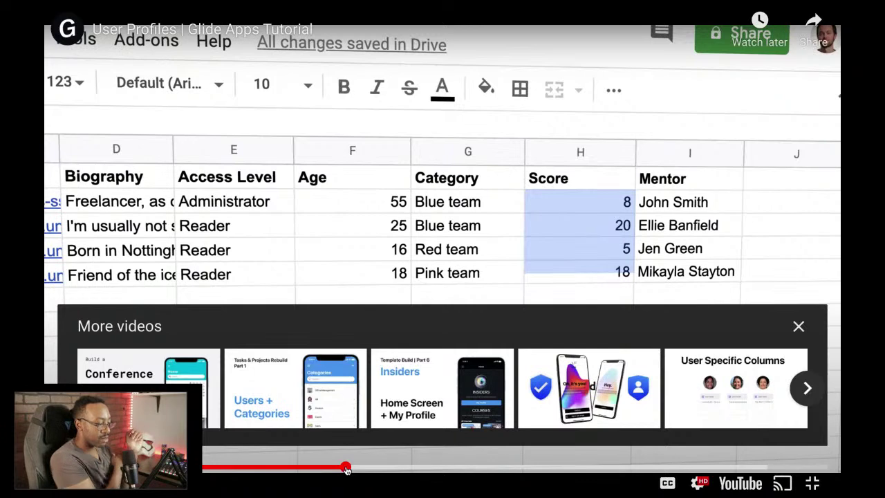
{"action": "left_click", "coordinate": [322, 469]}
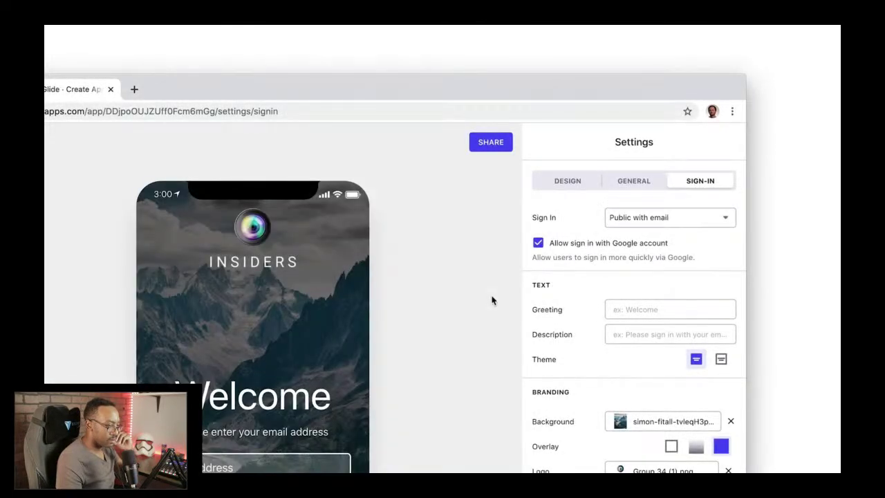
Step: Watch the tutorial, pause it at 2:26 on the profile screen, and exit full screen
{"action": "left_click", "coordinate": [646, 230]}
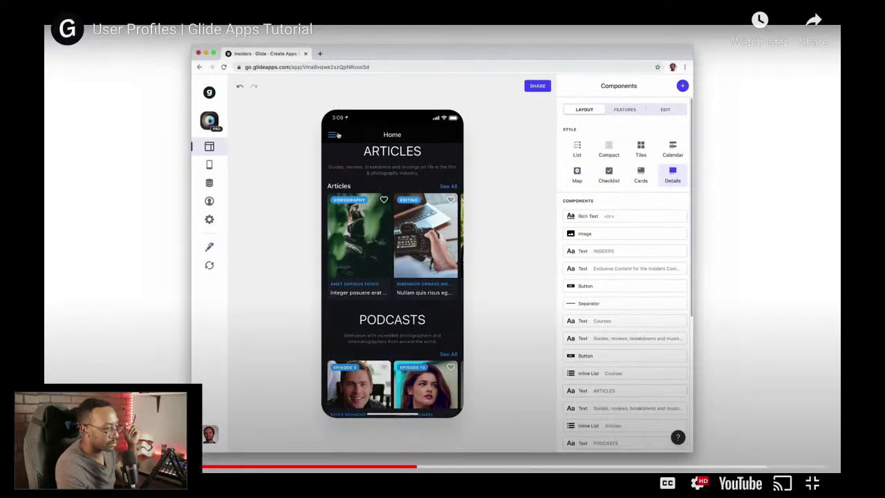
{"action": "left_click", "coordinate": [395, 223]}
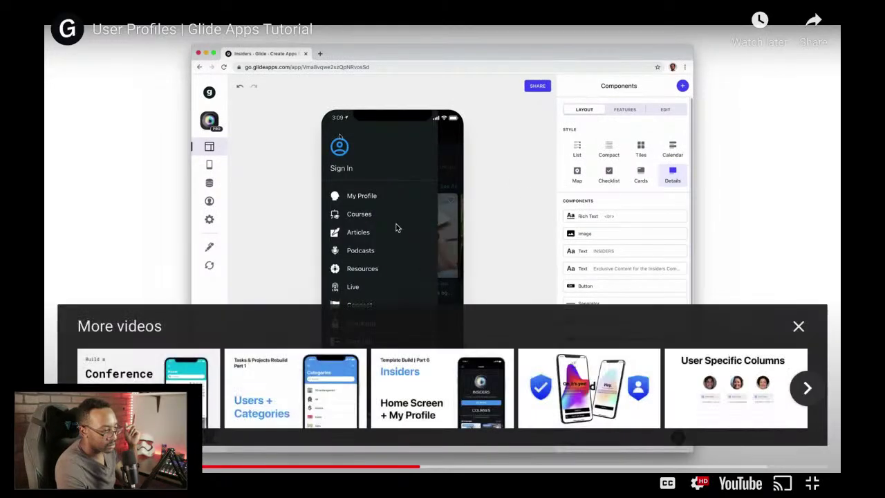
{"action": "left_click", "coordinate": [408, 191]}
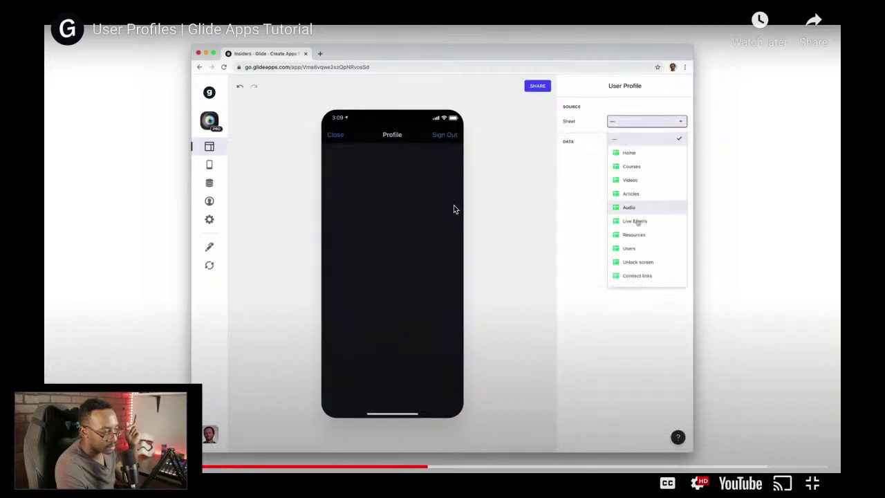
{"action": "left_click", "coordinate": [453, 206]}
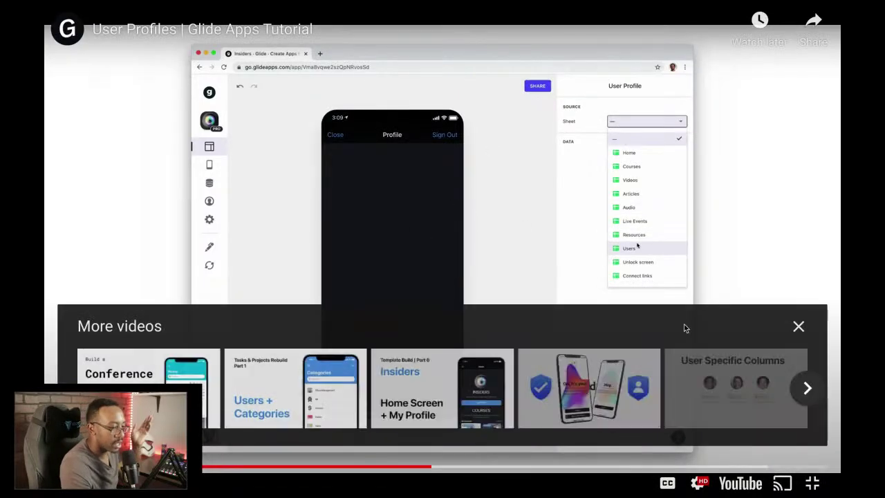
{"action": "left_click", "coordinate": [809, 472]}
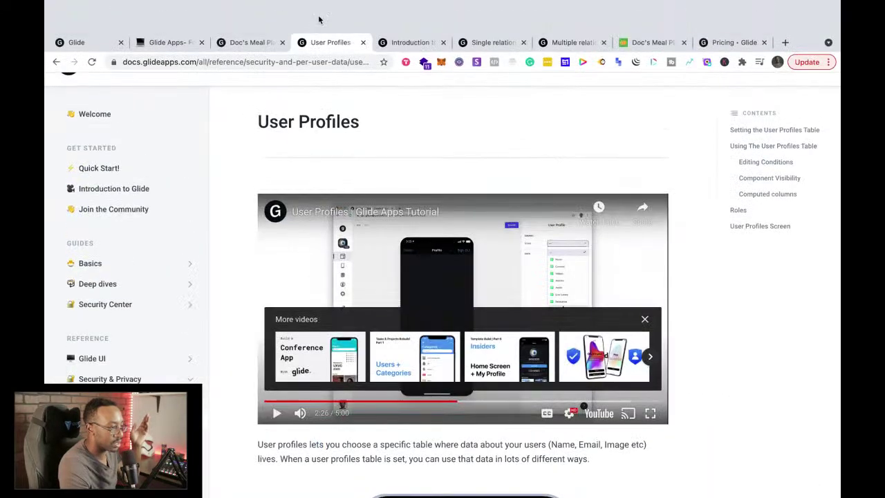
Step: Browse Doc's Meal Plan settings and set Privacy to Public with email, allowing Google sign-in
{"action": "left_click", "coordinate": [256, 43]}
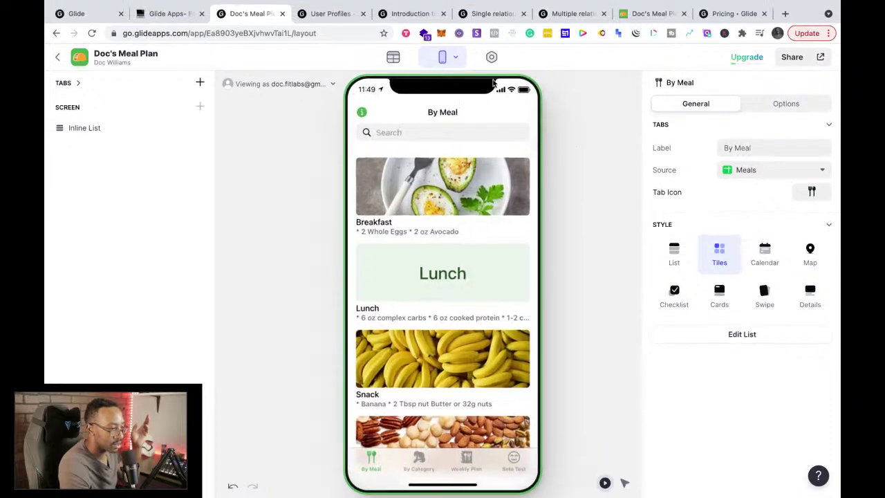
{"action": "left_click", "coordinate": [492, 60]}
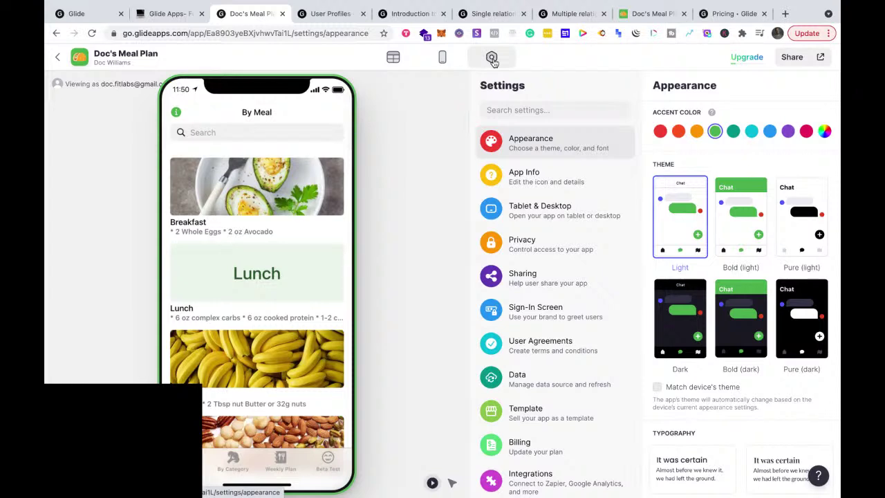
{"action": "left_click", "coordinate": [563, 317]}
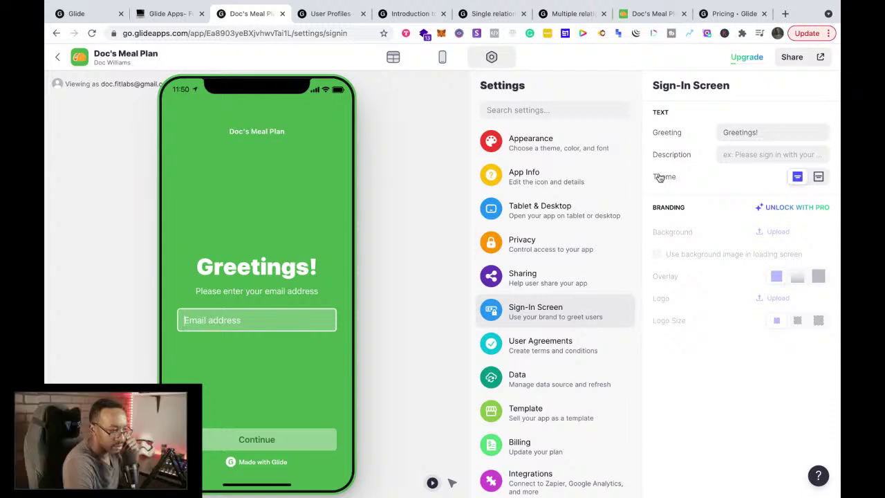
{"action": "left_click", "coordinate": [551, 147]}
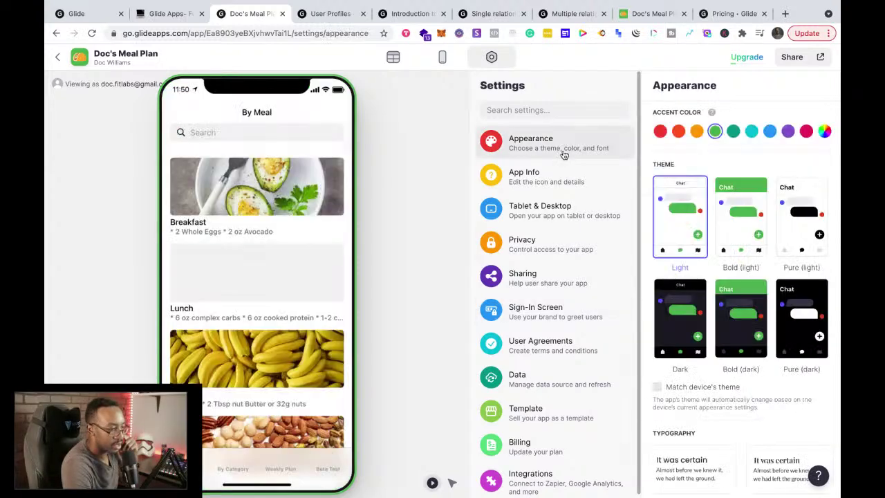
{"action": "left_click", "coordinate": [568, 191]}
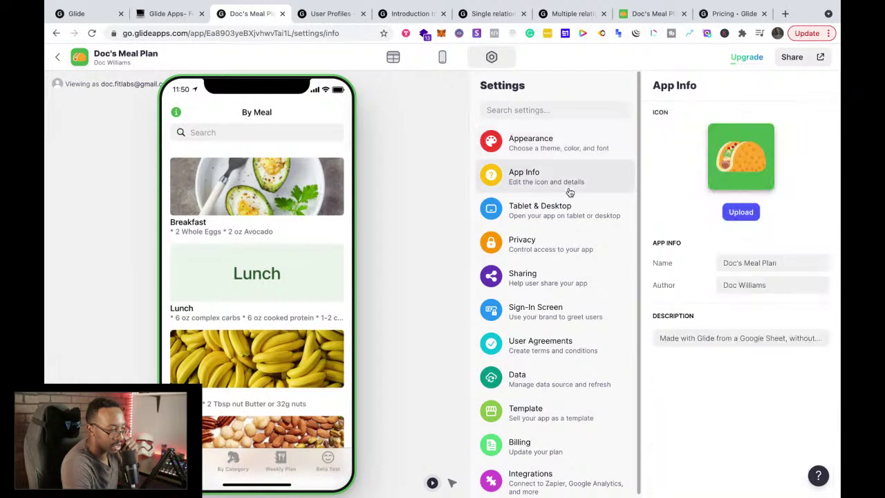
{"action": "left_click", "coordinate": [572, 222]}
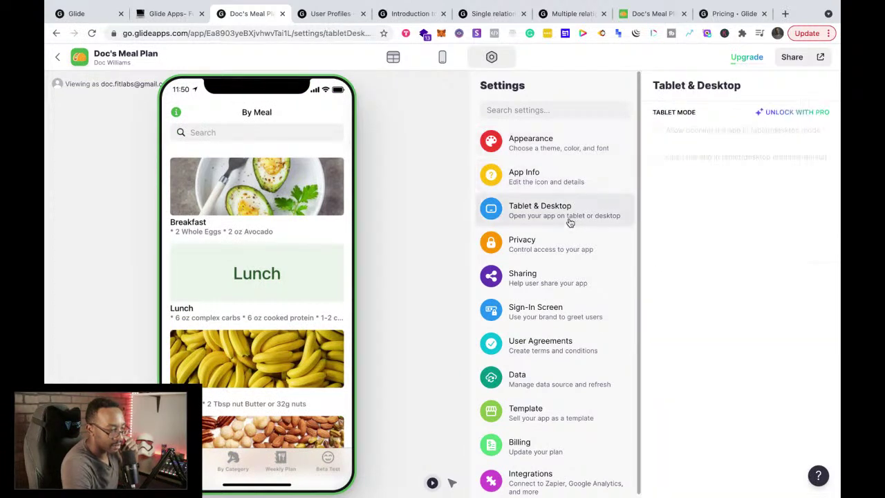
{"action": "left_click", "coordinate": [573, 248]}
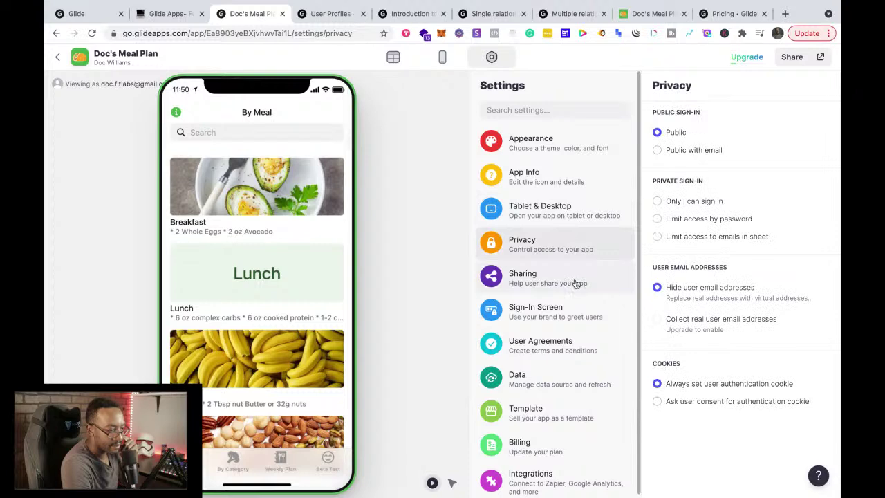
{"action": "left_click", "coordinate": [657, 151]}
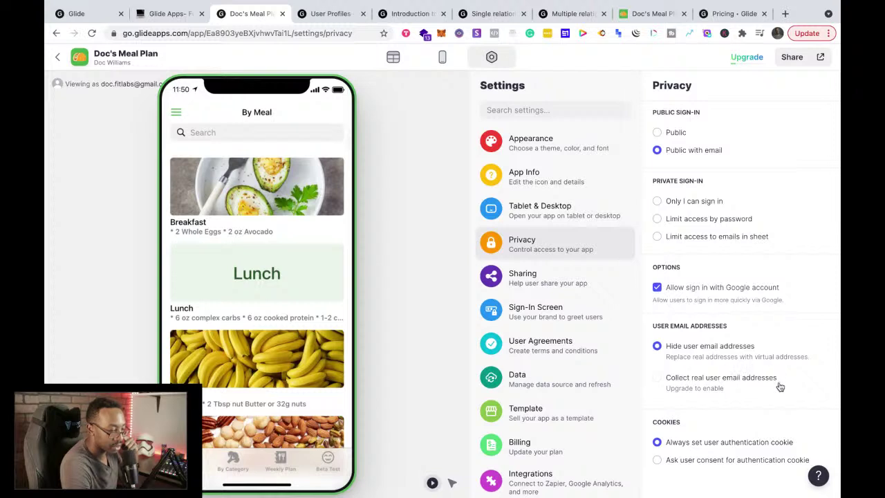
{"action": "left_click", "coordinate": [659, 384]}
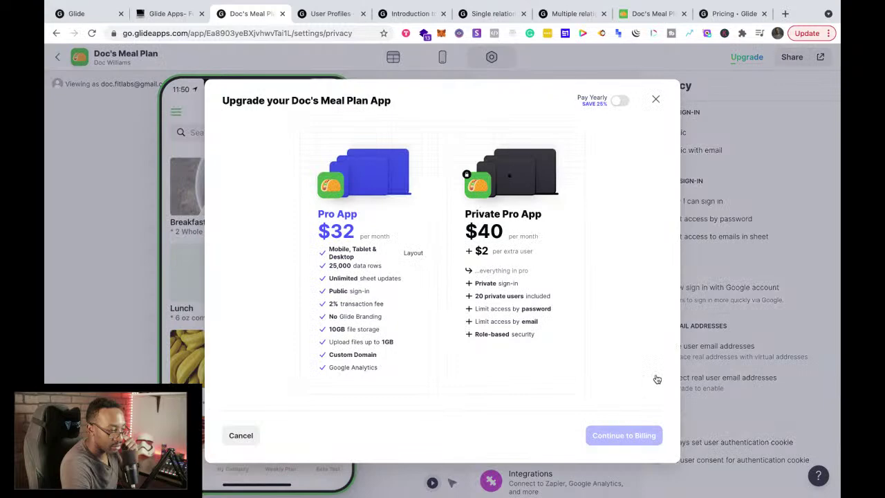
{"action": "left_click", "coordinate": [655, 100]}
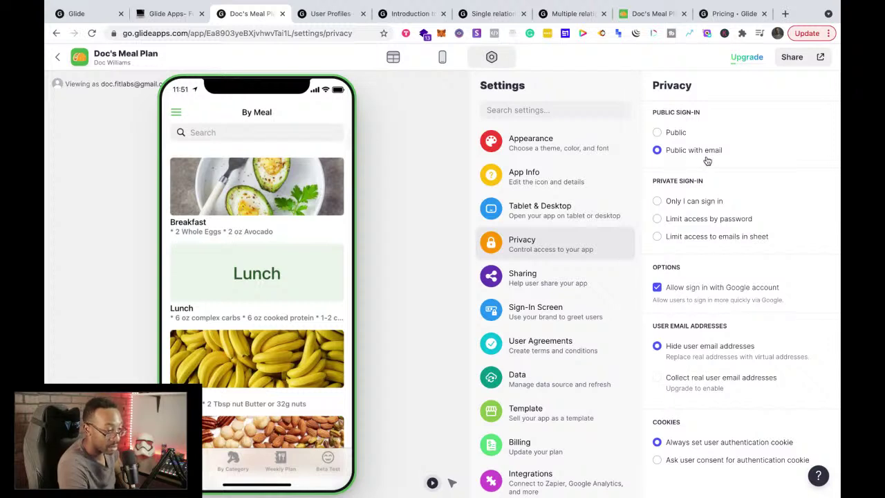
Step: Try the side drawer in the app preview a few times, then reopen settings on Appearance
{"action": "left_click", "coordinate": [442, 61]}
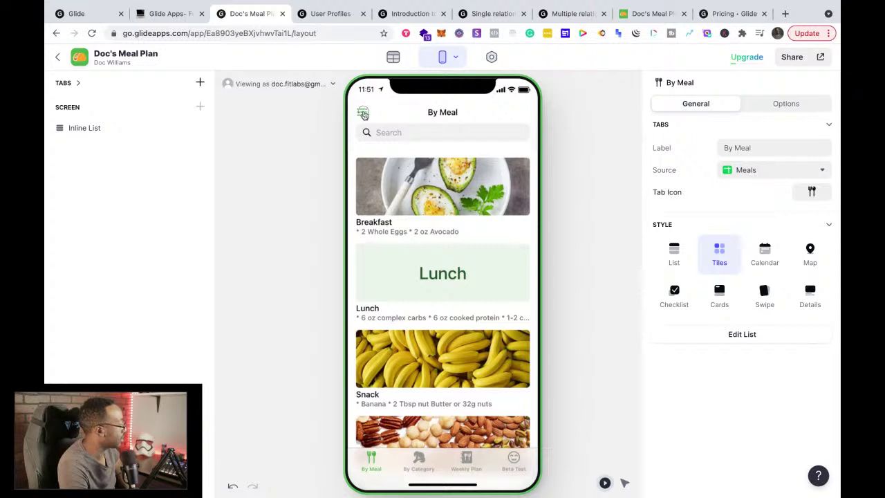
{"action": "left_click", "coordinate": [361, 113]}
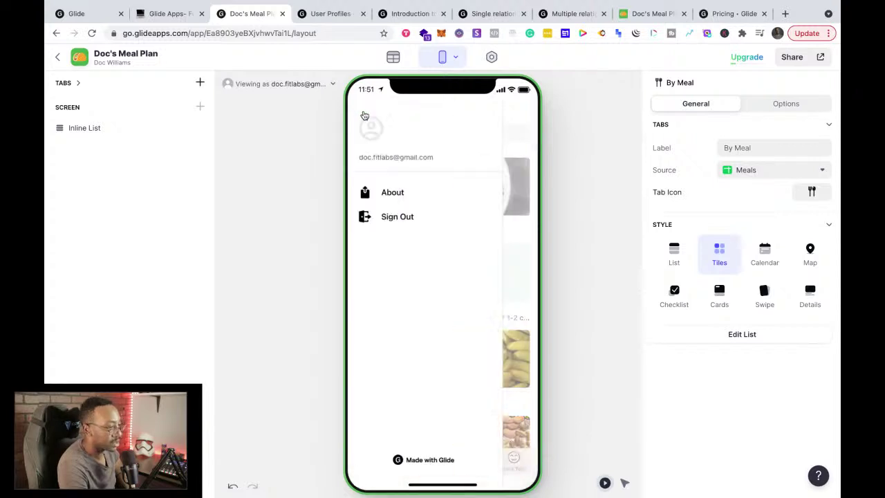
{"action": "left_click", "coordinate": [526, 122]}
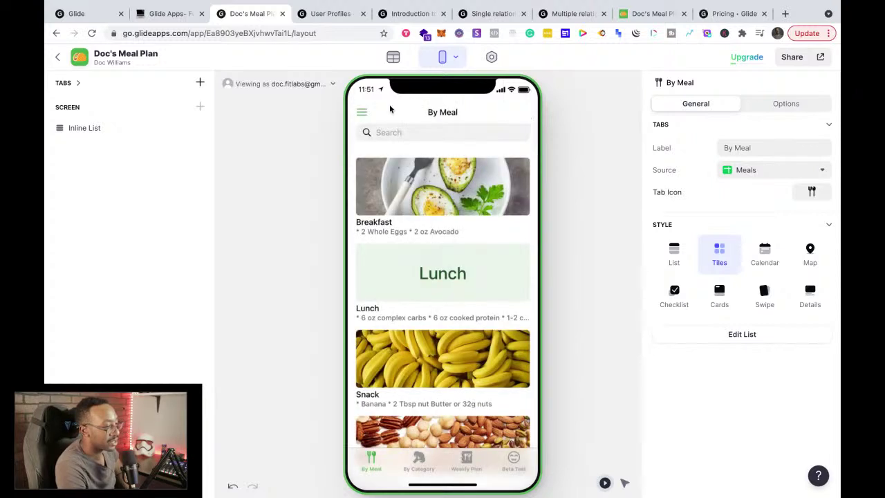
{"action": "left_click", "coordinate": [364, 114]}
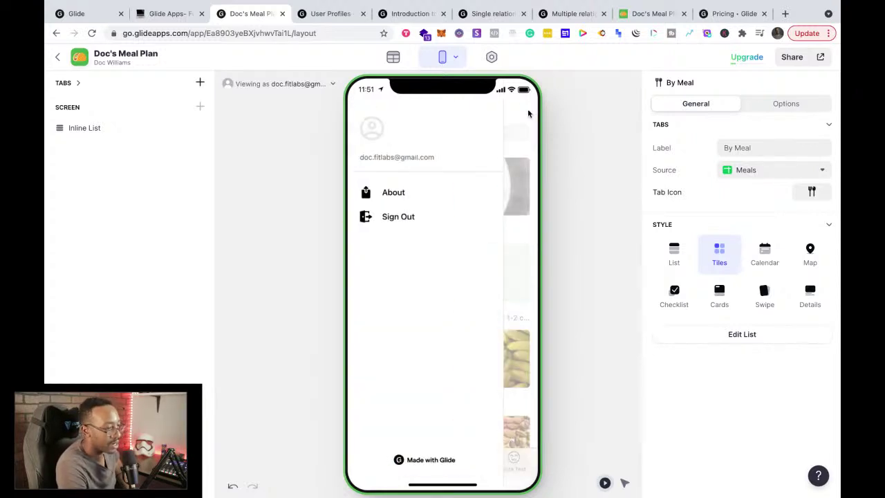
{"action": "left_click", "coordinate": [528, 114]}
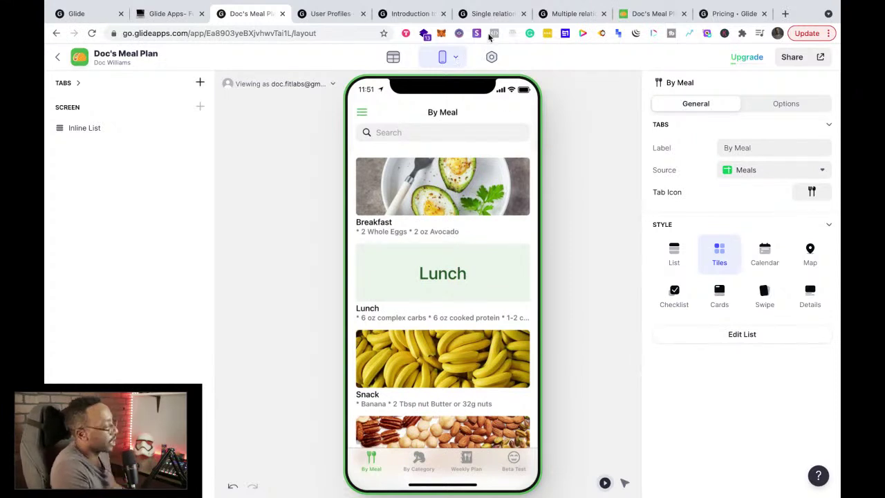
{"action": "left_click", "coordinate": [491, 59]}
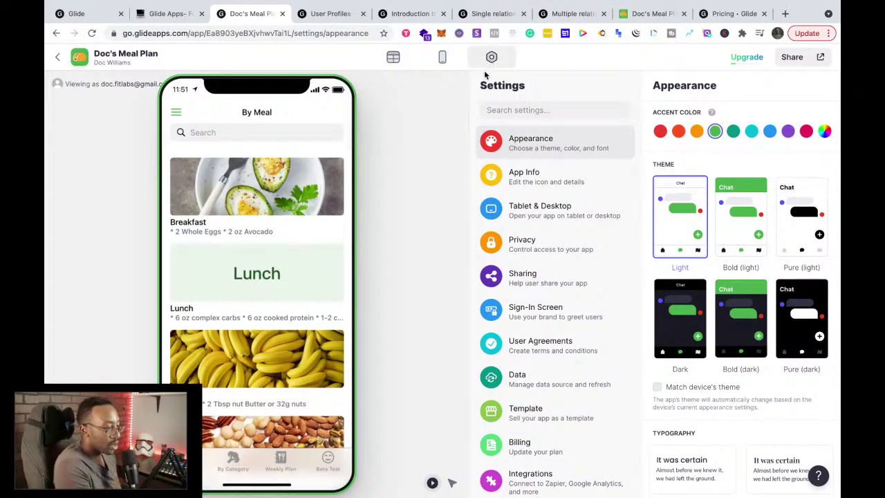
Step: Screenshot part of the Privacy settings, then bring up the 'Glide Apps- For Beginners' Notion notes
{"action": "left_click", "coordinate": [513, 248]}
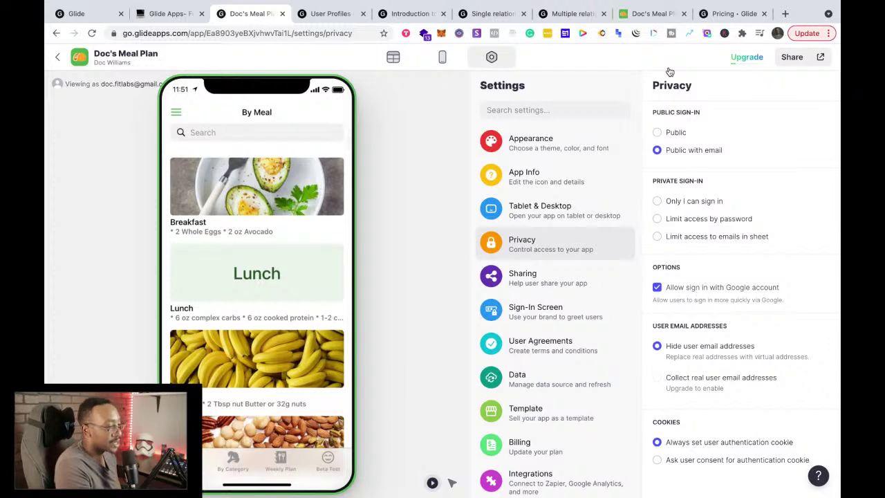
{"action": "mouse_move", "coordinate": [620, 12]}
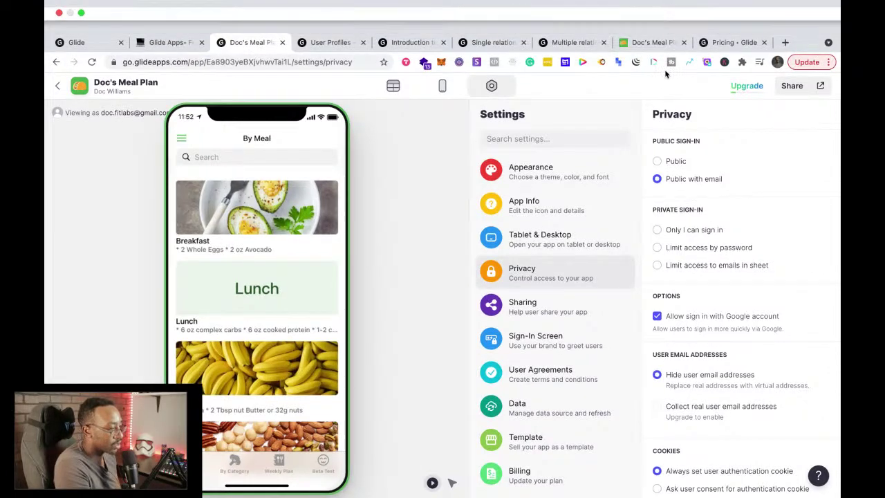
{"action": "key", "text": "super+shift+4"}
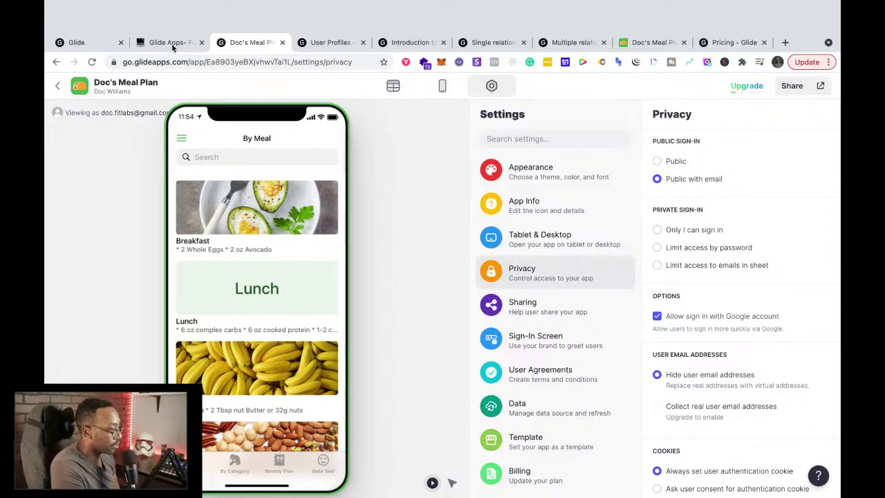
{"action": "left_click", "coordinate": [170, 43]}
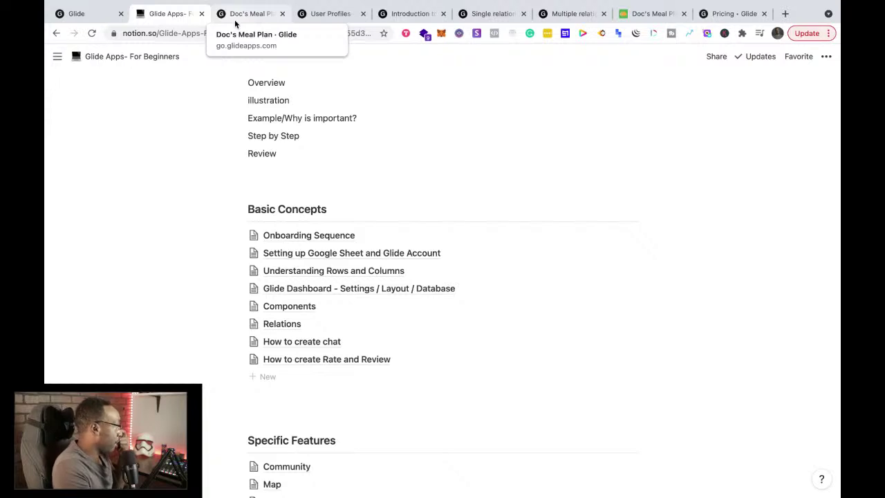
Step: After reviewing the Notion course outline, go back to the Doc's Meal Plan editor tab
{"action": "left_click", "coordinate": [239, 19]}
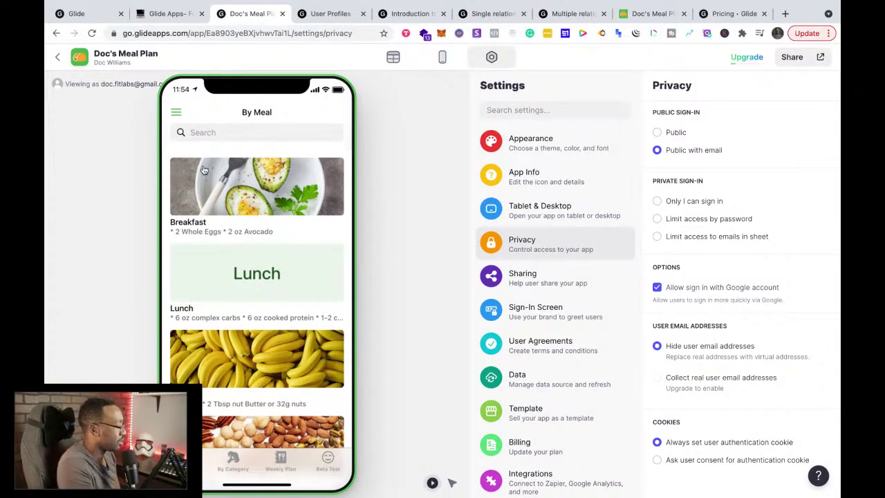
Step: Glance at the course notes and app settings, then bring up the User Profiles documentation page
{"action": "left_click", "coordinate": [171, 15]}
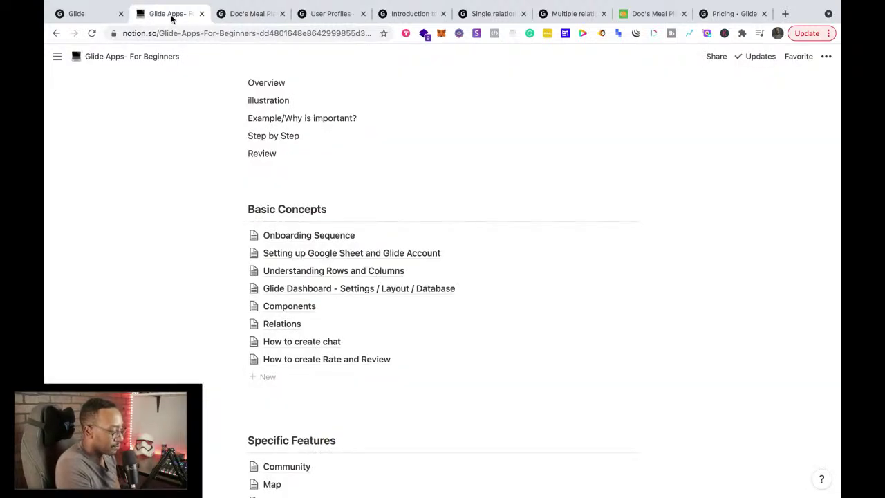
{"action": "left_click", "coordinate": [246, 16]}
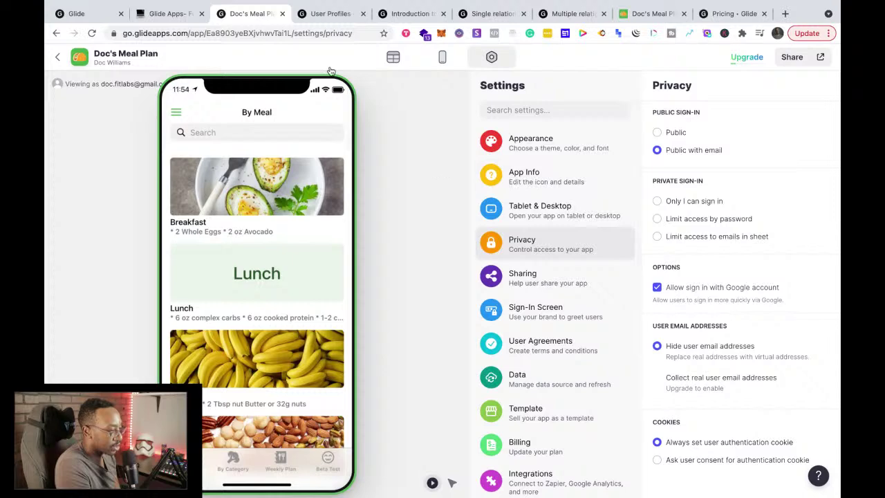
{"action": "left_click", "coordinate": [325, 20]}
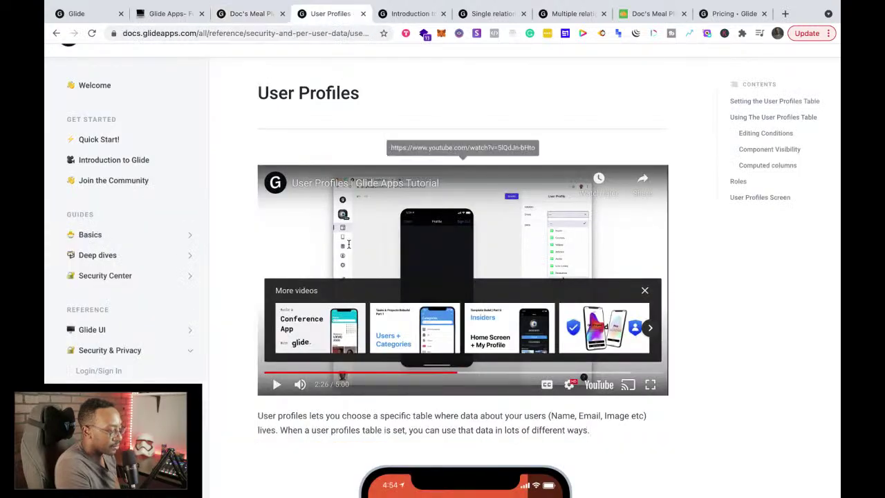
{"action": "scroll", "coordinate": [348, 244], "scroll_direction": "down", "scroll_amount": 8}
{"action": "scroll", "coordinate": [349, 244], "scroll_direction": "down", "scroll_amount": 2}
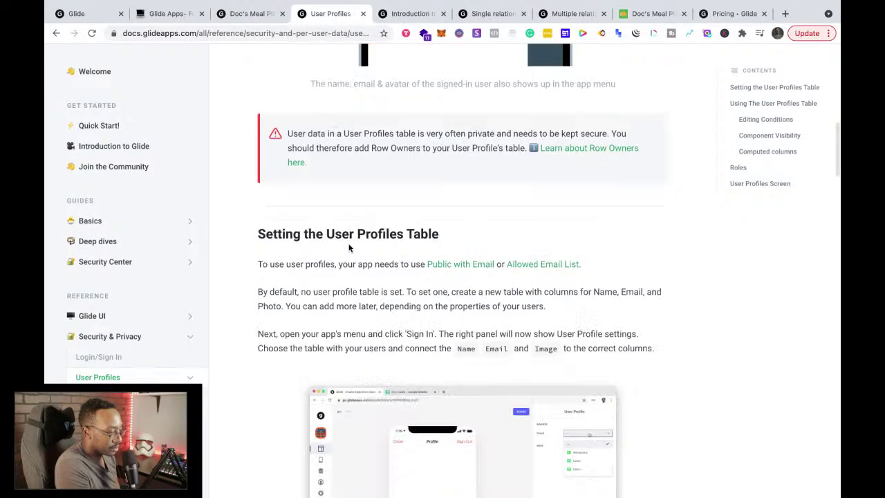
{"action": "scroll", "coordinate": [348, 246], "scroll_direction": "down", "scroll_amount": 3}
{"action": "scroll", "coordinate": [349, 248], "scroll_direction": "down", "scroll_amount": 5}
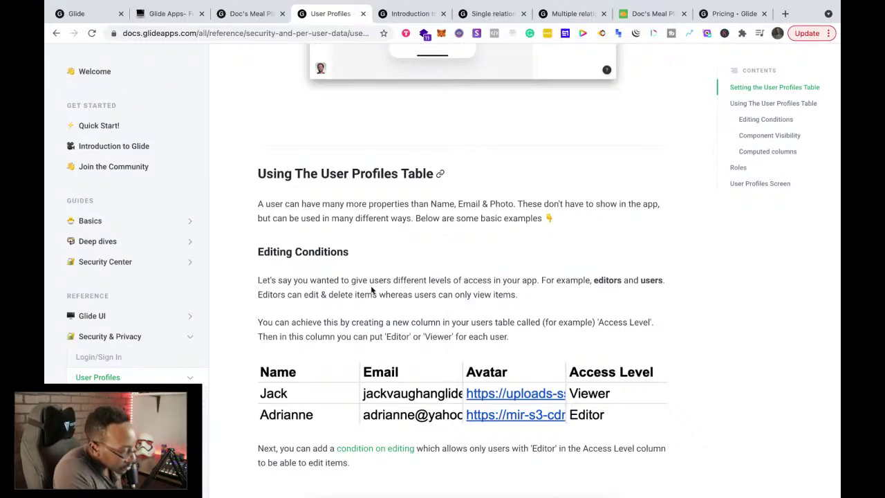
{"action": "scroll", "coordinate": [371, 290], "scroll_direction": "up", "scroll_amount": 1}
{"action": "scroll", "coordinate": [371, 290], "scroll_direction": "up", "scroll_amount": 5}
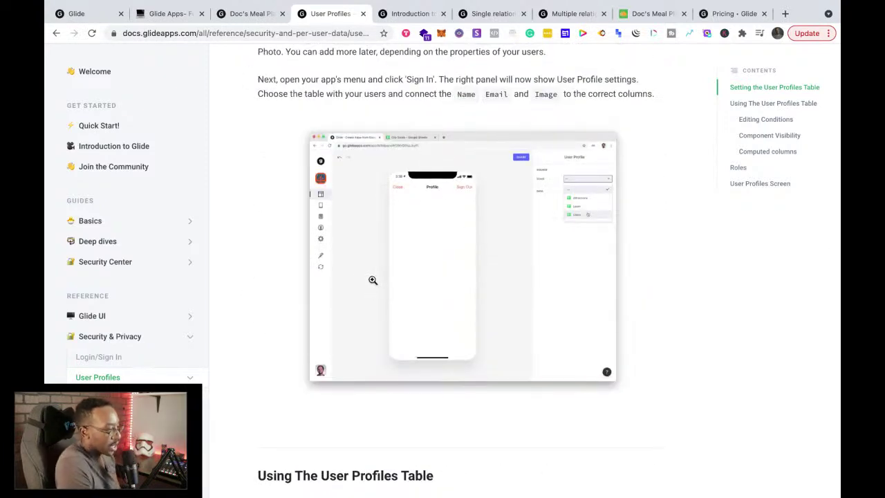
Step: Open the signed-in user's profile screen from the preview's side menu in the layout editor
{"action": "left_click", "coordinate": [252, 15]}
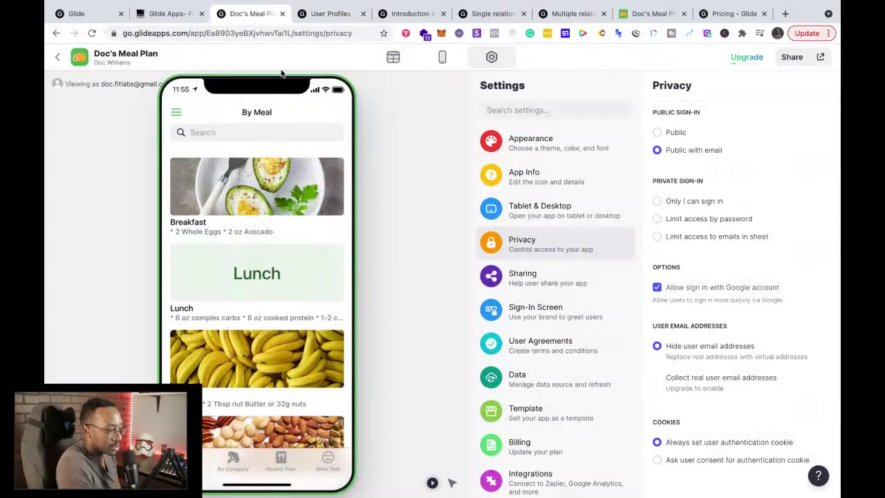
{"action": "left_click", "coordinate": [176, 113]}
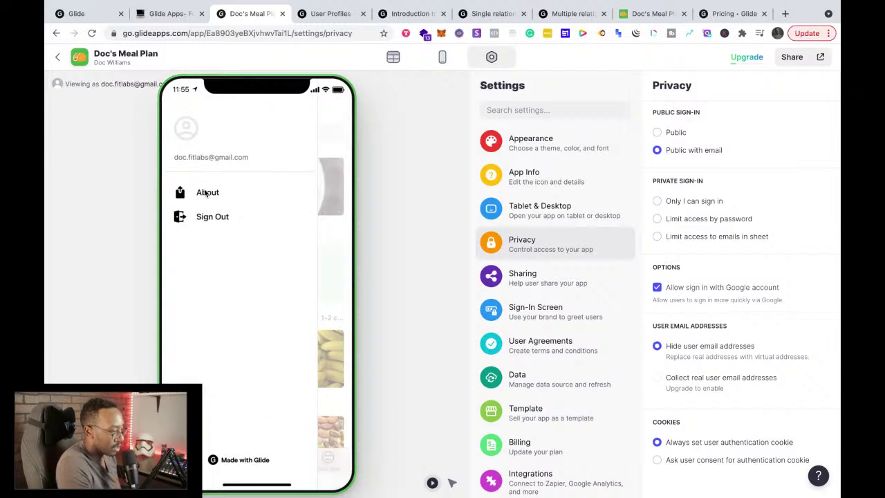
{"action": "left_click", "coordinate": [196, 158]}
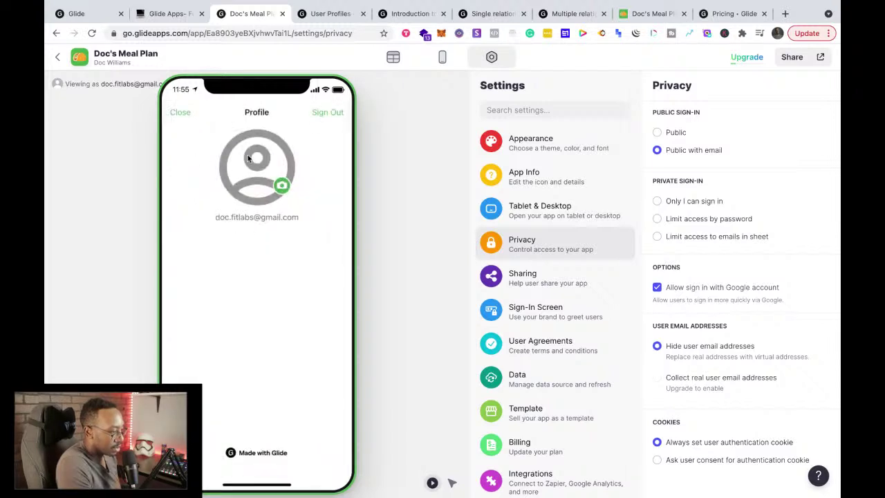
{"action": "left_click", "coordinate": [439, 60]}
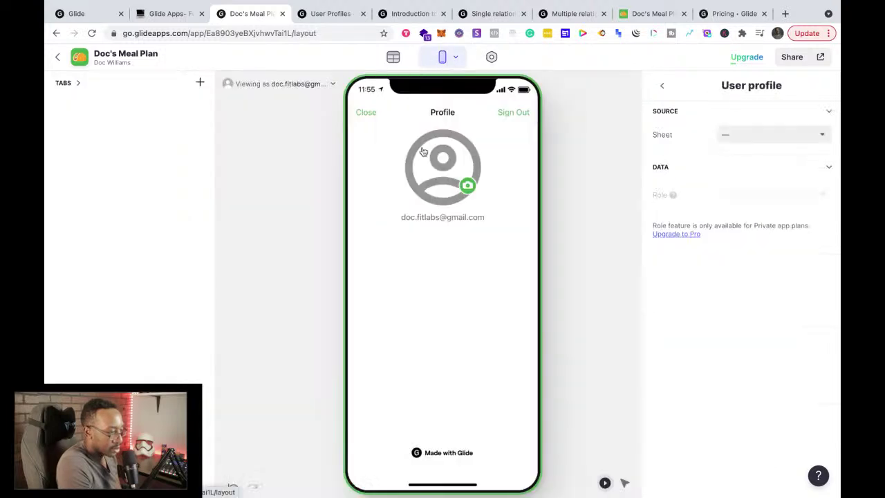
{"action": "left_click", "coordinate": [367, 115]}
Step: Reopen the profile screen's settings and choose Users as the profile source sheet
{"action": "left_click", "coordinate": [362, 114]}
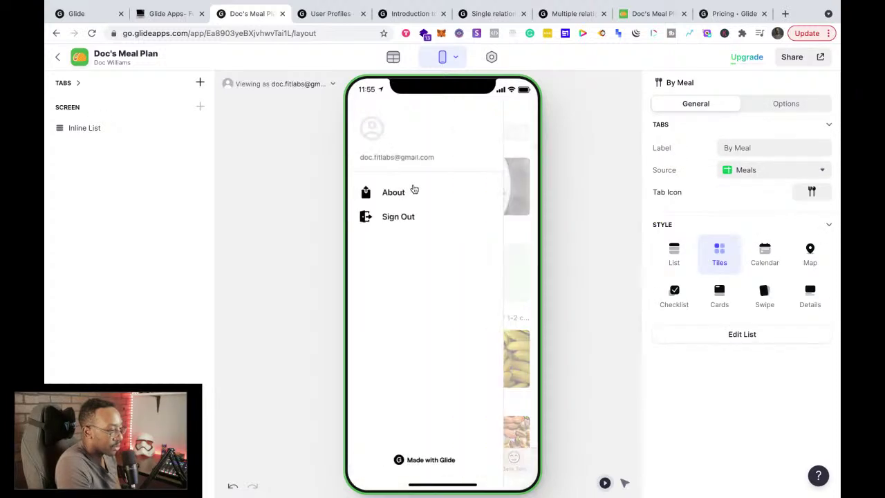
{"action": "left_click", "coordinate": [395, 158]}
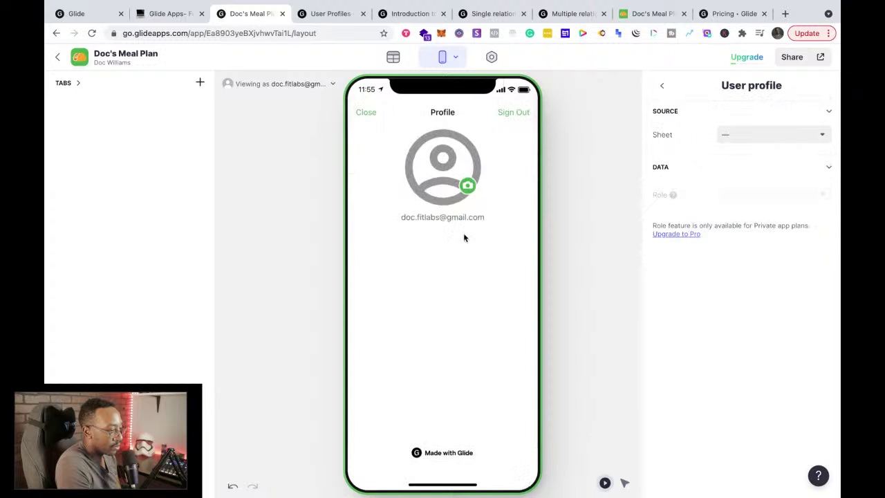
{"action": "left_click", "coordinate": [720, 134]}
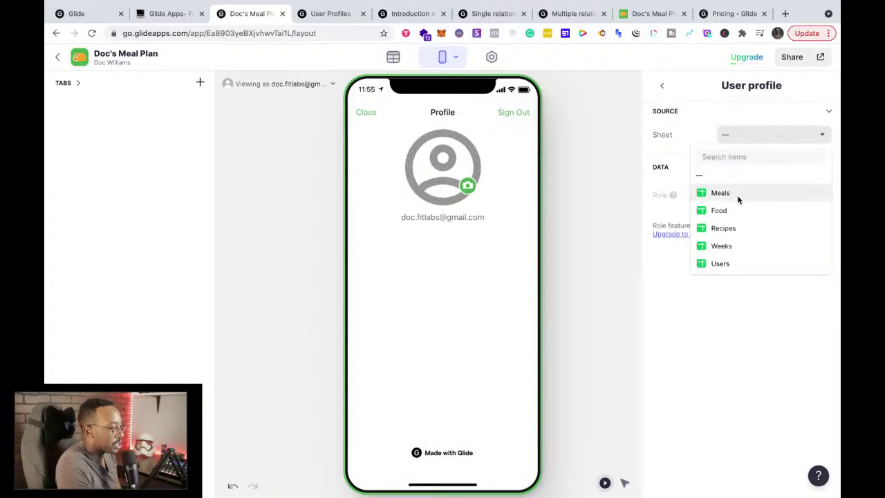
{"action": "left_click", "coordinate": [719, 263]}
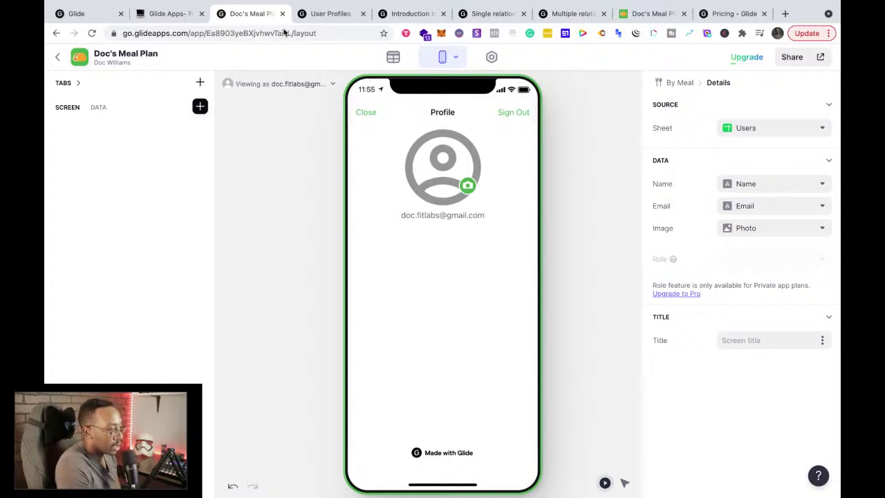
{"action": "left_click", "coordinate": [312, 15]}
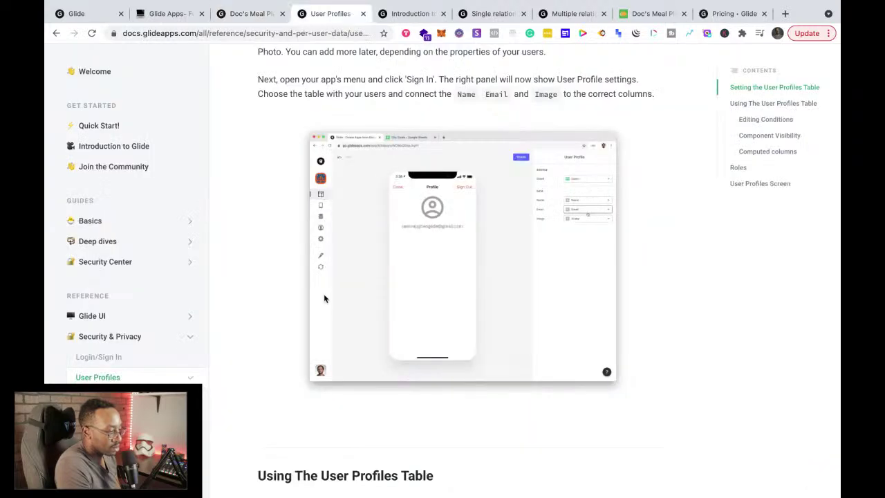
{"action": "scroll", "coordinate": [324, 304], "scroll_direction": "down", "scroll_amount": 3}
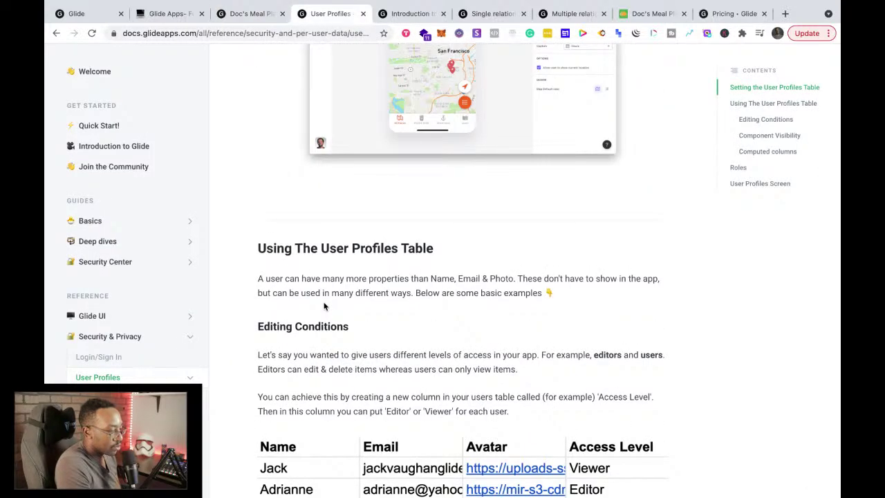
{"action": "scroll", "coordinate": [314, 346], "scroll_direction": "down", "scroll_amount": 1}
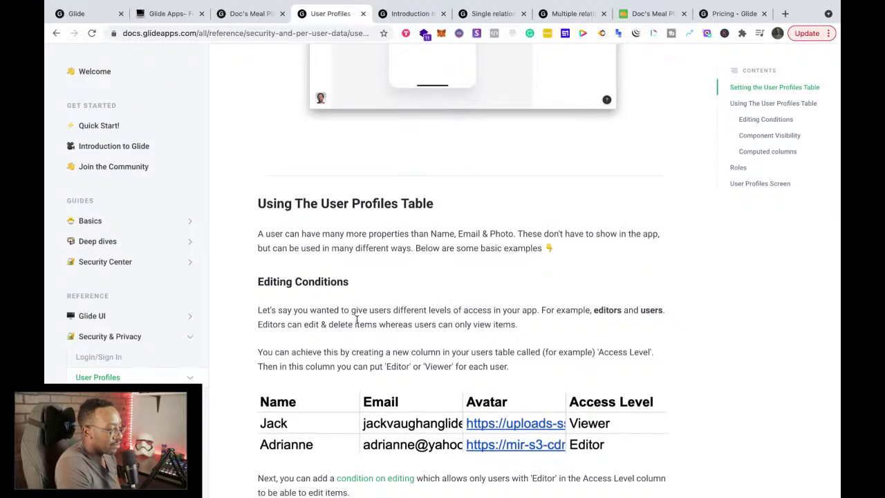
{"action": "scroll", "coordinate": [435, 317], "scroll_direction": "down", "scroll_amount": 1}
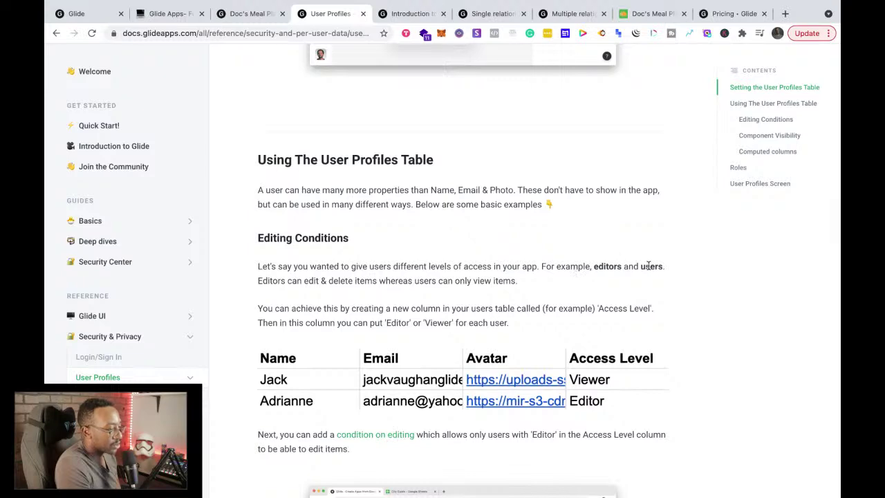
{"action": "scroll", "coordinate": [649, 265], "scroll_direction": "down", "scroll_amount": 1}
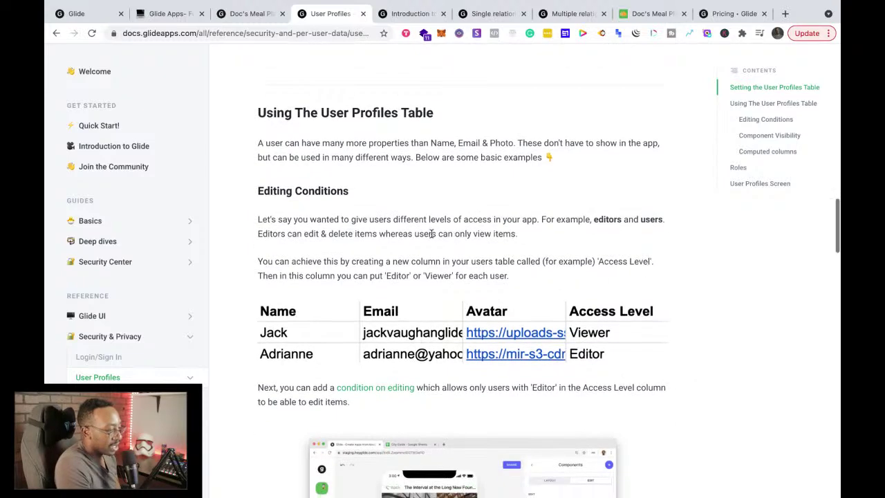
{"action": "scroll", "coordinate": [352, 230], "scroll_direction": "down", "scroll_amount": 3}
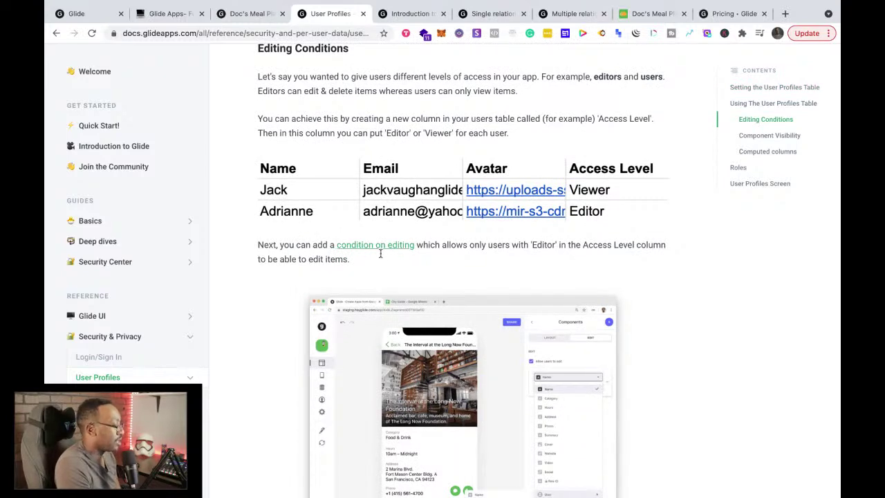
{"action": "scroll", "coordinate": [380, 257], "scroll_direction": "down", "scroll_amount": 1}
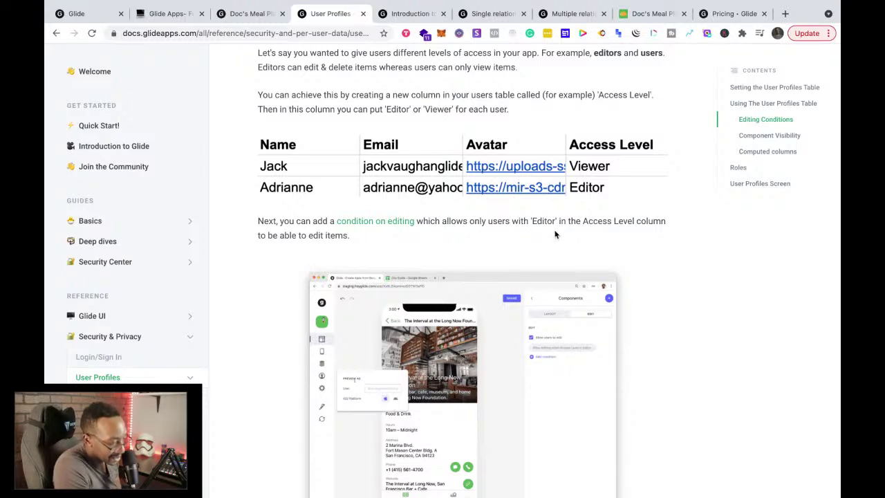
{"action": "scroll", "coordinate": [554, 234], "scroll_direction": "down", "scroll_amount": 8}
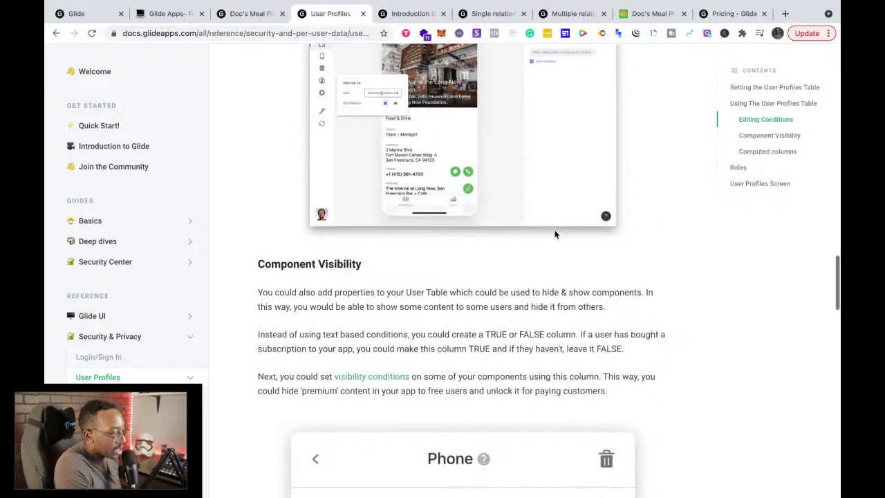
{"action": "scroll", "coordinate": [555, 235], "scroll_direction": "down", "scroll_amount": 2}
{"action": "scroll", "coordinate": [554, 234], "scroll_direction": "down", "scroll_amount": 1}
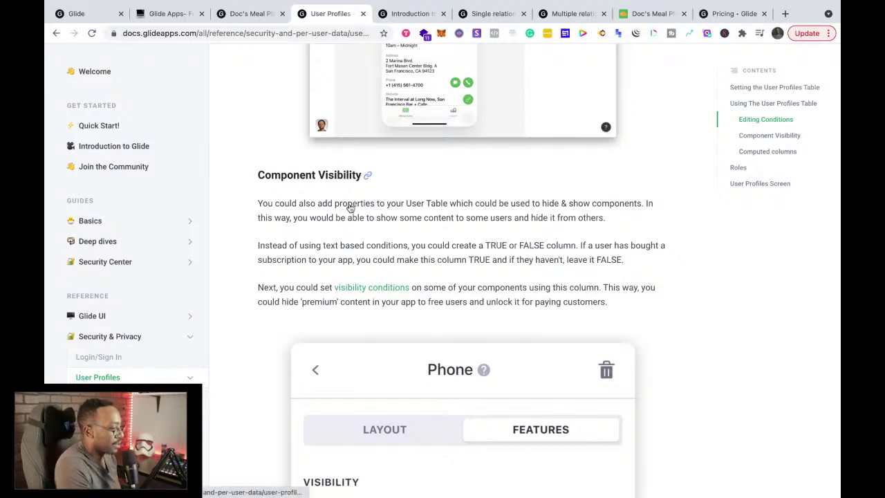
{"action": "scroll", "coordinate": [342, 228], "scroll_direction": "down", "scroll_amount": 4}
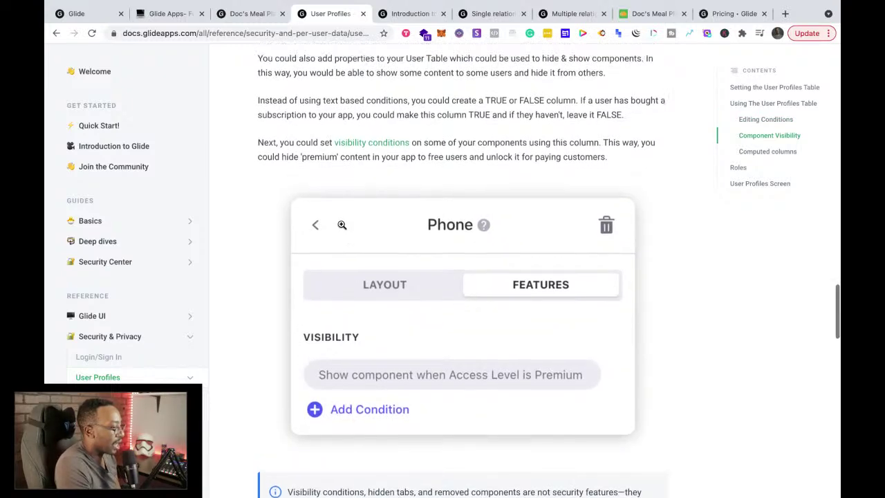
{"action": "scroll", "coordinate": [342, 226], "scroll_direction": "up", "scroll_amount": 2}
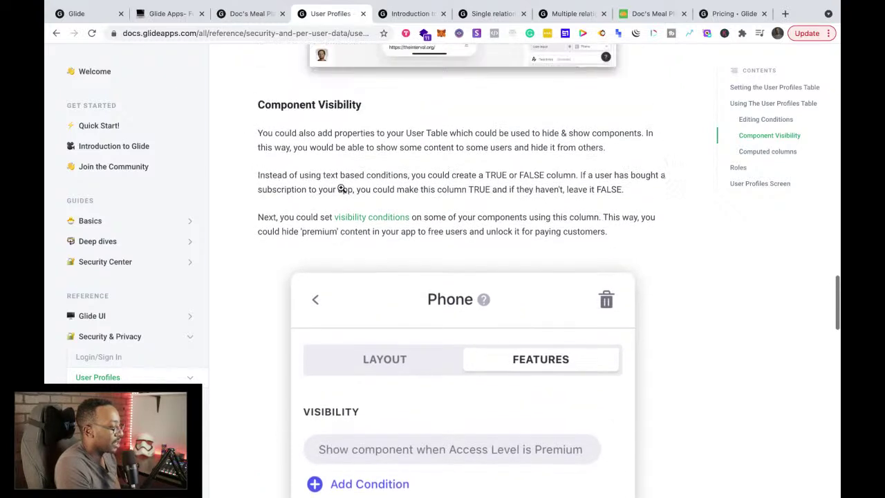
{"action": "scroll", "coordinate": [322, 208], "scroll_direction": "up", "scroll_amount": 2}
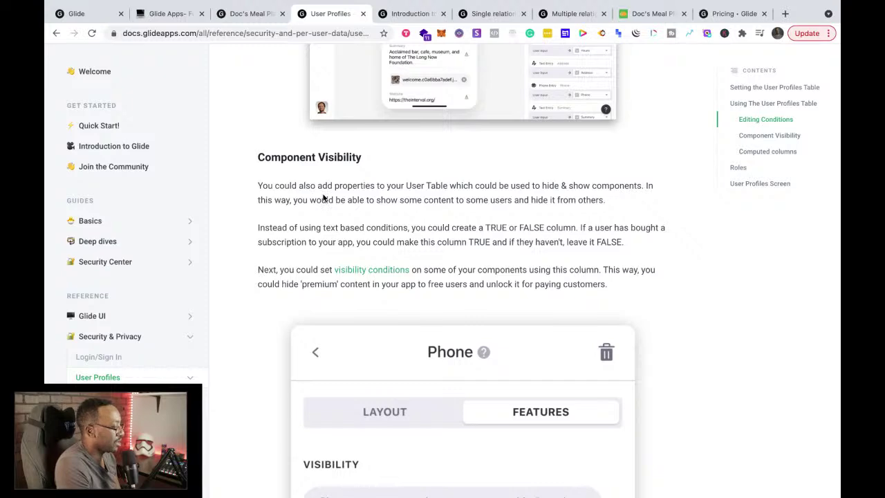
{"action": "scroll", "coordinate": [322, 198], "scroll_direction": "down", "scroll_amount": 9}
{"action": "scroll", "coordinate": [323, 195], "scroll_direction": "down", "scroll_amount": 9}
{"action": "scroll", "coordinate": [323, 196], "scroll_direction": "up", "scroll_amount": 10}
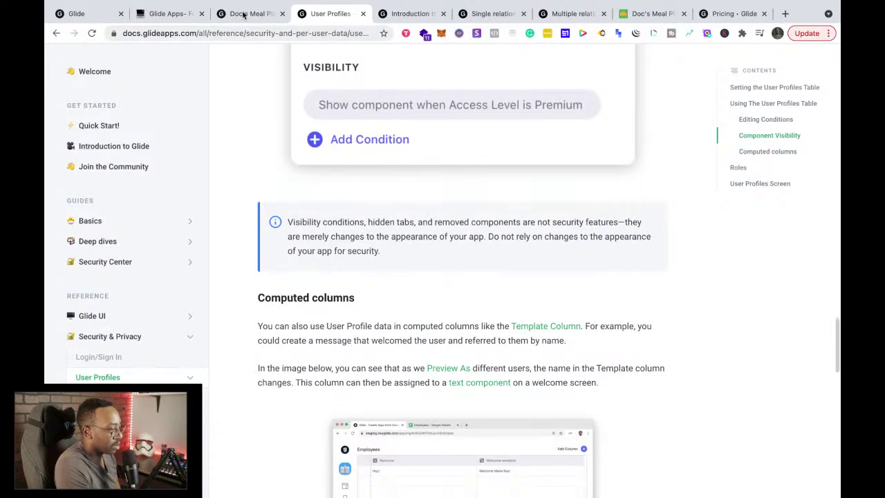
{"action": "left_click", "coordinate": [244, 14]}
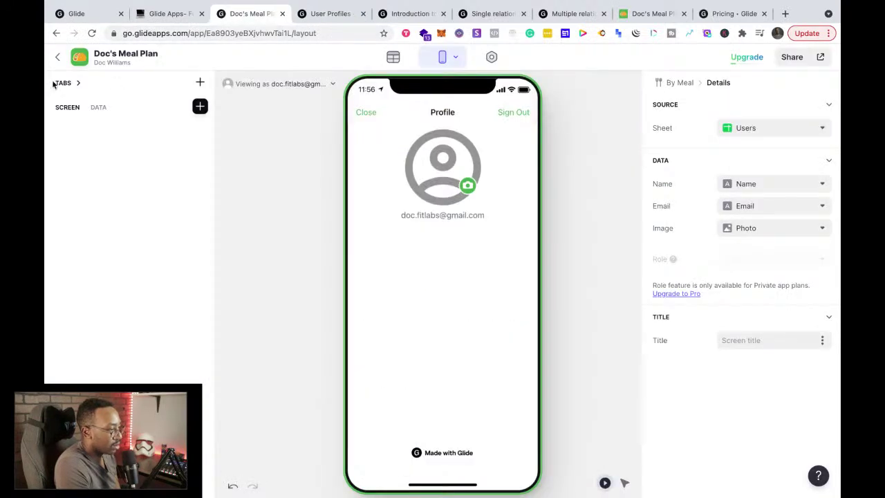
Step: Reopen the Doc's Meal Plan app and show its empty Users table in the data editor
{"action": "left_click", "coordinate": [57, 57]}
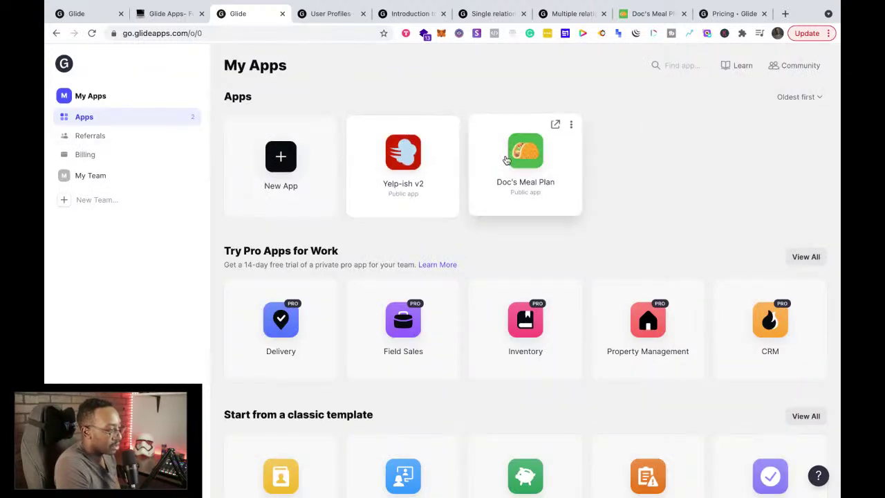
{"action": "left_click", "coordinate": [506, 159]}
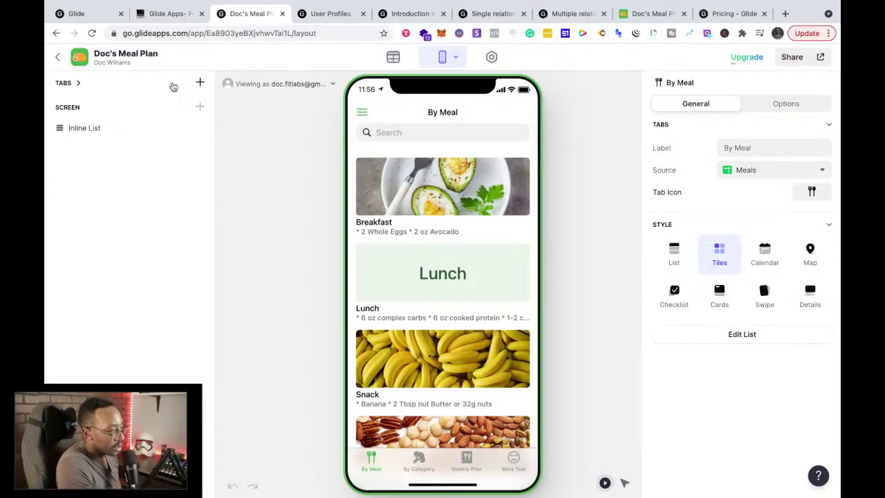
{"action": "left_click", "coordinate": [391, 59]}
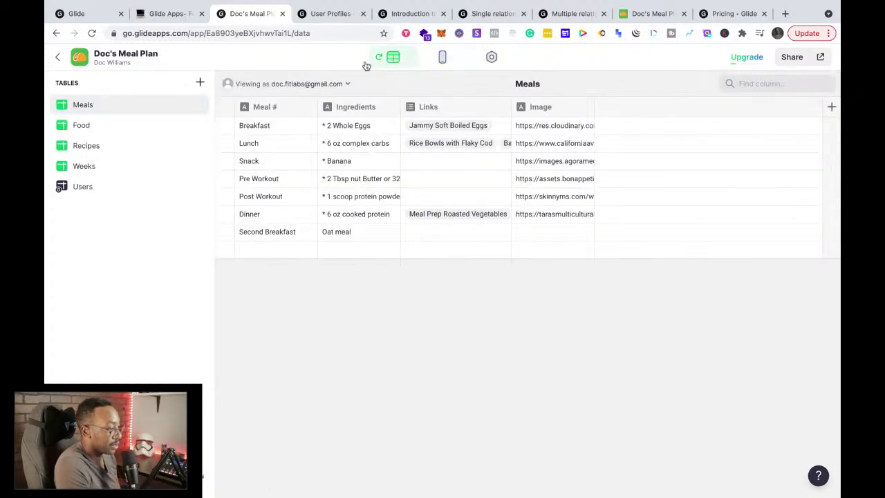
{"action": "left_click", "coordinate": [84, 189]}
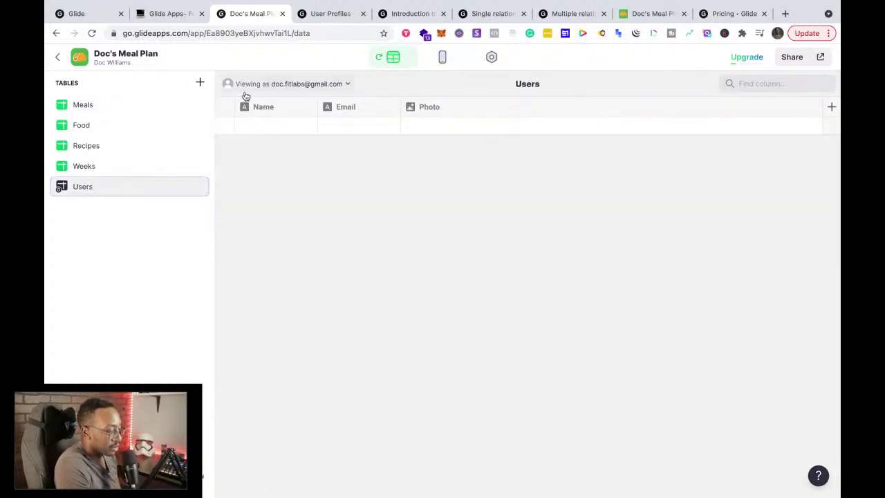
Step: Add a user-specific text column labelled 'Access Level' after Photo in the Users table
{"action": "left_click", "coordinate": [832, 108]}
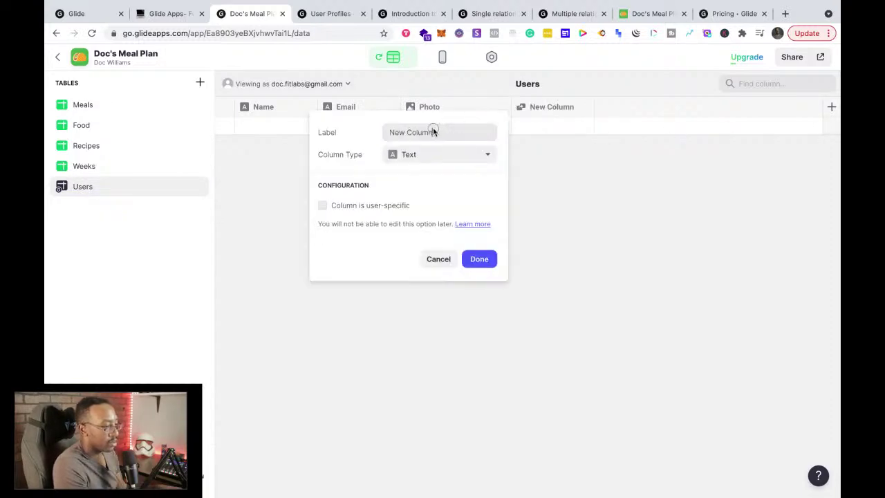
{"action": "left_click_drag", "start_coordinate": [430, 132], "coordinate": [359, 129]}
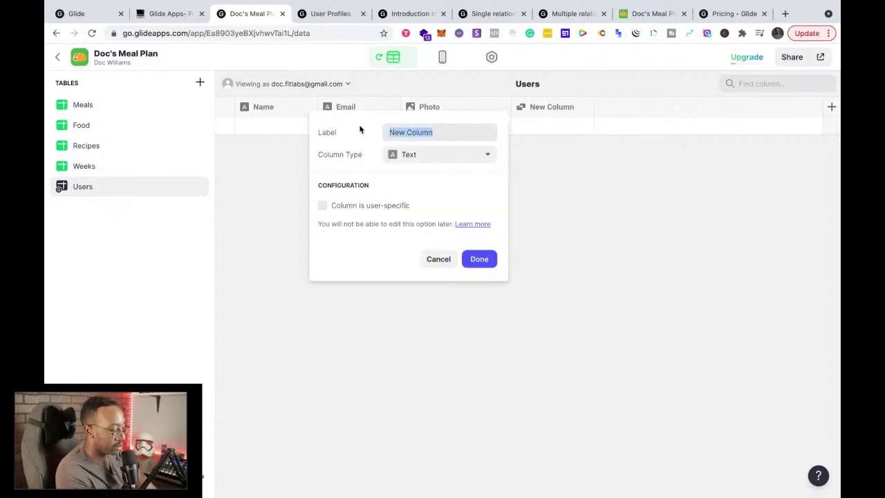
{"action": "type", "text": "Acce"}
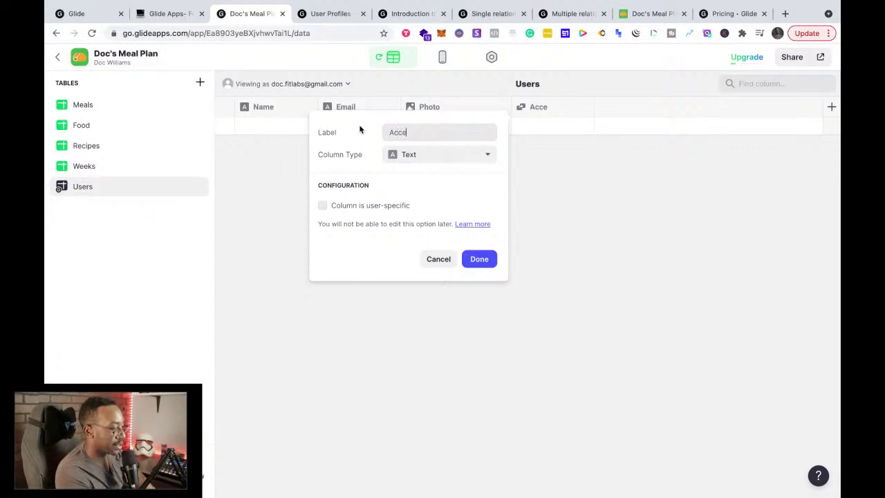
{"action": "type", "text": "ss Level"}
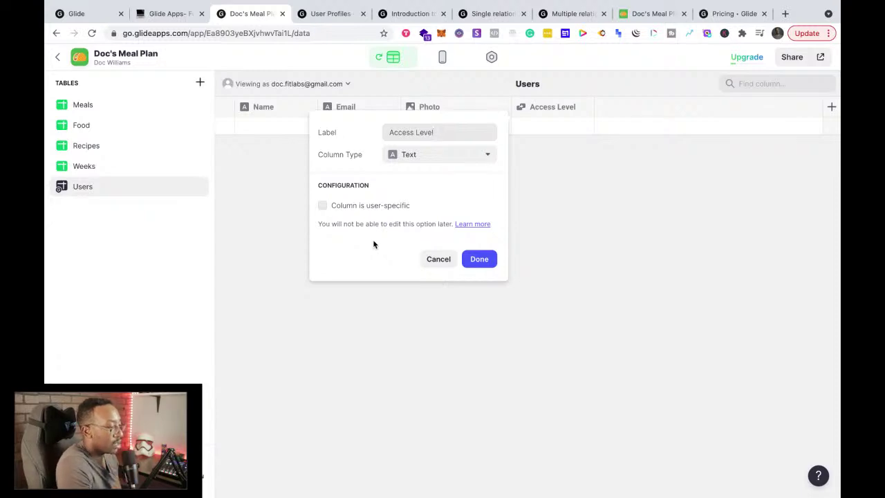
{"action": "left_click", "coordinate": [322, 205]}
{"action": "left_click", "coordinate": [477, 261]}
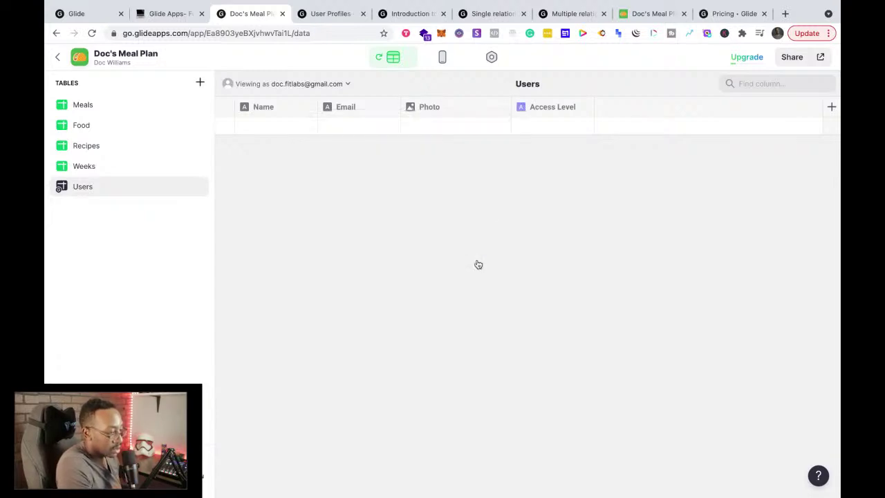
{"action": "left_click", "coordinate": [540, 127]}
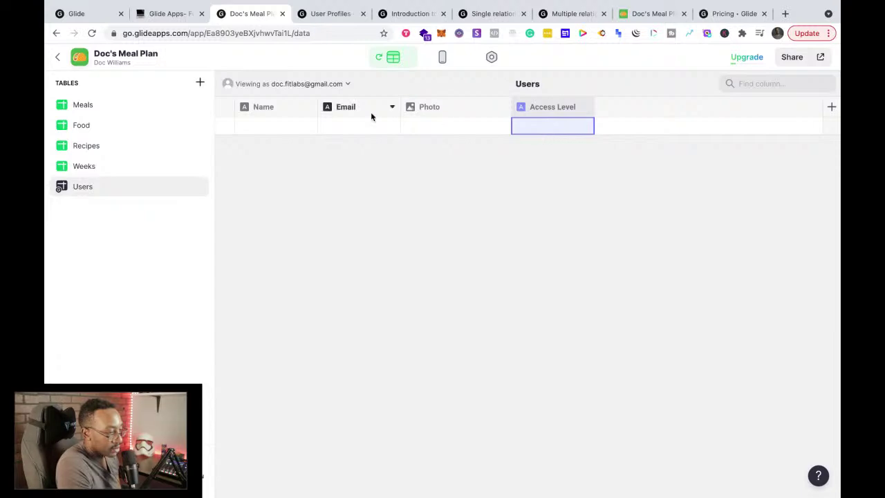
{"action": "left_click", "coordinate": [282, 131]}
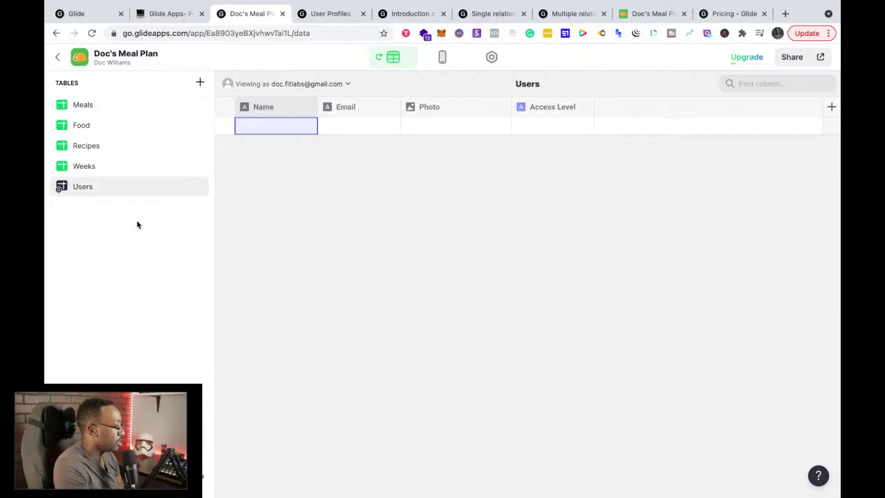
{"action": "left_click", "coordinate": [200, 82]}
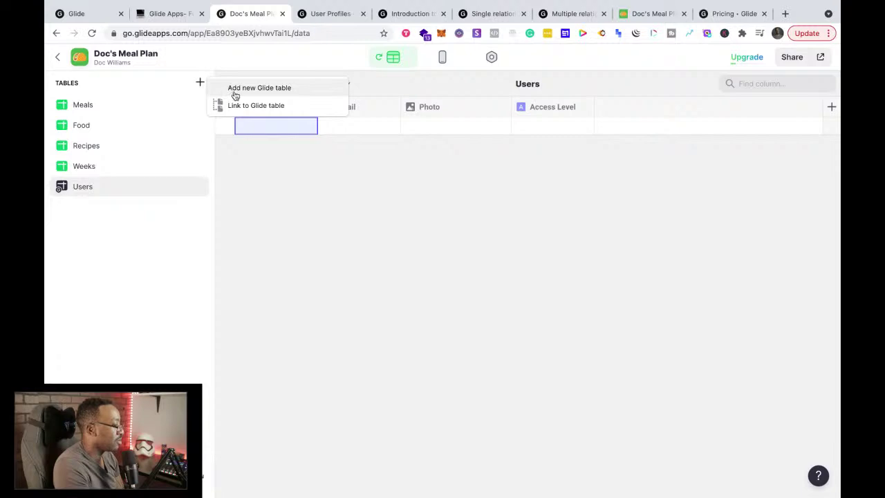
Step: Create the choice-food Glide table with Name, Description, Date and Owner columns, then return to Users
{"action": "left_click", "coordinate": [85, 221]}
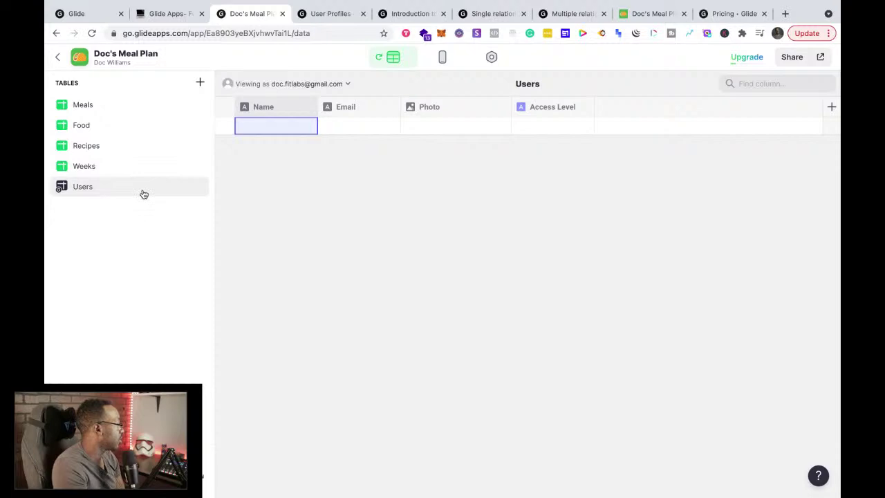
{"action": "left_click", "coordinate": [198, 85]}
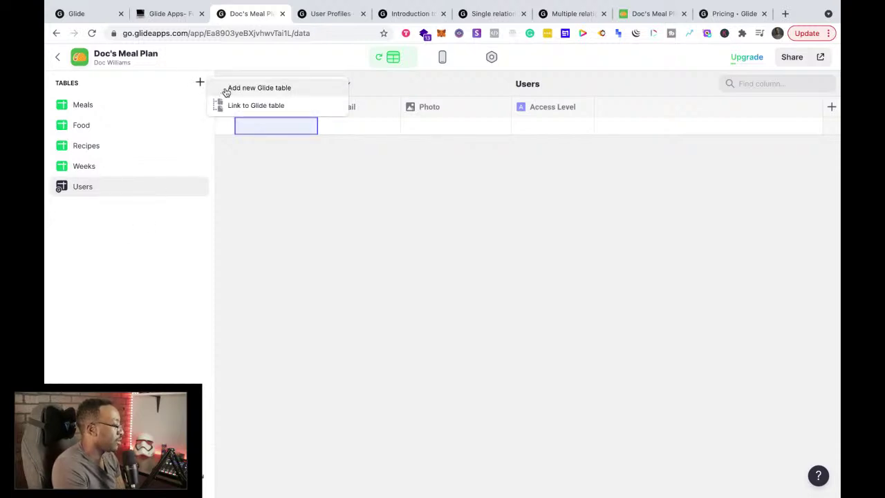
{"action": "left_click", "coordinate": [226, 90]}
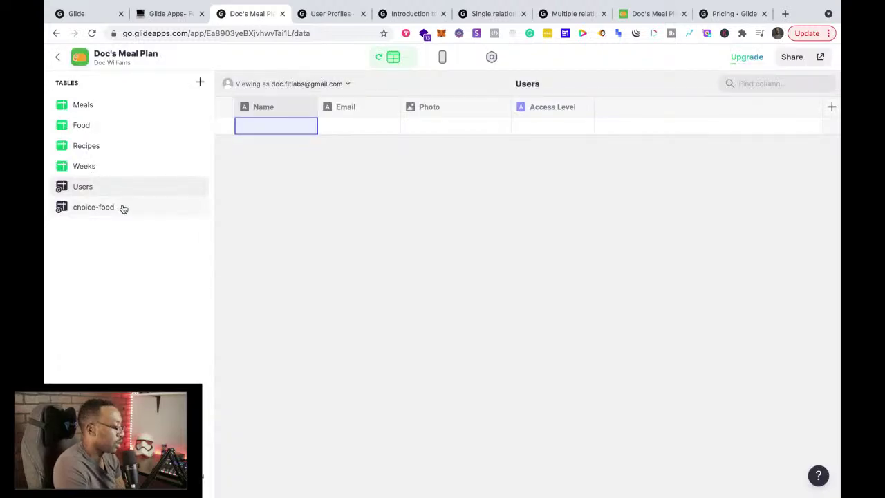
{"action": "left_click", "coordinate": [123, 208]}
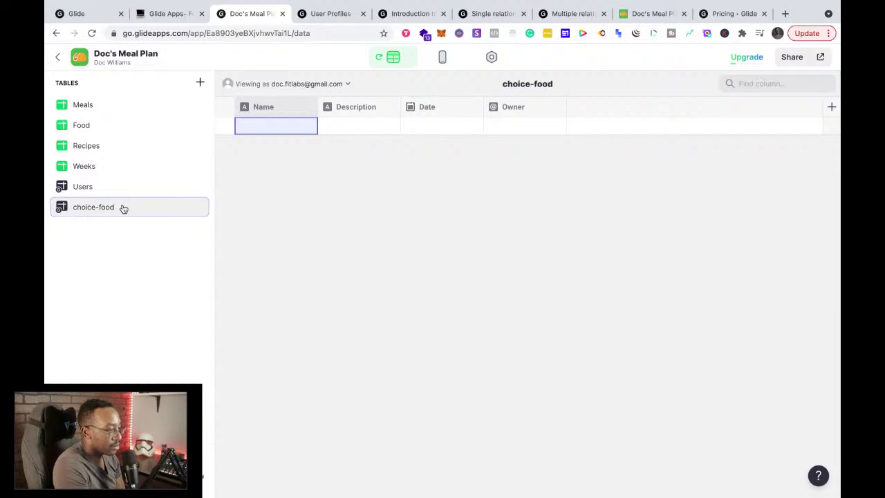
{"action": "left_click", "coordinate": [130, 189]}
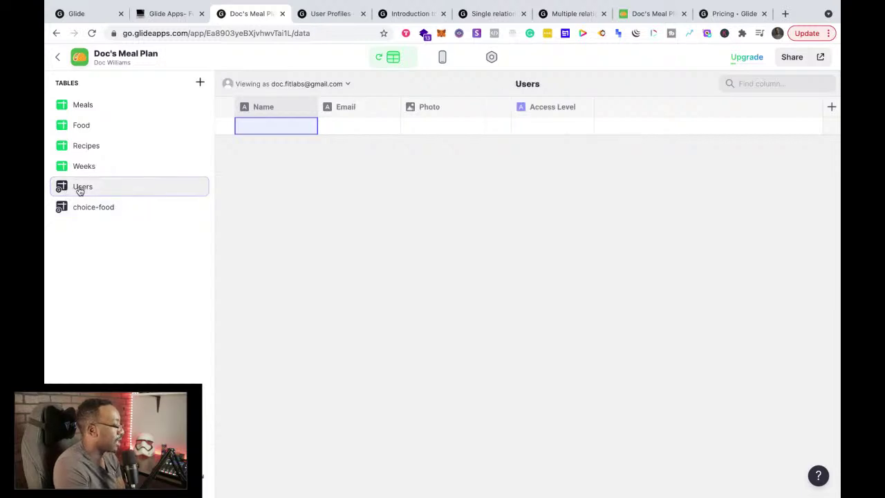
Step: Inspect the Name and Access Level columns of the Users table without changing them
{"action": "left_click", "coordinate": [287, 111]}
{"action": "left_click", "coordinate": [309, 107]}
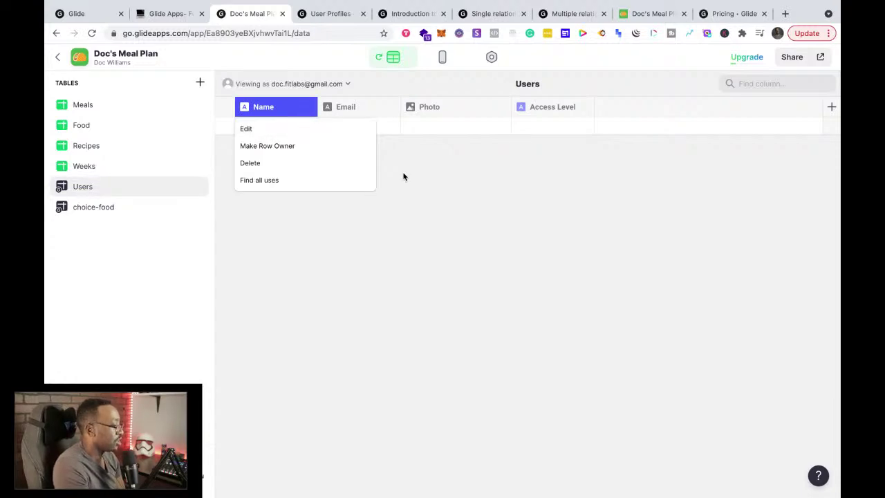
{"action": "left_click", "coordinate": [446, 172]}
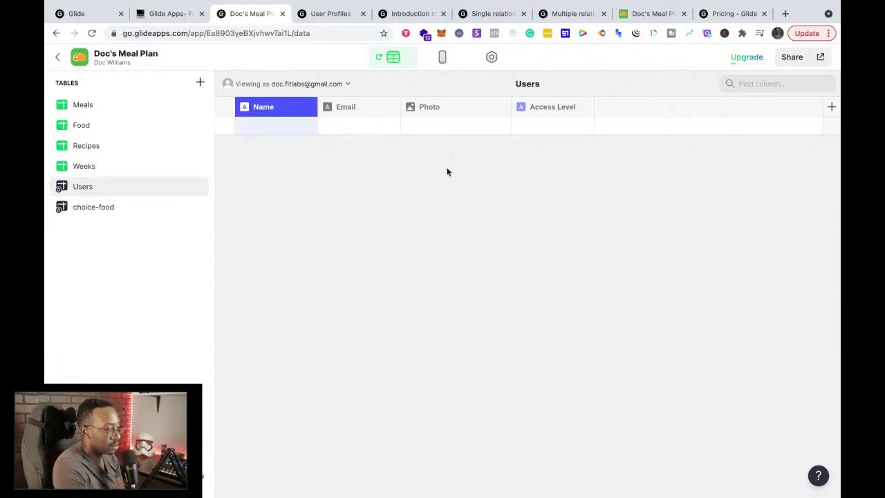
{"action": "left_click", "coordinate": [531, 124]}
{"action": "left_click", "coordinate": [553, 108]}
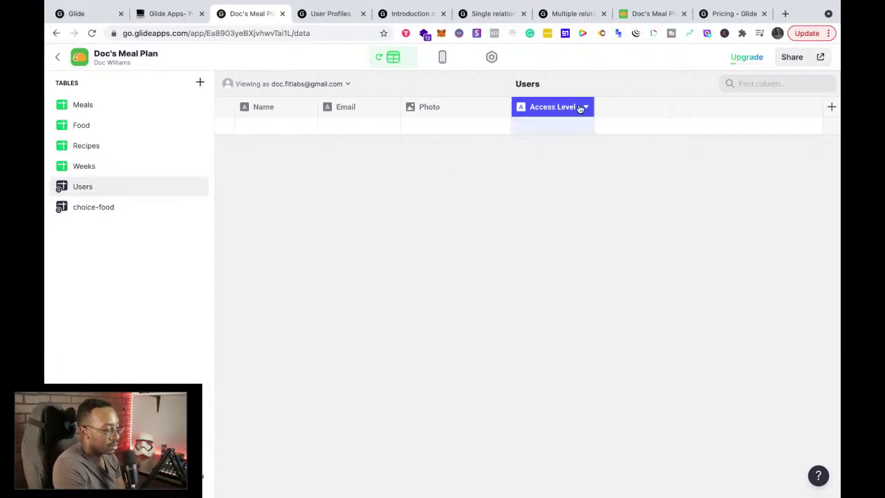
{"action": "left_click", "coordinate": [541, 131]}
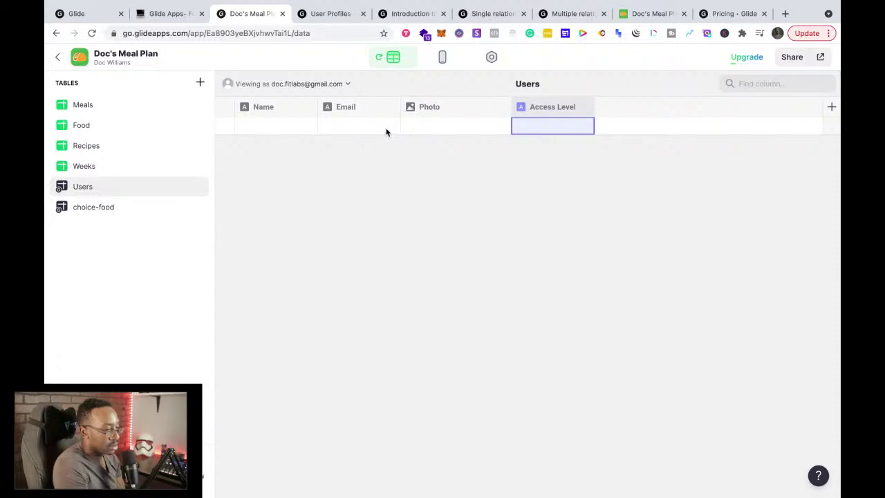
Step: Fill the first Users row with the owner's name and e-mail address
{"action": "left_click", "coordinate": [256, 128]}
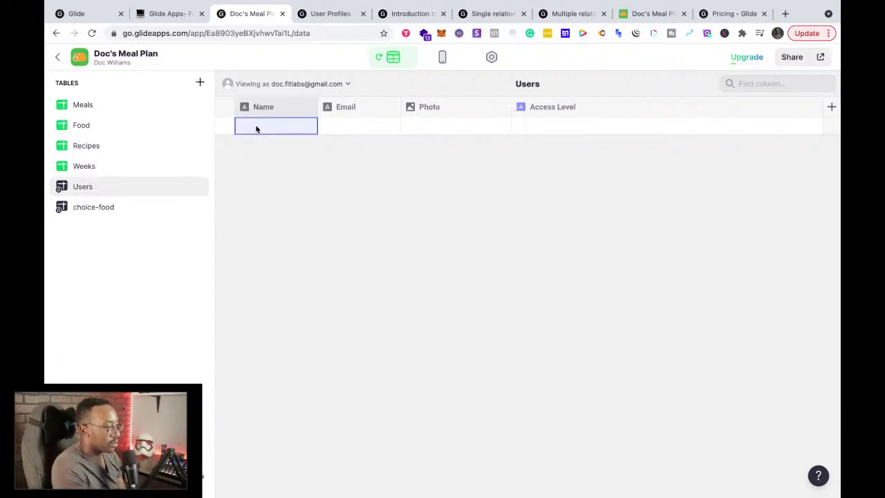
{"action": "type", "text": "Doc"}
{"action": "key", "text": "Tab"}
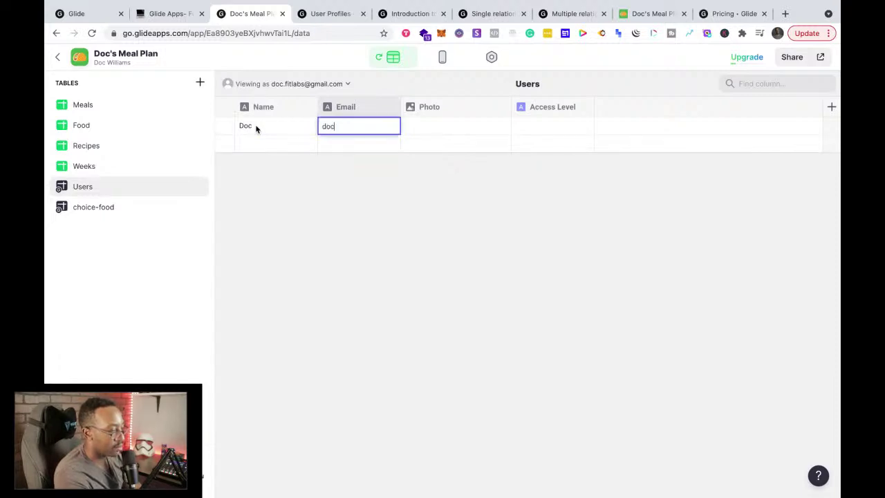
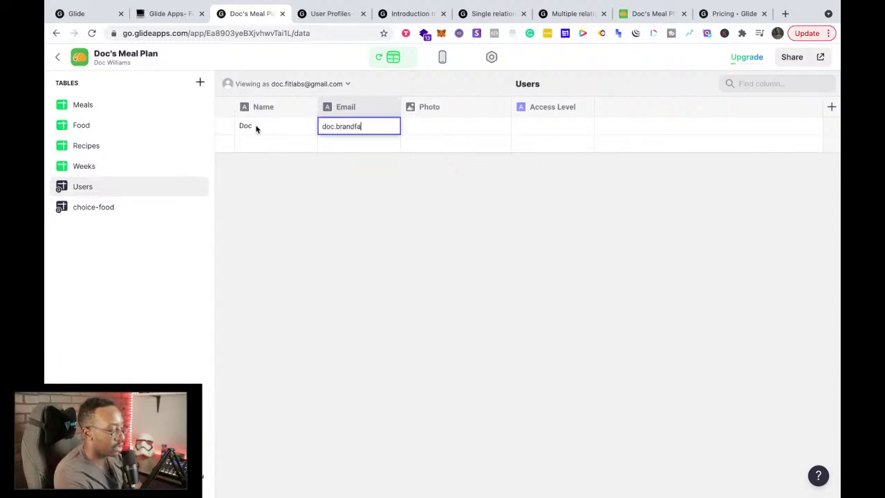
{"action": "key", "text": "Return"}
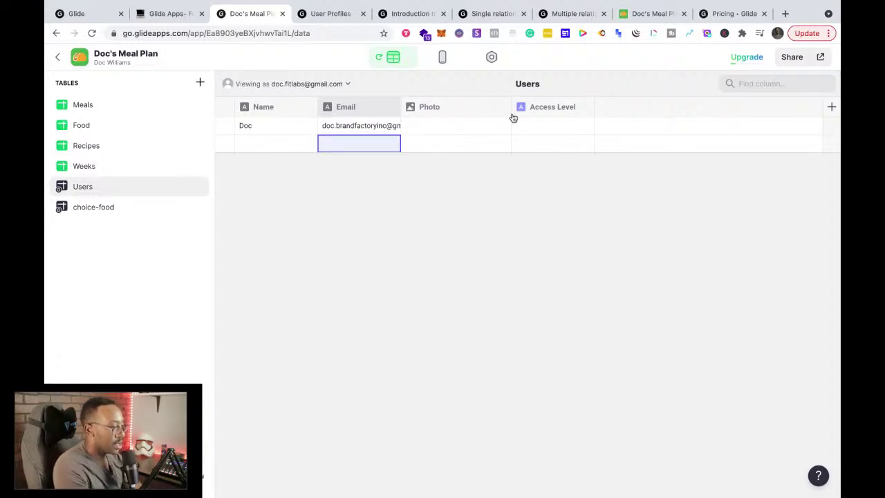
{"action": "left_click", "coordinate": [524, 126]}
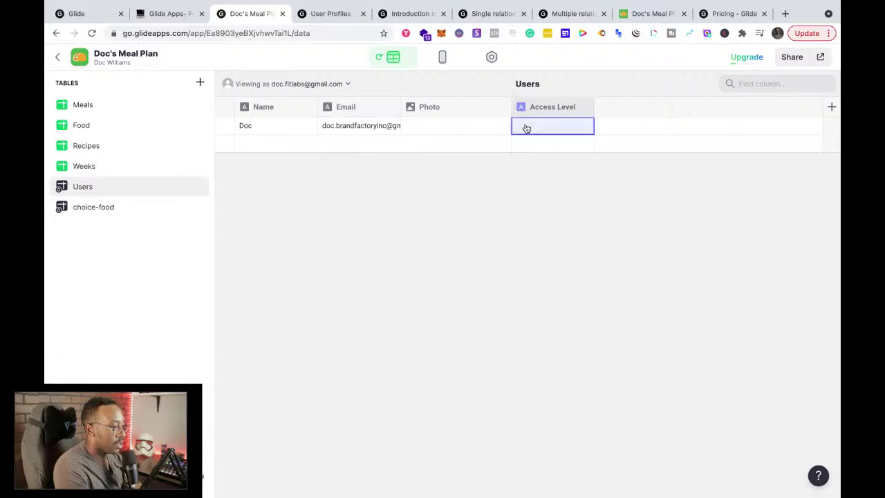
Step: Review the Access Level column's type settings, leaving them unchanged
{"action": "left_click", "coordinate": [586, 107]}
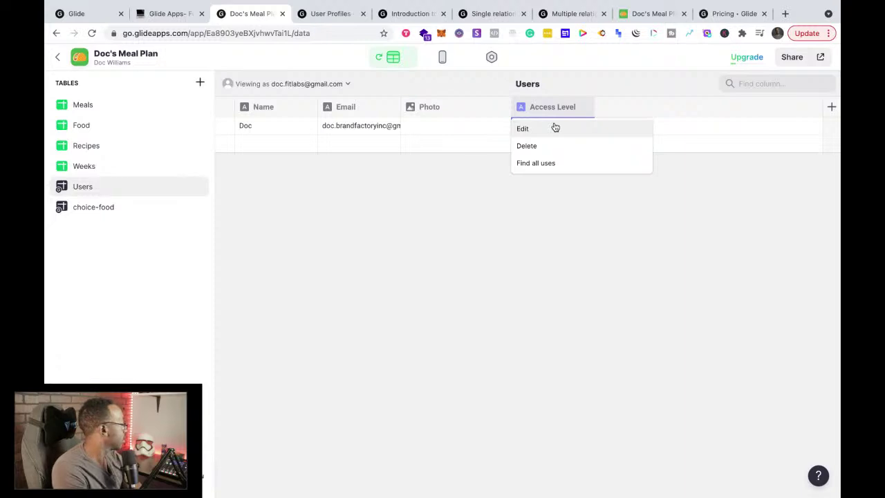
{"action": "left_click", "coordinate": [522, 129]}
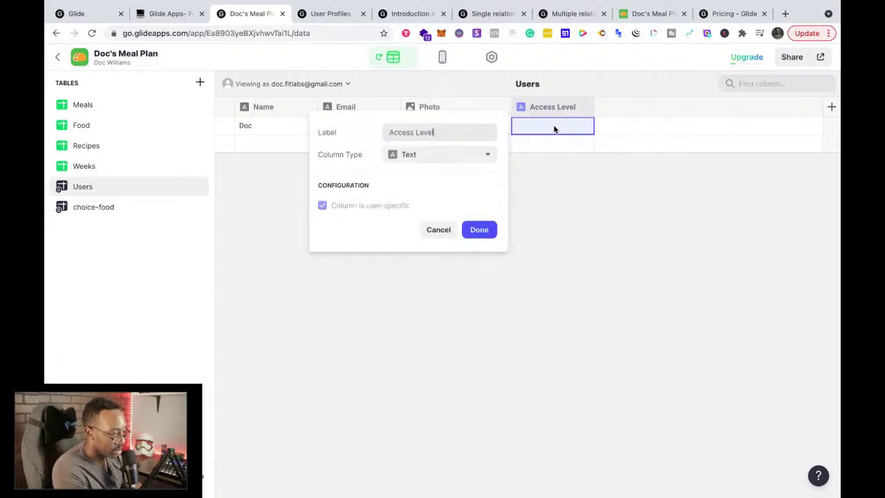
{"action": "left_click", "coordinate": [487, 155]}
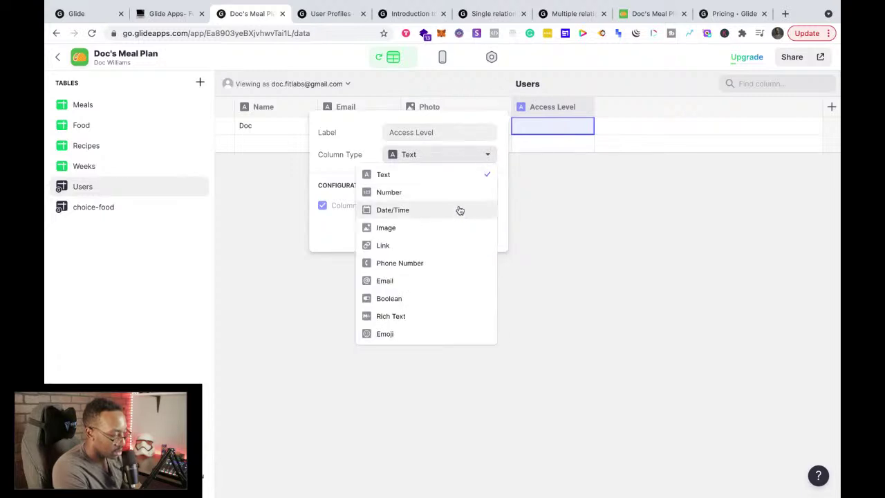
{"action": "left_click", "coordinate": [551, 211]}
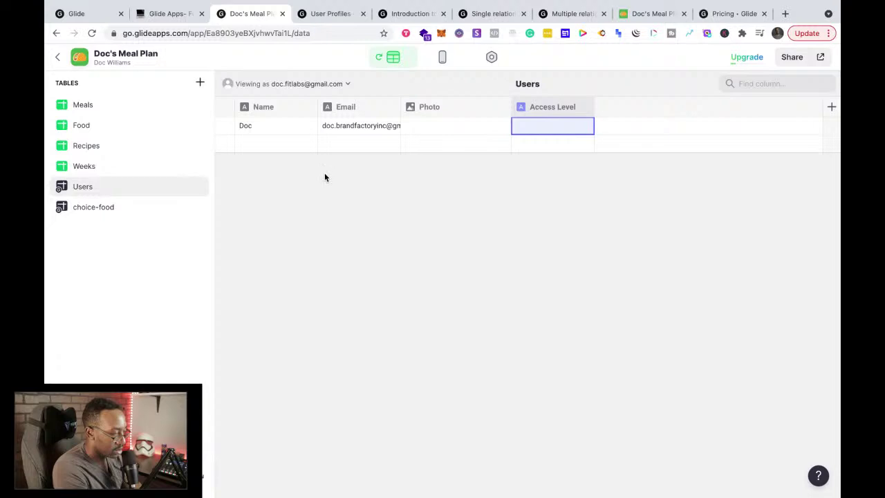
Step: Enter Admin as the first user's Access Level
{"action": "left_click", "coordinate": [364, 145]}
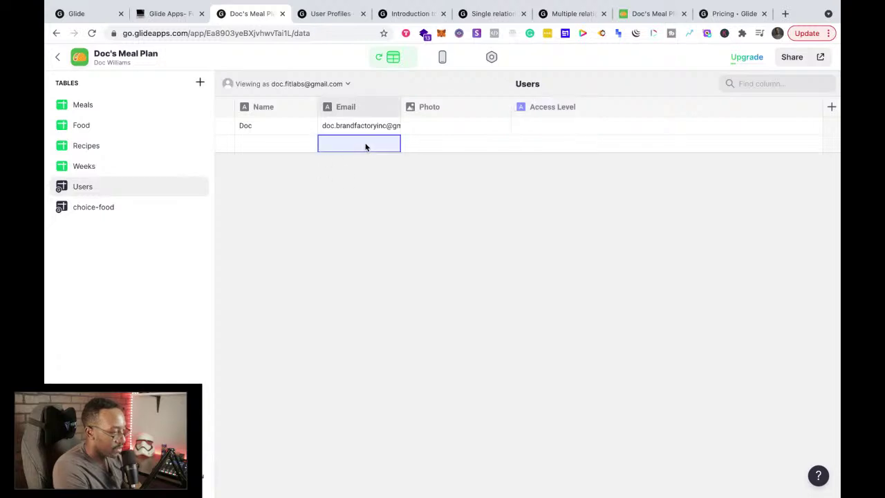
{"action": "left_click", "coordinate": [522, 123]}
{"action": "type", "text": "Admin"}
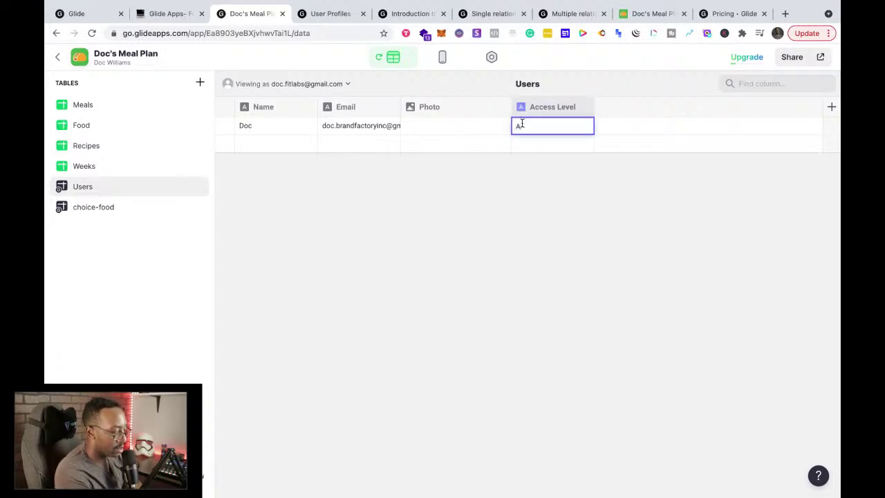
{"action": "key", "text": "Return"}
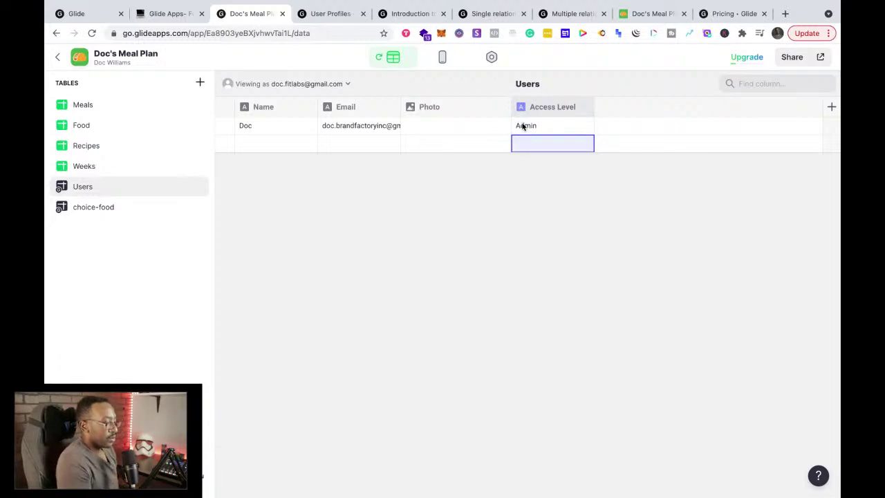
{"action": "left_click", "coordinate": [250, 151]}
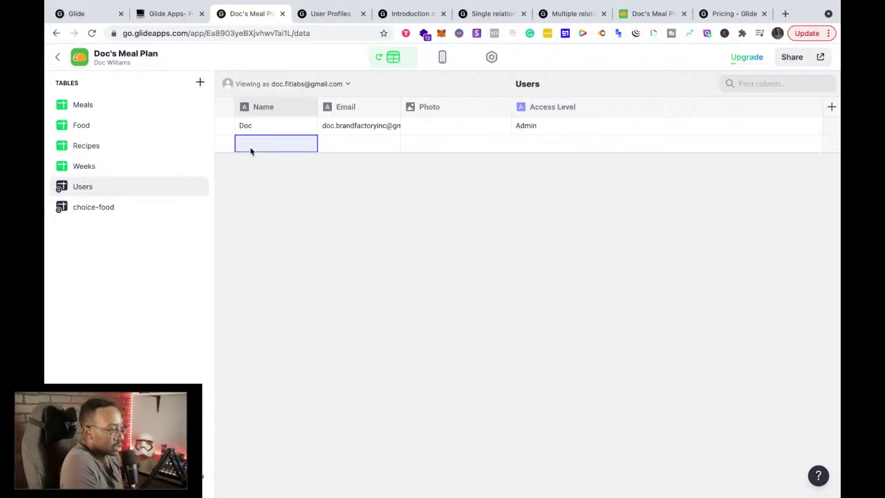
Step: Preview the user Profile screen from the app's side menu, then close it back to By Meal
{"action": "left_click", "coordinate": [443, 58]}
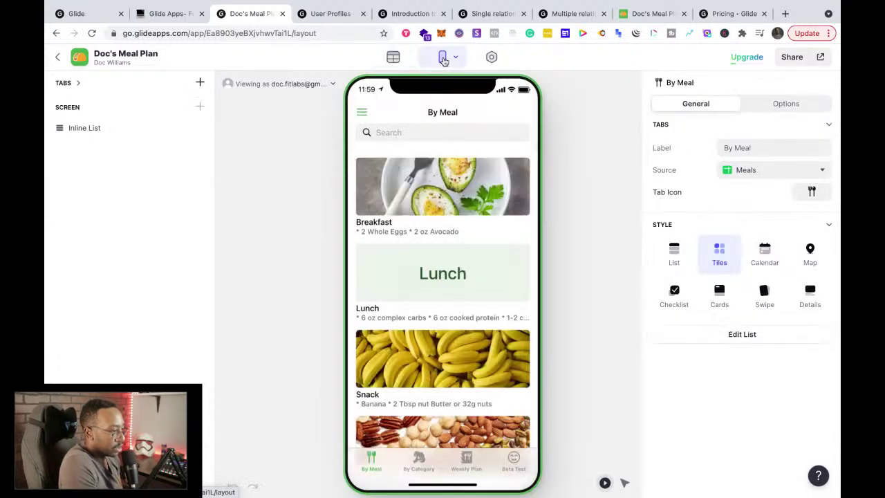
{"action": "left_click", "coordinate": [361, 115]}
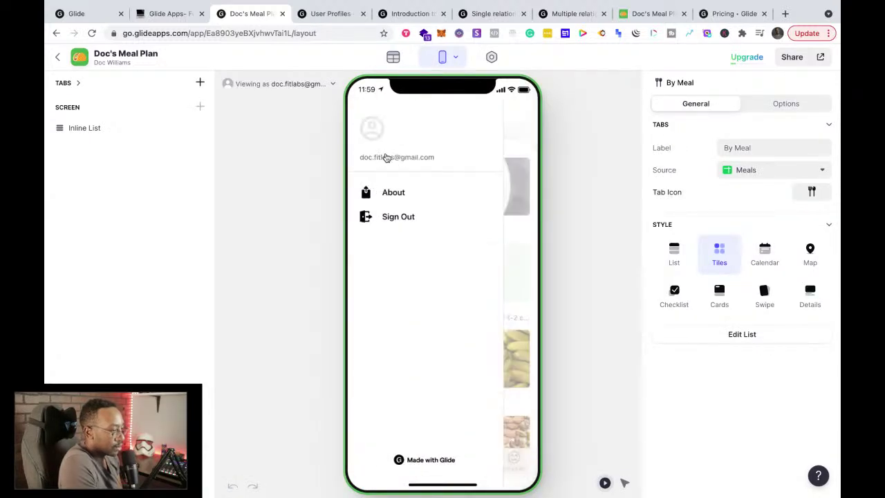
{"action": "left_click", "coordinate": [386, 161]}
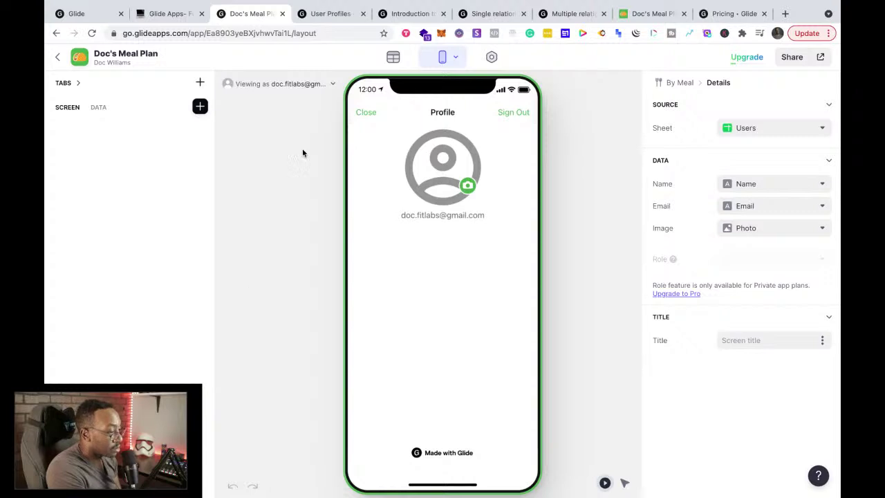
{"action": "left_click", "coordinate": [367, 112]}
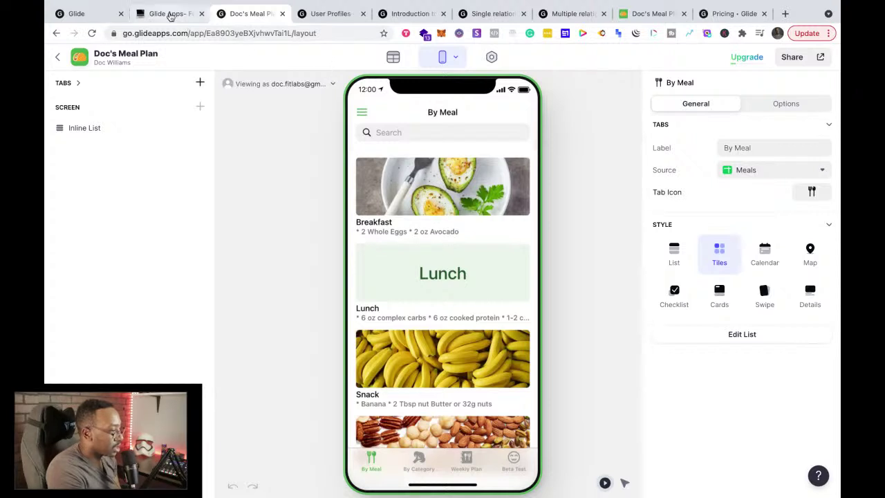
Step: Read through the Glide User Profiles documentation page
{"action": "left_click", "coordinate": [323, 19]}
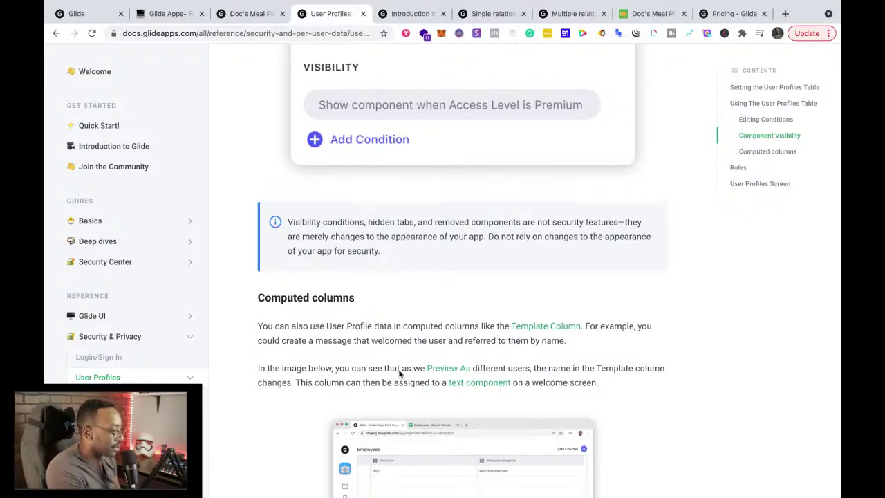
{"action": "scroll", "coordinate": [401, 374], "scroll_direction": "down", "scroll_amount": 4}
{"action": "scroll", "coordinate": [402, 377], "scroll_direction": "down", "scroll_amount": 10}
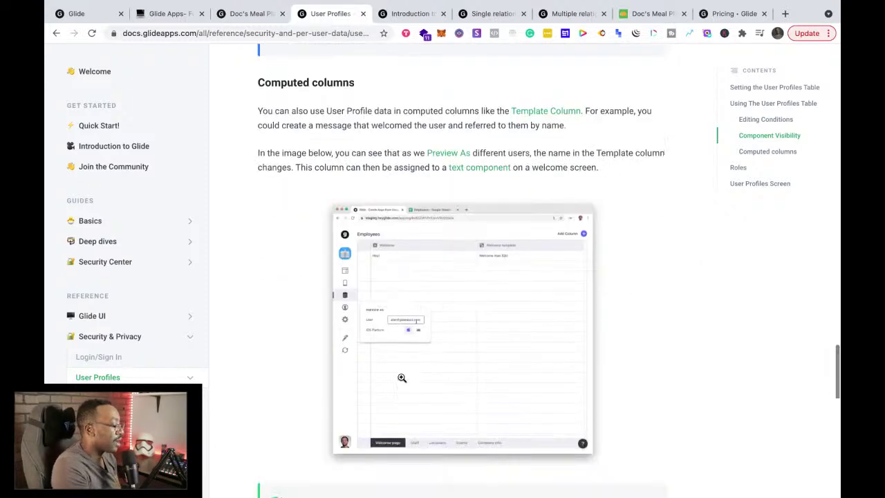
{"action": "scroll", "coordinate": [402, 377], "scroll_direction": "down", "scroll_amount": 7}
{"action": "scroll", "coordinate": [402, 378], "scroll_direction": "down", "scroll_amount": 6}
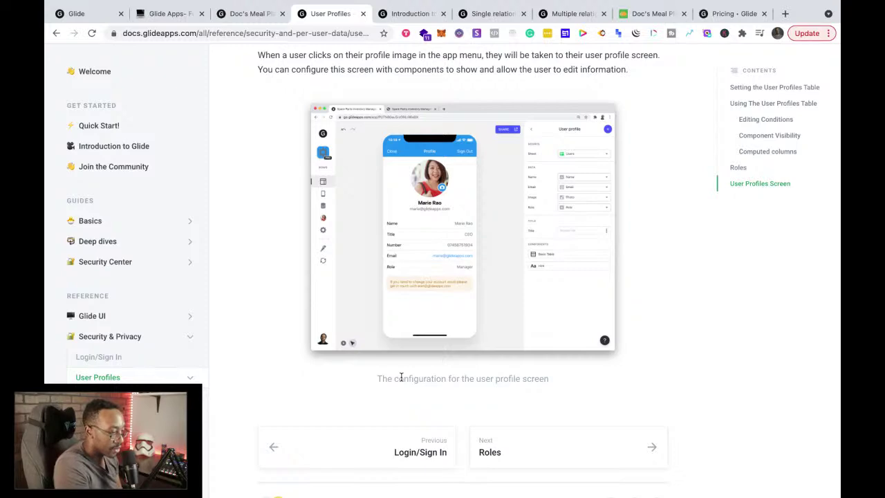
{"action": "scroll", "coordinate": [402, 377], "scroll_direction": "up", "scroll_amount": 16}
{"action": "scroll", "coordinate": [402, 377], "scroll_direction": "down", "scroll_amount": 9}
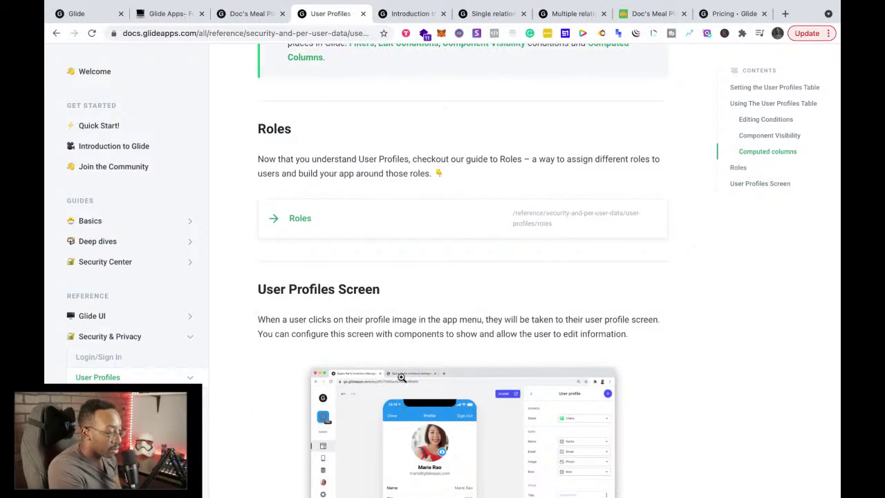
{"action": "scroll", "coordinate": [402, 377], "scroll_direction": "down", "scroll_amount": 9}
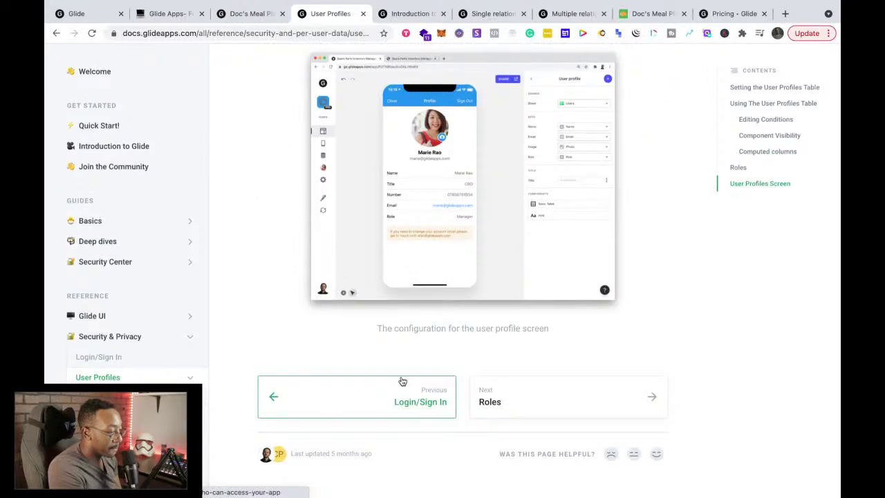
{"action": "scroll", "coordinate": [402, 381], "scroll_direction": "up", "scroll_amount": 20}
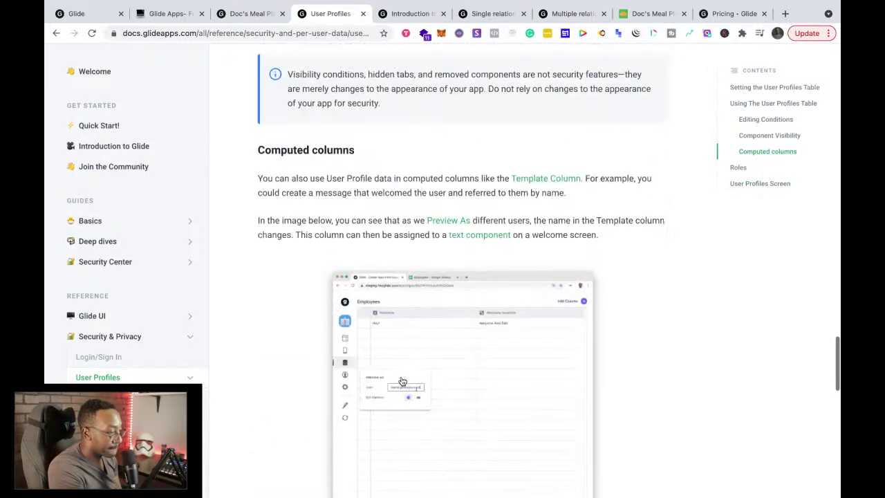
{"action": "scroll", "coordinate": [402, 381], "scroll_direction": "up", "scroll_amount": 20}
{"action": "scroll", "coordinate": [401, 377], "scroll_direction": "down", "scroll_amount": 20}
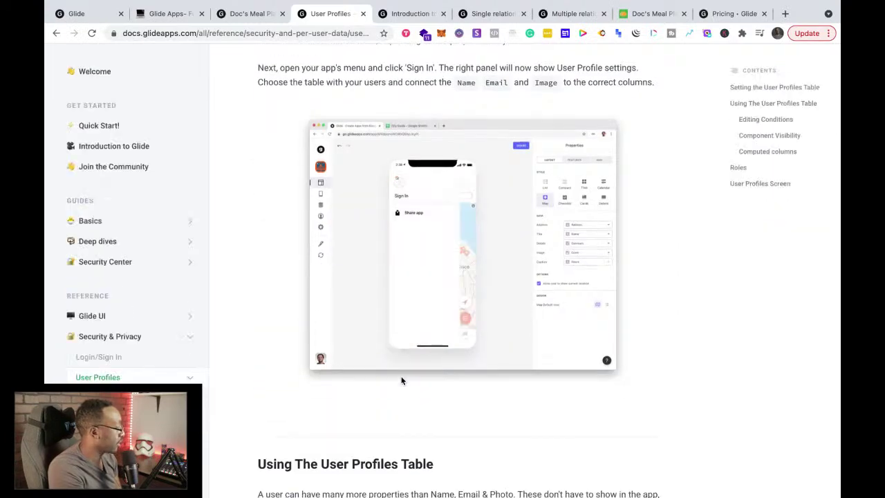
{"action": "scroll", "coordinate": [401, 380], "scroll_direction": "down", "scroll_amount": 10}
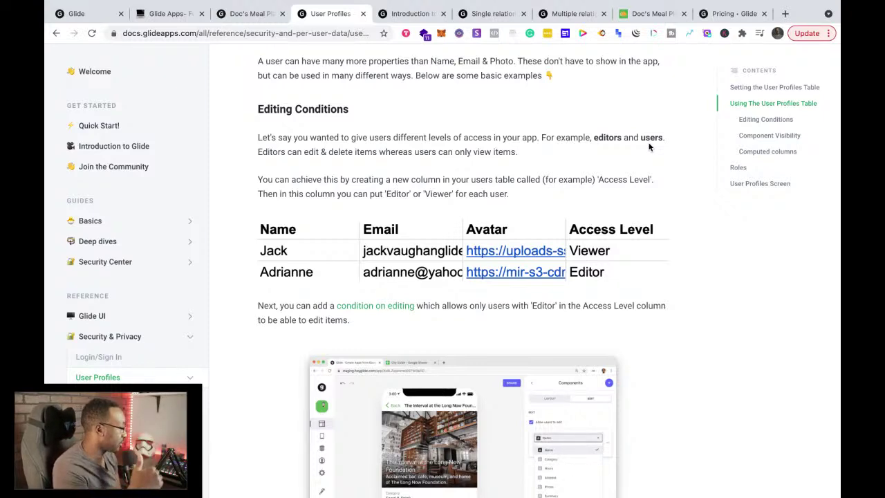
{"action": "scroll", "coordinate": [645, 215], "scroll_direction": "down", "scroll_amount": 6}
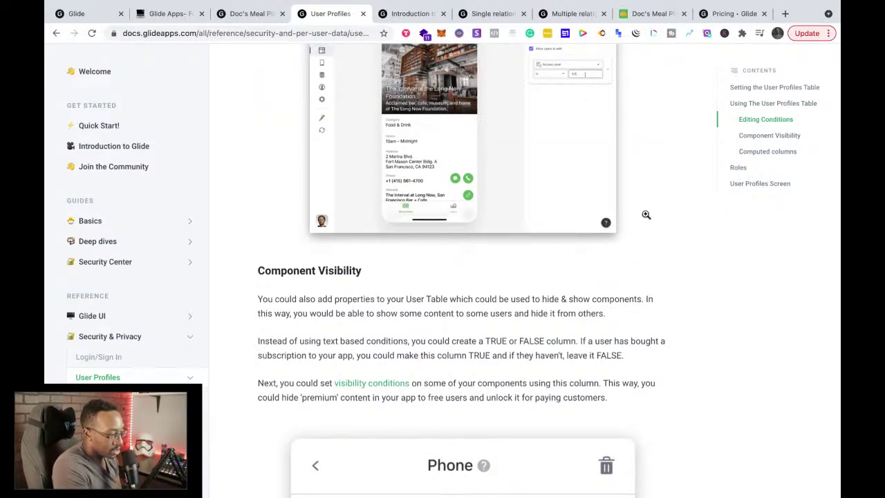
{"action": "scroll", "coordinate": [645, 217], "scroll_direction": "up", "scroll_amount": 3}
{"action": "scroll", "coordinate": [397, 134], "scroll_direction": "up", "scroll_amount": 6}
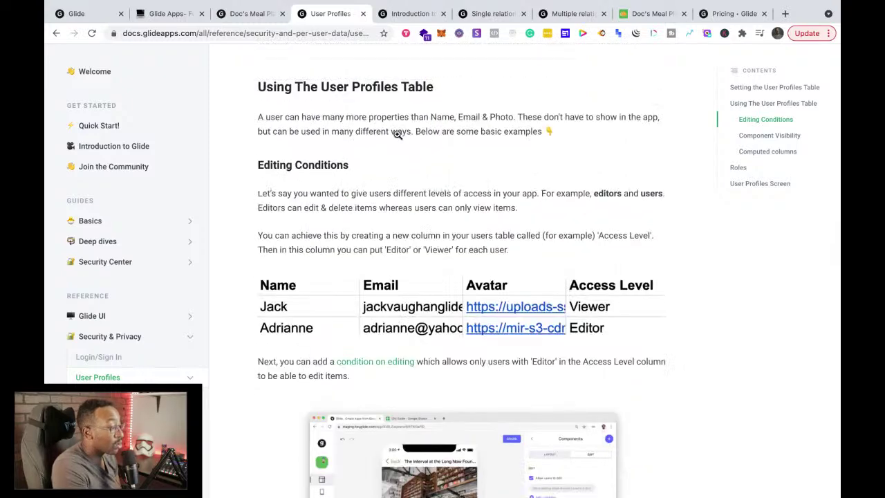
Step: Return to the Glide editor's Users table and bring up the Access Level column options
{"action": "left_click", "coordinate": [230, 20]}
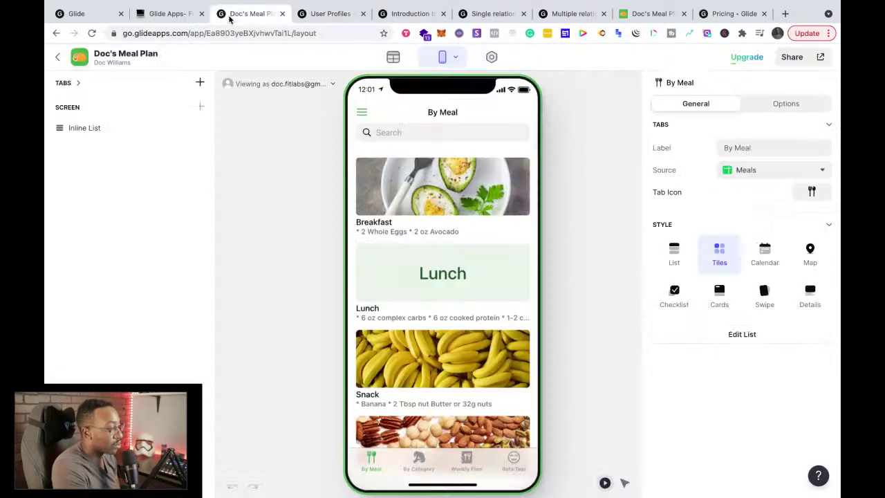
{"action": "left_click", "coordinate": [392, 57]}
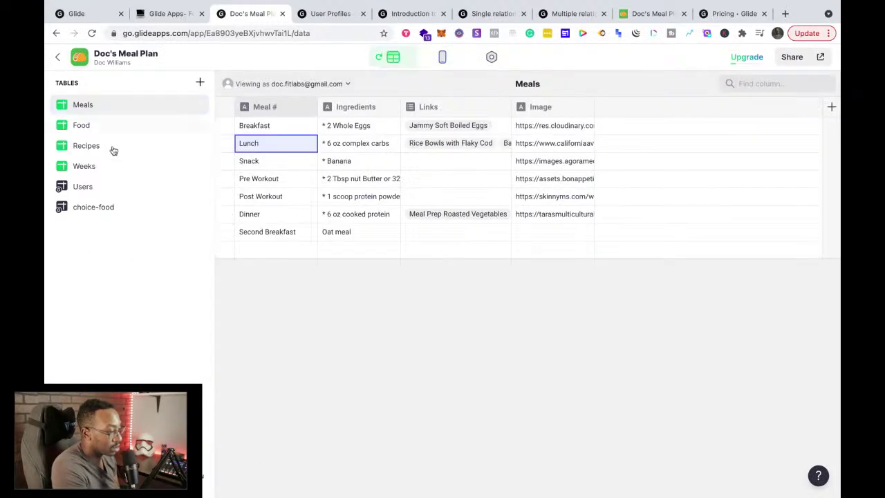
{"action": "left_click", "coordinate": [92, 188]}
{"action": "left_click", "coordinate": [544, 110]}
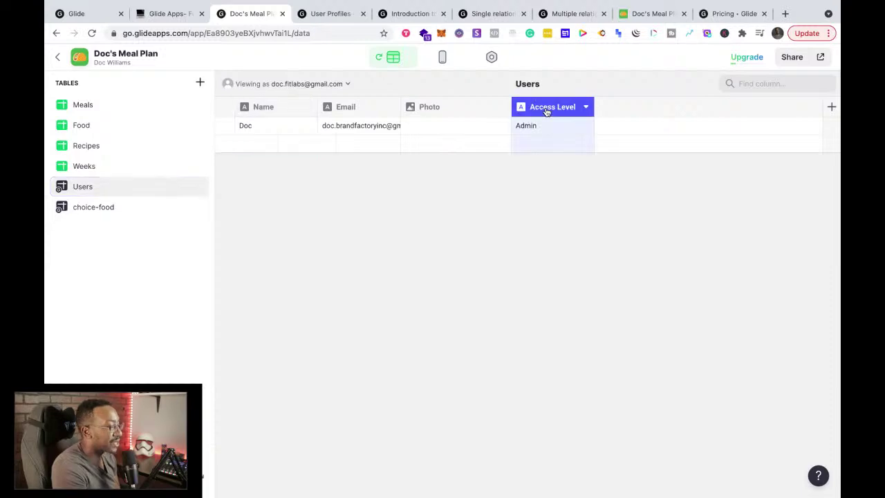
{"action": "left_click", "coordinate": [587, 108]}
Step: Delete the Access Level column from the Users table
{"action": "left_click", "coordinate": [587, 107]}
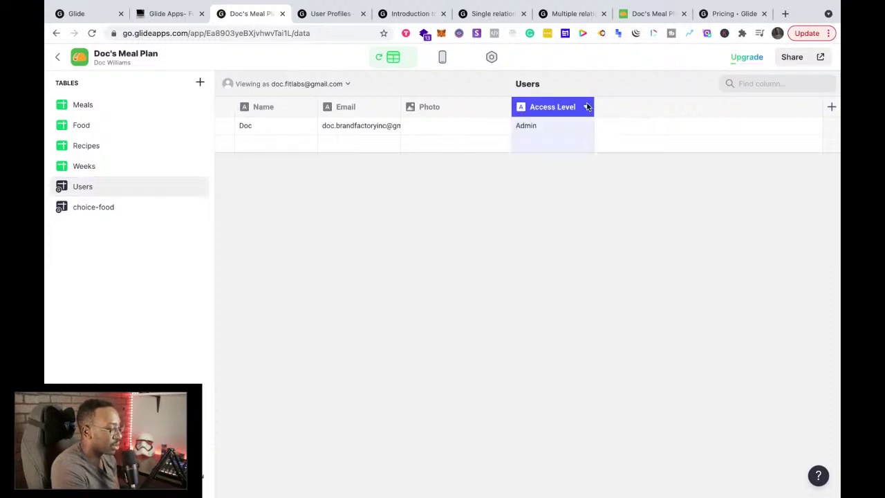
{"action": "left_click", "coordinate": [562, 125]}
{"action": "left_click", "coordinate": [561, 125]}
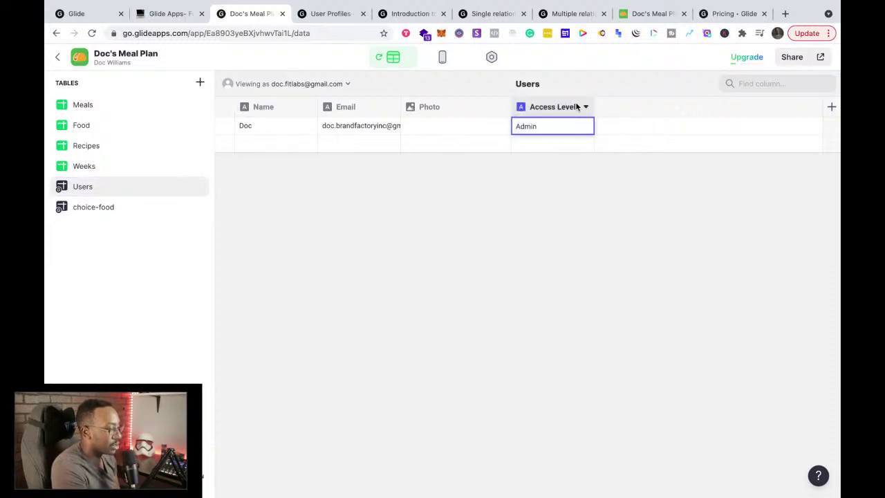
{"action": "left_click", "coordinate": [584, 107]}
{"action": "left_click", "coordinate": [536, 147]}
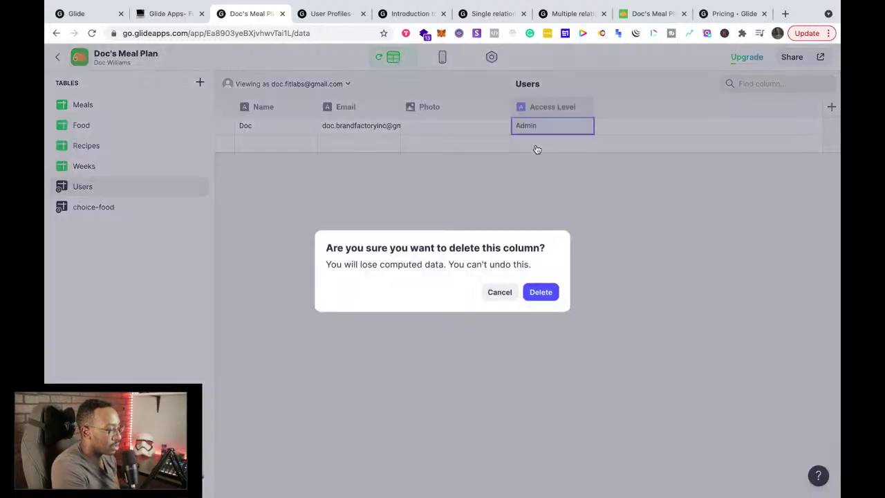
{"action": "left_click", "coordinate": [540, 292]}
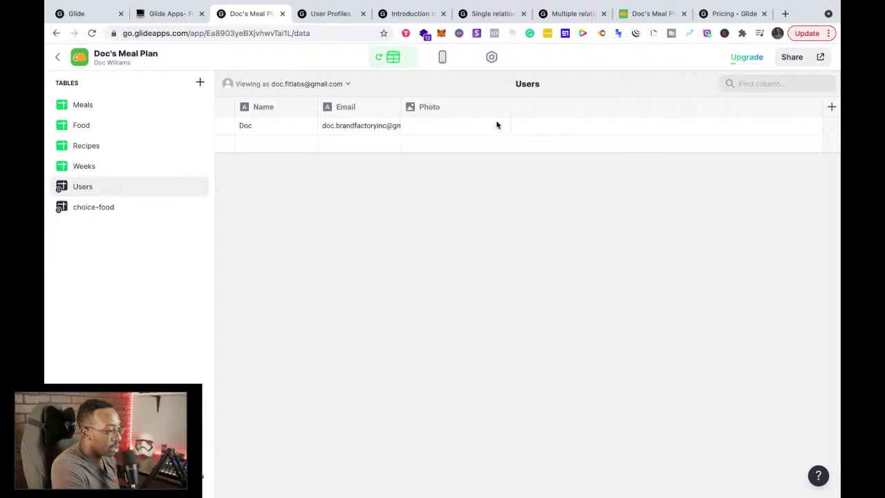
Step: Add a 'Client Type' text column and set the first user's value to Bootcamper
{"action": "left_click", "coordinate": [831, 107]}
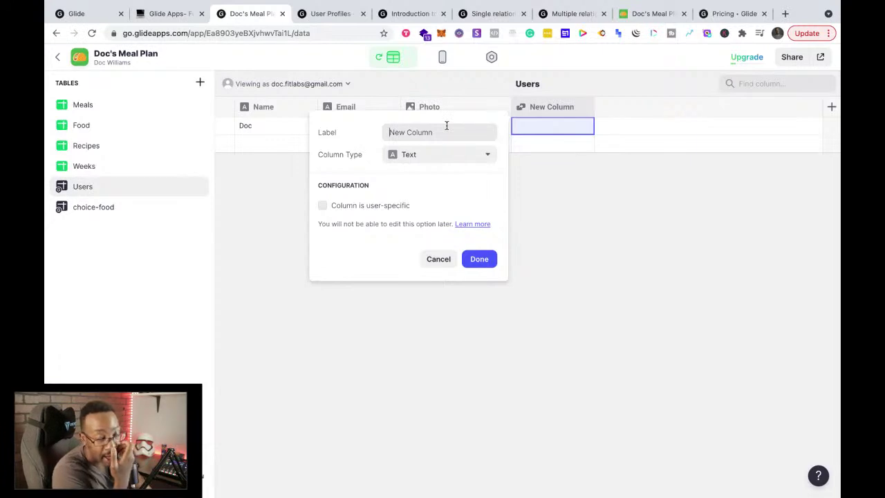
{"action": "type", "text": "Cl"}
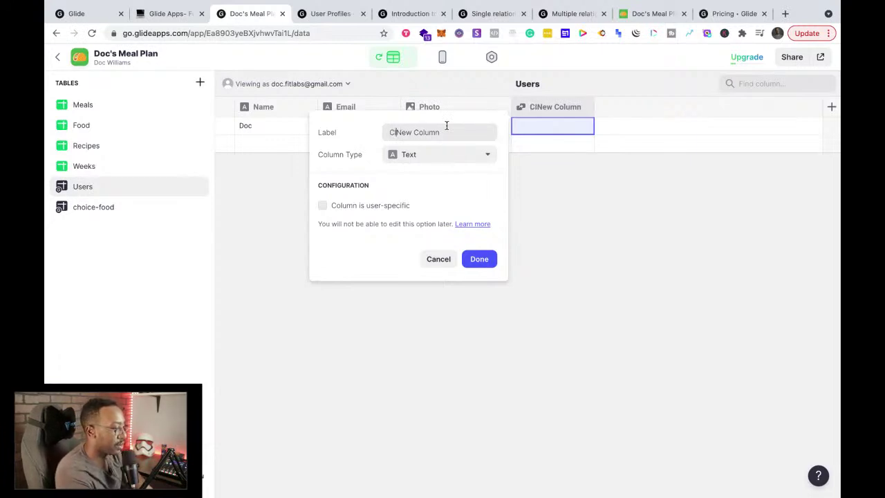
{"action": "key", "text": "super+a"}
{"action": "type", "text": "C"}
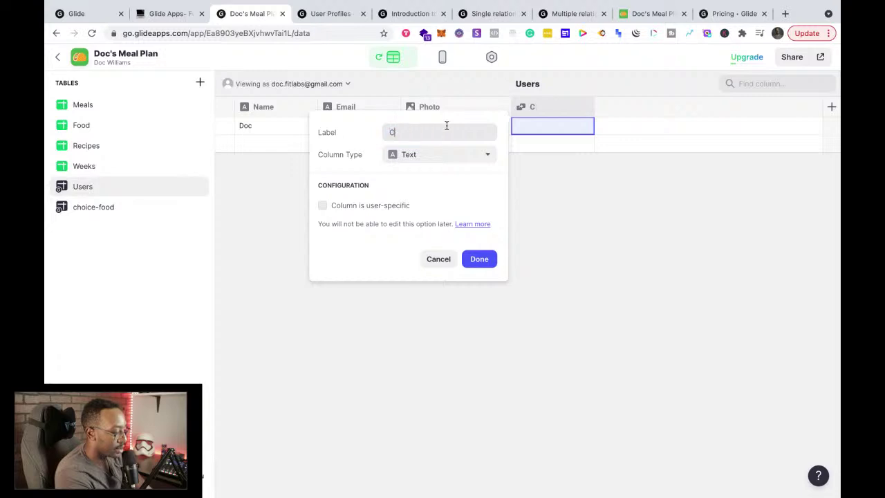
{"action": "type", "text": "lient Type"}
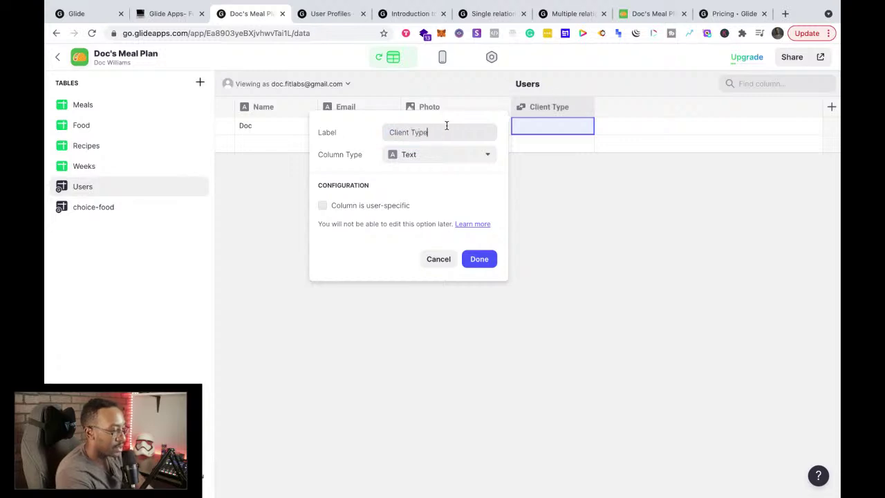
{"action": "left_click", "coordinate": [488, 259]}
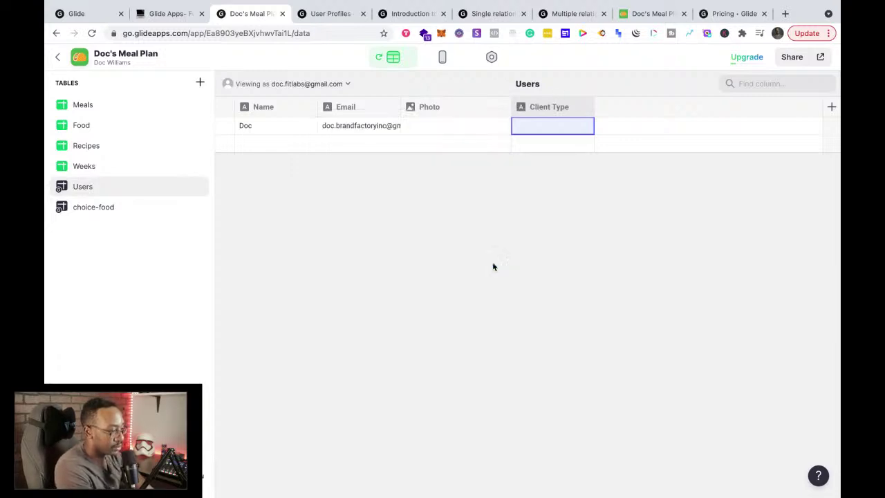
{"action": "double_click", "coordinate": [516, 128]}
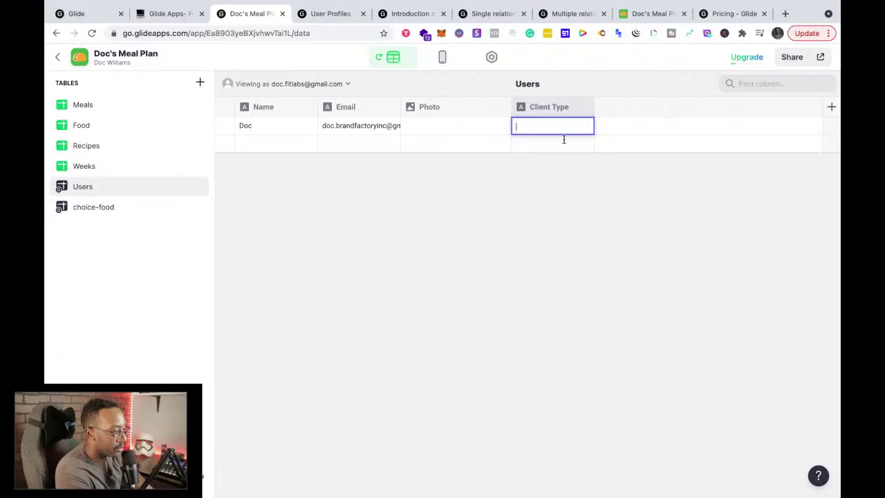
{"action": "type", "text": "Boot c"}
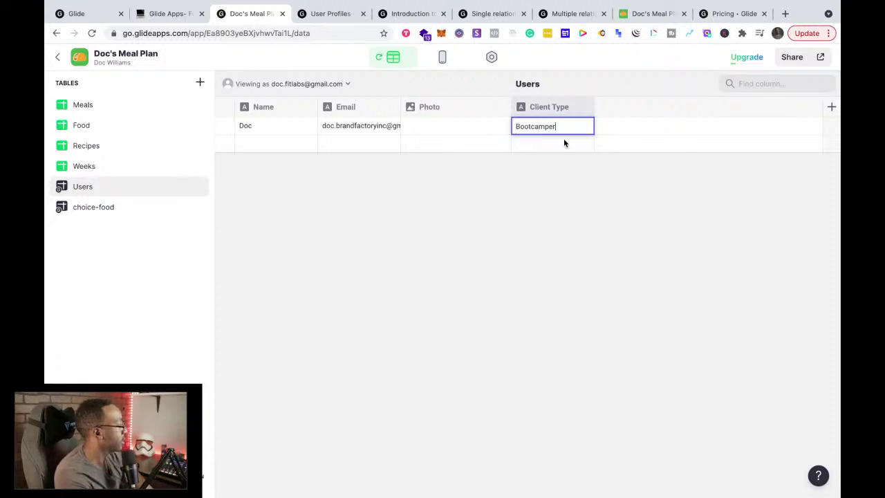
{"action": "key", "text": "Return"}
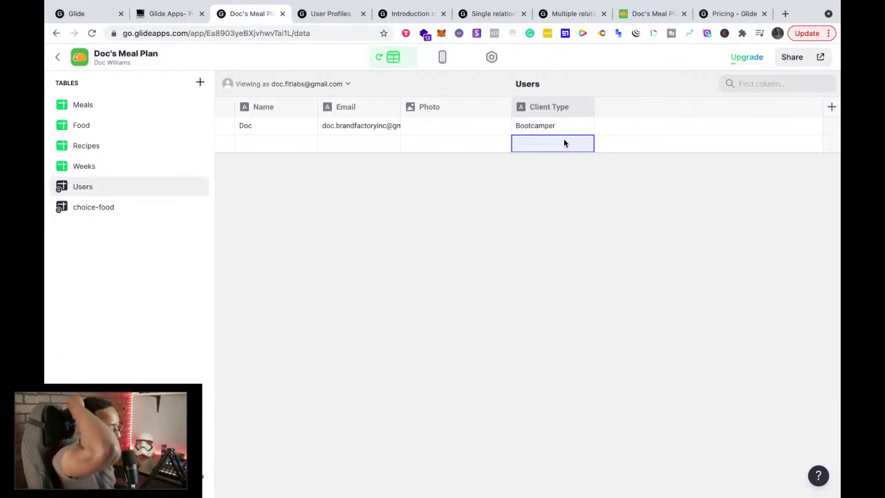
Step: Show the user Profile screen in the layout preview, leave the photo unchanged, and list insertable components
{"action": "left_click", "coordinate": [443, 60]}
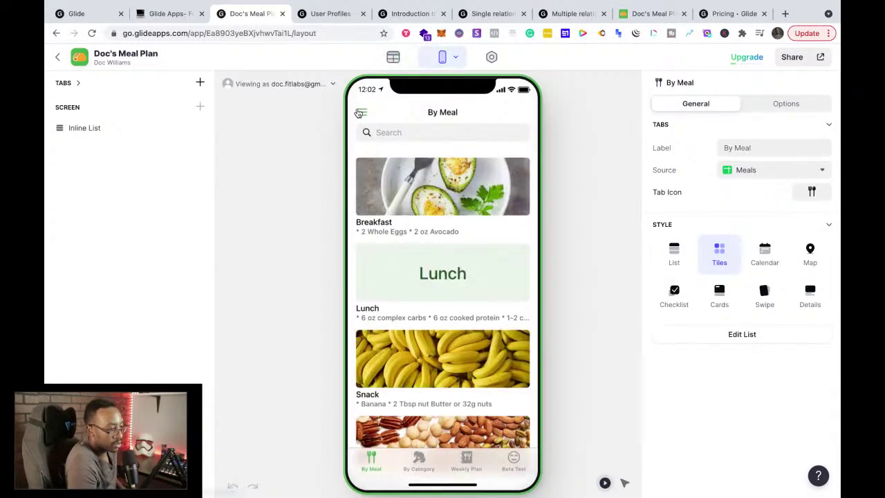
{"action": "left_click", "coordinate": [359, 113]}
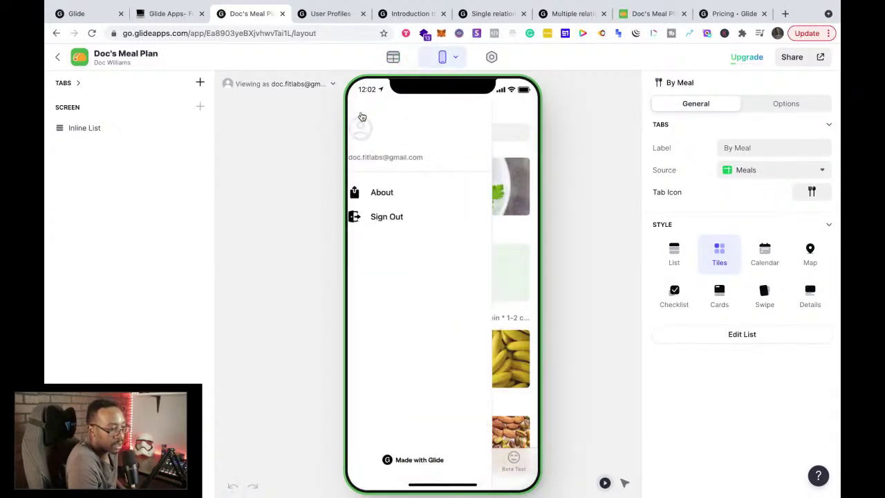
{"action": "left_click", "coordinate": [399, 163]}
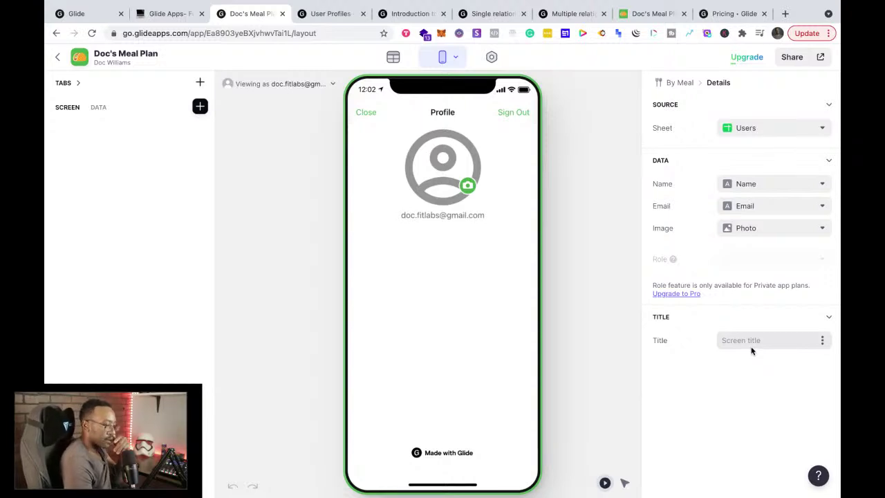
{"action": "left_click", "coordinate": [454, 195]}
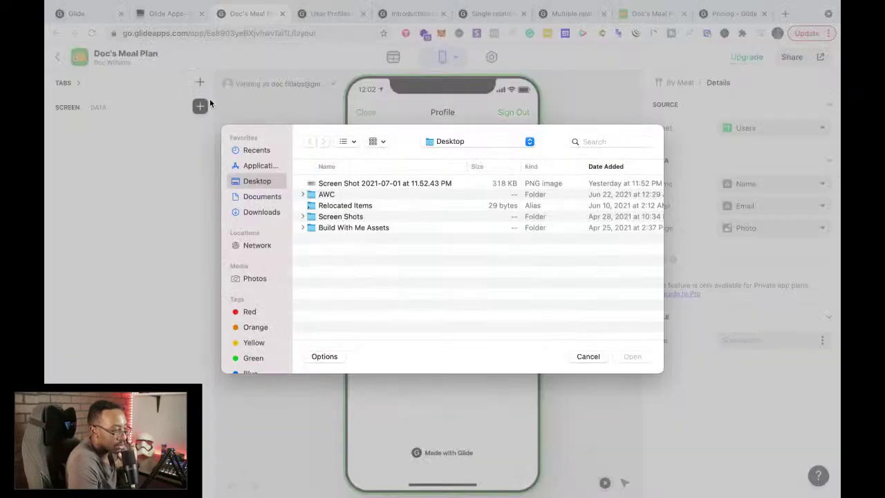
{"action": "left_click", "coordinate": [579, 357]}
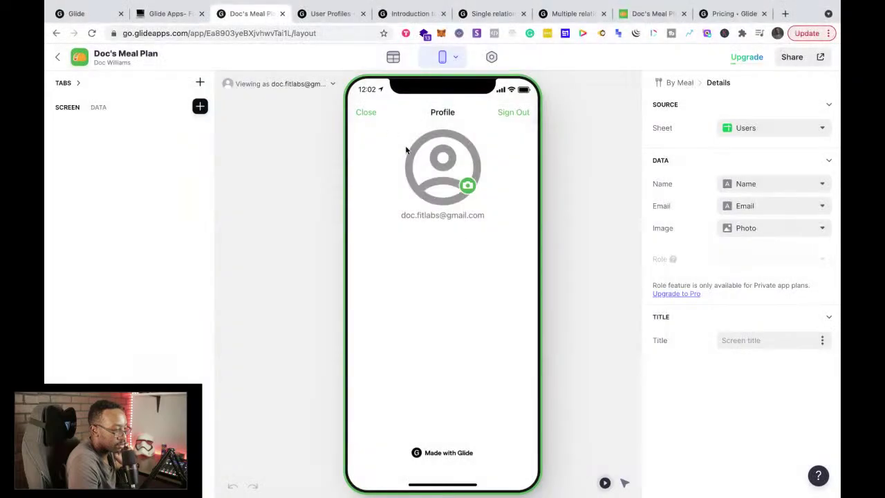
{"action": "left_click", "coordinate": [199, 106]}
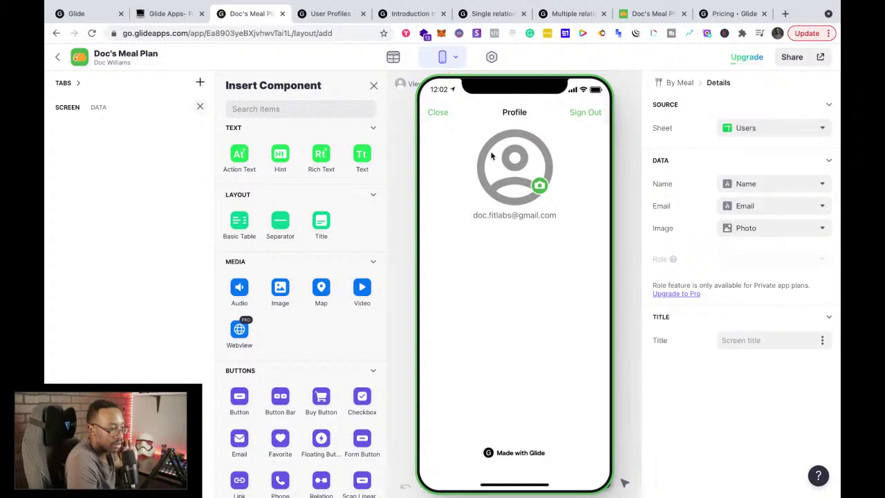
Step: Check which columns the profile image can use, leaving it unchanged
{"action": "left_click", "coordinate": [746, 229]}
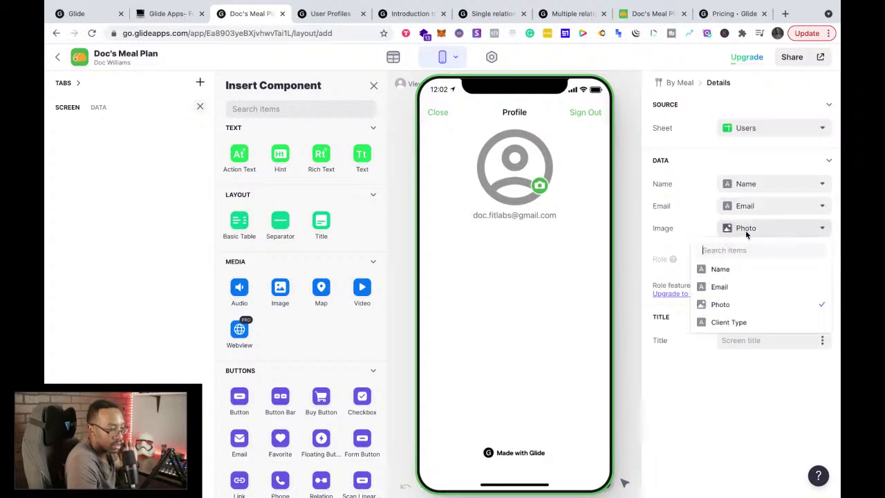
{"action": "left_click", "coordinate": [657, 248]}
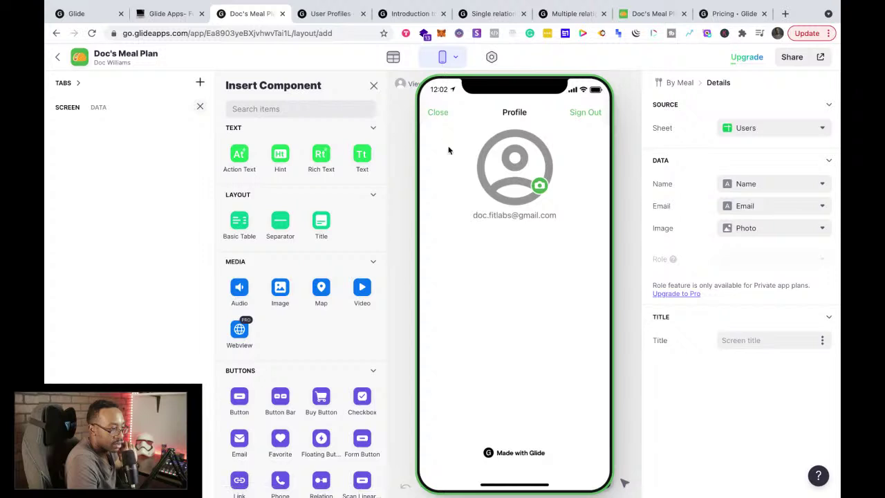
{"action": "left_click", "coordinate": [373, 87]}
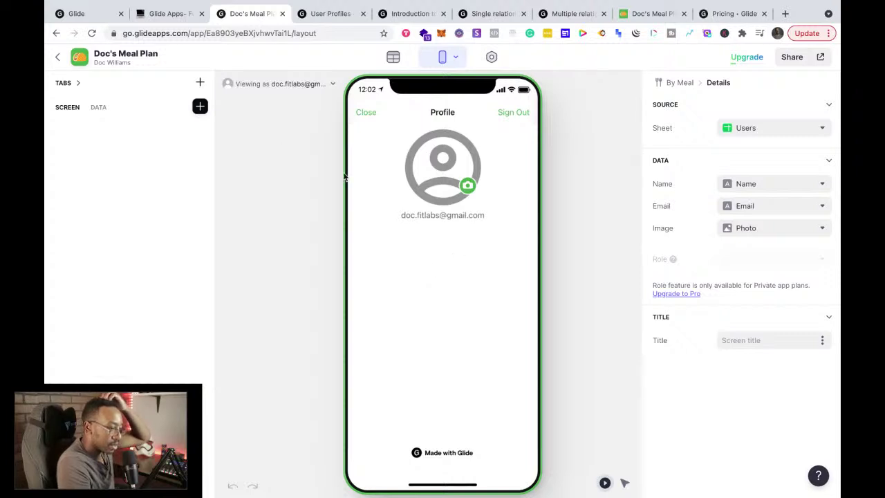
Step: Add an Action Text component showing the user's Email to the Profile screen
{"action": "left_click", "coordinate": [200, 111]}
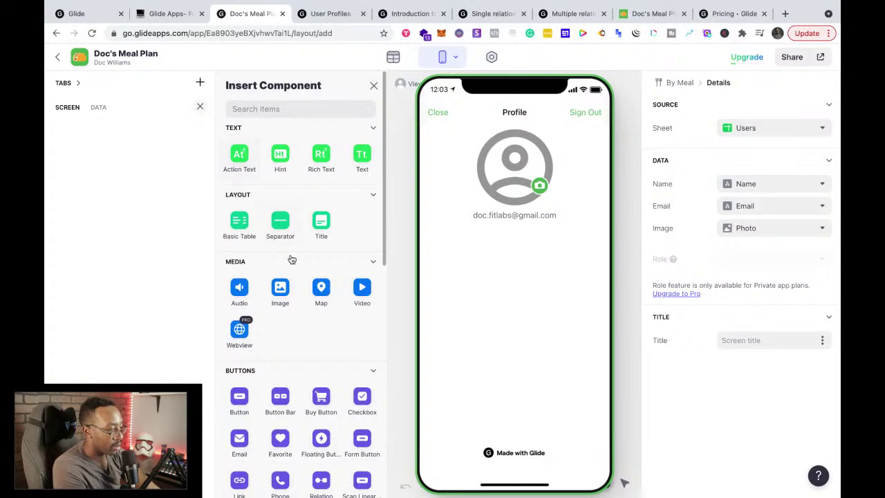
{"action": "left_click", "coordinate": [260, 109]}
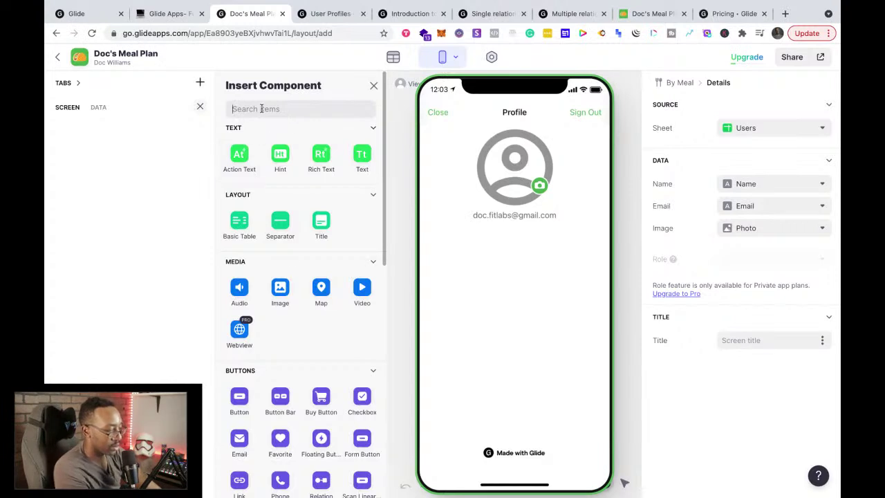
{"action": "type", "text": "form"}
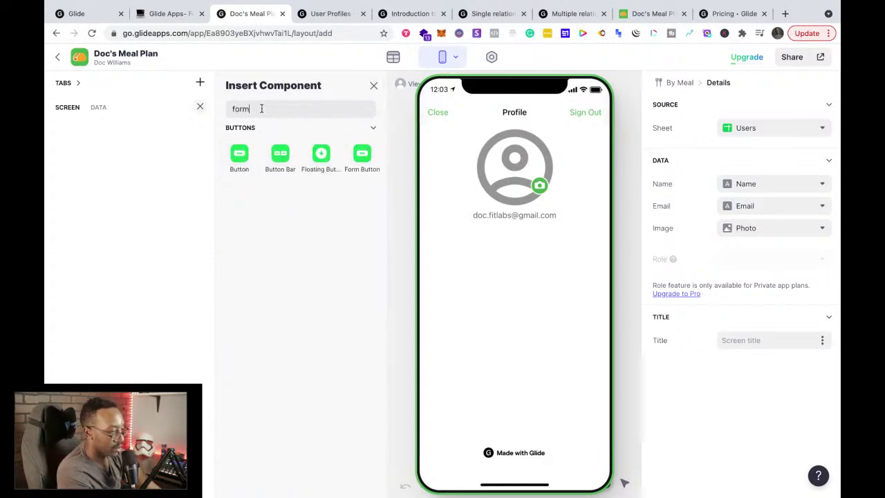
{"action": "key", "text": "BackSpace"}
{"action": "key", "text": "BackSpace"}
{"action": "key", "text": "BackSpace"}
{"action": "key", "text": "BackSpace"}
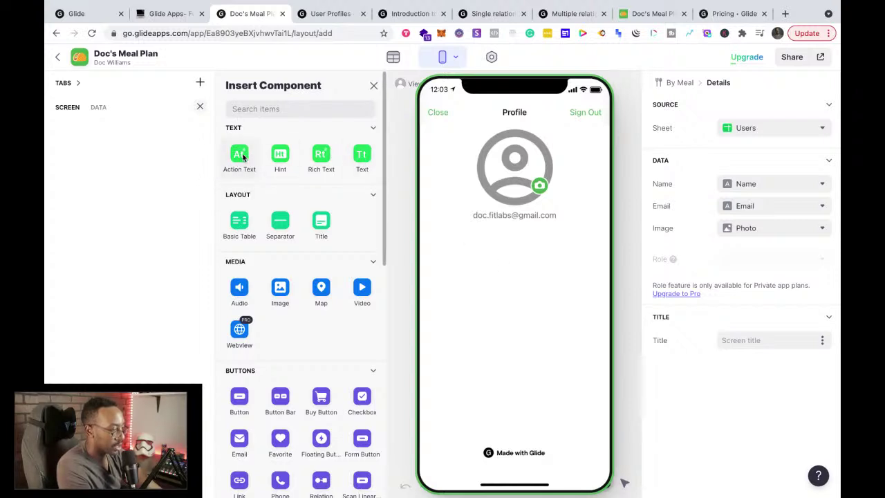
{"action": "left_click", "coordinate": [239, 156]}
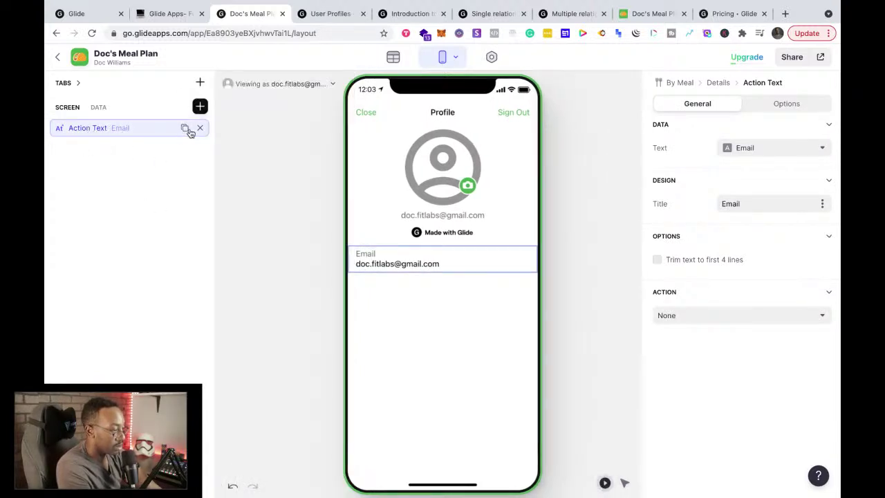
Step: Make the first Action Text show the Name column and add a second Action Text for Email
{"action": "left_click", "coordinate": [758, 148]}
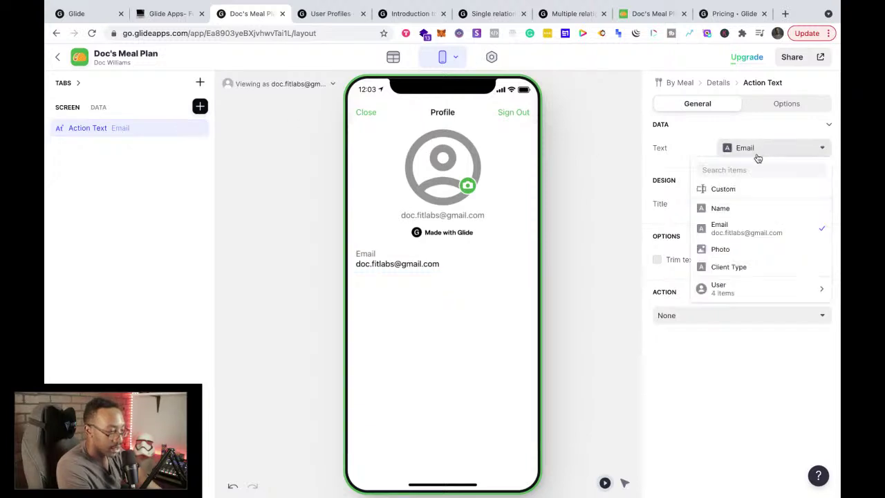
{"action": "left_click", "coordinate": [752, 210]}
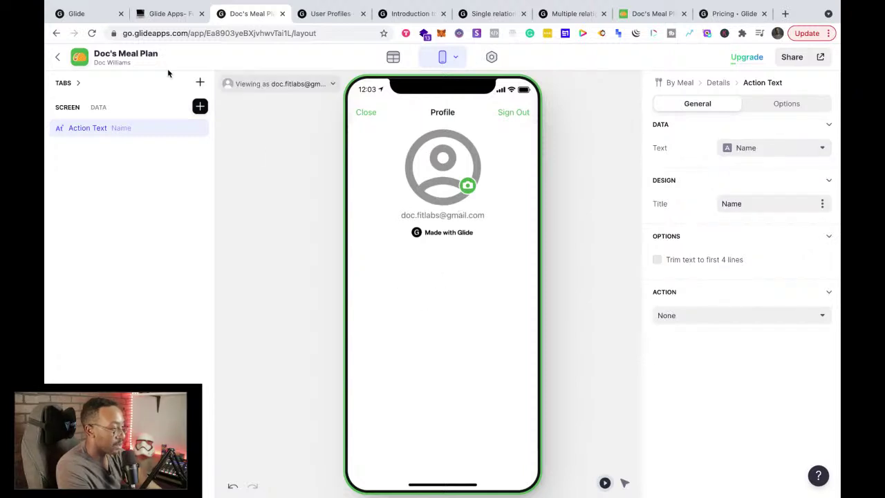
{"action": "left_click", "coordinate": [200, 107]}
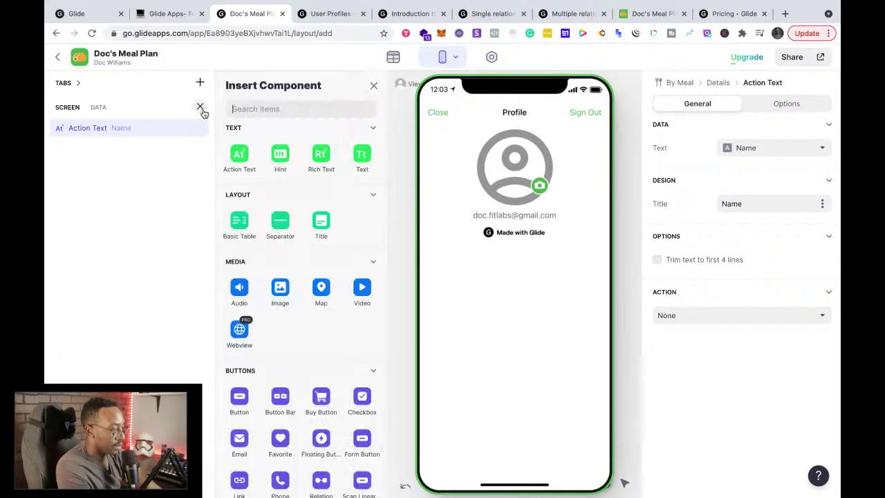
{"action": "left_click", "coordinate": [240, 155]}
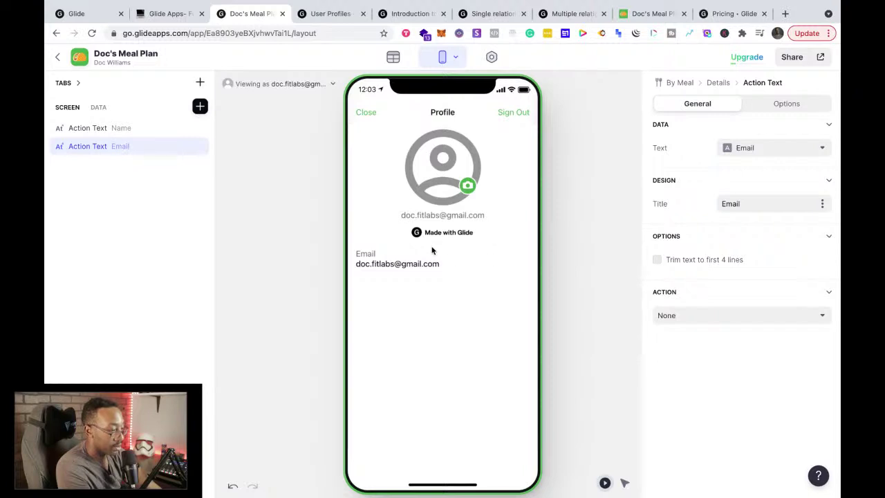
Step: Add a third Action Text for Client Type, then view the Users data table
{"action": "left_click", "coordinate": [200, 107]}
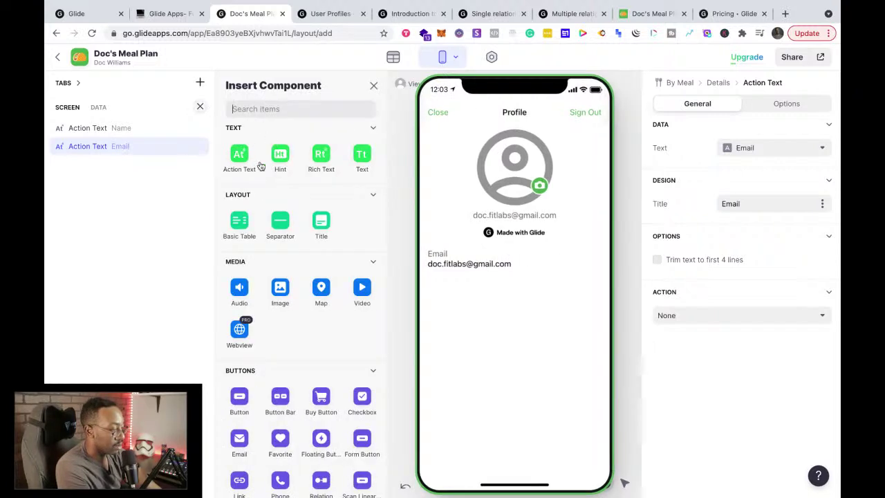
{"action": "left_click", "coordinate": [239, 161]}
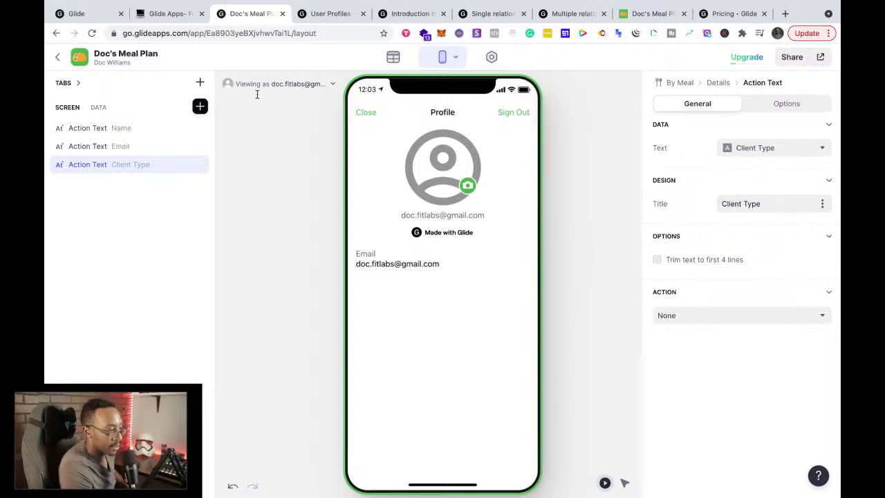
{"action": "left_click", "coordinate": [392, 58]}
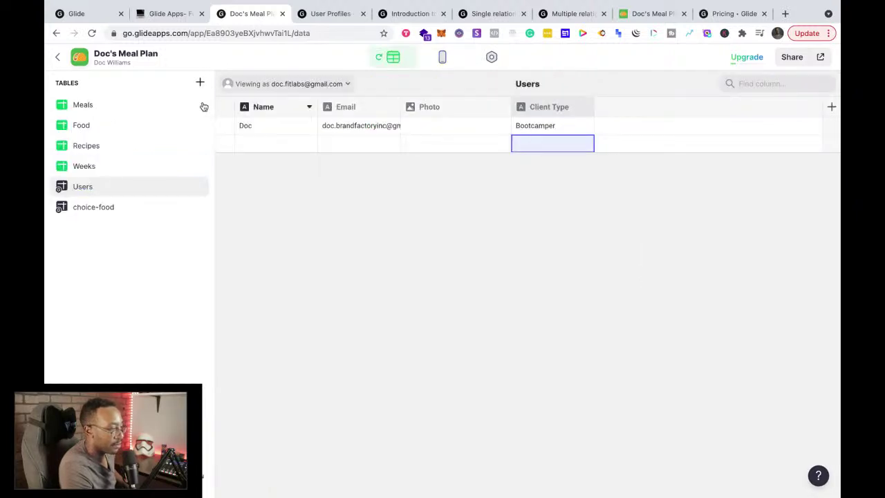
Step: Back in the layout editor, add a visibility condition to the Client Type Action Text
{"action": "left_click", "coordinate": [443, 58]}
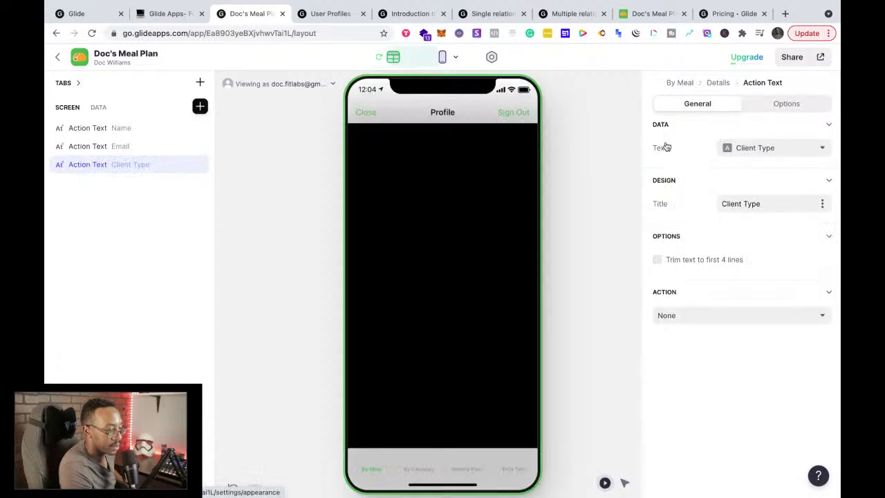
{"action": "left_click", "coordinate": [766, 108]}
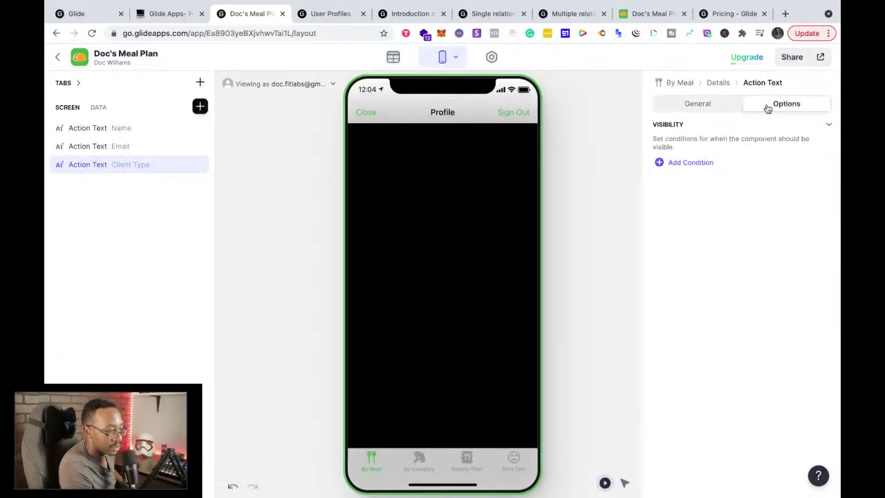
{"action": "left_click", "coordinate": [697, 165]}
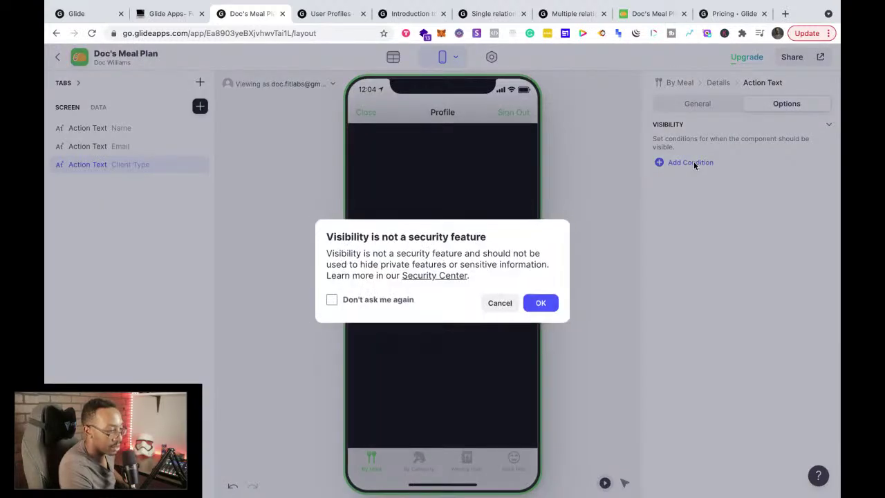
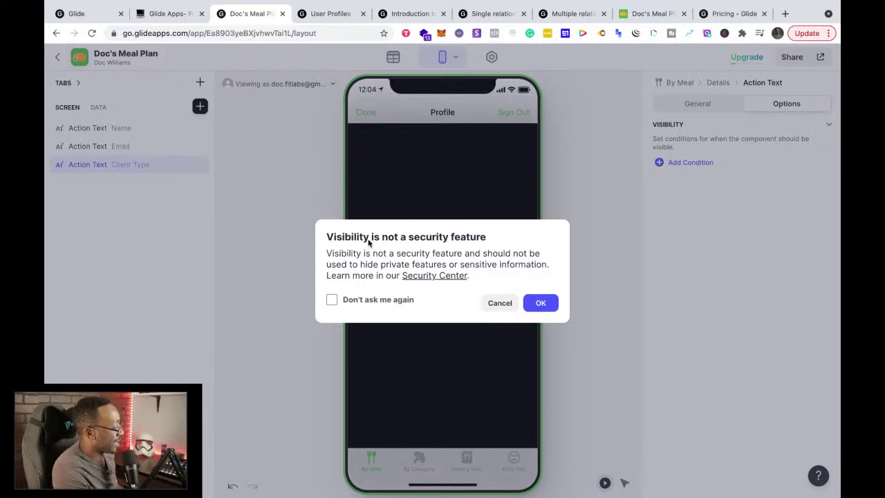
Step: Try a Client Type includes 'Bodtcamper' visibility condition, then delete the misspelled rule
{"action": "left_click", "coordinate": [540, 302]}
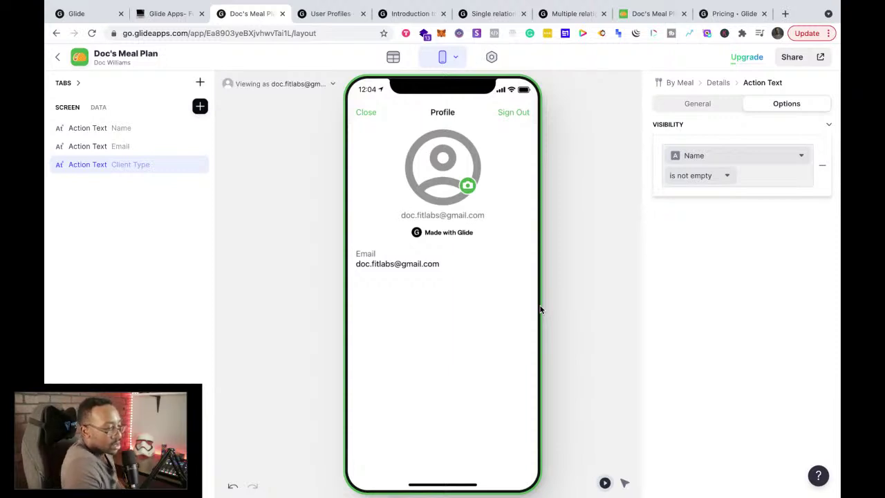
{"action": "left_click", "coordinate": [715, 155]}
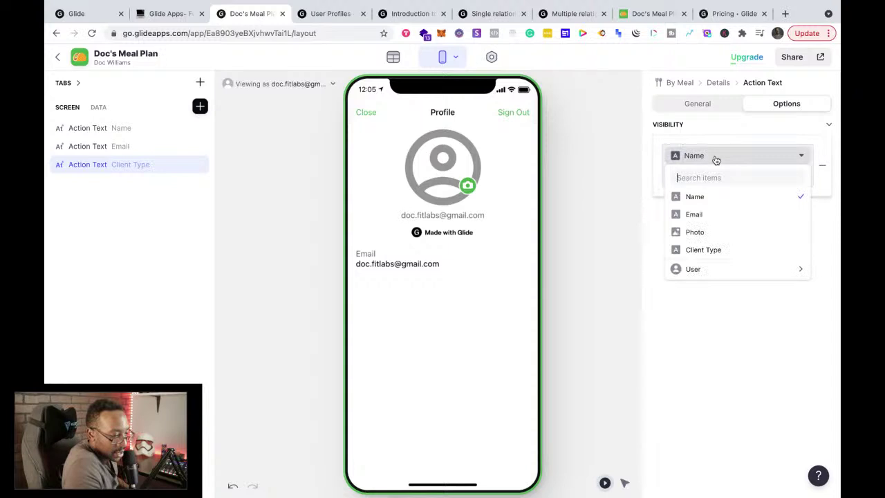
{"action": "left_click", "coordinate": [717, 252]}
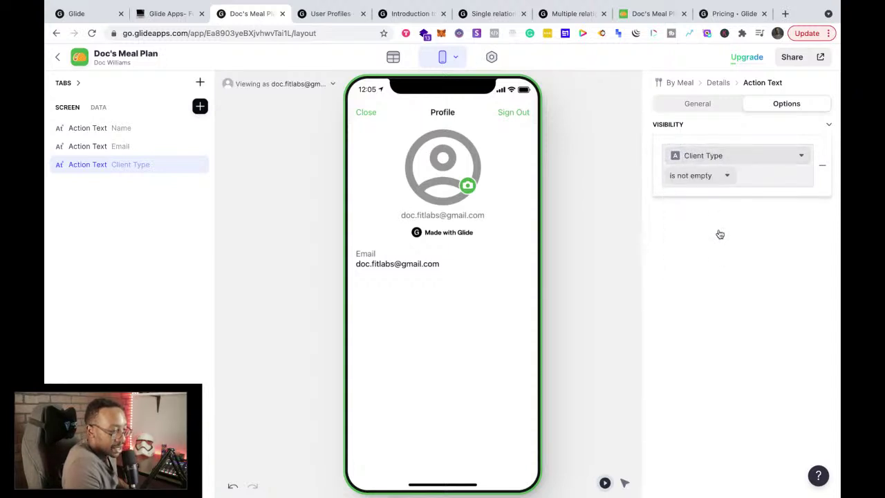
{"action": "left_click", "coordinate": [710, 181]}
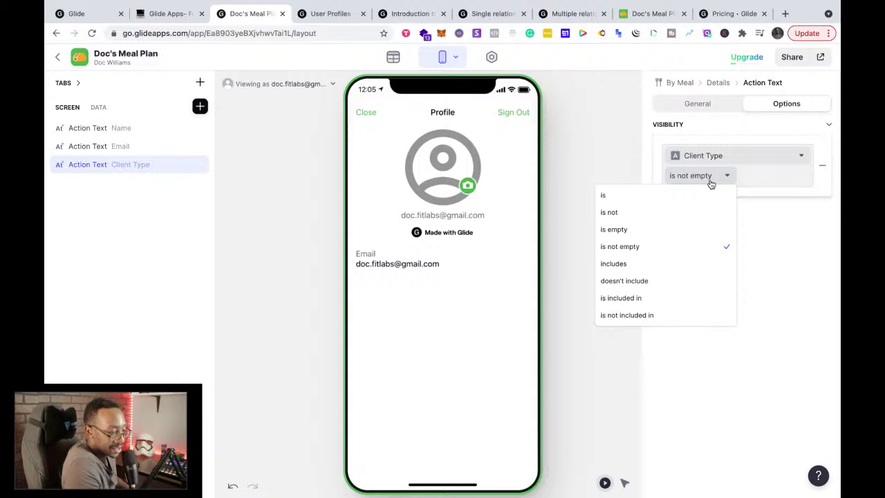
{"action": "left_click", "coordinate": [663, 263]}
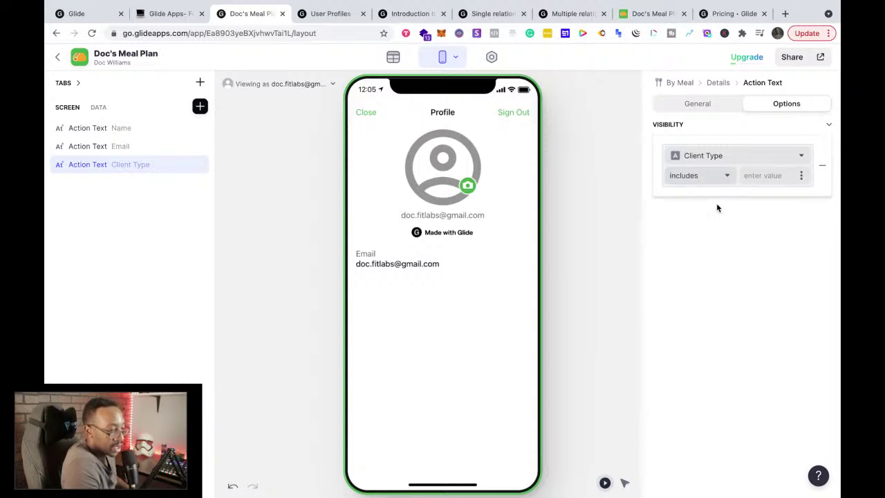
{"action": "left_click", "coordinate": [749, 177]}
{"action": "type", "text": "Bod"}
{"action": "type", "text": "tcamper"}
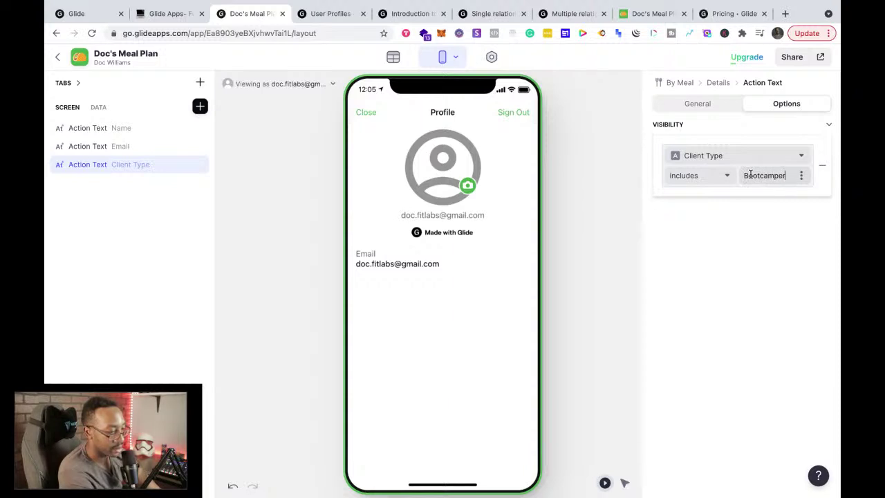
{"action": "key", "text": "Return"}
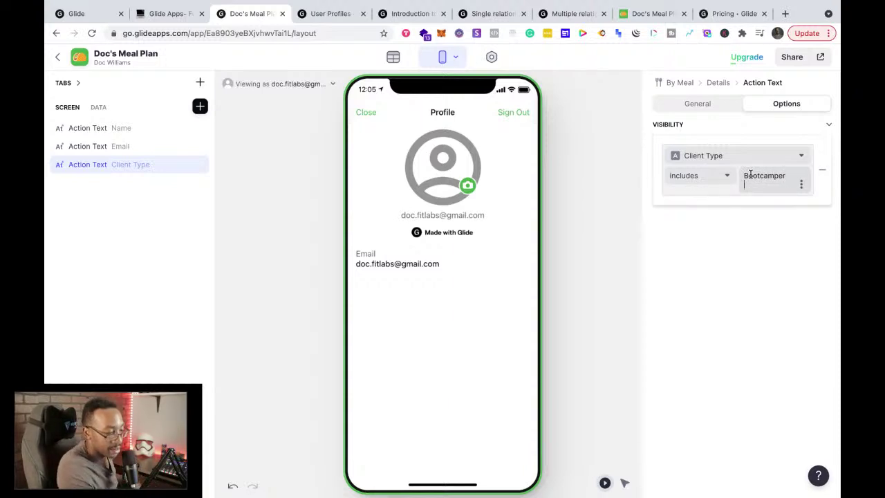
{"action": "key", "text": "BackSpace"}
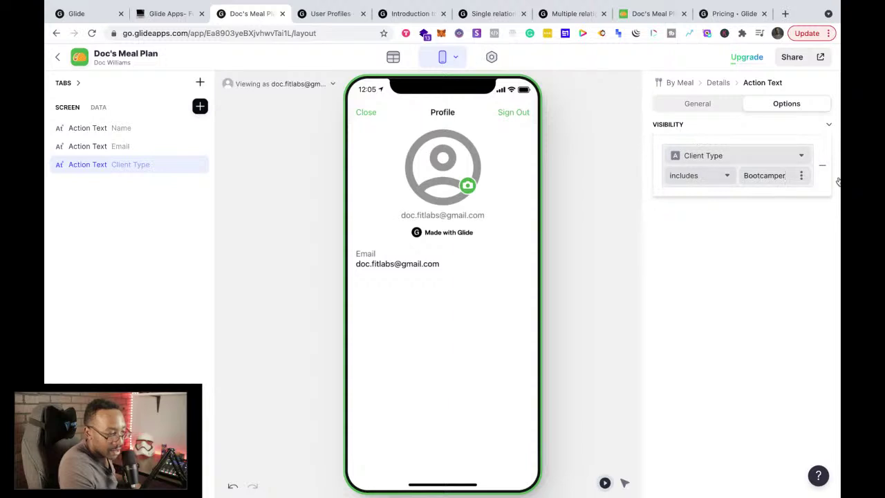
{"action": "left_click", "coordinate": [822, 167]}
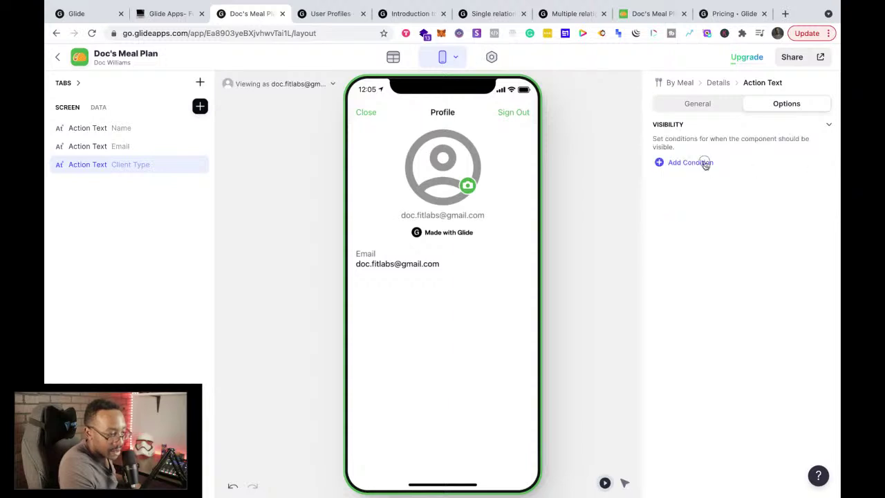
Step: Recreate the visibility condition as Client Type includes Bootcamper
{"action": "left_click", "coordinate": [704, 163]}
{"action": "left_click", "coordinate": [540, 303]}
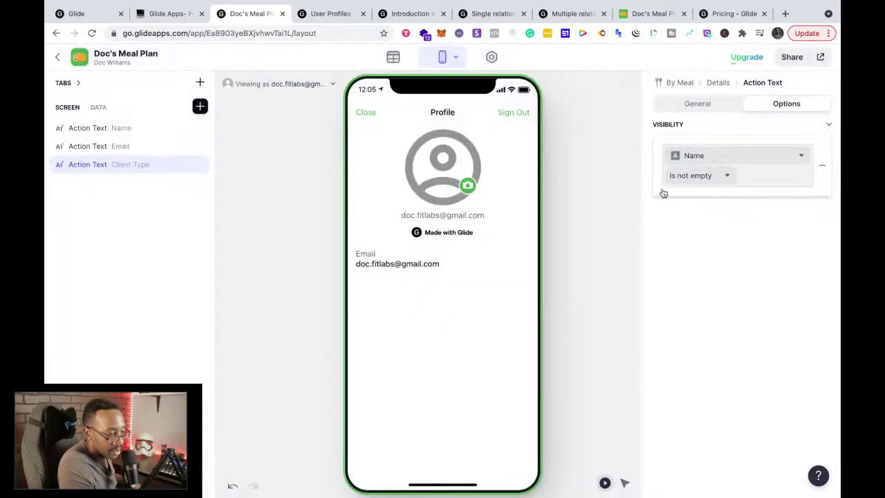
{"action": "left_click", "coordinate": [695, 156]}
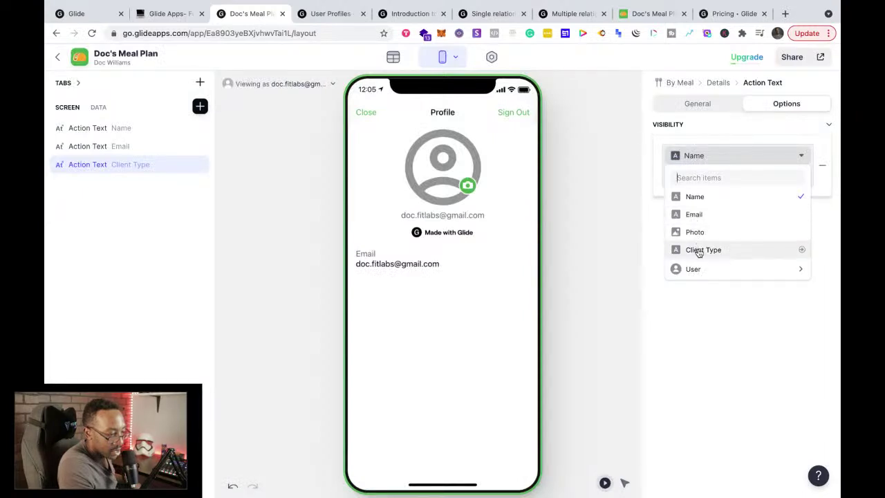
{"action": "left_click", "coordinate": [697, 249]}
{"action": "left_click", "coordinate": [700, 178]}
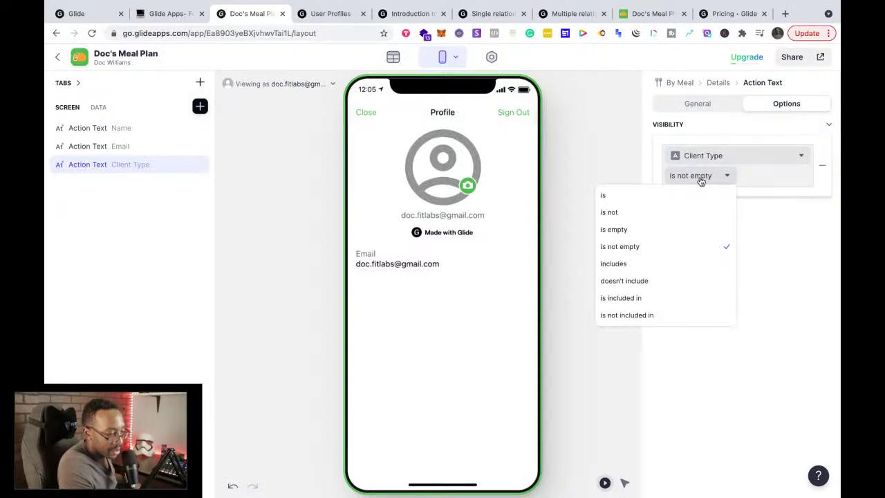
{"action": "left_click", "coordinate": [656, 267]}
{"action": "left_click", "coordinate": [750, 173]}
{"action": "type", "text": "Bootcamper"}
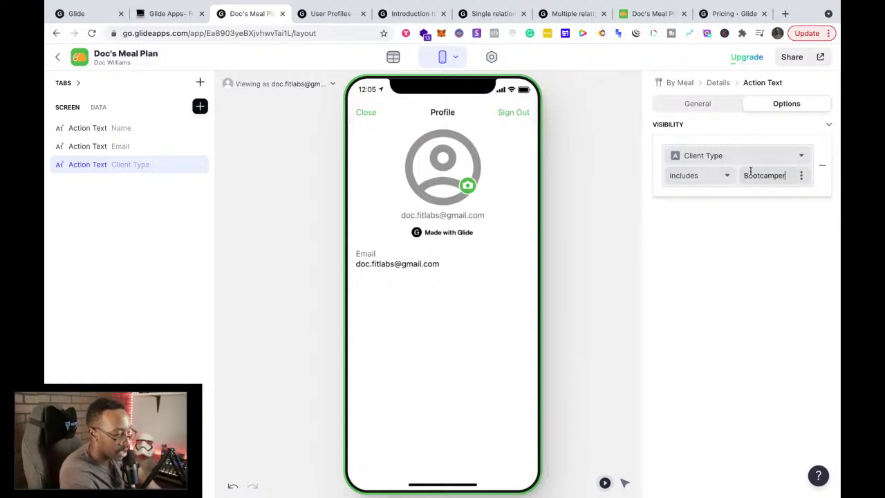
{"action": "key", "text": "Return"}
{"action": "key", "text": "BackSpace"}
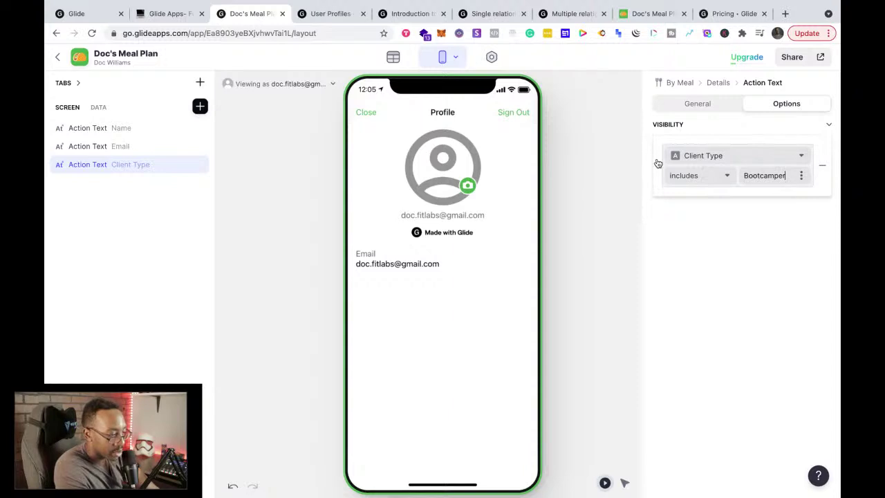
{"action": "left_click", "coordinate": [827, 126]}
{"action": "left_click", "coordinate": [829, 126]}
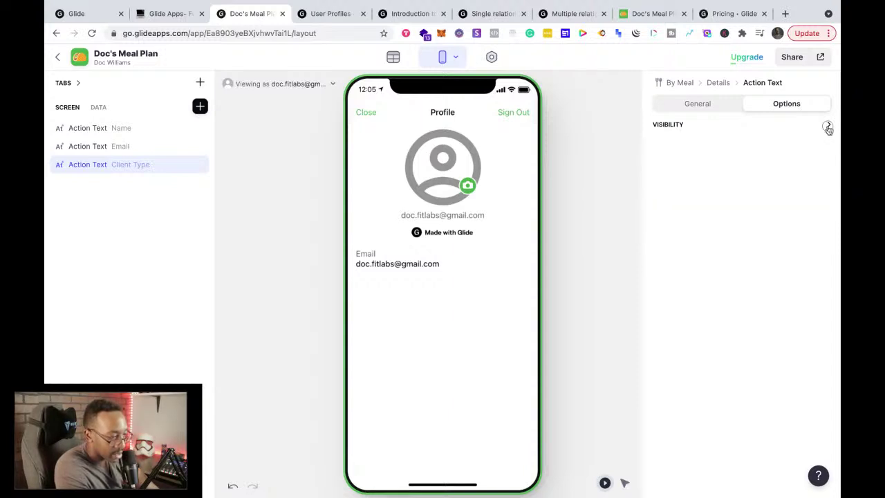
{"action": "left_click", "coordinate": [829, 126]}
Step: Add a second visibility condition, Name is not empty
{"action": "left_click", "coordinate": [701, 173]}
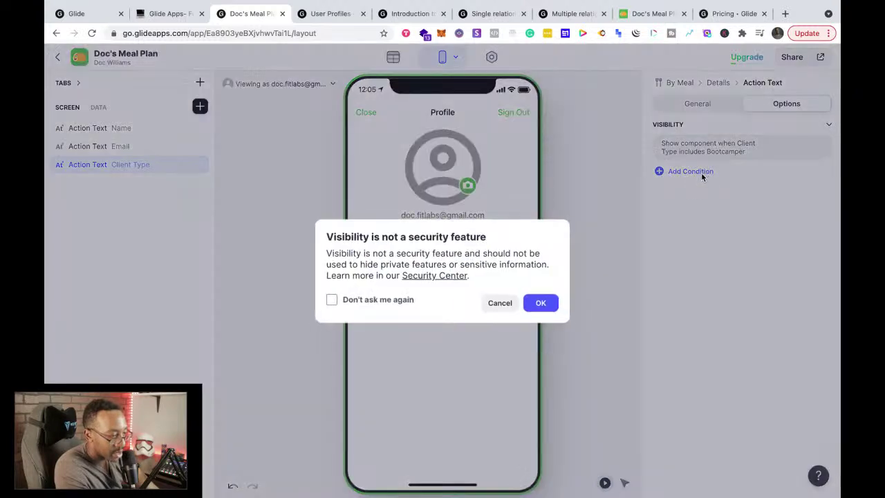
{"action": "key", "text": "Return"}
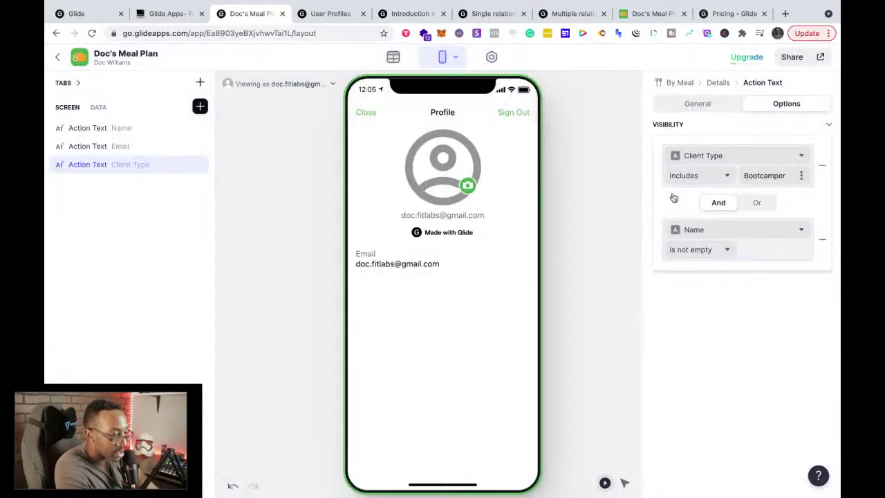
{"action": "left_click", "coordinate": [828, 125]}
{"action": "left_click", "coordinate": [828, 125]}
{"action": "left_click", "coordinate": [697, 104]}
{"action": "left_click", "coordinate": [755, 105]}
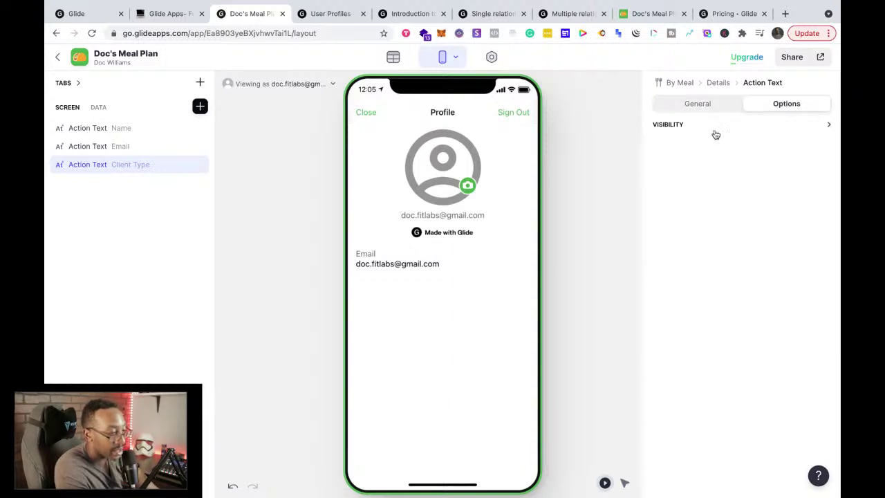
Step: Review the Bootcamper and Name is not empty rules, then show the General settings and User Profiles docs
{"action": "left_click", "coordinate": [828, 125]}
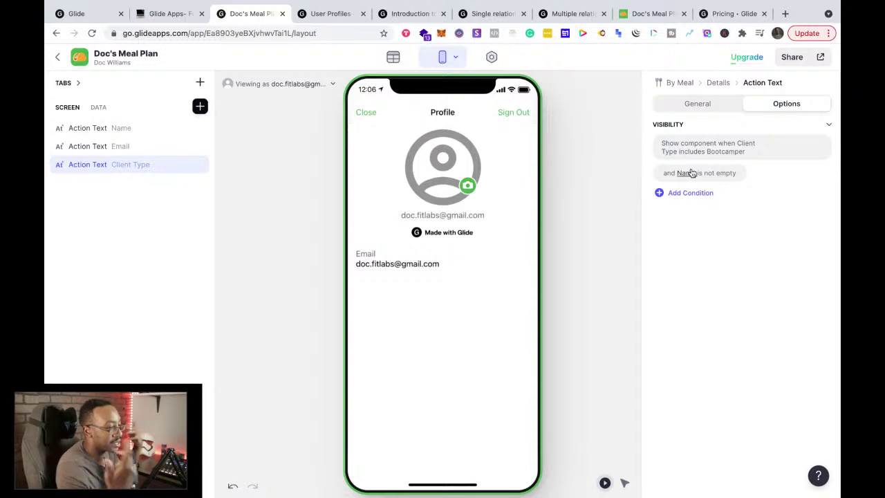
{"action": "left_click", "coordinate": [699, 105]}
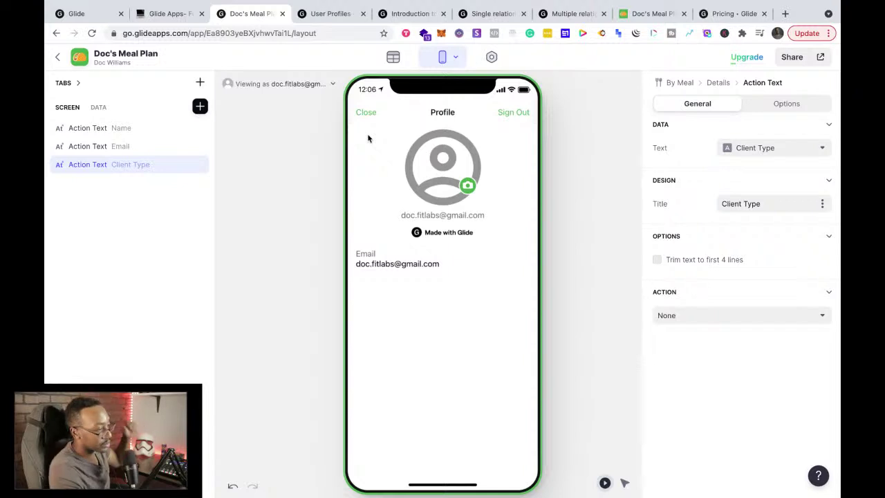
{"action": "left_click", "coordinate": [323, 14]}
Step: Read the User Profiles guide through Component Visibility and its security note to Computed columns
{"action": "scroll", "coordinate": [365, 240], "scroll_direction": "down", "scroll_amount": 1}
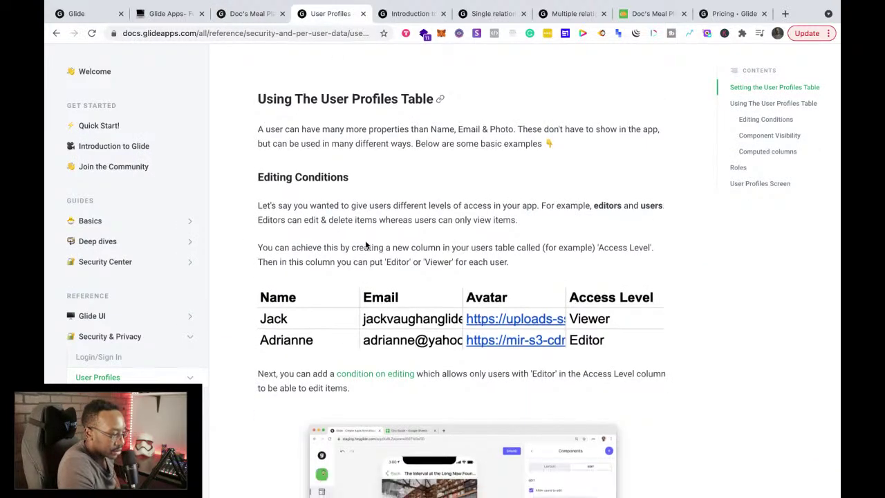
{"action": "scroll", "coordinate": [367, 245], "scroll_direction": "down", "scroll_amount": 10}
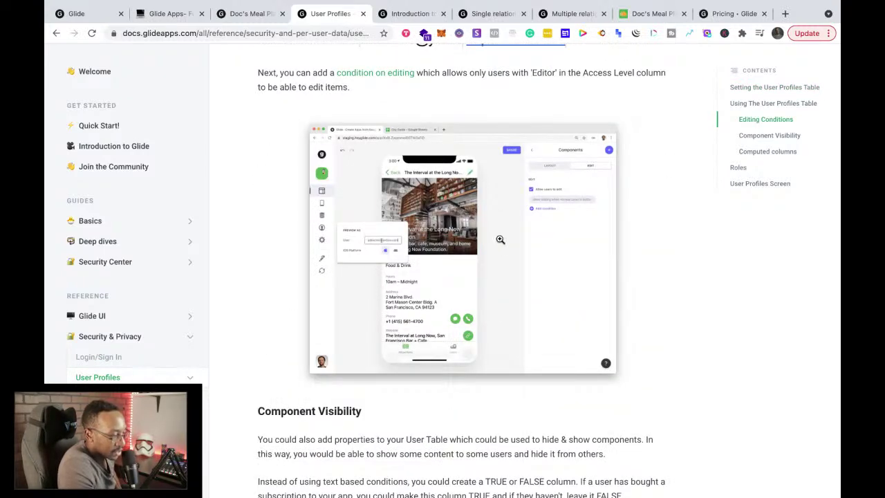
{"action": "scroll", "coordinate": [501, 239], "scroll_direction": "up", "scroll_amount": 6}
{"action": "scroll", "coordinate": [500, 240], "scroll_direction": "down", "scroll_amount": 14}
{"action": "scroll", "coordinate": [500, 239], "scroll_direction": "down", "scroll_amount": 4}
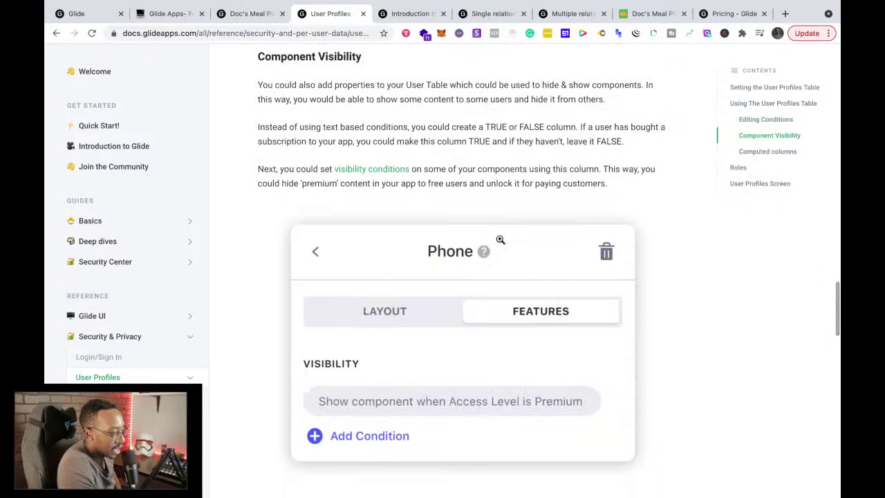
{"action": "scroll", "coordinate": [500, 239], "scroll_direction": "up", "scroll_amount": 1}
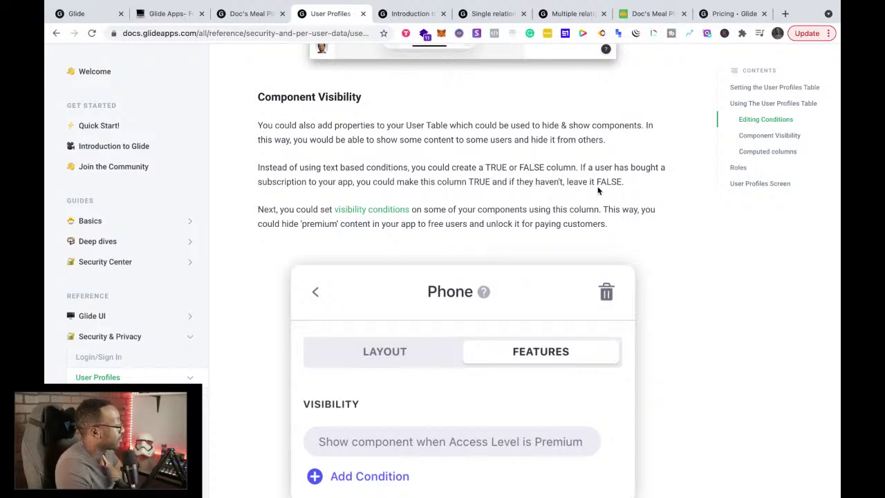
{"action": "scroll", "coordinate": [601, 197], "scroll_direction": "down", "scroll_amount": 3}
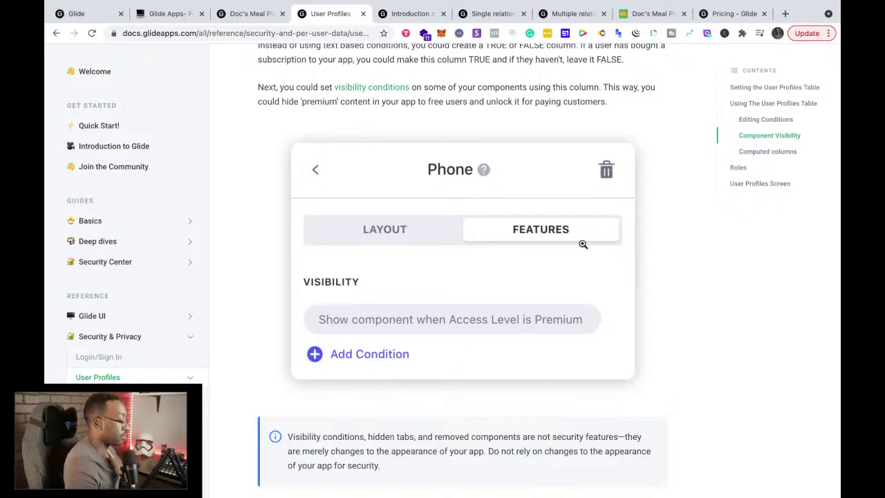
{"action": "scroll", "coordinate": [583, 244], "scroll_direction": "up", "scroll_amount": 3}
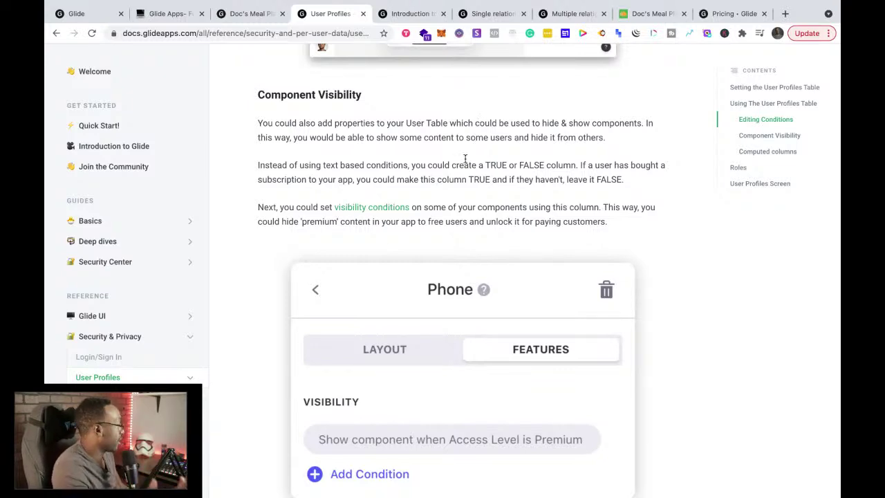
{"action": "scroll", "coordinate": [470, 166], "scroll_direction": "down", "scroll_amount": 5}
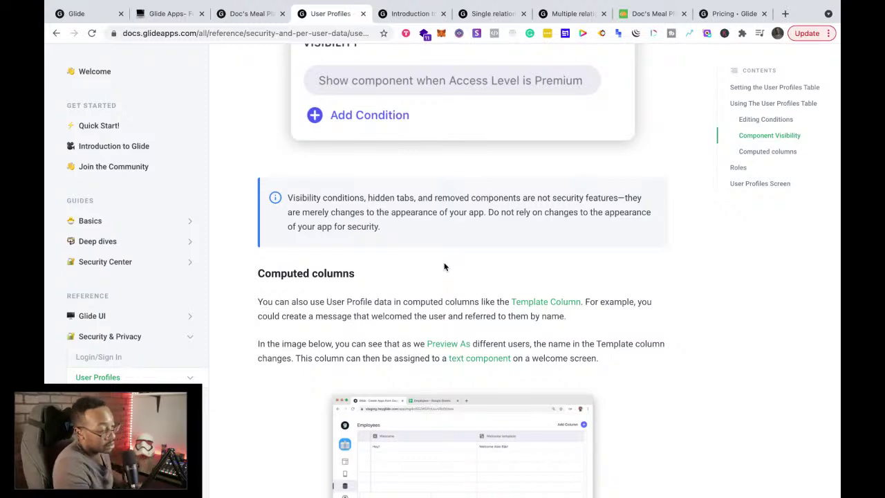
Step: Continue down the User Profiles guide to the Roles and User Profiles Screen sections
{"action": "scroll", "coordinate": [444, 267], "scroll_direction": "down", "scroll_amount": 2}
{"action": "scroll", "coordinate": [444, 267], "scroll_direction": "down", "scroll_amount": 1}
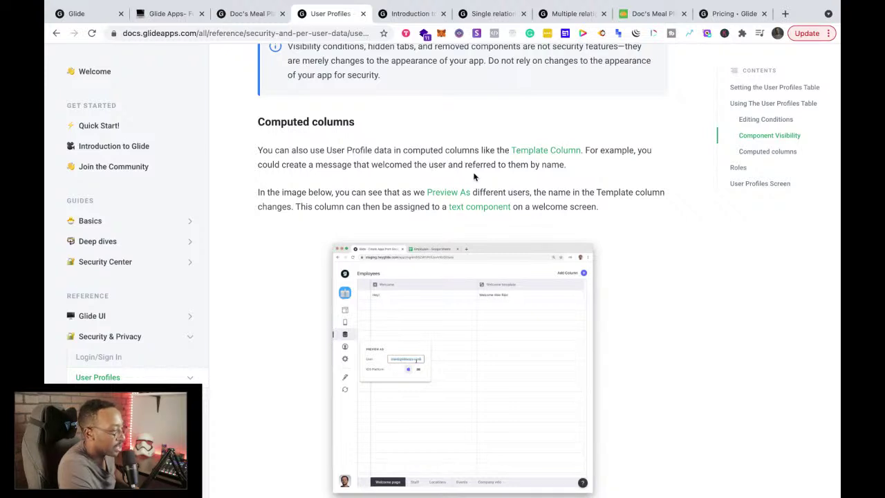
{"action": "scroll", "coordinate": [474, 177], "scroll_direction": "down", "scroll_amount": 2}
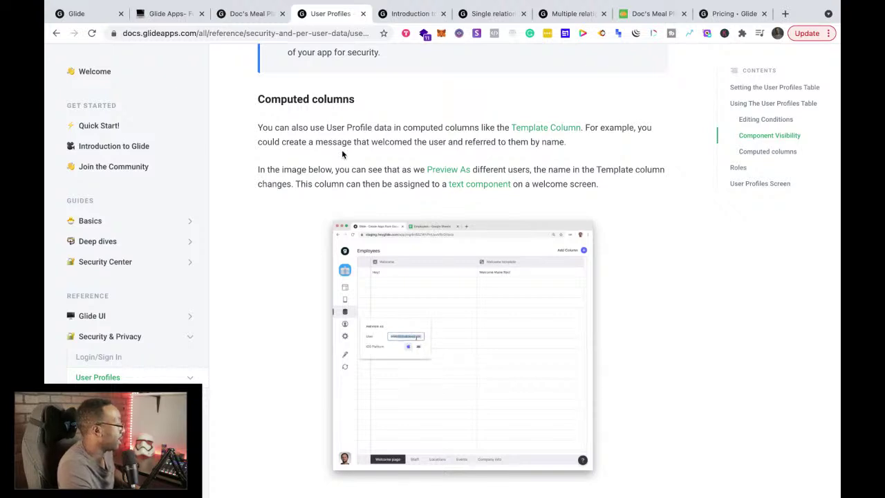
{"action": "scroll", "coordinate": [341, 149], "scroll_direction": "down", "scroll_amount": 6}
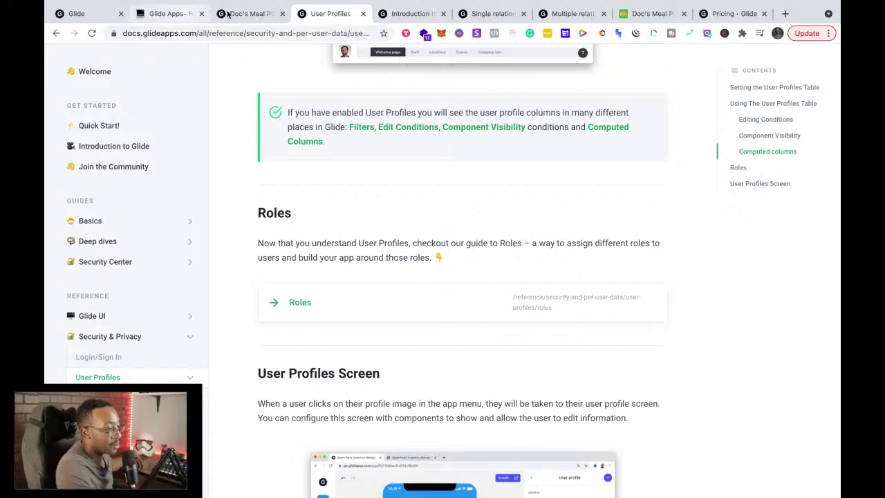
Step: Look over the relations docs, My Apps dashboard, pricing plans and notes tabs, returning to User Profiles
{"action": "left_click", "coordinate": [401, 16]}
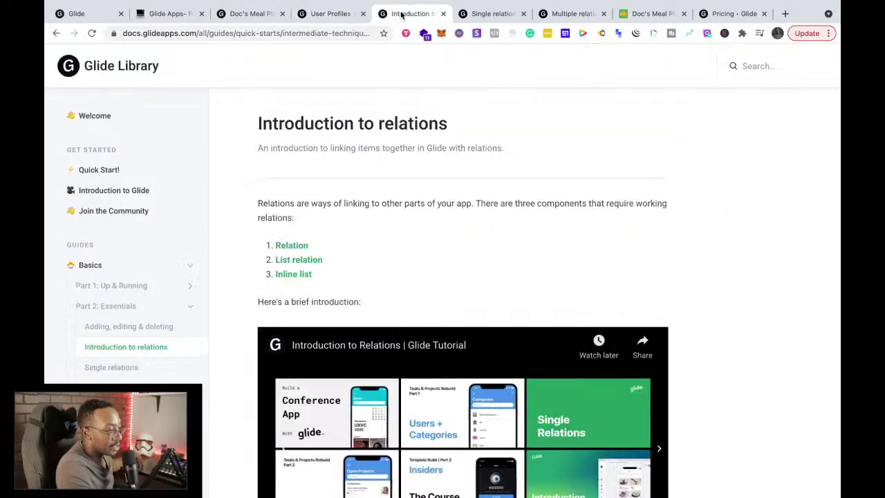
{"action": "left_click", "coordinate": [479, 15]}
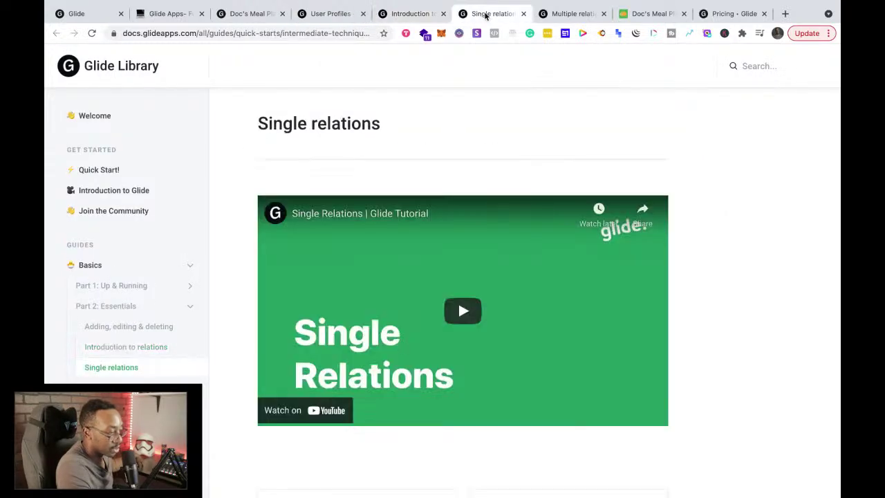
{"action": "left_click", "coordinate": [91, 14]}
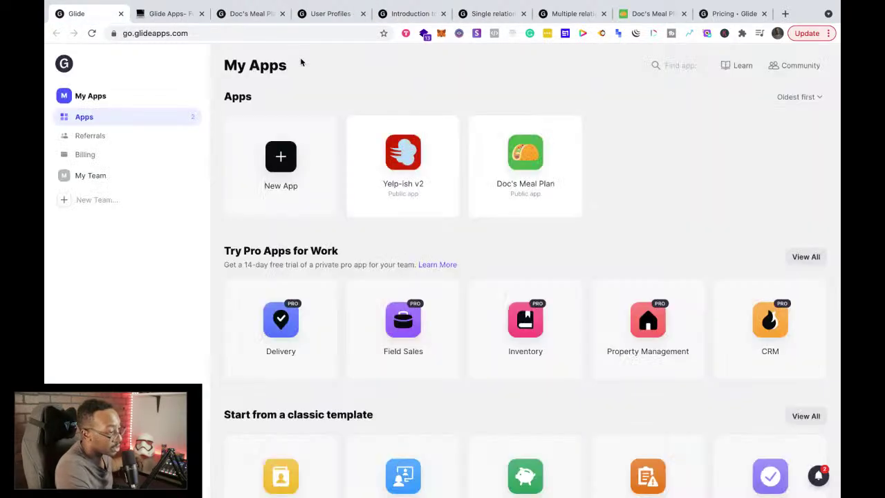
{"action": "left_click", "coordinate": [717, 19]}
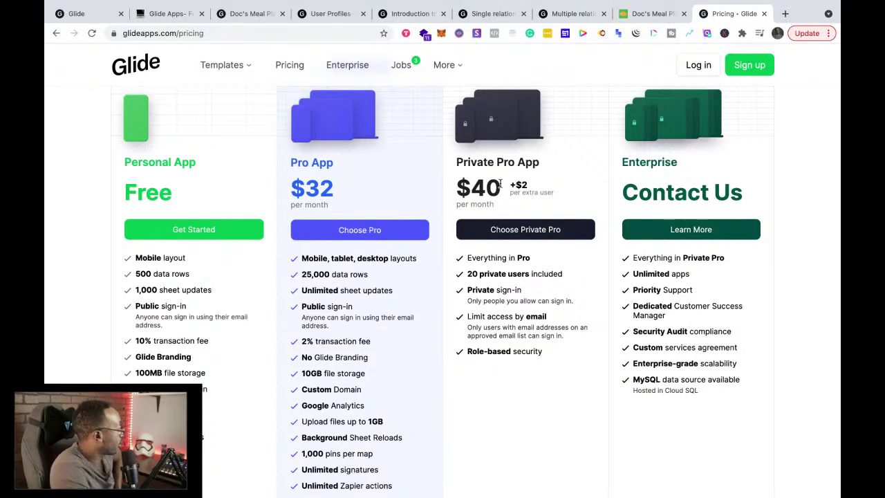
{"action": "left_click", "coordinate": [160, 14]}
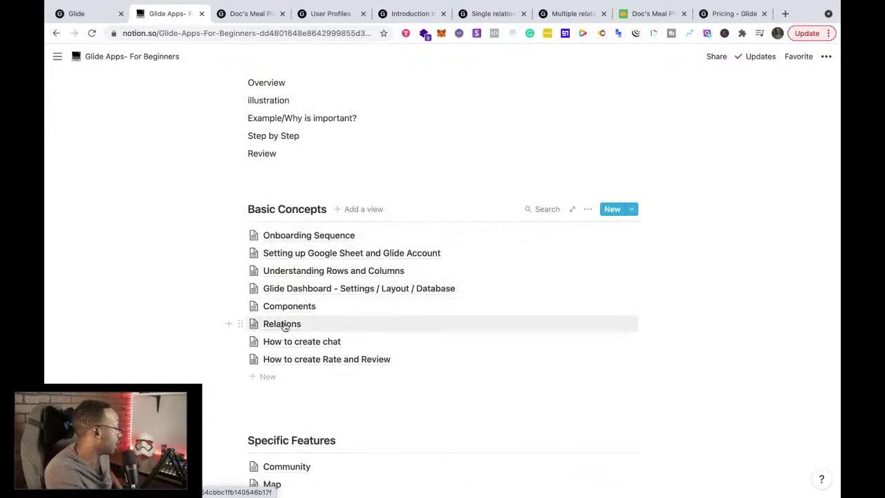
{"action": "left_click", "coordinate": [330, 14]}
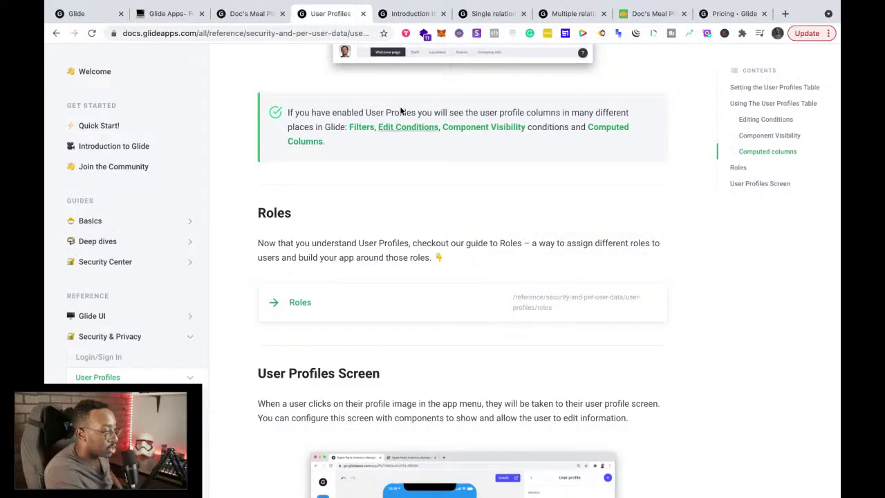
Step: Search the Glide docs for 'chat' to list Chat tab and message results
{"action": "scroll", "coordinate": [399, 110], "scroll_direction": "up", "scroll_amount": 15}
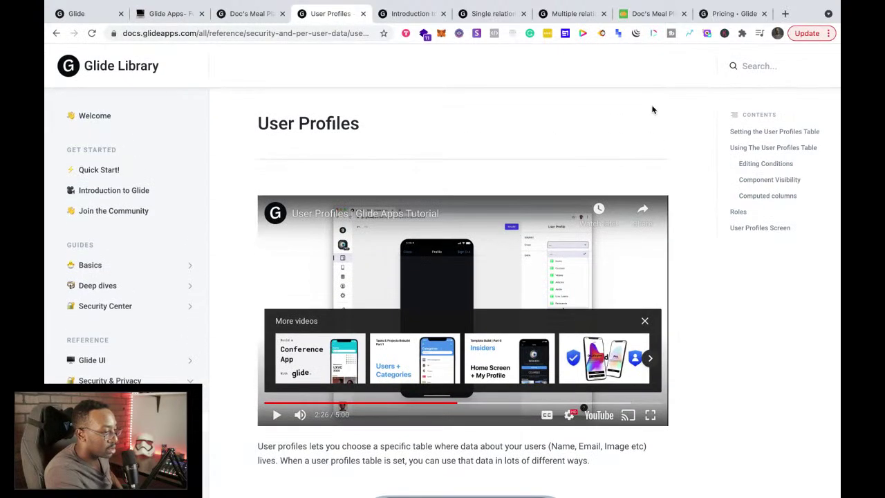
{"action": "left_click", "coordinate": [743, 68]}
{"action": "type", "text": "chat"}
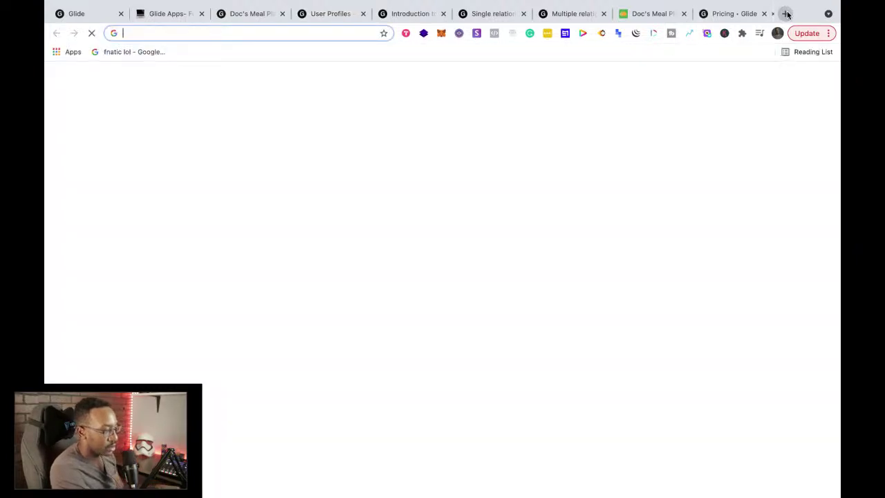
{"action": "left_click", "coordinate": [784, 13]}
Step: Google 'how to create chat glide apps' and open the Chat tab - Glide Library result
{"action": "type", "text": "how t"}
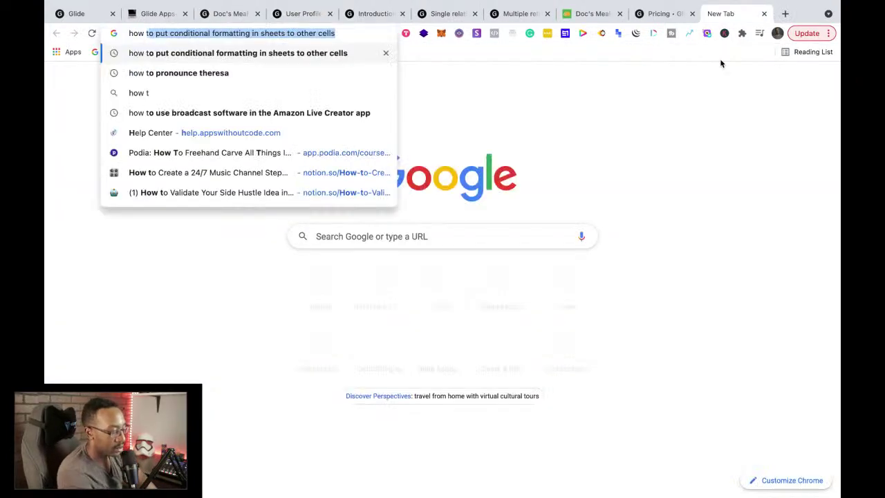
{"action": "type", "text": "o create chat"}
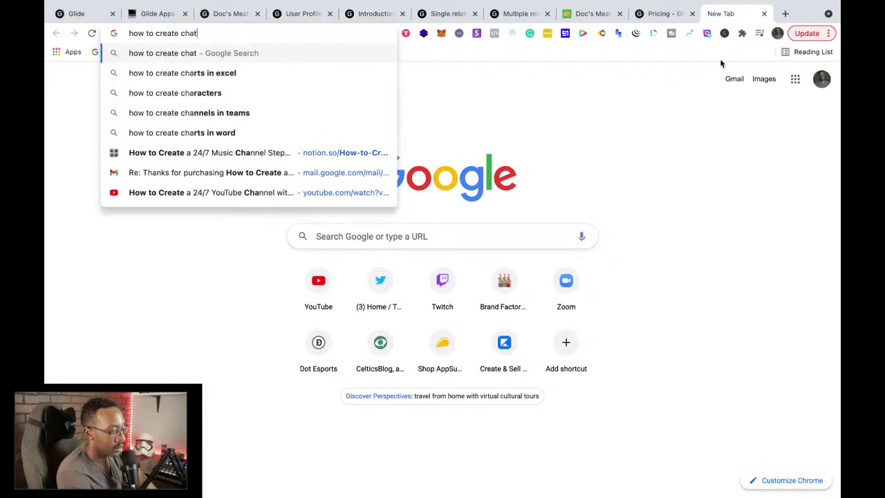
{"action": "type", "text": " glide apps"}
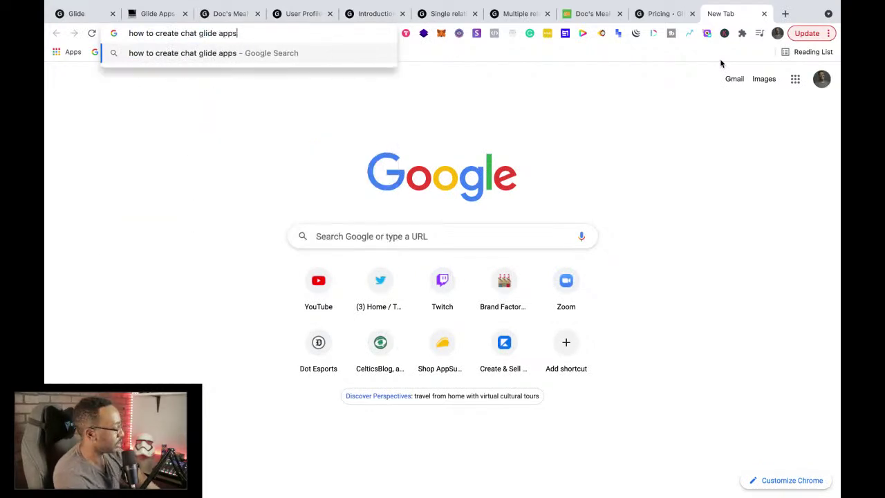
{"action": "key", "text": "Return"}
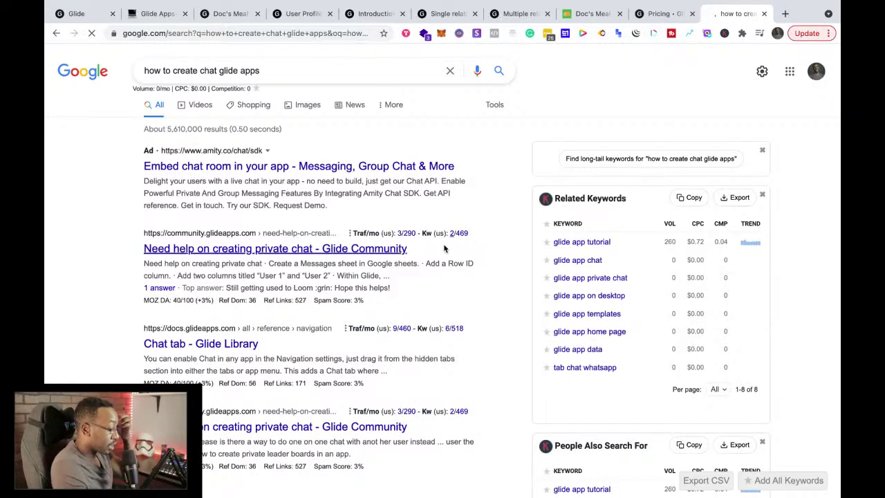
{"action": "scroll", "coordinate": [439, 248], "scroll_direction": "down", "scroll_amount": 2}
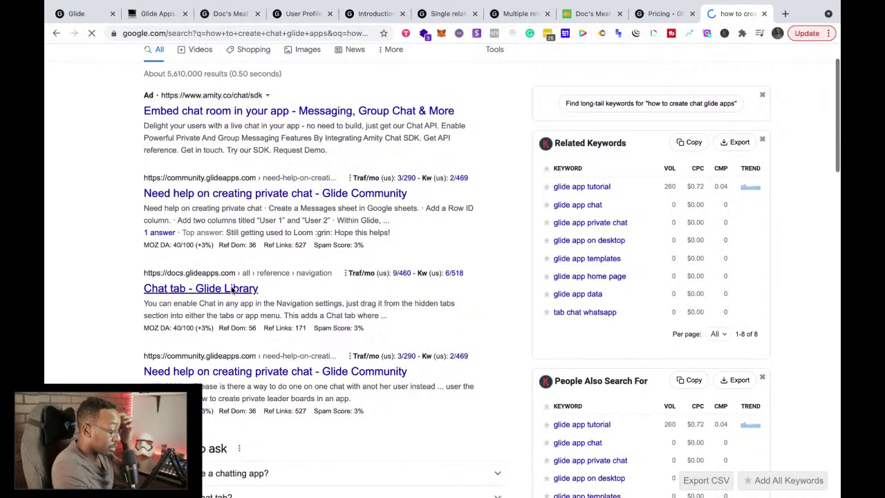
{"action": "left_click", "coordinate": [231, 294]}
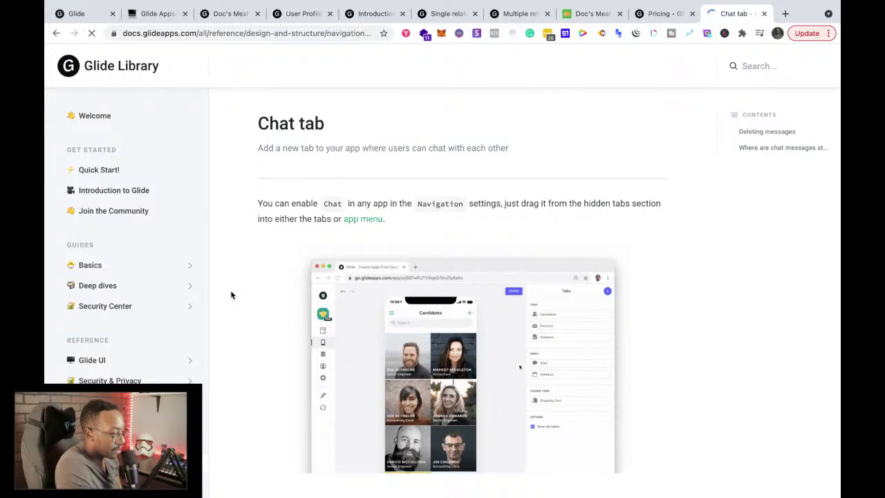
Step: Read the Chat tab guide down to enabling Chat from hidden tabs in Navigation settings
{"action": "scroll", "coordinate": [232, 294], "scroll_direction": "down", "scroll_amount": 1}
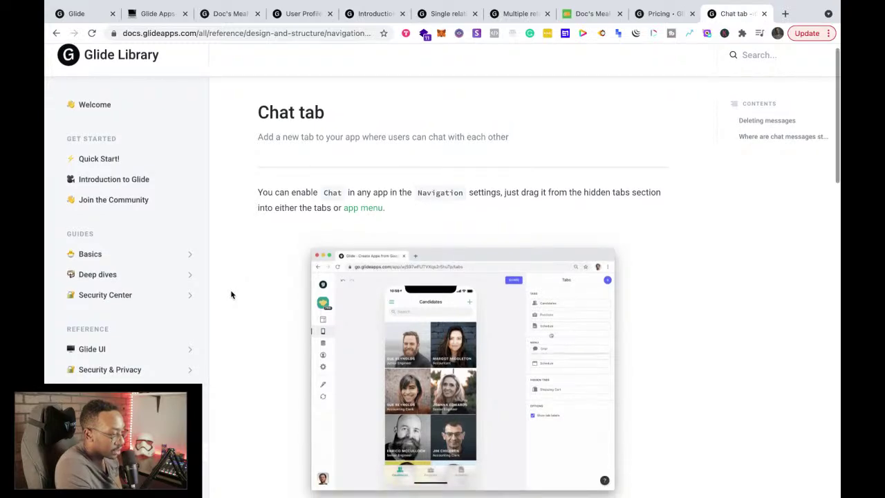
{"action": "scroll", "coordinate": [232, 294], "scroll_direction": "down", "scroll_amount": 5}
{"action": "scroll", "coordinate": [232, 295], "scroll_direction": "down", "scroll_amount": 1}
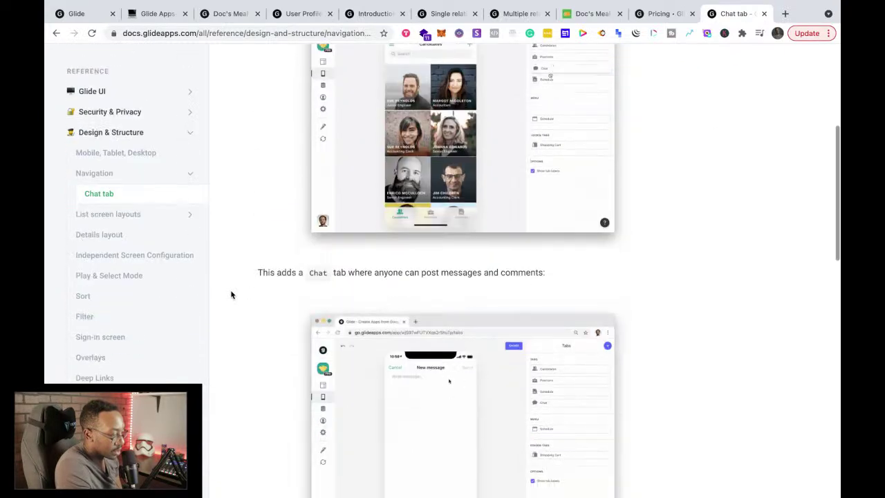
{"action": "scroll", "coordinate": [232, 296], "scroll_direction": "down", "scroll_amount": 1}
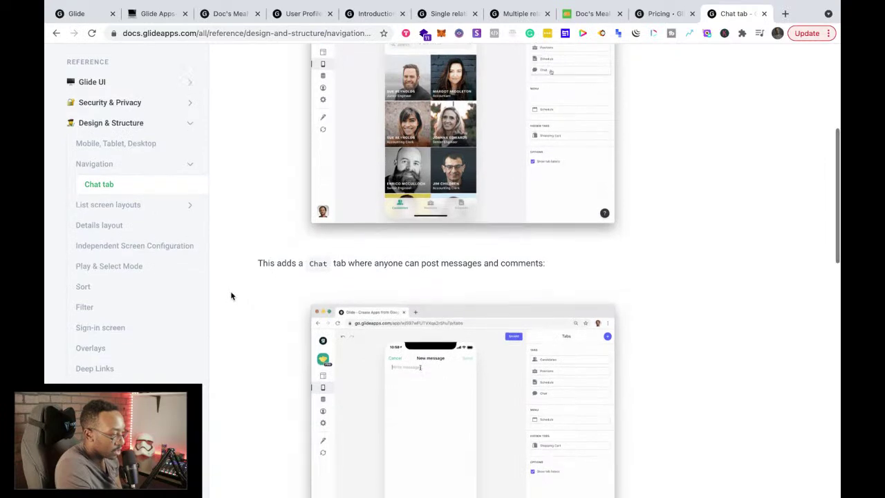
{"action": "scroll", "coordinate": [232, 296], "scroll_direction": "down", "scroll_amount": 15}
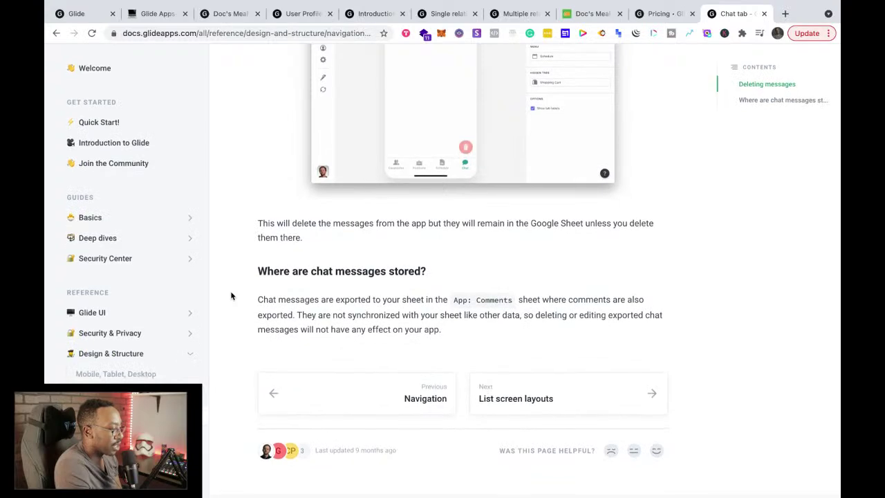
{"action": "scroll", "coordinate": [231, 295], "scroll_direction": "up", "scroll_amount": 5}
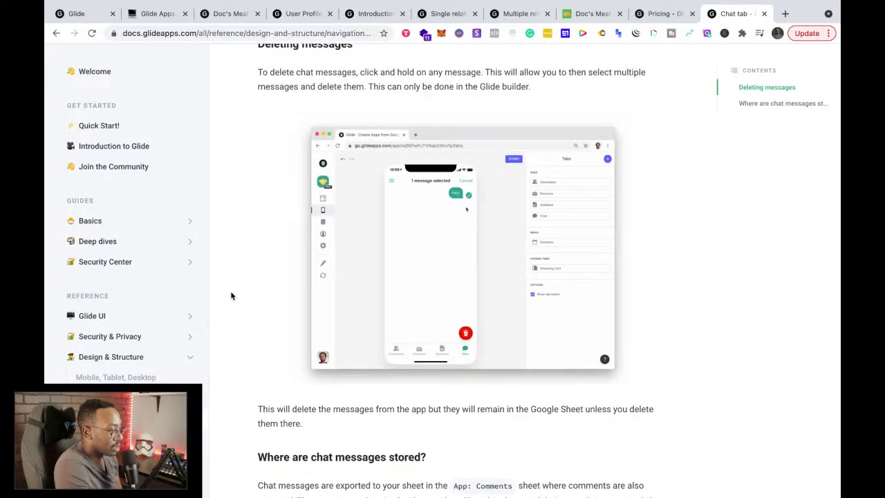
{"action": "scroll", "coordinate": [232, 296], "scroll_direction": "up", "scroll_amount": 1}
{"action": "scroll", "coordinate": [231, 296], "scroll_direction": "down", "scroll_amount": 3}
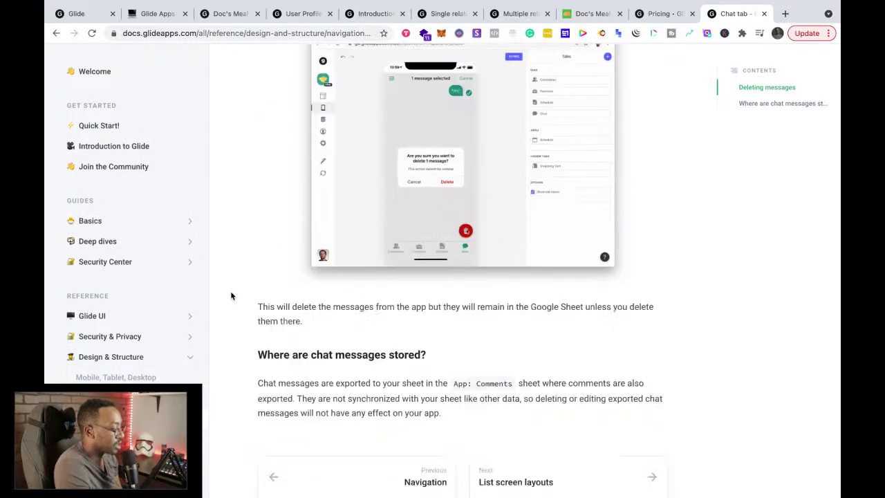
{"action": "scroll", "coordinate": [232, 295], "scroll_direction": "up", "scroll_amount": 2}
{"action": "scroll", "coordinate": [231, 296], "scroll_direction": "up", "scroll_amount": 7}
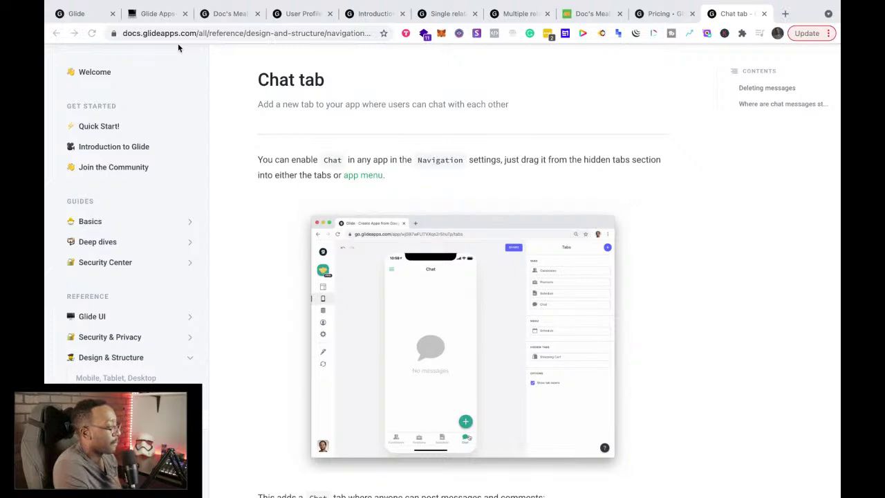
{"action": "scroll", "coordinate": [338, 201], "scroll_direction": "down", "scroll_amount": 4}
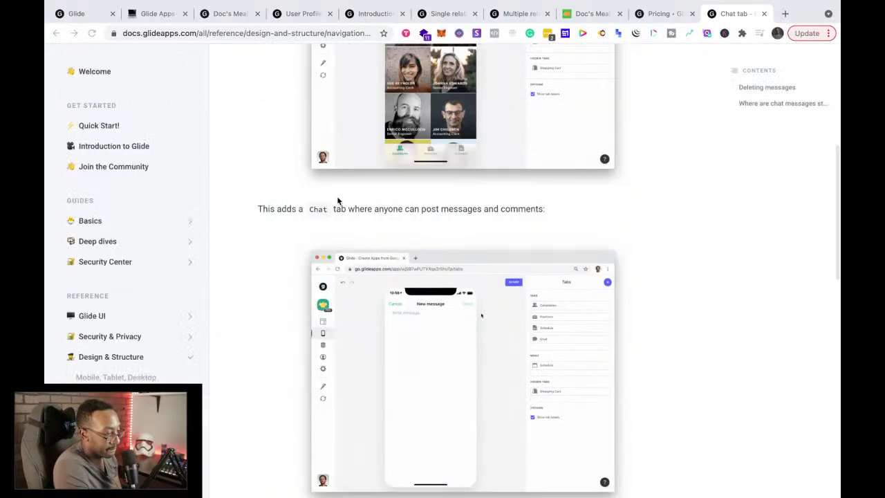
{"action": "scroll", "coordinate": [337, 200], "scroll_direction": "up", "scroll_amount": 3}
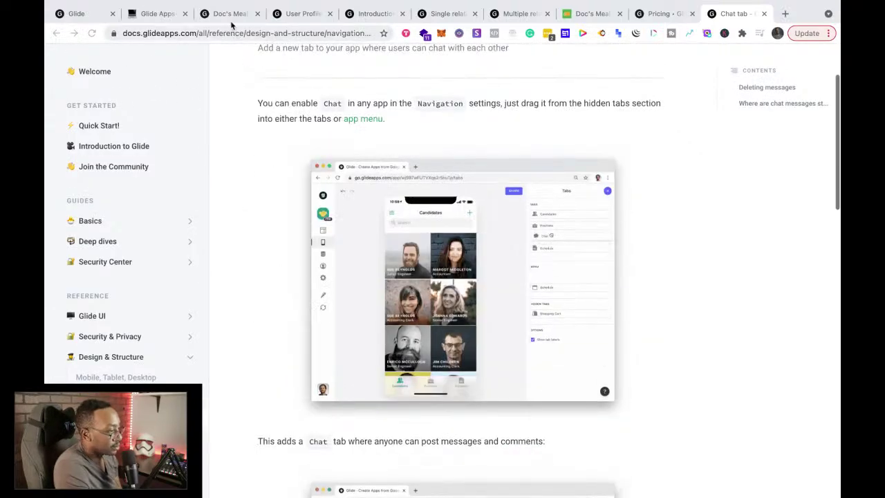
Step: Glance over the Doc's Meal Plan editor, beginner notes and User Profiles docs tabs
{"action": "left_click", "coordinate": [230, 14]}
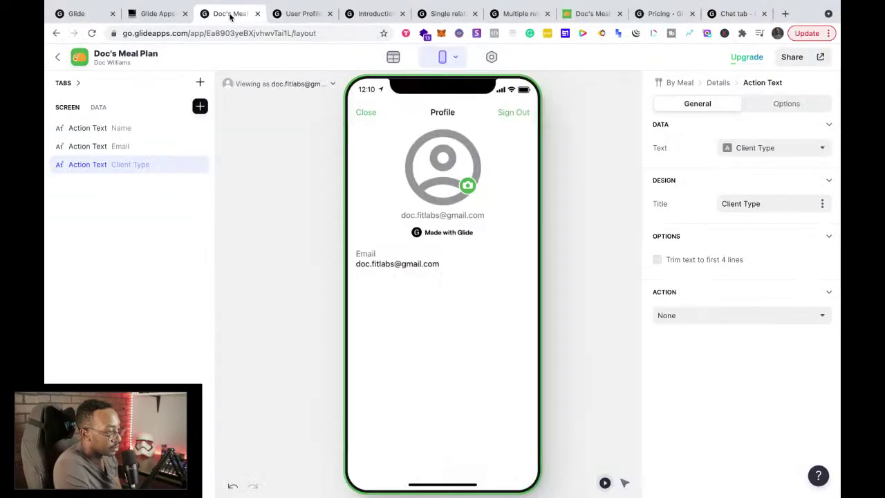
{"action": "left_click", "coordinate": [156, 14]}
{"action": "scroll", "coordinate": [276, 252], "scroll_direction": "down", "scroll_amount": 5}
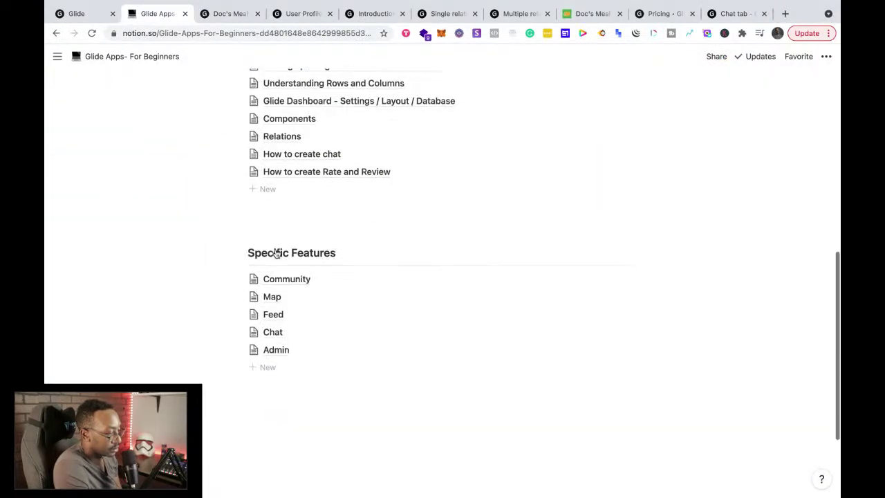
{"action": "scroll", "coordinate": [275, 251], "scroll_direction": "up", "scroll_amount": 7}
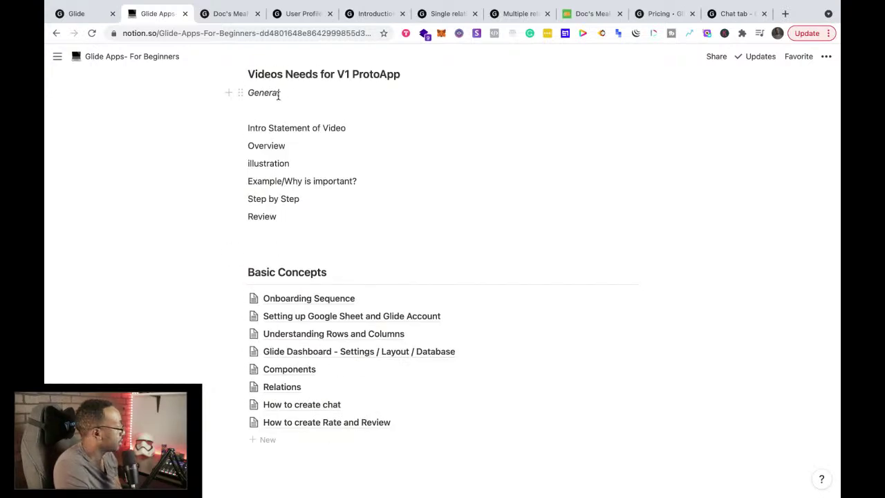
{"action": "left_click", "coordinate": [230, 13]}
{"action": "left_click", "coordinate": [292, 14]}
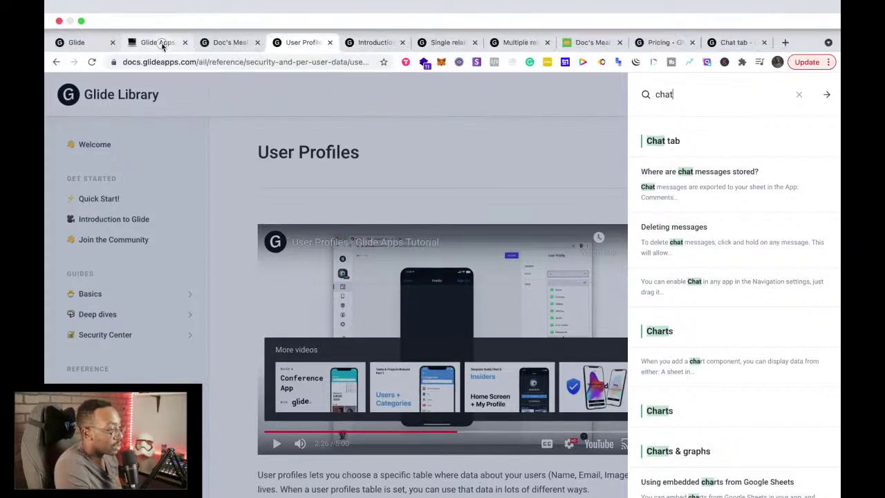
Step: Move the Glide Apps- For Beginners page from Private to the top of Workspace pages
{"action": "left_click", "coordinate": [158, 43]}
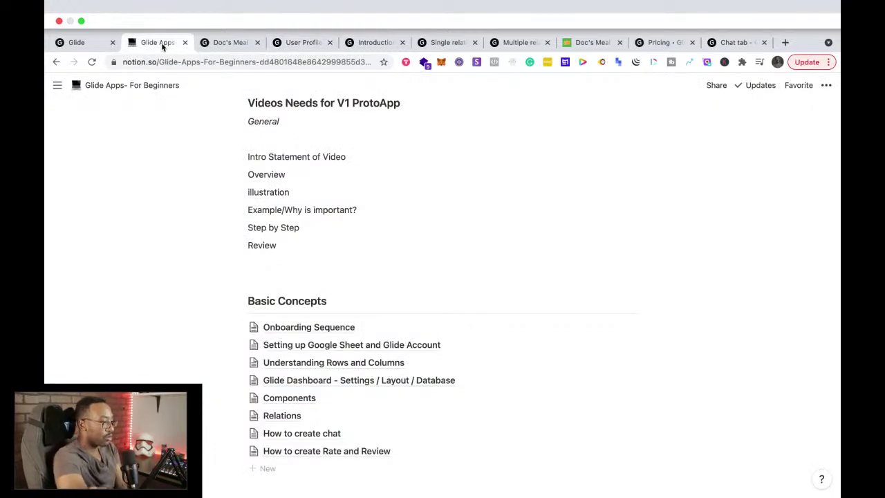
{"action": "scroll", "coordinate": [310, 203], "scroll_direction": "up", "scroll_amount": 3}
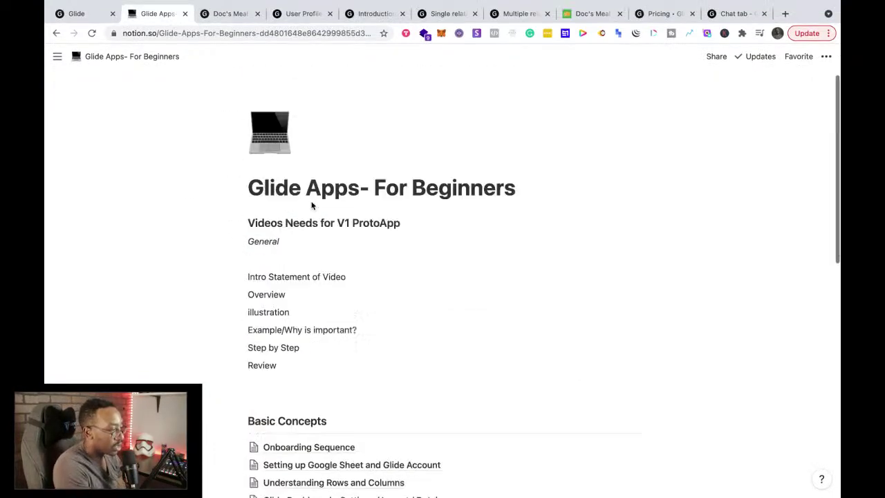
{"action": "scroll", "coordinate": [310, 202], "scroll_direction": "down", "scroll_amount": 6}
{"action": "scroll", "coordinate": [310, 201], "scroll_direction": "up", "scroll_amount": 5}
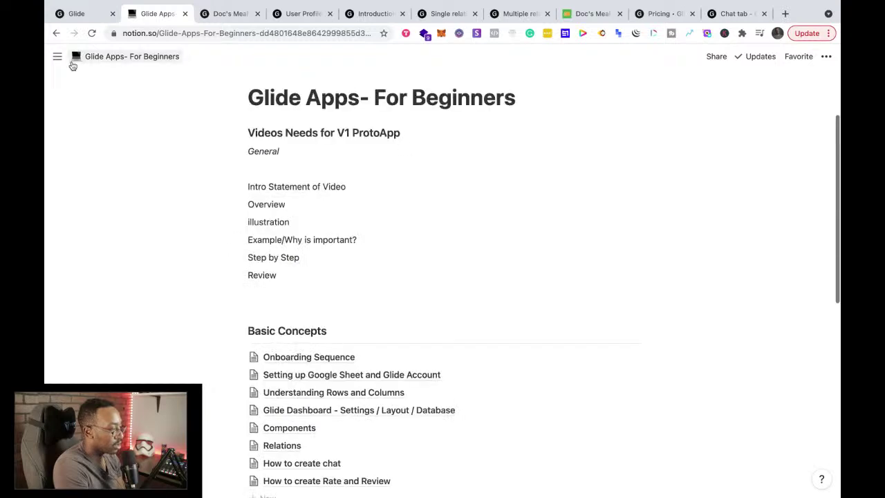
{"action": "mouse_move", "coordinate": [58, 56]}
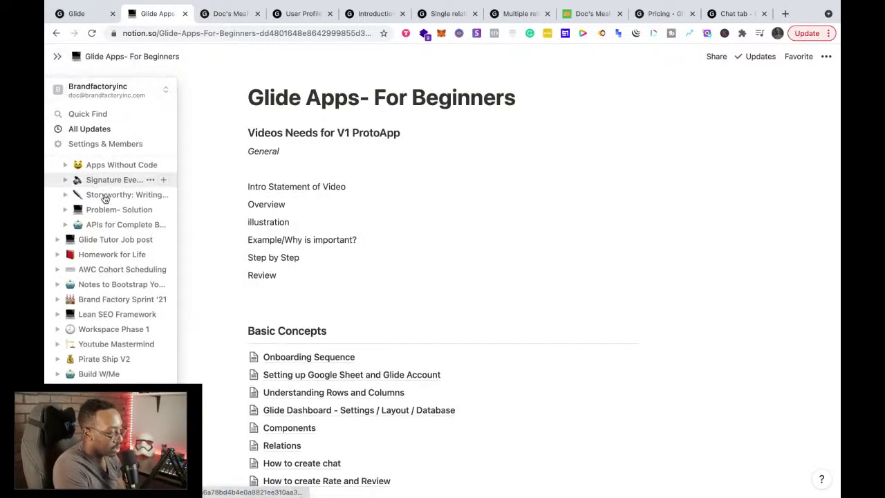
{"action": "scroll", "coordinate": [123, 326], "scroll_direction": "down", "scroll_amount": 1}
{"action": "scroll", "coordinate": [122, 329], "scroll_direction": "down", "scroll_amount": 1}
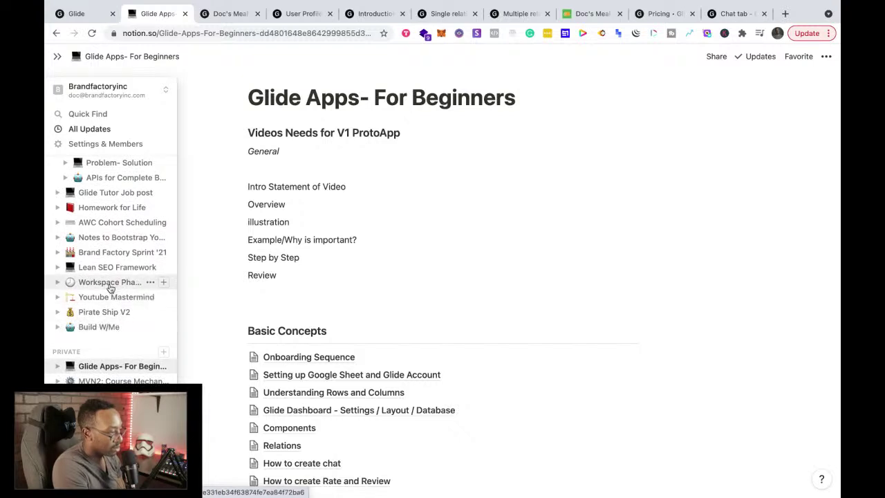
{"action": "left_click_drag", "start_coordinate": [94, 371], "coordinate": [88, 224]}
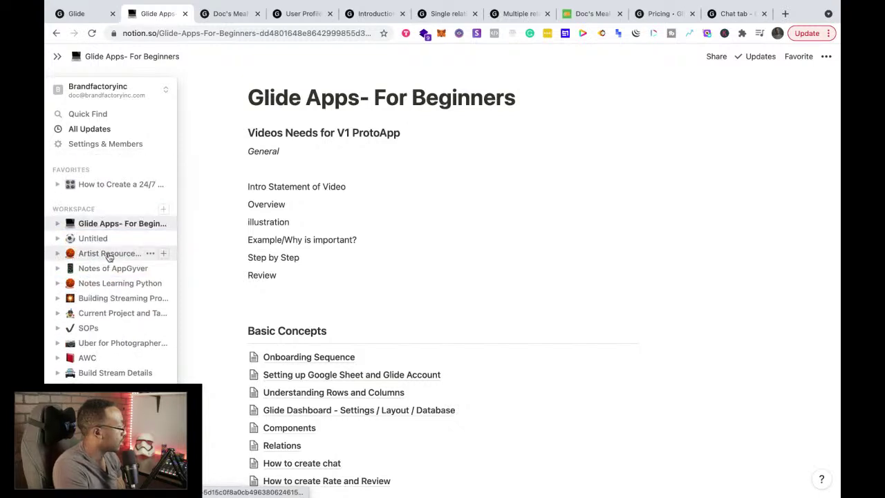
{"action": "scroll", "coordinate": [108, 256], "scroll_direction": "down", "scroll_amount": 10}
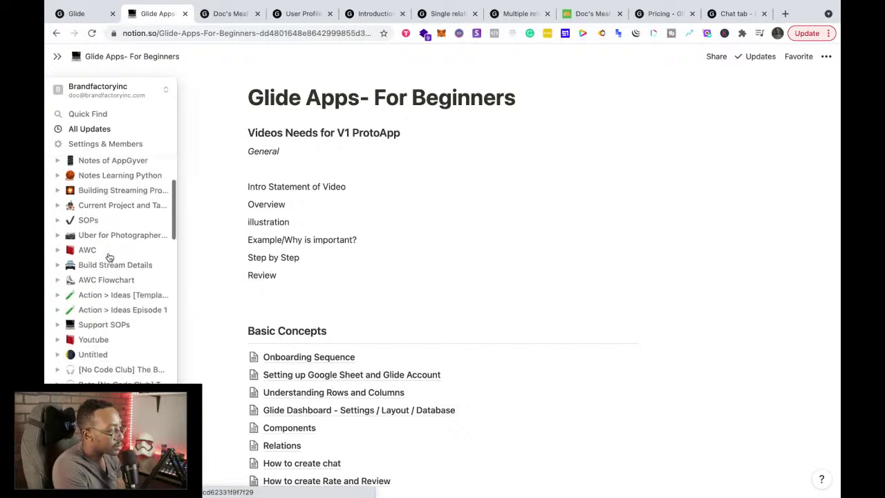
{"action": "scroll", "coordinate": [109, 258], "scroll_direction": "up", "scroll_amount": 1}
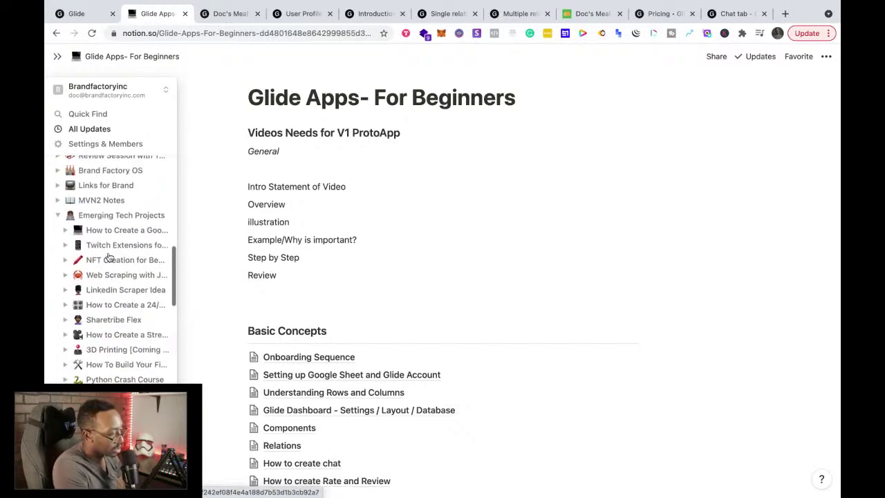
Step: Open the Emerging Tech Projects page and scroll through its project notes
{"action": "left_click", "coordinate": [101, 217]}
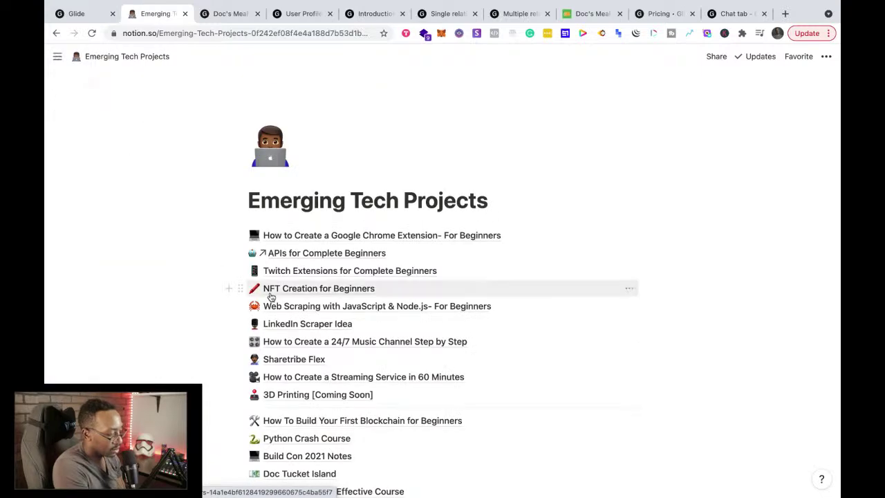
{"action": "scroll", "coordinate": [271, 296], "scroll_direction": "down", "scroll_amount": 5}
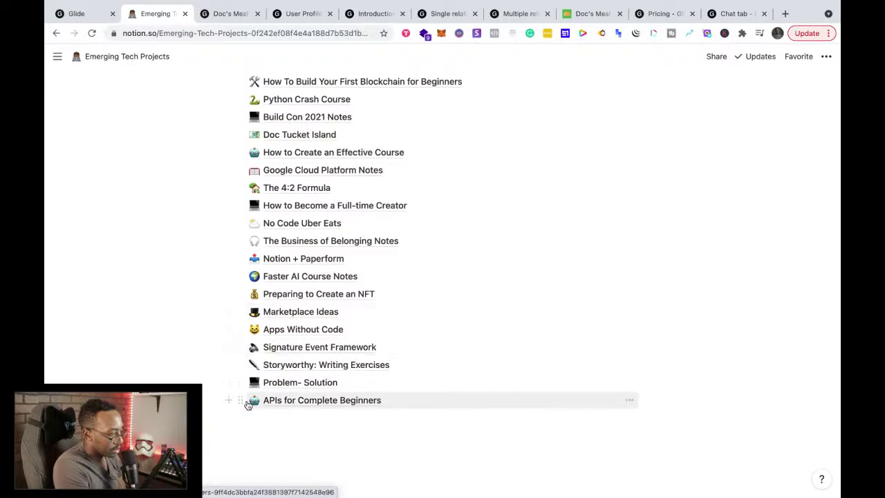
{"action": "scroll", "coordinate": [269, 417], "scroll_direction": "up", "scroll_amount": 3}
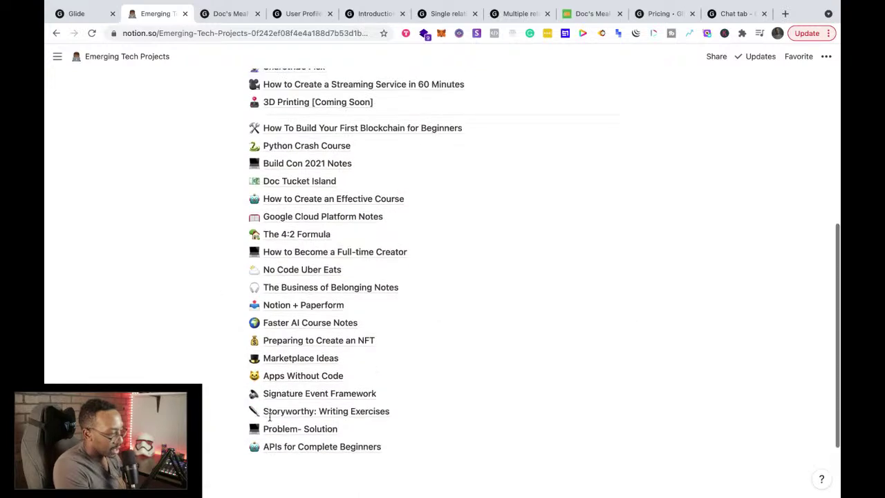
{"action": "scroll", "coordinate": [269, 420], "scroll_direction": "up", "scroll_amount": 2}
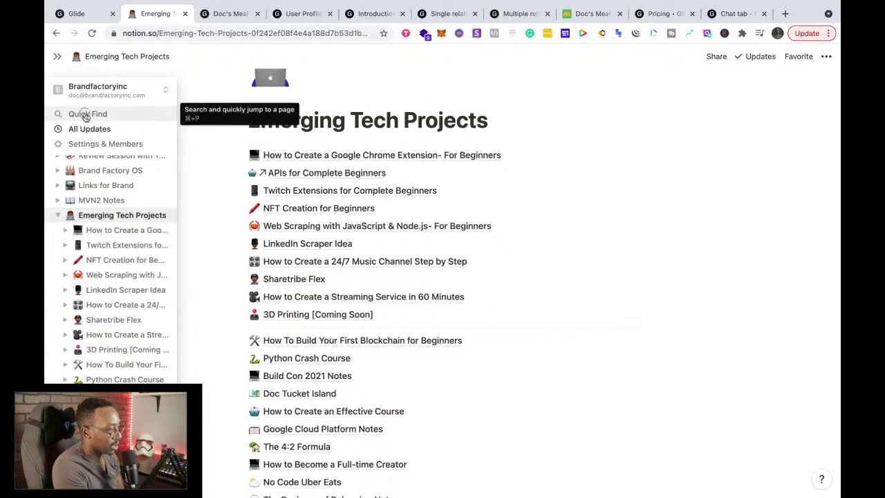
Step: Quick-find 'gl' and open the Starting with Glide Apps Part 1 page to check it
{"action": "left_click", "coordinate": [85, 114]}
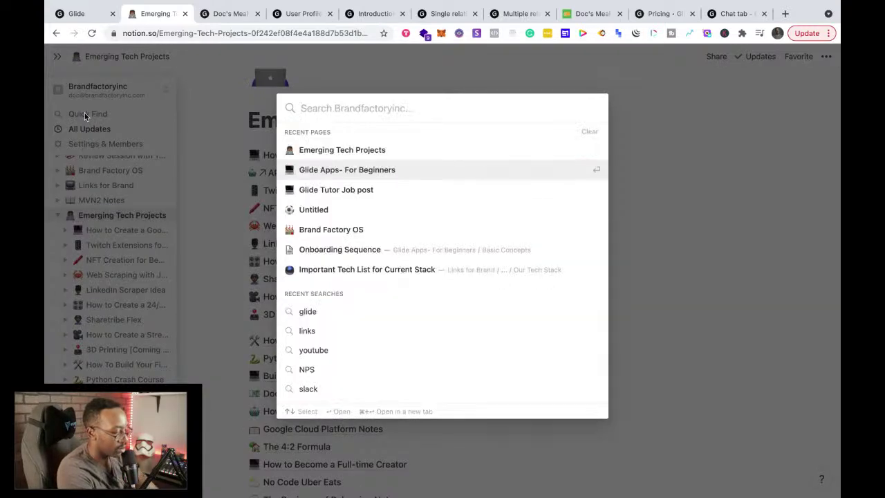
{"action": "type", "text": "glide"}
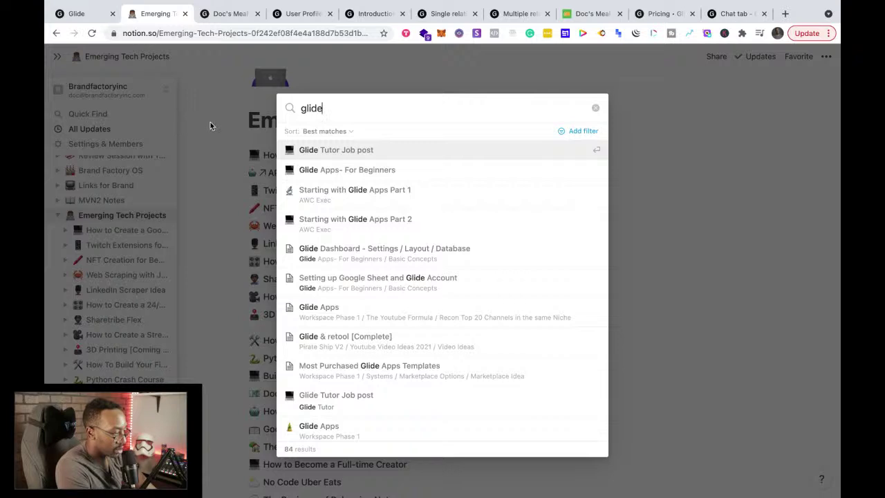
{"action": "left_click", "coordinate": [384, 194]}
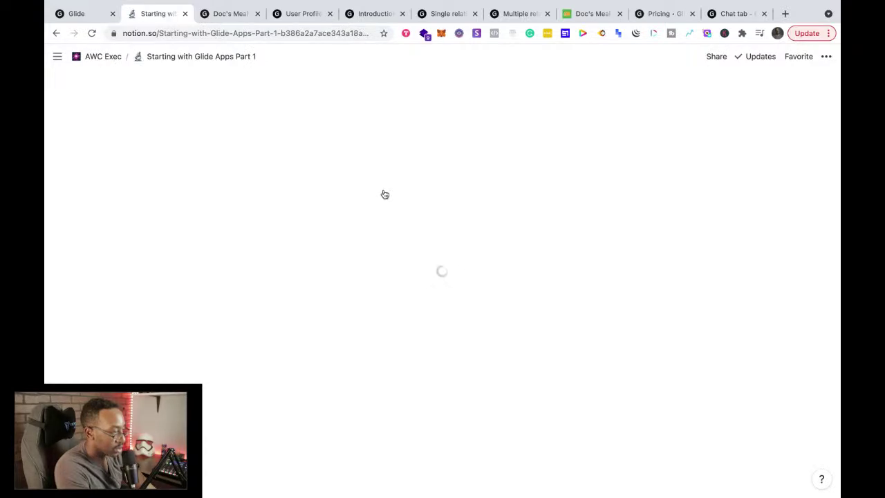
{"action": "scroll", "coordinate": [392, 320], "scroll_direction": "down", "scroll_amount": 9}
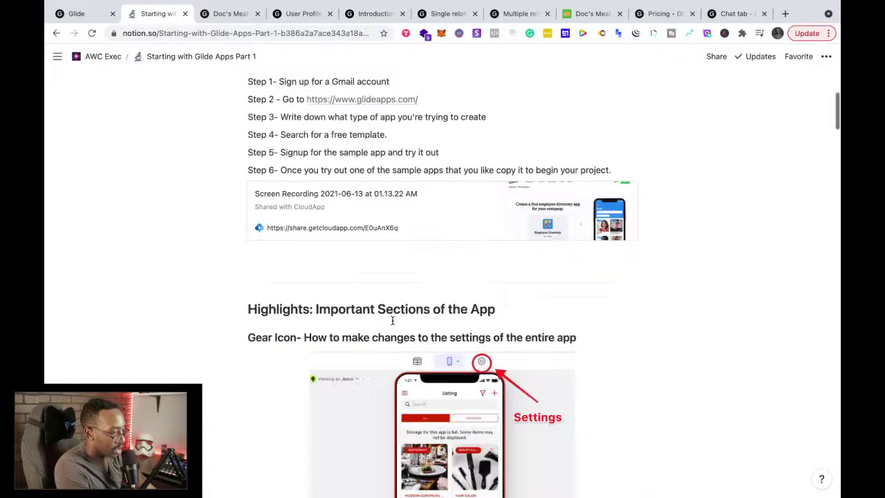
{"action": "scroll", "coordinate": [392, 320], "scroll_direction": "down", "scroll_amount": 20}
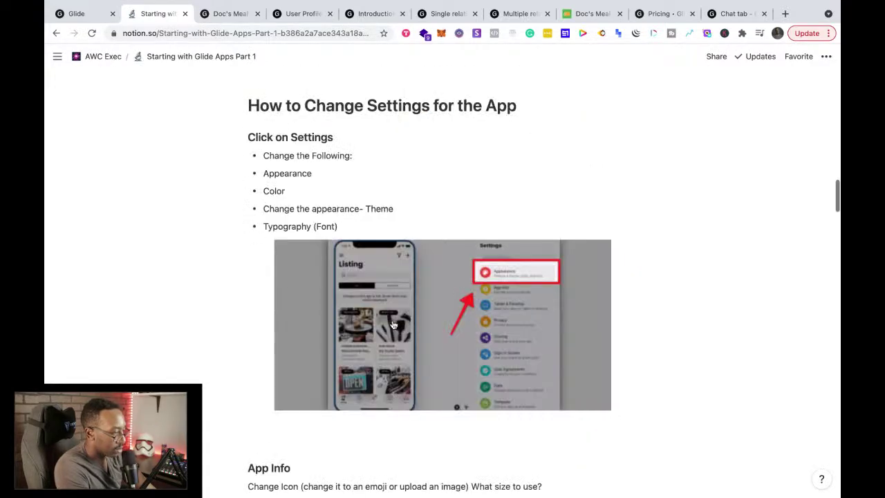
{"action": "scroll", "coordinate": [392, 324], "scroll_direction": "up", "scroll_amount": 20}
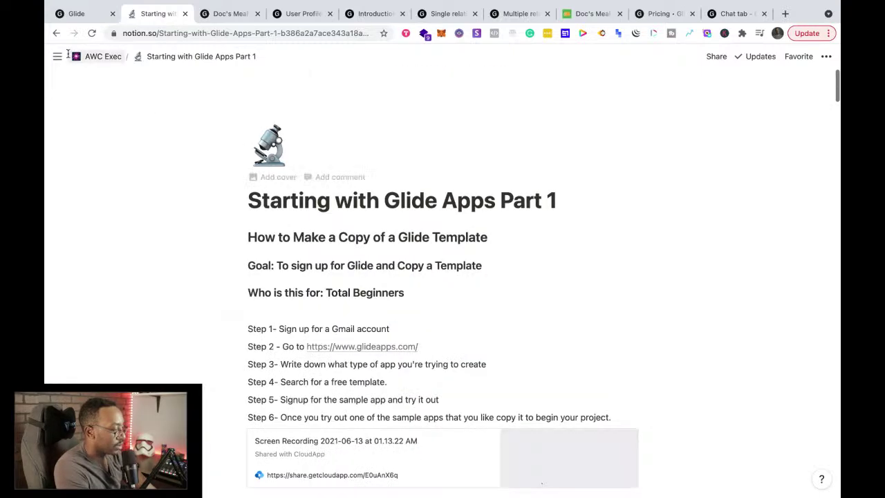
Step: Open its parent page, AWC Exec, from the sidebar
{"action": "mouse_move", "coordinate": [58, 57]}
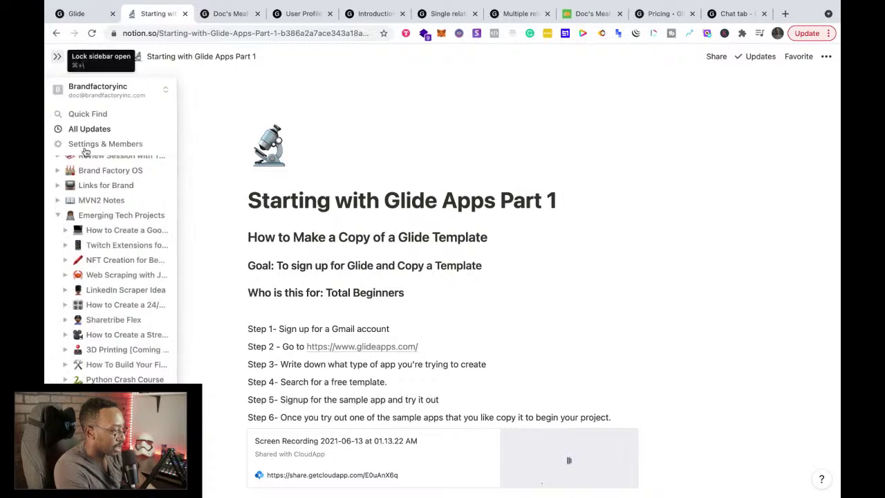
{"action": "scroll", "coordinate": [100, 210], "scroll_direction": "up", "scroll_amount": 5}
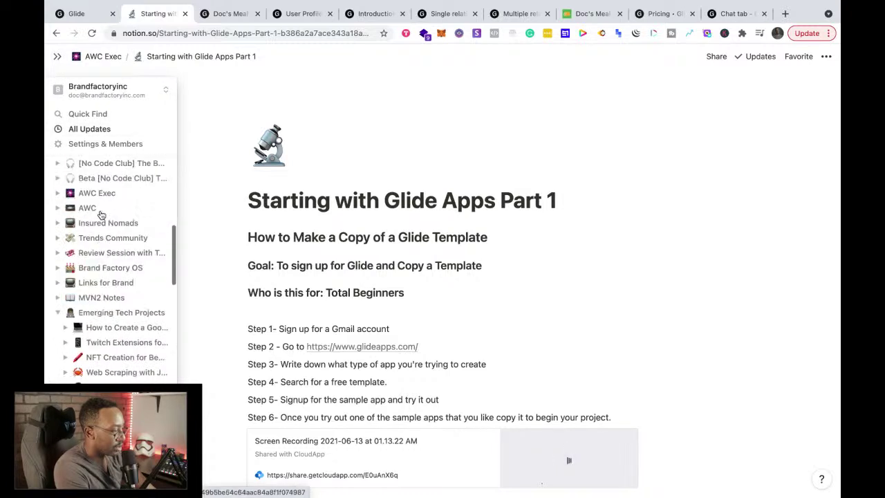
{"action": "scroll", "coordinate": [100, 214], "scroll_direction": "up", "scroll_amount": 2}
{"action": "left_click", "coordinate": [107, 266]}
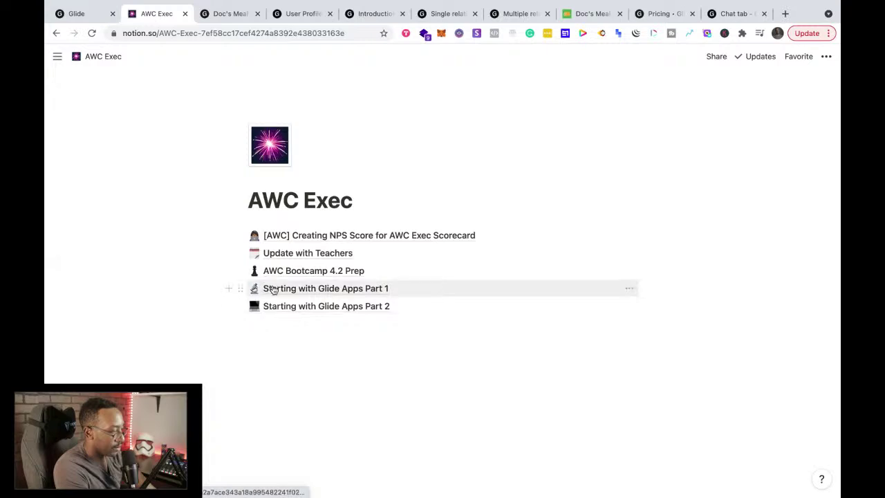
Step: Drag Starting with Glide Apps Part 1 and Part 2 under Glide Apps- For Beginners and open it
{"action": "left_click_drag", "start_coordinate": [273, 290], "coordinate": [105, 224]}
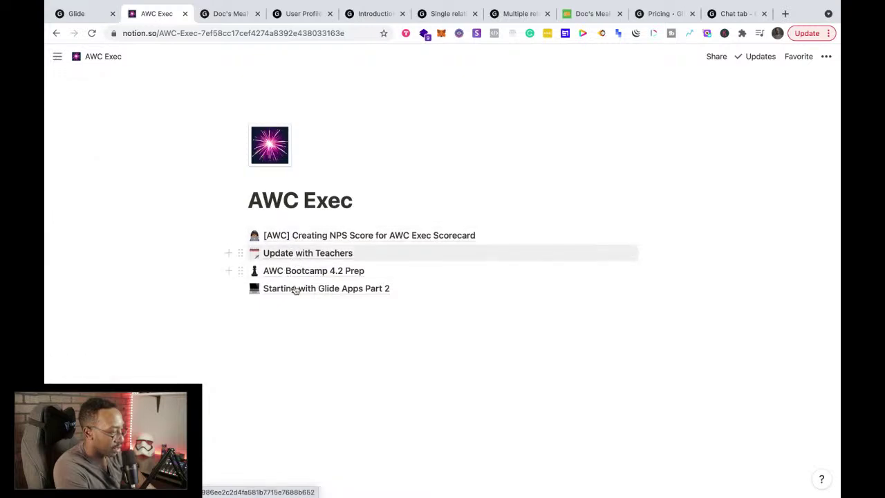
{"action": "left_click", "coordinate": [266, 292]}
{"action": "left_click_drag", "start_coordinate": [107, 232], "coordinate": [89, 227]}
{"action": "left_click", "coordinate": [89, 223]}
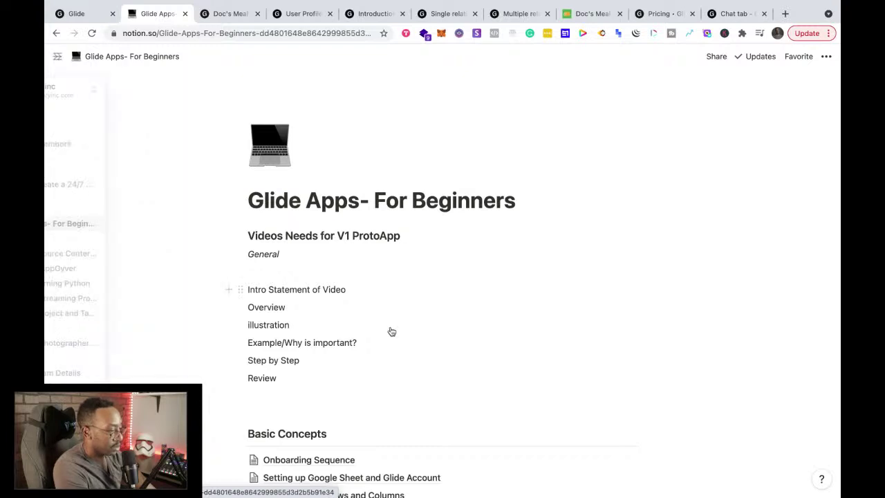
Step: Look through the Starting with Glide Apps Part 1 page, then go back to Glide Apps- For Beginners
{"action": "scroll", "coordinate": [390, 331], "scroll_direction": "down", "scroll_amount": 10}
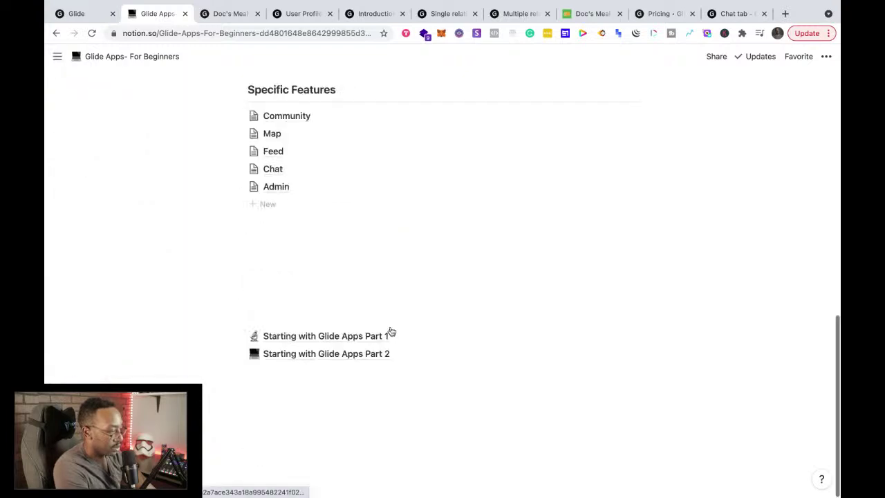
{"action": "left_click", "coordinate": [308, 337]}
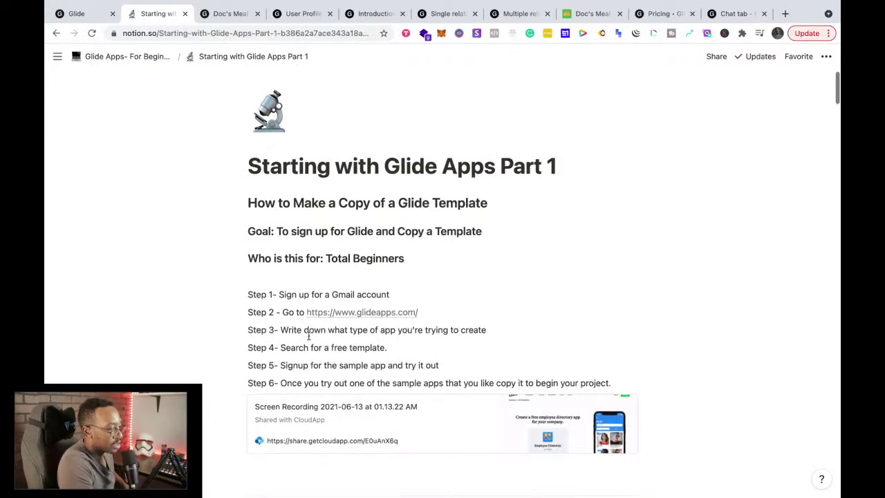
{"action": "scroll", "coordinate": [308, 336], "scroll_direction": "down", "scroll_amount": 15}
{"action": "scroll", "coordinate": [308, 336], "scroll_direction": "down", "scroll_amount": 20}
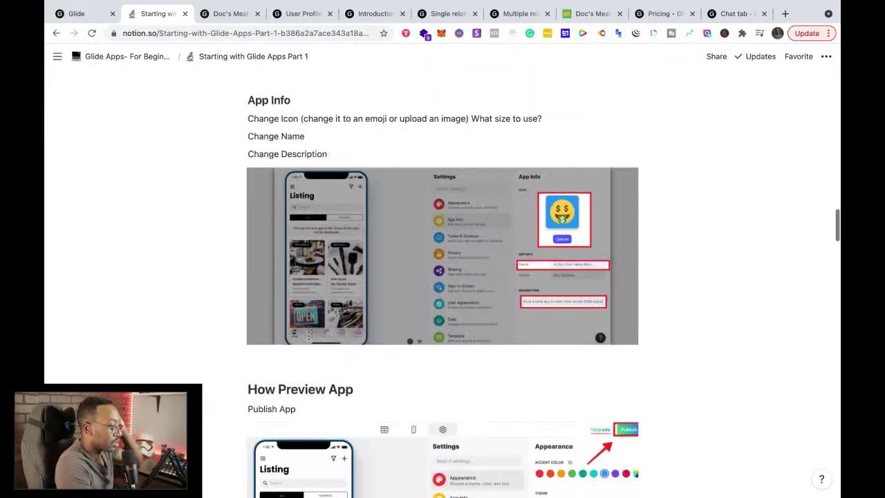
{"action": "scroll", "coordinate": [309, 339], "scroll_direction": "up", "scroll_amount": 20}
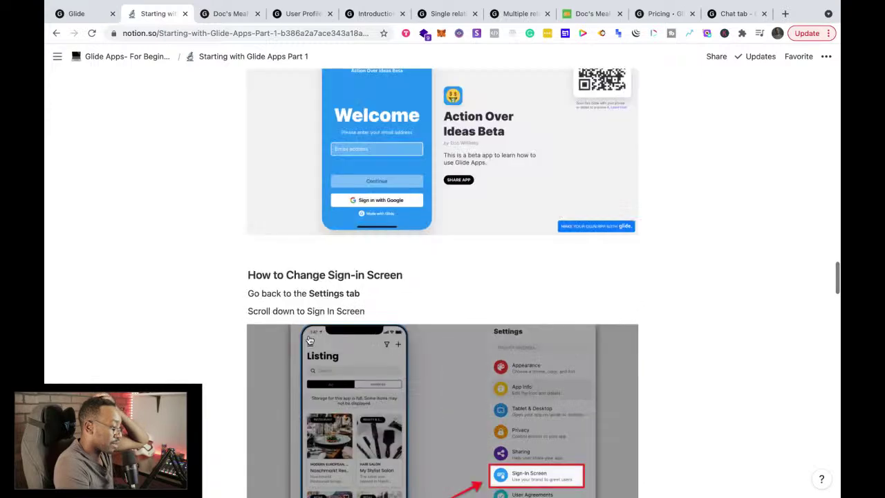
{"action": "left_click", "coordinate": [126, 61]}
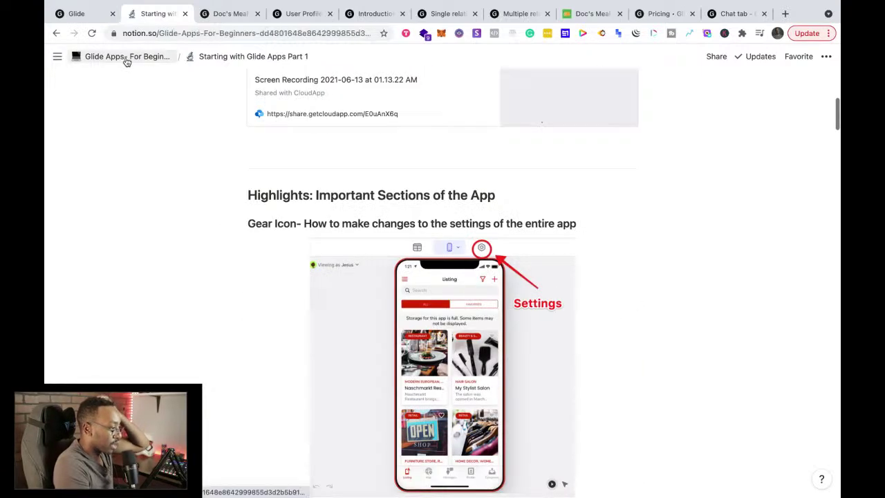
Step: Find the Starting with Glide Apps Part 2 subpage on the parent page and open it
{"action": "scroll", "coordinate": [399, 415], "scroll_direction": "down", "scroll_amount": 6}
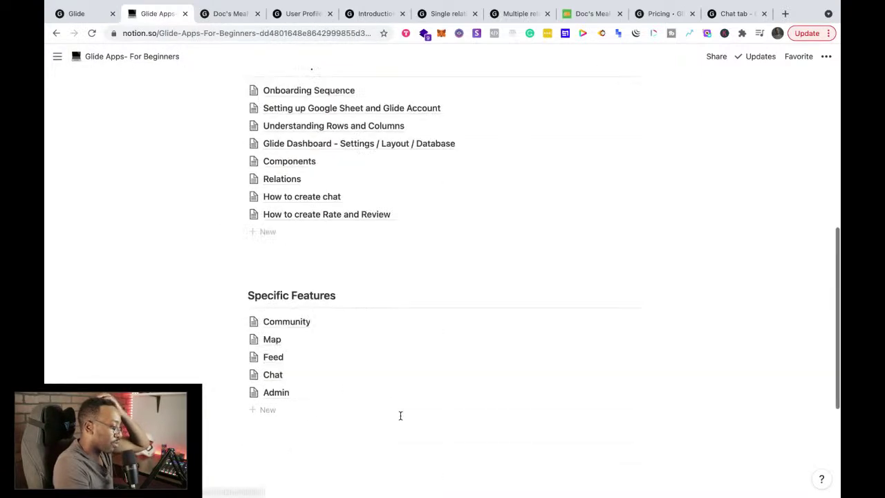
{"action": "scroll", "coordinate": [399, 415], "scroll_direction": "up", "scroll_amount": 4}
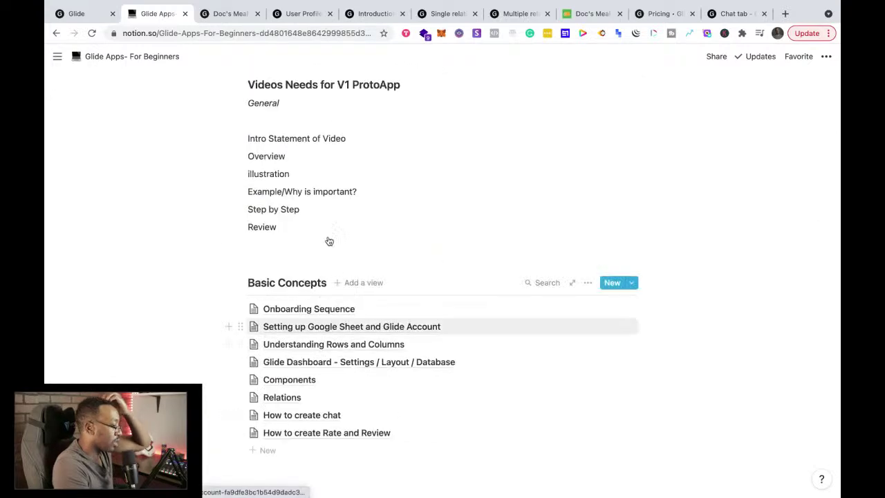
{"action": "scroll", "coordinate": [329, 242], "scroll_direction": "down", "scroll_amount": 10}
{"action": "scroll", "coordinate": [329, 242], "scroll_direction": "up", "scroll_amount": 15}
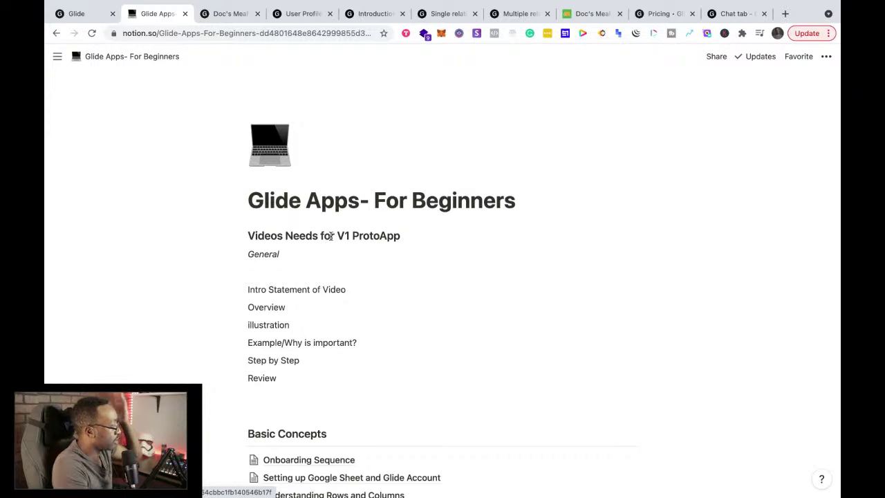
{"action": "scroll", "coordinate": [336, 235], "scroll_direction": "down", "scroll_amount": 10}
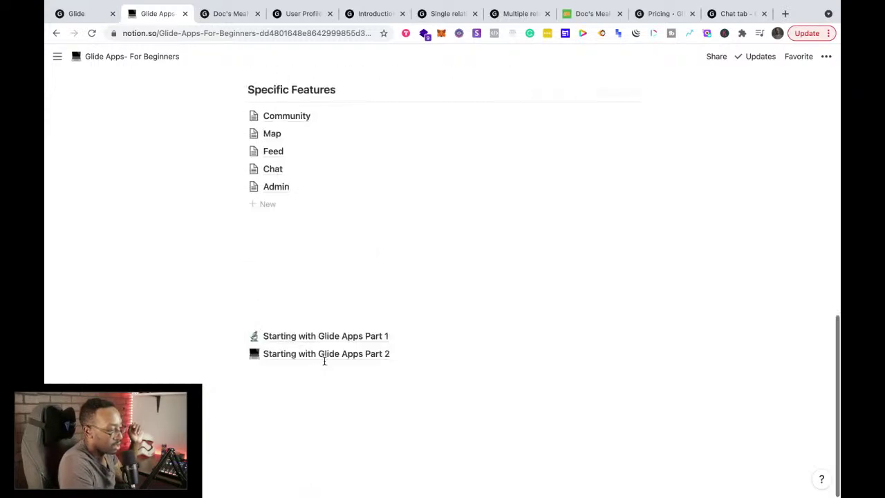
{"action": "left_click", "coordinate": [327, 355]}
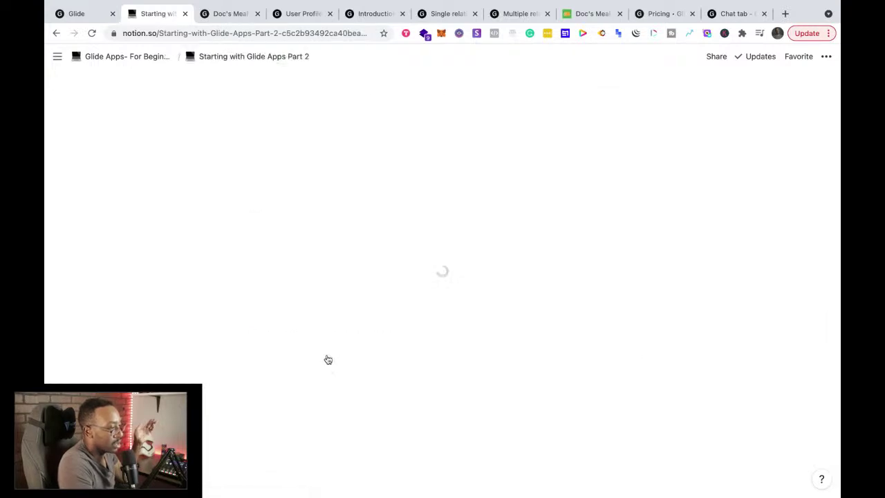
Step: Read through the Part 2 Conditional Visibility notes, then go back up to Glide Apps- For Beginners
{"action": "scroll", "coordinate": [326, 356], "scroll_direction": "down", "scroll_amount": 3}
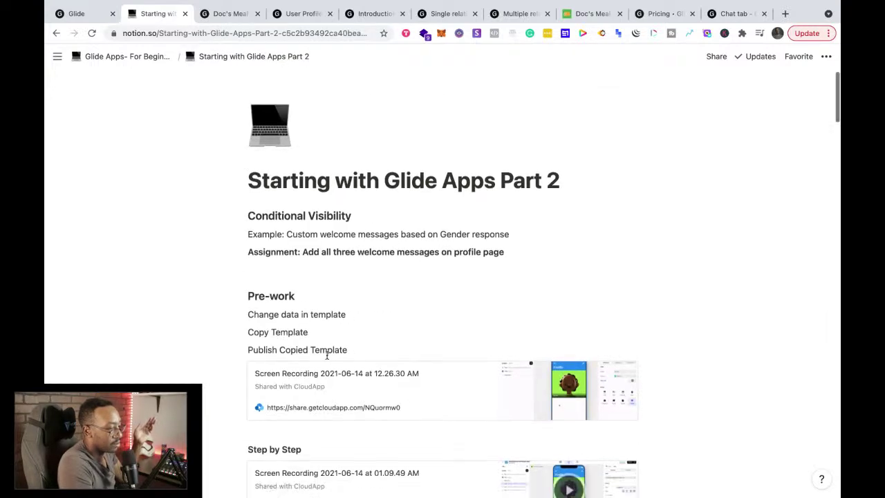
{"action": "scroll", "coordinate": [327, 355], "scroll_direction": "down", "scroll_amount": 20}
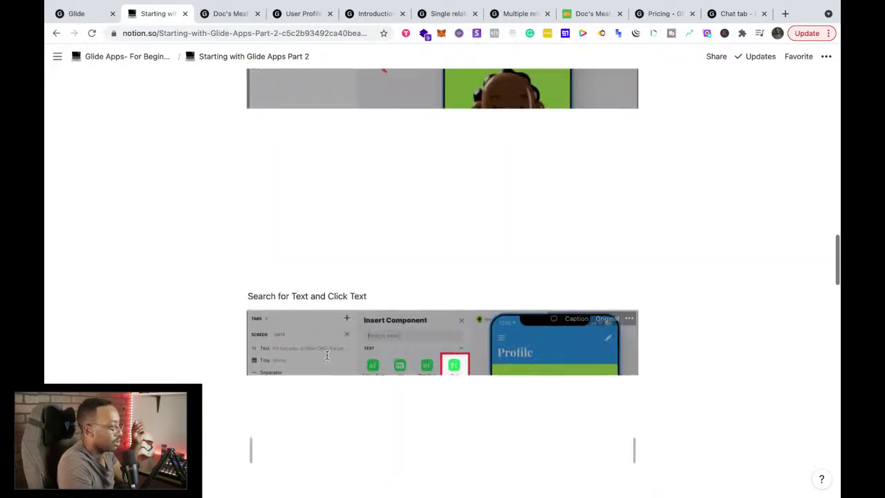
{"action": "scroll", "coordinate": [328, 357], "scroll_direction": "up", "scroll_amount": 5}
{"action": "scroll", "coordinate": [328, 357], "scroll_direction": "up", "scroll_amount": 10}
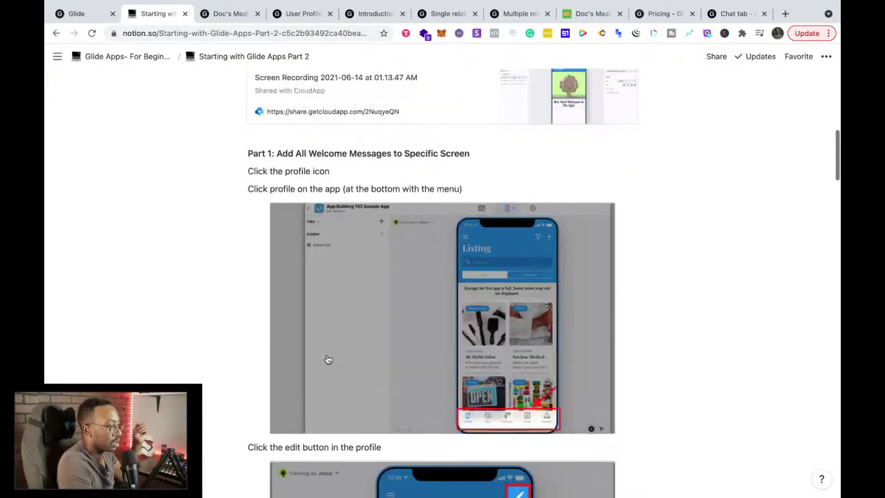
{"action": "left_click", "coordinate": [127, 57]}
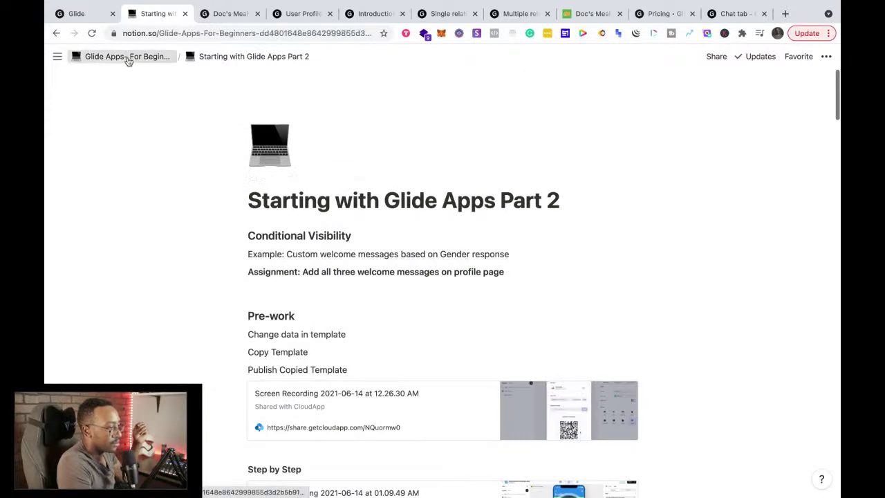
Step: Publish Glide Apps- For Beginners to the web and copy its public link
{"action": "left_click", "coordinate": [717, 56]}
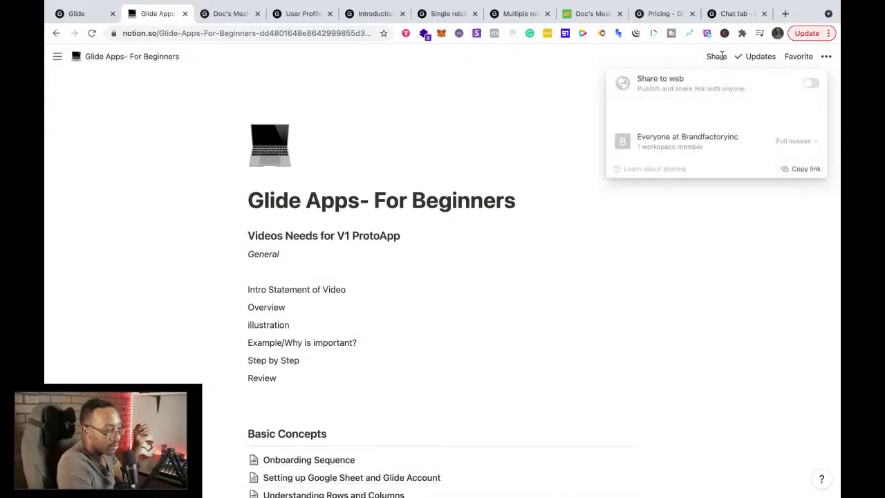
{"action": "left_click", "coordinate": [810, 84]}
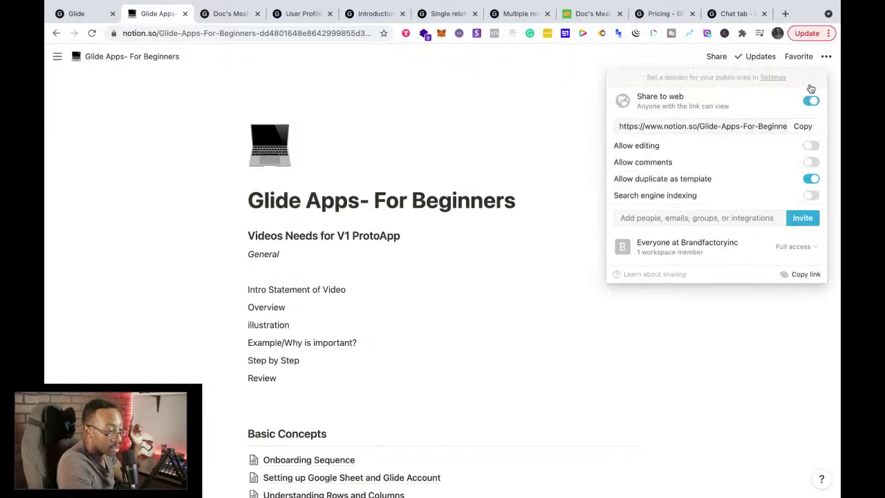
{"action": "left_click", "coordinate": [803, 126]}
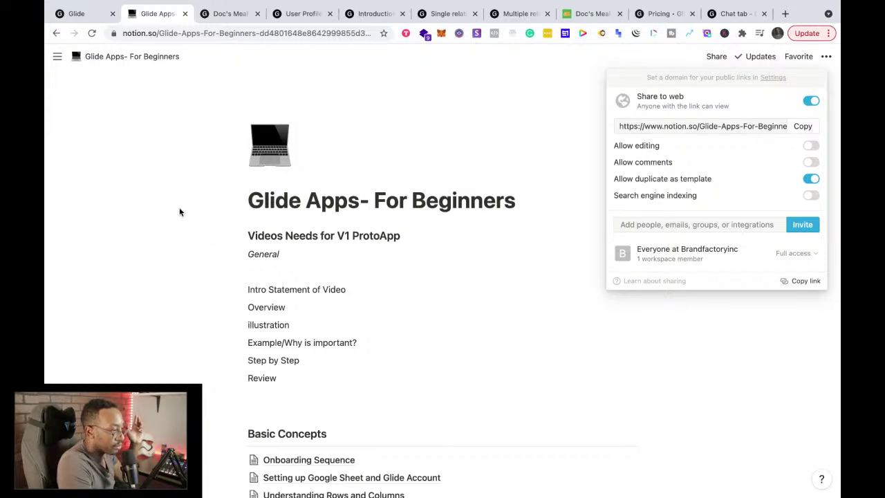
{"action": "mouse_move", "coordinate": [59, 65]}
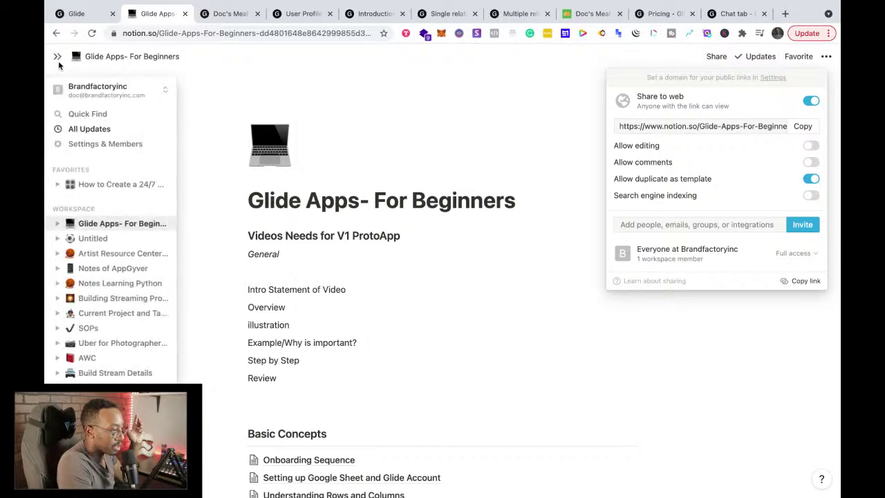
Step: Copy the signup heading and email form blocks from Notes of AppGyver, then return to Glide Apps- For Beginners
{"action": "left_click", "coordinate": [94, 272]}
{"action": "left_click", "coordinate": [93, 272]}
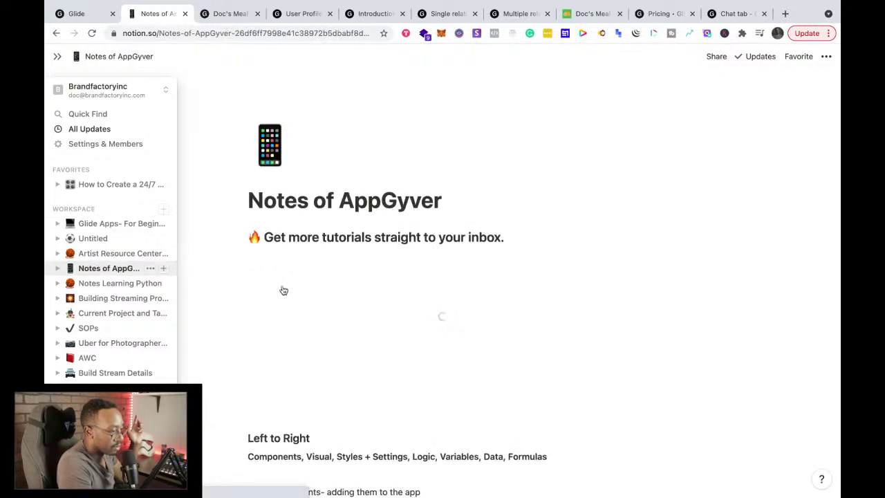
{"action": "left_click", "coordinate": [262, 393]}
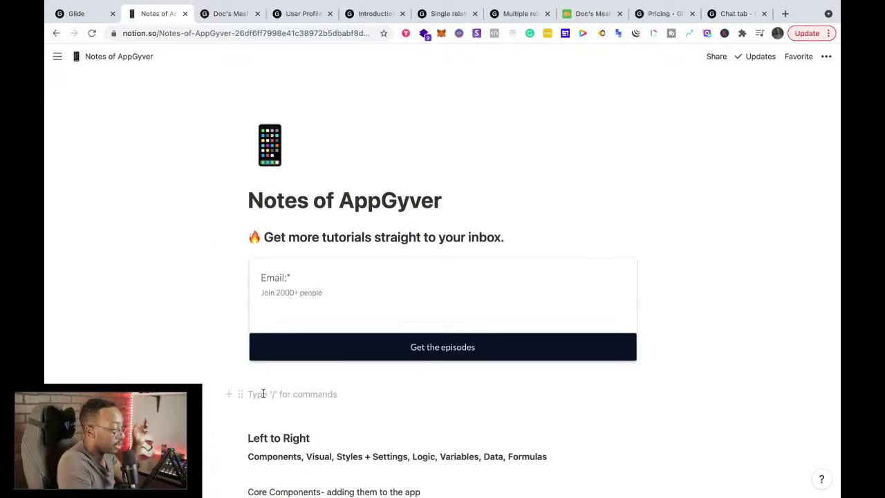
{"action": "left_click_drag", "start_coordinate": [265, 394], "coordinate": [248, 236]}
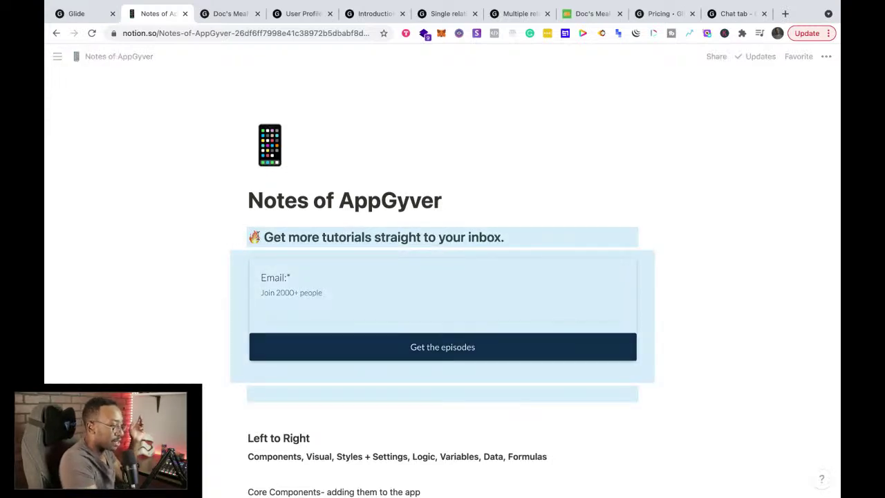
{"action": "mouse_move", "coordinate": [61, 60]}
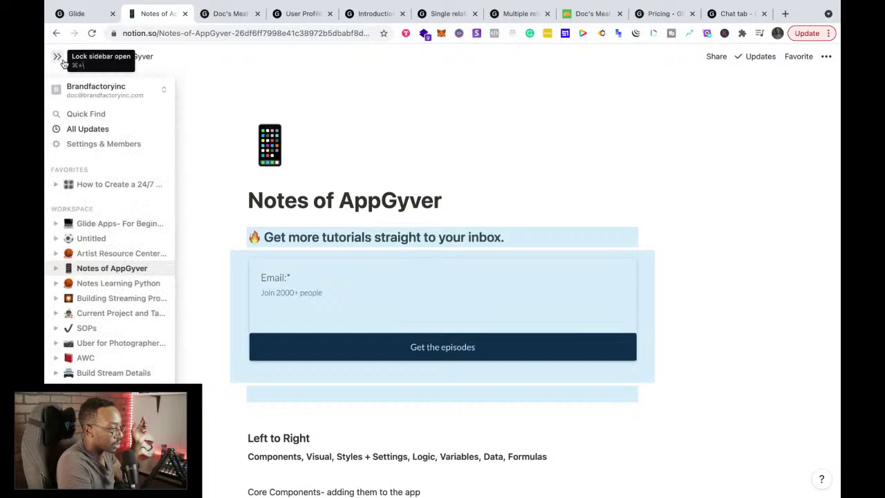
{"action": "left_click", "coordinate": [94, 224]}
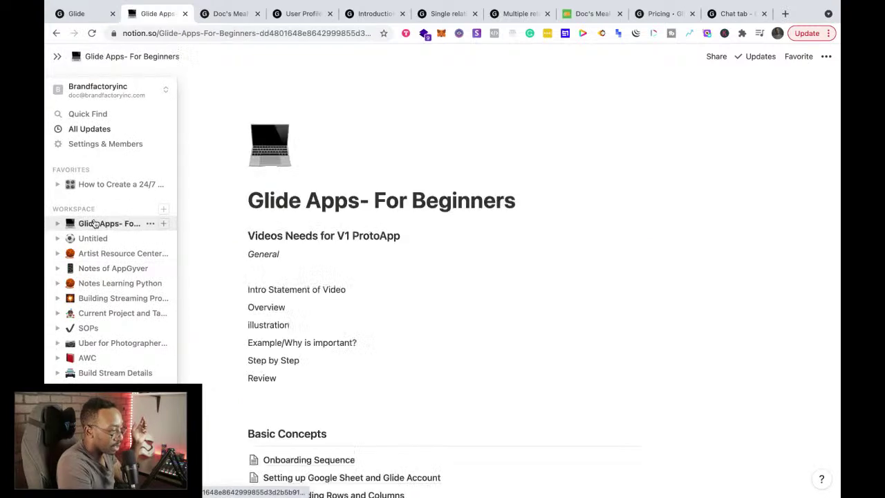
Step: Paste the 'Get more tutorials' heading and email signup form above Videos Needs, then copy the public link
{"action": "left_click", "coordinate": [249, 235]}
{"action": "key", "text": "Return"}
{"action": "key", "text": "Return"}
{"action": "left_click", "coordinate": [249, 235]}
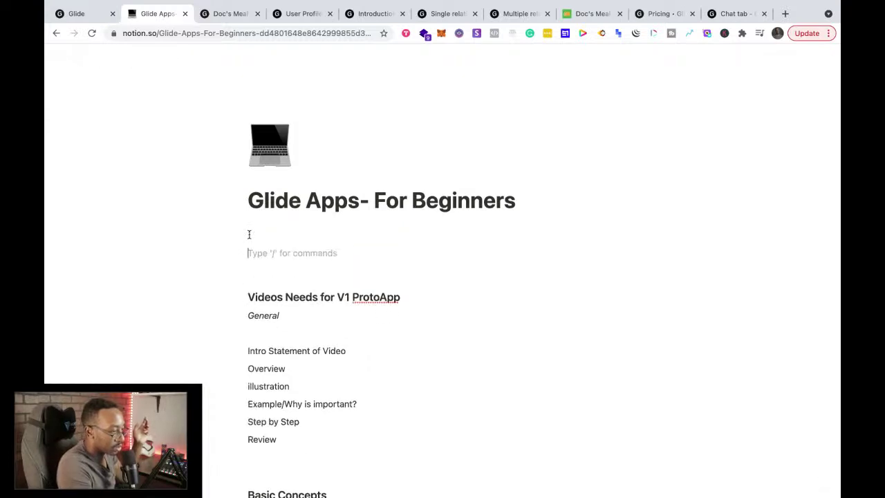
{"action": "key", "text": "ctrl+v"}
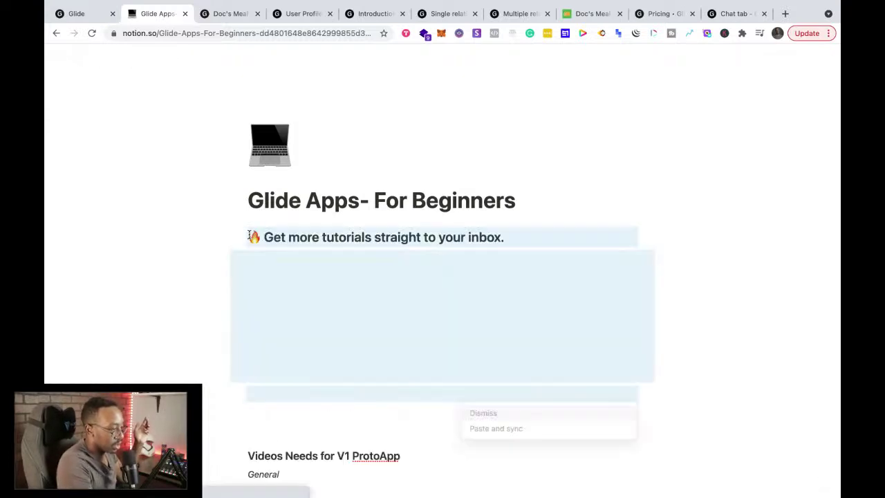
{"action": "left_click", "coordinate": [279, 412]}
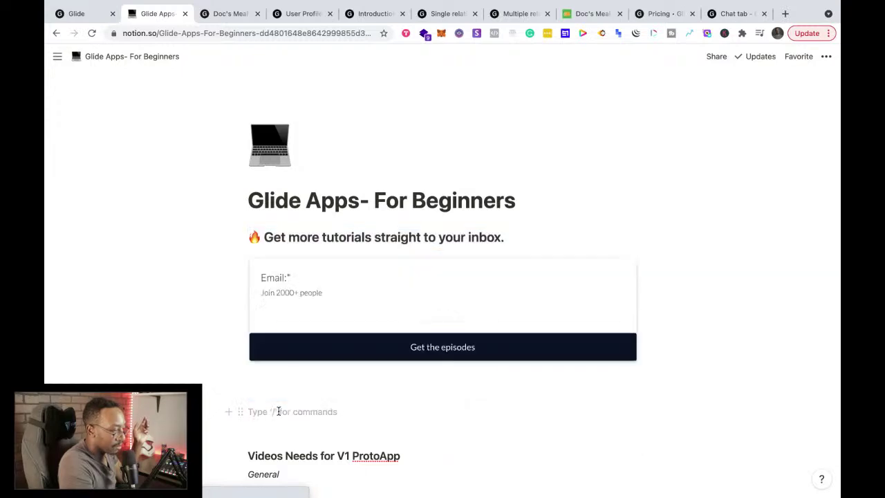
{"action": "left_click", "coordinate": [716, 57]}
{"action": "left_click", "coordinate": [799, 126]}
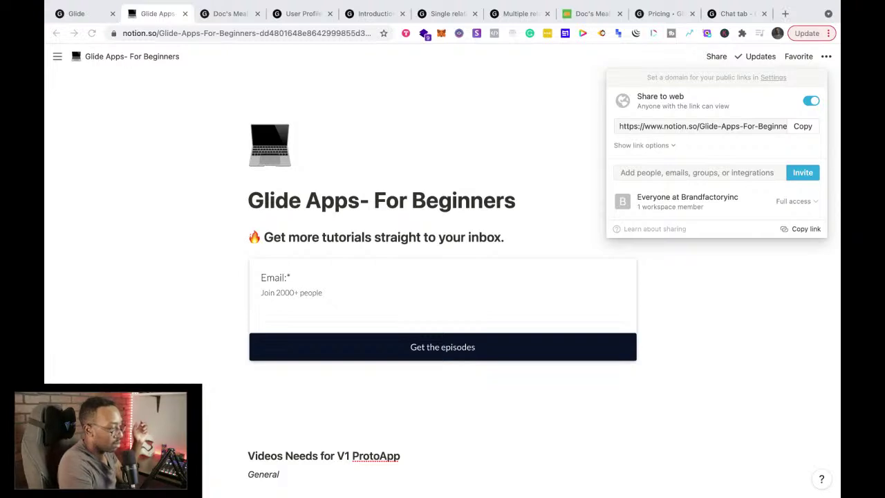
Step: Close the sharing panel on Glide Apps- For Beginners
{"action": "left_click", "coordinate": [348, 399]}
{"action": "left_click", "coordinate": [338, 403]}
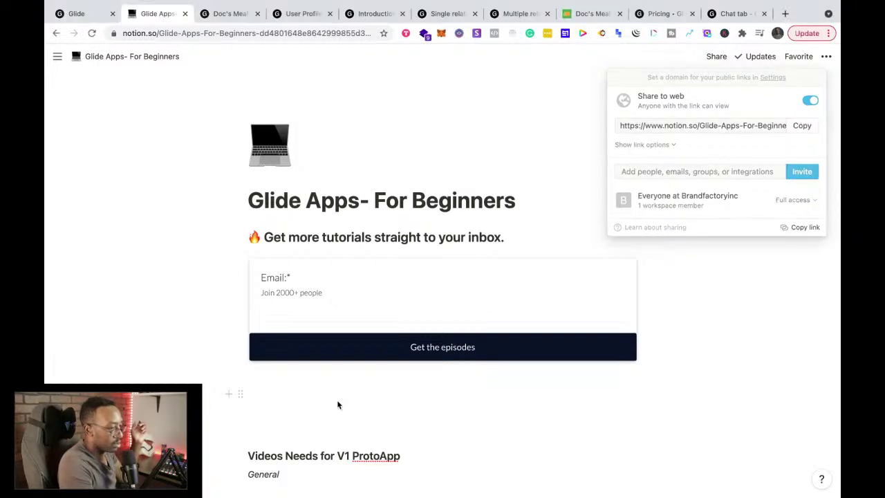
{"action": "mouse_move", "coordinate": [58, 55]}
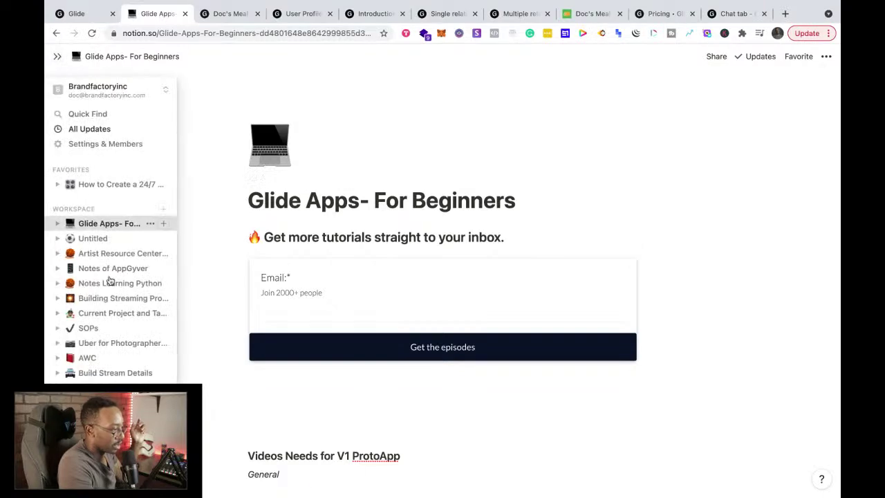
Step: Select the Discord invite link on the Links for Brand page
{"action": "scroll", "coordinate": [109, 287], "scroll_direction": "down", "scroll_amount": 8}
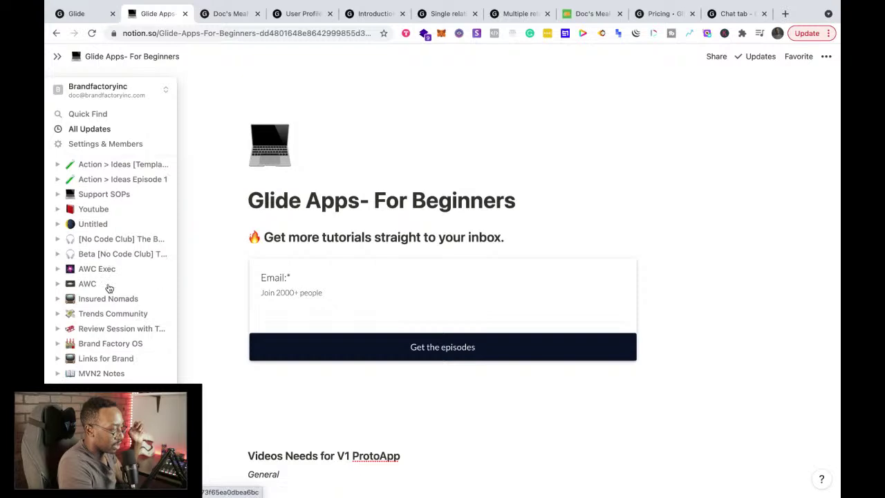
{"action": "left_click", "coordinate": [105, 358]}
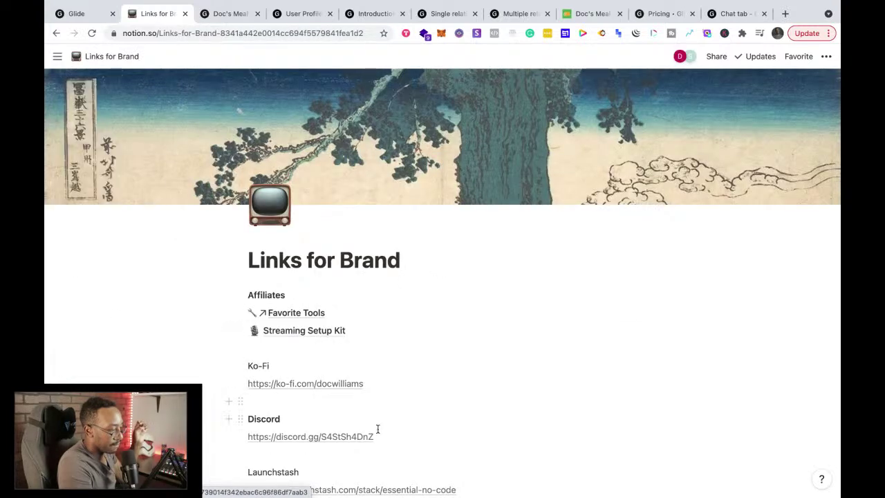
{"action": "left_click_drag", "start_coordinate": [379, 433], "coordinate": [250, 435]}
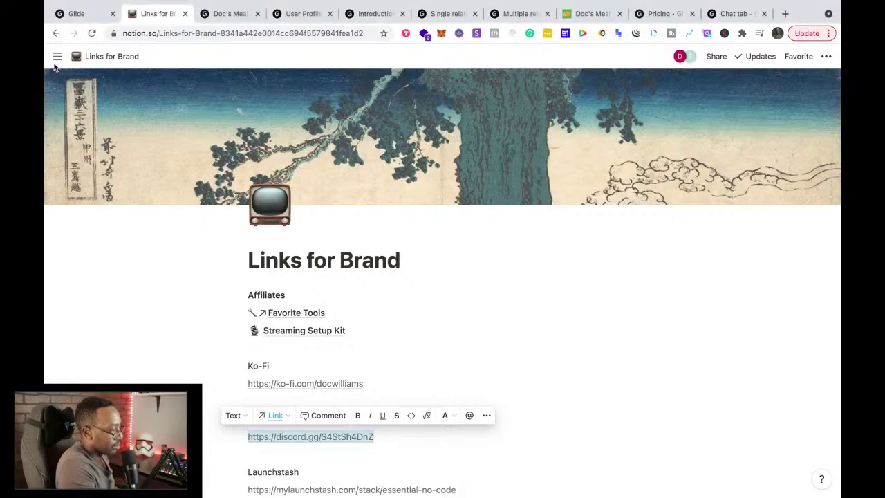
Step: Go back to Glide Apps- For Beginners and look over its subpages
{"action": "mouse_move", "coordinate": [59, 58]}
{"action": "scroll", "coordinate": [93, 217], "scroll_direction": "up", "scroll_amount": 5}
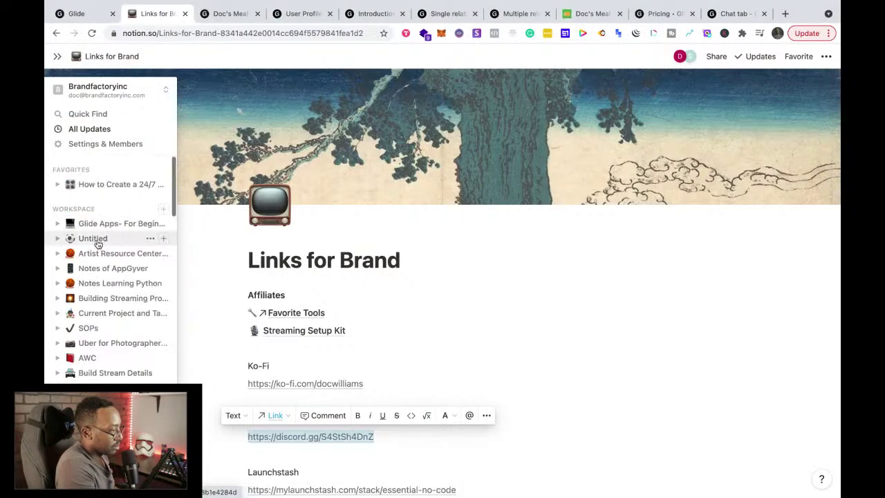
{"action": "left_click", "coordinate": [98, 229]}
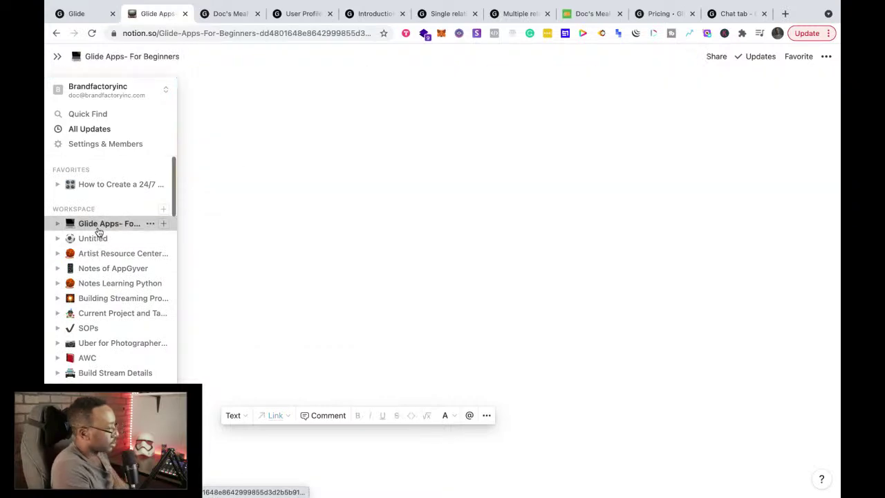
{"action": "scroll", "coordinate": [330, 263], "scroll_direction": "down", "scroll_amount": 10}
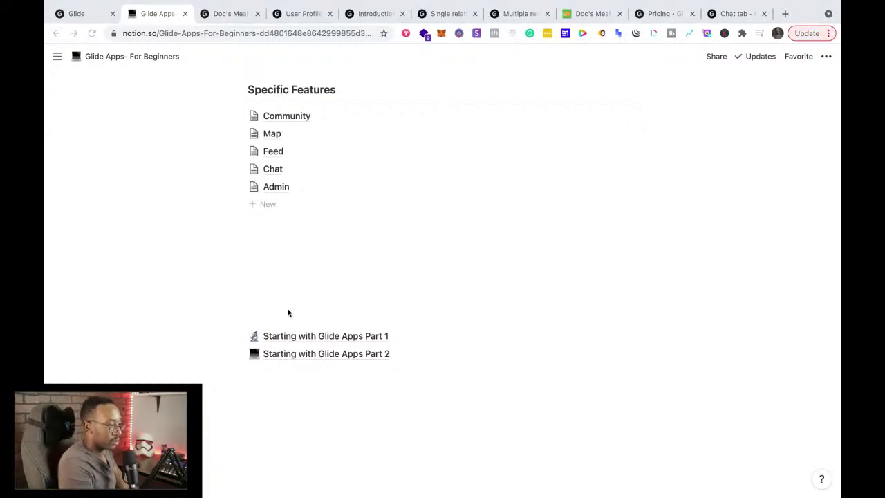
{"action": "scroll", "coordinate": [289, 312], "scroll_direction": "up", "scroll_amount": 10}
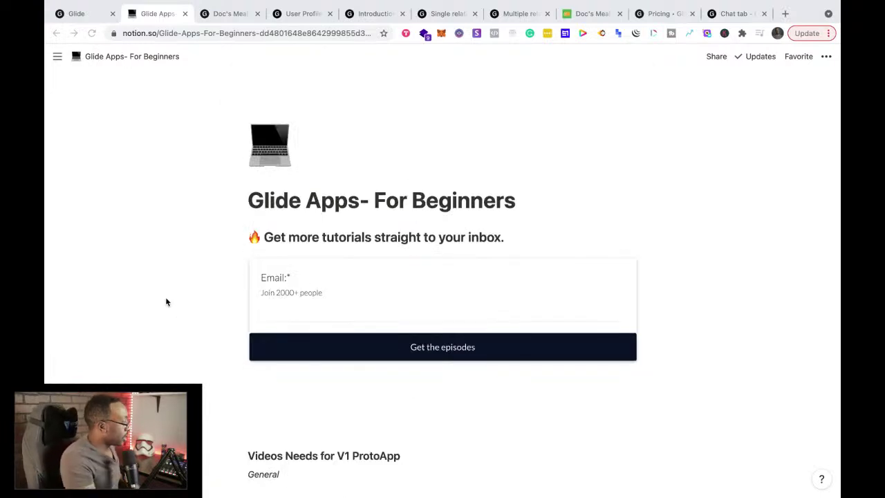